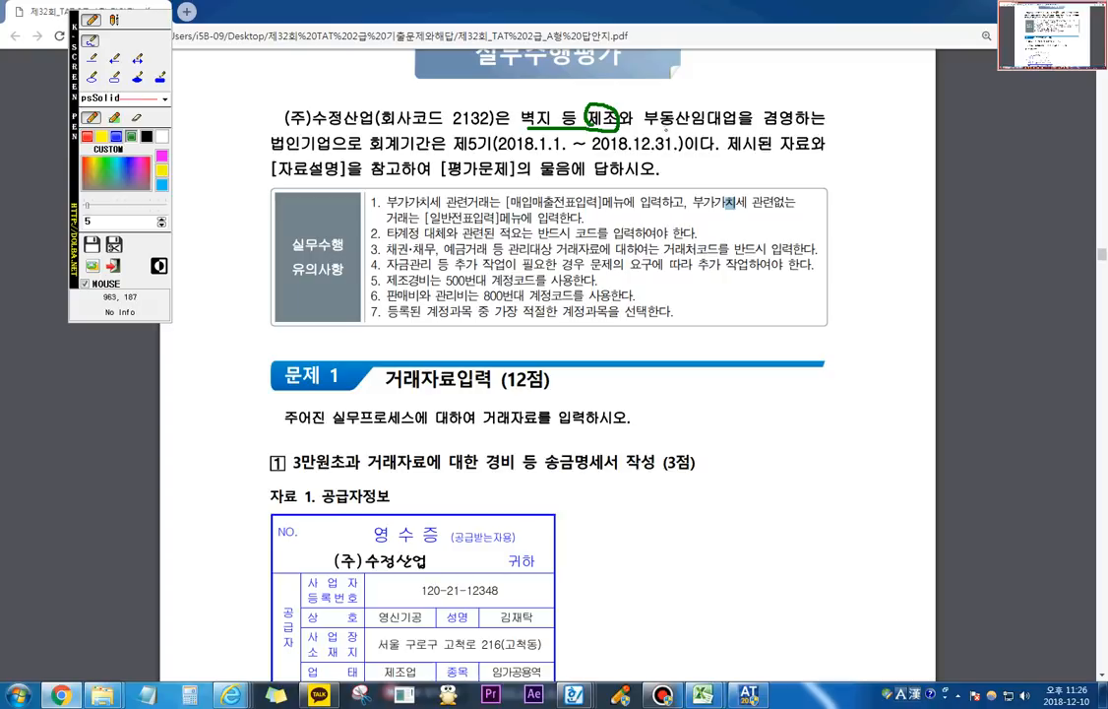
Step: Underline 부동산임대업 in the company description with the screen pen and circle 임대업, and clear the markings
mouse_move(656, 128)
mouse_down()
mouse_move(730, 122)
mouse_move(699, 101)
mouse_move(692, 121)
mouse_up()
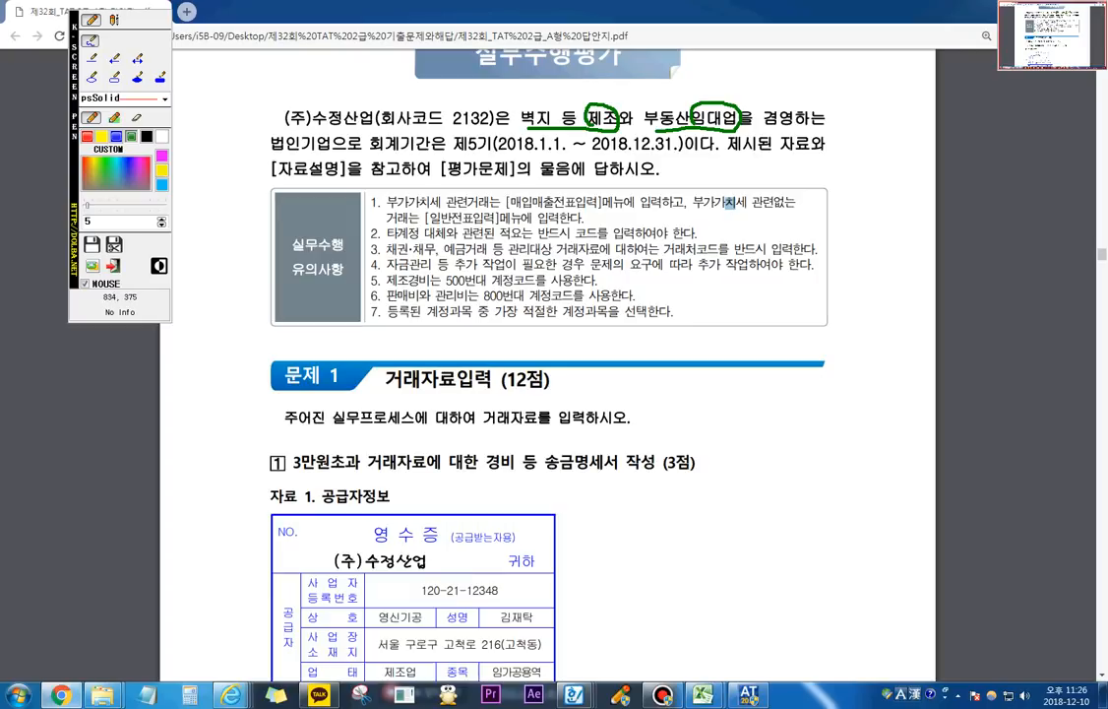
key(Escape)
Step: Circle the supplier receipt under question 1 with the screen pen and box 3만원초과 in the heading, clearing the markings when done
scroll(576, 276, down, 4)
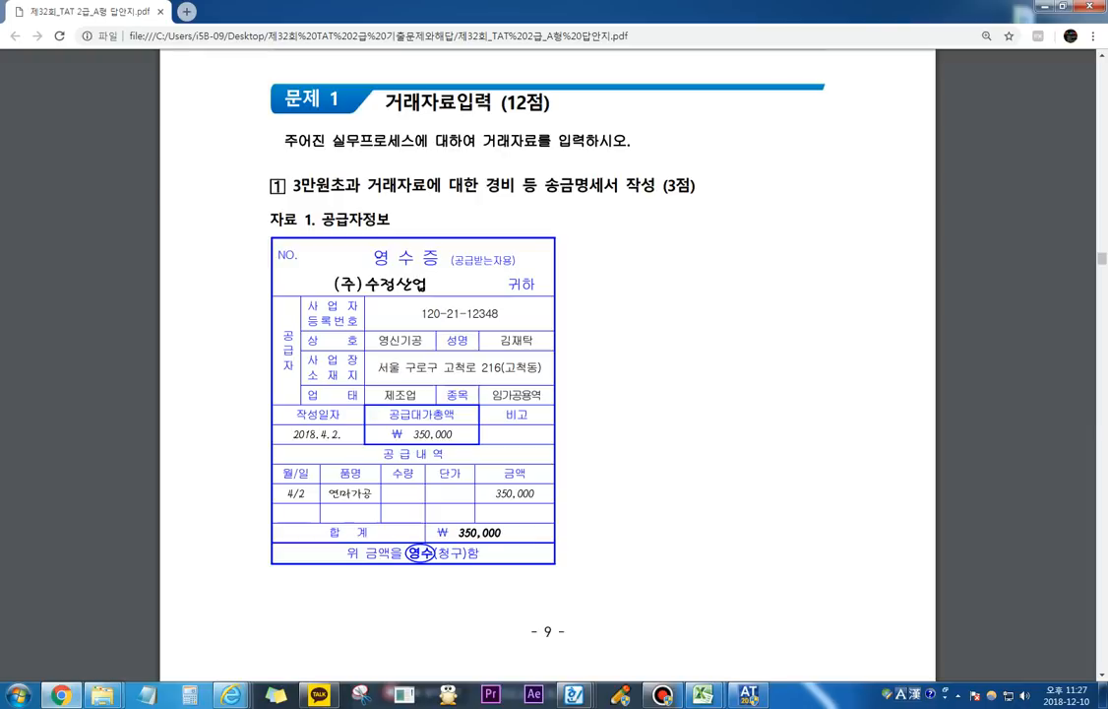
key(F12)
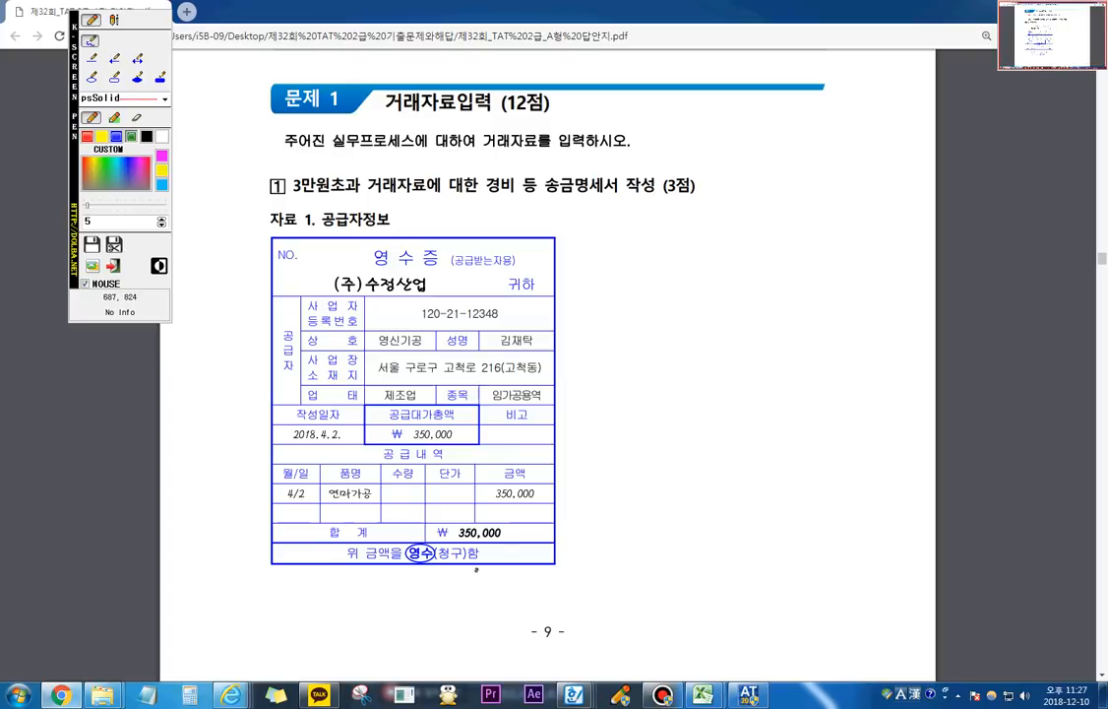
mouse_move(476, 569)
mouse_down()
mouse_move(295, 384)
mouse_move(566, 365)
mouse_move(493, 549)
mouse_up()
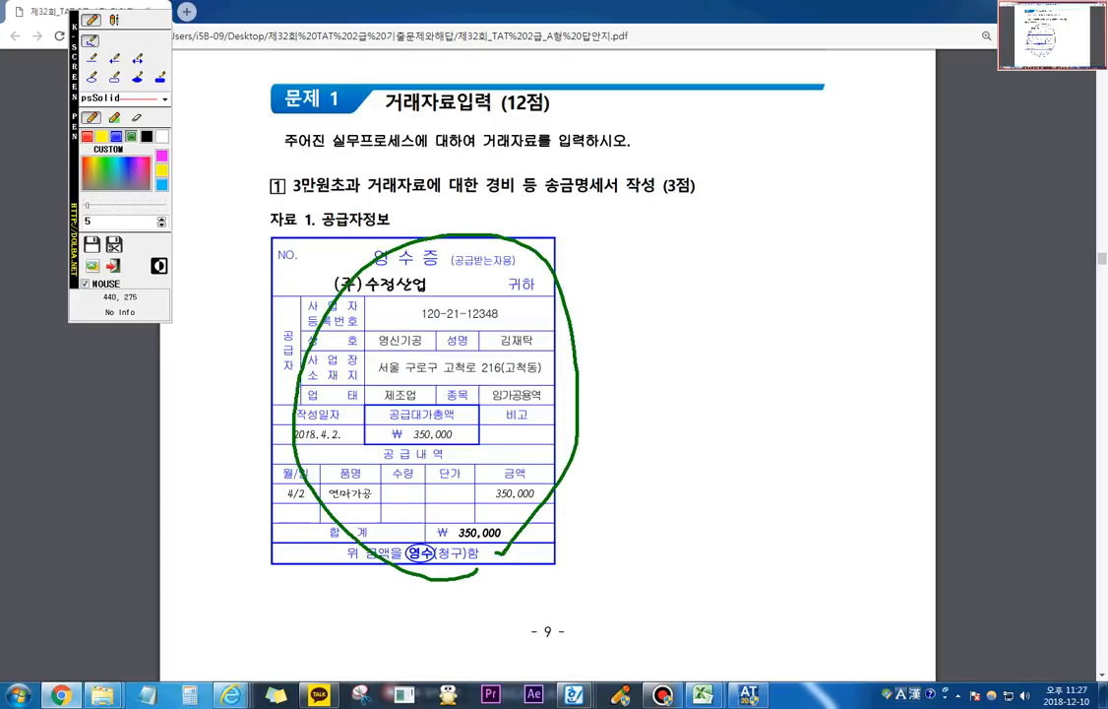
mouse_move(291, 196)
mouse_down()
mouse_move(366, 194)
mouse_move(364, 166)
mouse_move(272, 192)
mouse_move(295, 196)
mouse_up()
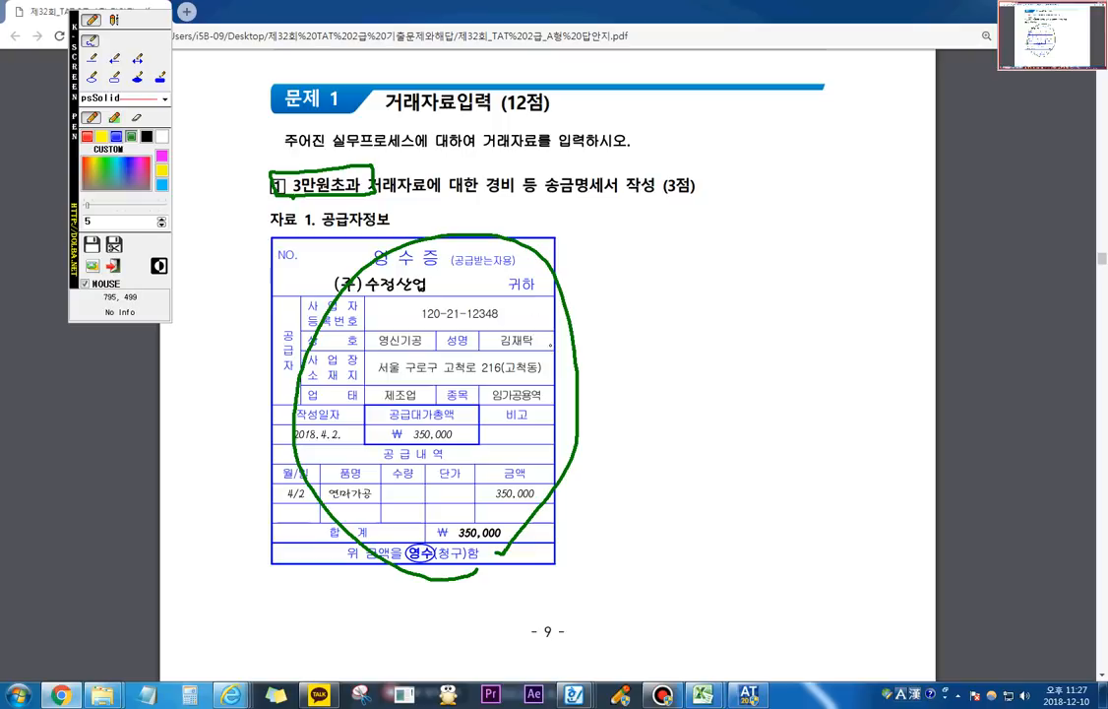
mouse_move(384, 272)
mouse_down()
mouse_move(438, 270)
mouse_move(424, 282)
mouse_up()
key(Escape)
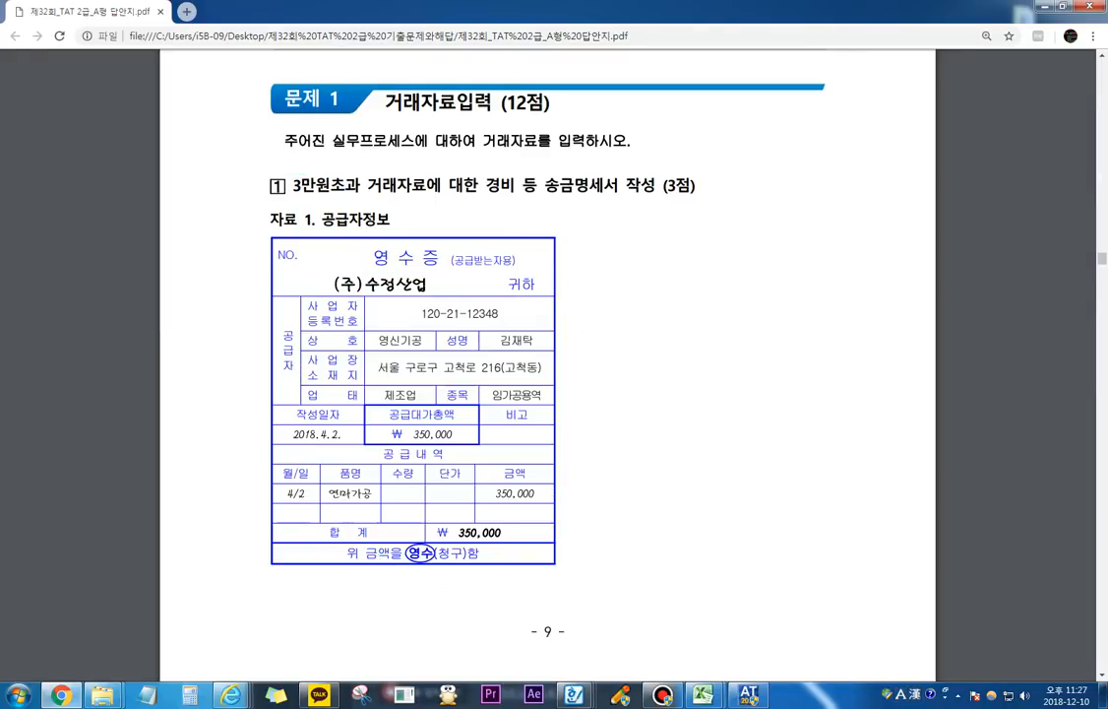
Step: Mark the 경비 등 송금명세서 wording in the heading of question 1 with the screen pen
scroll(587, 328, down, 4)
scroll(586, 328, up, 4)
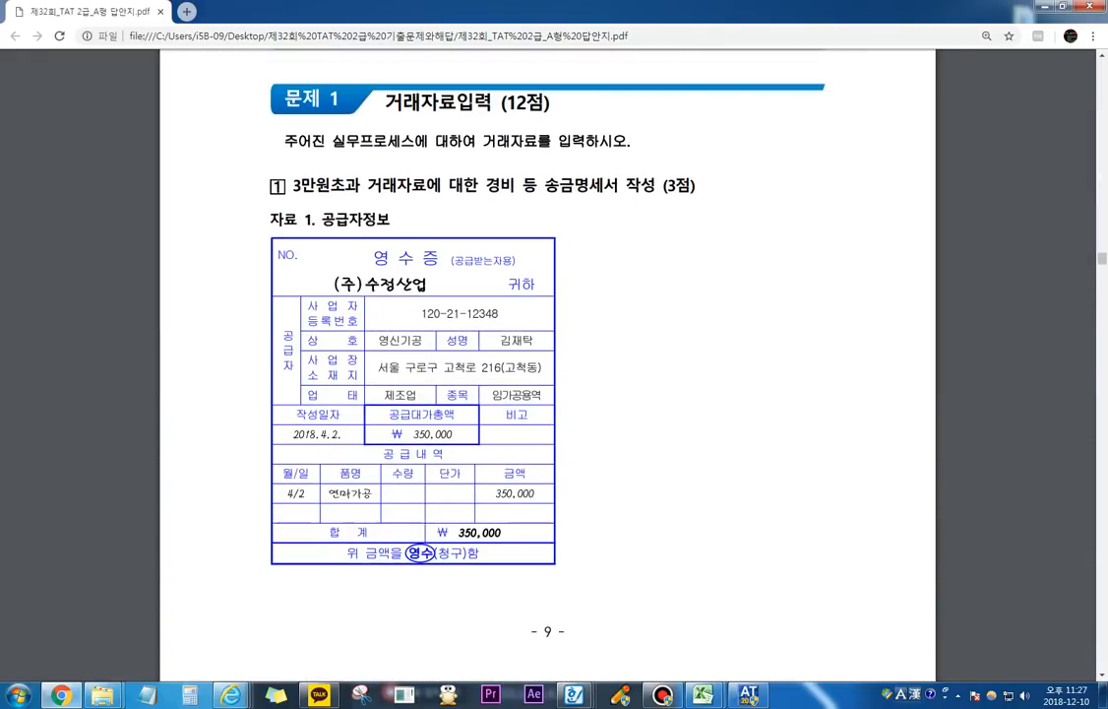
key(F9)
mouse_move(493, 193)
mouse_down()
mouse_move(656, 196)
mouse_move(647, 174)
mouse_move(489, 175)
mouse_move(482, 185)
mouse_move(493, 193)
mouse_up()
key(F9)
Step: Mark the 가공비 bank transaction, the 350,000원 amount, the account transfer and the 경비등의송금명세서 submission note in 자료 2, then clear the markings
scroll(618, 355, down, 6)
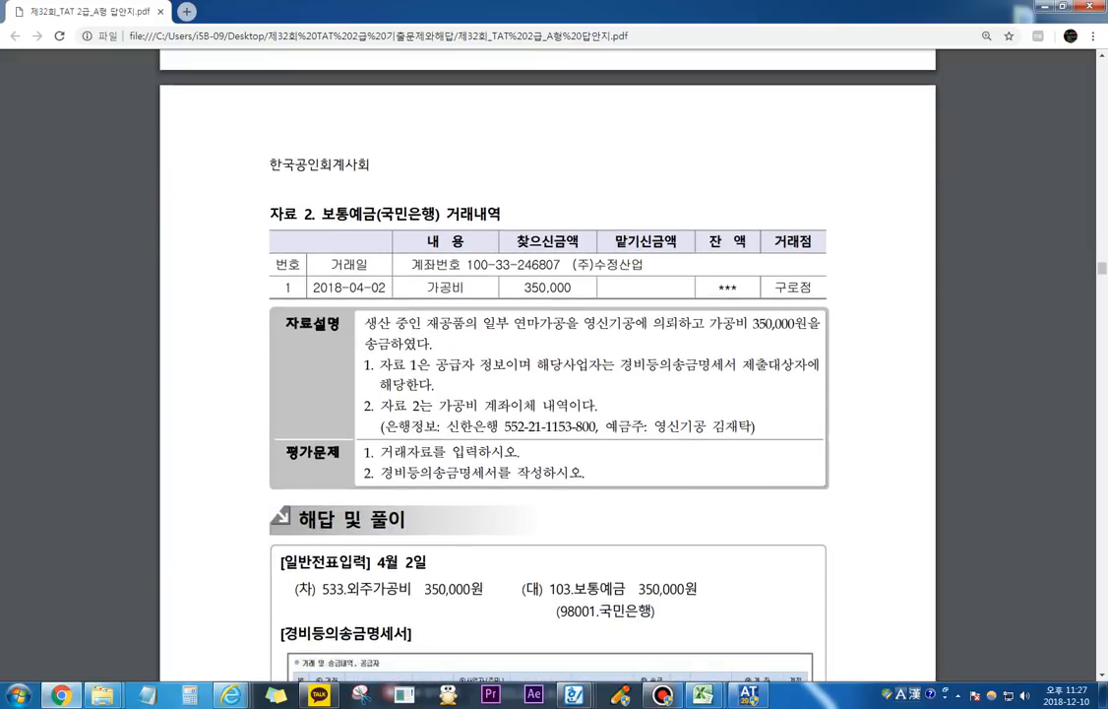
scroll(548, 374, down, 1)
key(F9)
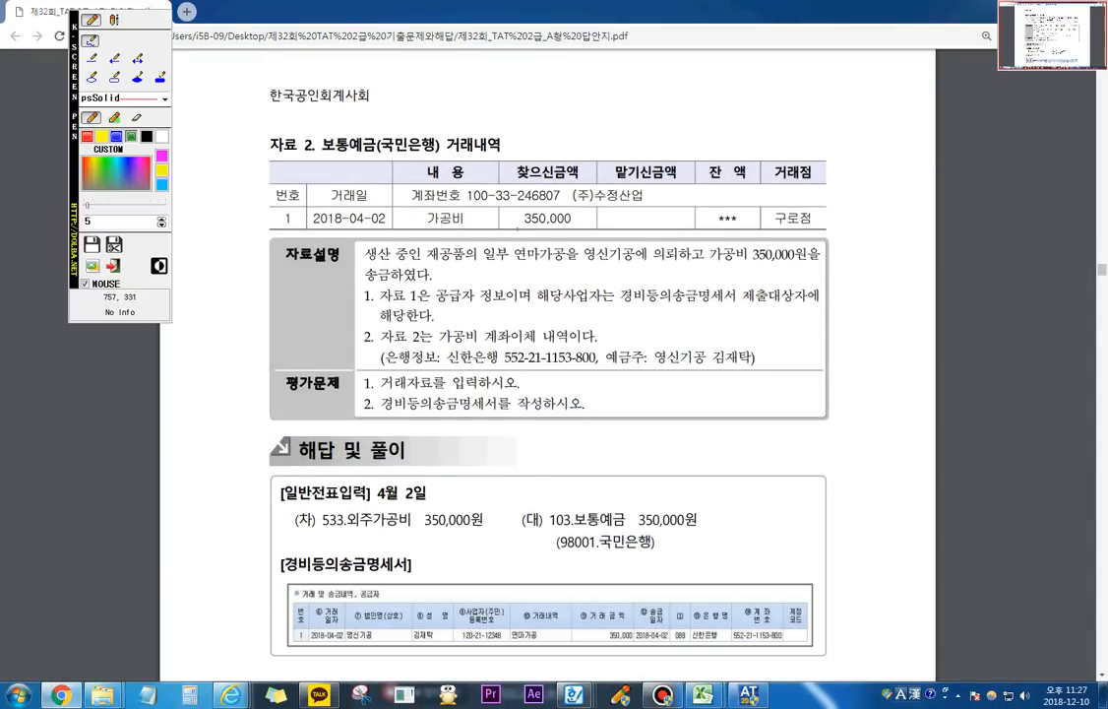
mouse_move(413, 220)
mouse_down()
mouse_move(374, 192)
mouse_move(493, 126)
mouse_move(561, 209)
mouse_move(522, 226)
mouse_up()
drag(455, 345, 532, 337)
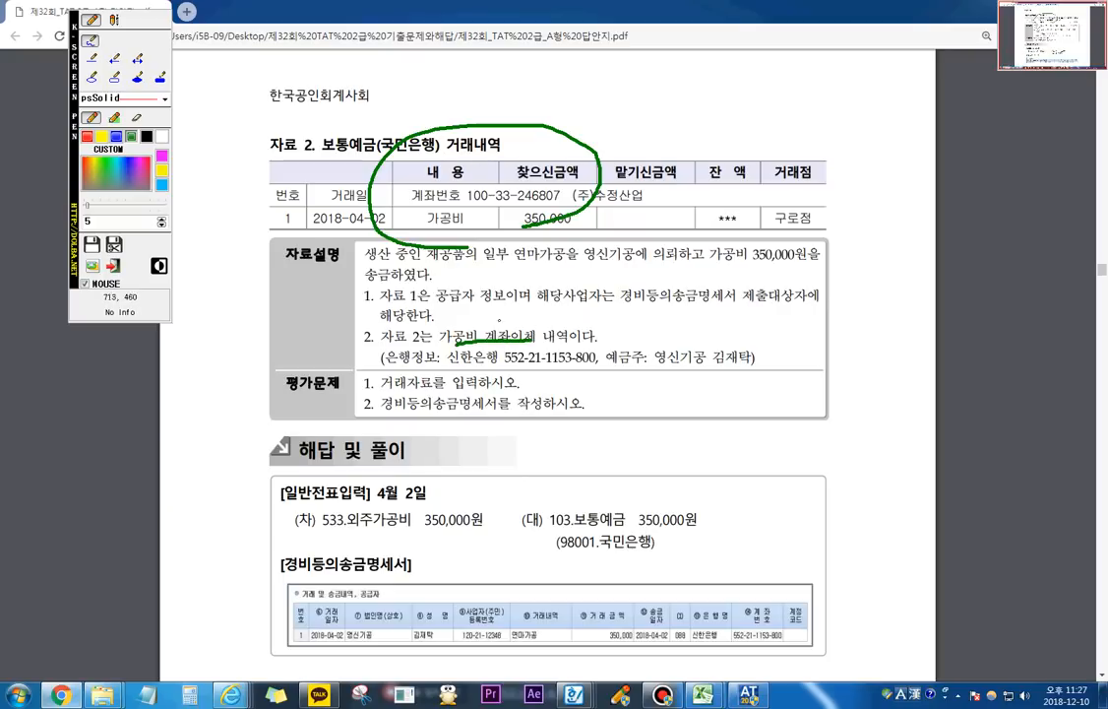
drag(638, 306, 785, 306)
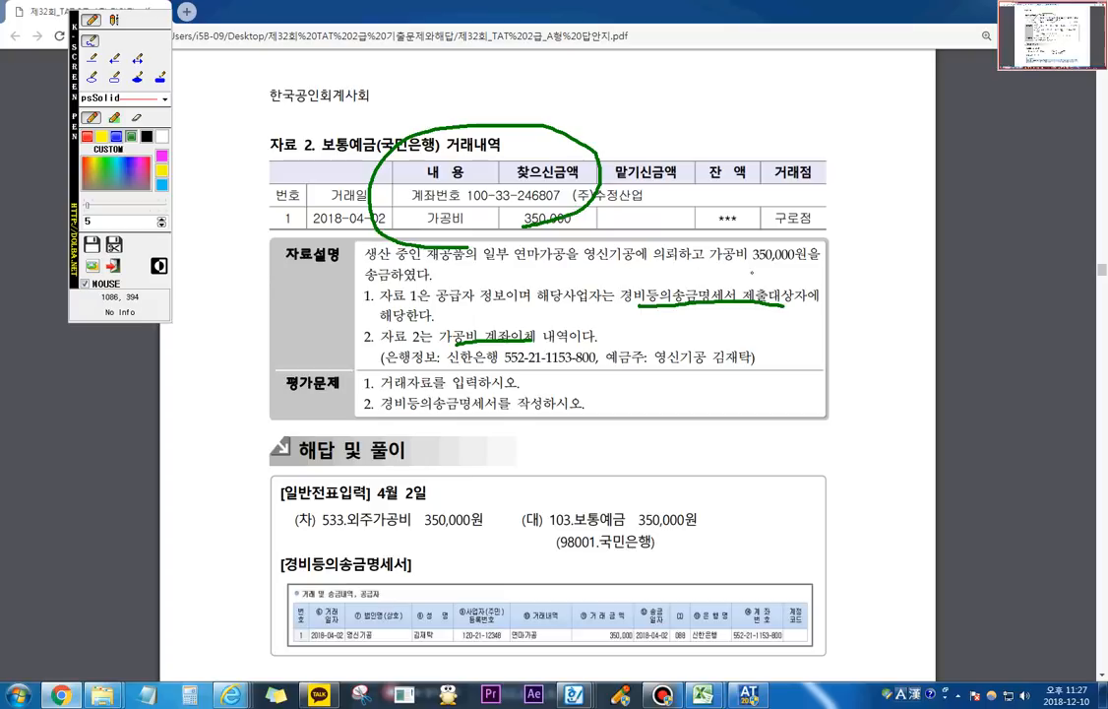
drag(753, 263, 804, 252)
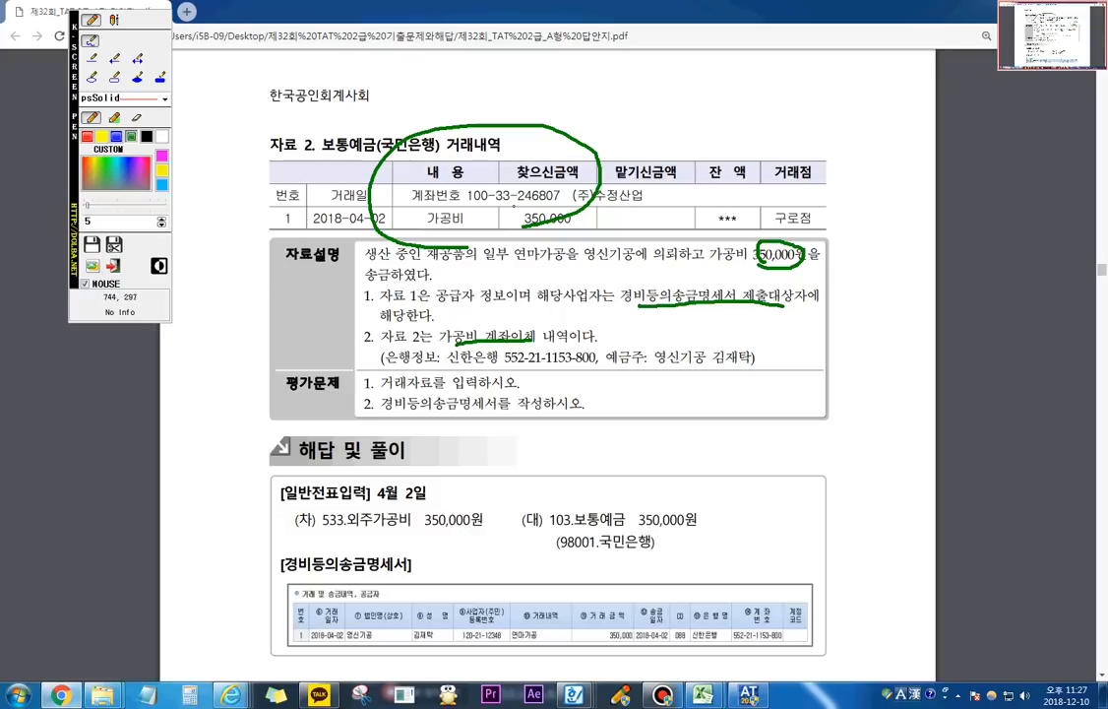
mouse_move(464, 209)
mouse_down()
mouse_move(443, 232)
mouse_move(421, 218)
mouse_move(438, 203)
mouse_move(470, 212)
mouse_up()
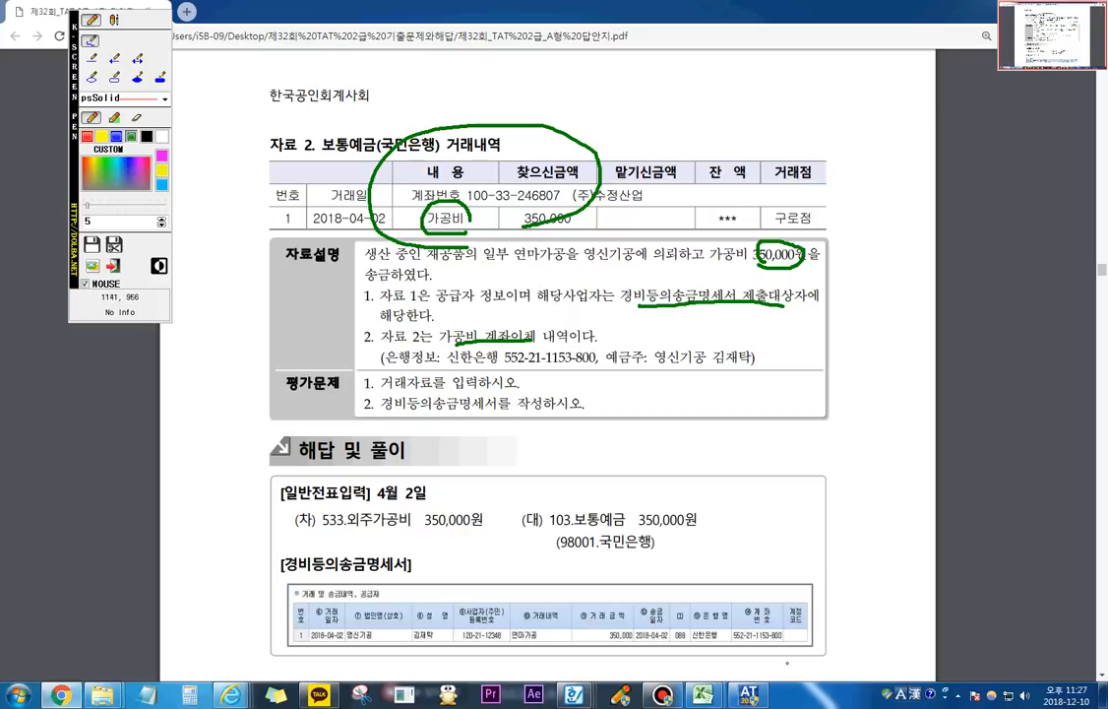
key(Escape)
Step: Switch to the AT accounting program and open 일반전표입력 for April 2 (month 04, day 02)
click(749, 695)
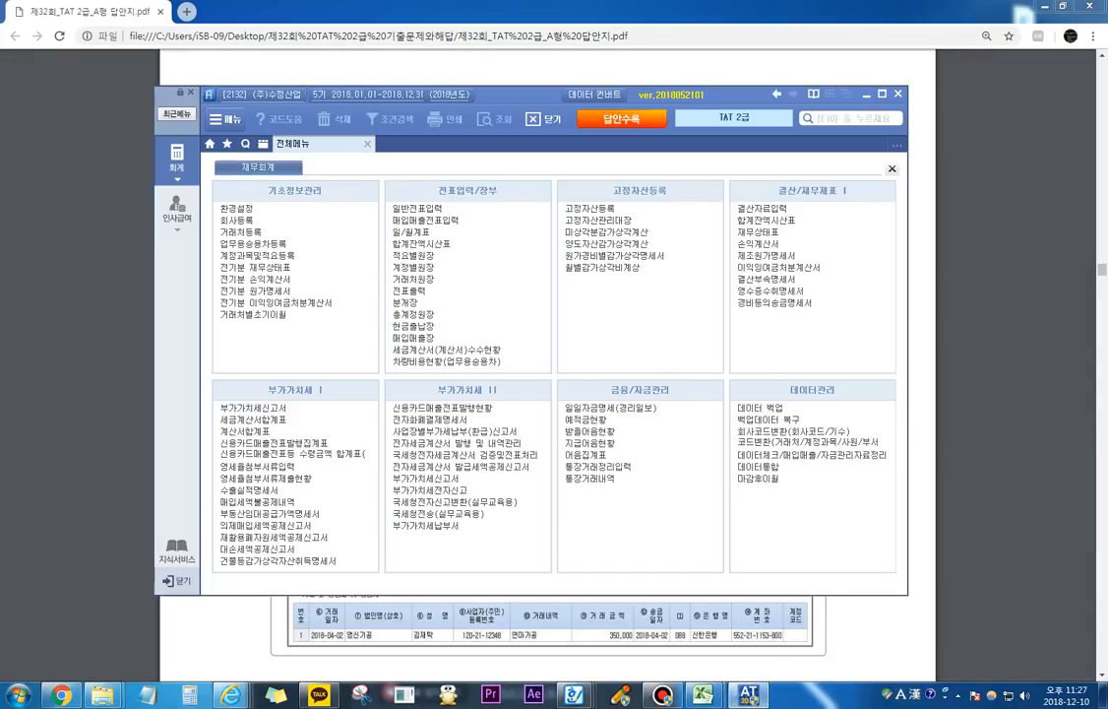
click(418, 208)
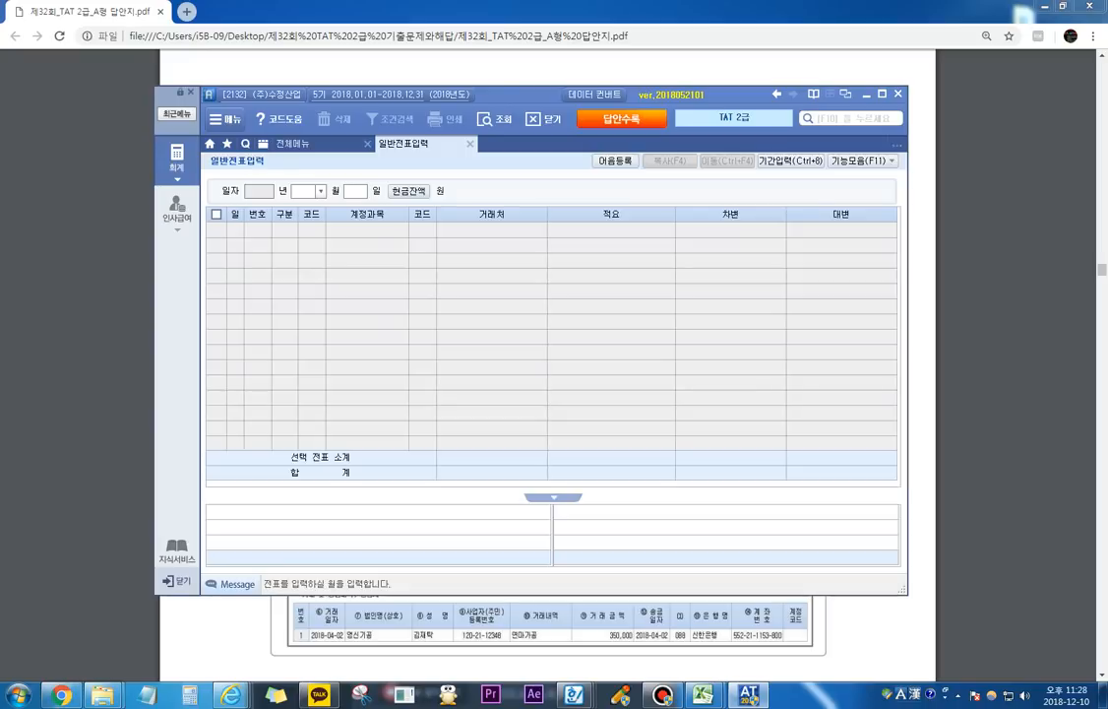
text(04)
key(Return)
text(02)
key(Return)
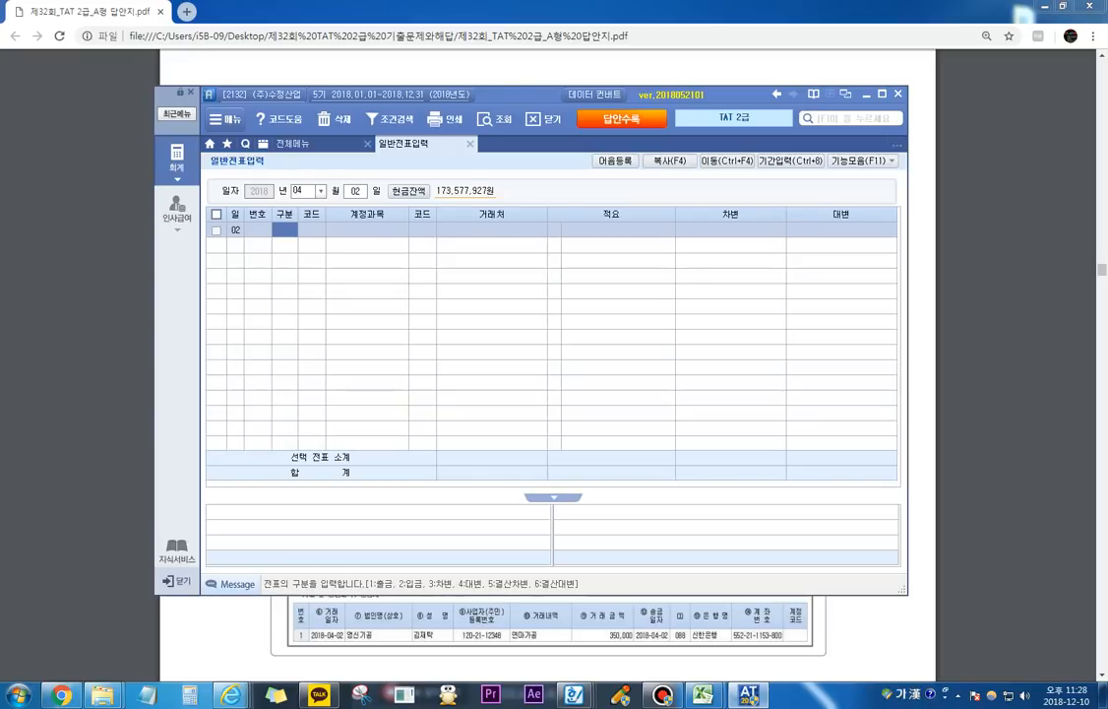
Step: Enter a debit (차변) line for account 533 외주가공비 with an amount of 350,000
text(3)
key(Return)
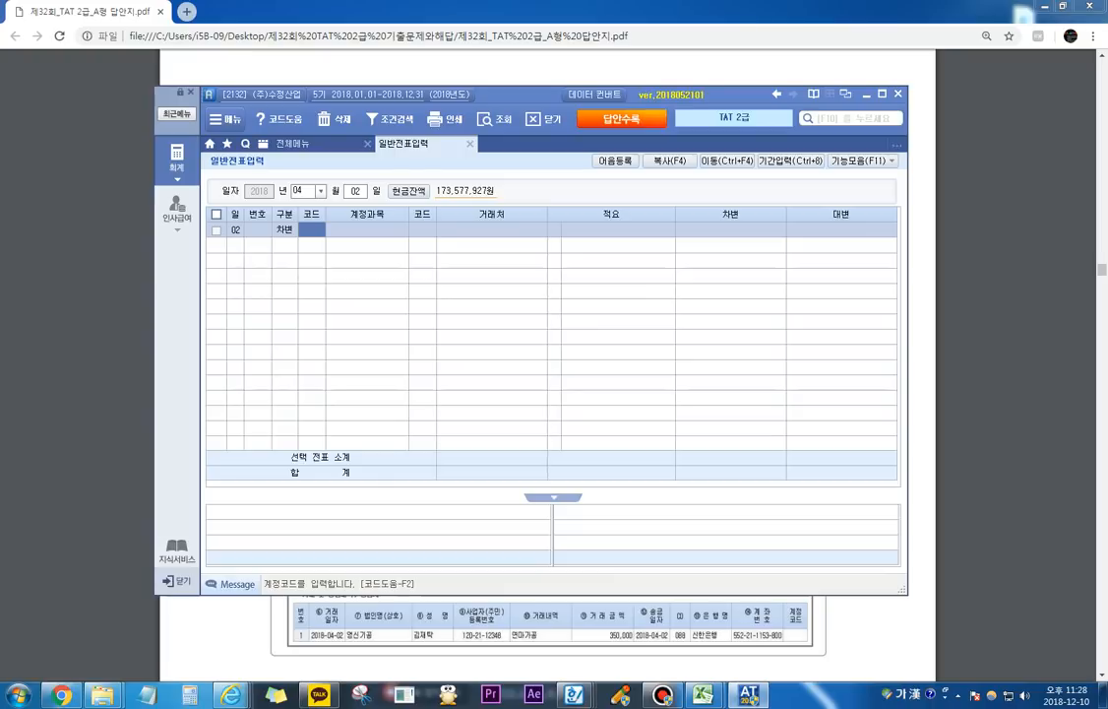
text(ㅇ)
text(주)
key(Return)
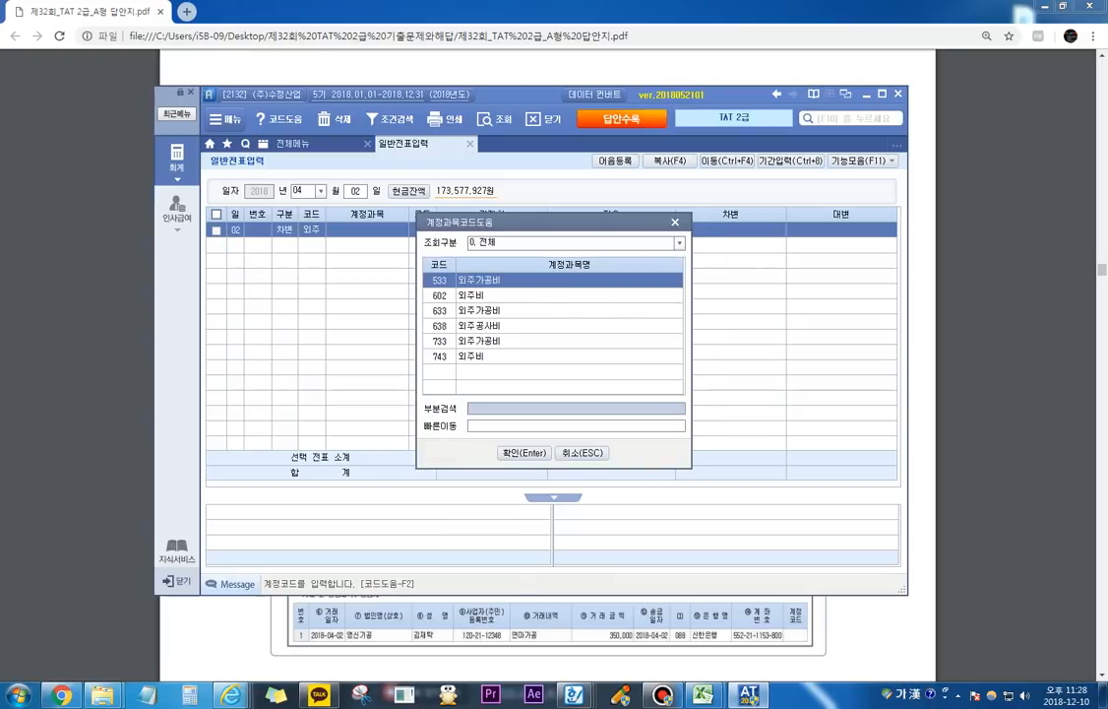
key(Return)
key(Return)
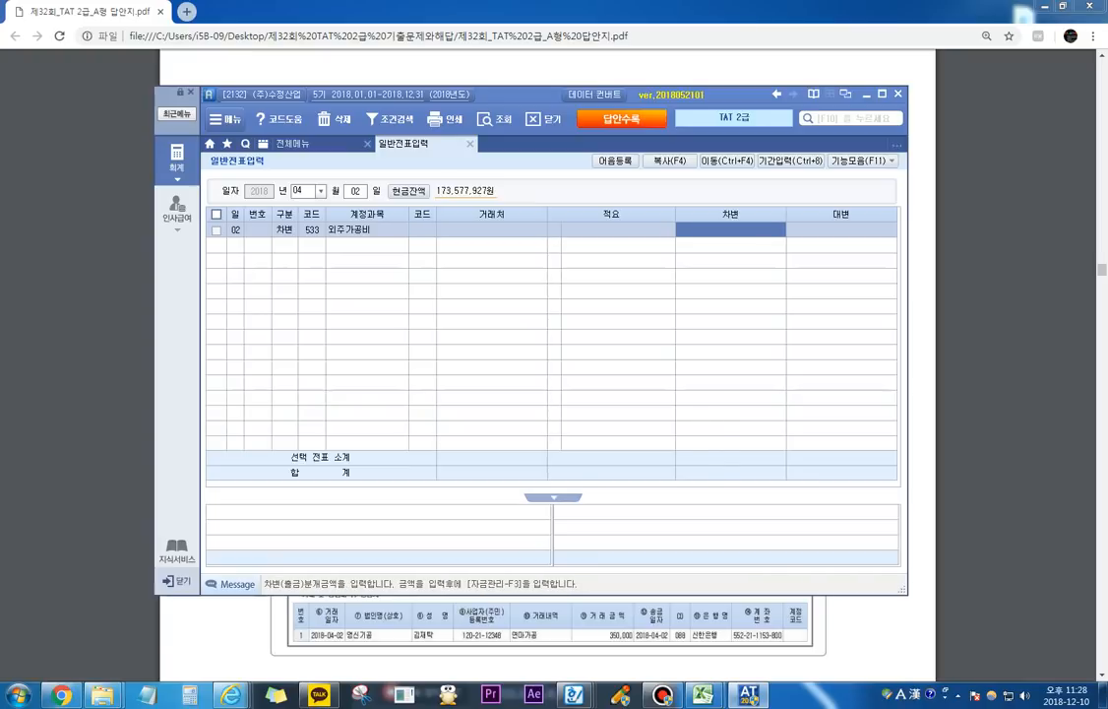
text(3500000)
key(Return)
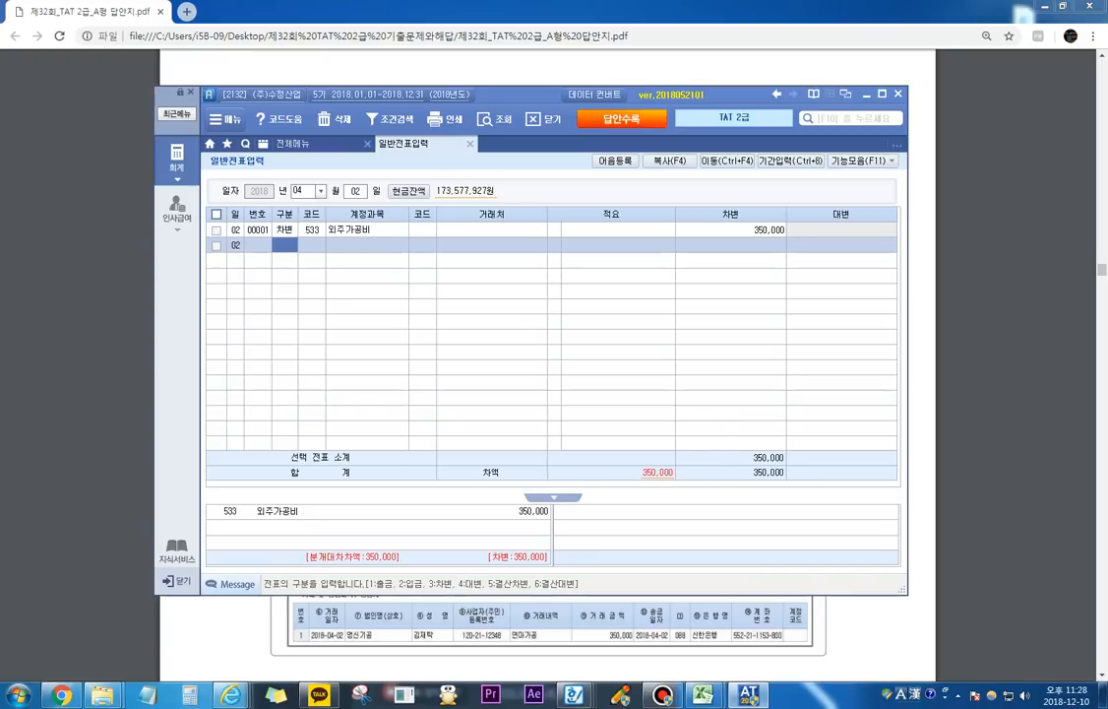
Step: Enter the credit (대변) line for account 103 보통예금 with 98001 국민은행 as 거래처 and an amount of 350,000
text(4103)
key(Return)
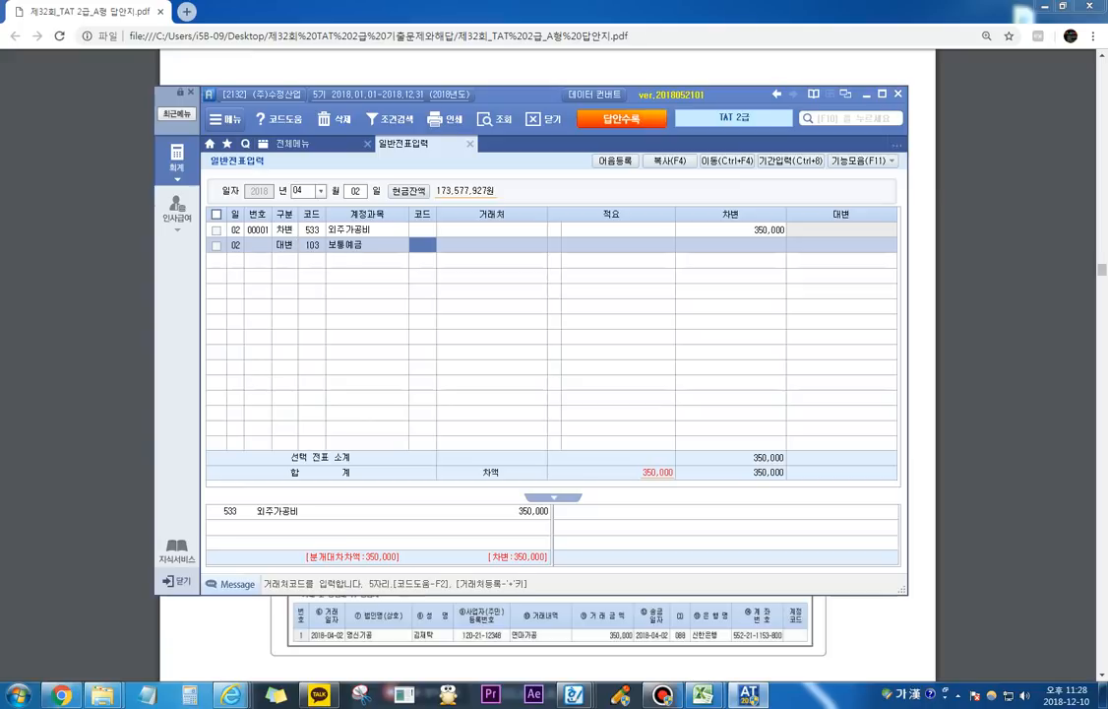
text(국민)
key(Return)
key(Down)
key(Return)
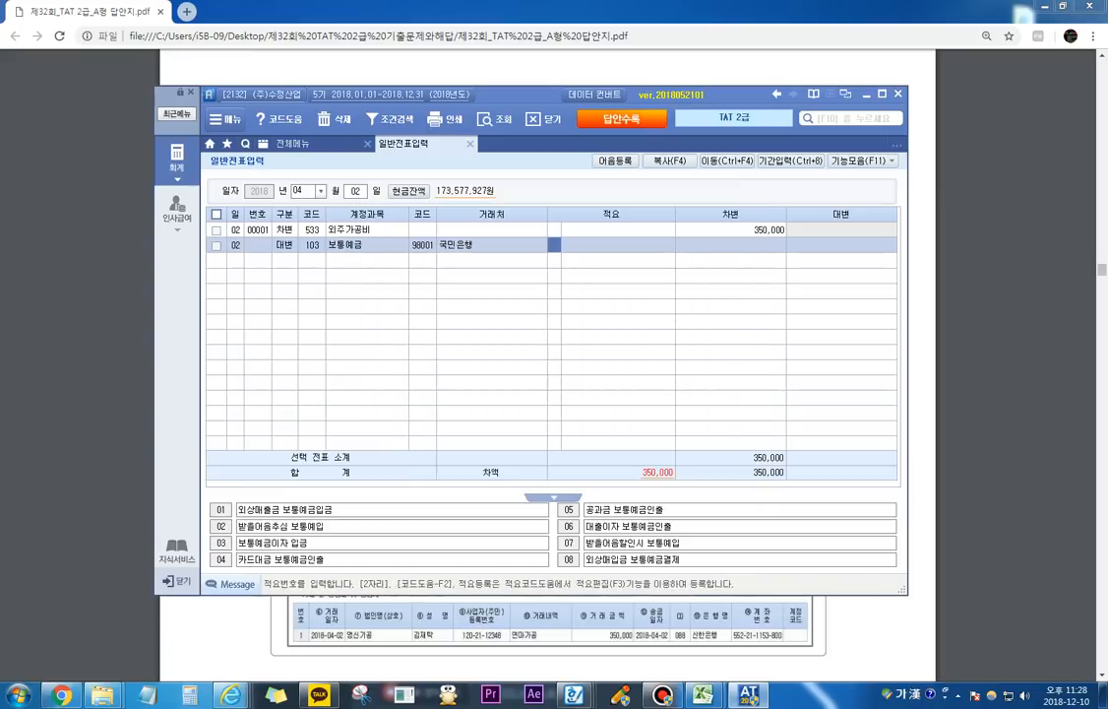
key(Return)
key(Return)
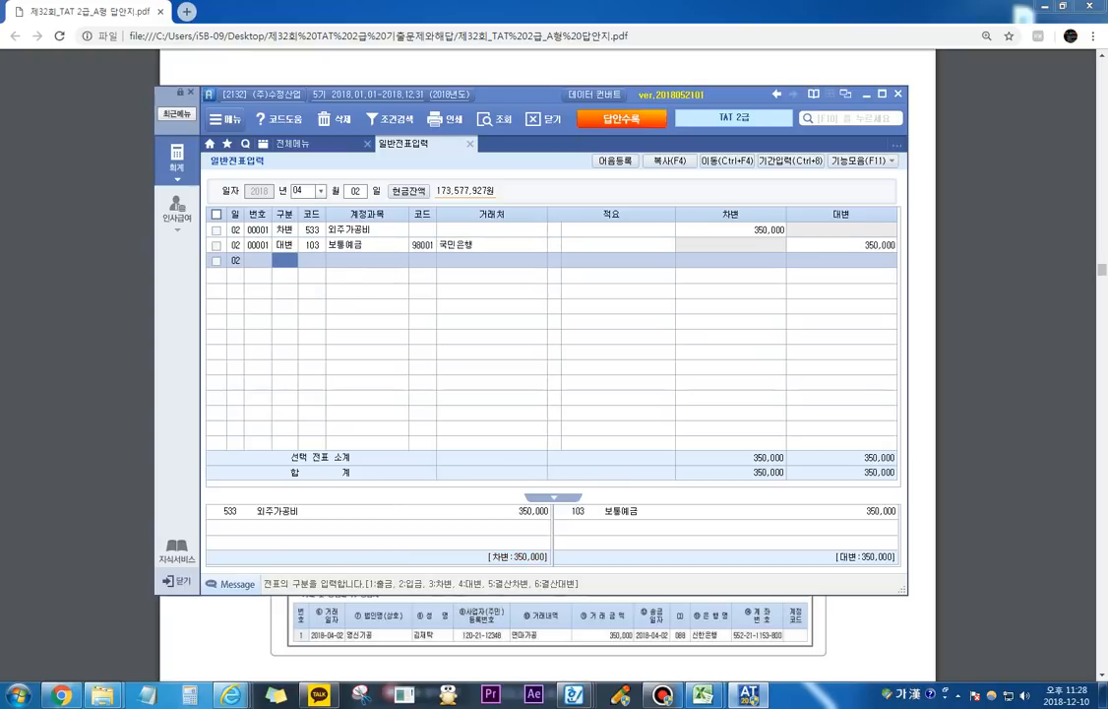
Step: Return to the exam PDF and underline the second 평가문제 item about 경비등의송금명세서, clearing the marking when done
key(alt+Tab)
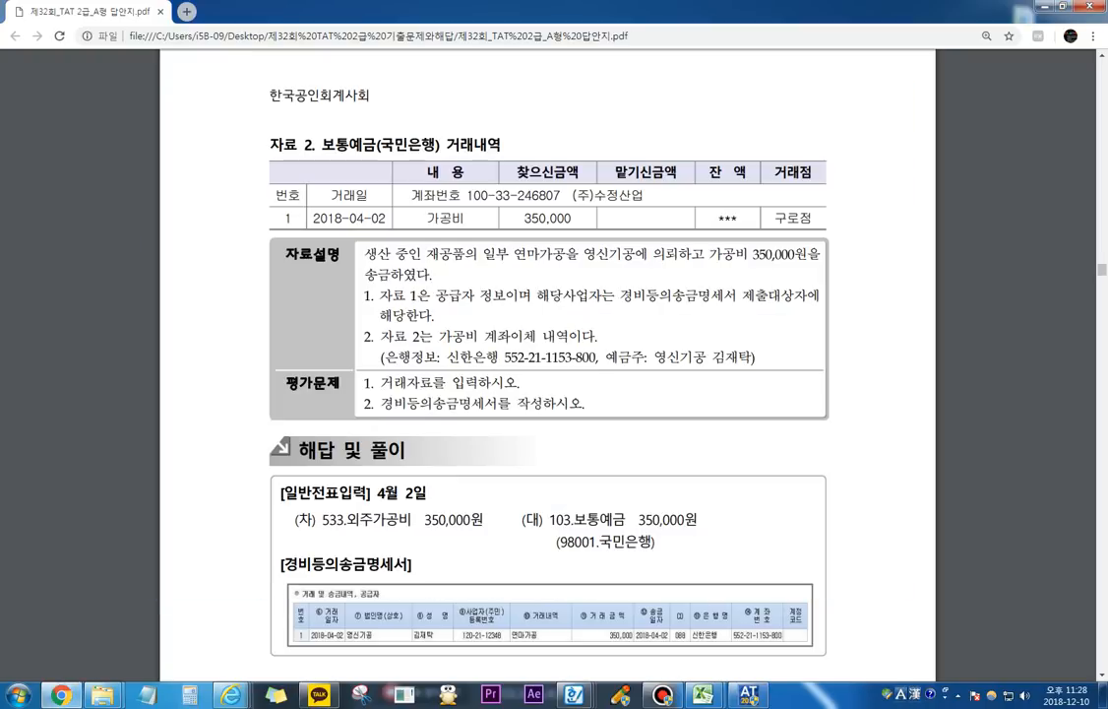
key(ctrl+2)
drag(381, 407, 489, 405)
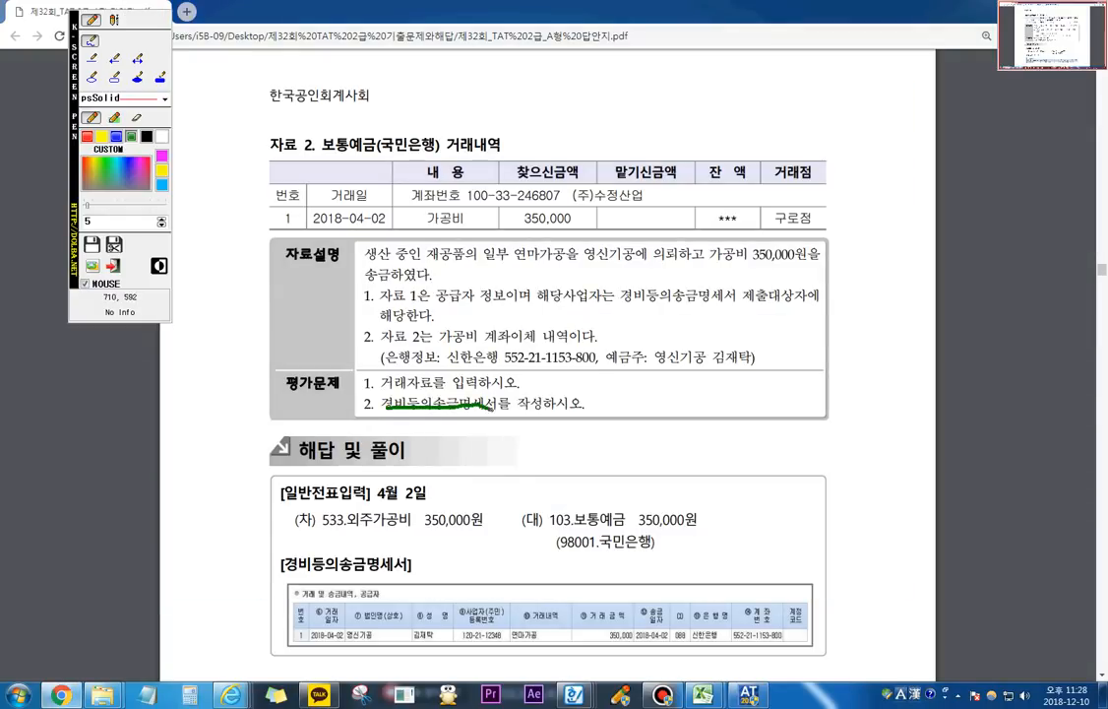
key(Escape)
Step: Open 경비등의송금명세서 in the AT program and fill row 1 with 거래일자 2018-04-02, 법인명 영신가공 and the representative's name
key(alt+Tab)
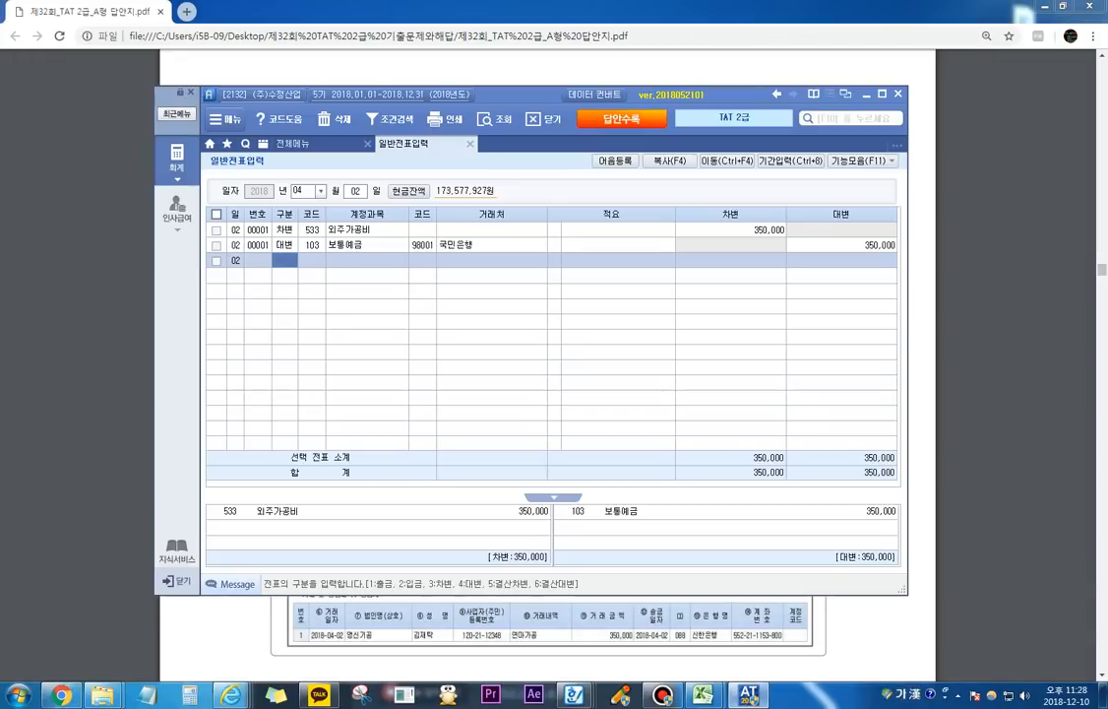
click(294, 144)
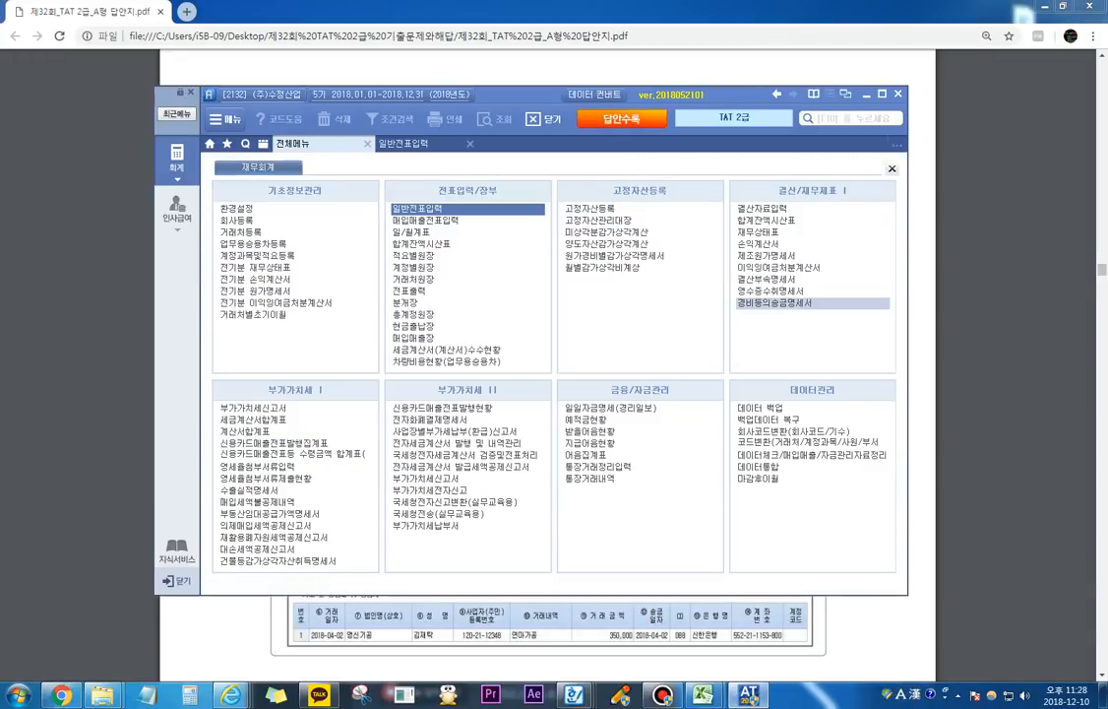
click(774, 302)
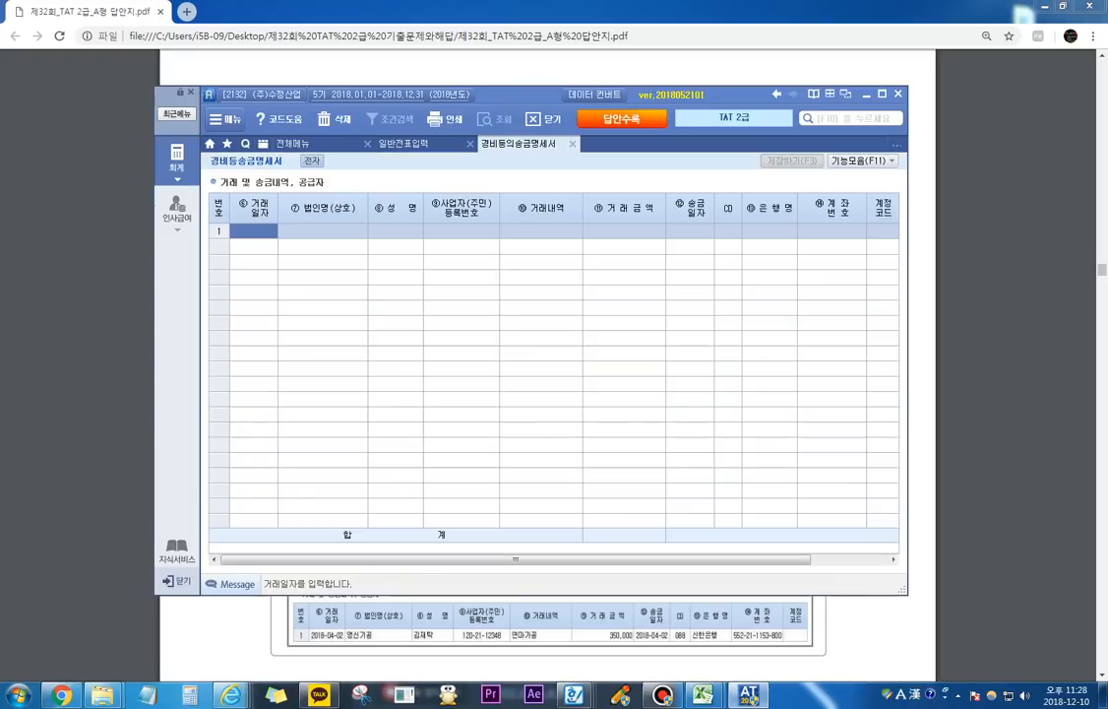
text(20180402)
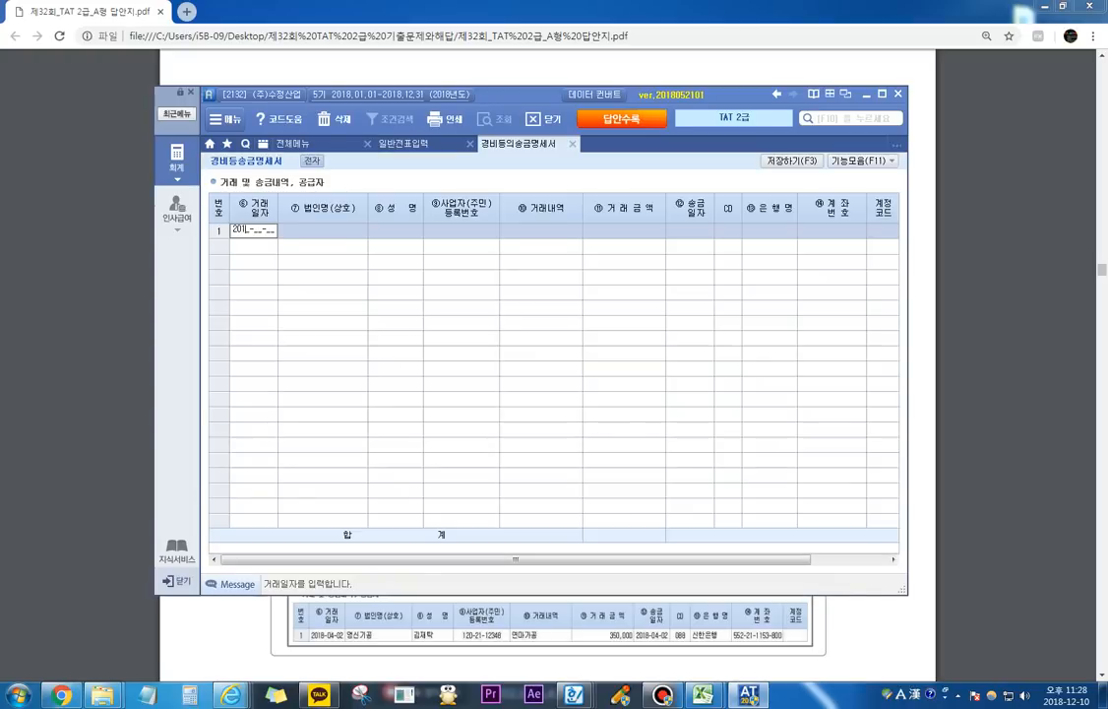
key(Return)
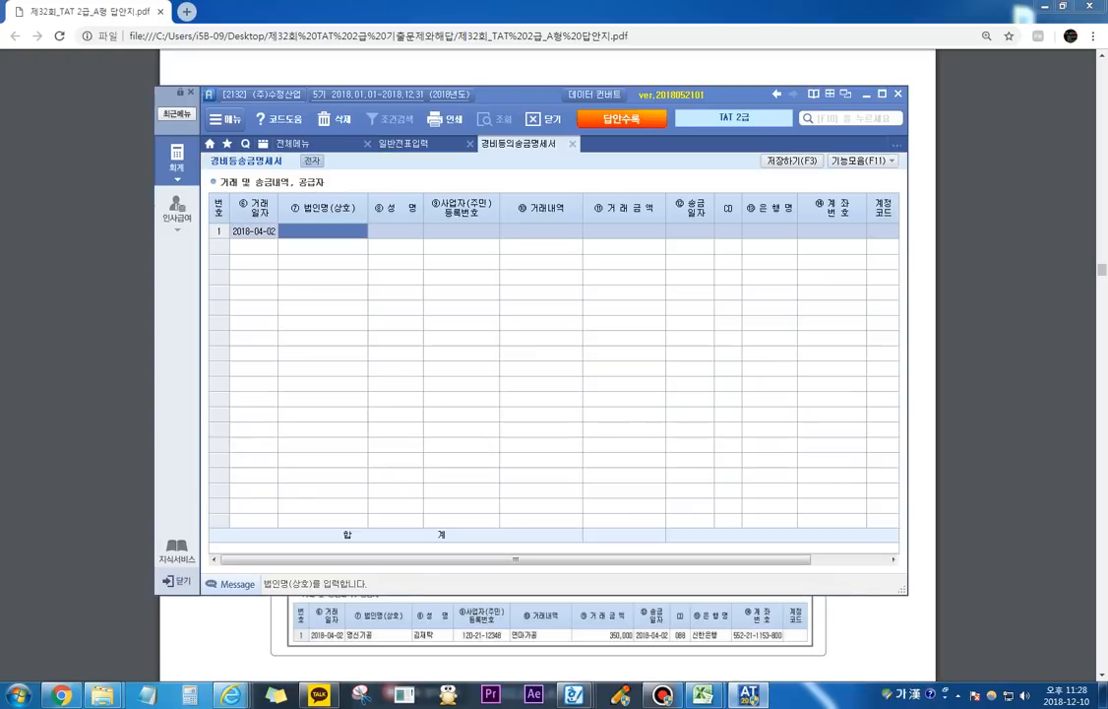
text(영신가공)
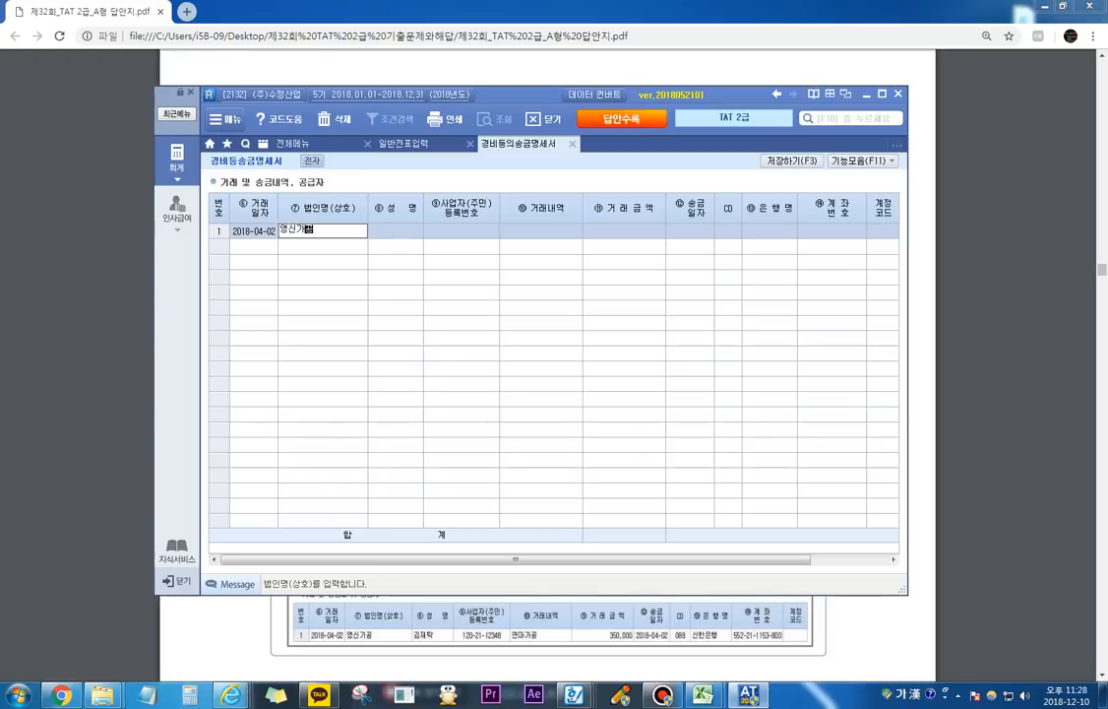
key(Return)
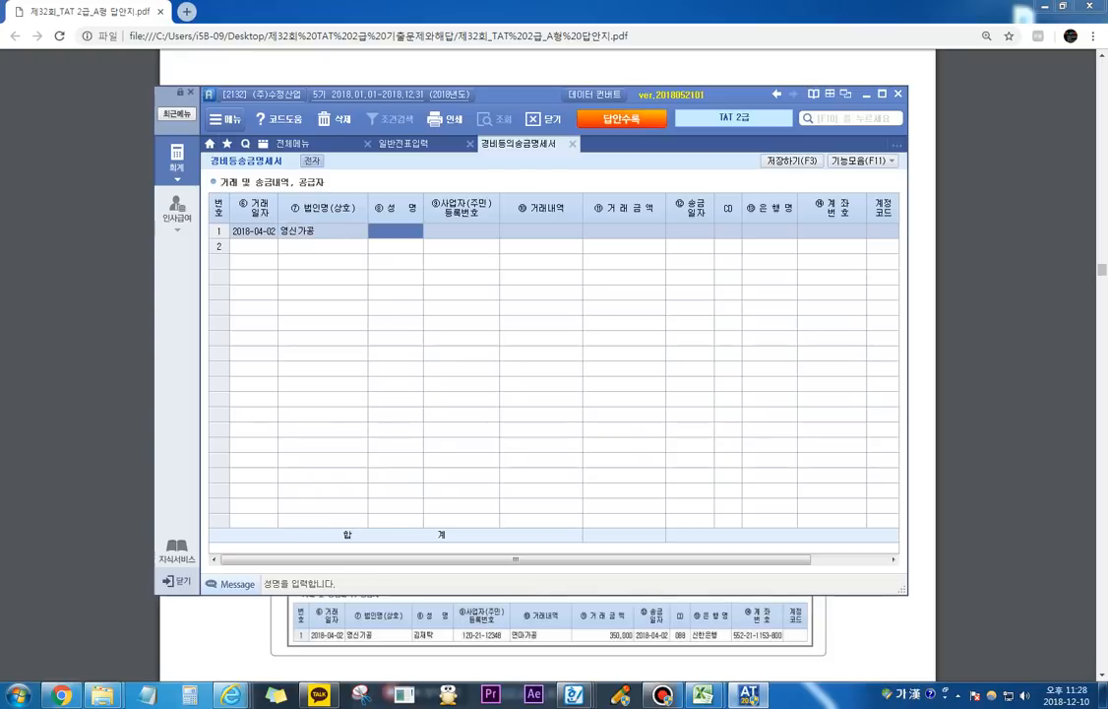
key(Return)
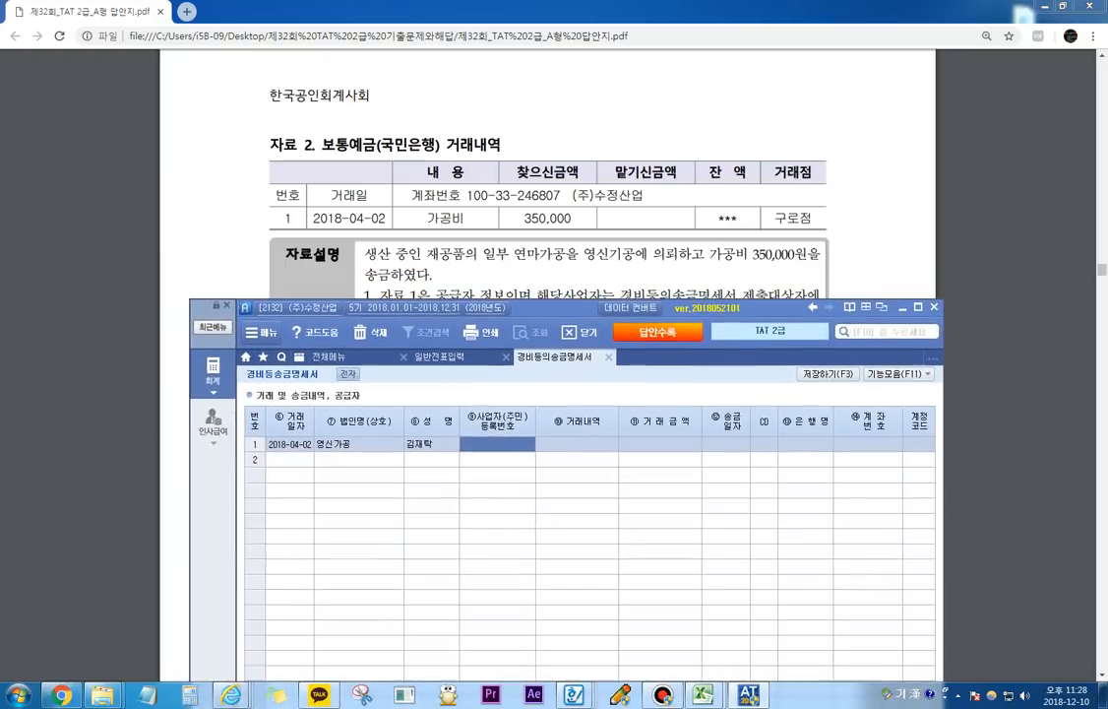
Step: Consult the supplier's receipt in the exam PDF and enter the 사업자등록번호 in row 1 of 경비등의송금명세서
click(545, 119)
scroll(545, 118, down, 3)
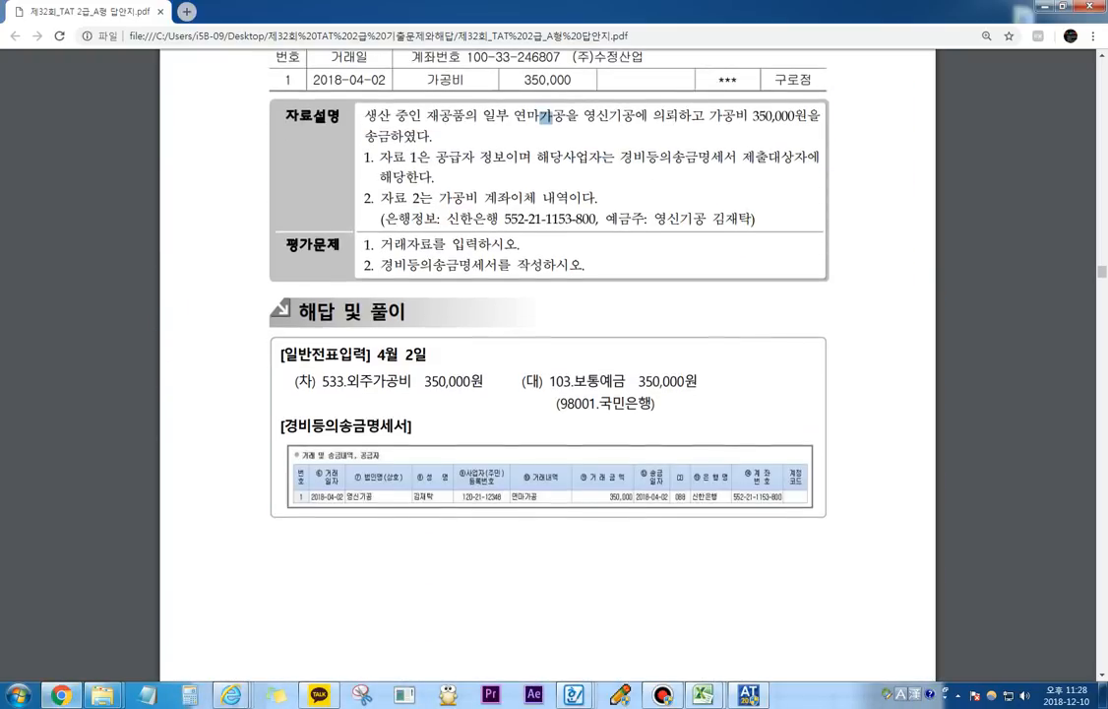
scroll(545, 118, up, 8)
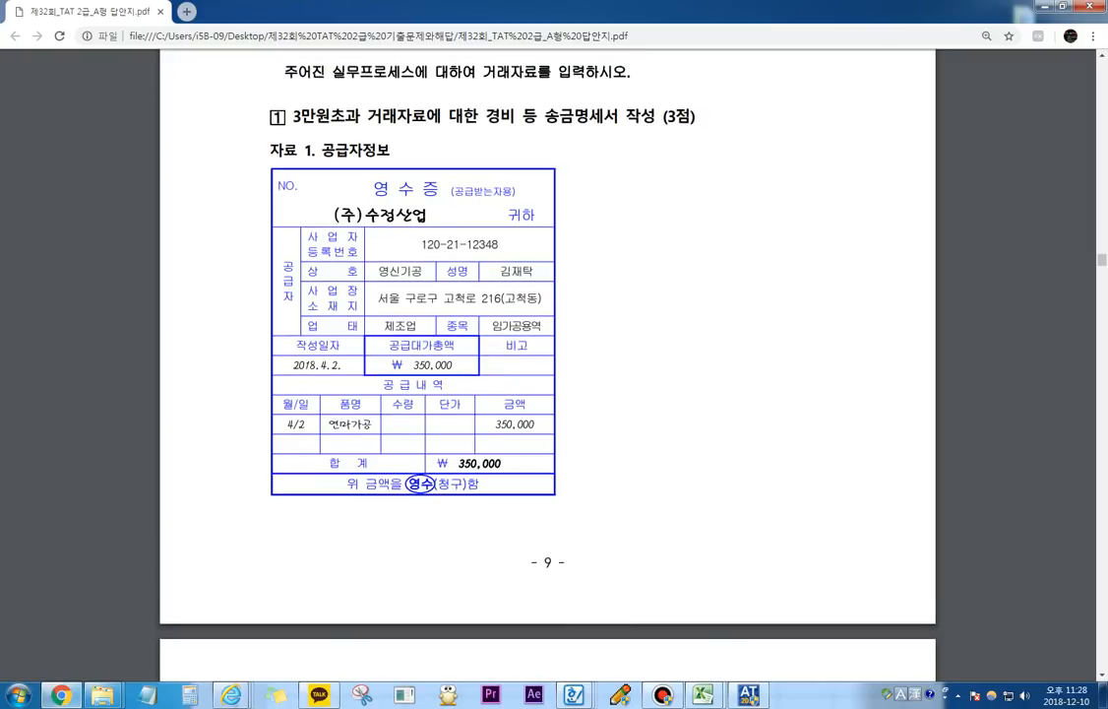
key(alt+Tab)
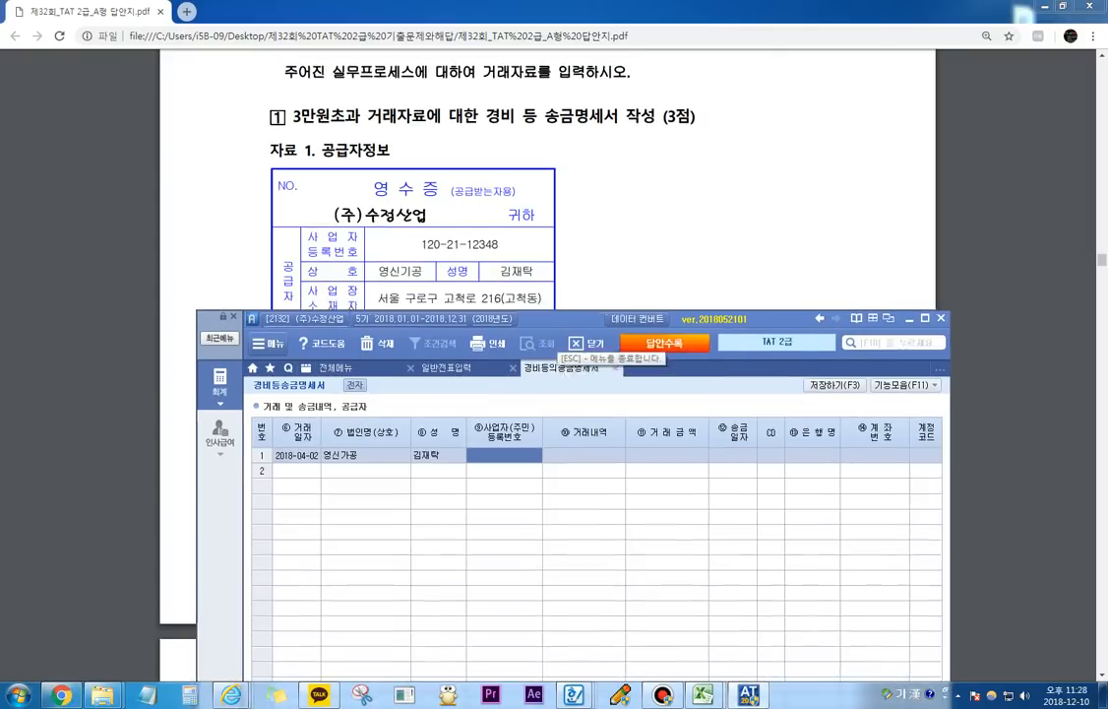
drag(551, 318, 597, 273)
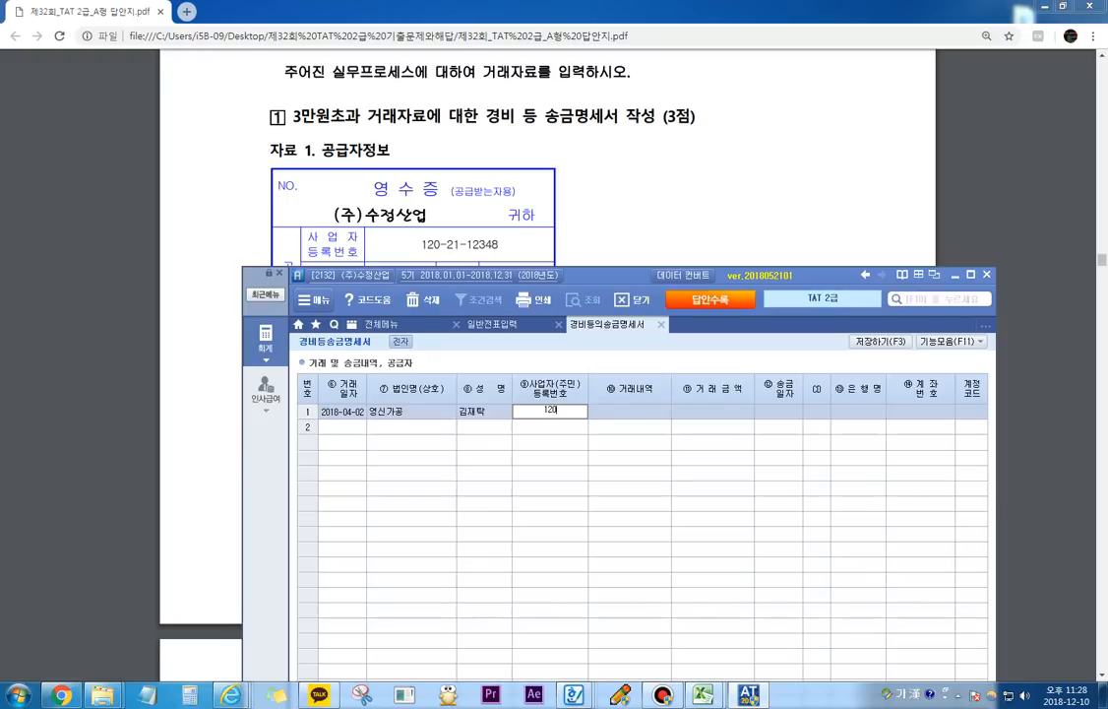
key(Return)
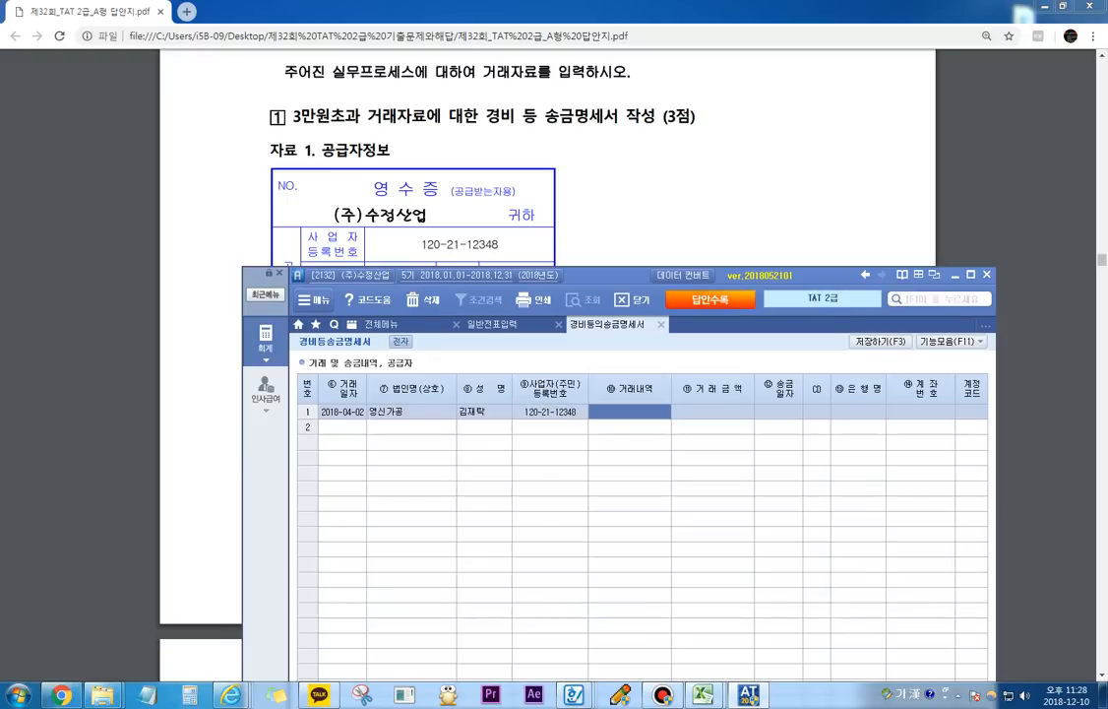
Step: Fill in 거래내역 as 가공 and 거래금액 as 350,000 in row 1
text(가공)
key(Return)
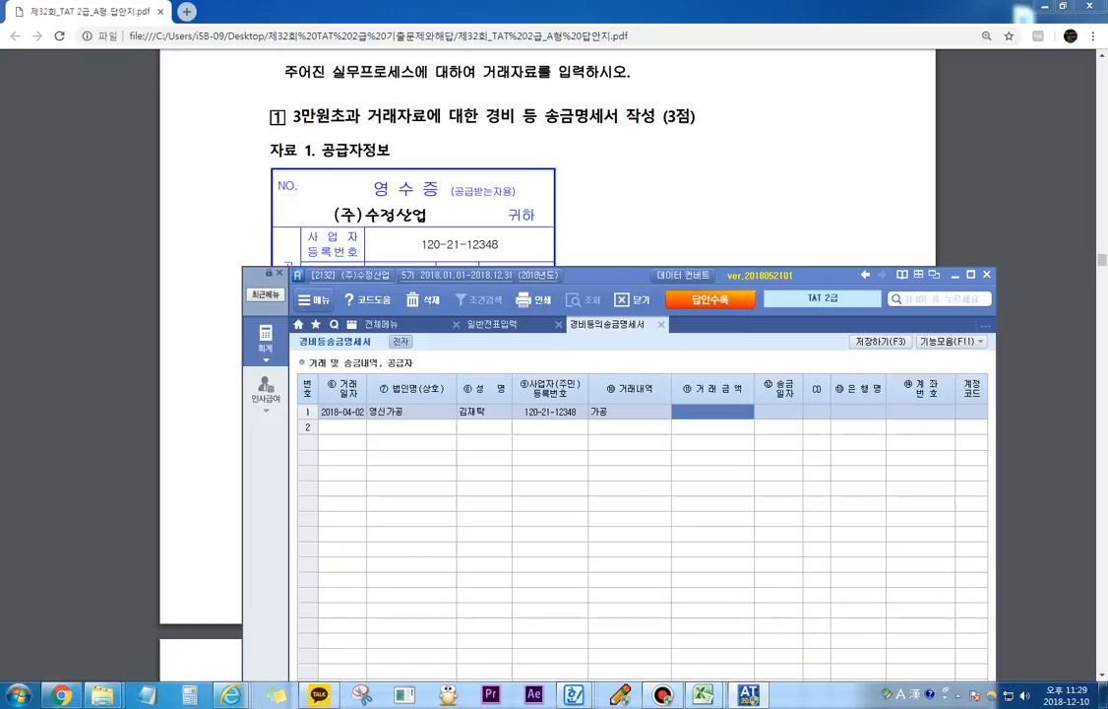
text(3500000)
key(Return)
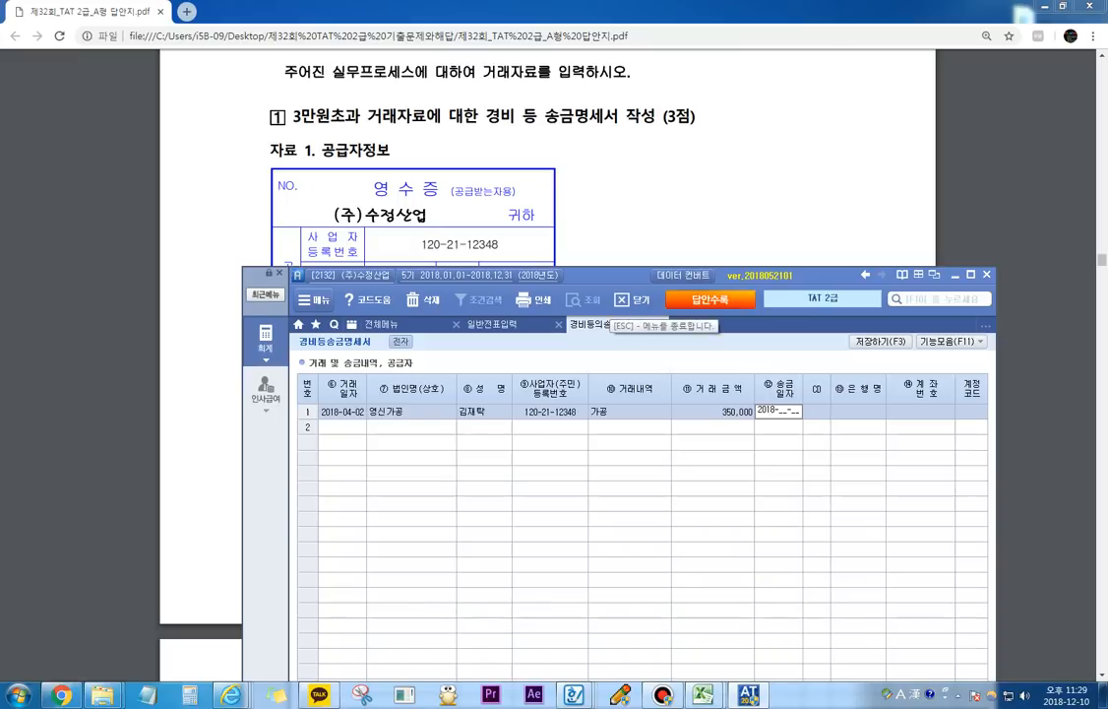
Step: Look up the transfer date in the exam PDF's 자료 2 and set row 1's 송금일자 to 2018-04-02
key(alt+Tab)
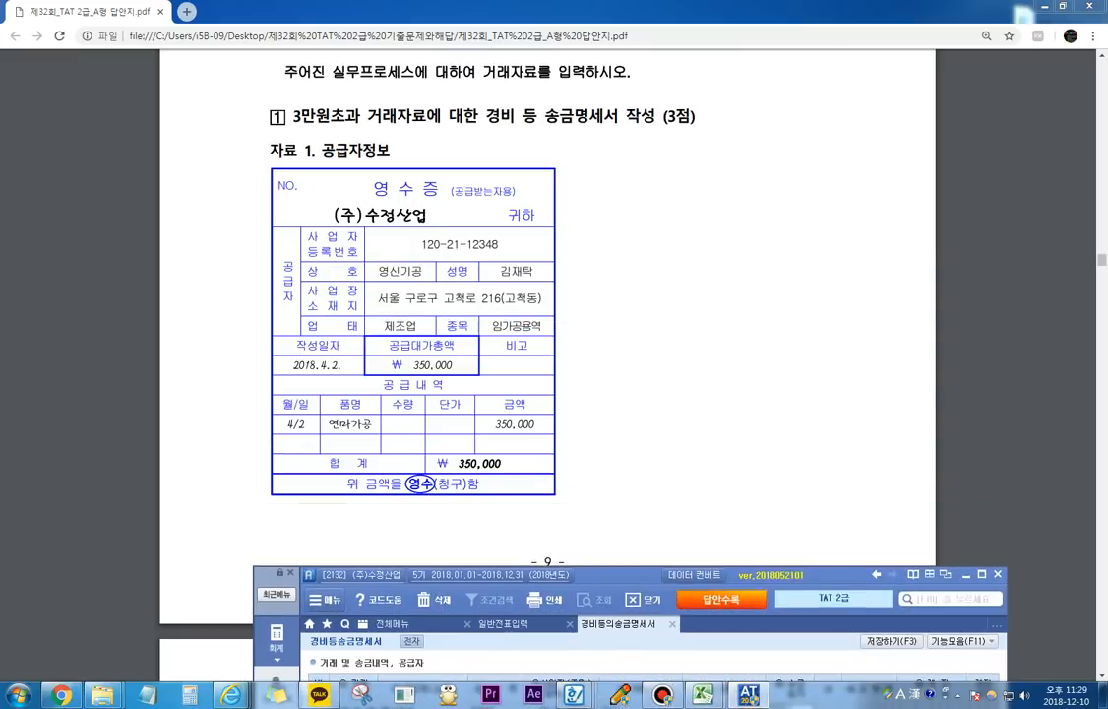
scroll(547, 329, down, 1)
scroll(547, 330, down, 5)
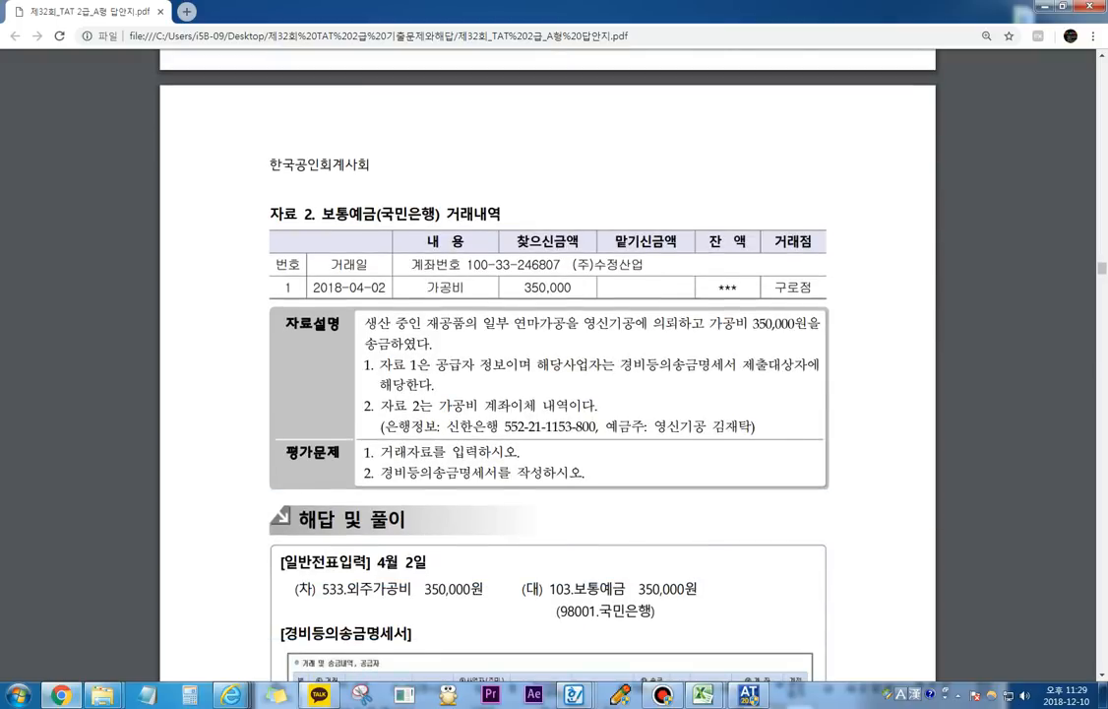
key(alt+Tab)
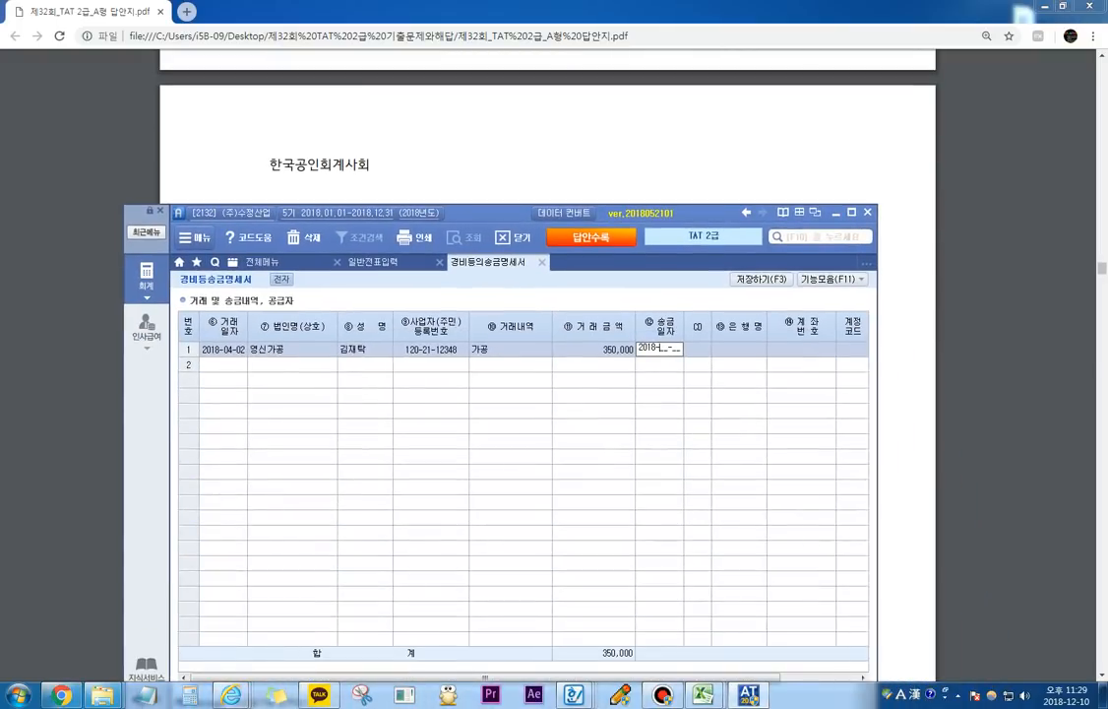
text(2)
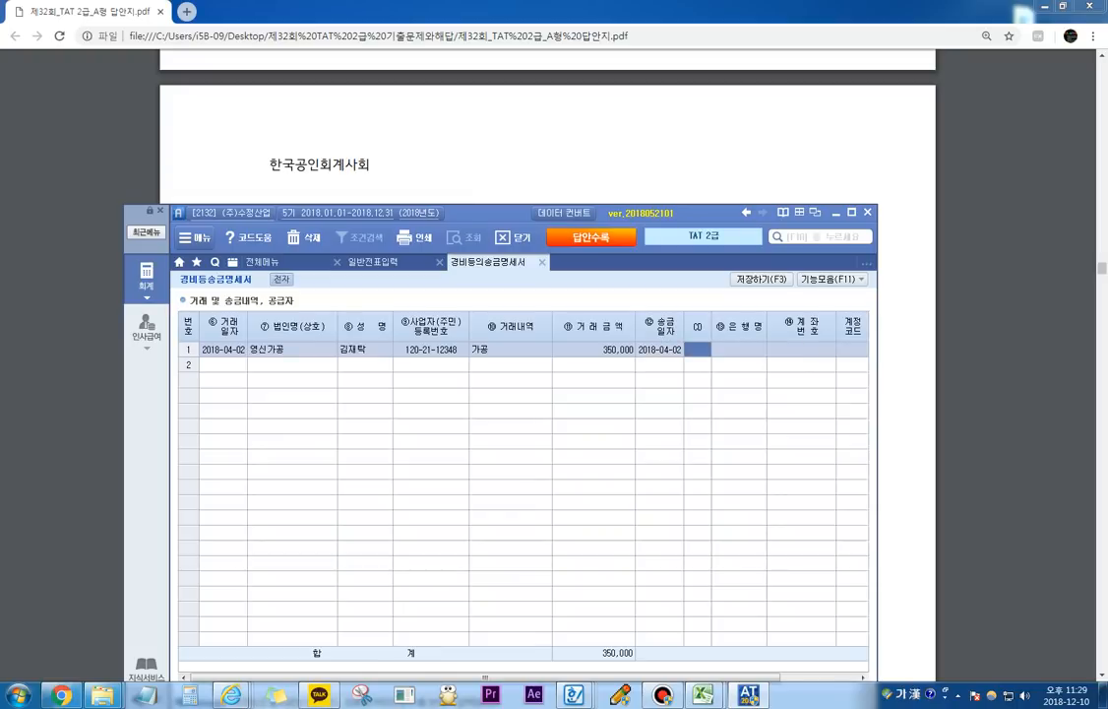
Step: Look up bank 신한 to set row 1's bank to 088 신한은행, and enter the supplier's 계좌번호
key(F2)
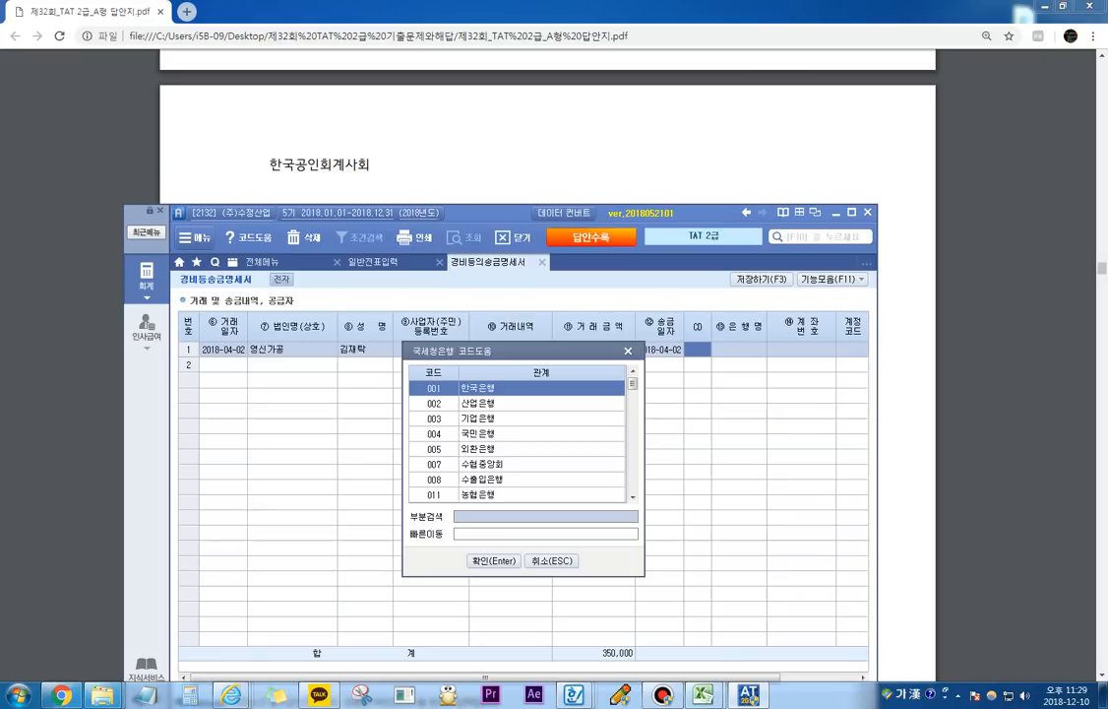
text(신한)
key(Return)
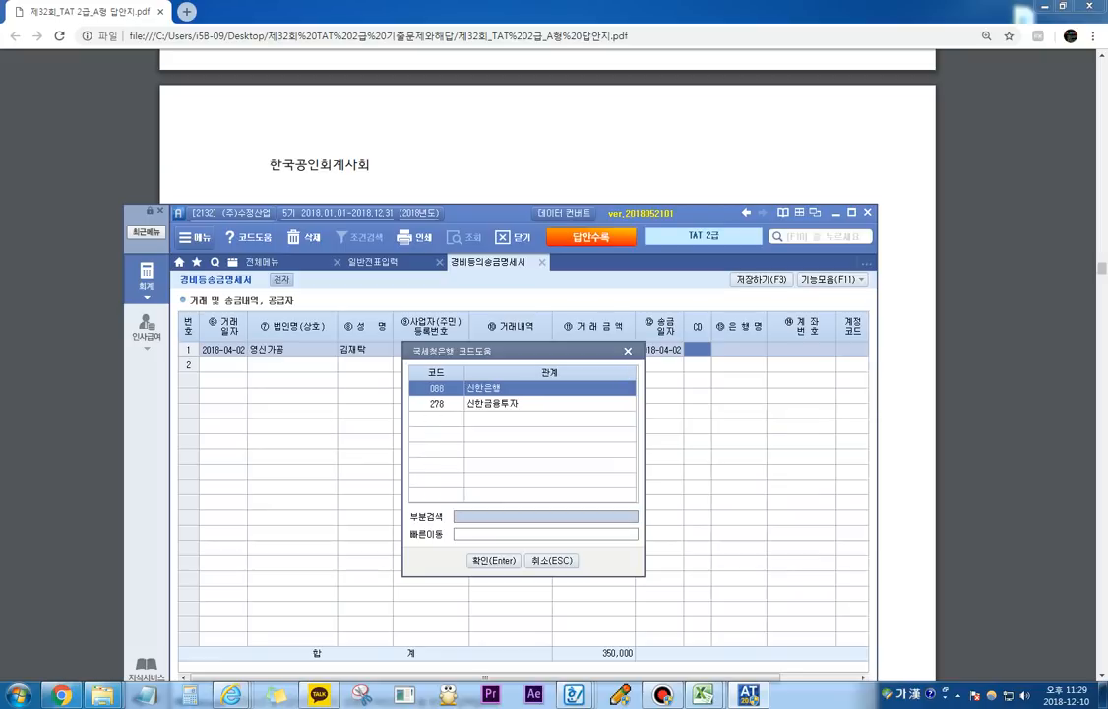
key(Return)
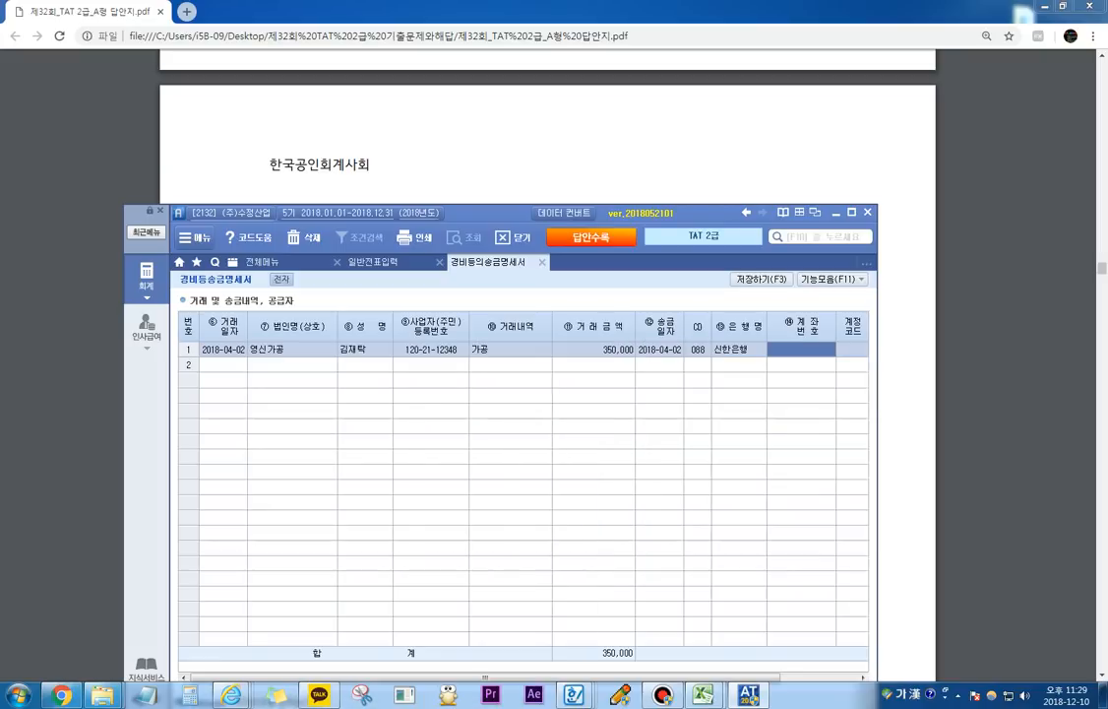
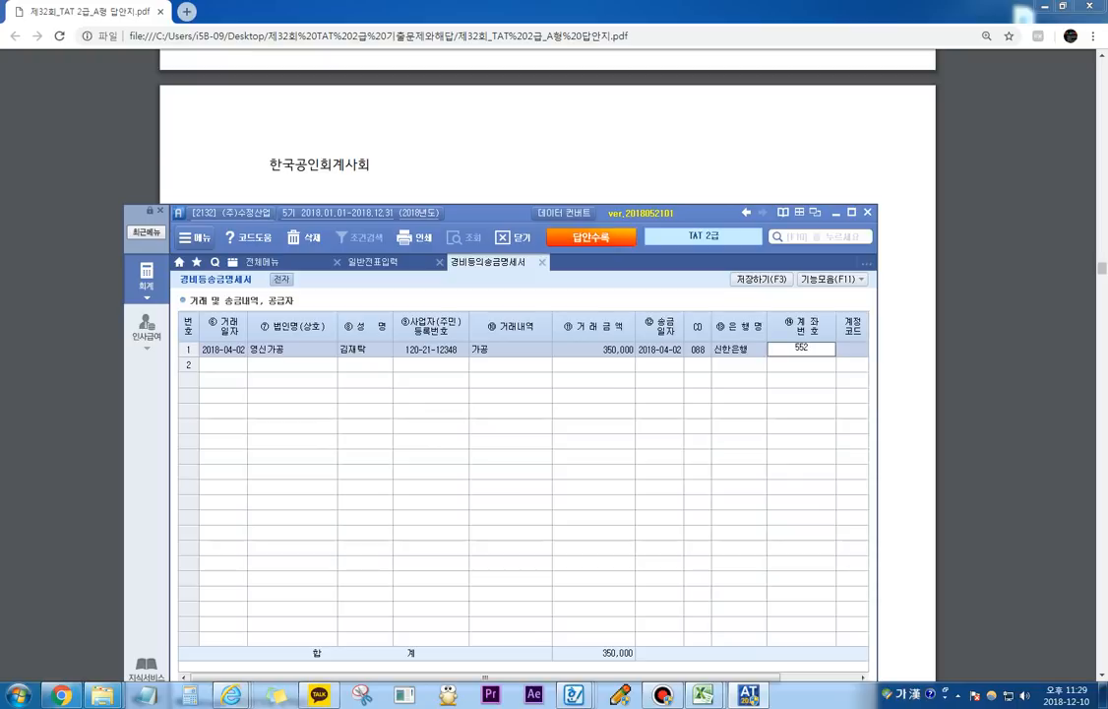
key(Return)
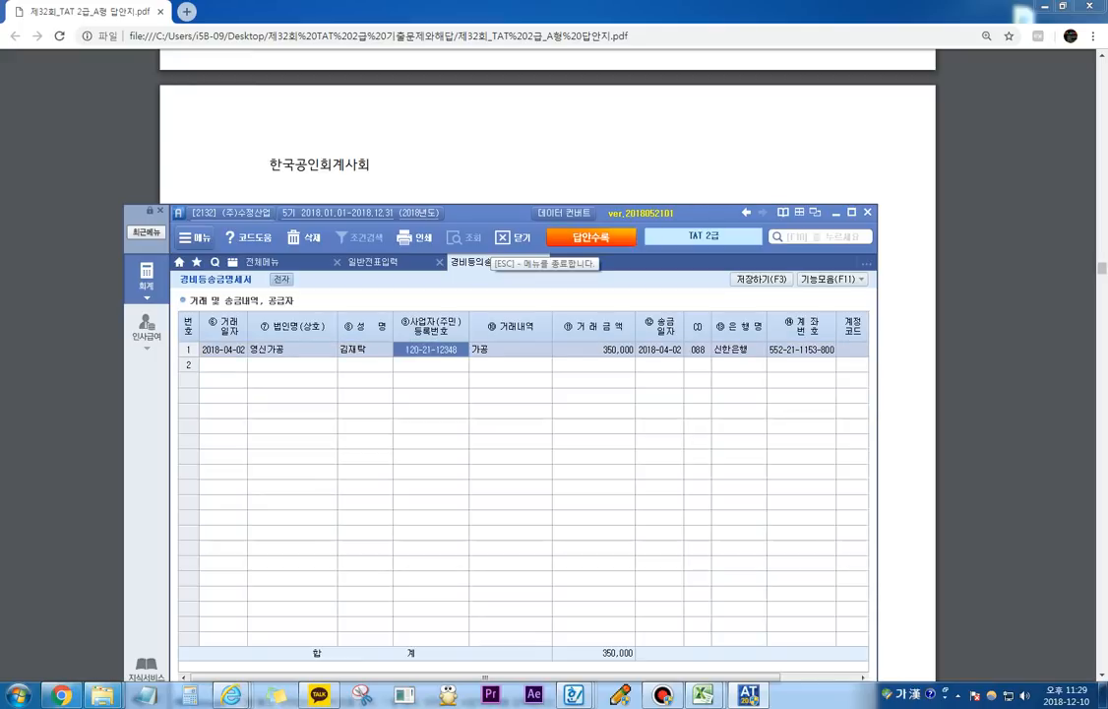
Step: Switch to the exam PDF and review question 1's source documents and its 경비등의송금명세서 answer
click(443, 197)
scroll(547, 375, down, 1)
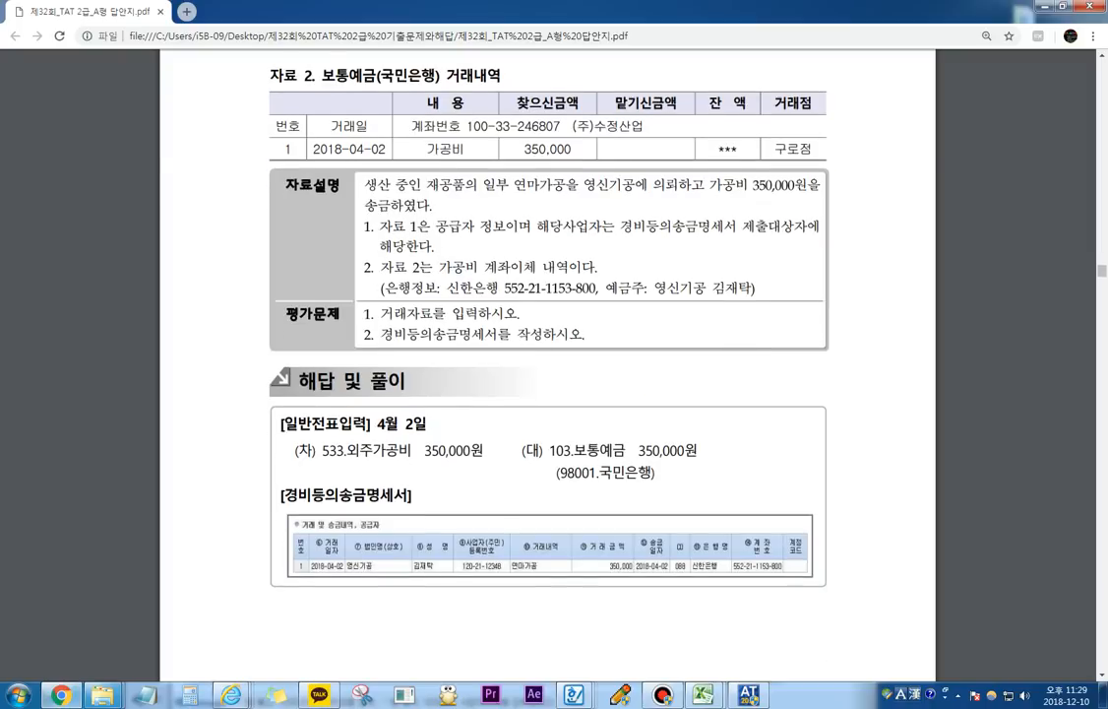
scroll(547, 374, up, 8)
scroll(547, 374, up, 3)
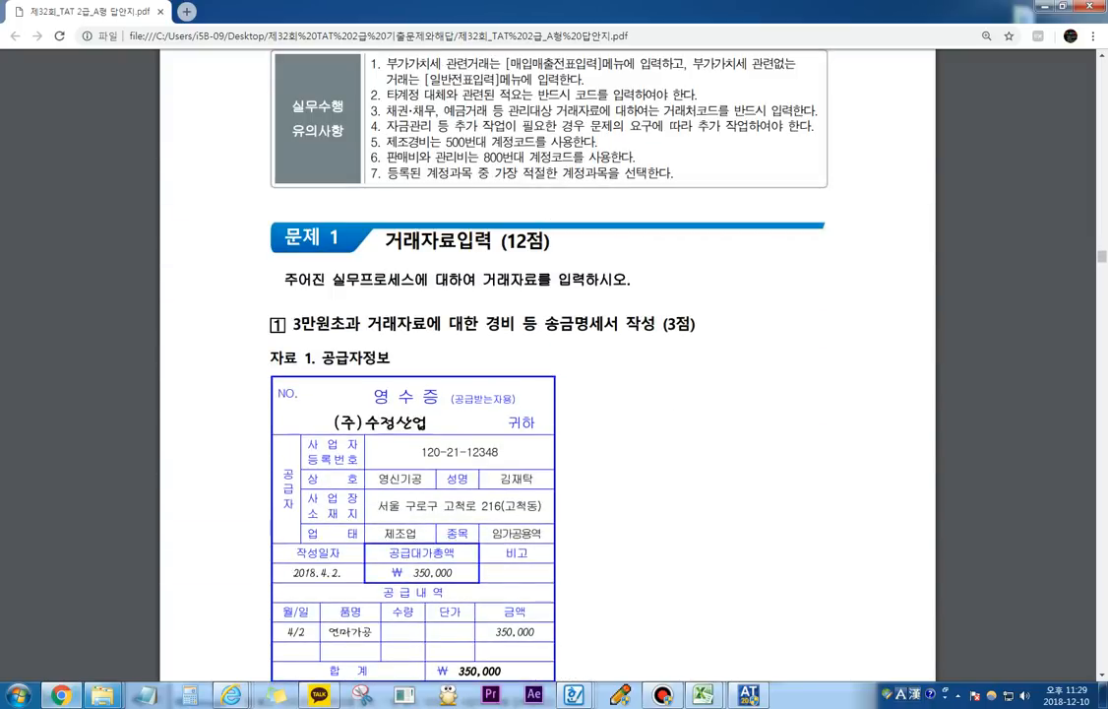
drag(587, 292, 595, 266)
scroll(484, 320, down, 1)
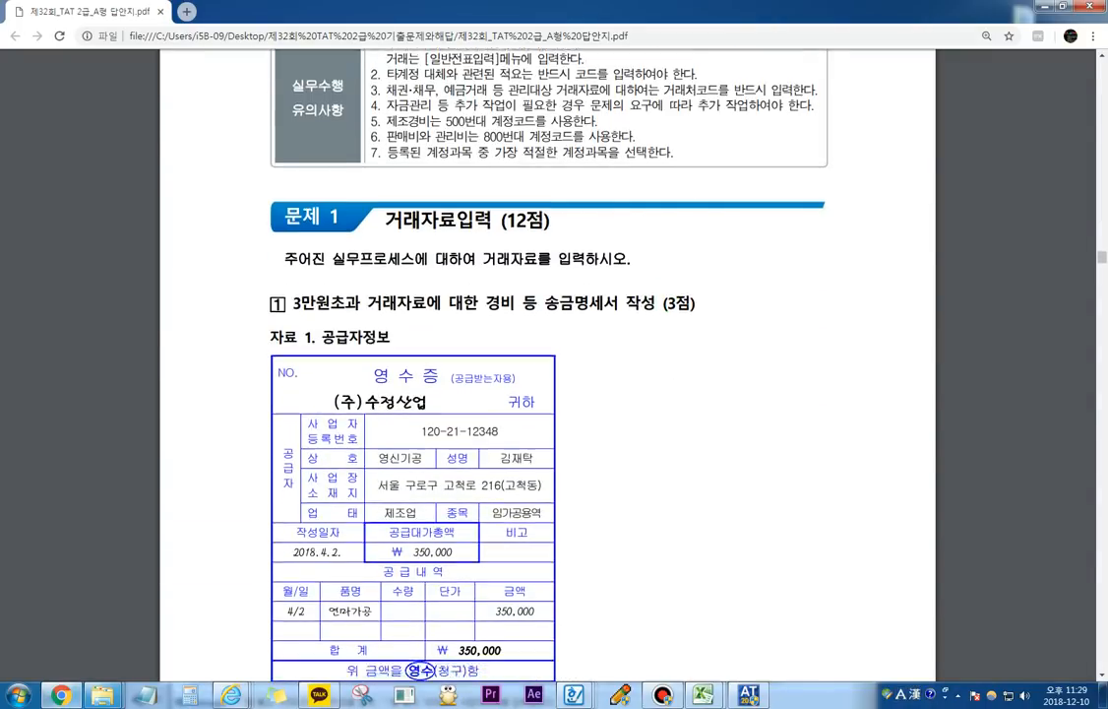
scroll(548, 374, down, 8)
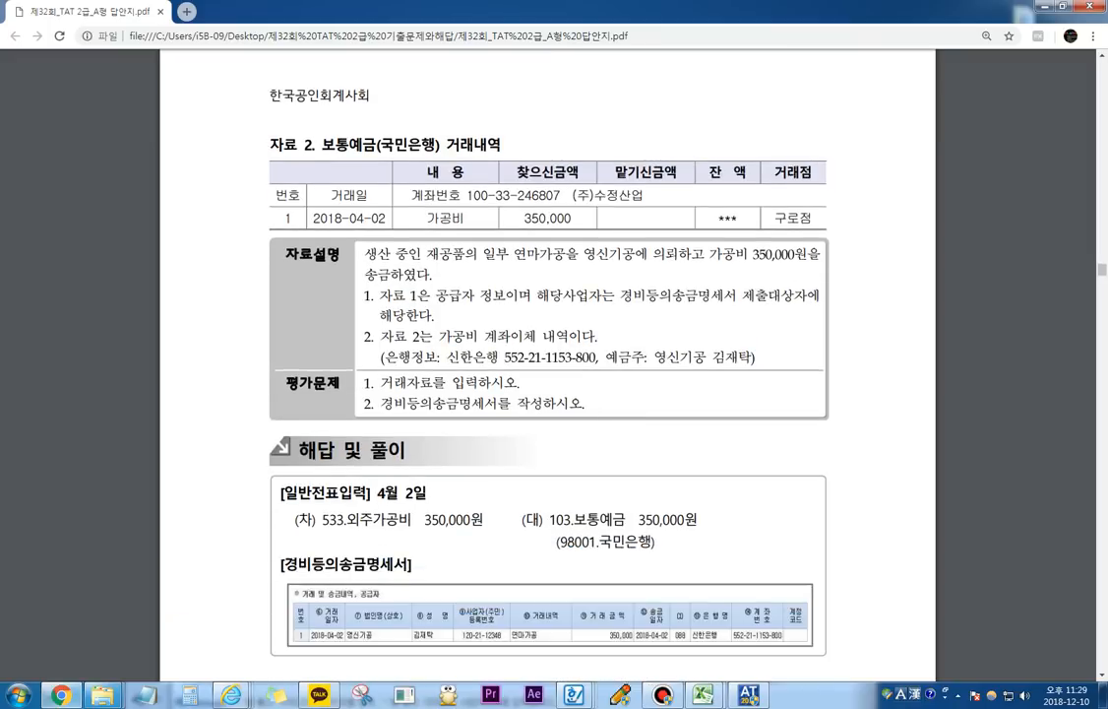
scroll(547, 374, down, 11)
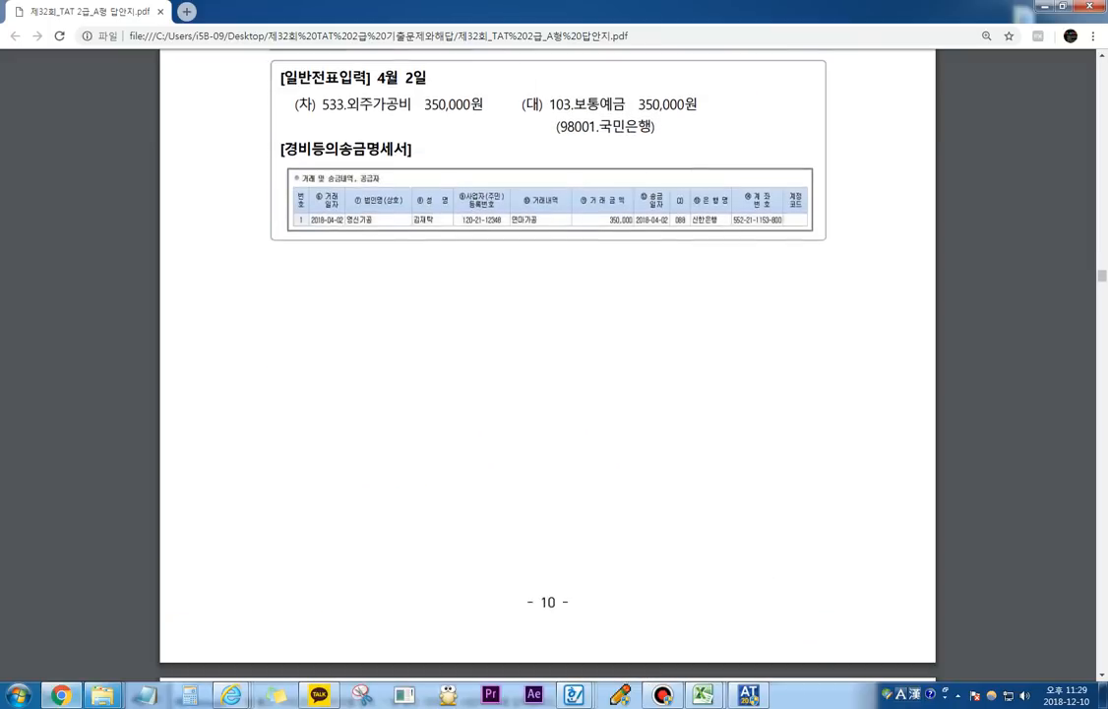
Step: Go to question 2, 유/무형자산의 매각, and outline the 전자세금계산서 heading in green with the screen pen
scroll(547, 374, down, 1)
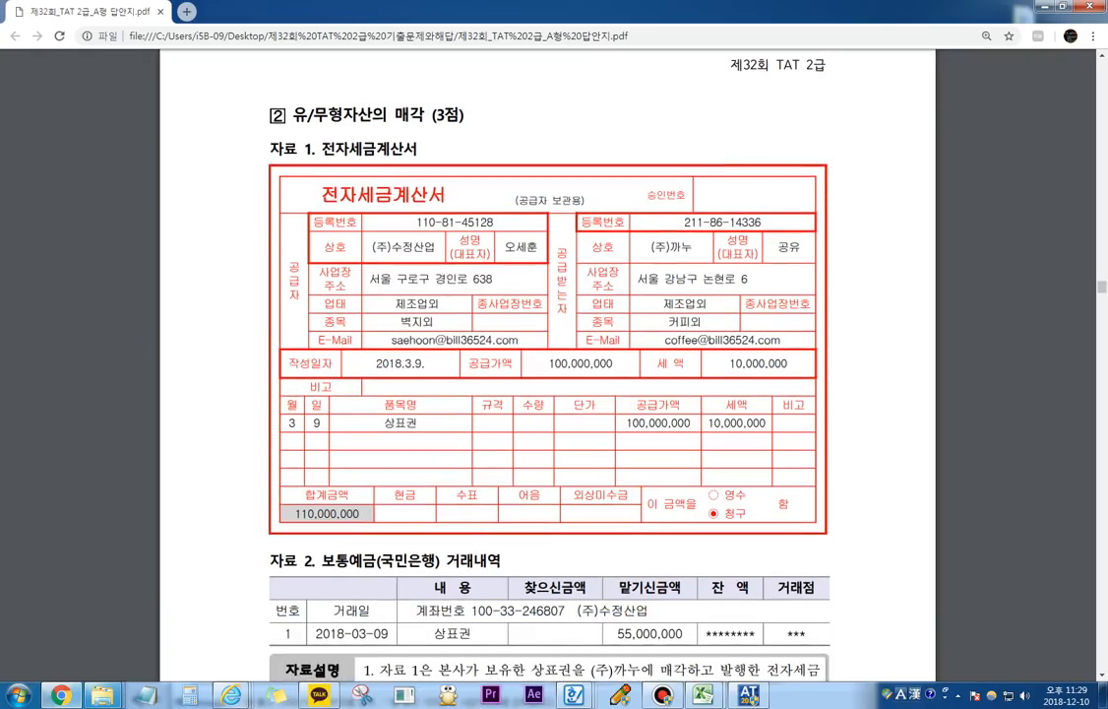
scroll(548, 374, down, 2)
scroll(547, 374, up, 1)
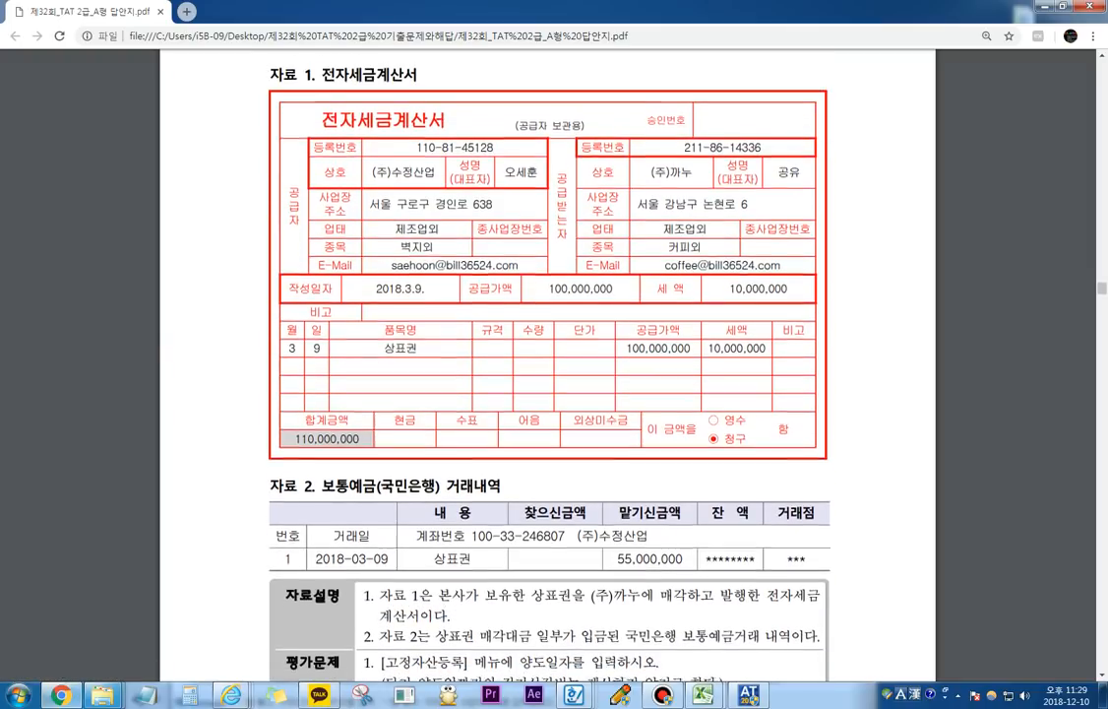
key(ctrl+F1)
mouse_move(319, 139)
mouse_down()
mouse_move(455, 131)
mouse_move(325, 110)
mouse_move(301, 144)
mouse_up()
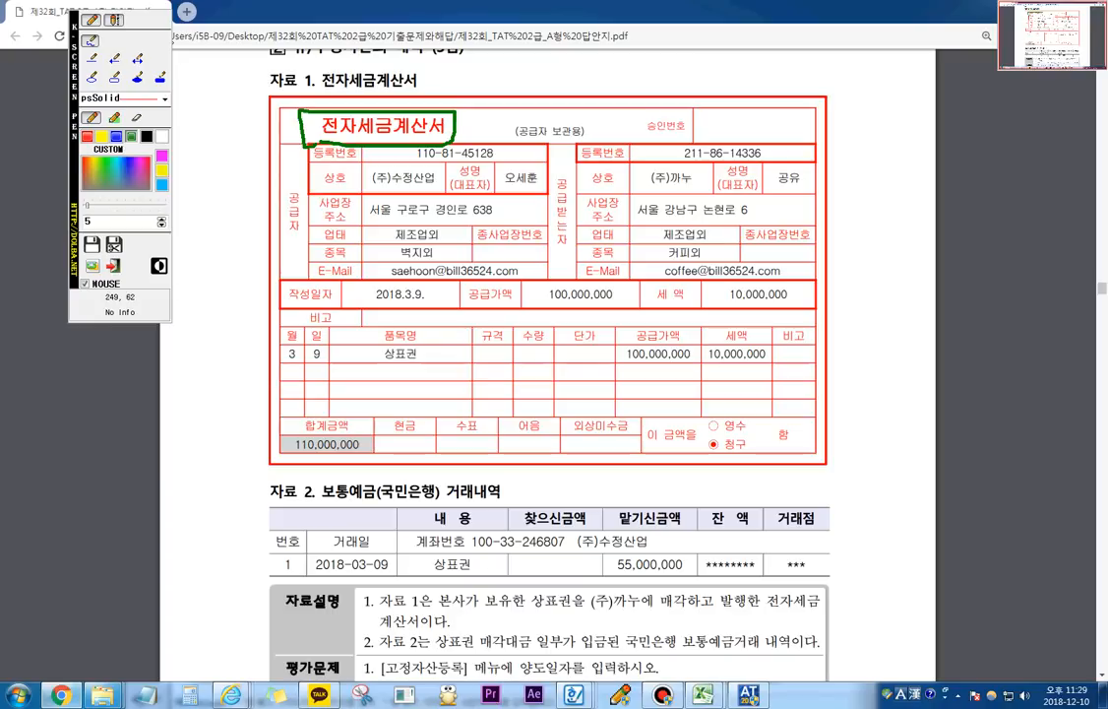
Step: Write the green on-screen note "매입매출전표: 11과세" beside the 전자세금계산서 heading, clearing the annotations when done
click(114, 20)
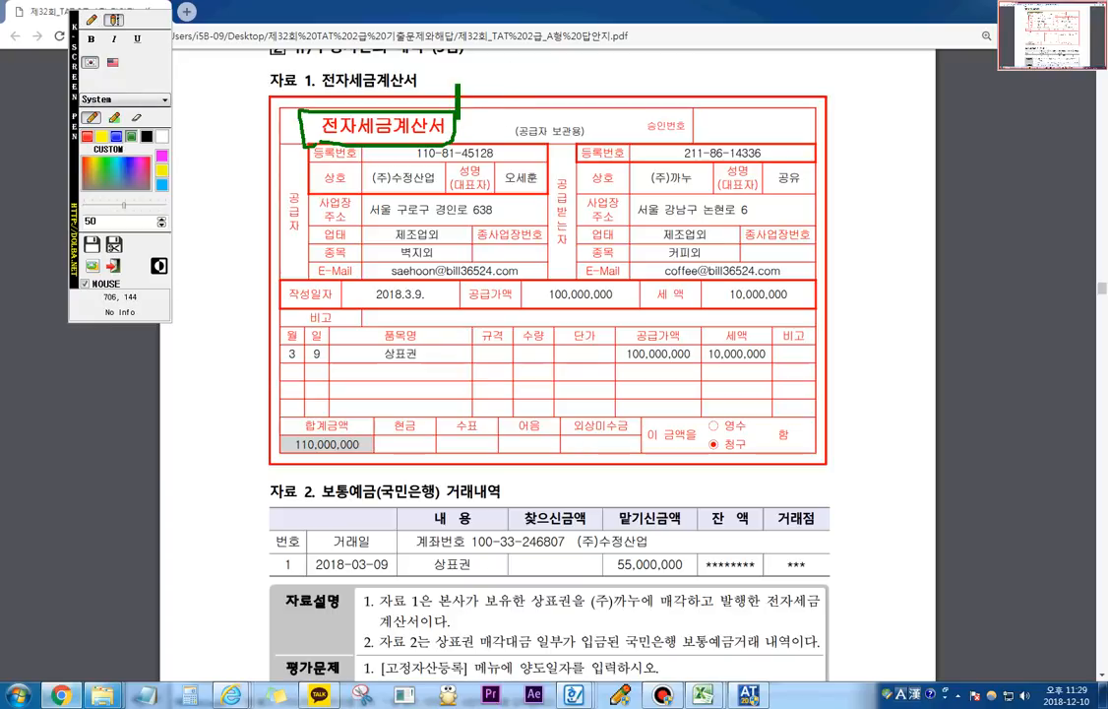
click(458, 99)
text(매입배ㅜ)
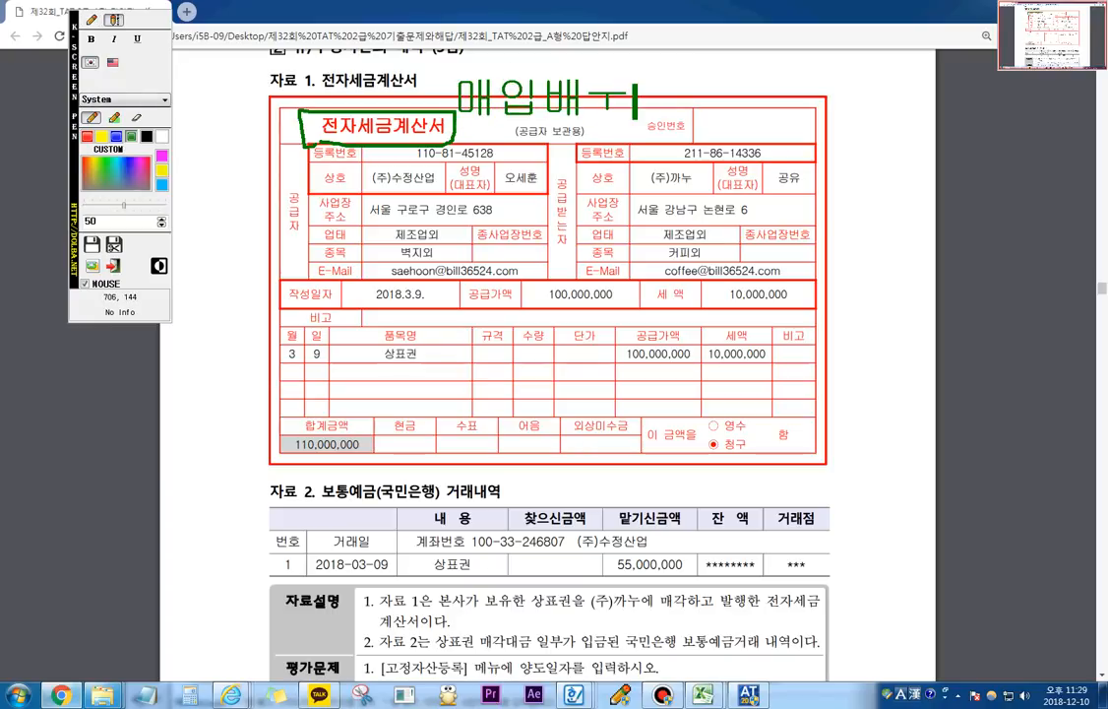
key(BackSpace)
key(BackSpace)
key(BackSpace)
text(입매추)
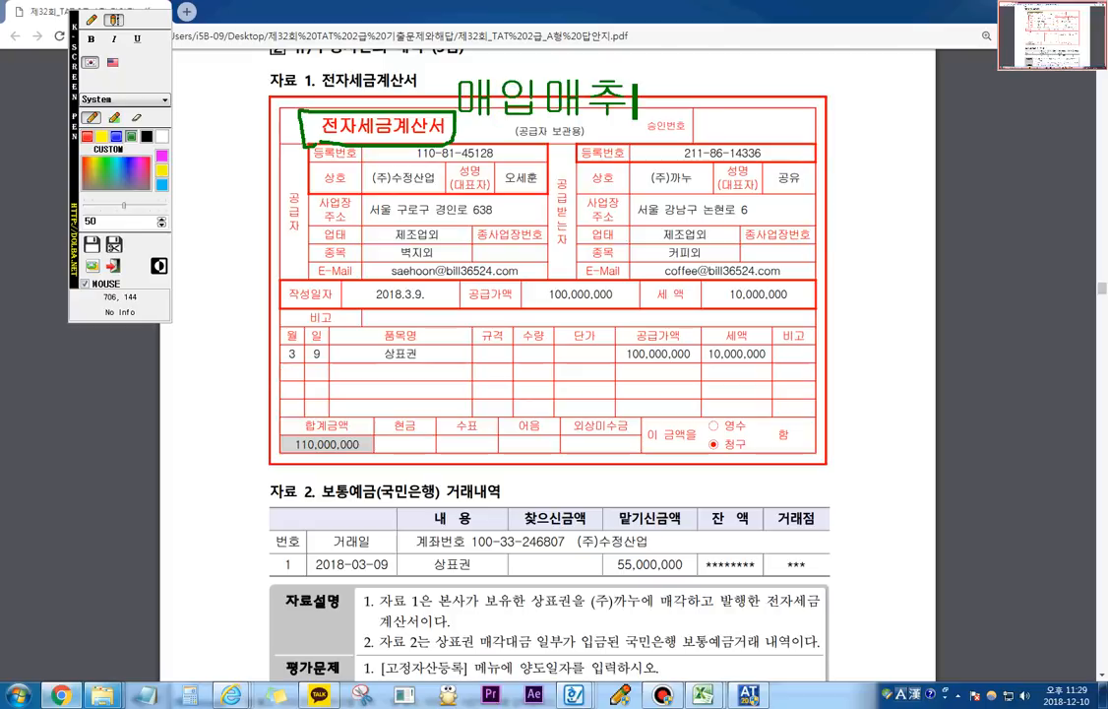
text(ㄹ전표)
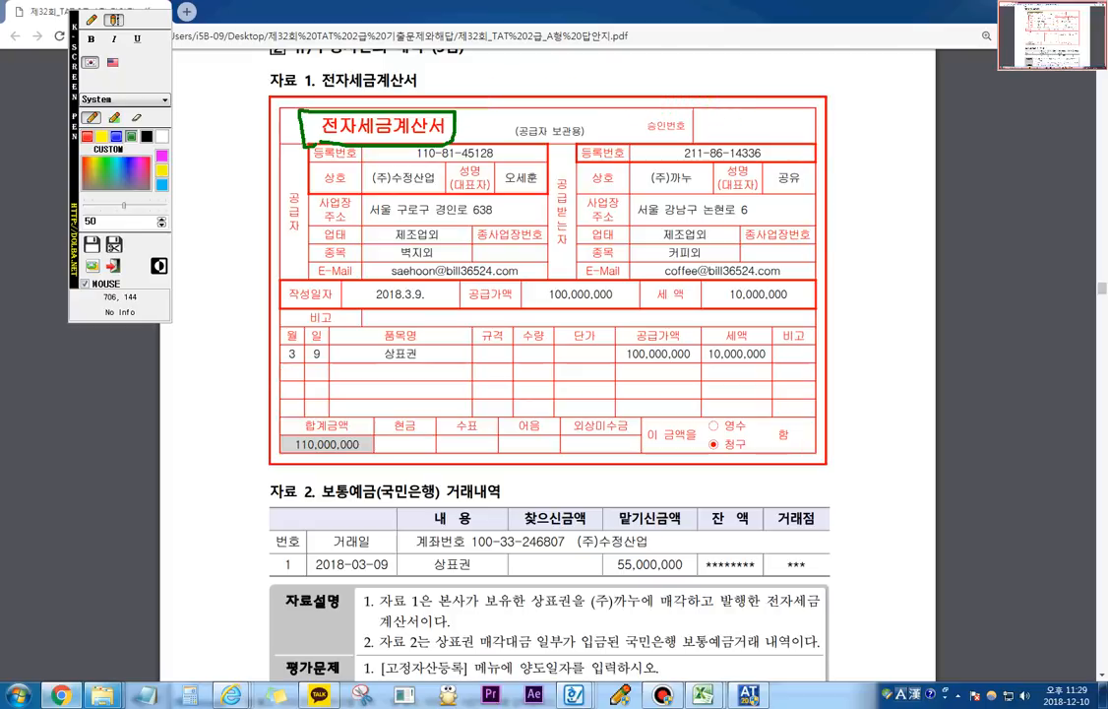
text(: 11개)
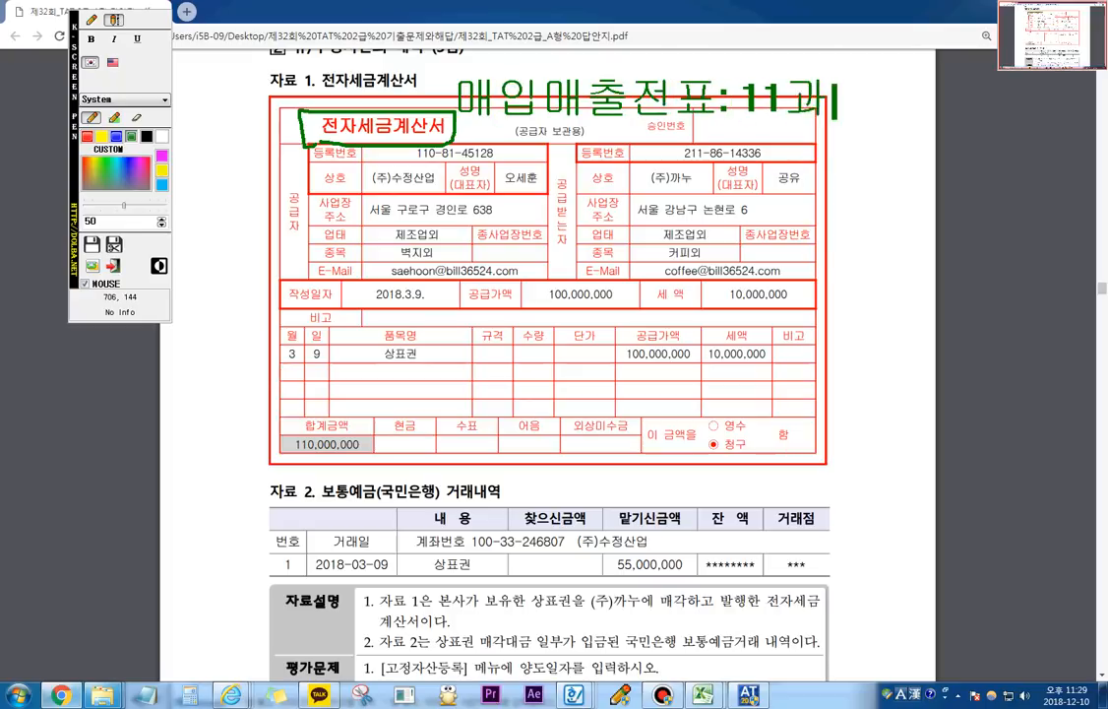
text(세)
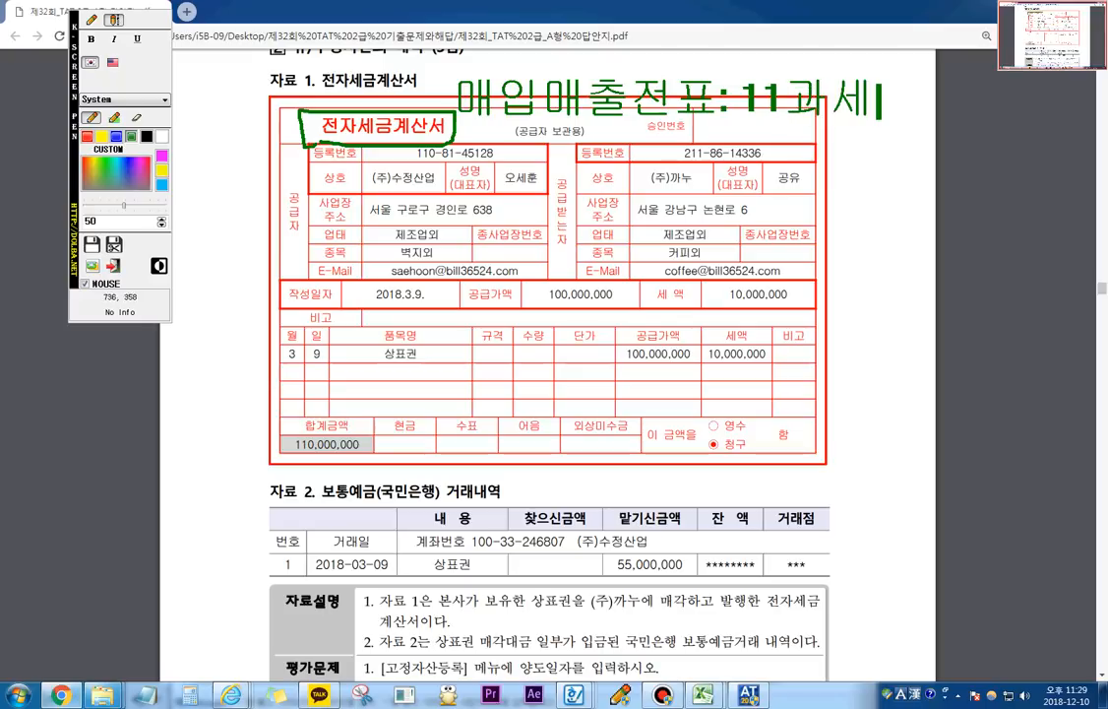
key(Escape)
Step: Underline the 공급가액 100,000,000 on the tax invoice and circle the 55,000,000 deposit in 자료 2 with the screen pen
scroll(548, 374, down, 3)
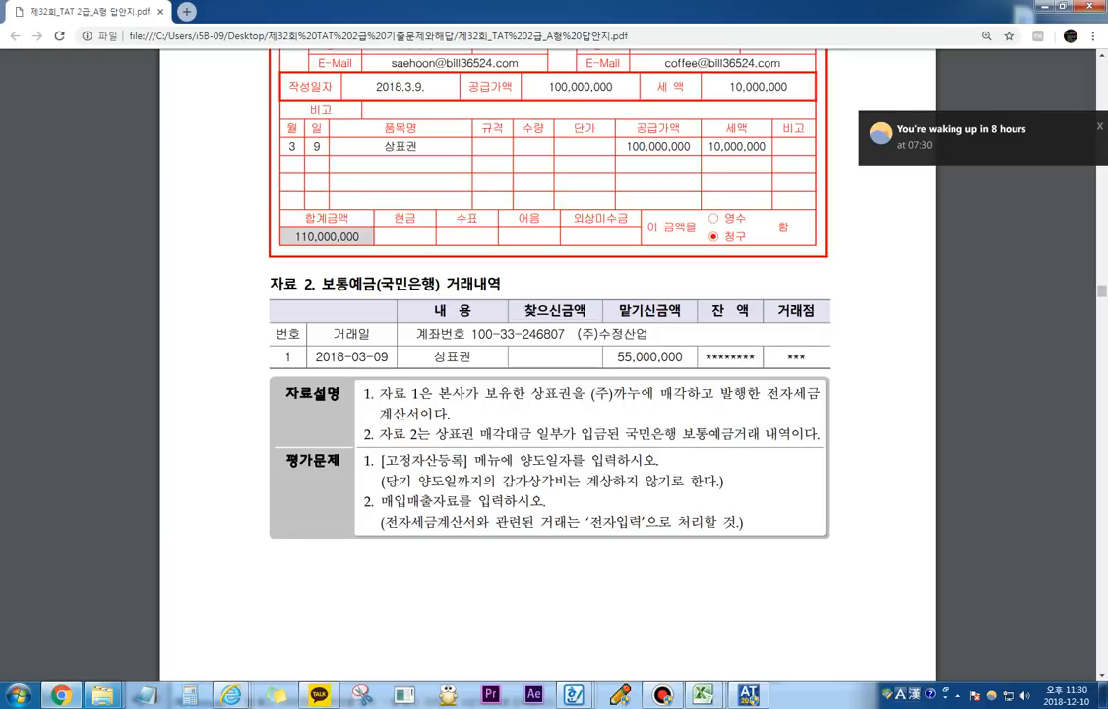
key(F2)
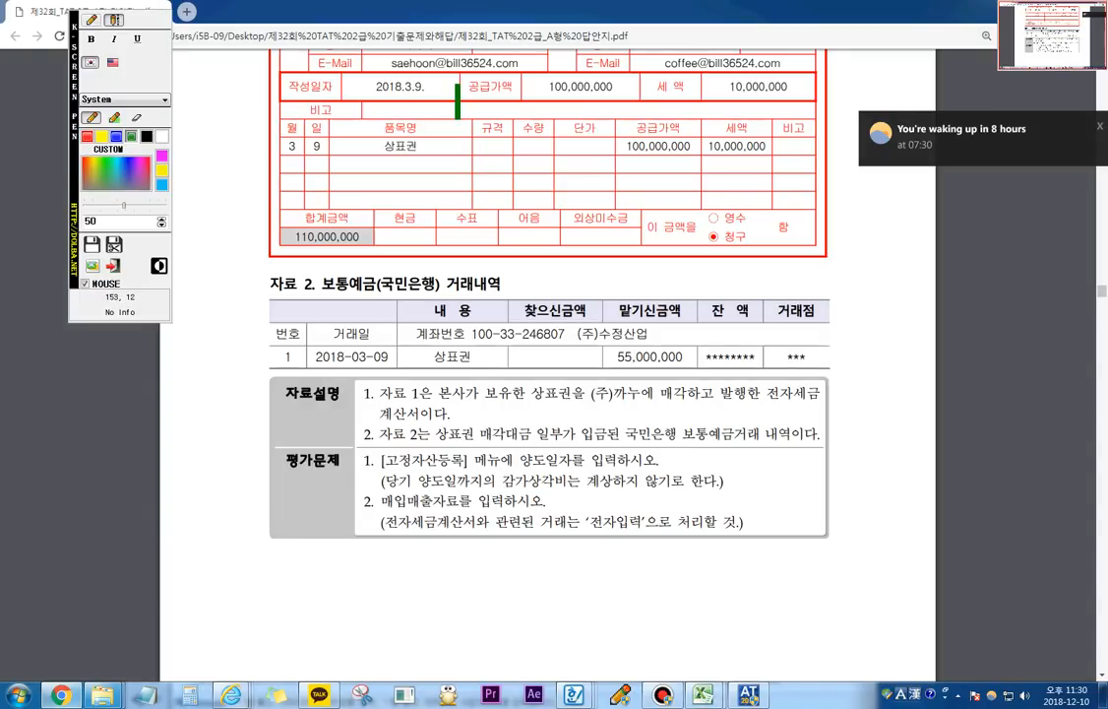
drag(626, 154, 692, 153)
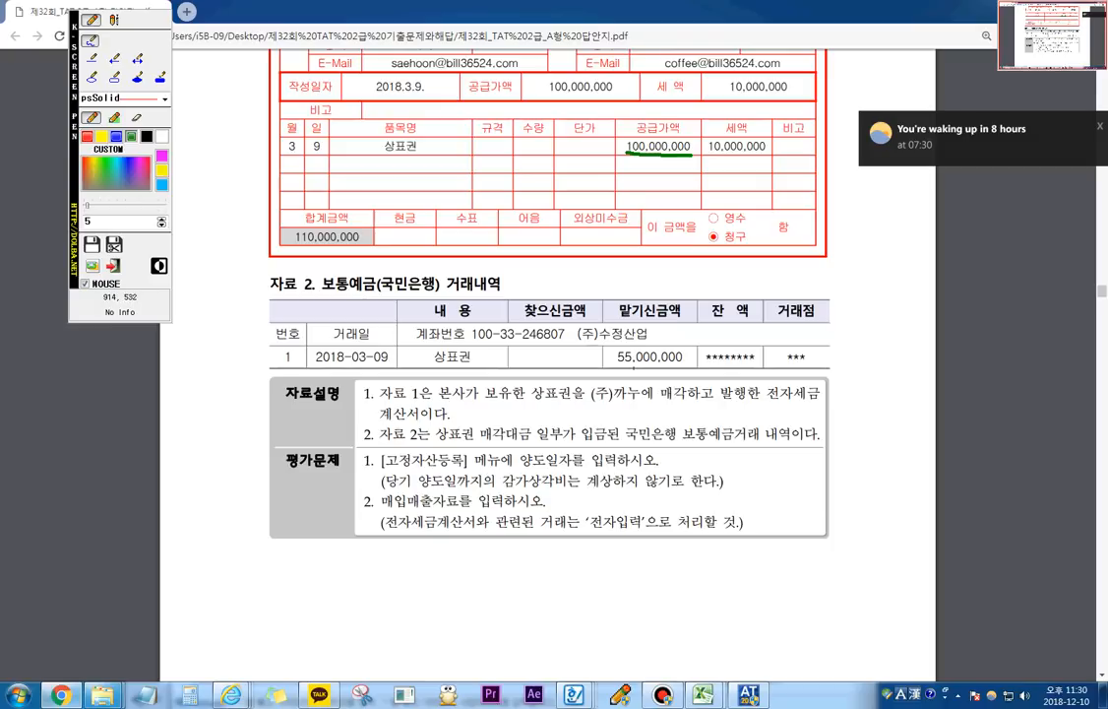
drag(640, 367, 612, 352)
mouse_move(645, 368)
mouse_down()
mouse_move(681, 364)
mouse_move(658, 339)
mouse_up()
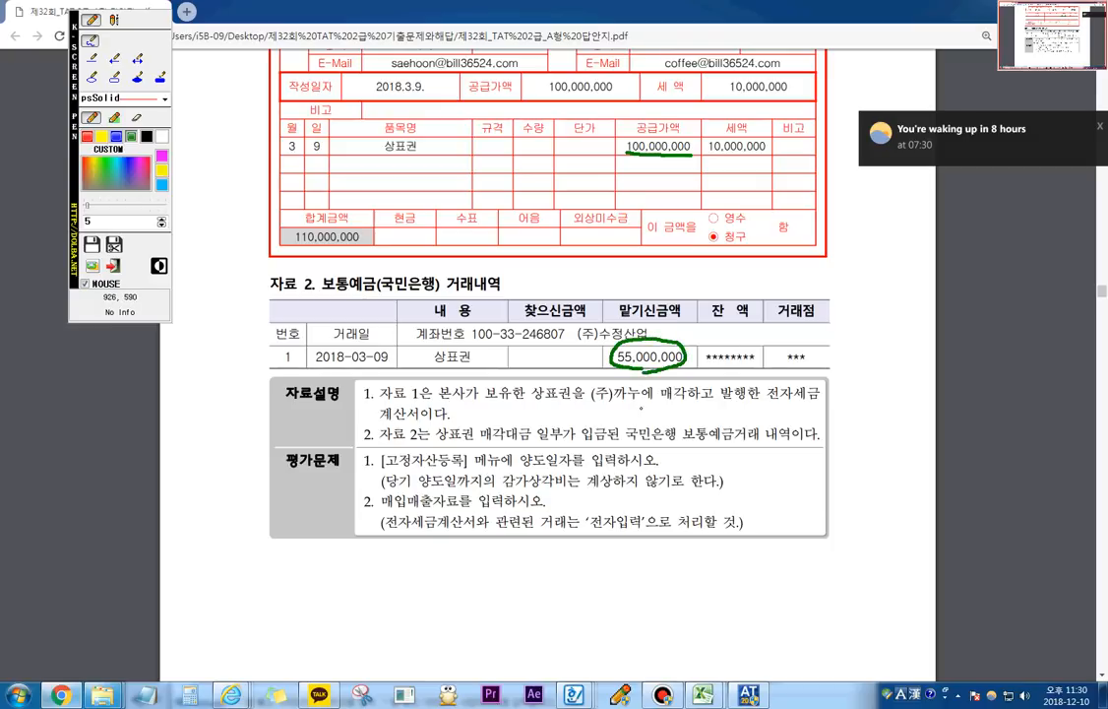
Step: Underline the key phrases of both 자료설명 items about the 상표권 sale, the tax invoice and the partial 국민은행 deposit
drag(540, 400, 804, 401)
mouse_move(379, 414)
mouse_down()
mouse_move(425, 415)
mouse_move(473, 439)
mouse_move(705, 436)
mouse_up()
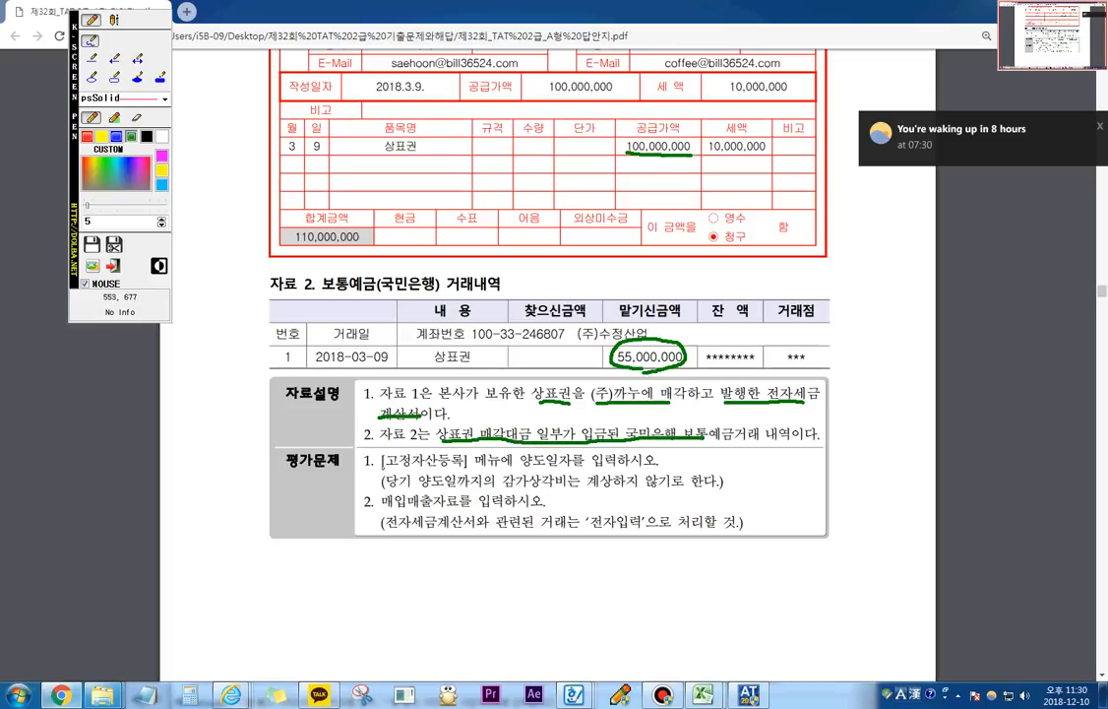
Step: Mark [고정자산등록] 양도일자 in 평가문제 1 with the screen pen, underline and star its no-depreciation note, and clear the marks
mouse_move(380, 470)
mouse_down()
mouse_move(569, 470)
mouse_move(571, 454)
mouse_move(394, 453)
mouse_move(383, 462)
mouse_move(409, 488)
mouse_move(690, 486)
mouse_move(724, 478)
mouse_move(733, 454)
mouse_move(742, 479)
mouse_move(721, 468)
mouse_move(727, 479)
mouse_move(751, 459)
mouse_move(725, 484)
mouse_up()
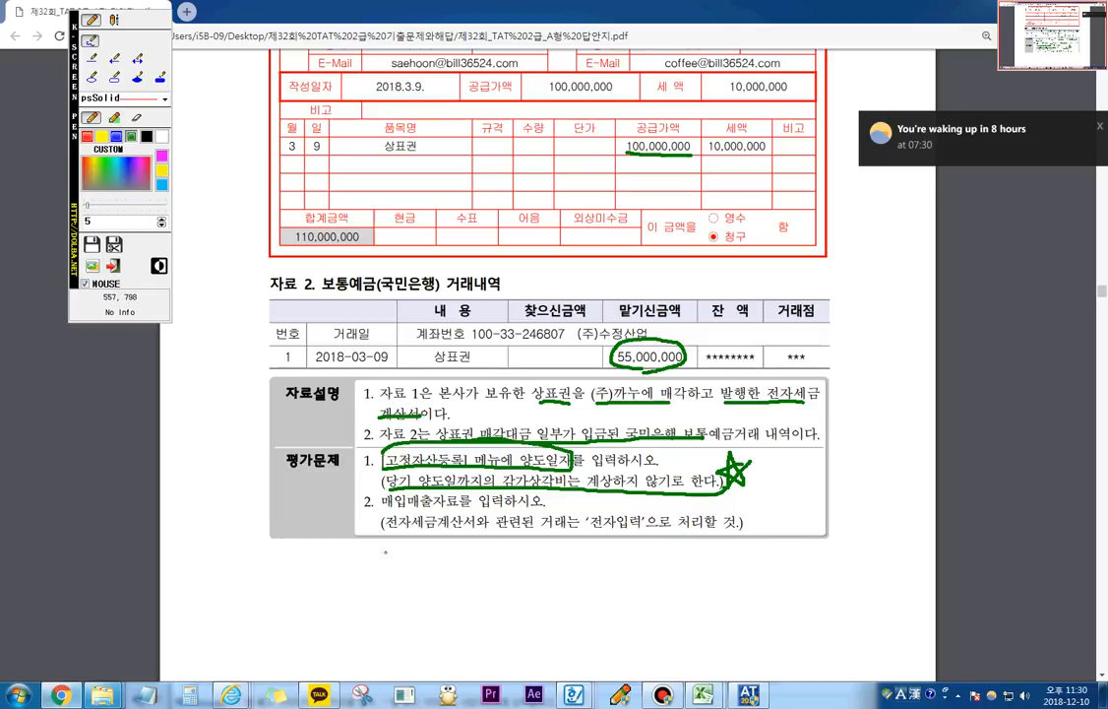
key(Escape)
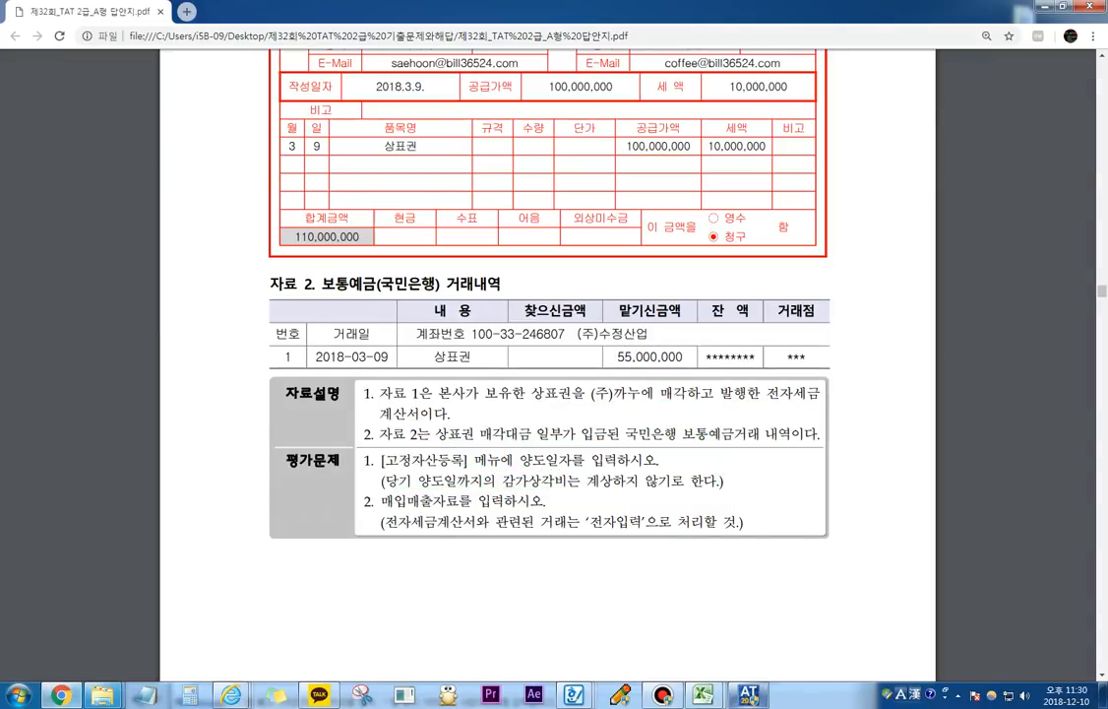
Step: Switch to the accounting program, open 고정자산등록, and load the assets under account 233 상표권
click(749, 695)
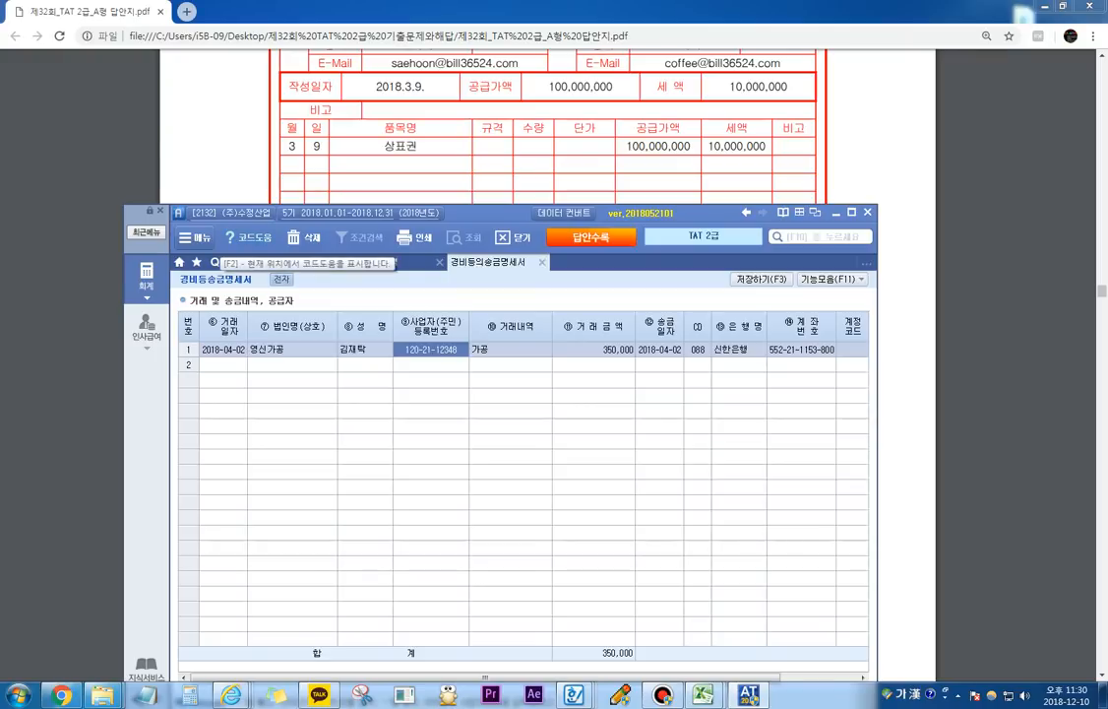
click(262, 261)
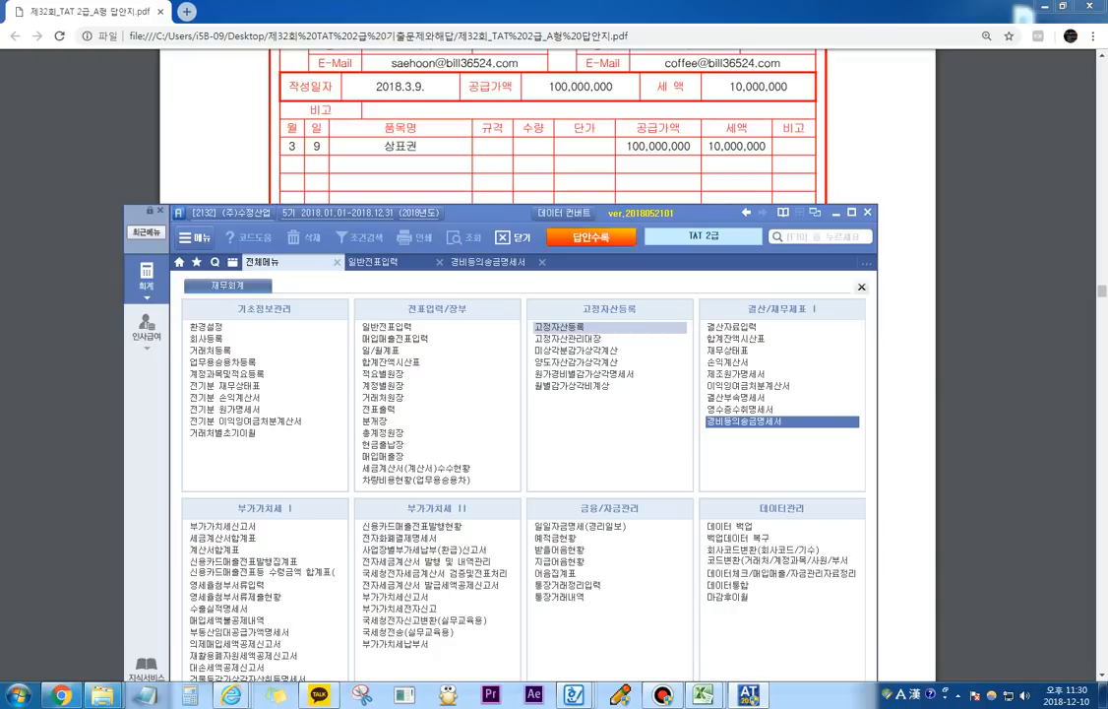
click(558, 326)
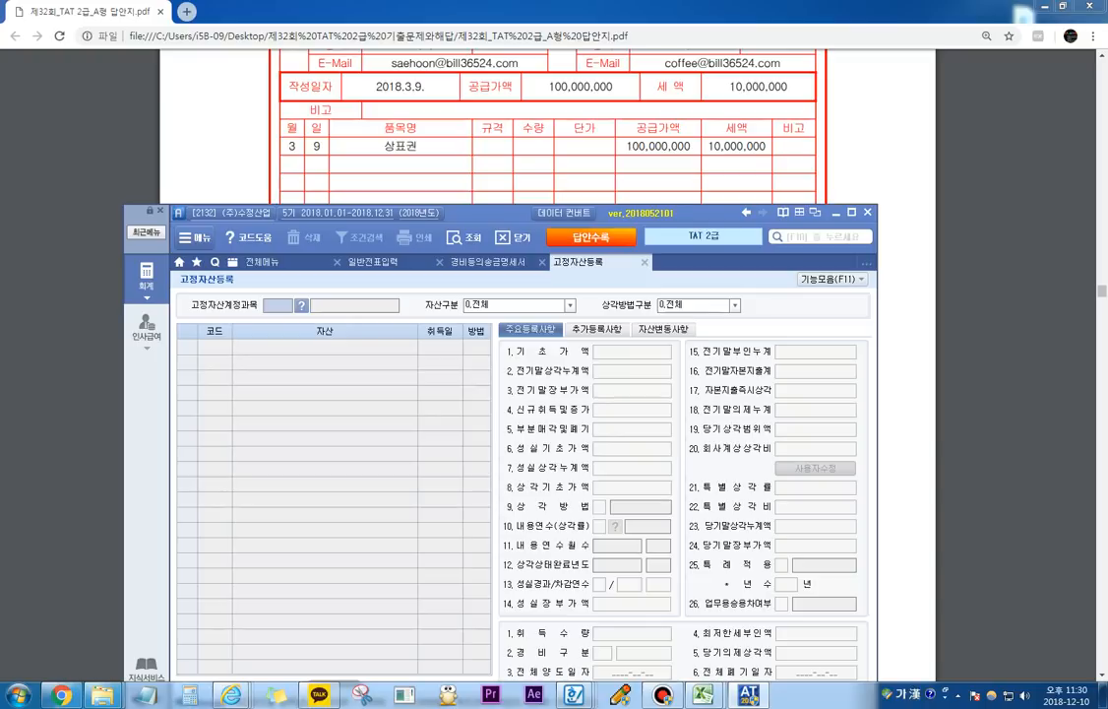
key(F2)
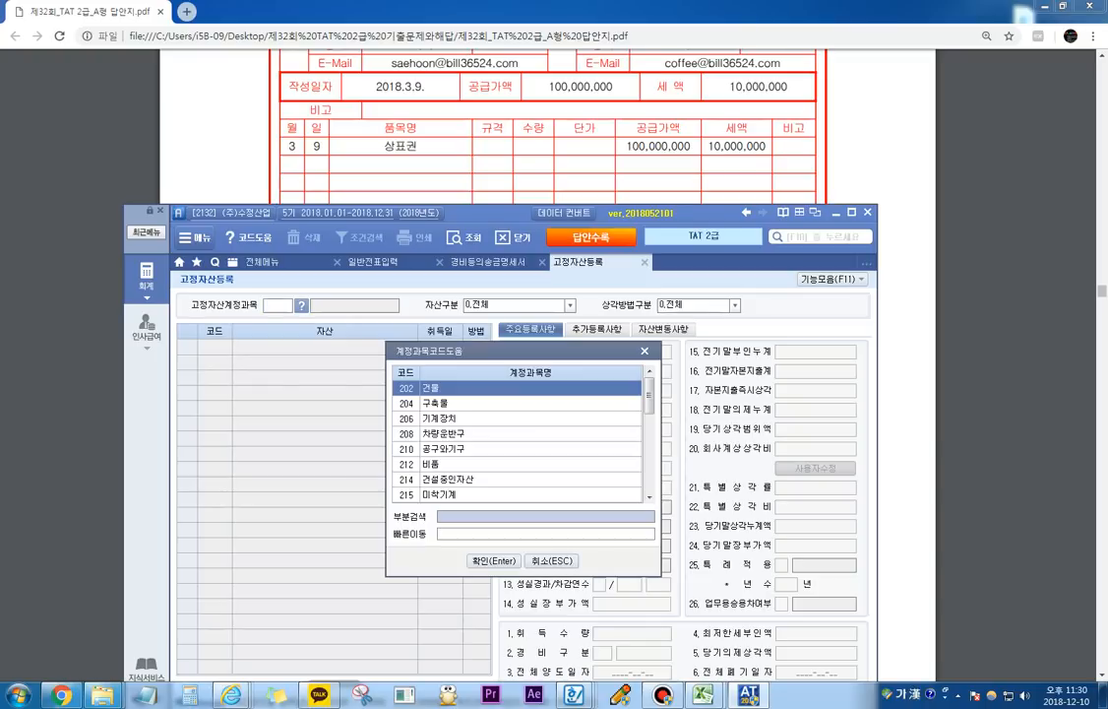
text(상표)
key(Return)
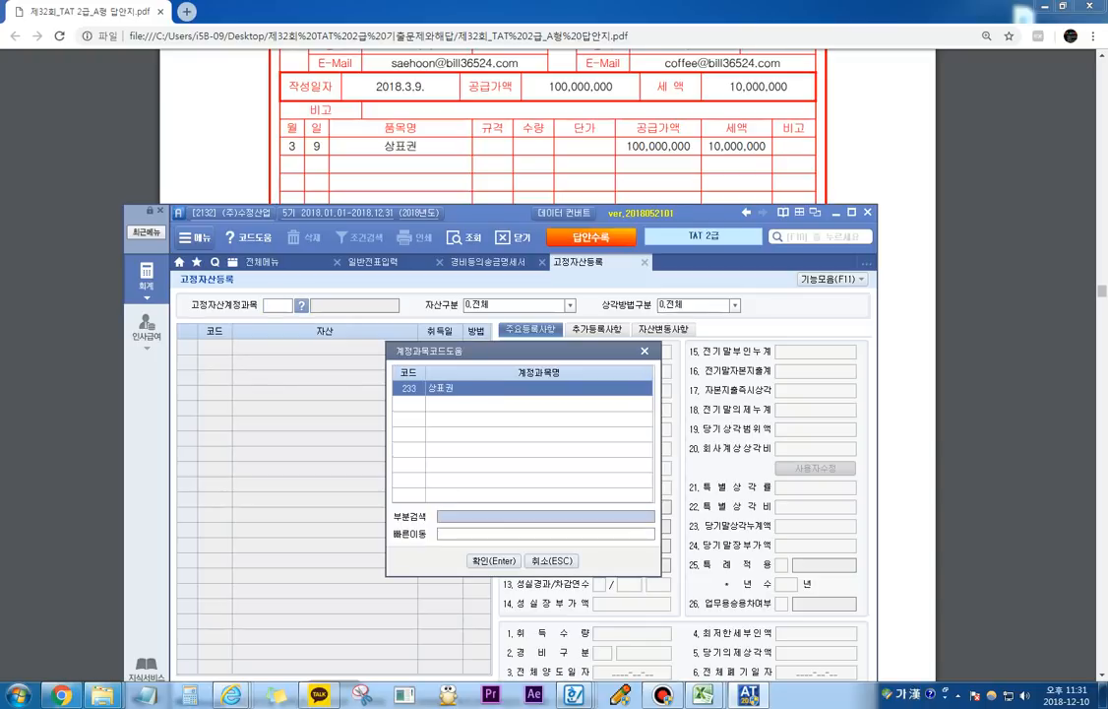
key(Return)
key(Return)
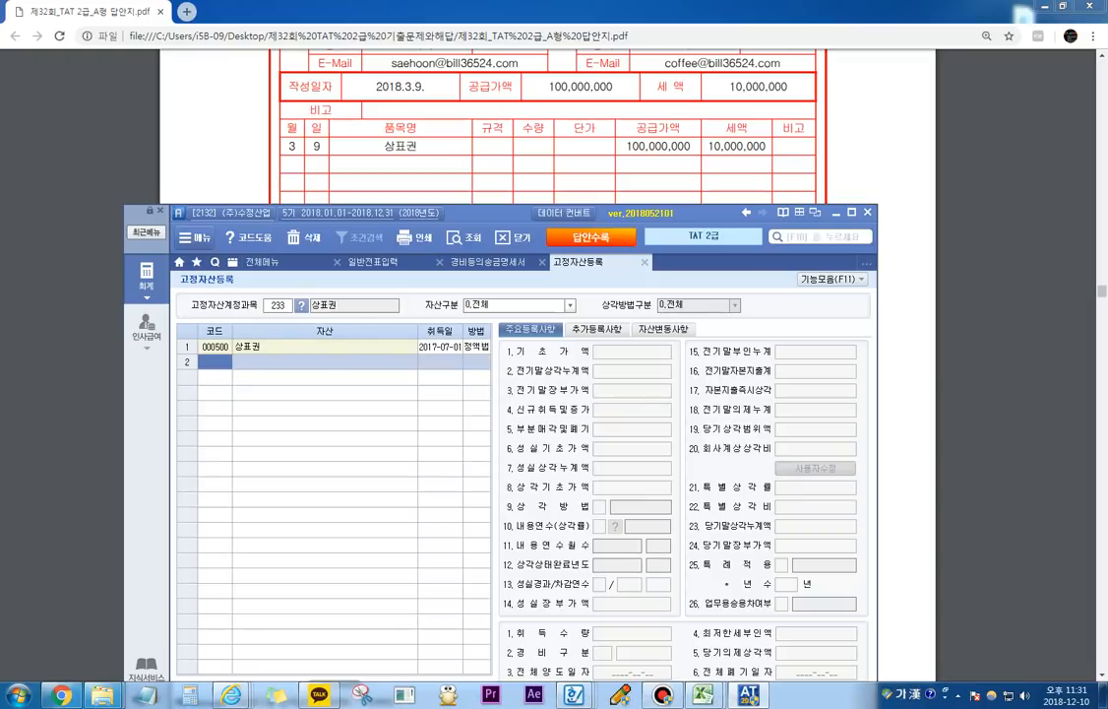
Step: Select the 상표권 asset 000500 and set its 전체양도일자 to 2018-03-09
click(325, 347)
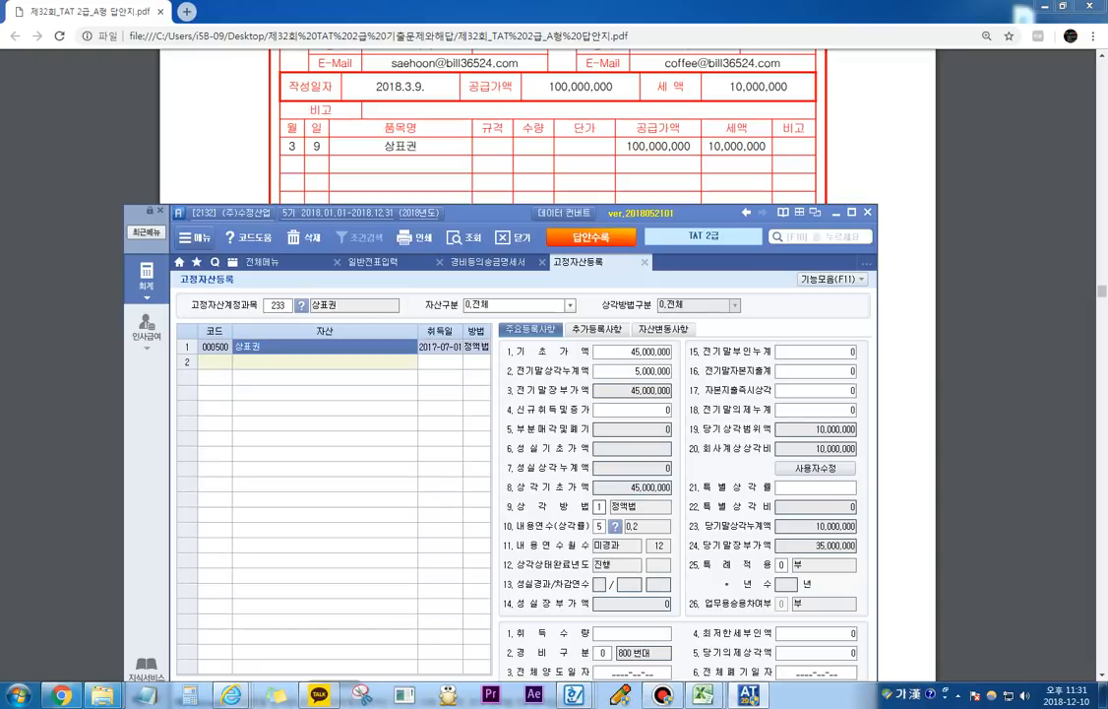
drag(492, 213, 478, 160)
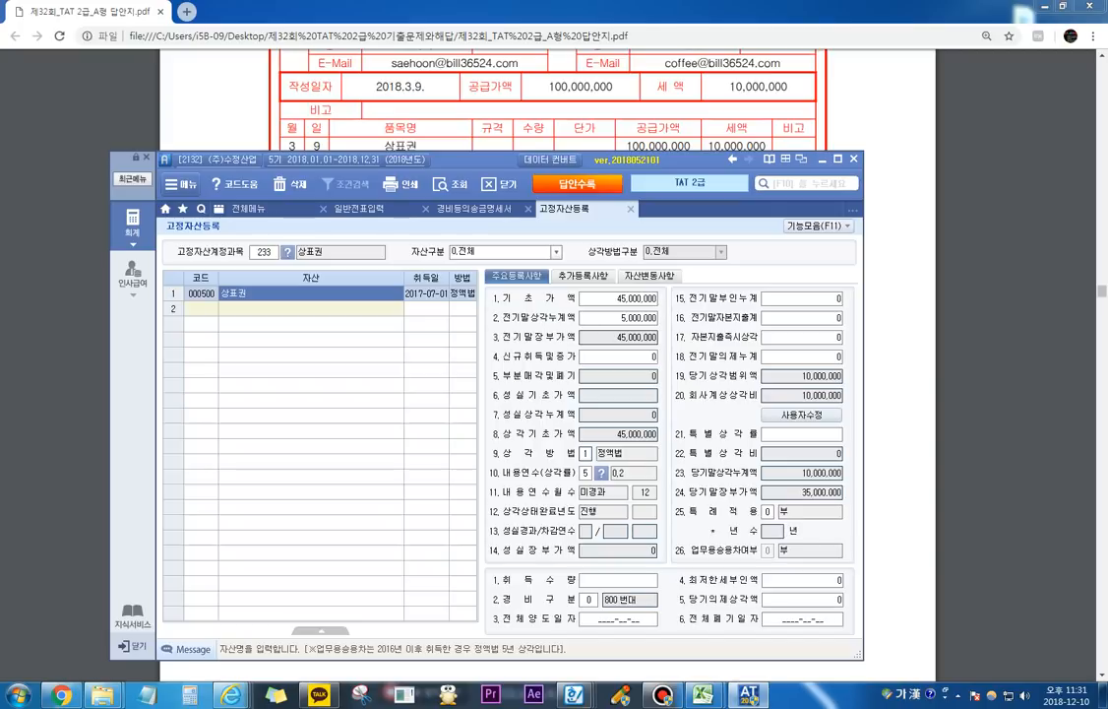
click(618, 619)
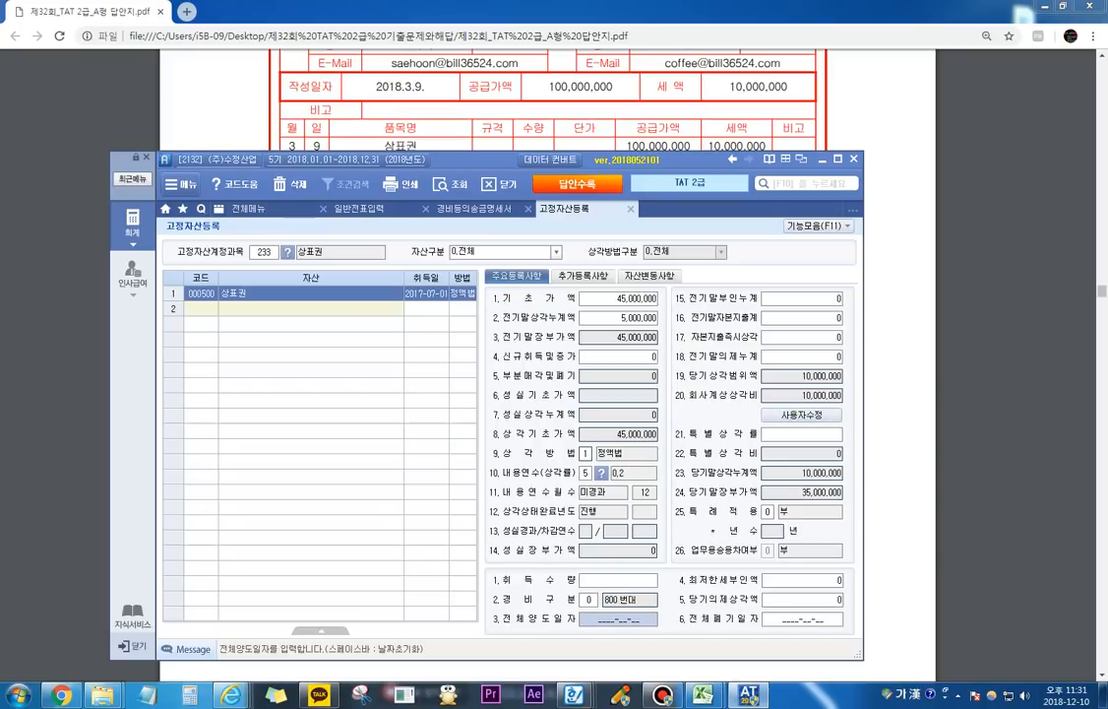
text(2018-)
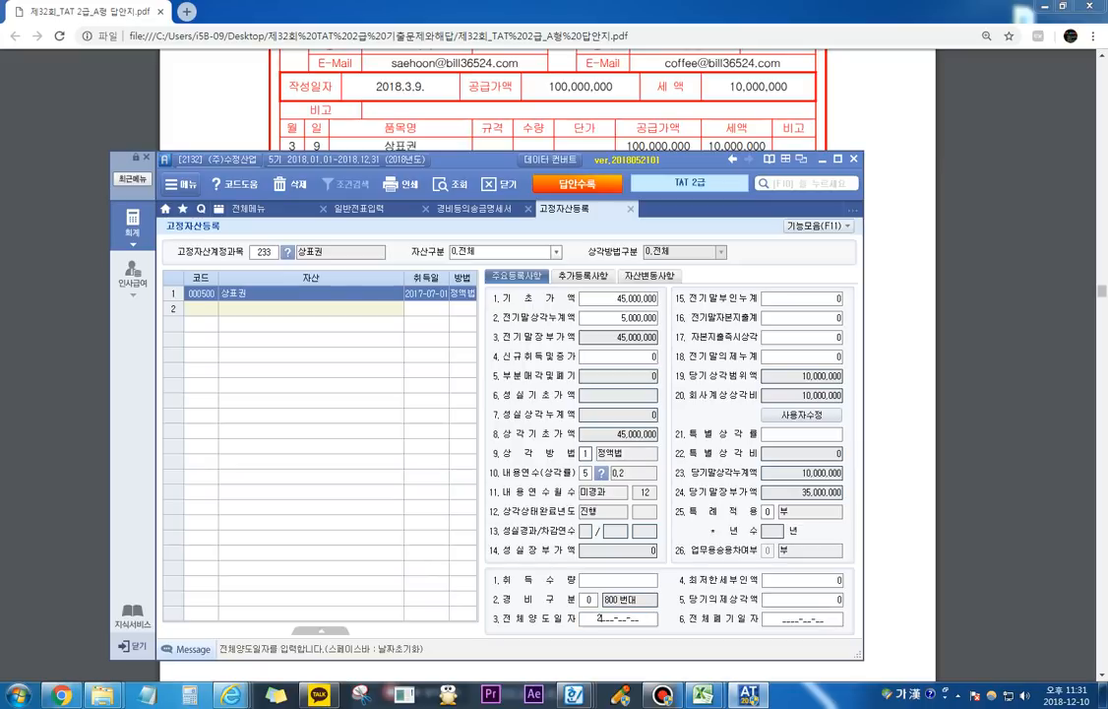
text(03-09)
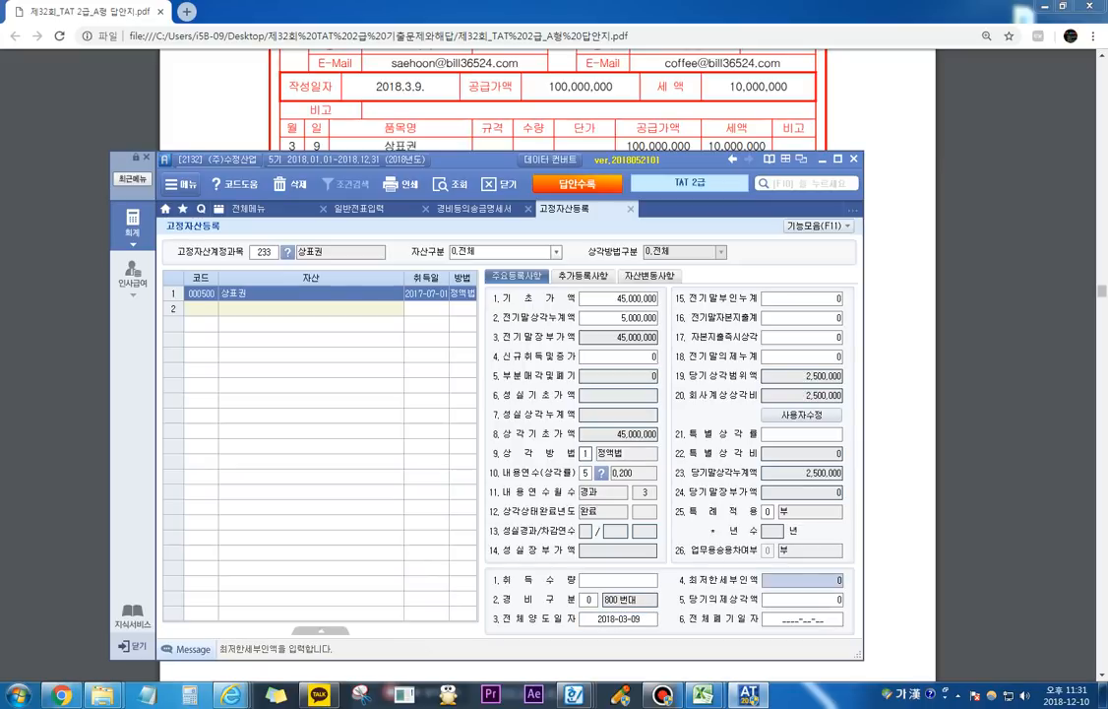
Step: Circle the asset's 회사계상상각비 and 전기말장부가액 with the screen pen, then exit the pen
click(621, 694)
mouse_move(793, 404)
mouse_down()
mouse_move(837, 404)
mouse_move(852, 391)
mouse_move(822, 383)
mouse_move(793, 400)
mouse_up()
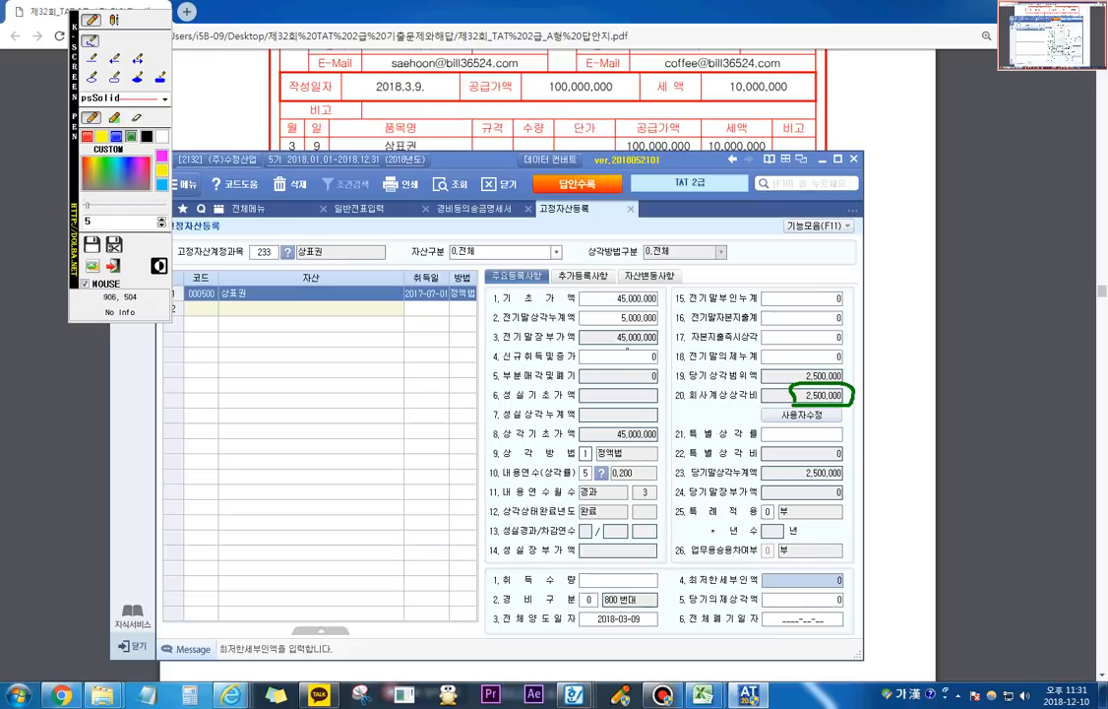
mouse_move(630, 347)
mouse_down()
mouse_move(600, 343)
mouse_move(598, 326)
mouse_move(657, 322)
mouse_move(664, 339)
mouse_move(617, 345)
mouse_up()
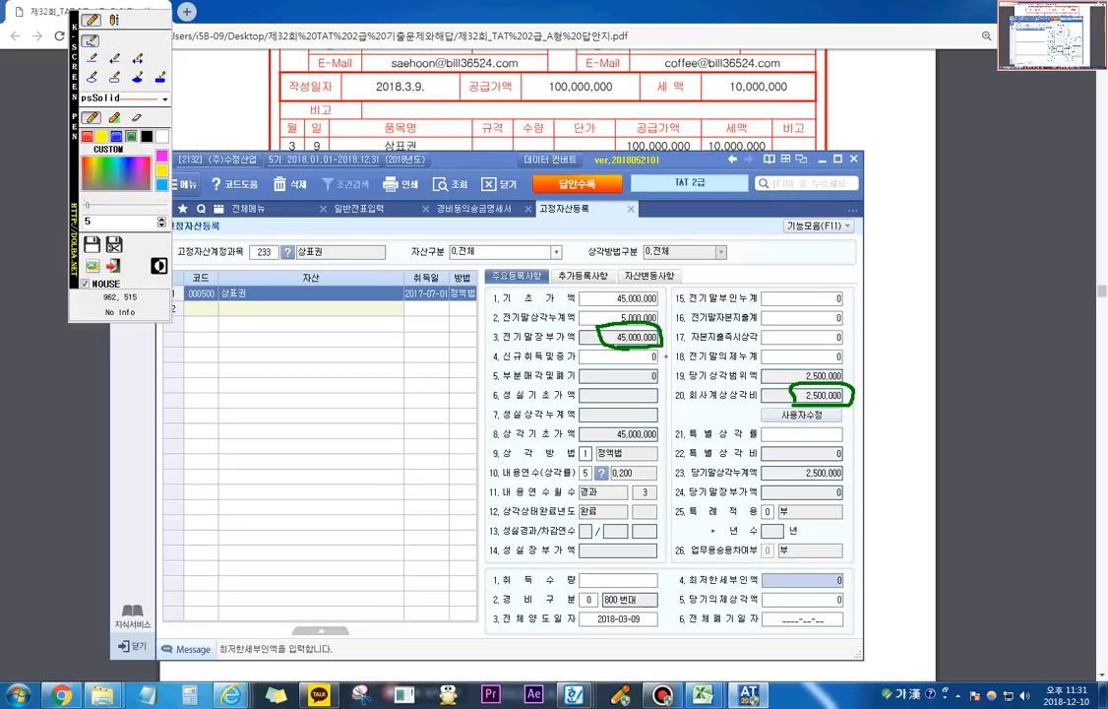
click(113, 266)
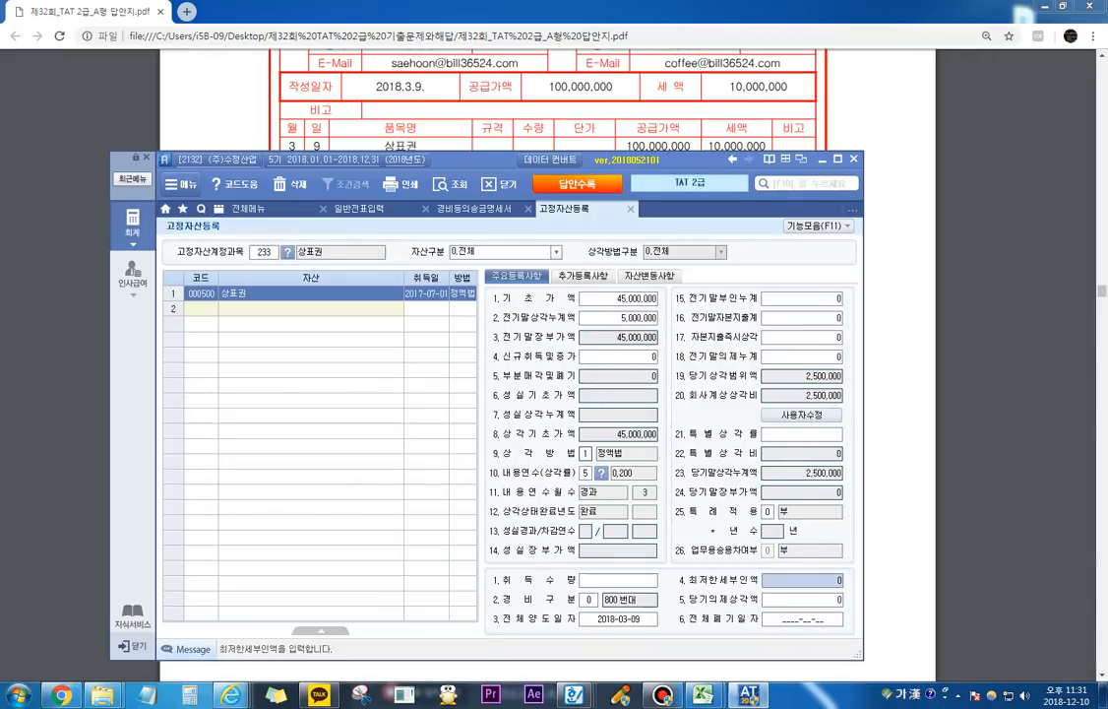
Step: Return to the exam PDF, circle the tax invoice's 공급가액 with the screen pen, write 45,00 beneath it, and clear the marks
key(alt+Tab)
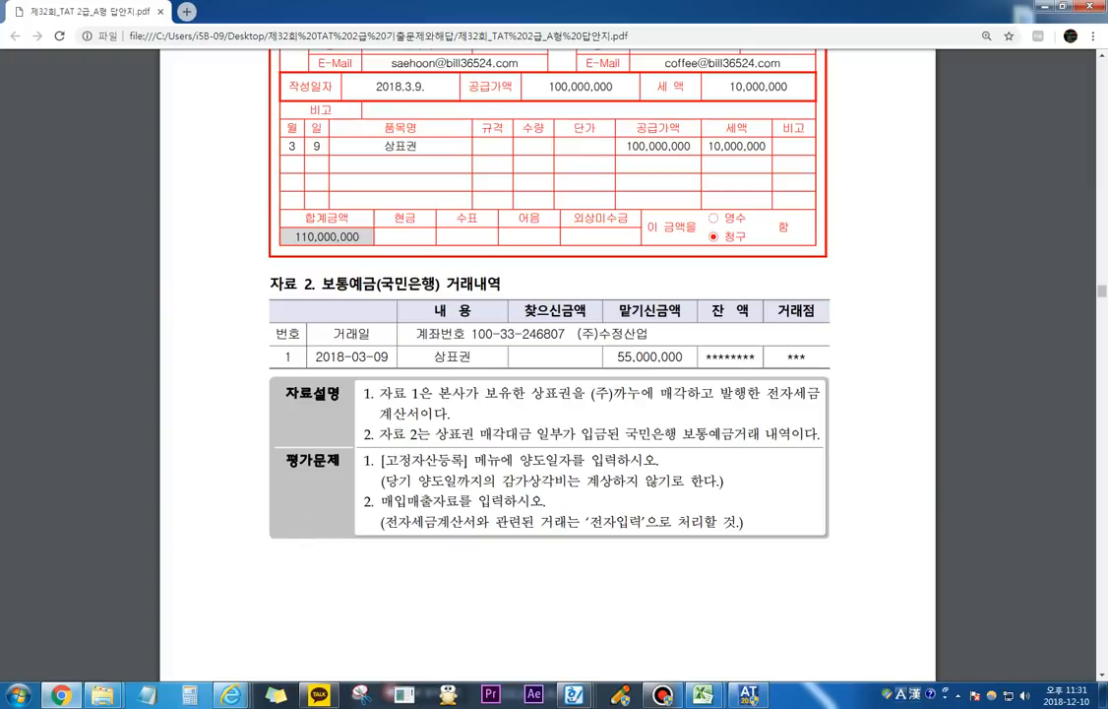
scroll(548, 295, up, 1)
key(ctrl+shift+p)
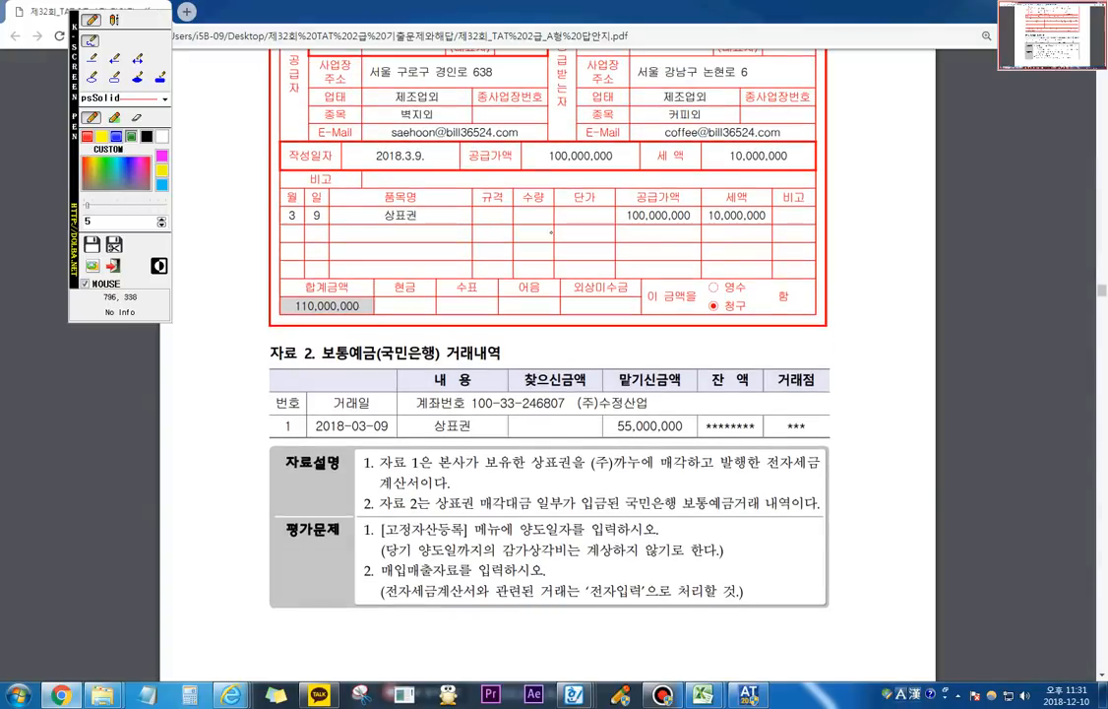
mouse_move(585, 170)
mouse_down()
mouse_move(534, 159)
mouse_move(602, 135)
mouse_move(620, 165)
mouse_move(573, 193)
mouse_move(584, 185)
mouse_move(581, 203)
mouse_move(598, 201)
mouse_move(589, 200)
mouse_move(598, 185)
mouse_move(604, 209)
mouse_move(627, 198)
mouse_up()
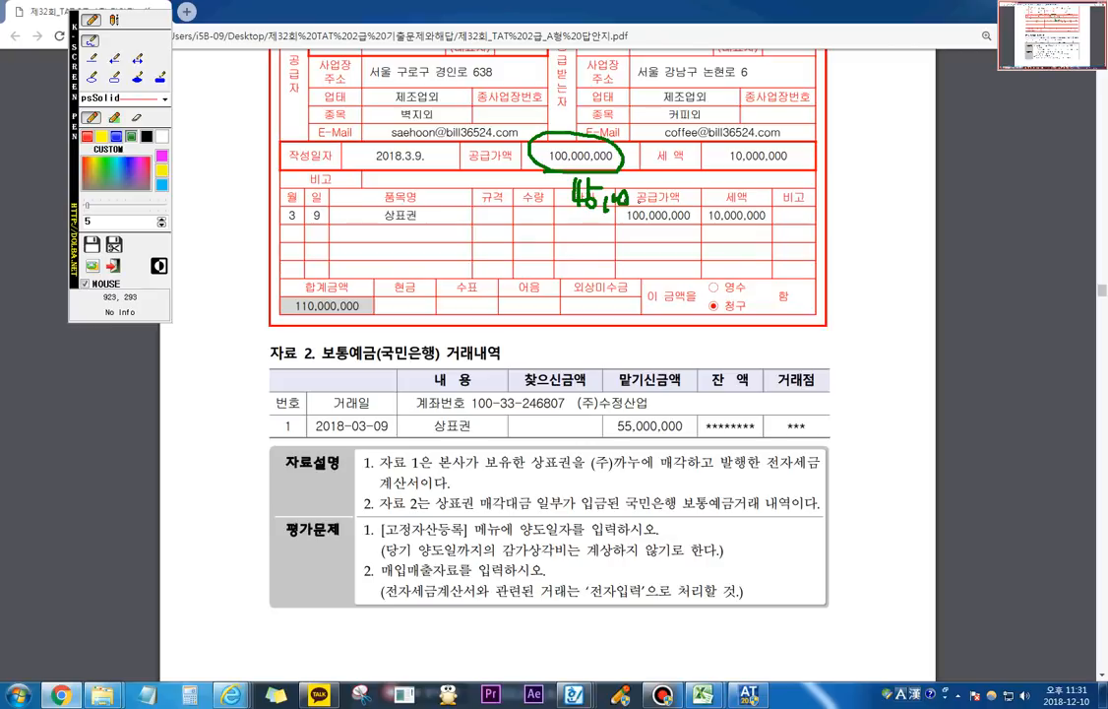
key(Escape)
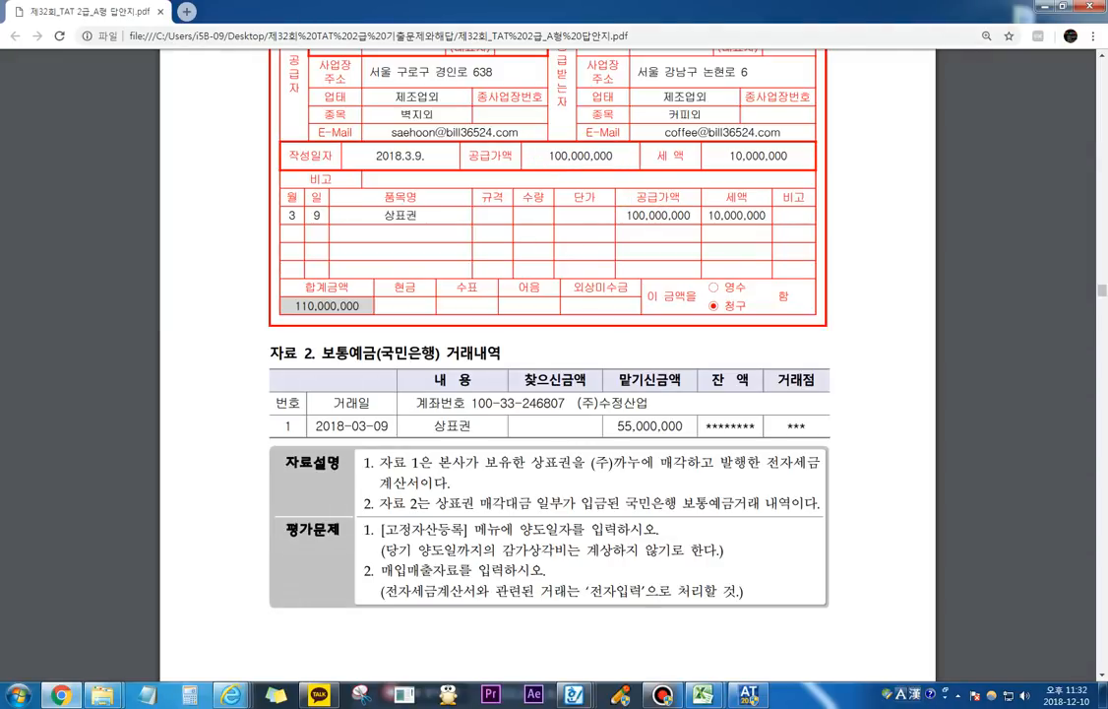
Step: Back in 고정자산등록, circle 전기말장부가액 and 회사계상상각비, join them with a pen line, add further marks, and clear everything
key(alt+Tab)
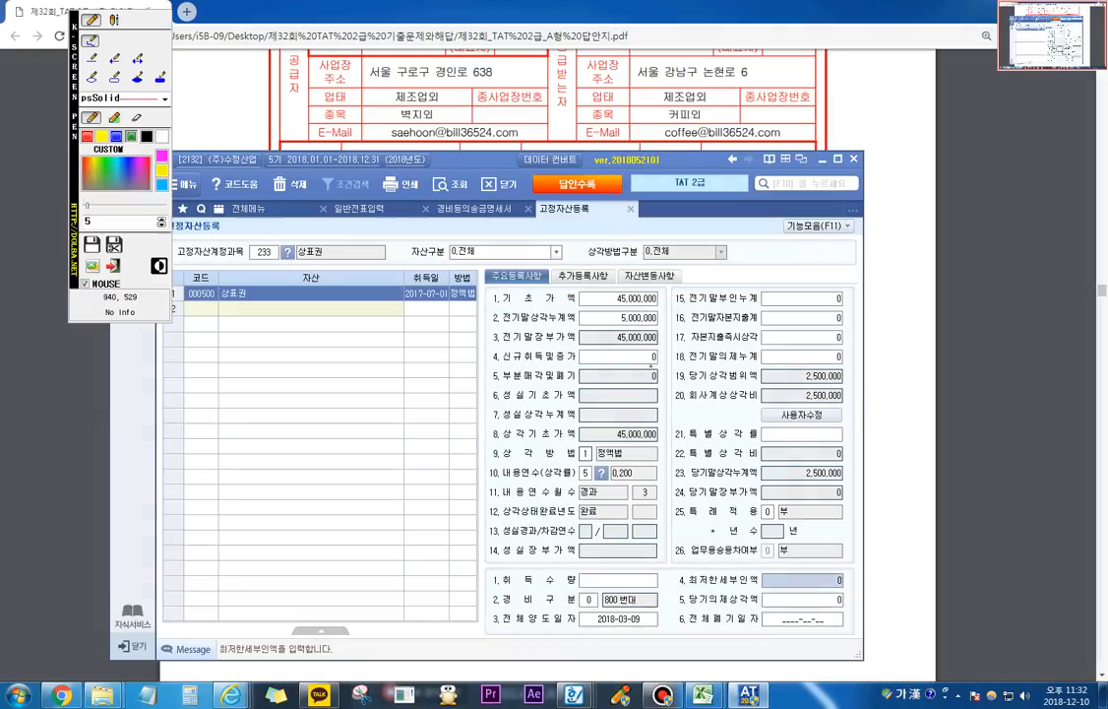
mouse_move(597, 349)
mouse_down()
mouse_move(635, 346)
mouse_move(640, 323)
mouse_move(612, 350)
mouse_move(627, 356)
mouse_up()
mouse_move(820, 407)
mouse_down()
mouse_move(800, 402)
mouse_move(839, 388)
mouse_up()
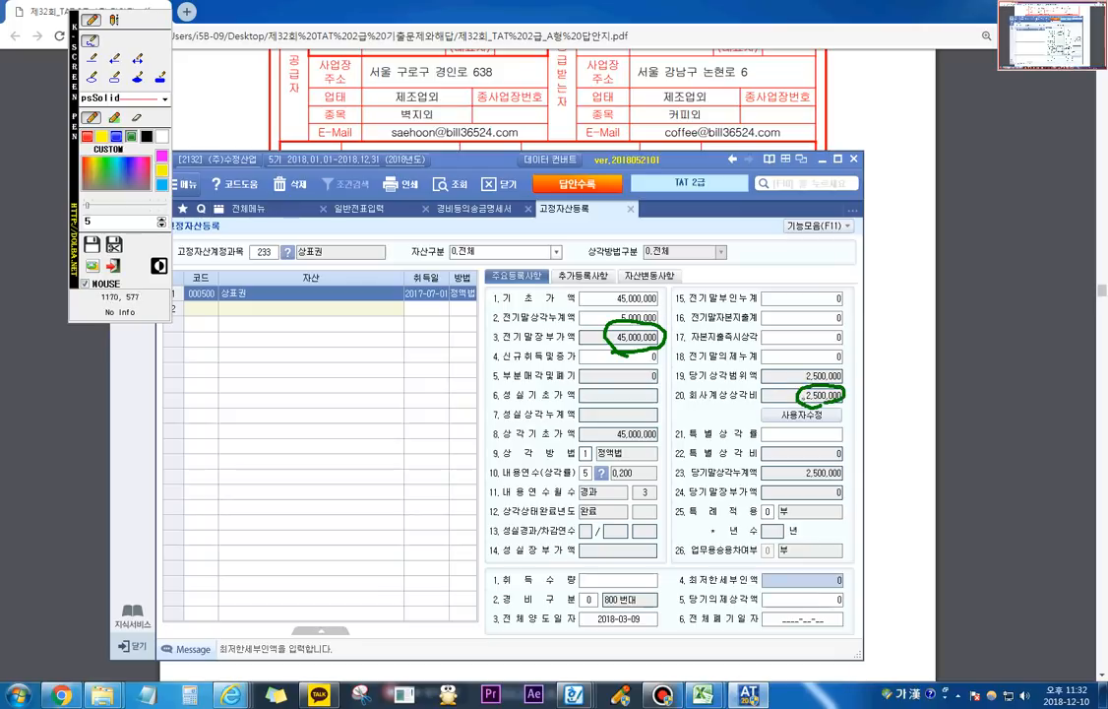
mouse_move(648, 346)
mouse_down()
mouse_move(648, 409)
mouse_move(784, 416)
mouse_up()
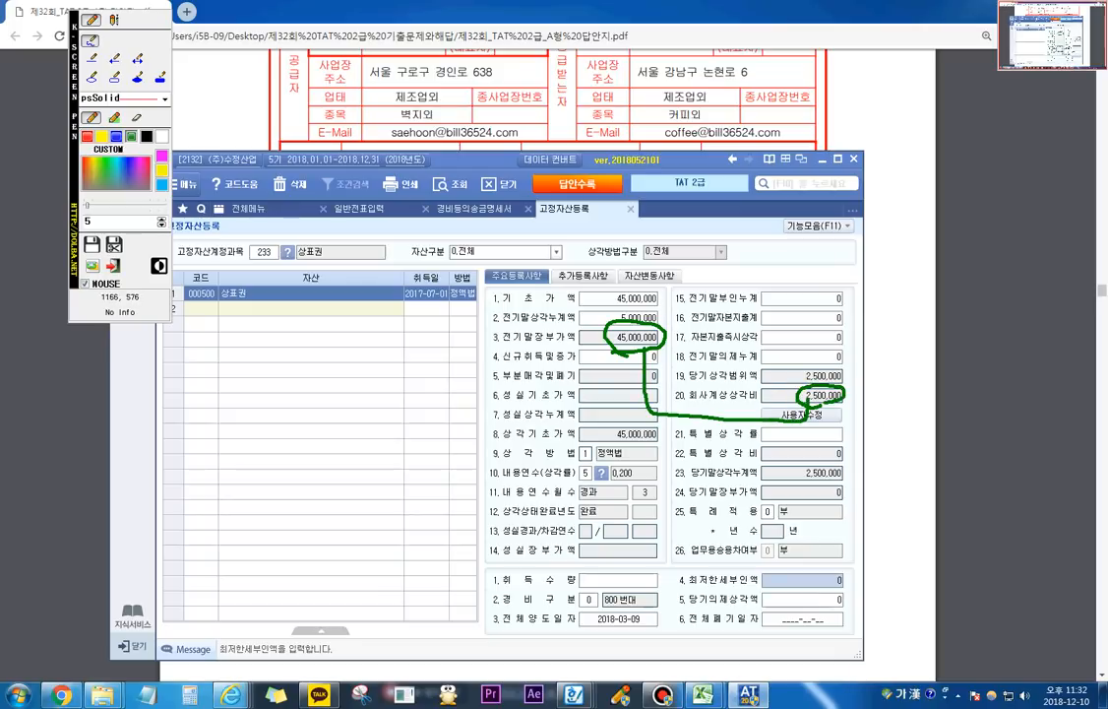
mouse_move(708, 426)
mouse_down()
mouse_move(722, 445)
mouse_move(741, 436)
mouse_up()
mouse_move(735, 430)
mouse_down()
mouse_move(736, 443)
mouse_move(786, 437)
mouse_move(703, 433)
mouse_move(748, 460)
mouse_move(793, 458)
mouse_move(817, 441)
mouse_up()
mouse_move(838, 380)
mouse_down()
mouse_move(802, 404)
mouse_move(694, 408)
mouse_move(648, 382)
mouse_move(638, 341)
mouse_move(659, 321)
mouse_move(611, 327)
mouse_move(622, 340)
mouse_up()
key(Escape)
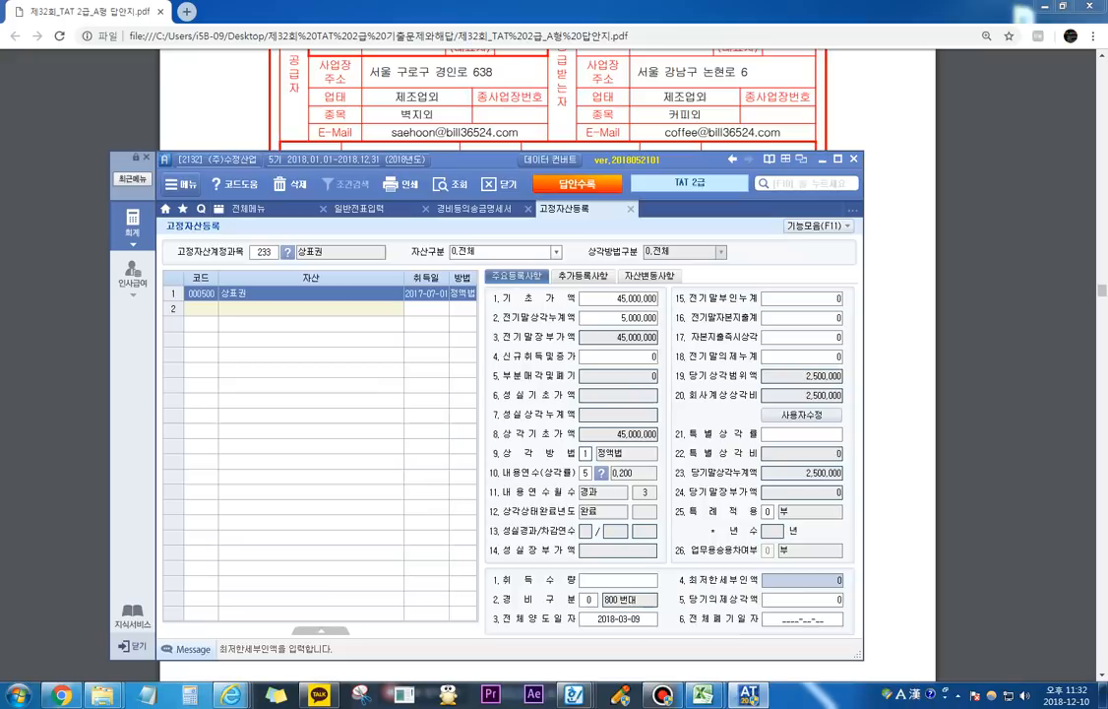
Step: Open 매입매출전표입력 and start a March 9 entry (03월 09일) with 유형 11 과세
key(alt+Tab)
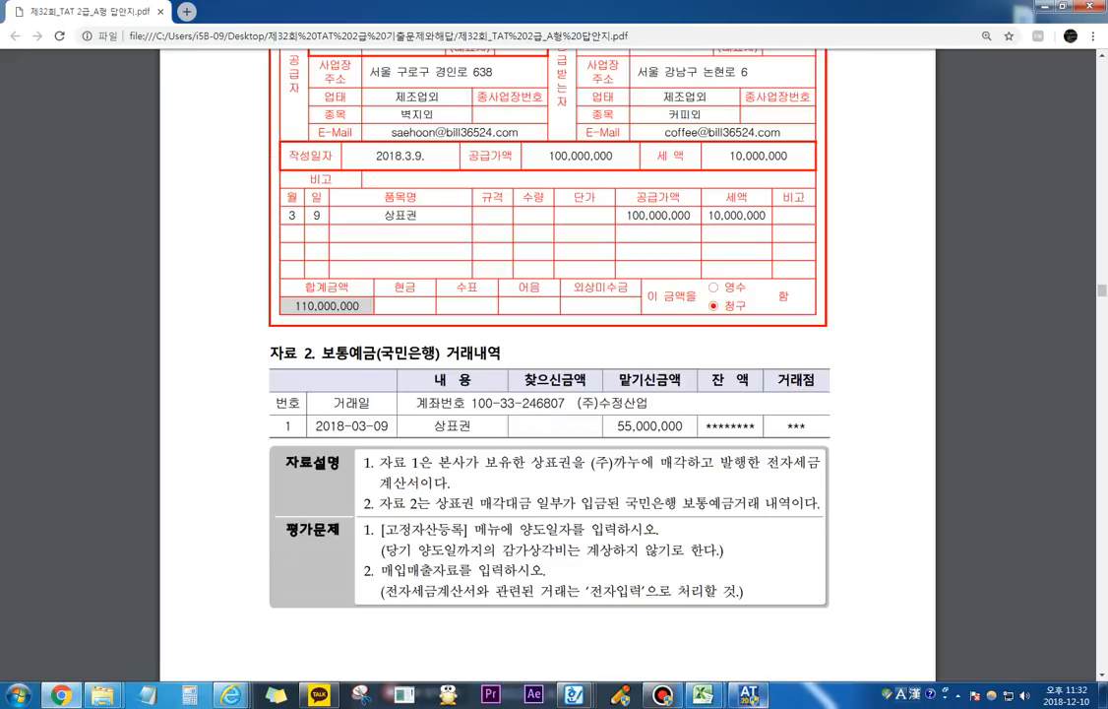
key(alt+Tab)
click(246, 209)
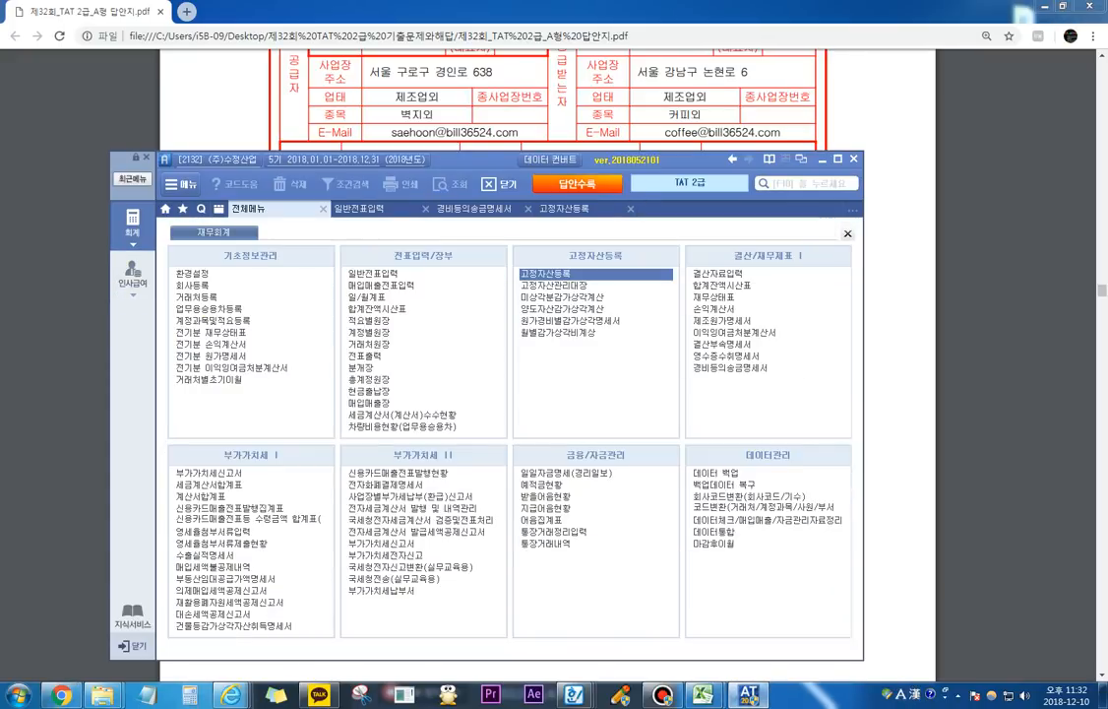
click(394, 279)
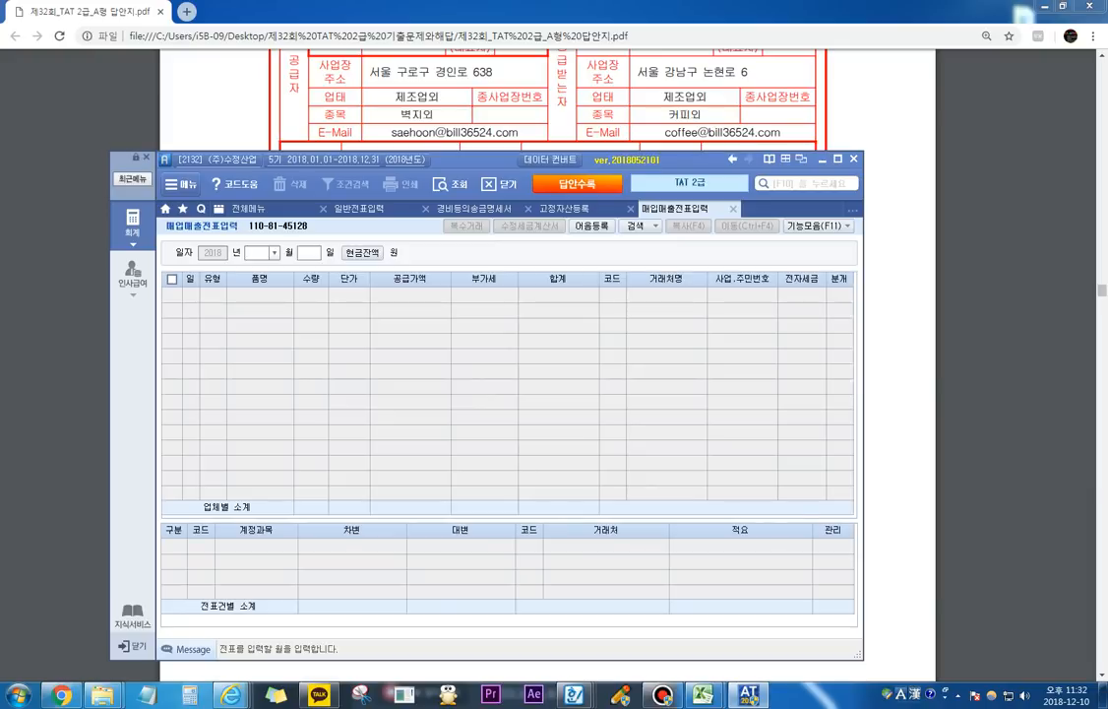
text(03)
key(Return)
text(09)
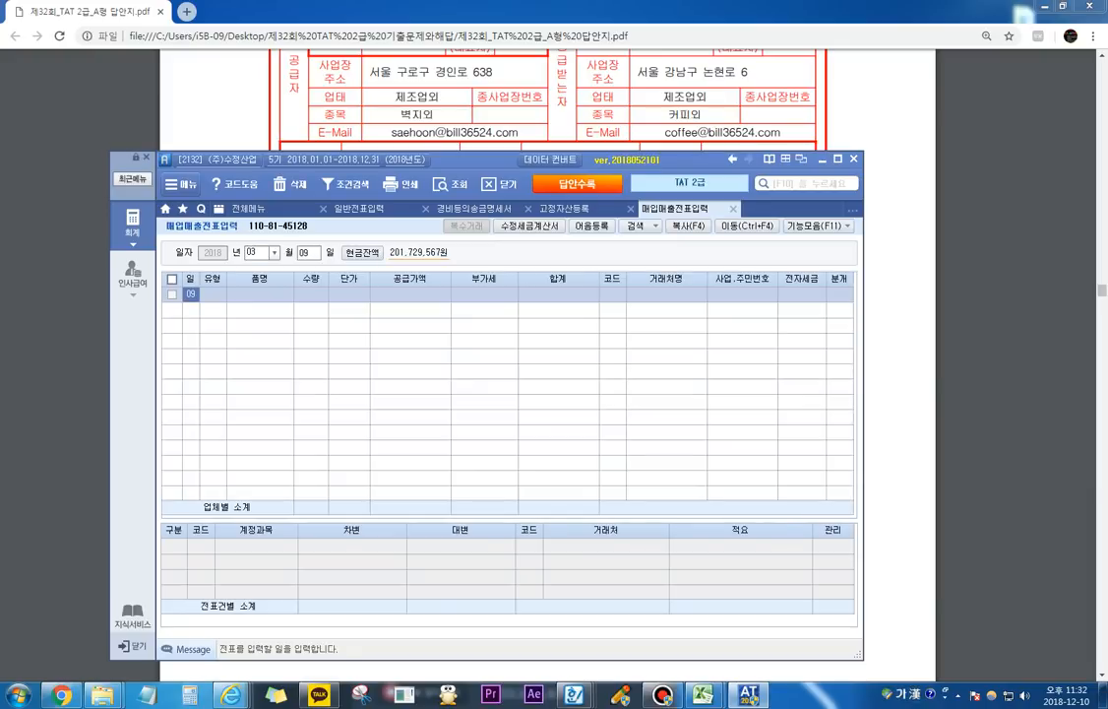
key(Return)
text(11)
key(Return)
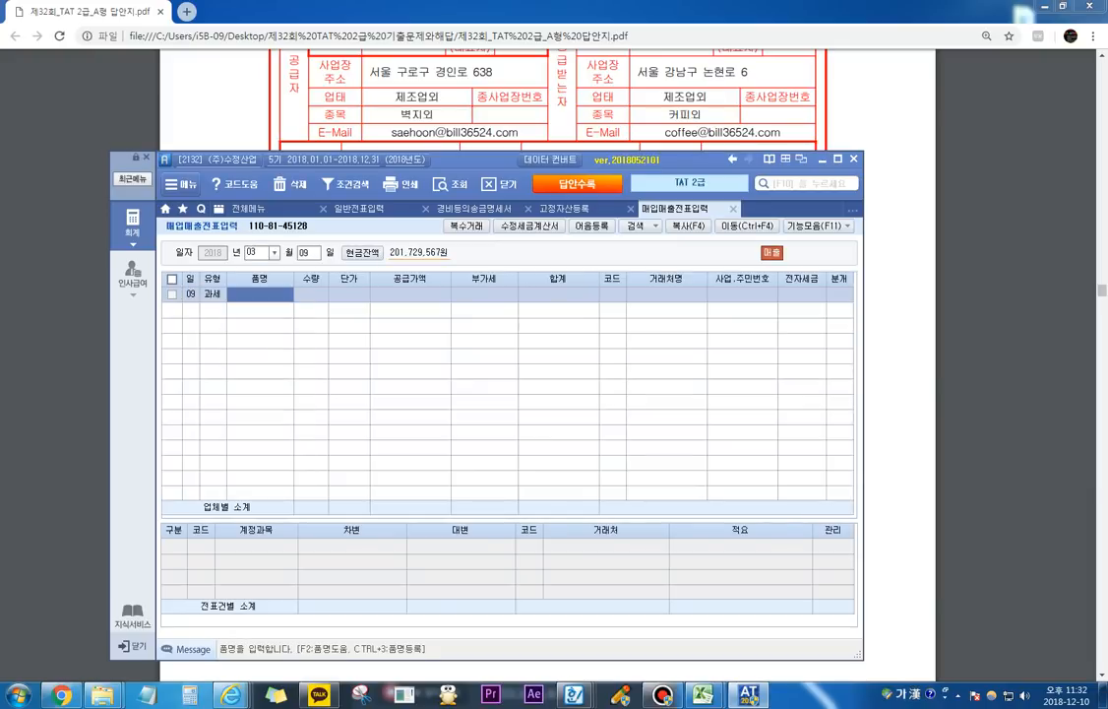
Step: Enter 상표권 as the 품명 and 100,000,000 as the 공급가액, accepting the calculated 부가세
text(상표권)
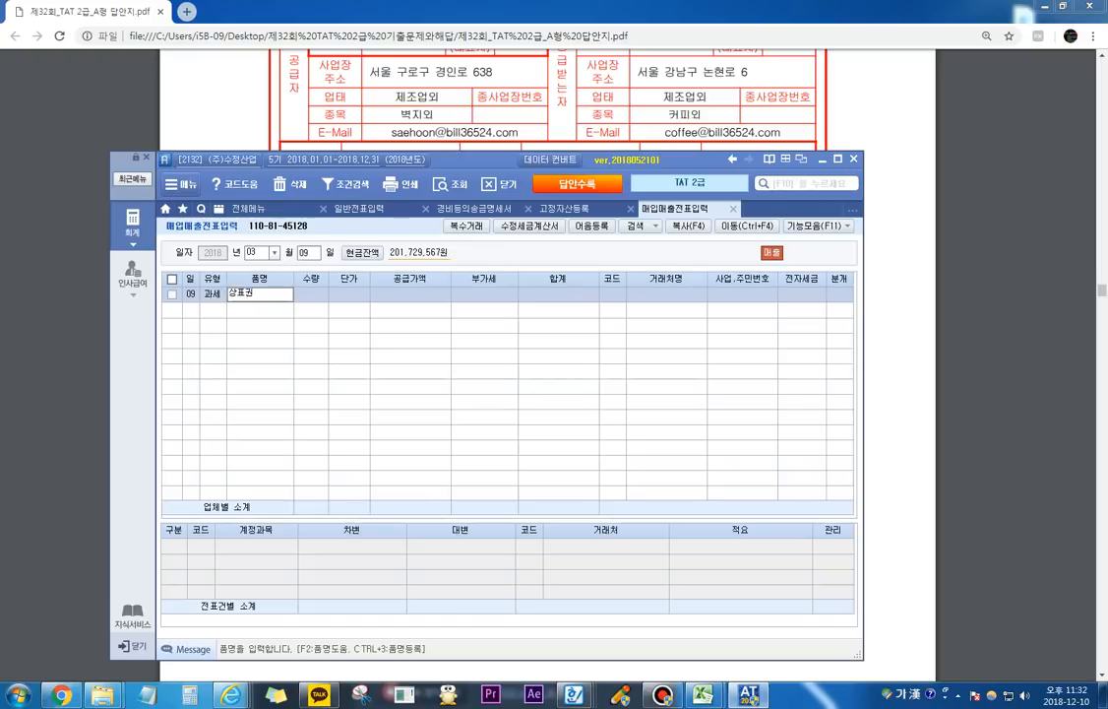
key(Return)
key(Return)
key(Return)
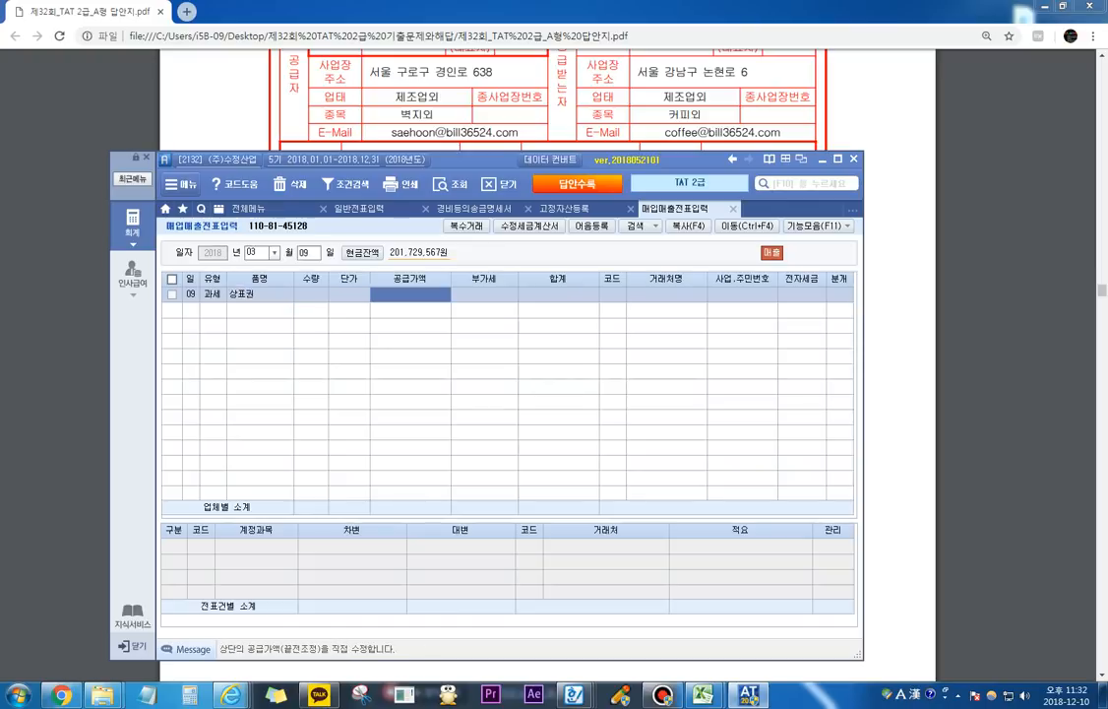
text(100,000,000)
key(Return)
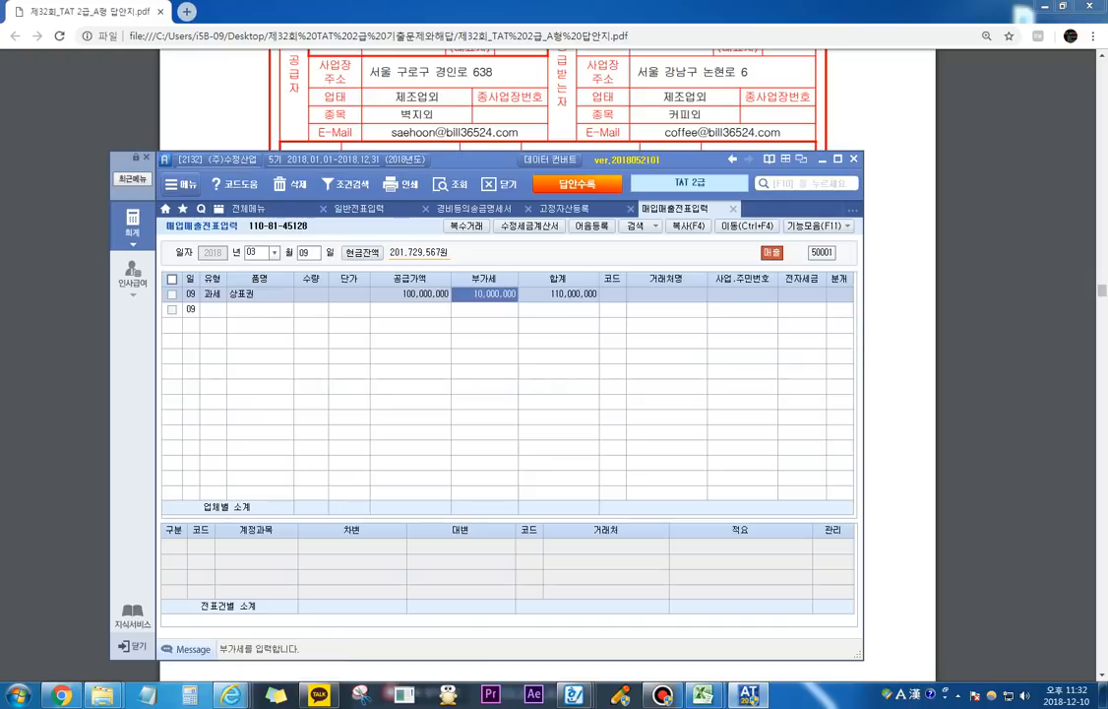
key(Return)
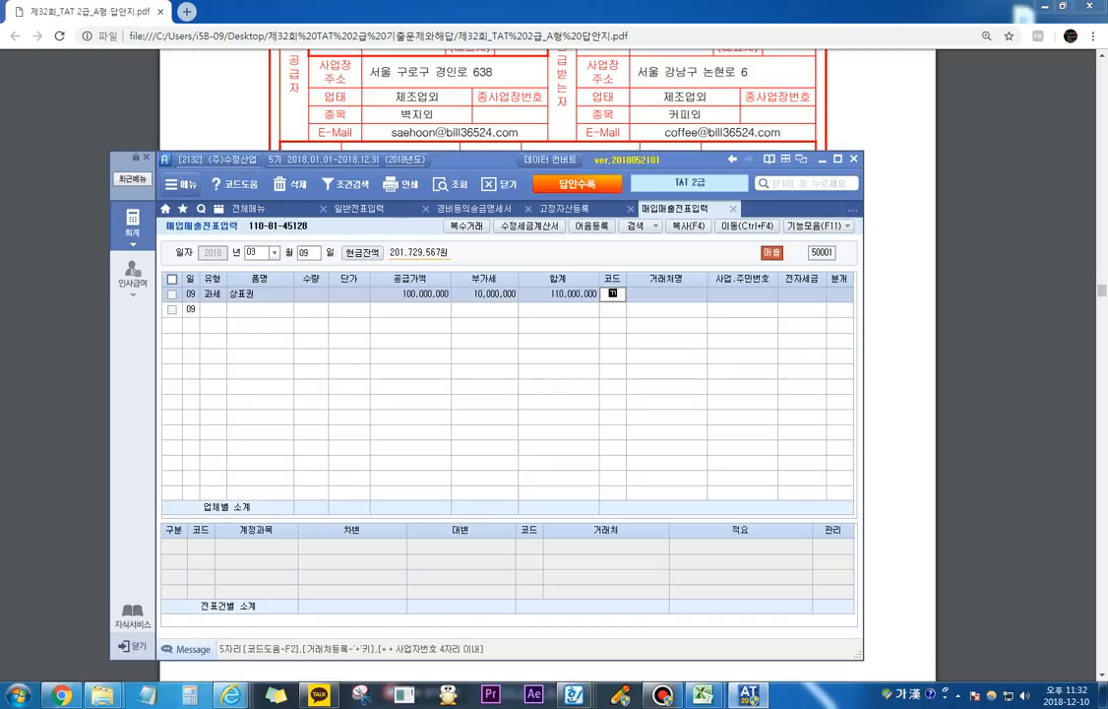
Step: Set the 거래처 to (주)까누, 전자세금 to 전자입력, and 분개 to 혼합
text(까누)
key(Return)
key(Return)
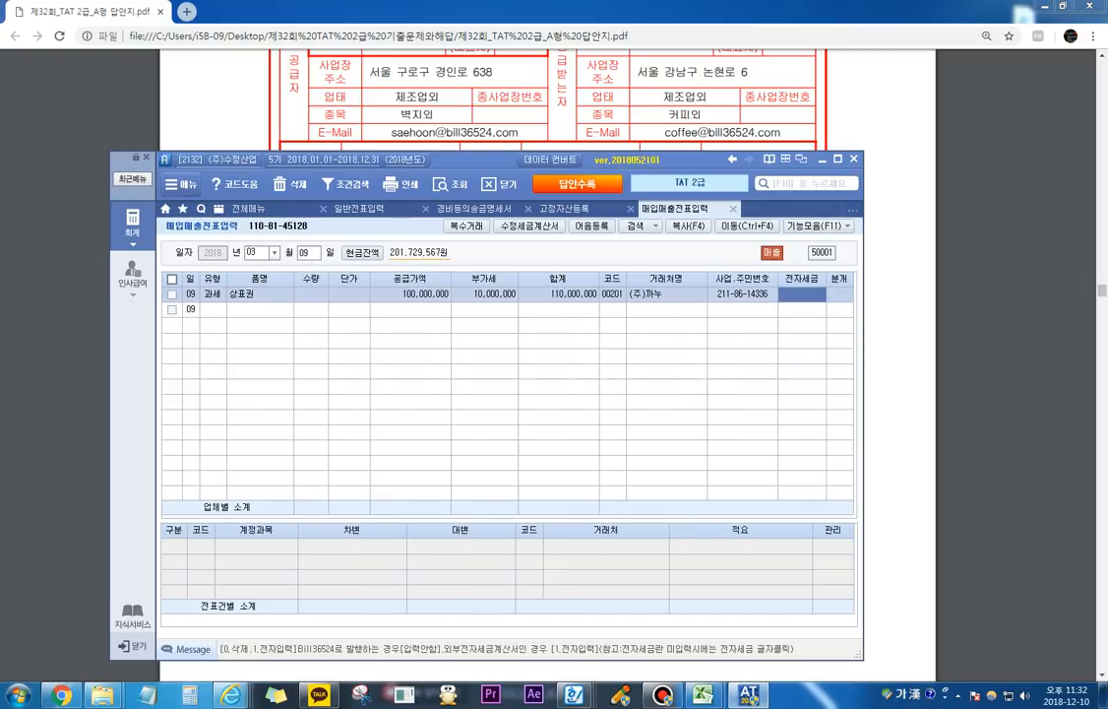
text(1)
key(Return)
text(3)
Step: Change the 제품매출 credit line's account to 233 상표권 and set its 대변 amount to 45,000,000
key(Return)
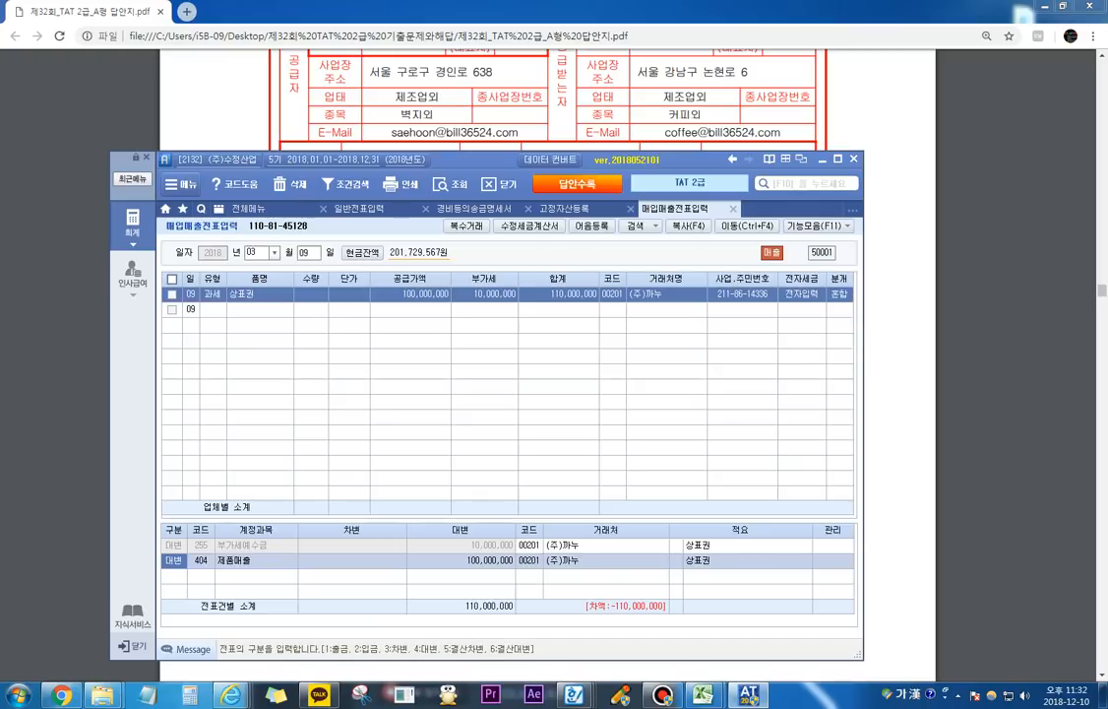
key(Return)
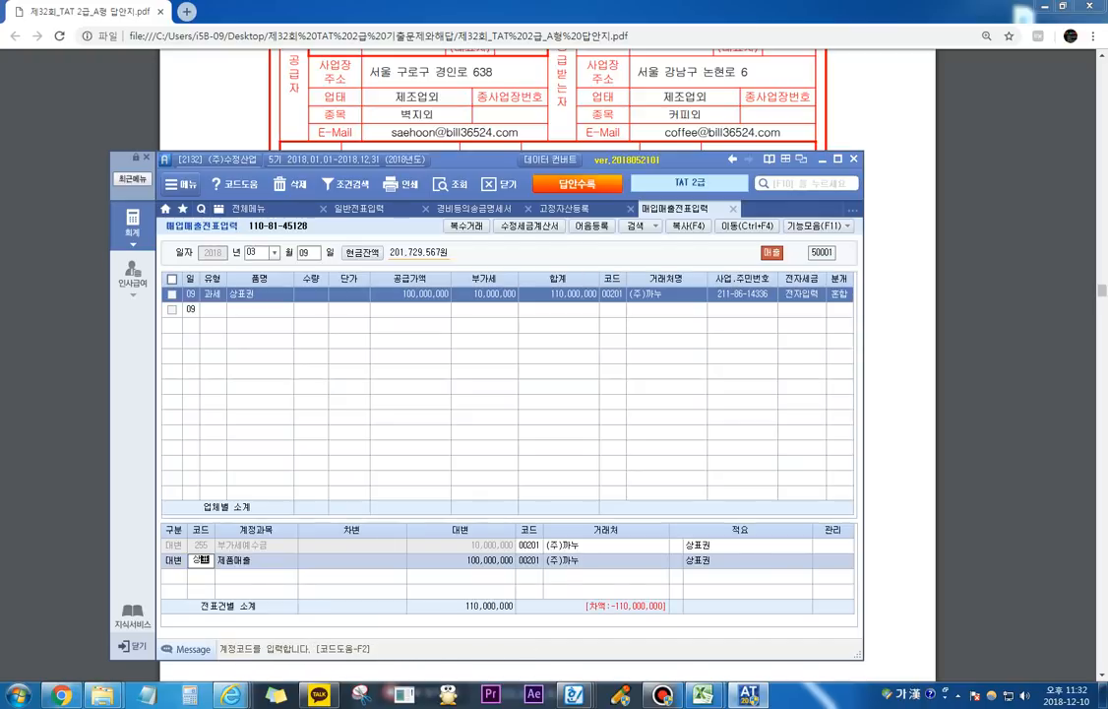
text(233)
key(Return)
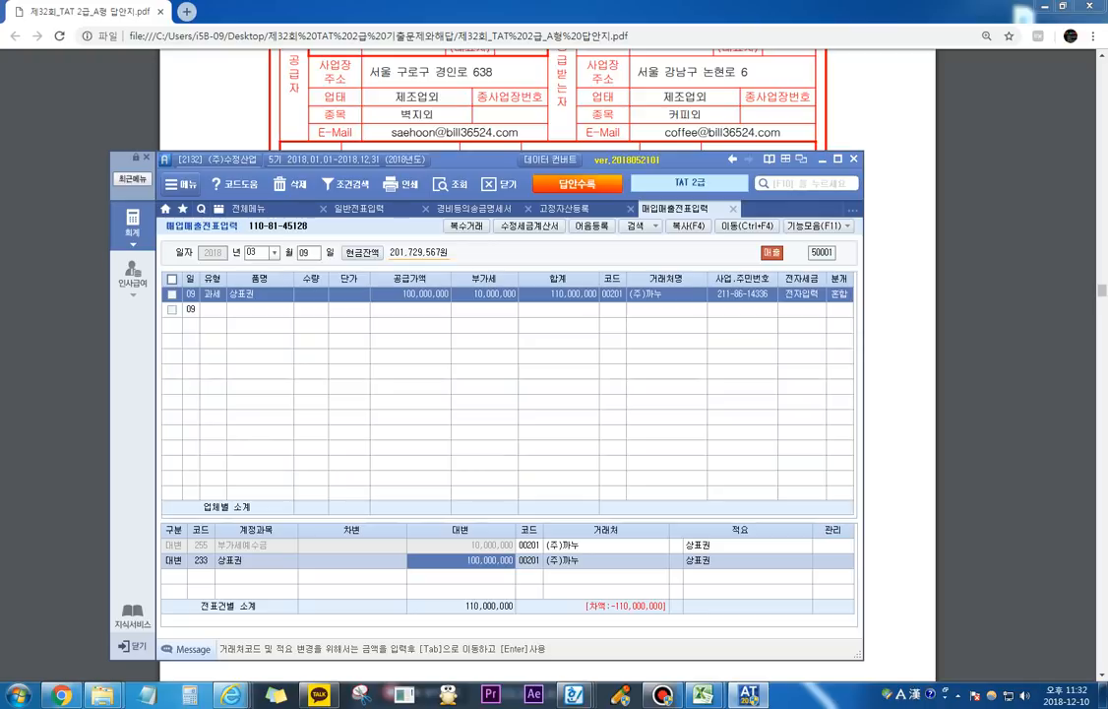
text(45000000)
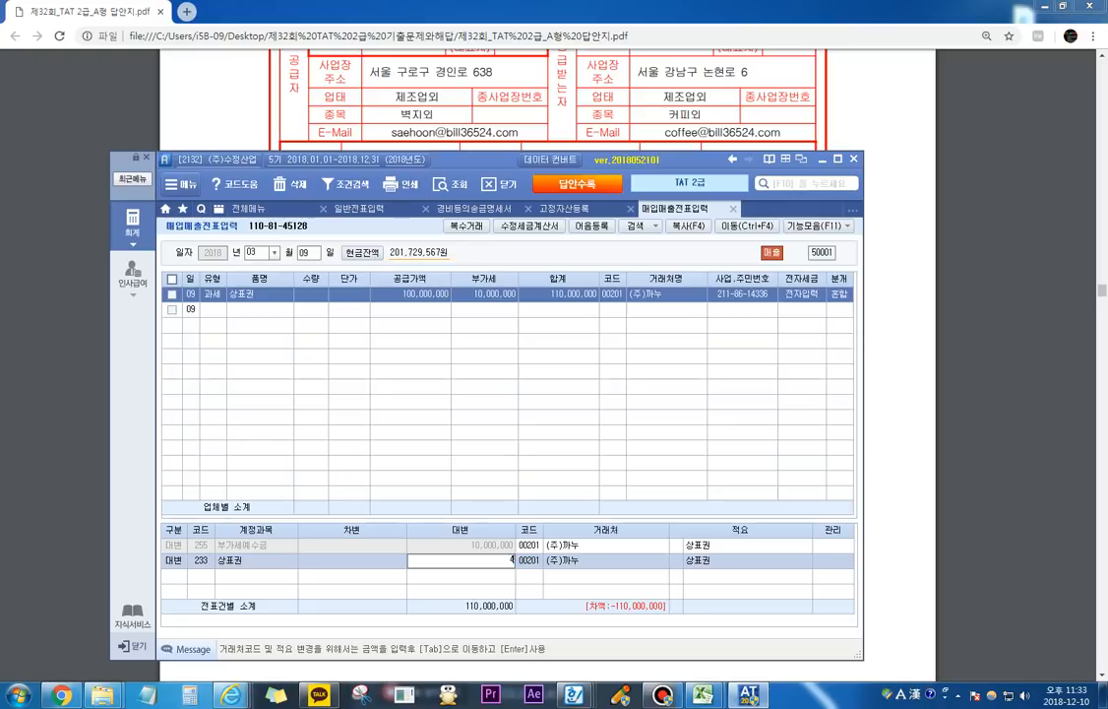
key(Return)
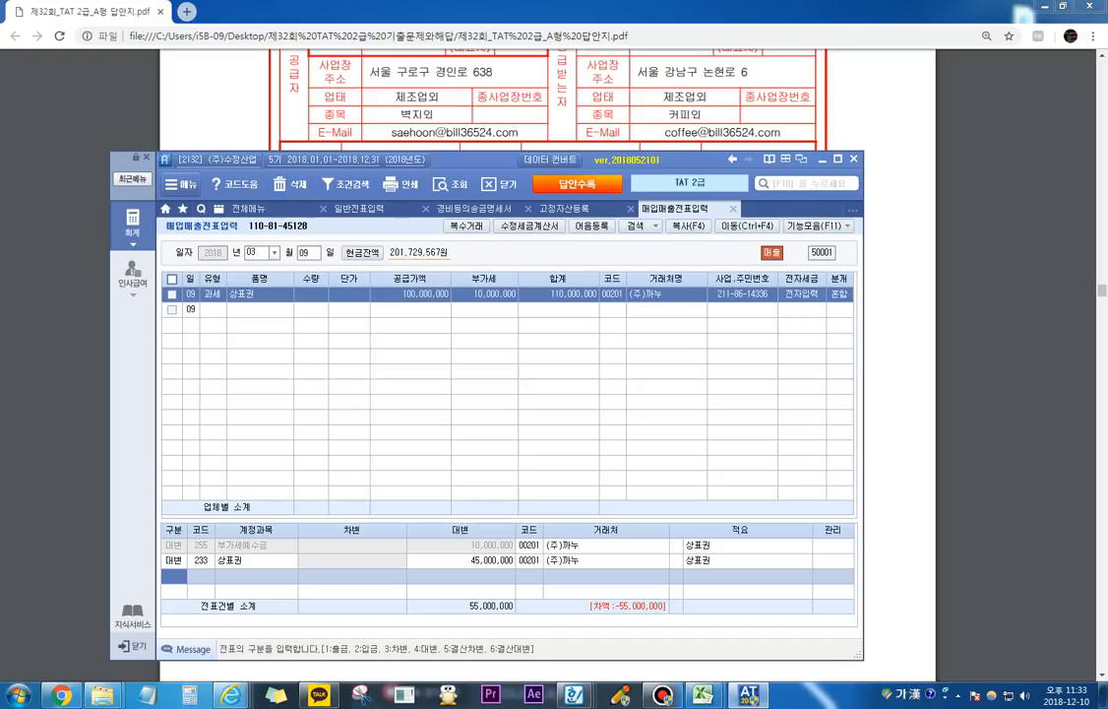
Step: Add a 차변 line for account 103 보통예금 with an amount of 55,000,000
text(3)
key(Return)
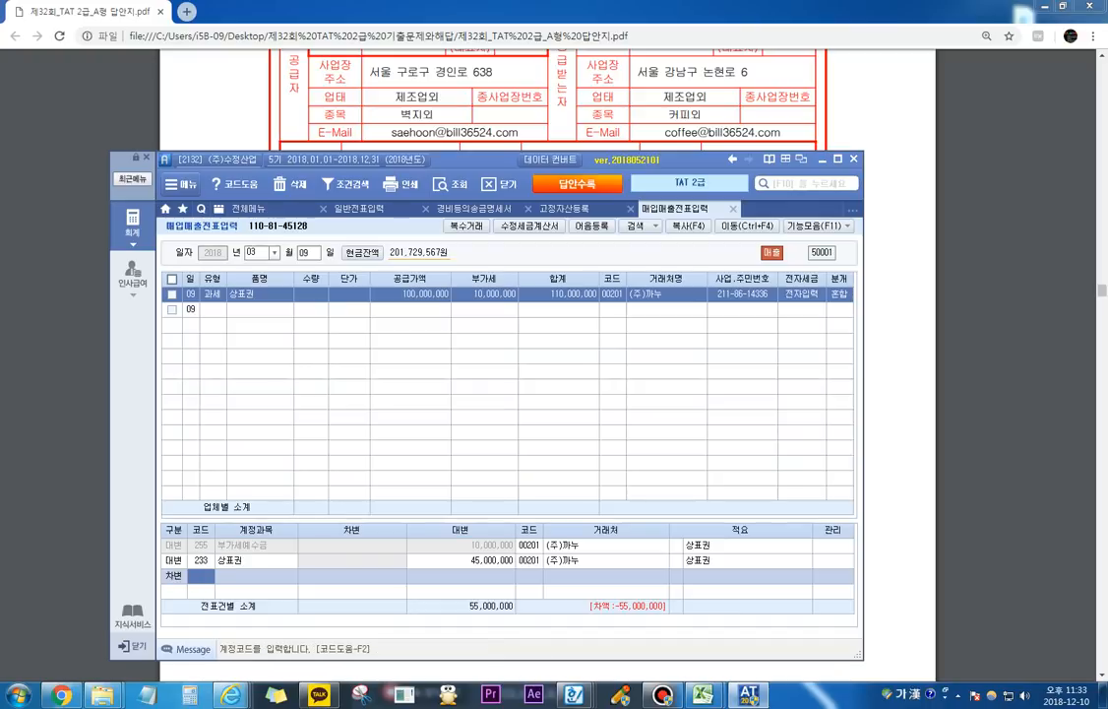
text(103)
key(Return)
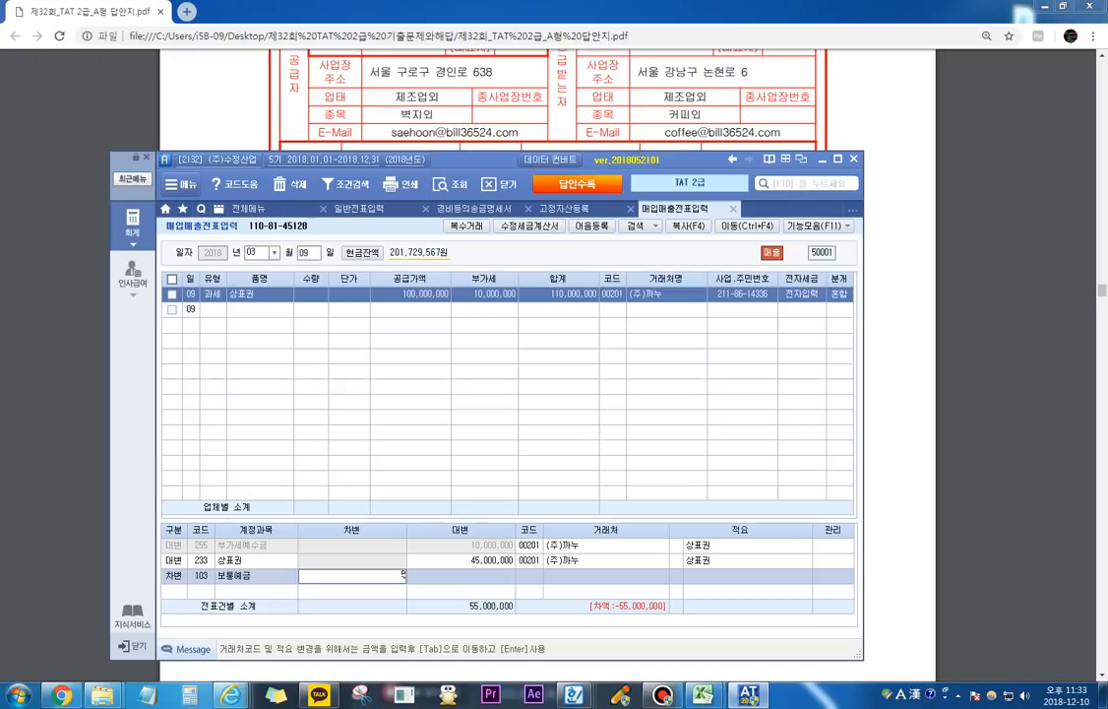
text(55000000)
key(Return)
key(Up)
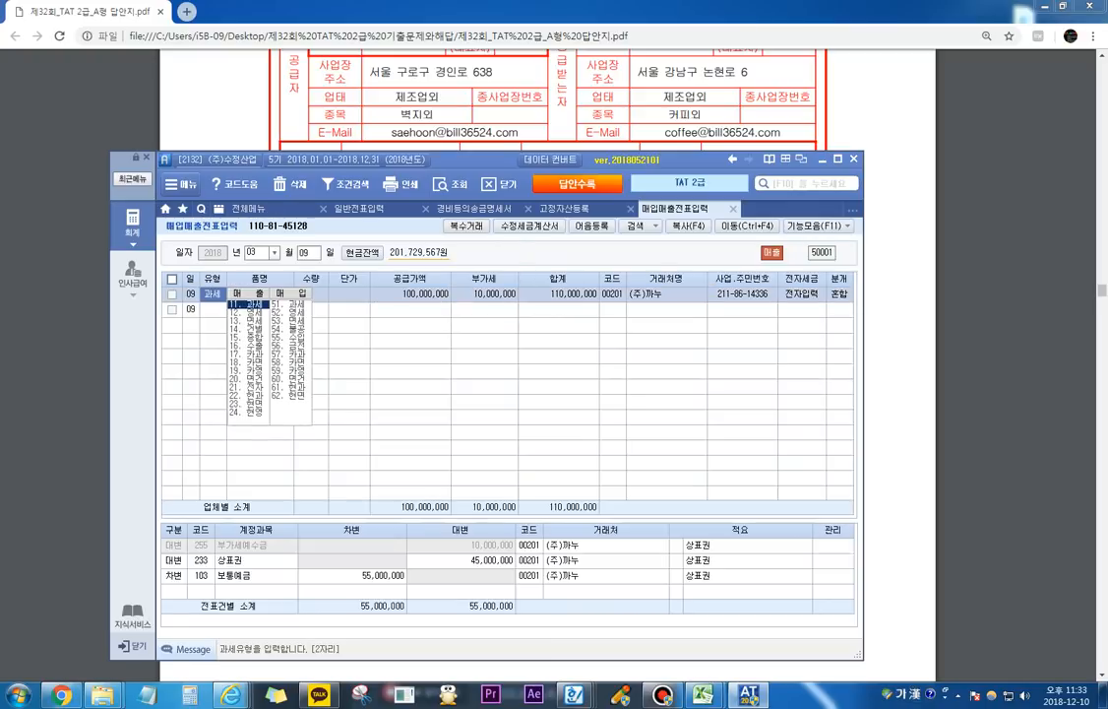
Step: Change the 거래처 of the 보통예금 debit line to 국민은행 (98001)
click(174, 576)
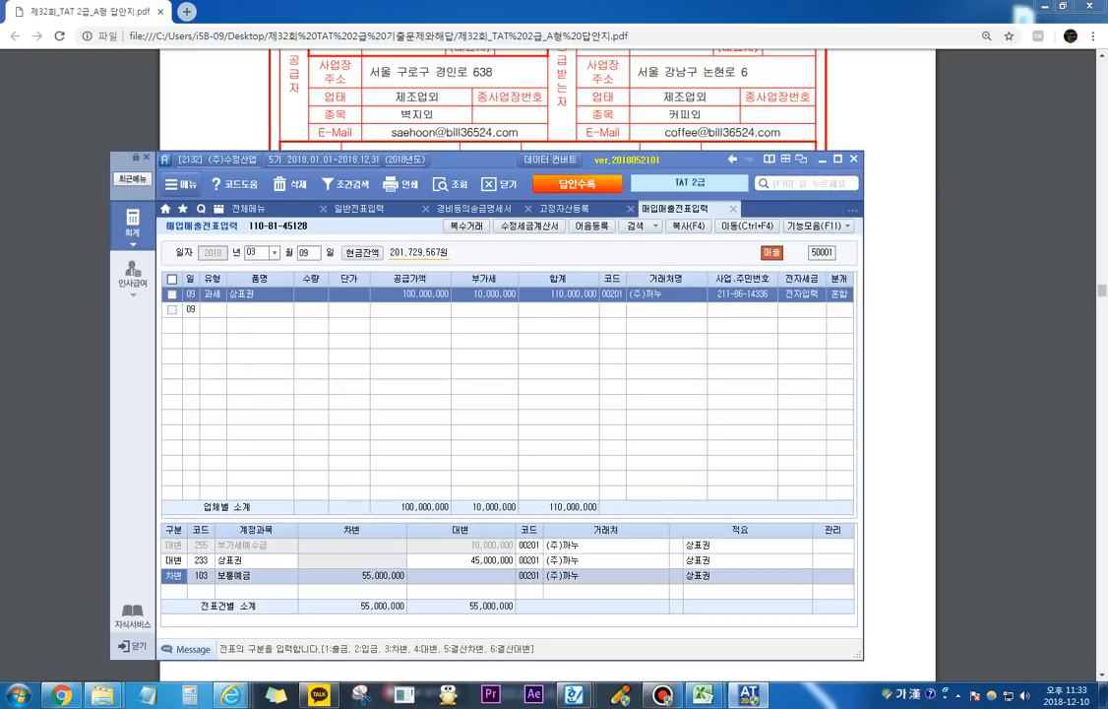
click(353, 576)
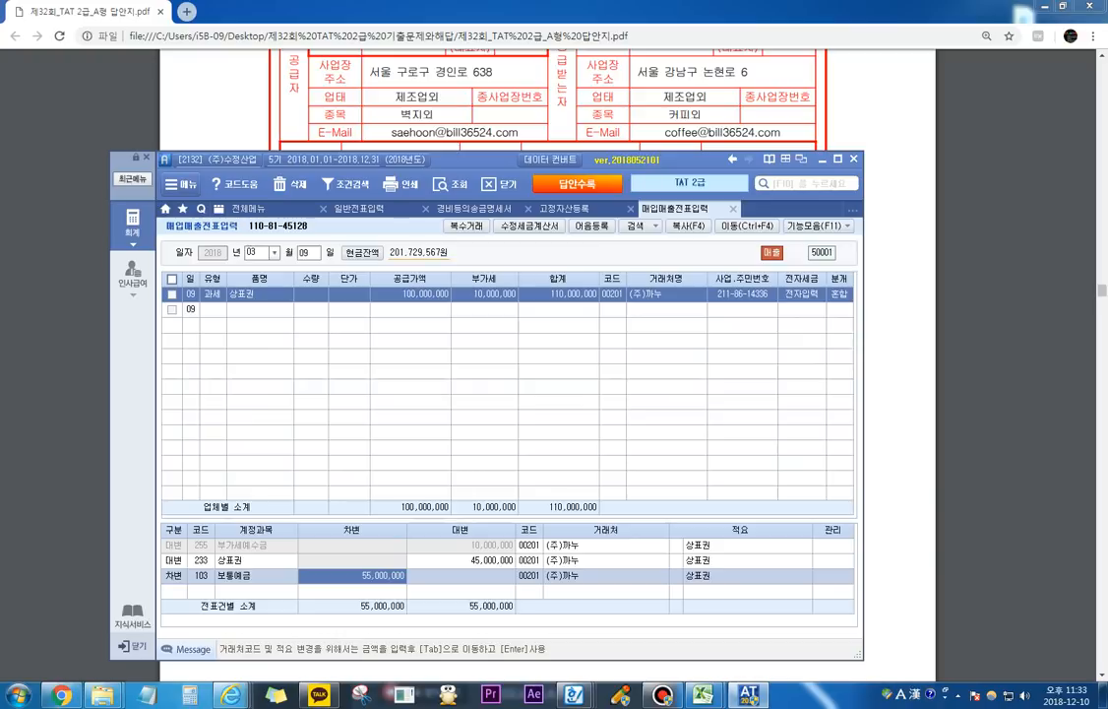
key(Return)
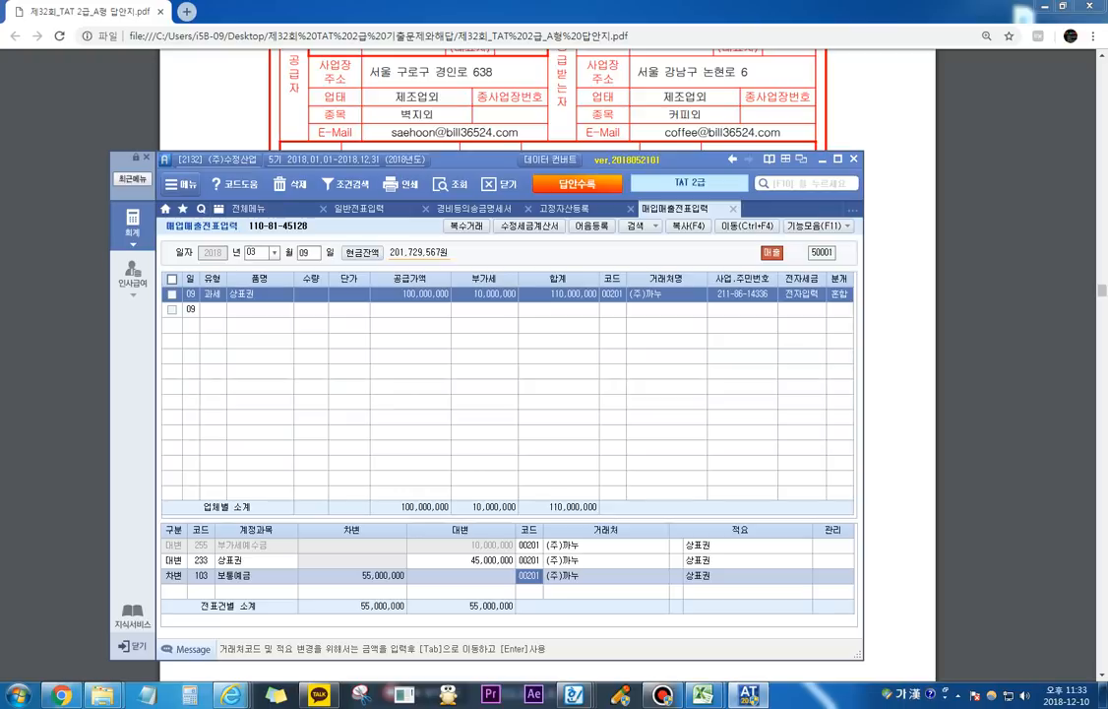
text(국민)
key(Return)
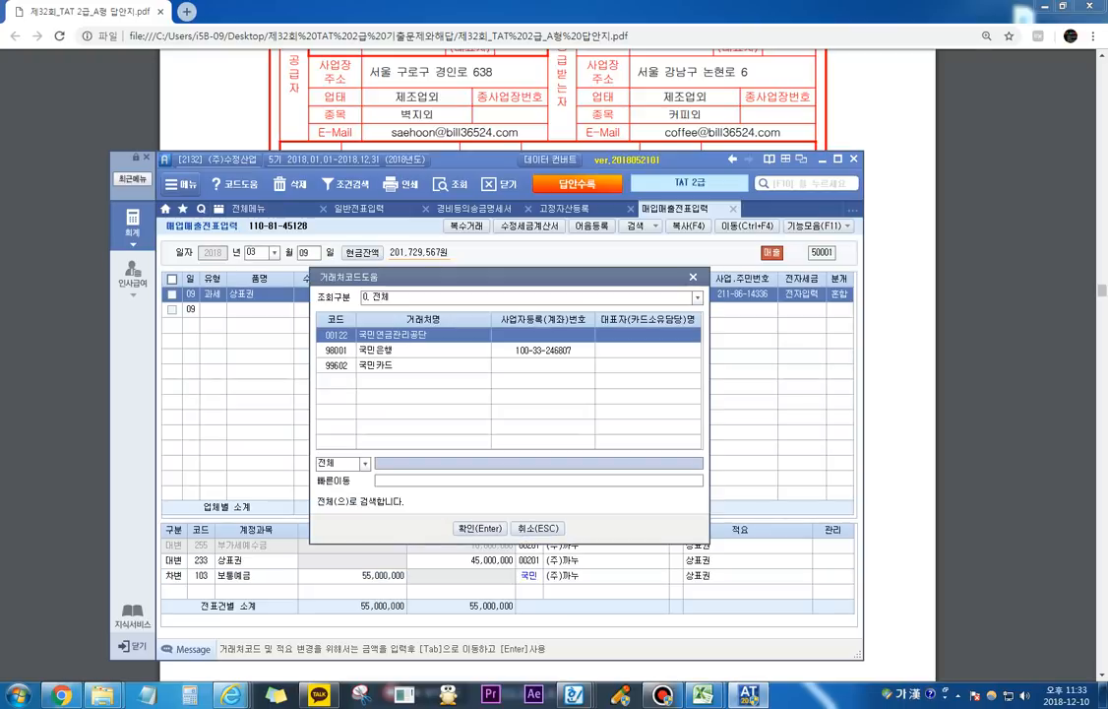
key(Down)
key(Return)
key(Return)
key(Return)
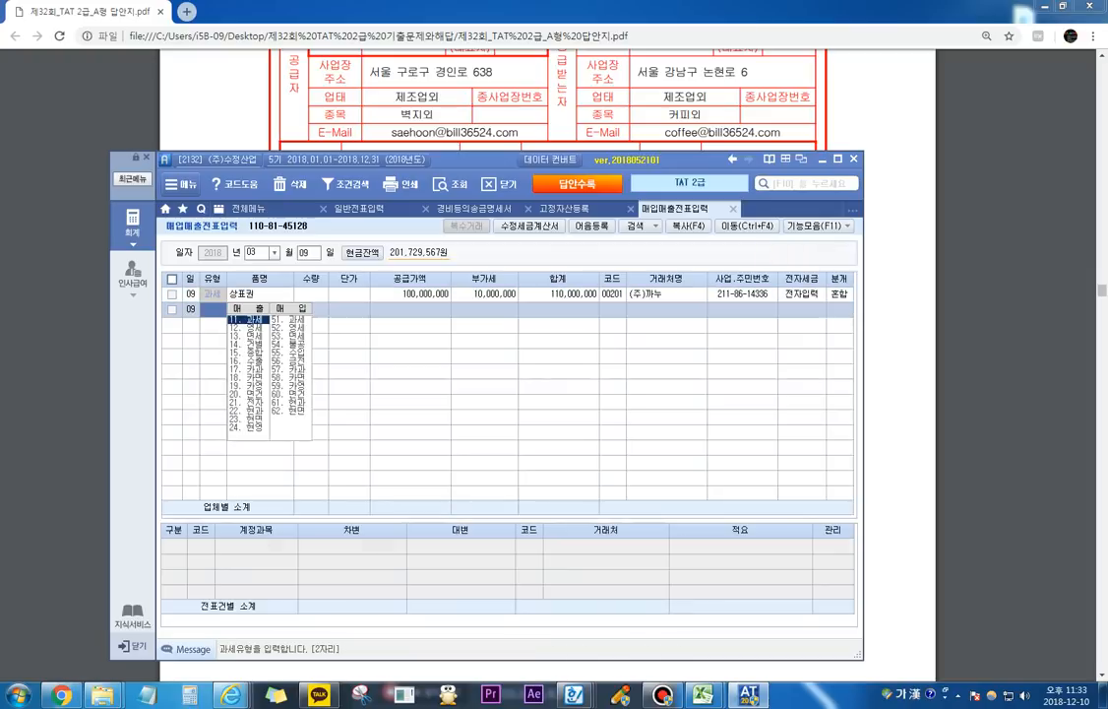
Step: Reopen the March 9 상표권 entry and set the 보통예금 debit amount to 1
click(838, 294)
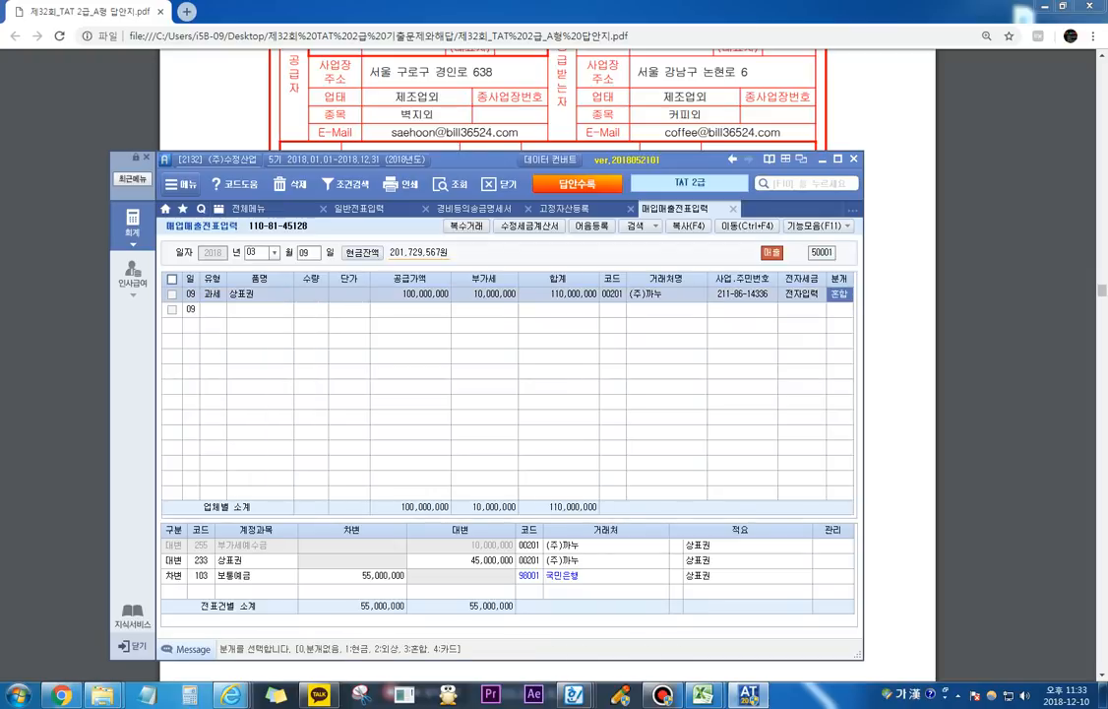
key(Return)
text(1)
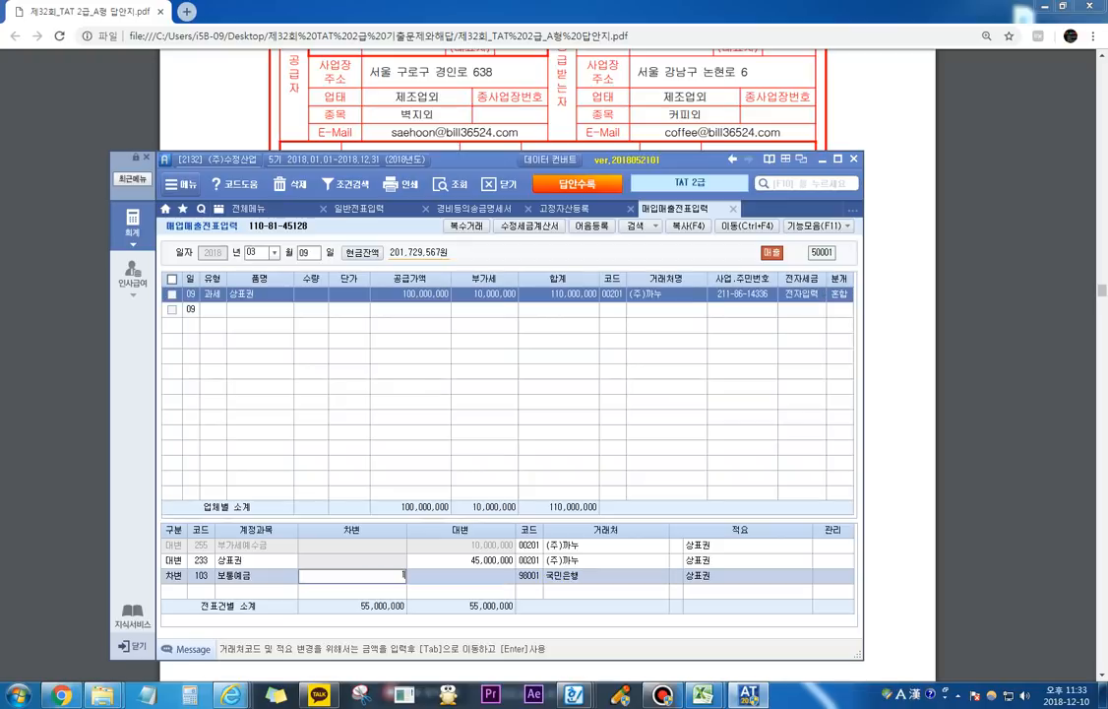
key(Return)
Step: Add a 차변 line for account 120 미수금 with an amount of 55,000,000
text(3)
key(Return)
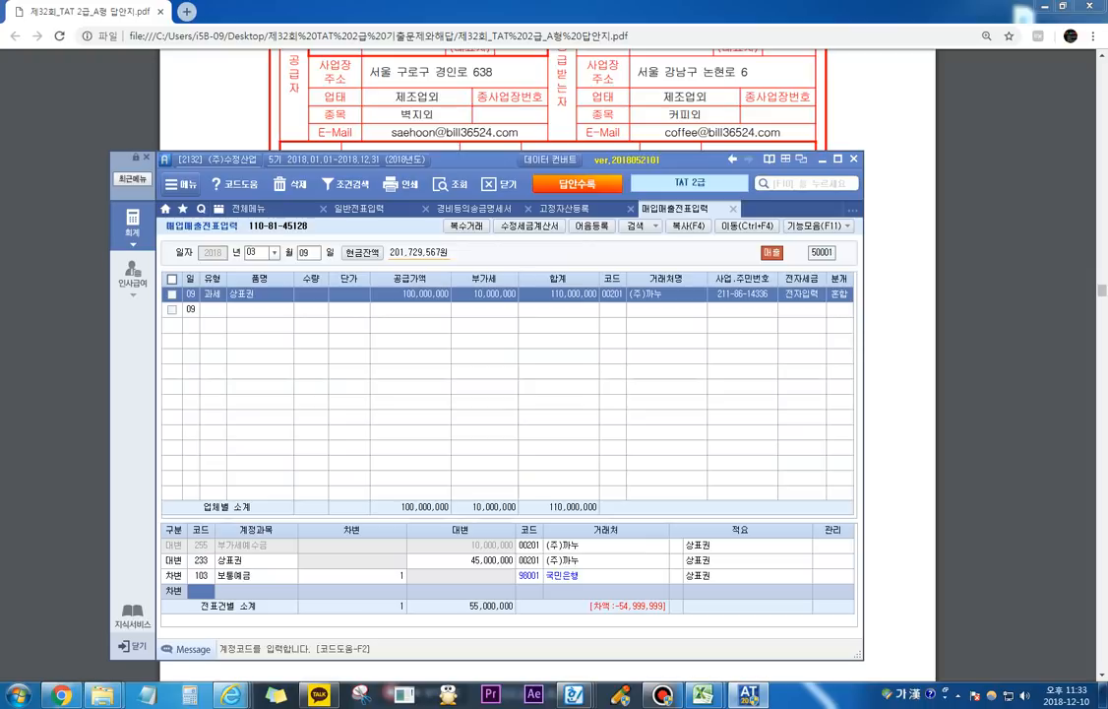
text(120)
key(Return)
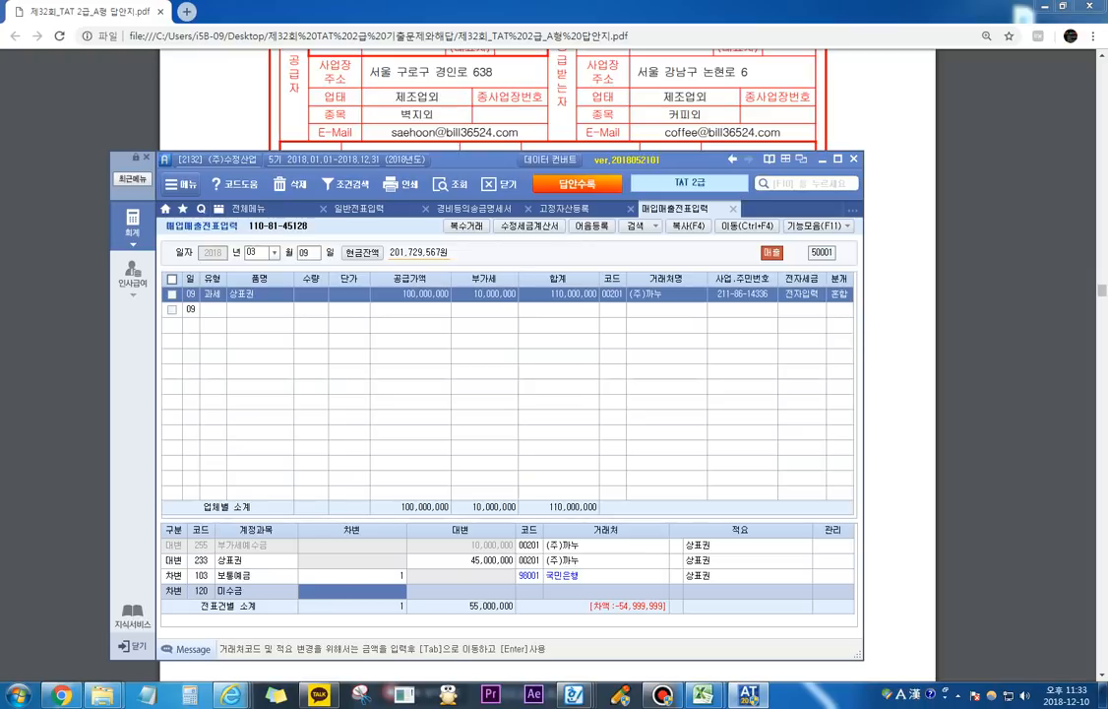
text(55000000)
key(Return)
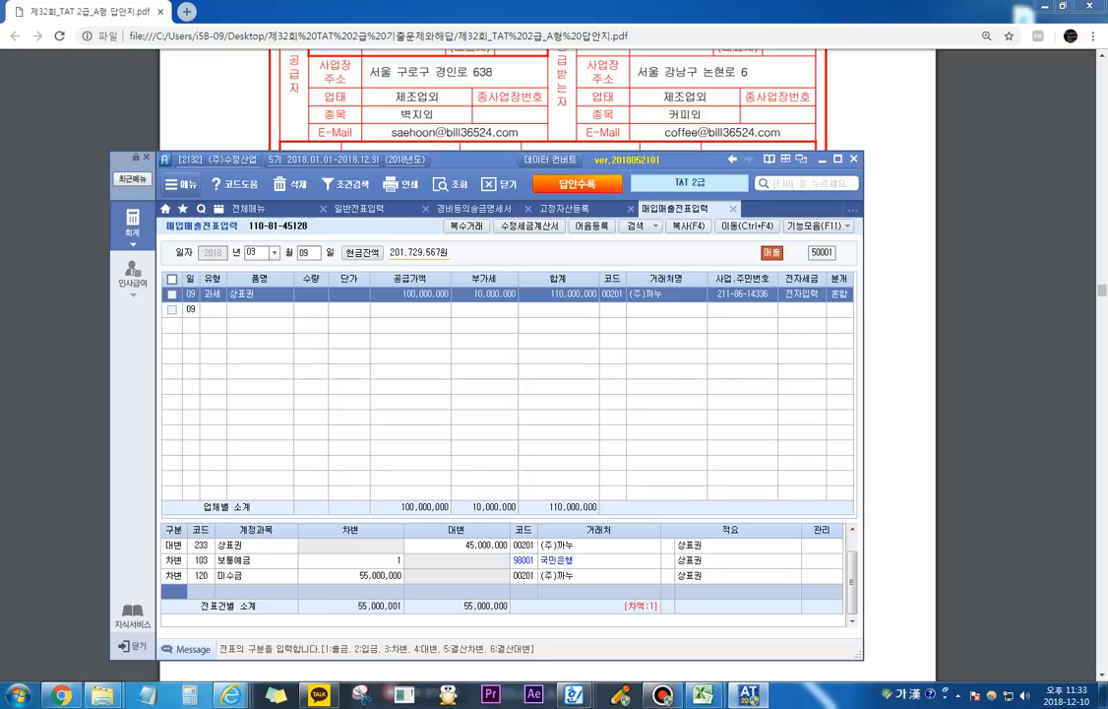
Step: Set the 보통예금 debit amount to 55,000,000, keeping 국민은행 as its 거래처
click(350, 561)
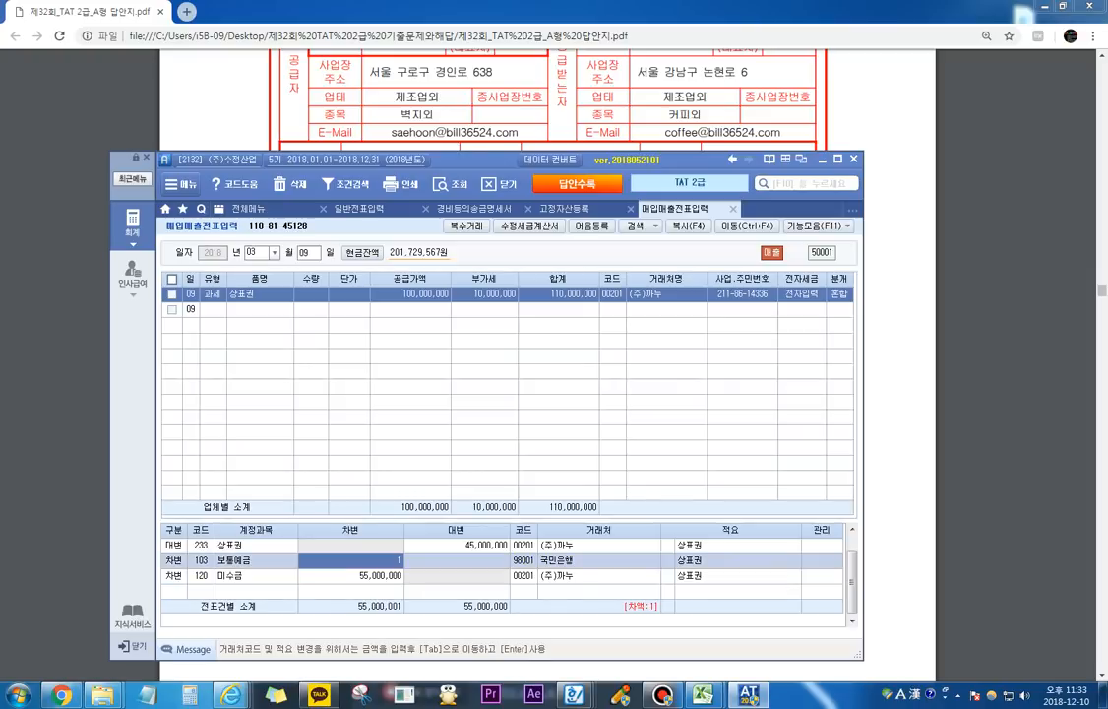
text(55)
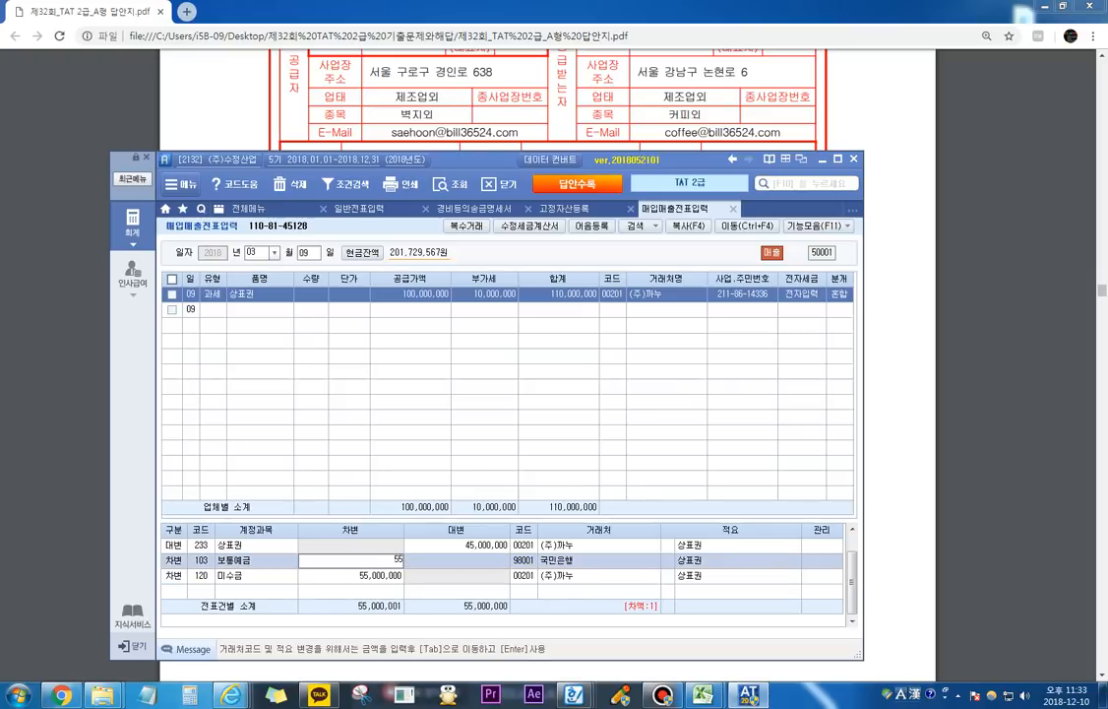
text(,000,000)
key(Return)
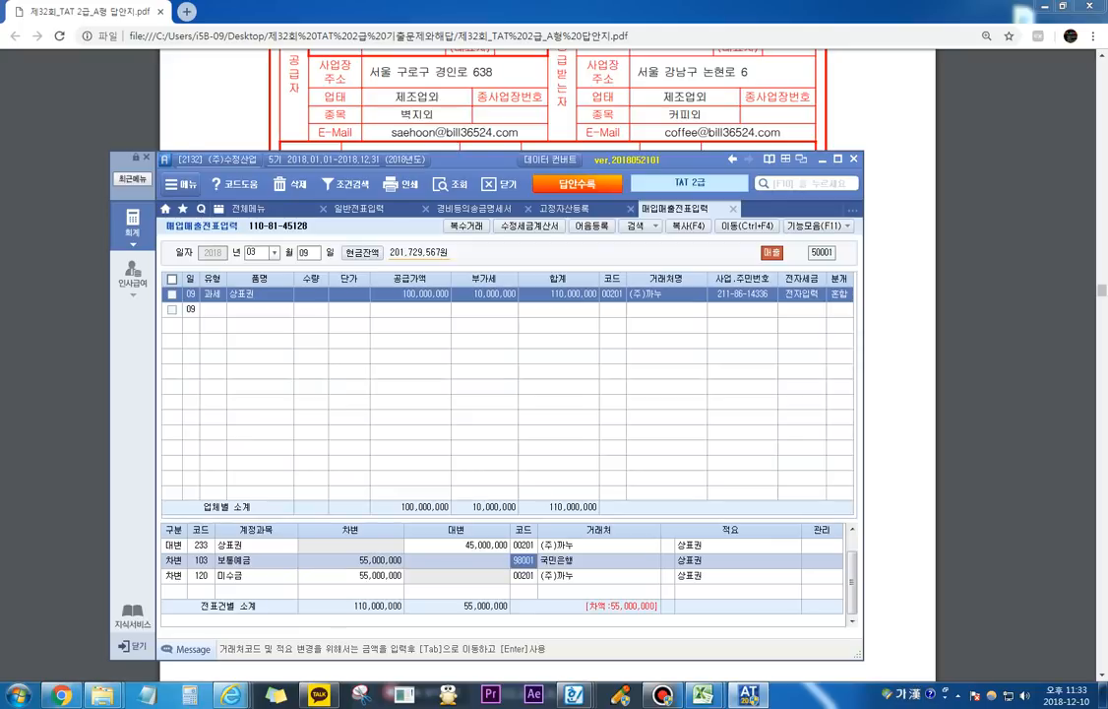
key(Return)
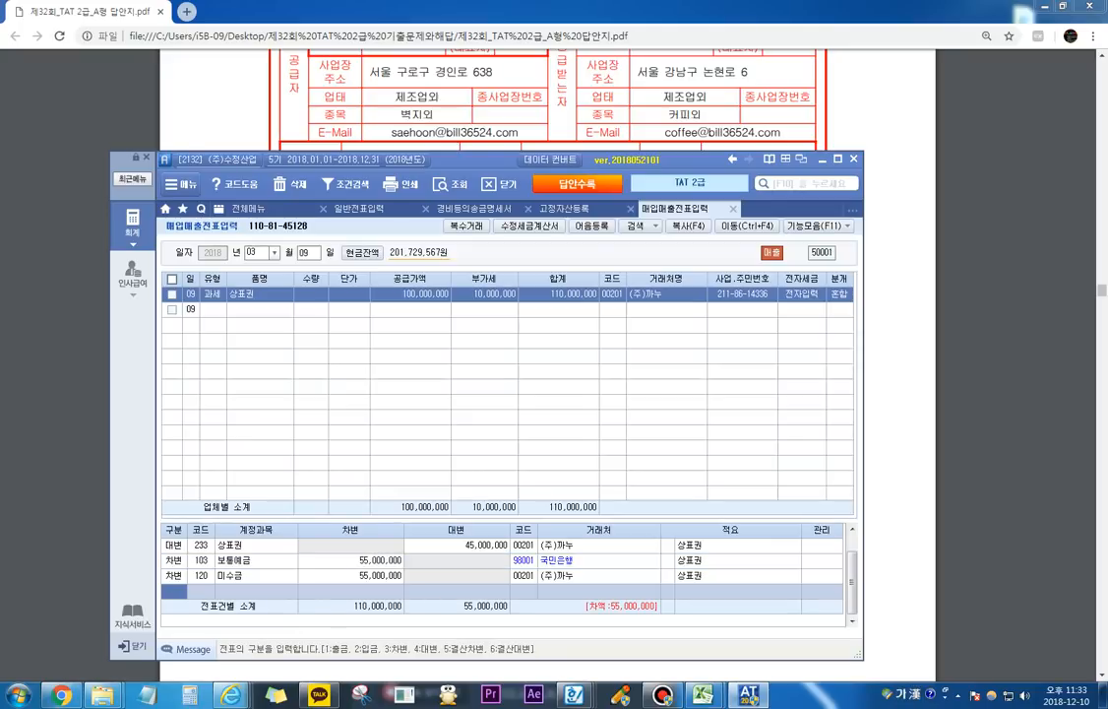
Step: Add a 대변 line for account 923 무형자산처분이익 with an amount of 55,000,000, completing the entry
text(4)
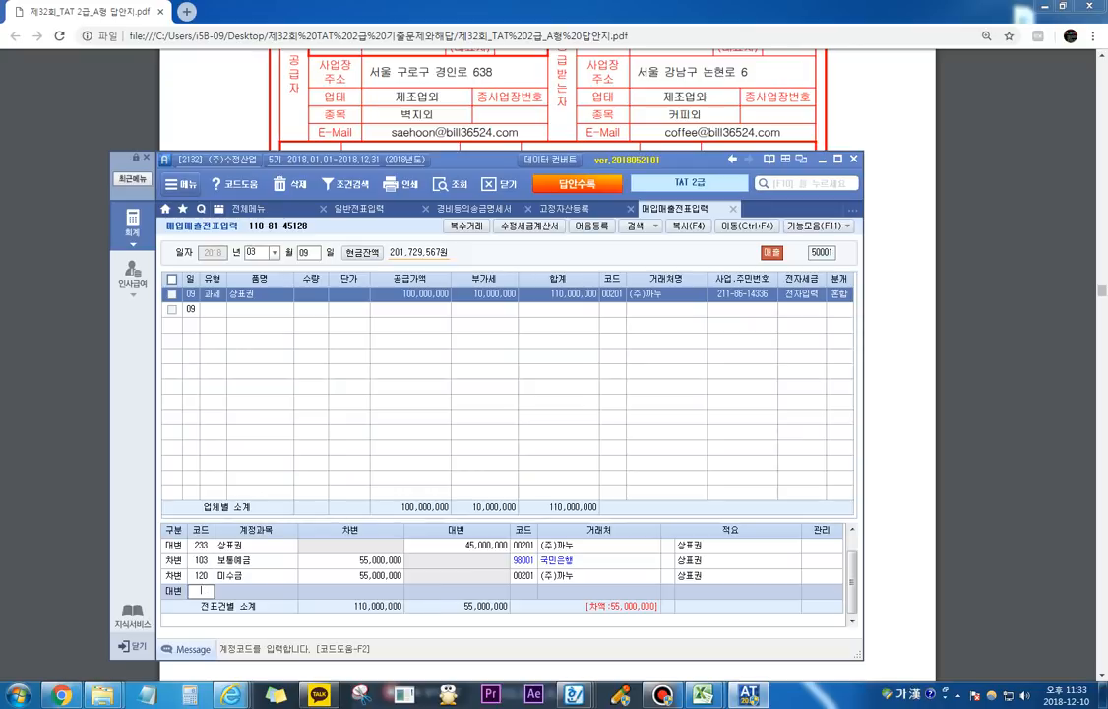
text(무형)
key(Return)
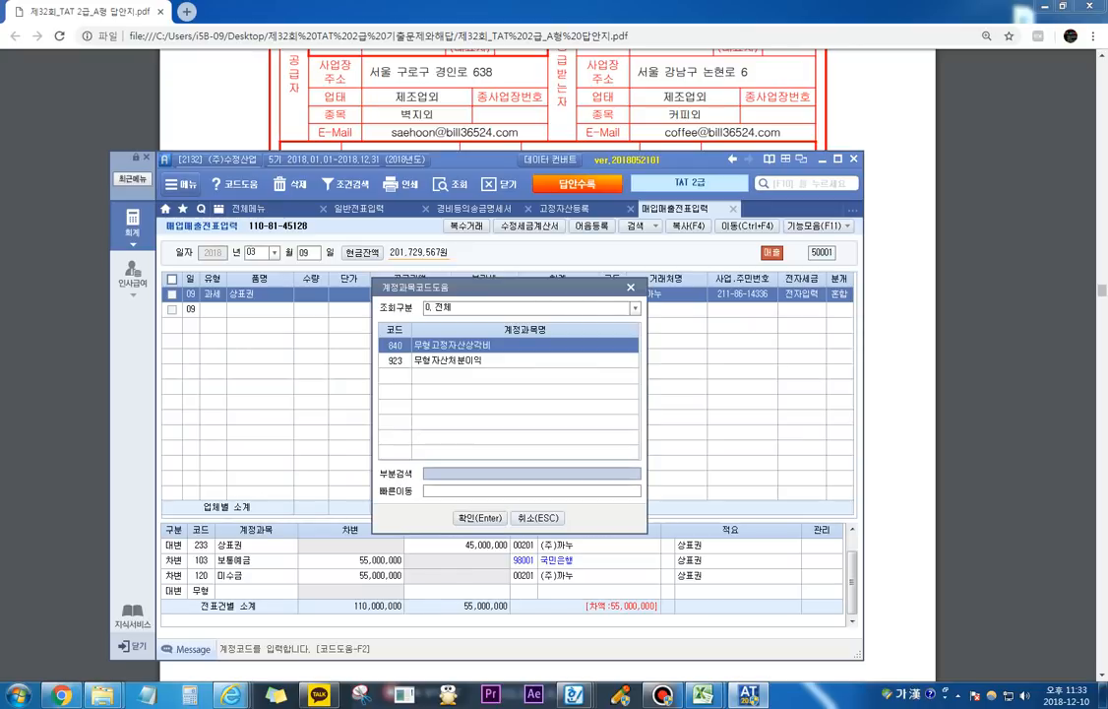
key(Down)
key(Return)
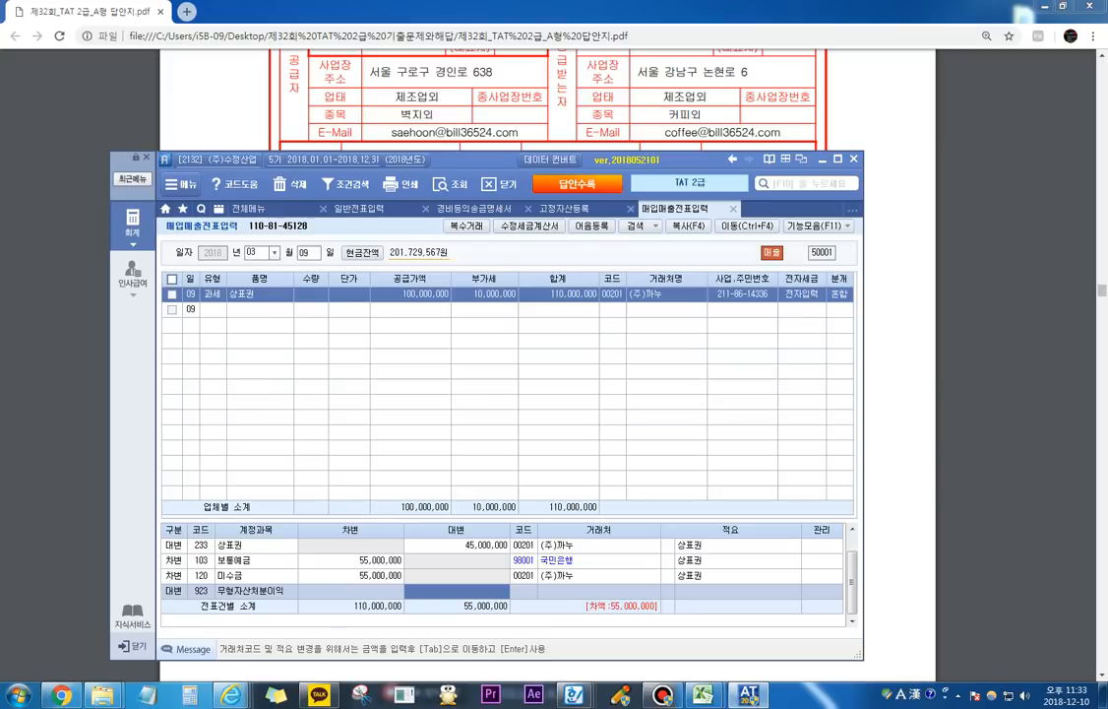
text(55000000)
key(Return)
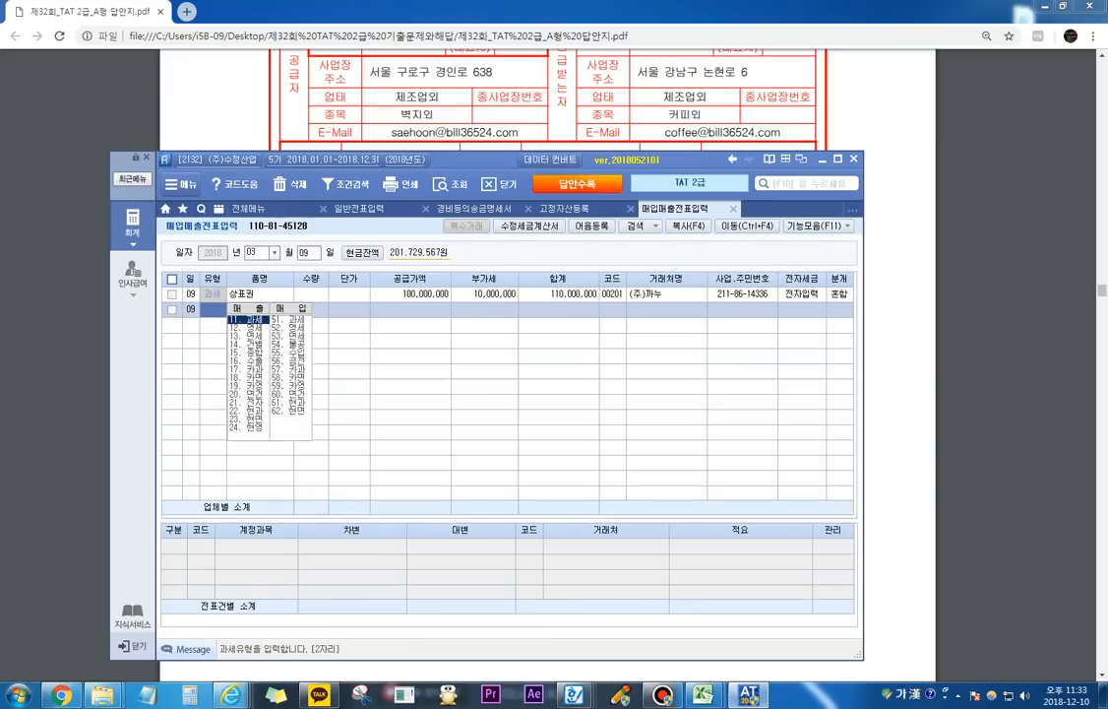
Step: Switch to the answer PDF in Chrome, underline the note on the 상표권 book value in question 2's solution, and clear the mark
key(alt+Tab)
scroll(547, 365, down, 9)
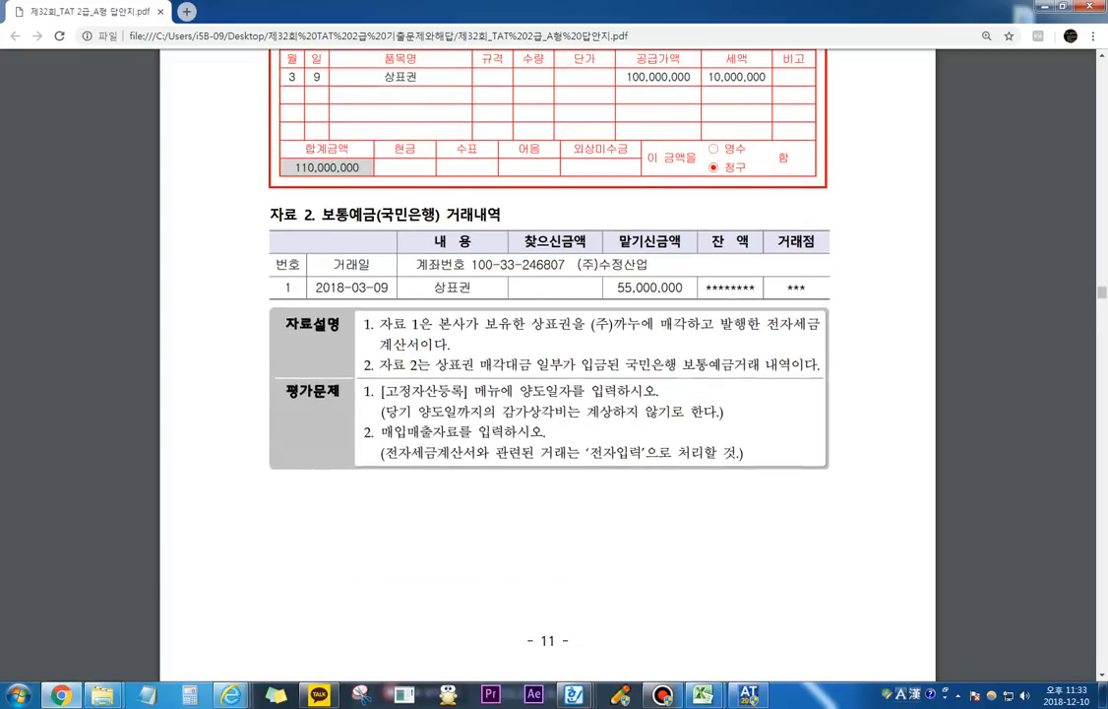
scroll(547, 364, down, 6)
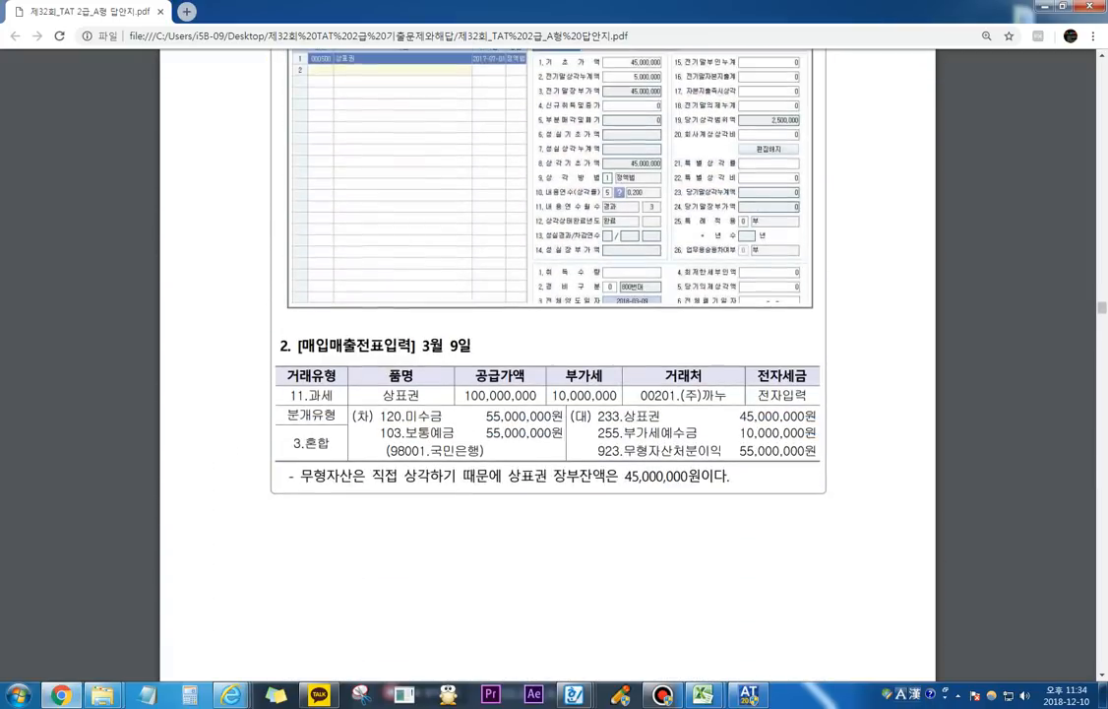
scroll(547, 364, down, 2)
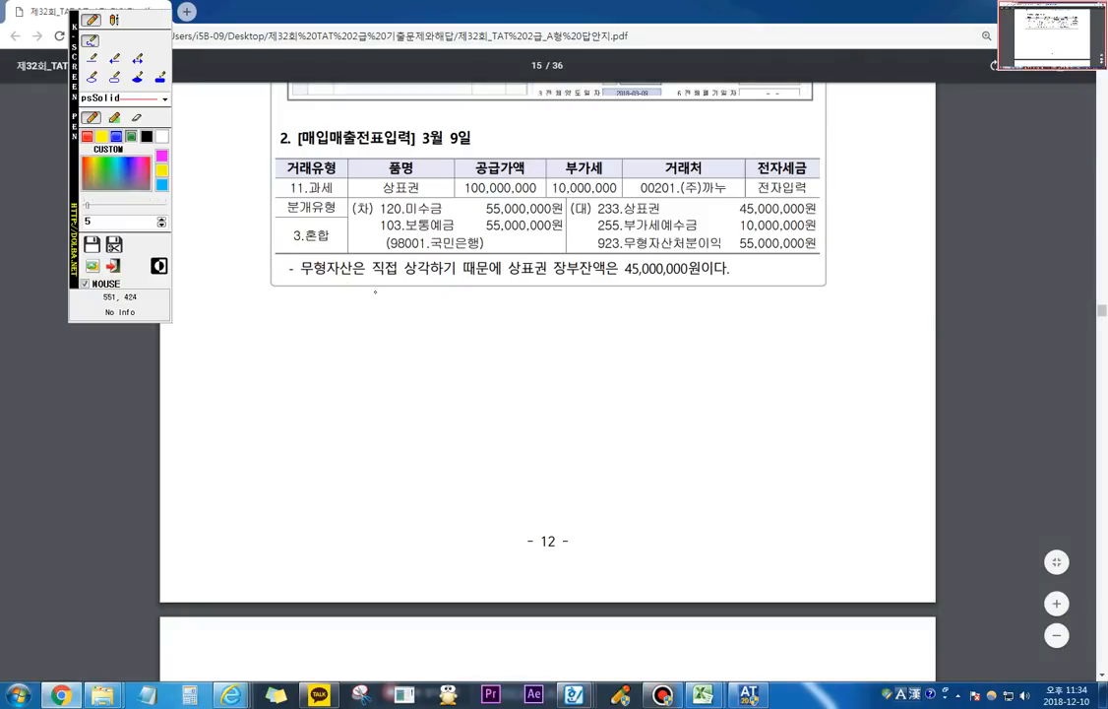
mouse_move(310, 280)
mouse_down()
mouse_move(727, 279)
mouse_move(606, 258)
mouse_move(554, 277)
mouse_up()
key(Escape)
Step: Circle 전기말장부가액 in the solution's 고정자산등록 screenshot with the screen pen, and clear the mark
scroll(667, 389, up, 1)
scroll(618, 238, up, 4)
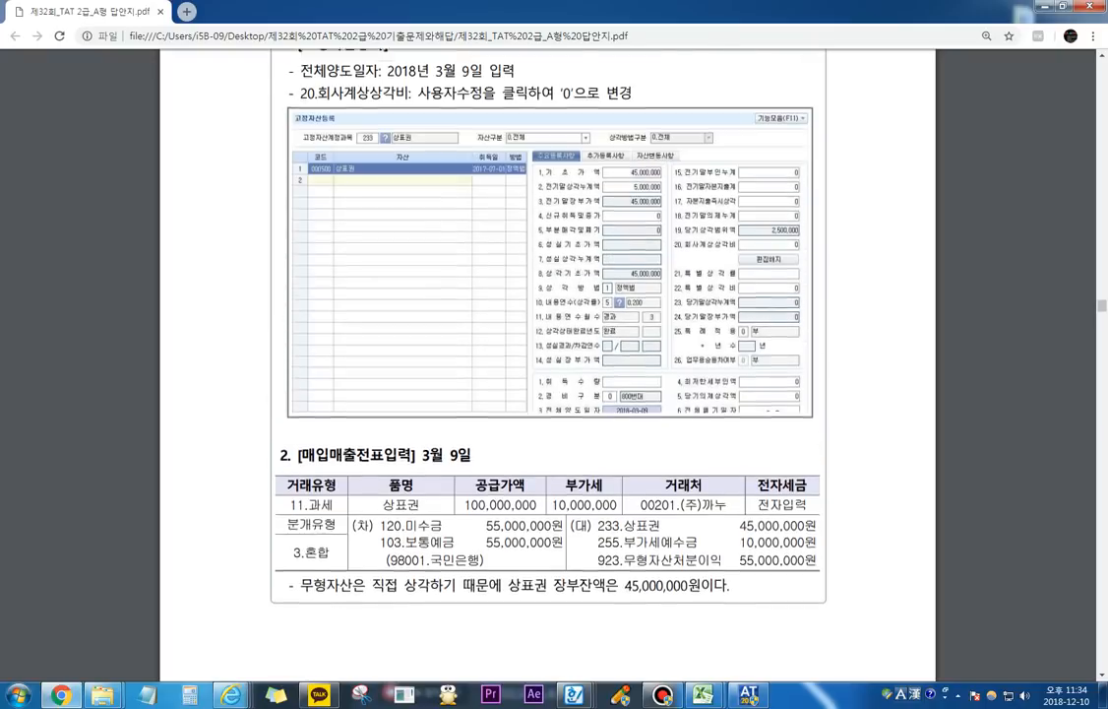
key(F2)
mouse_move(617, 237)
mouse_down()
mouse_move(668, 226)
mouse_move(620, 219)
mouse_up()
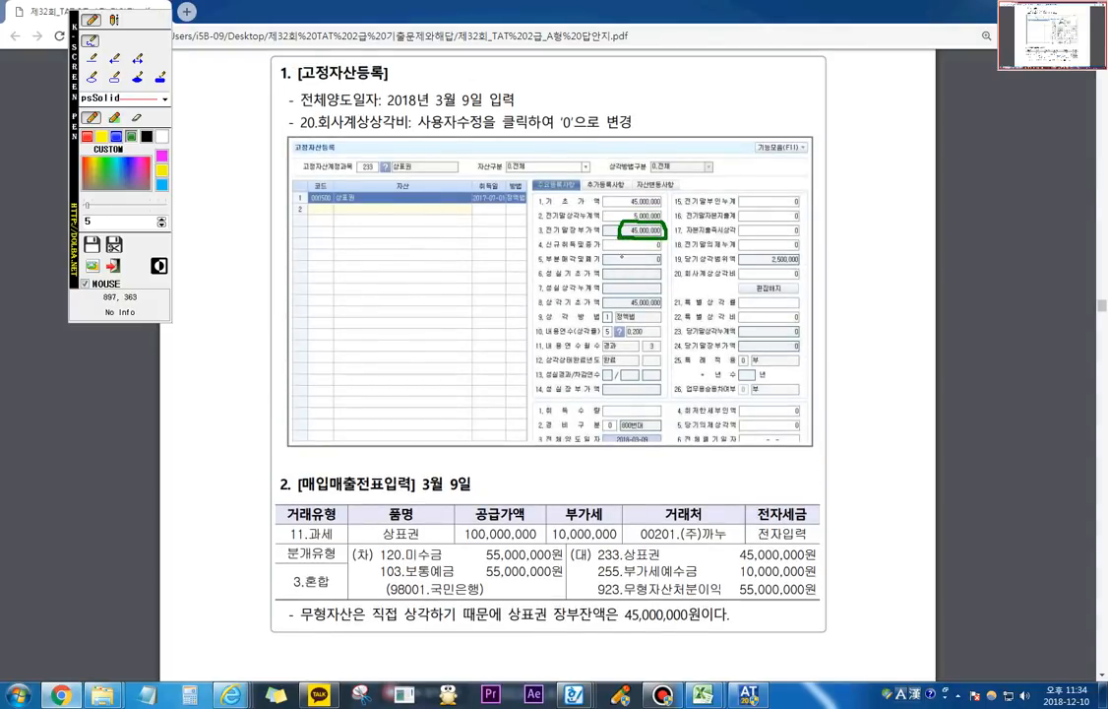
key(Escape)
Step: Go to question 3, 사회보험료 지급, and highlight the 자료설명 text on the April 국민연금 notice and bank transfer
scroll(547, 364, down, 12)
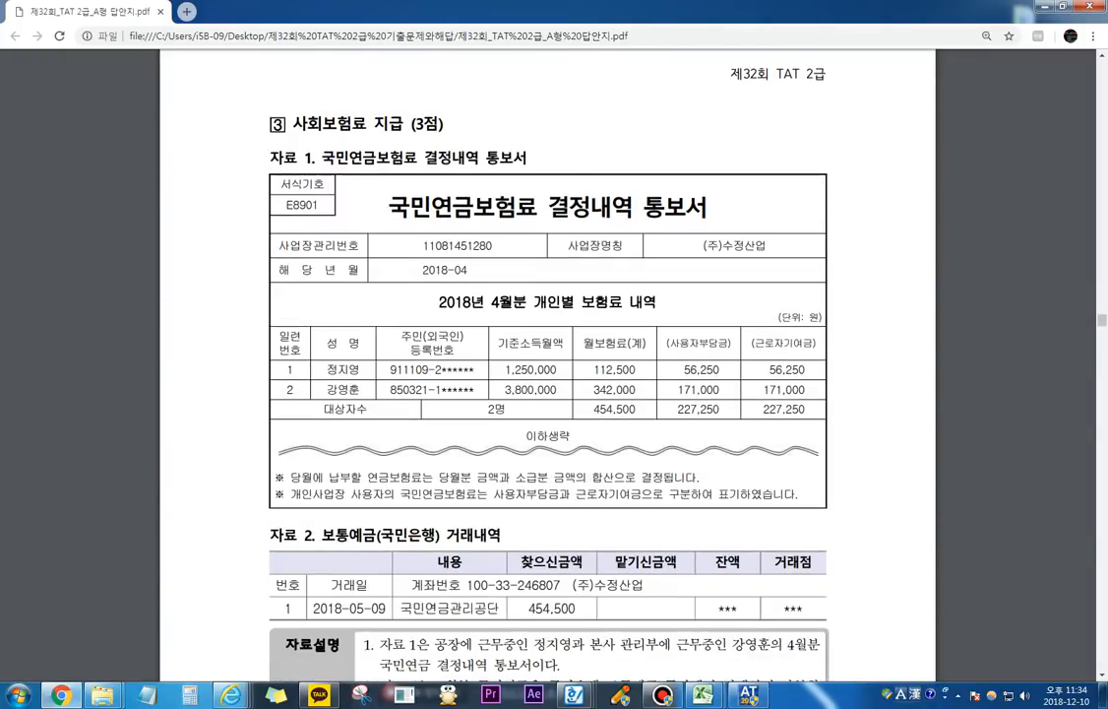
scroll(547, 364, down, 4)
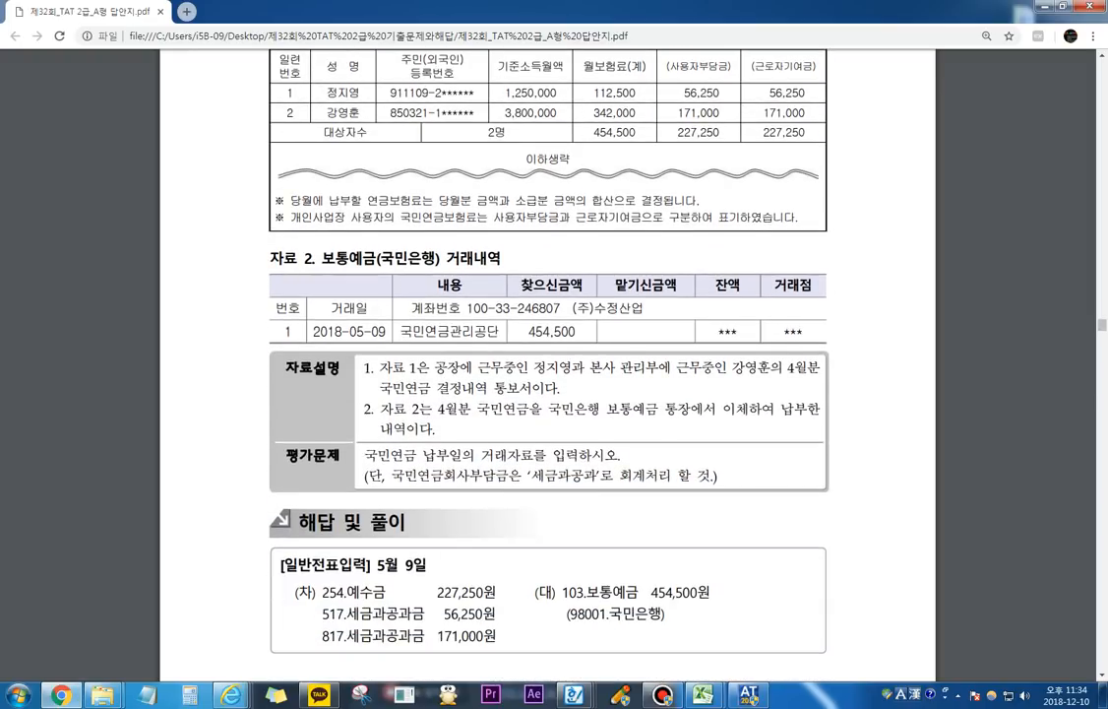
drag(448, 367, 770, 367)
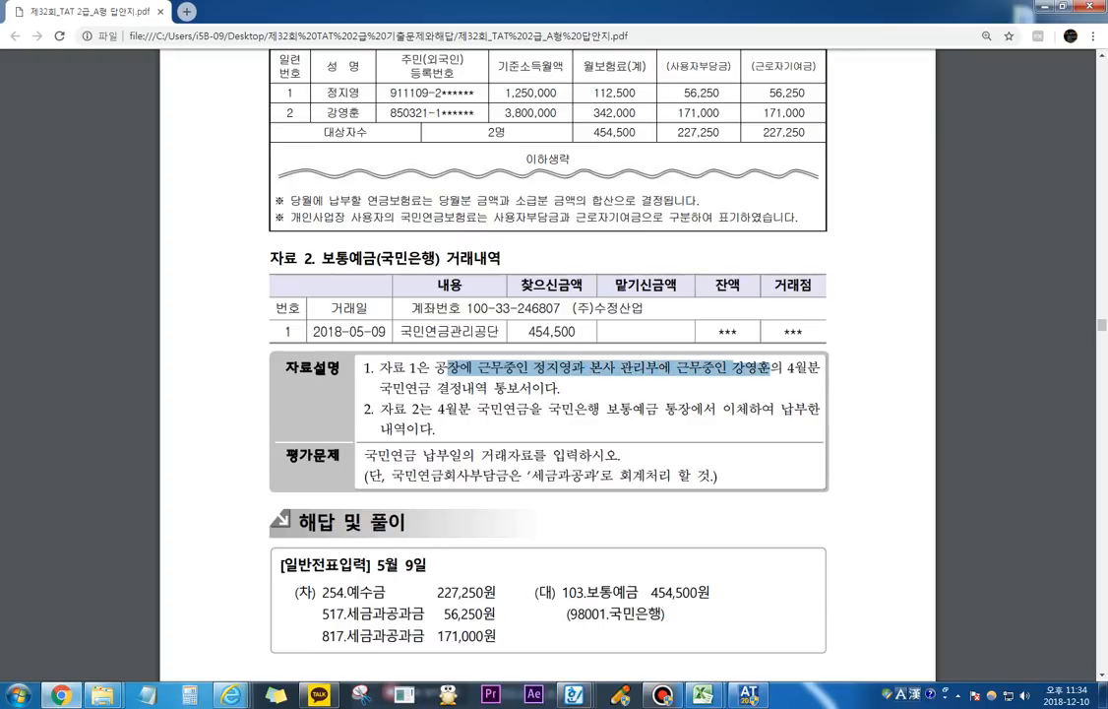
drag(419, 388, 531, 388)
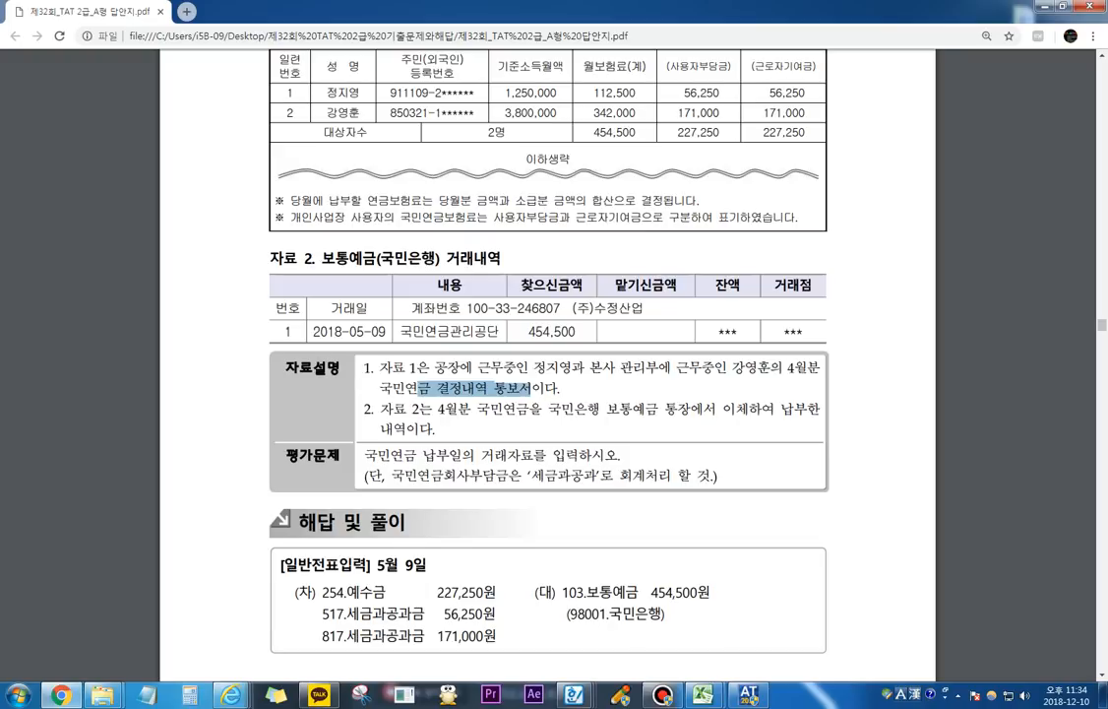
drag(411, 407, 748, 408)
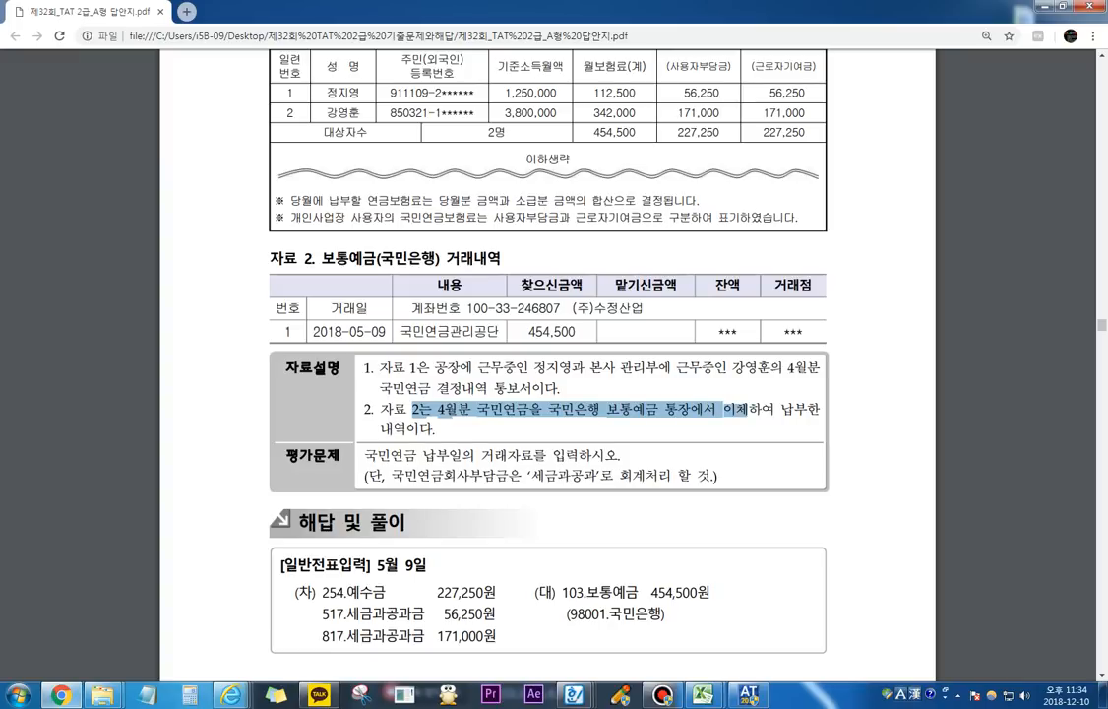
Step: Circle the 근로자기여금, 사용자부담금 and 월보험료 totals in the April 국민연금 table with the screen pen, link them, and clear the marks
scroll(748, 413, up, 1)
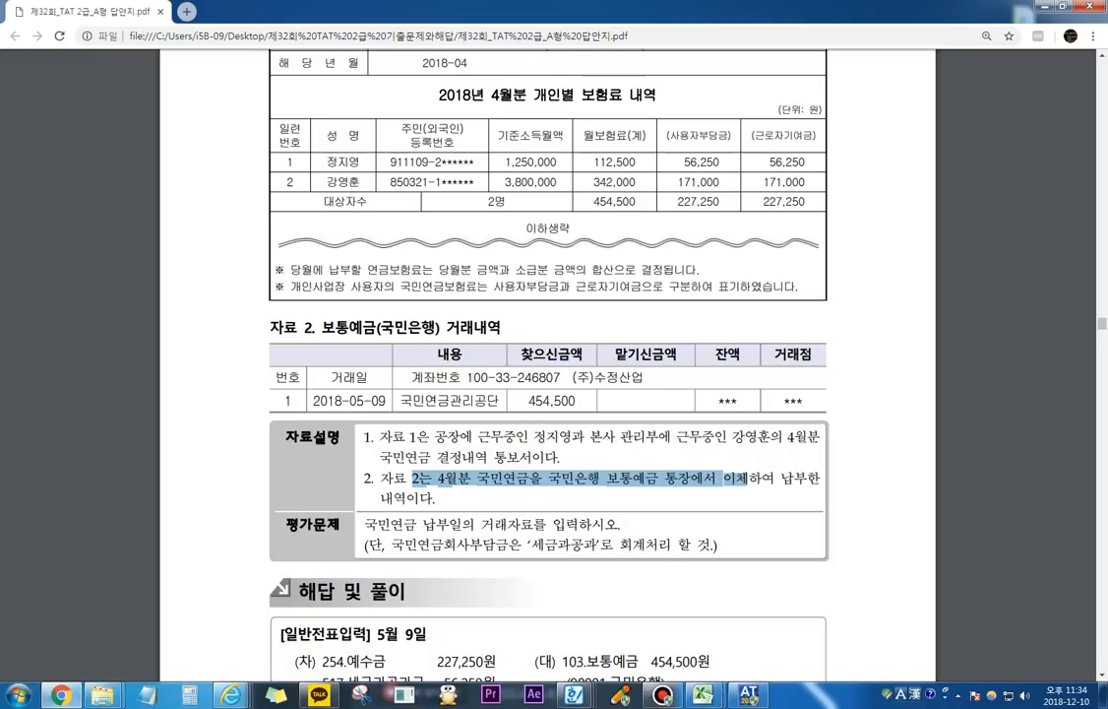
key(F2)
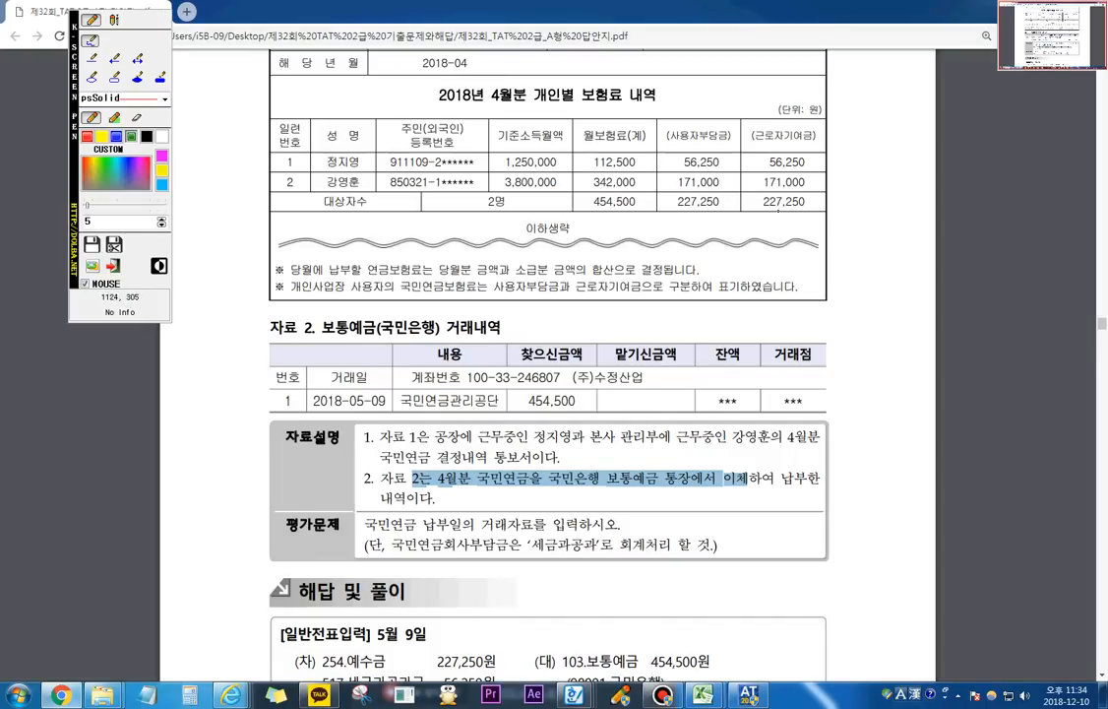
mouse_move(773, 210)
mouse_down()
mouse_move(757, 193)
mouse_move(804, 192)
mouse_move(807, 208)
mouse_move(774, 208)
mouse_up()
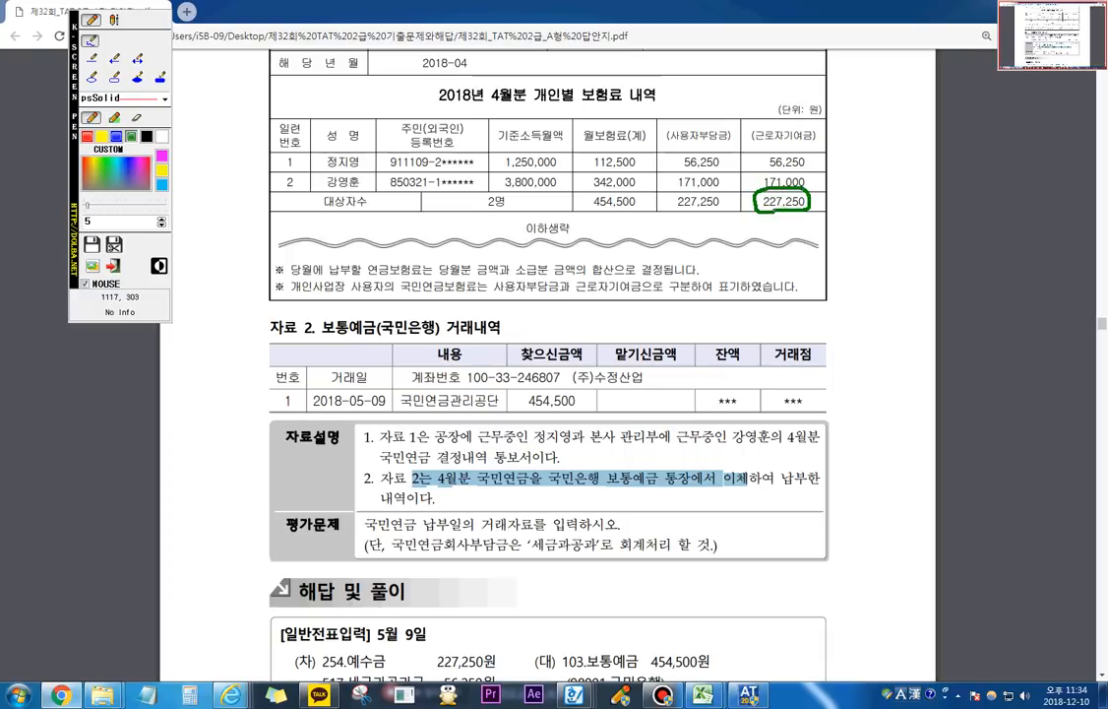
mouse_move(693, 209)
mouse_down()
mouse_move(668, 202)
mouse_move(705, 188)
mouse_move(723, 202)
mouse_up()
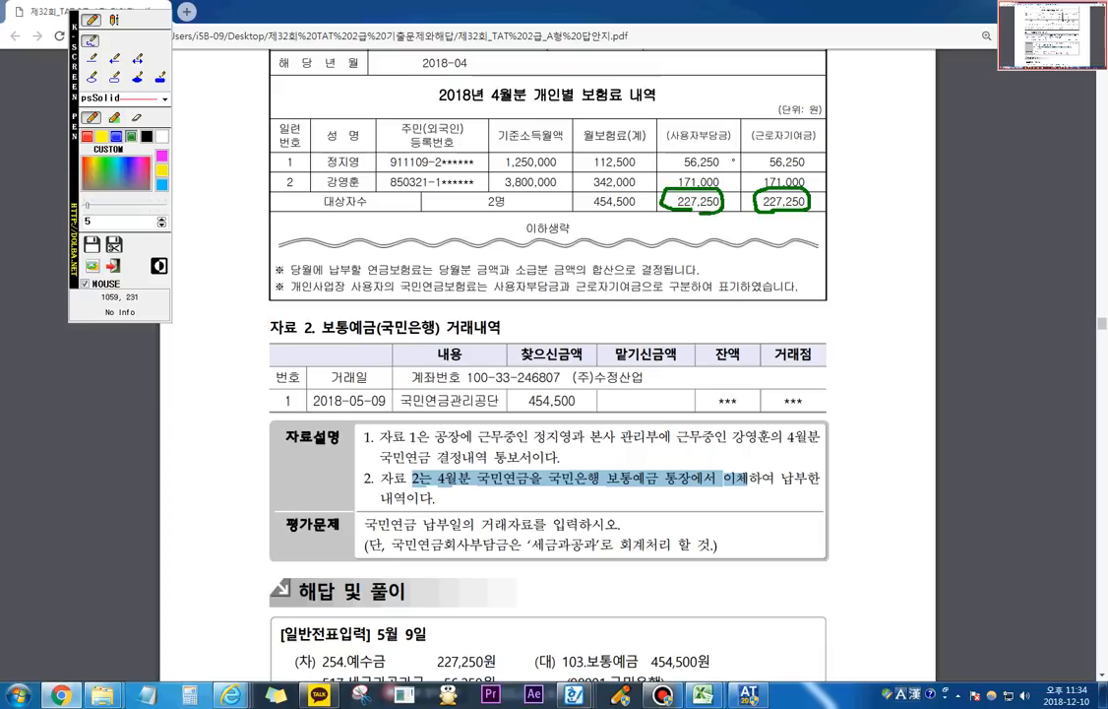
mouse_move(727, 158)
mouse_down()
mouse_move(725, 172)
mouse_move(740, 156)
mouse_move(754, 168)
mouse_move(748, 157)
mouse_move(724, 191)
mouse_move(754, 177)
mouse_move(723, 210)
mouse_move(743, 197)
mouse_up()
mouse_move(746, 198)
mouse_down()
mouse_move(701, 233)
mouse_move(783, 212)
mouse_move(681, 259)
mouse_move(608, 216)
mouse_move(612, 230)
mouse_move(610, 187)
mouse_move(618, 223)
mouse_up()
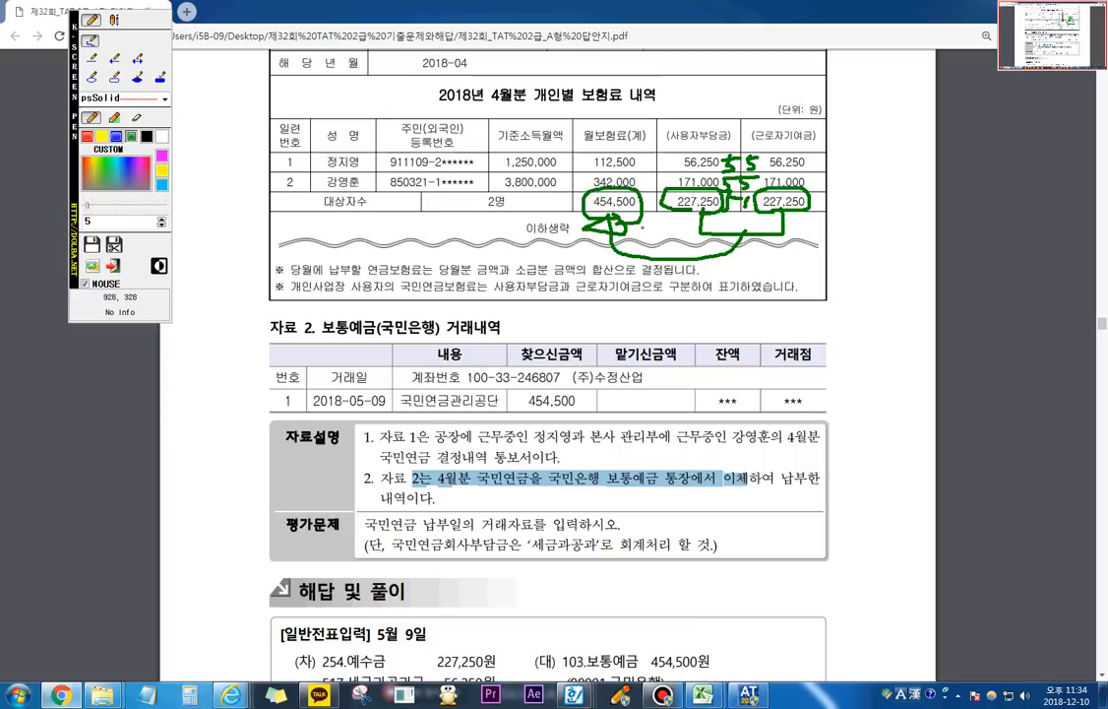
key(Escape)
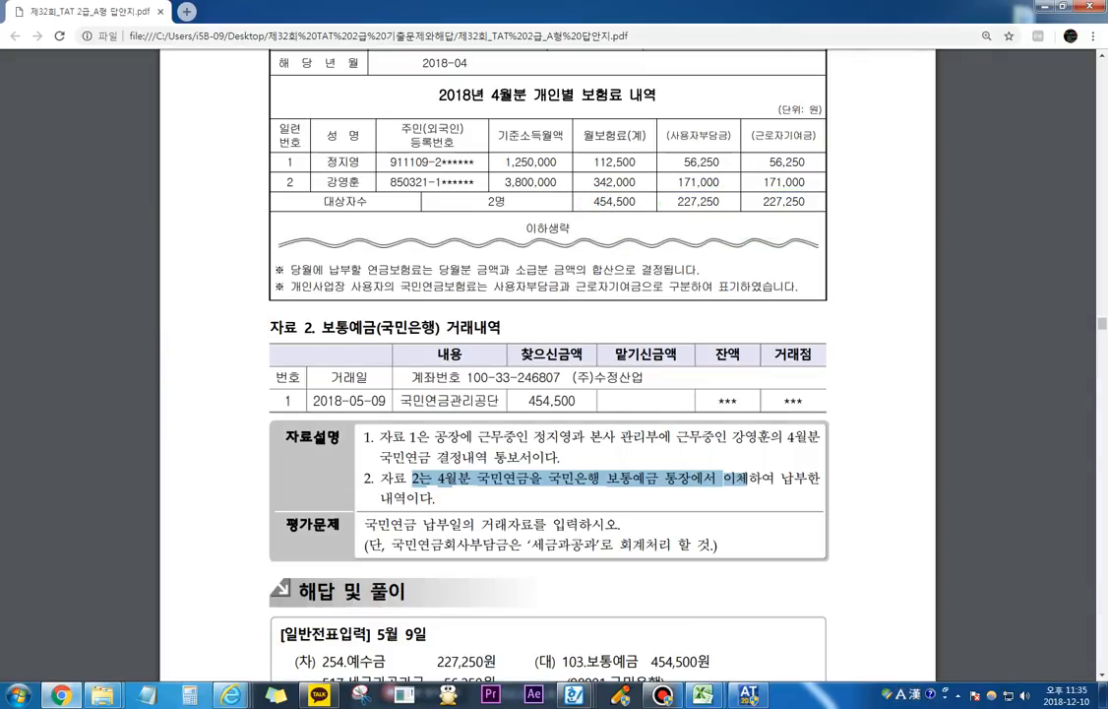
Step: Mark only the 근로자기여금 and 사용자부담금 totals in the table with the screen pen, and exit the pen
key(F2)
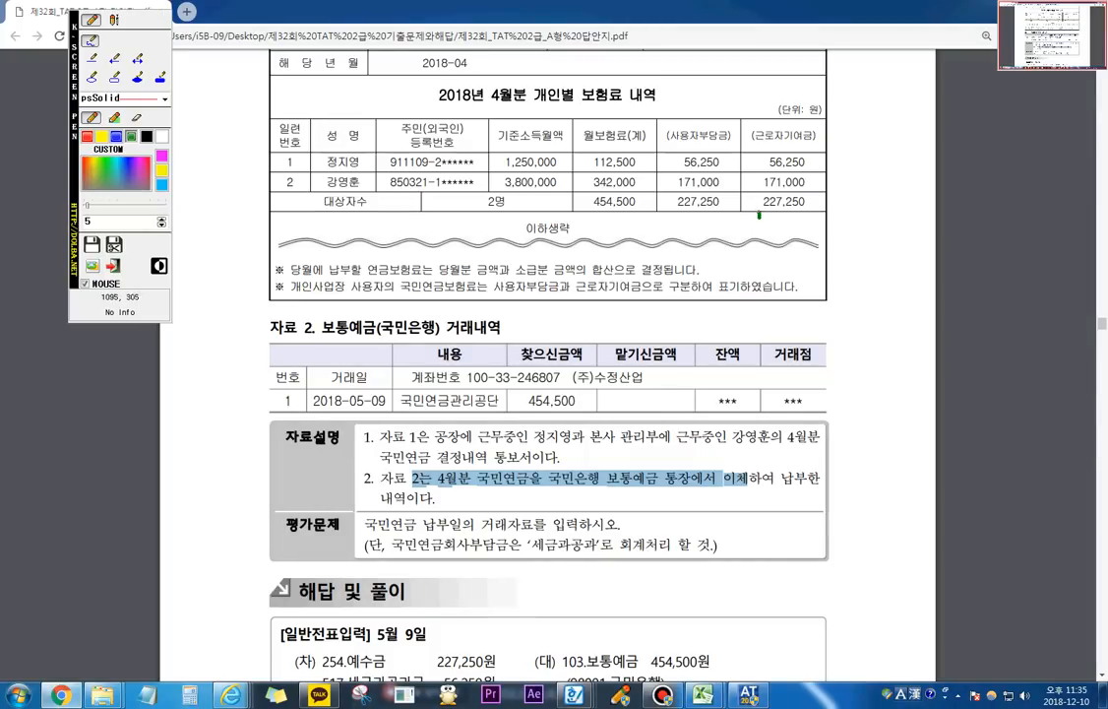
mouse_move(759, 215)
mouse_down()
mouse_move(767, 188)
mouse_move(808, 187)
mouse_move(807, 210)
mouse_move(764, 209)
mouse_up()
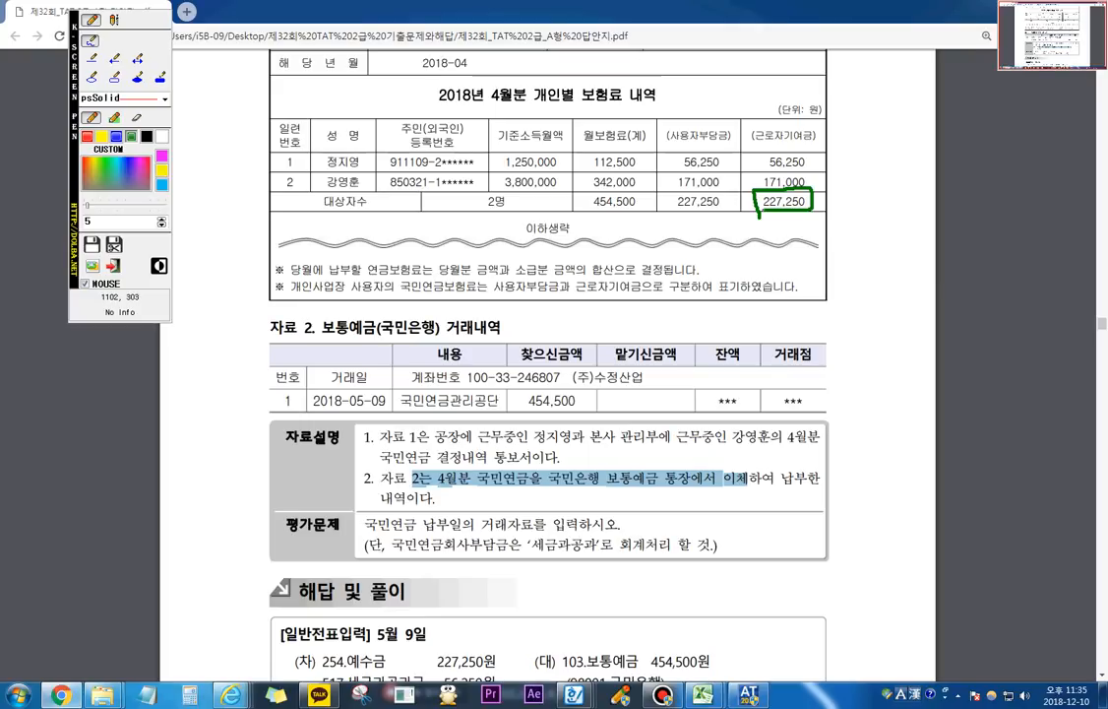
mouse_move(714, 214)
mouse_down()
mouse_move(677, 214)
mouse_move(671, 197)
mouse_move(715, 191)
mouse_move(717, 208)
mouse_up()
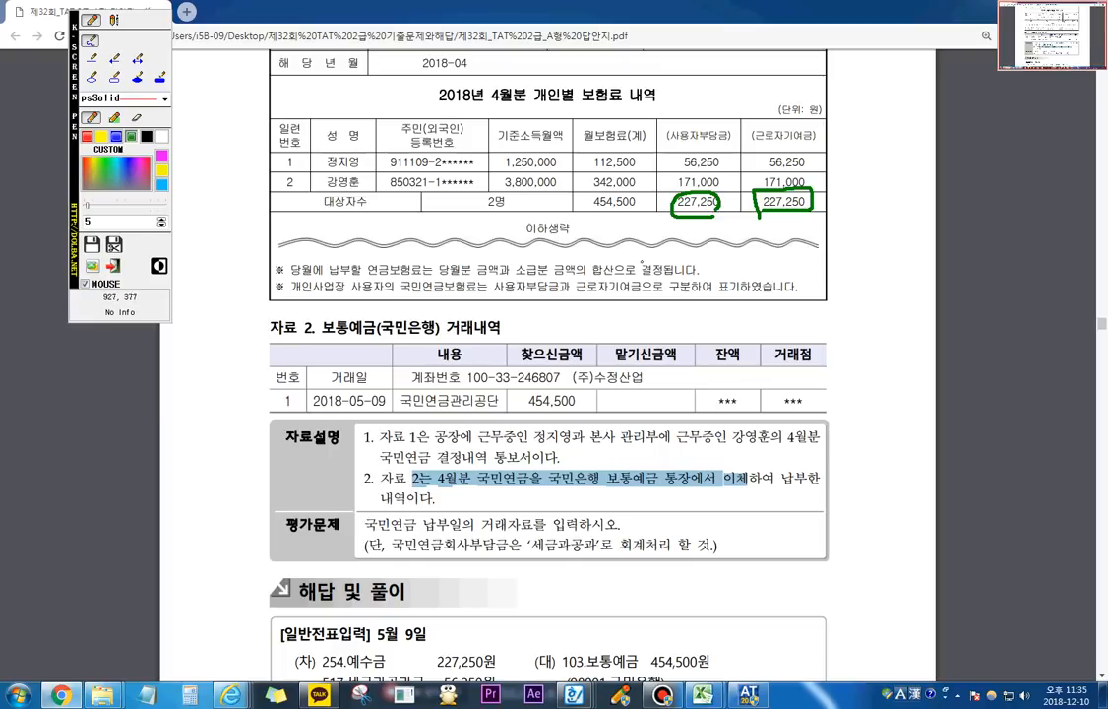
click(113, 265)
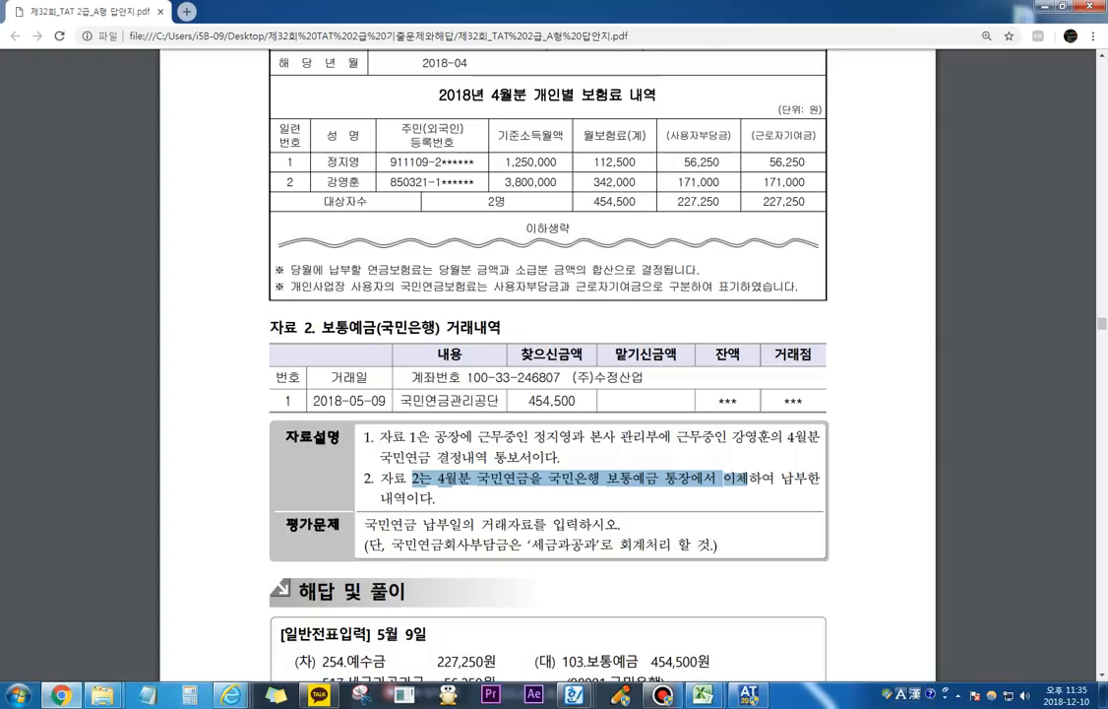
Step: Mark the '세금과공과' instruction in 평가문제 and the factory and head-office employees in 자료설명 with the screen pen, and clear the marks
key(F12)
mouse_move(396, 555)
mouse_down()
mouse_move(602, 560)
mouse_move(602, 536)
mouse_move(534, 536)
mouse_move(527, 558)
mouse_up()
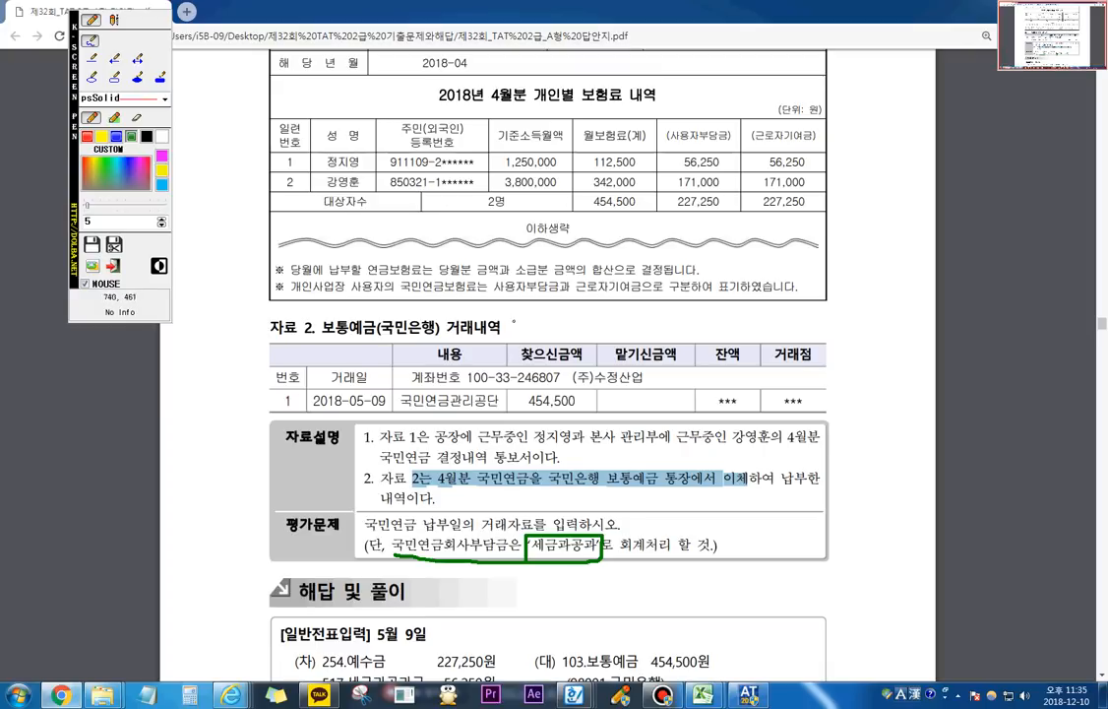
mouse_move(548, 443)
mouse_down()
mouse_move(654, 440)
mouse_move(566, 411)
mouse_move(528, 439)
mouse_move(571, 439)
mouse_up()
drag(733, 444, 799, 442)
click(377, 472)
mouse_move(346, 470)
mouse_down()
mouse_move(436, 462)
mouse_move(444, 439)
mouse_move(522, 438)
mouse_move(543, 414)
mouse_up()
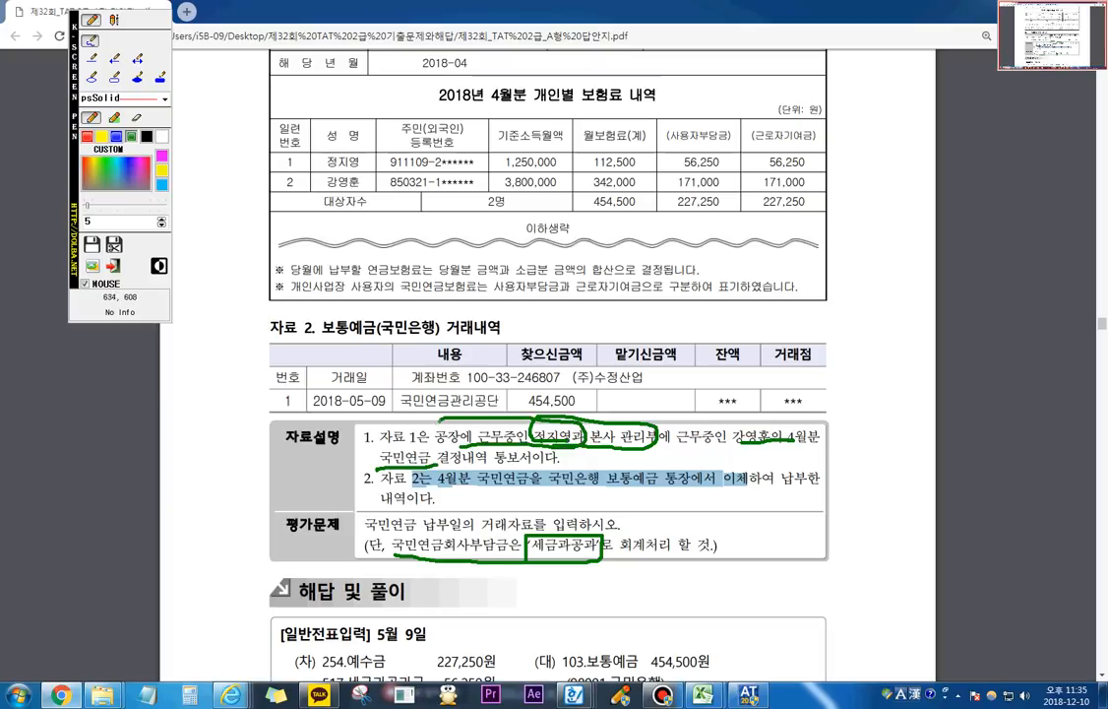
drag(437, 442, 531, 425)
mouse_move(591, 449)
mouse_down()
mouse_move(588, 431)
mouse_move(694, 417)
mouse_move(778, 429)
mouse_move(624, 445)
mouse_up()
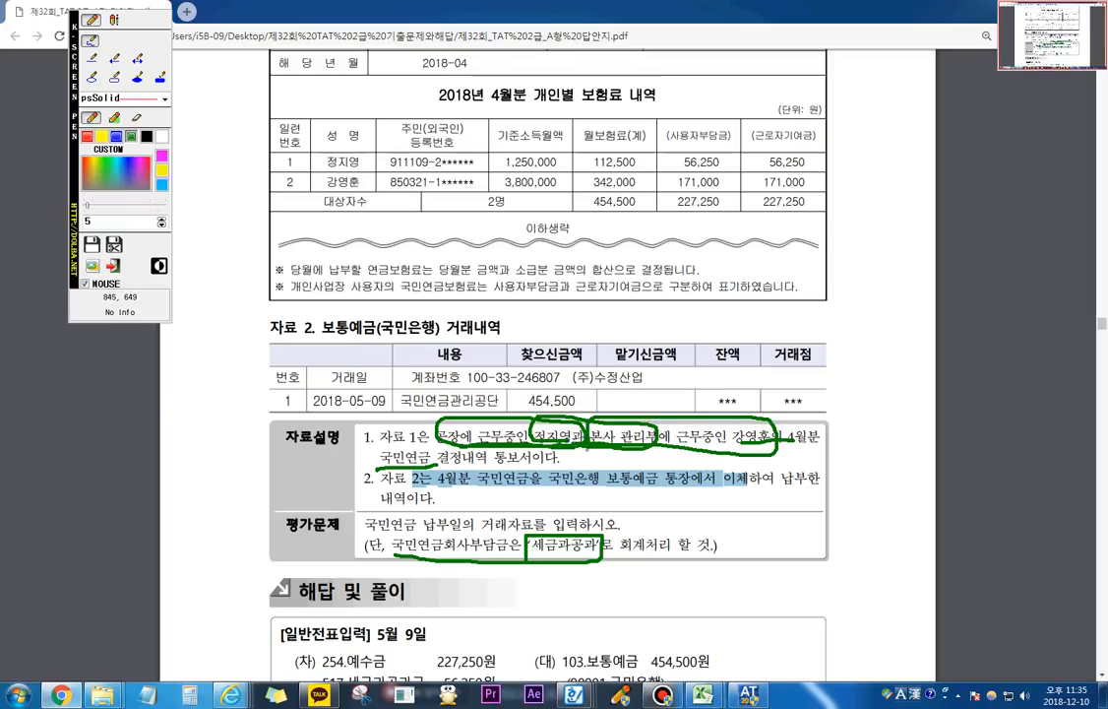
key(Escape)
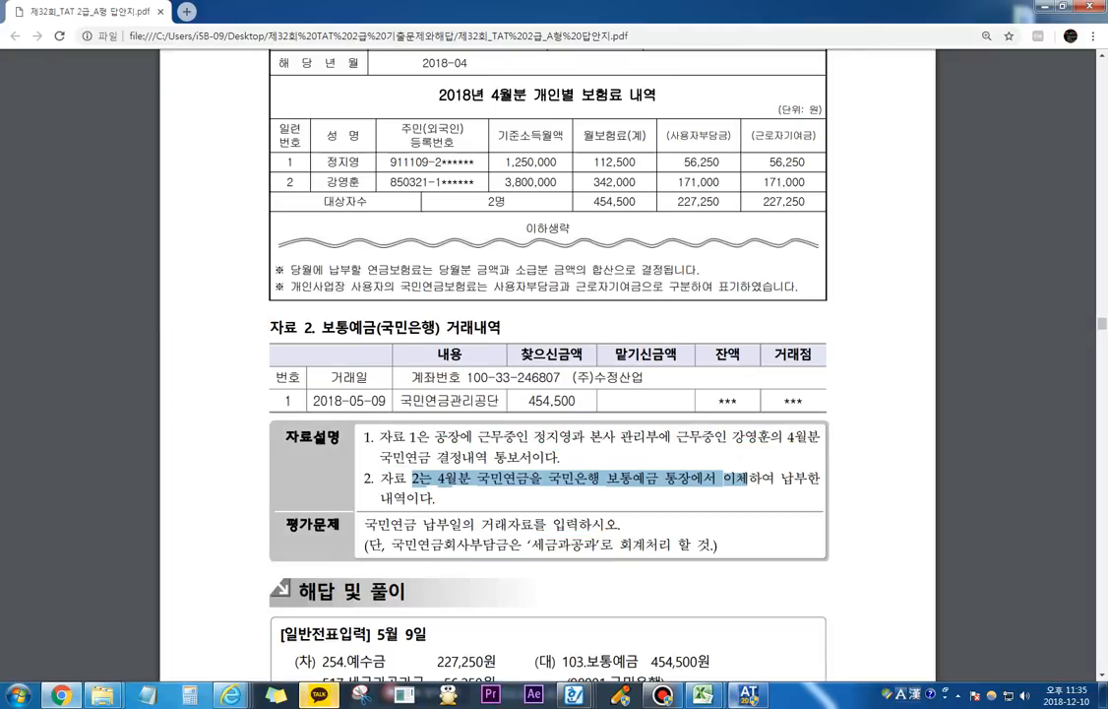
Step: Switch to the accounting program, go to 일반전표입력, and set the voucher date to May 9, 2018
key(alt+Tab)
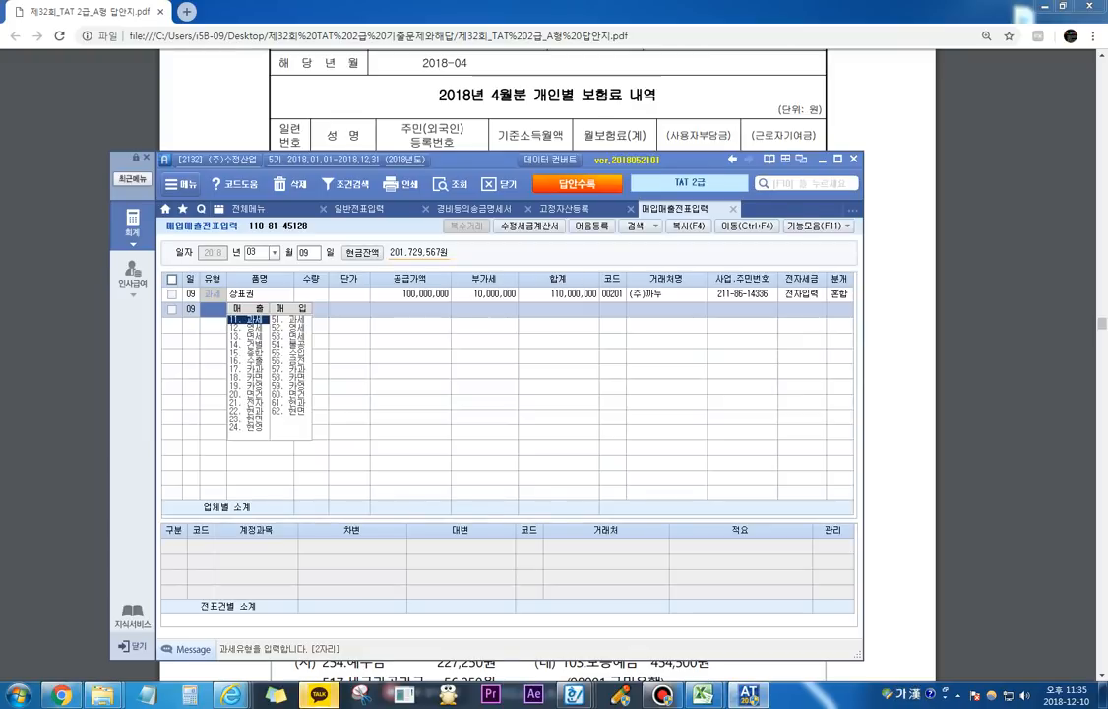
key(ctrl+Tab)
text(0)
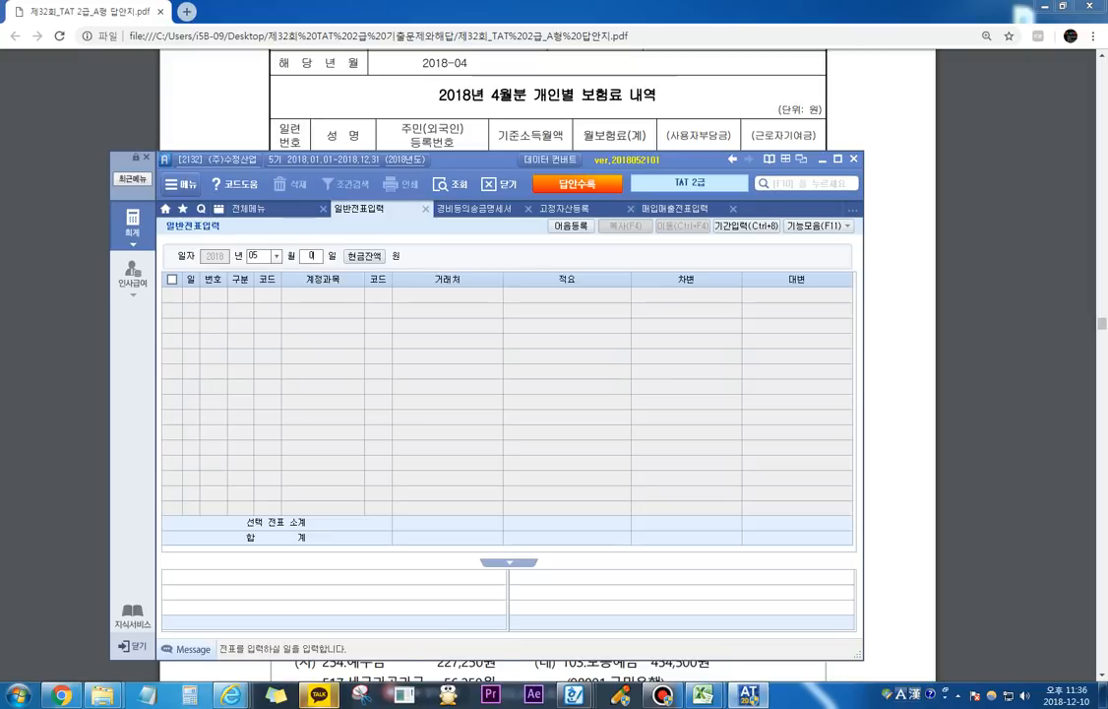
text(9)
key(Return)
Step: Add a 대변 line for account 103 보통예금 with 거래처 98001 국민은행 and an amount of 454,500
text(4)
key(Return)
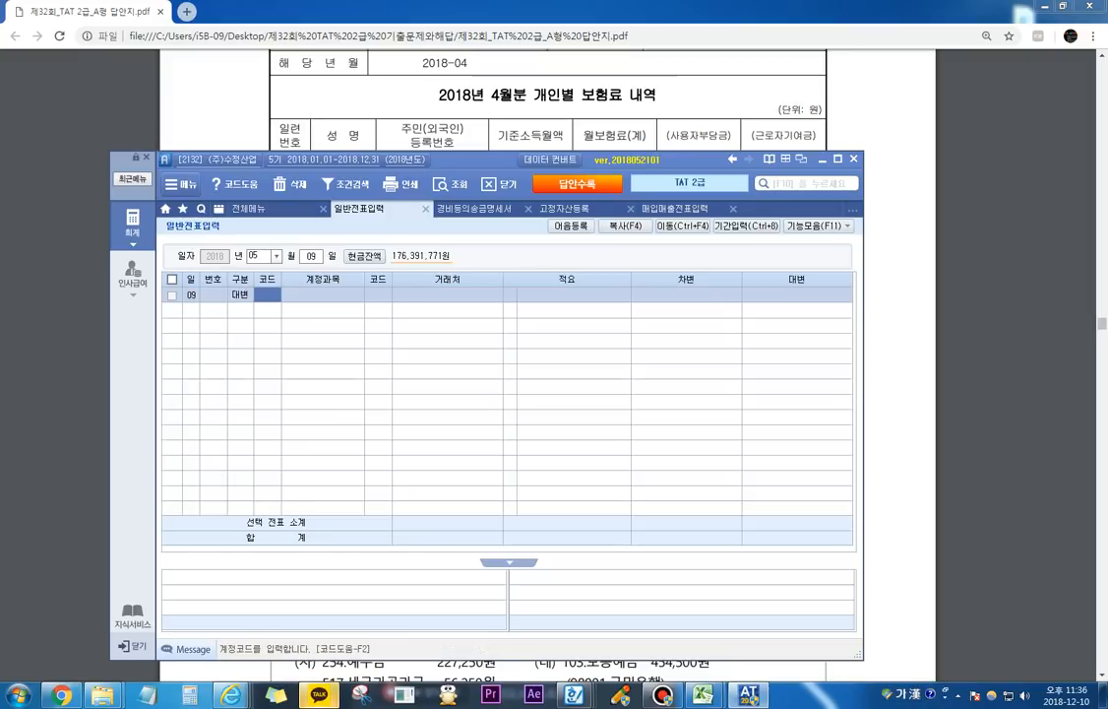
text(103)
key(Return)
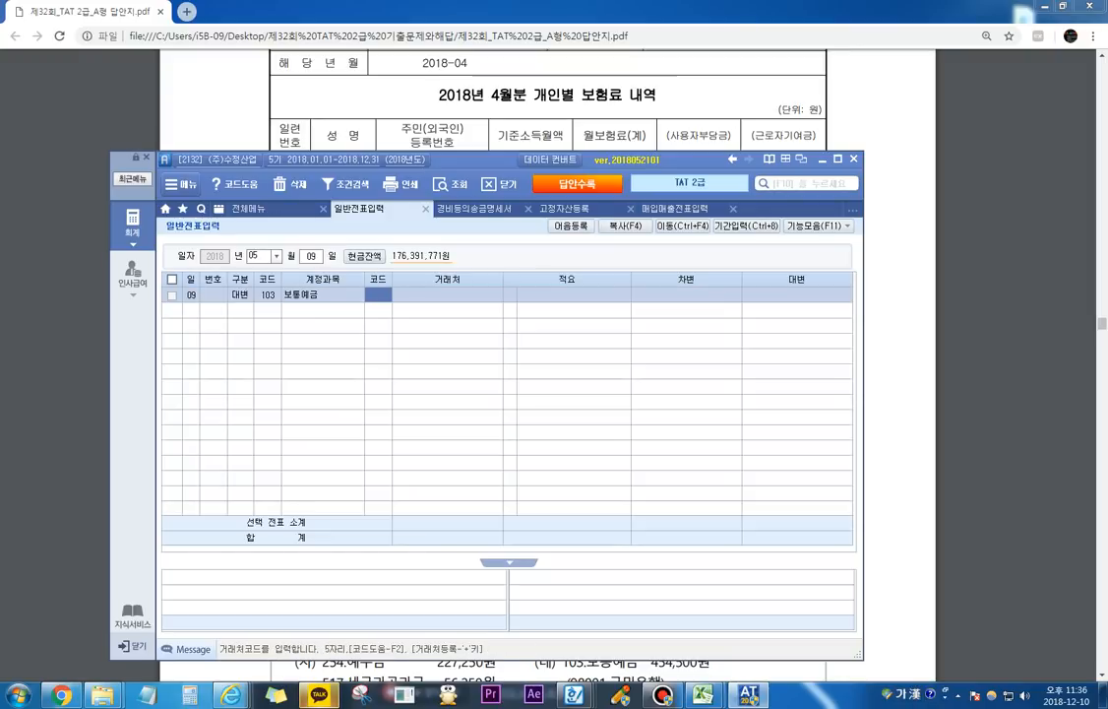
text(국민)
key(Return)
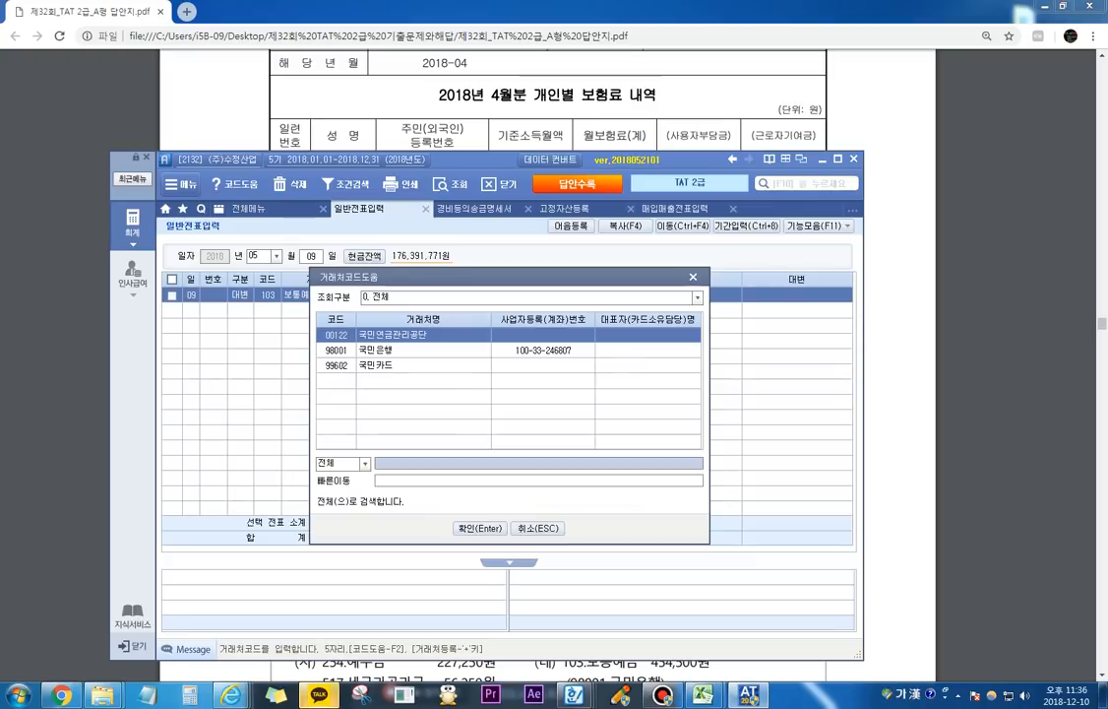
key(Down)
key(Return)
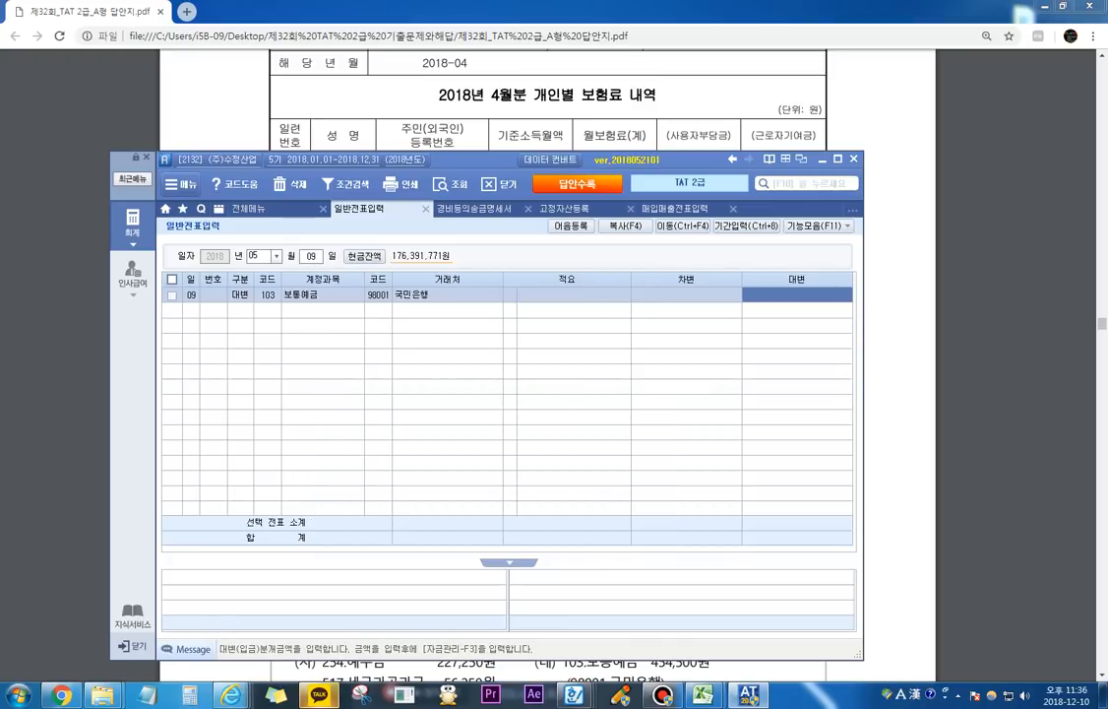
text(454500)
key(Return)
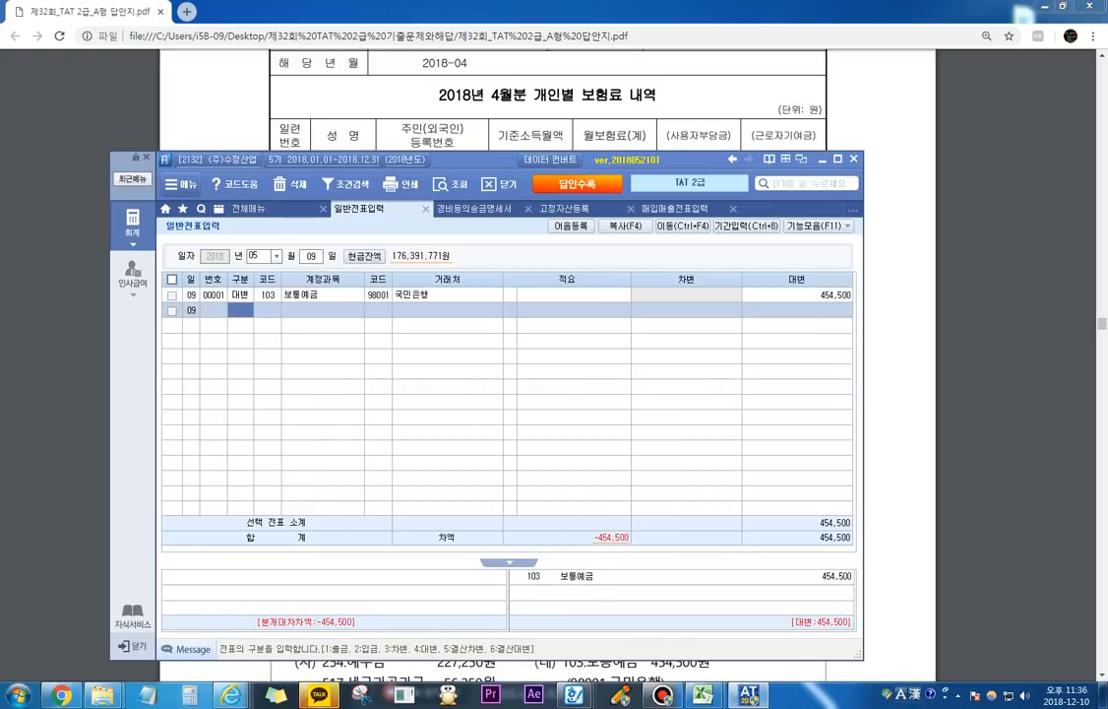
Step: Add a 차변 line for account 254 예수금 with an amount of 227,250
text(3)
key(Hangul)
text(예)
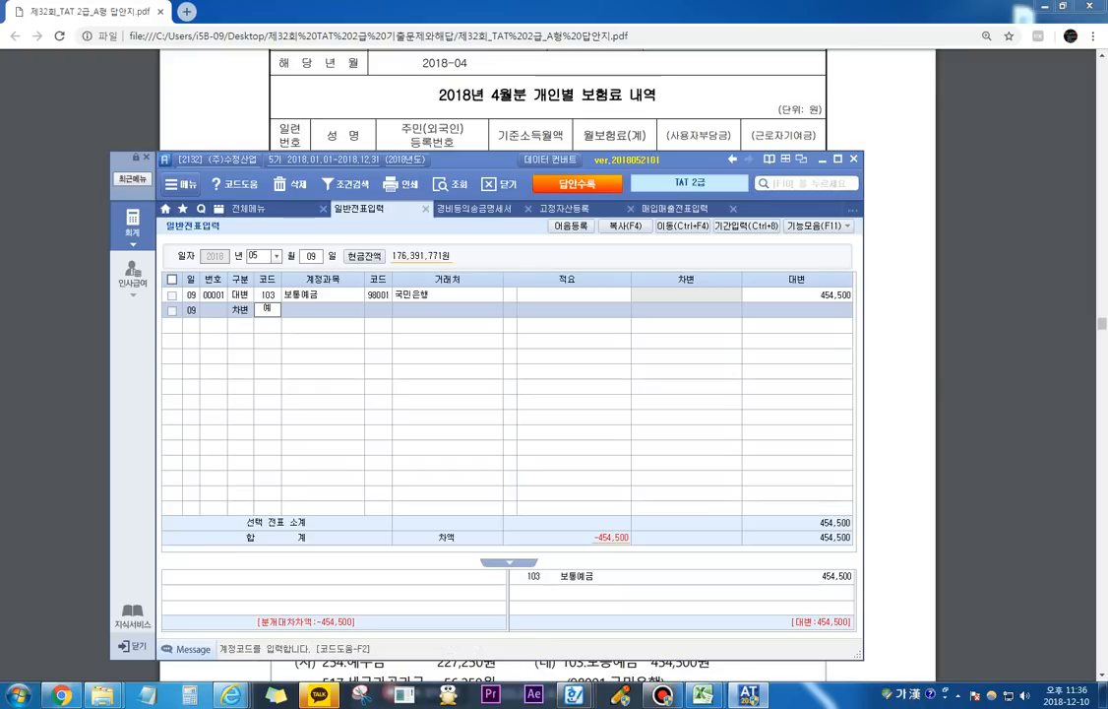
text(수)
key(Return)
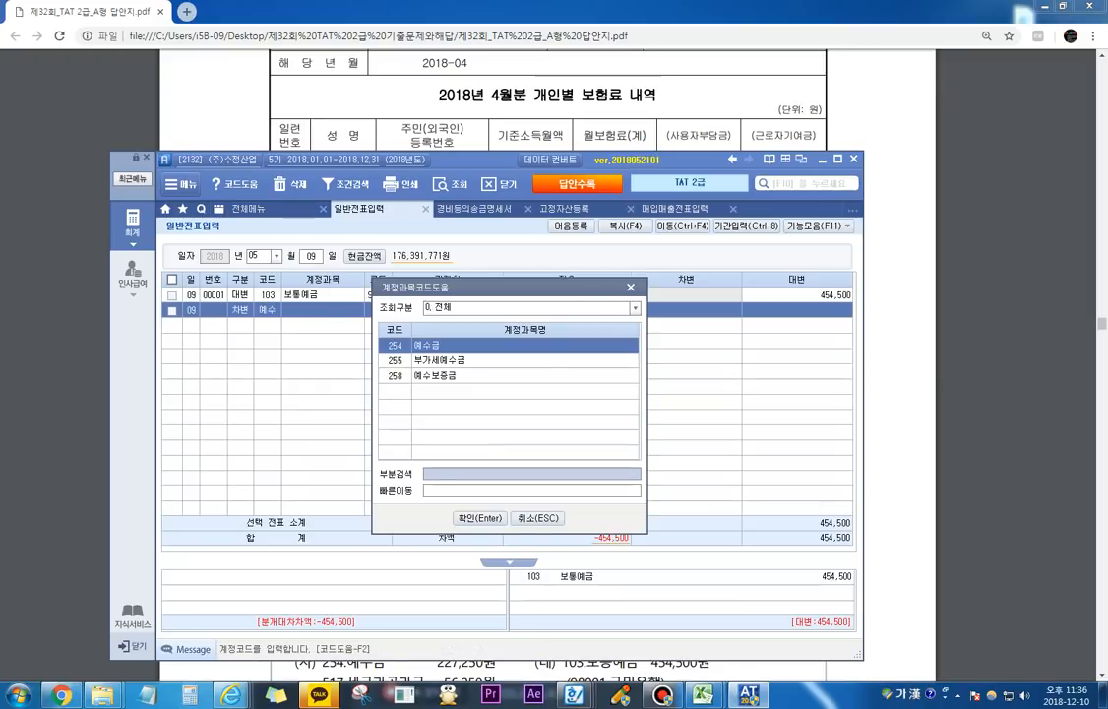
key(Return)
key(Return)
key(Return)
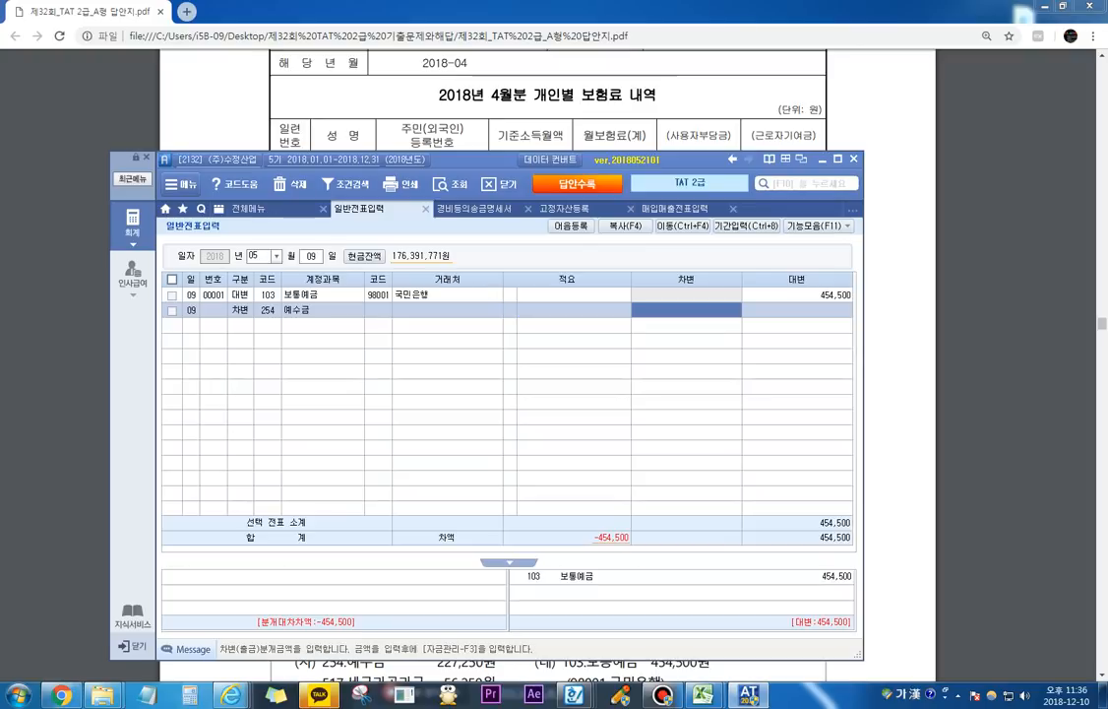
text(22)
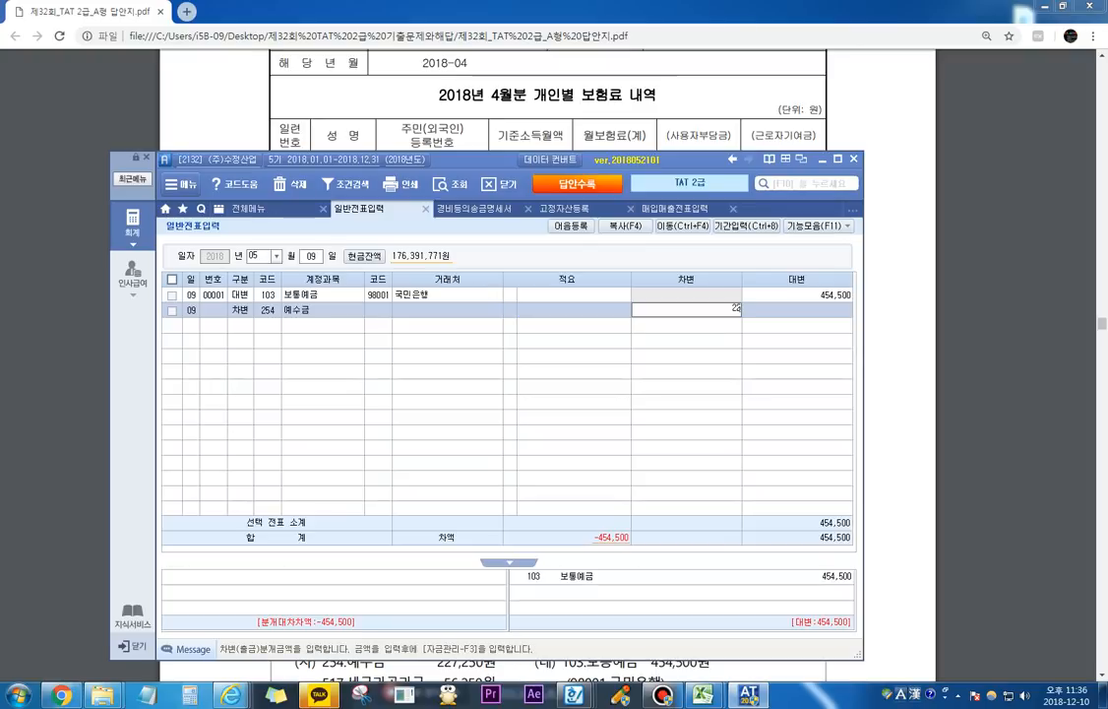
text(7,250)
key(Return)
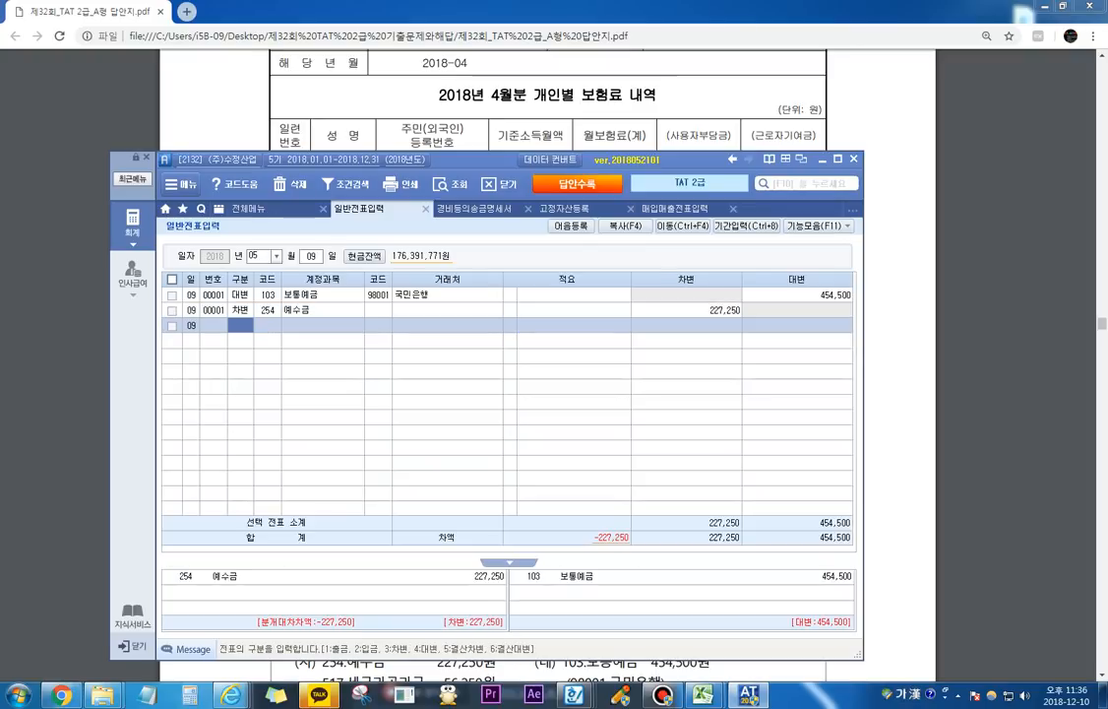
Step: Add a 차변 line for account 517 세금과공과금 with an amount of 56,250
text(3)
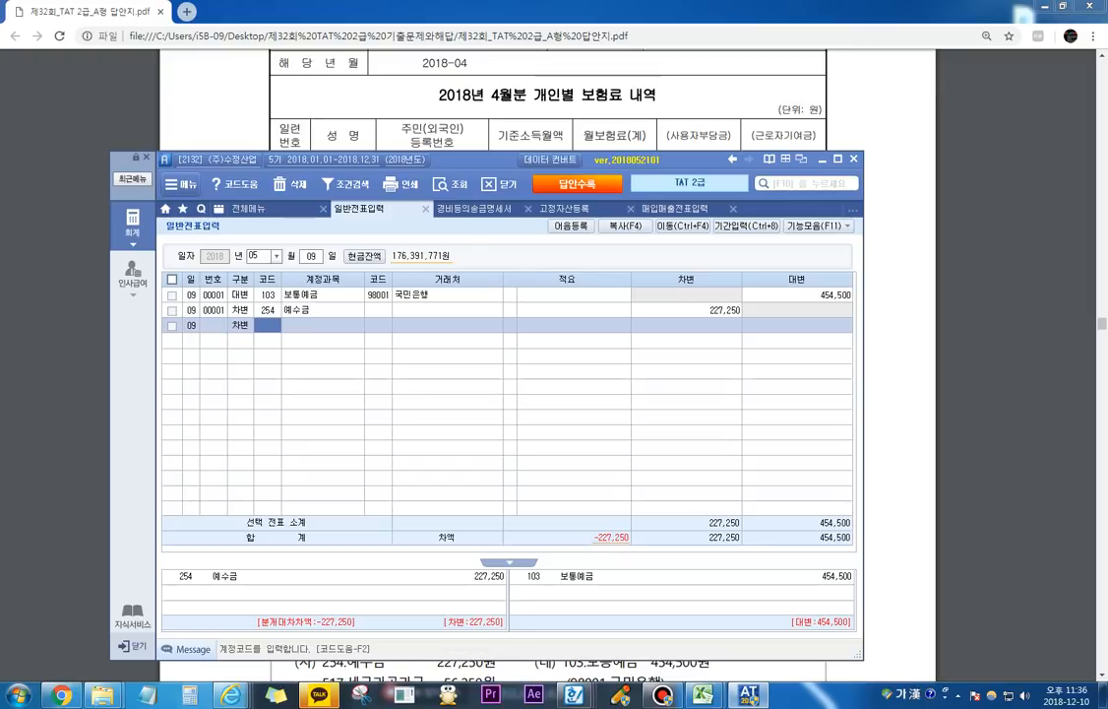
text(세금)
key(Return)
key(Down)
key(Down)
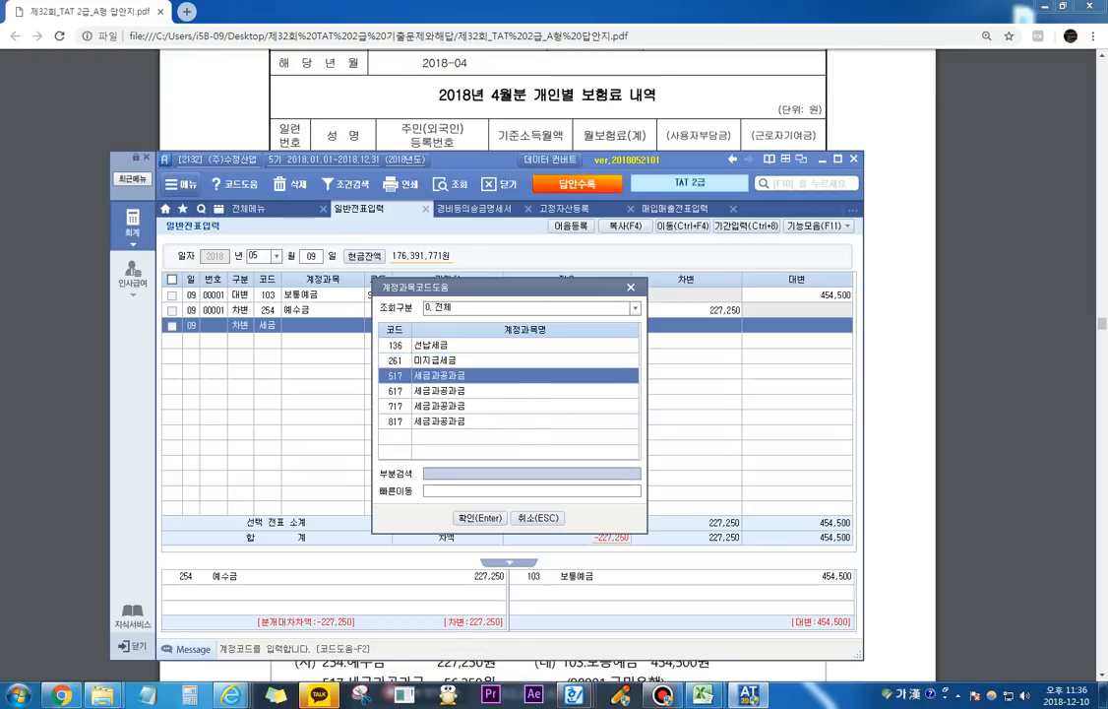
key(Return)
key(Return)
key(Return)
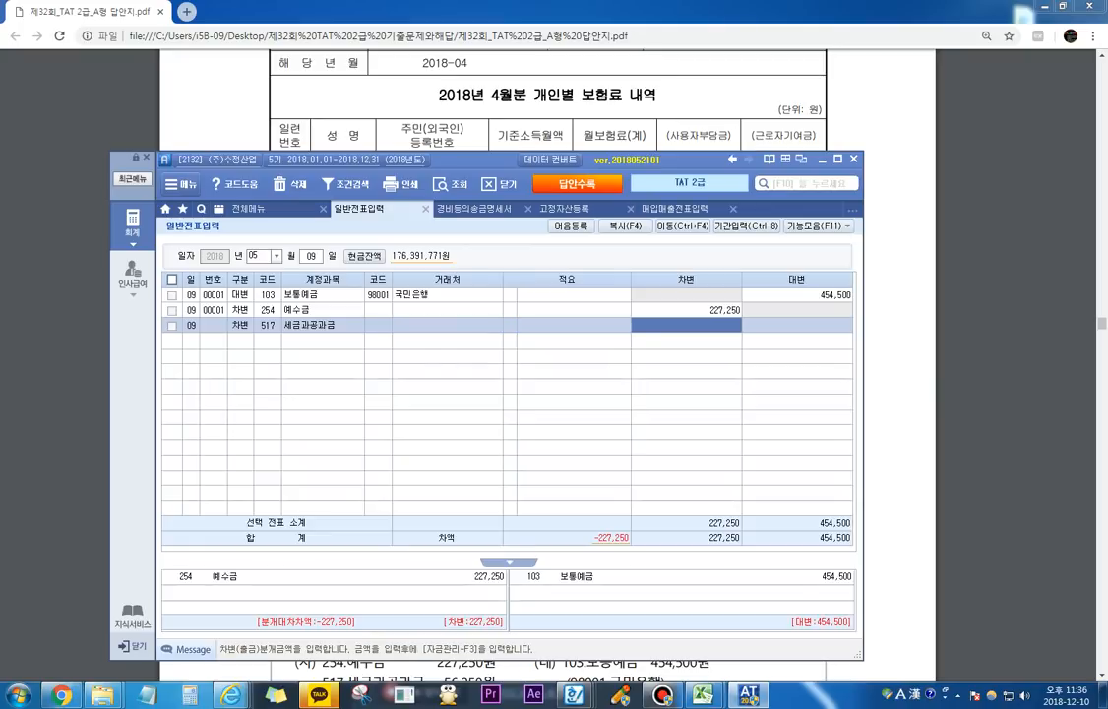
text(56250)
Step: Add a 차변 line for account 817 세금과공과금 with an amount of 171,000, and select the completed voucher
key(Return)
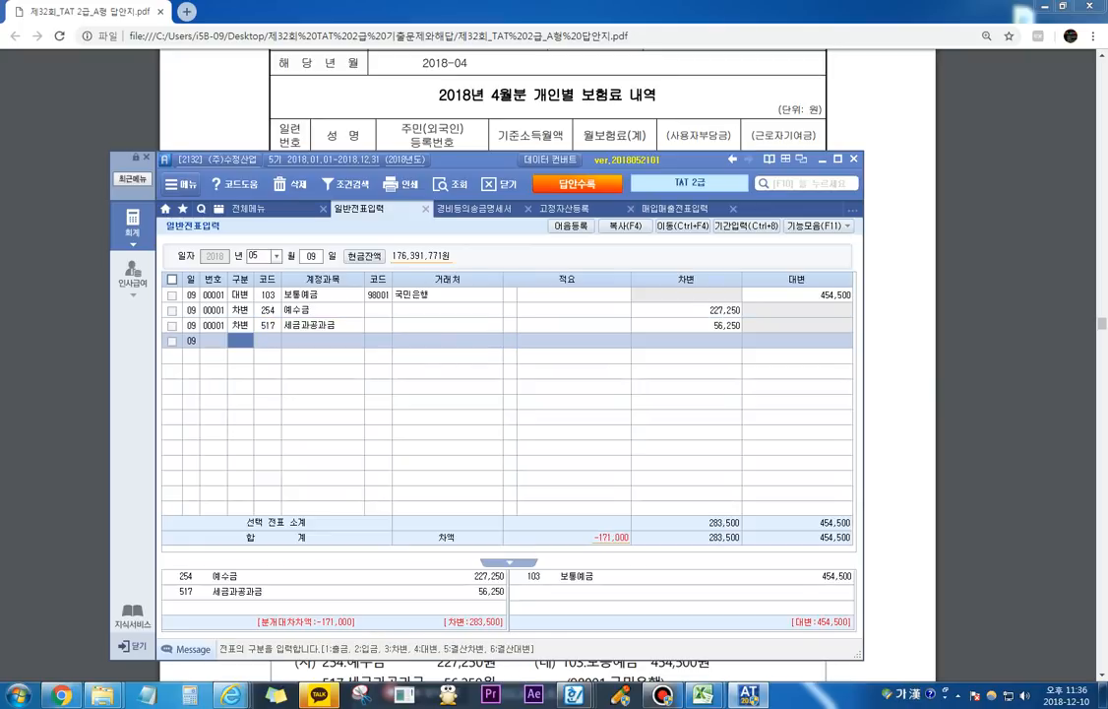
text(3)
key(Return)
text(세금)
key(Return)
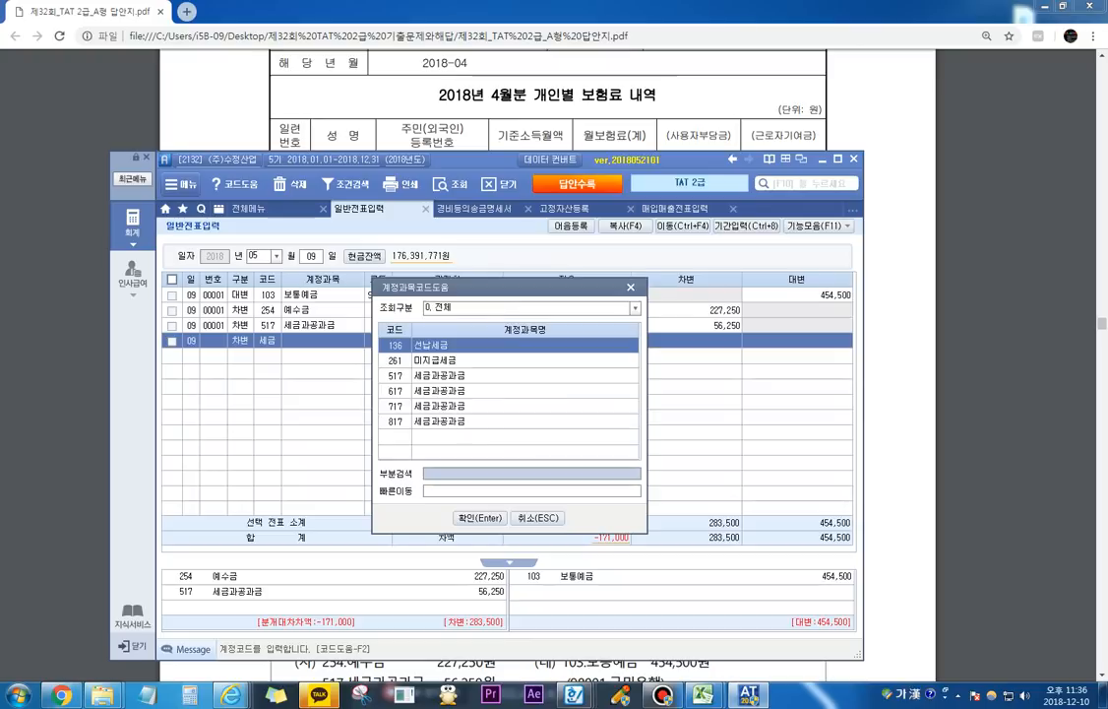
key(Down)
key(Down)
key(Down)
key(Down)
key(Down)
key(Return)
key(Return)
key(Return)
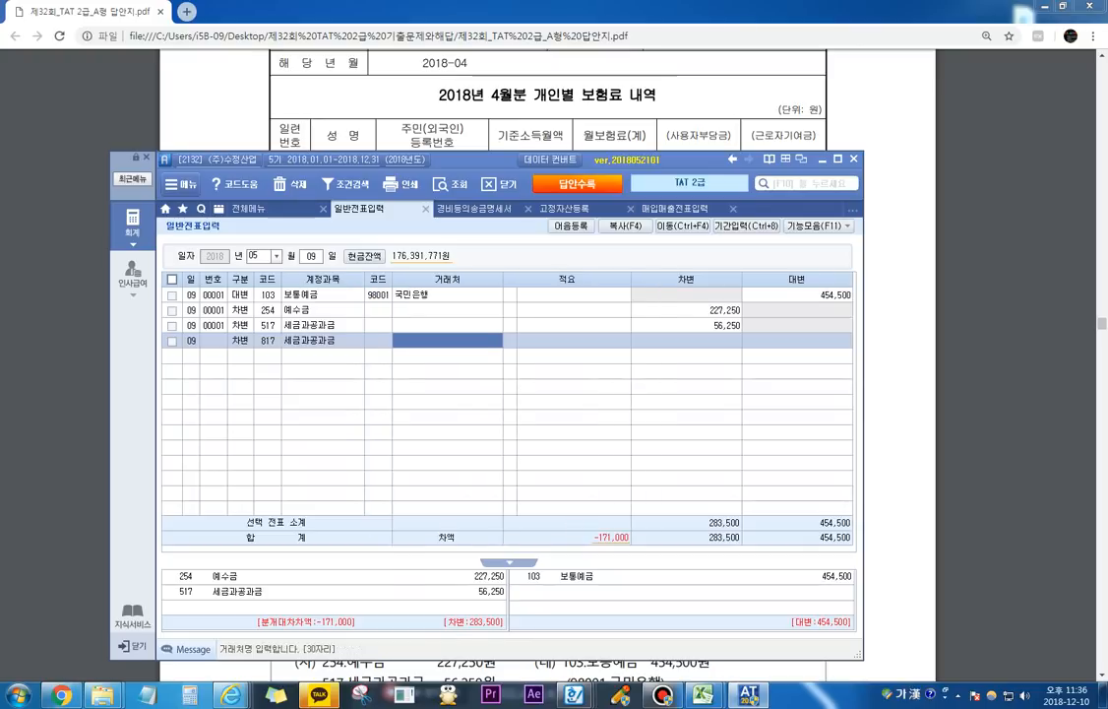
key(Hangul)
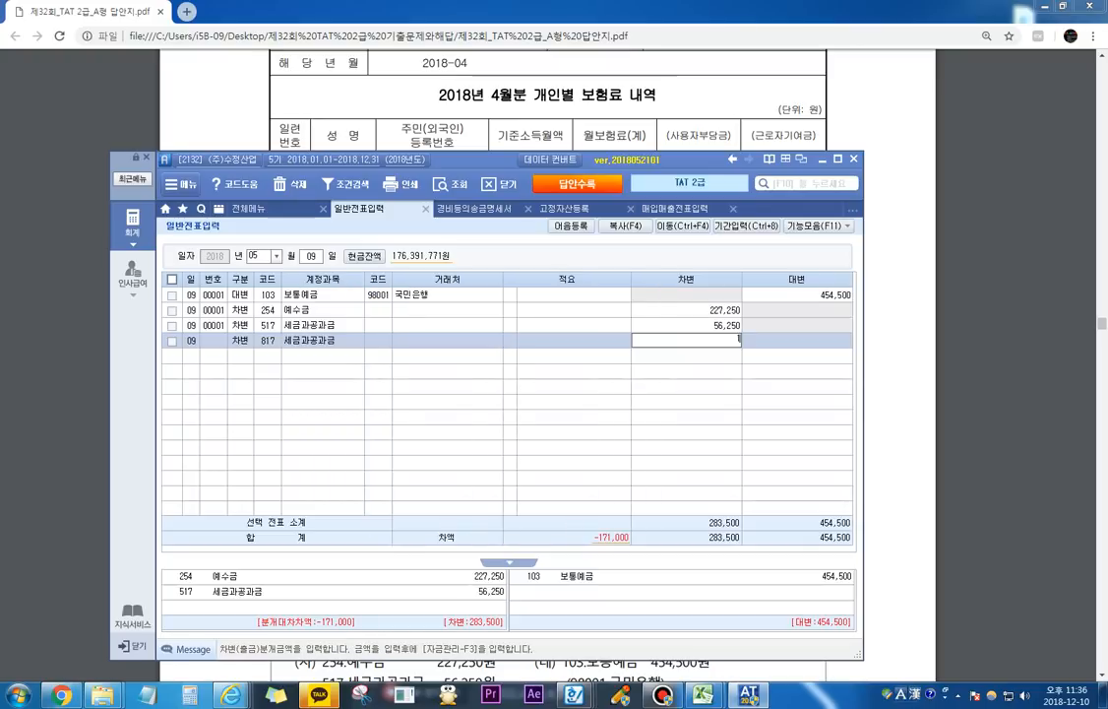
text(171000)
key(Return)
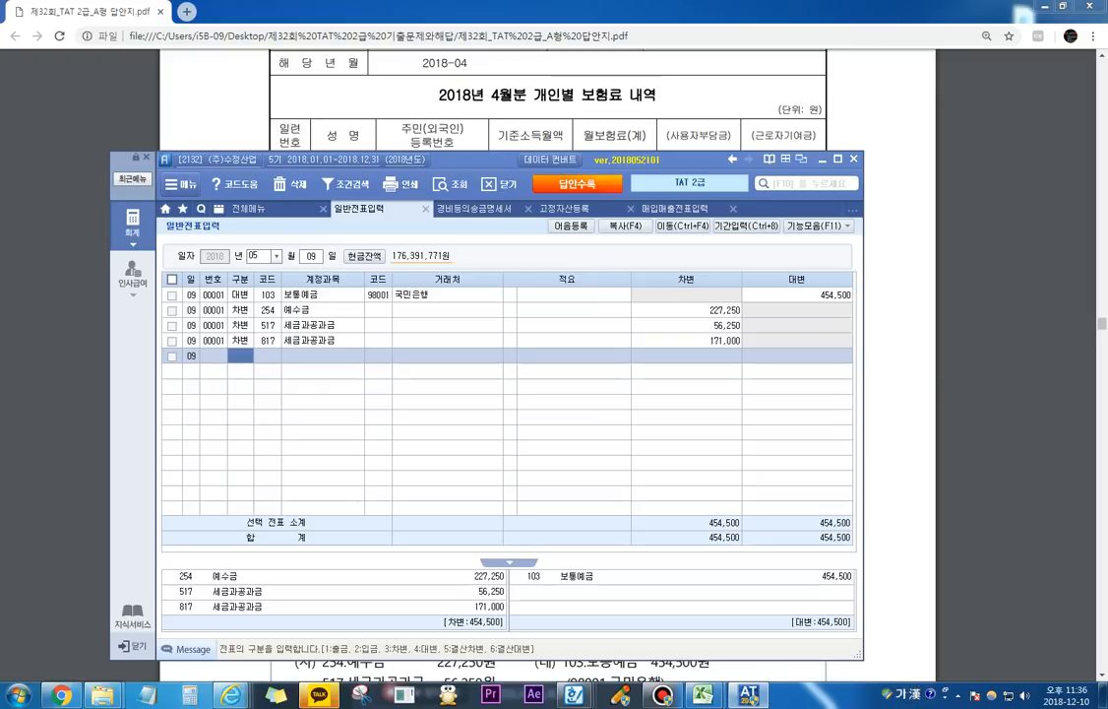
click(240, 326)
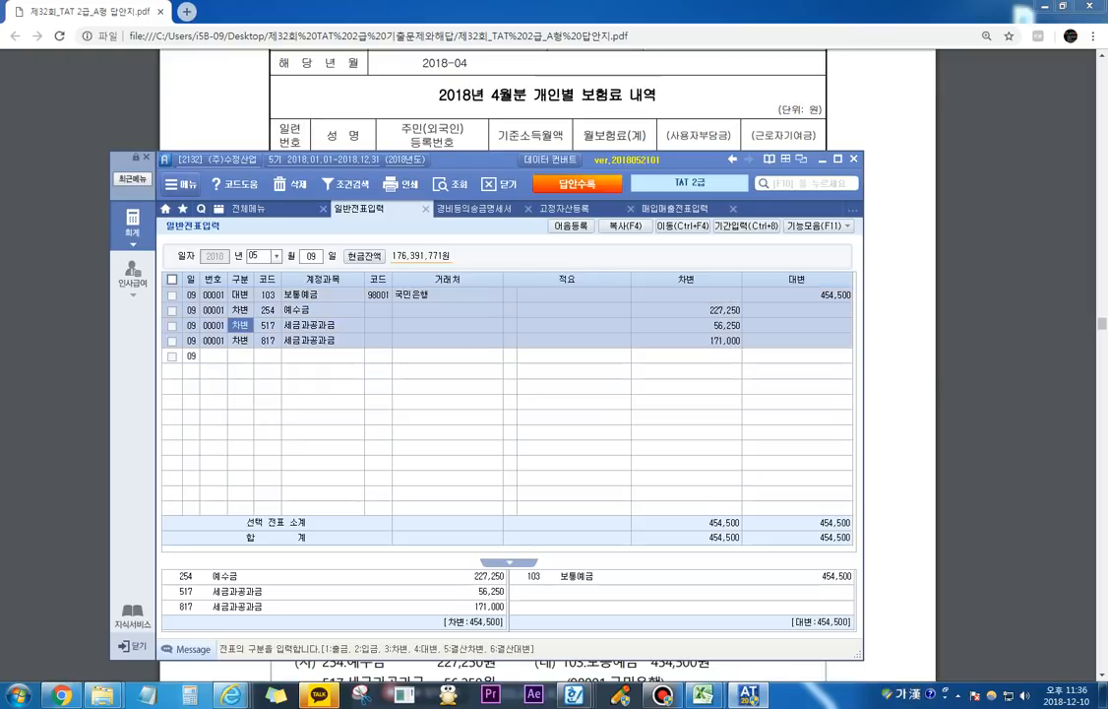
Step: Go to question 4's 이사회의사록 in the exam PDF and underline the 45,000,000원 배당금총액 with the screen pen
drag(480, 159, 491, 203)
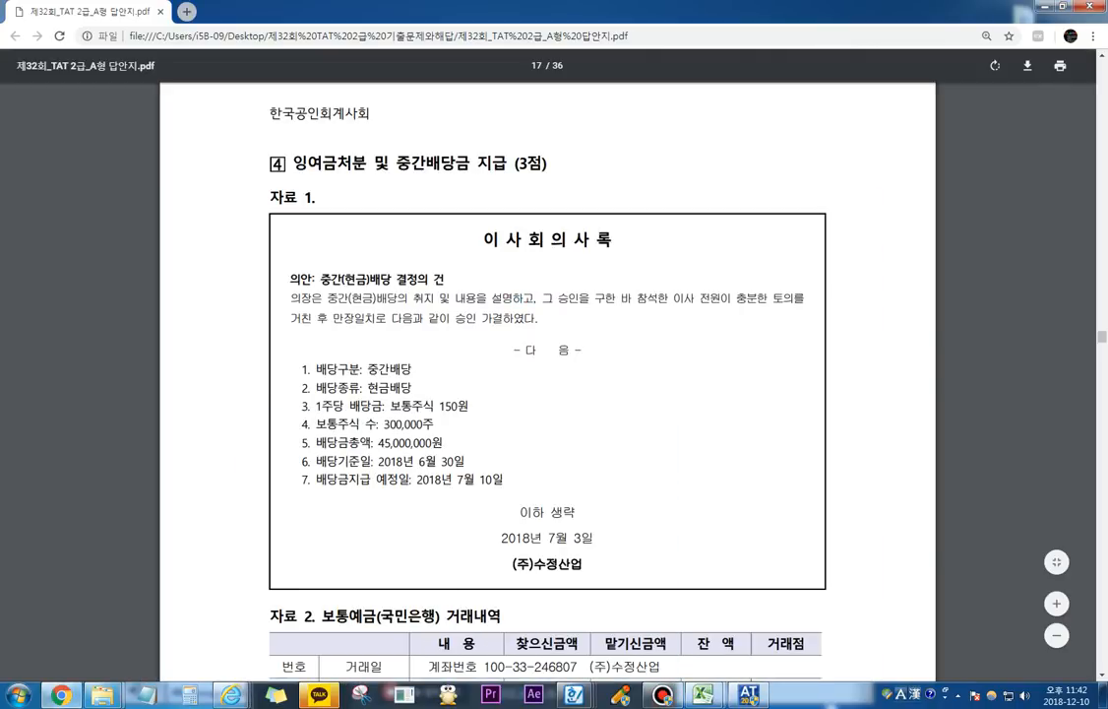
scroll(547, 394, down, 3)
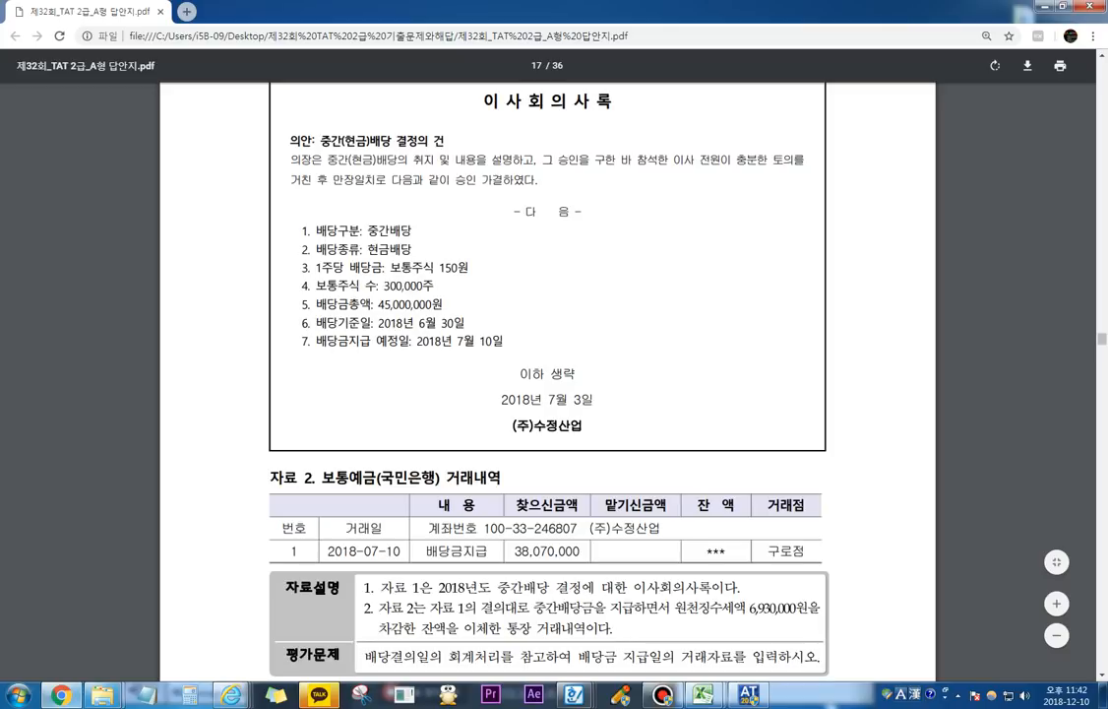
key(F12)
drag(377, 311, 439, 306)
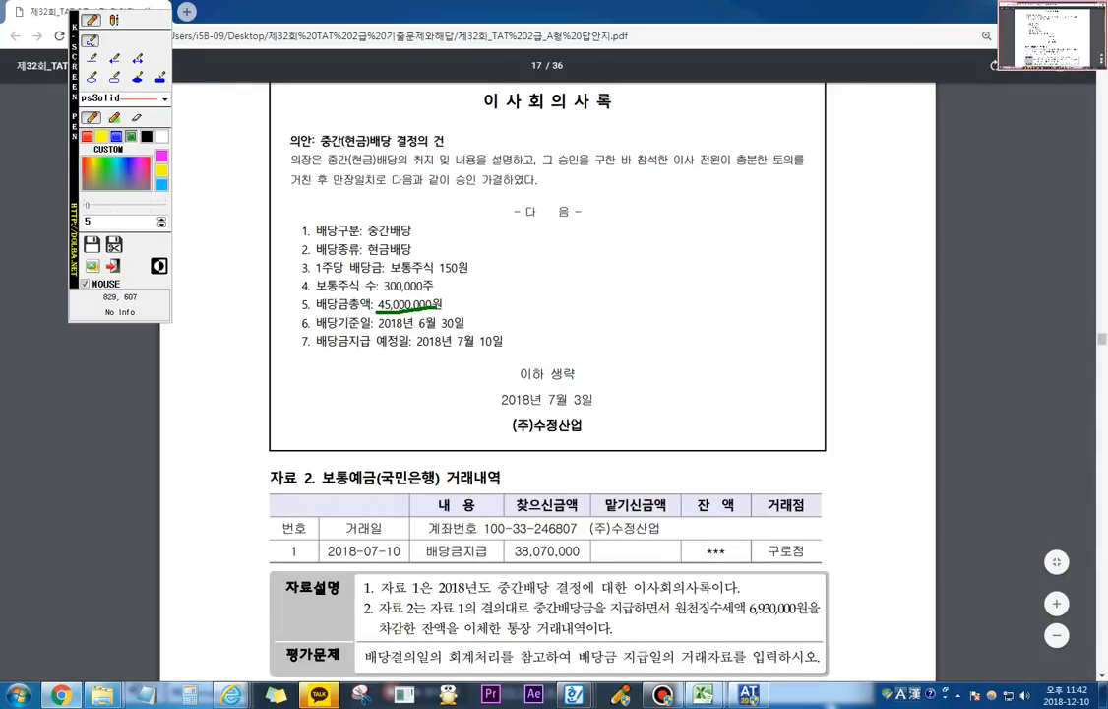
Step: Add the text annotations 배당결의일 and 배당지급일 beside the dividend details, one below the other
click(518, 256)
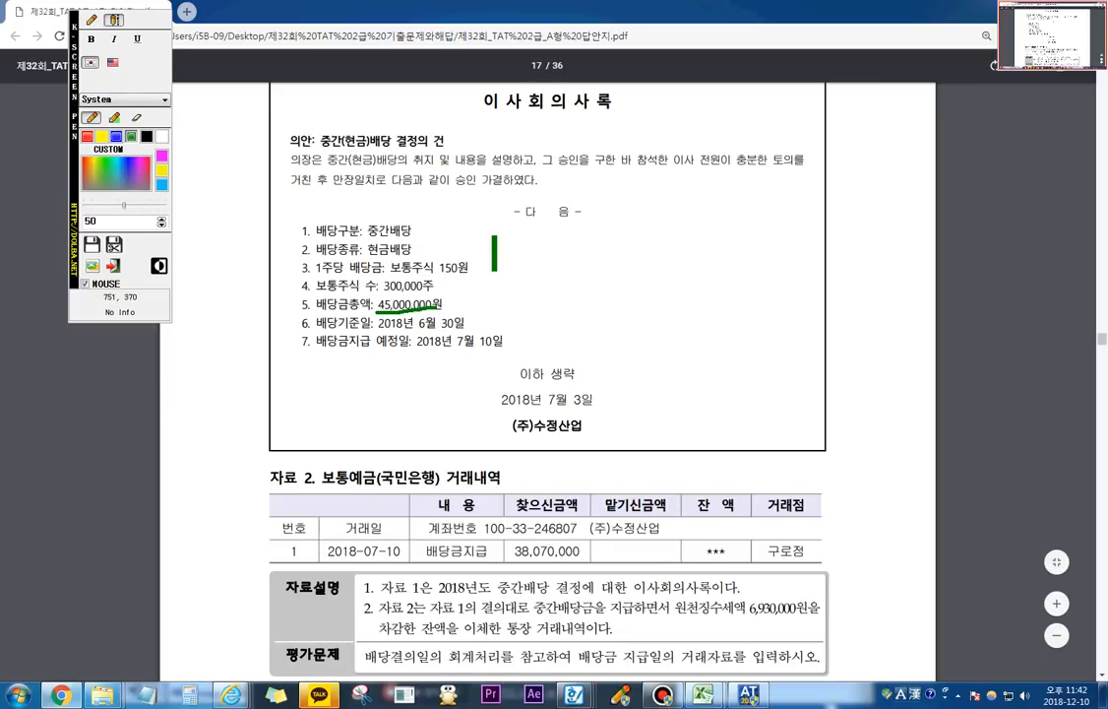
text(배당결)
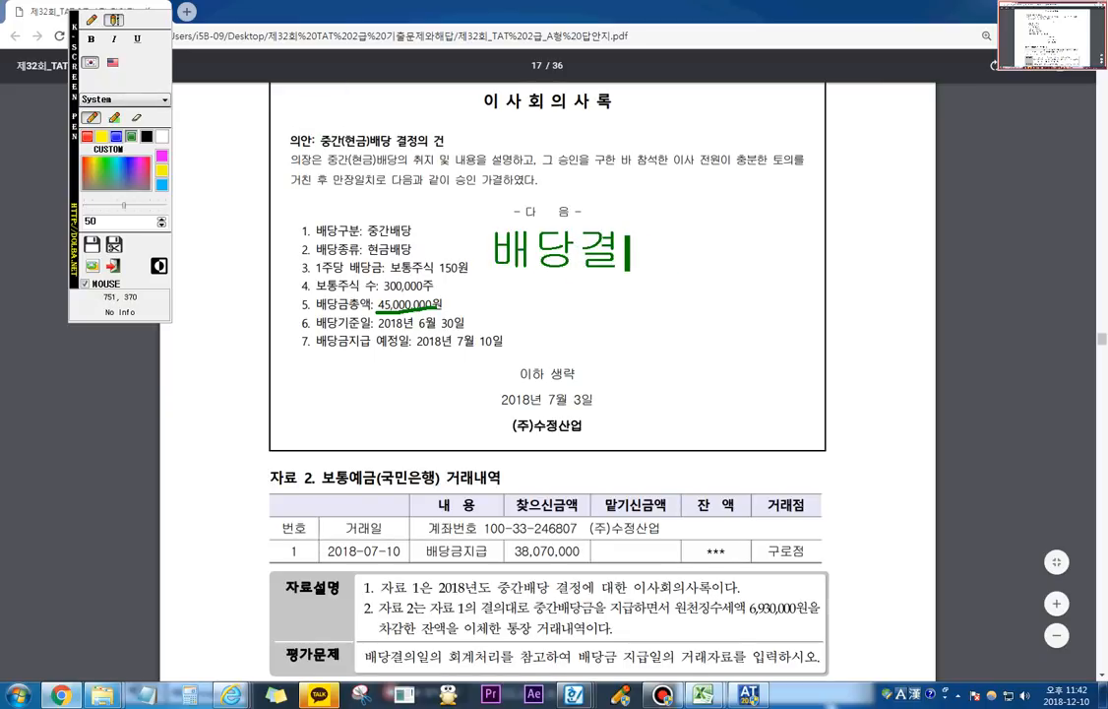
text(의일)
key(Return)
key(Return)
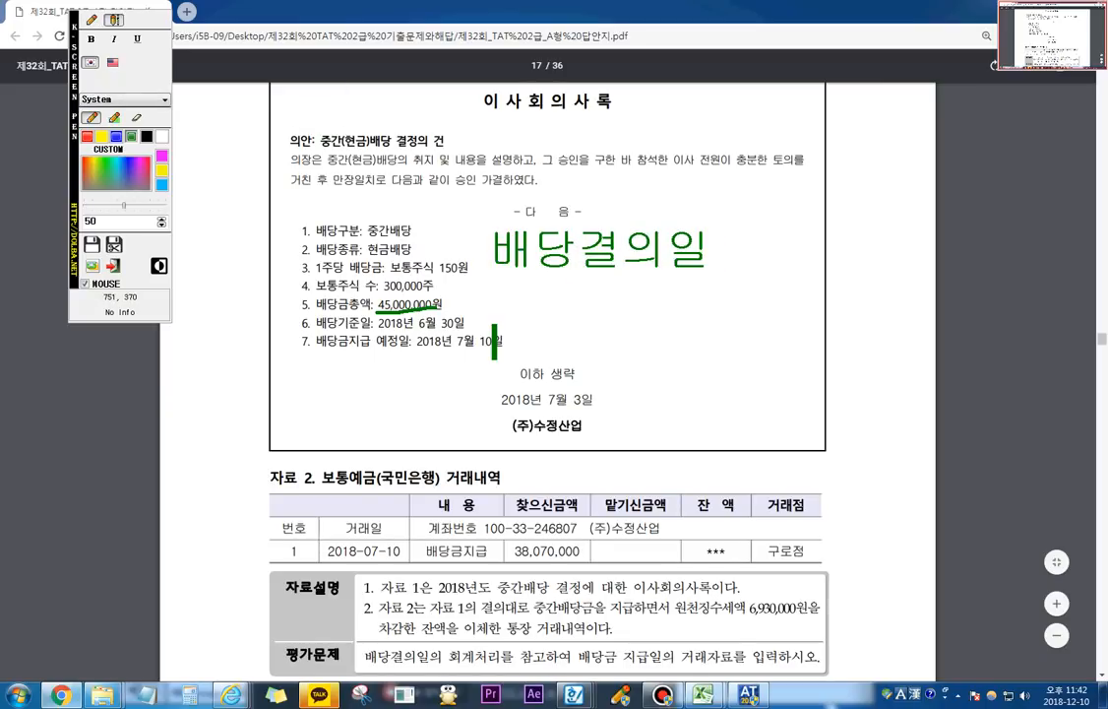
text(배당)
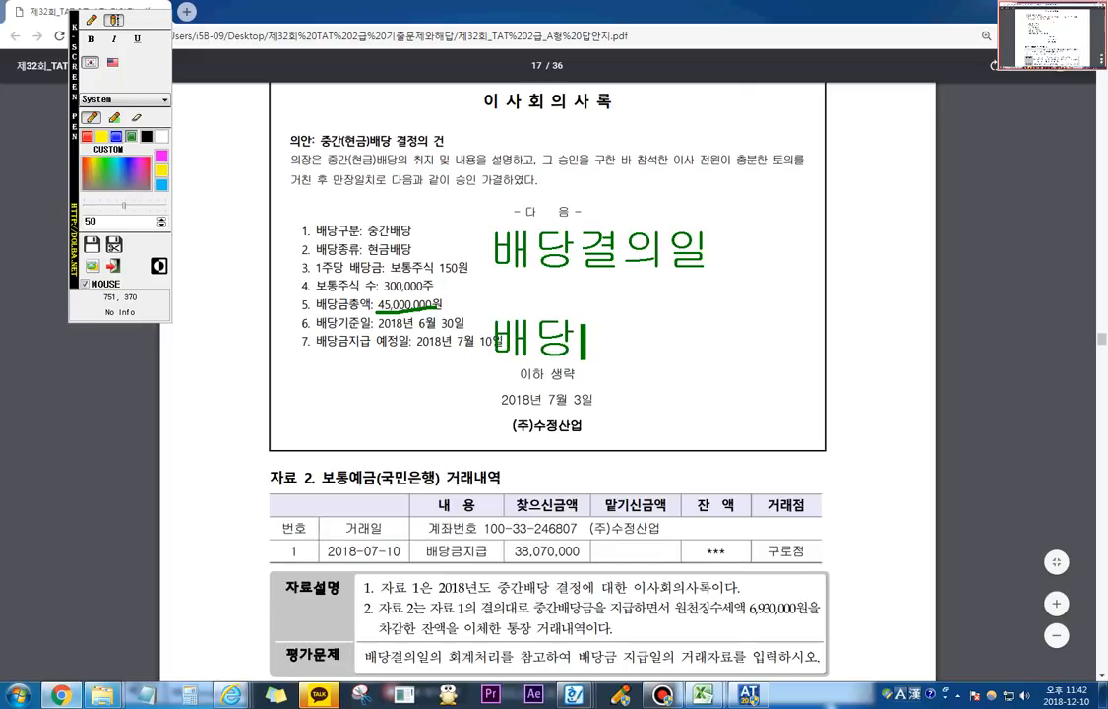
text(지급일)
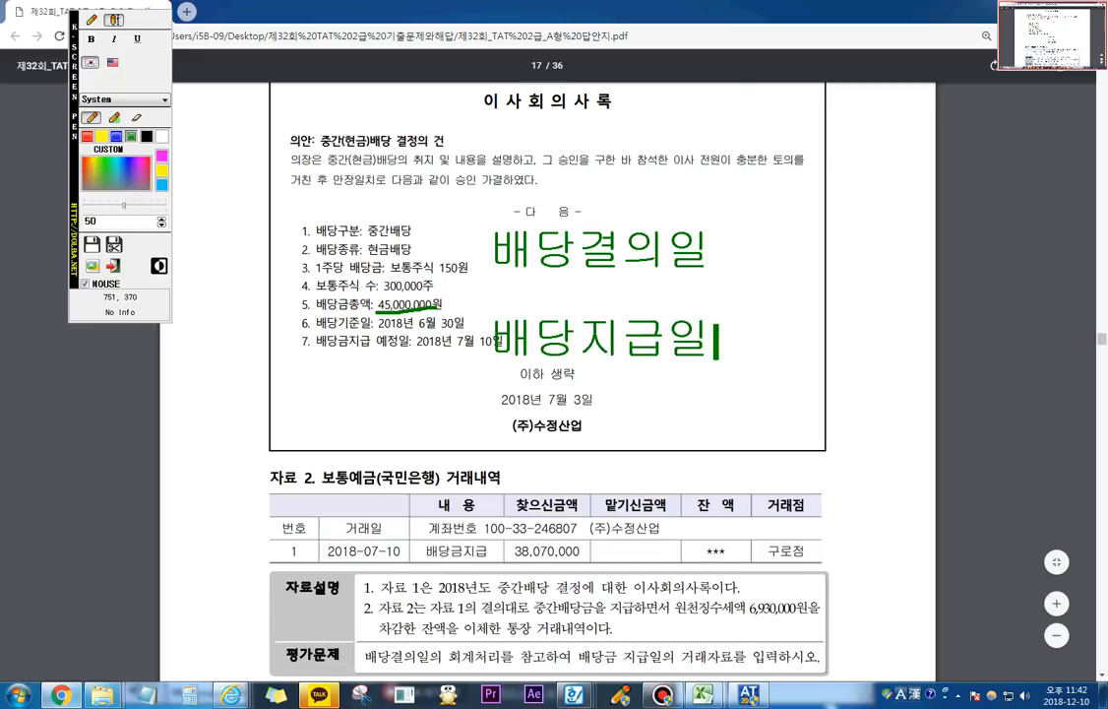
key(Return)
Step: Mark the 7월 3일 resolution date, handwrite 7/3 beside 배당결의일 and the payment date beside 배당지급일, and close the screen pen
click(91, 19)
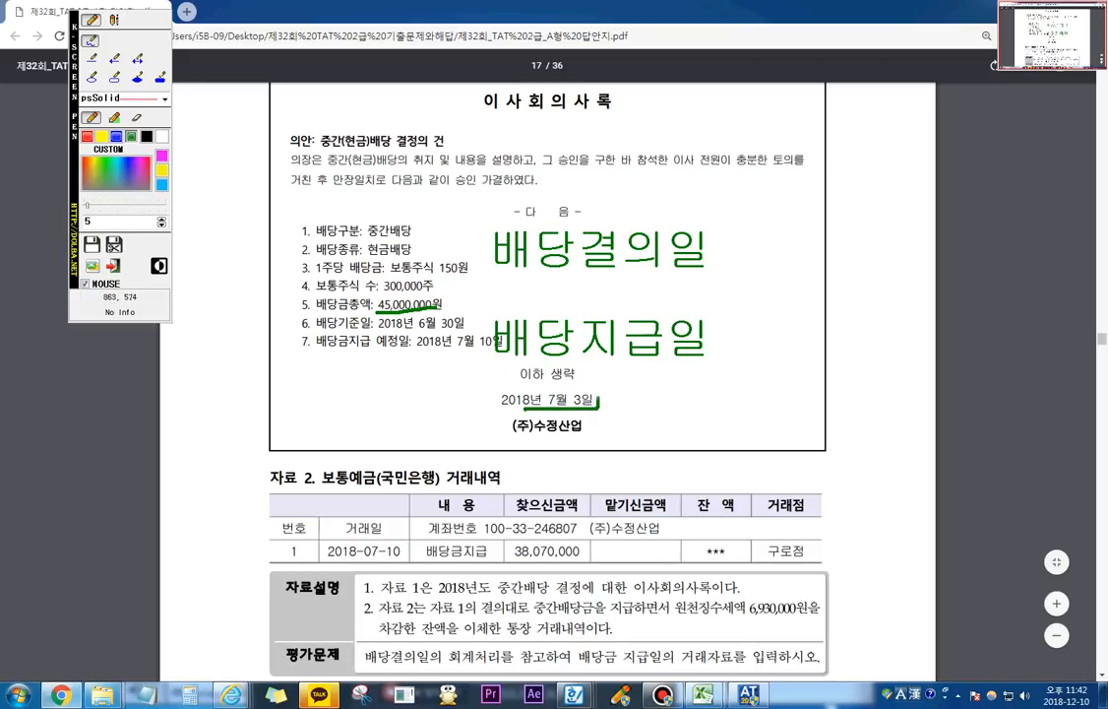
mouse_move(544, 407)
mouse_down()
mouse_move(583, 380)
mouse_move(597, 397)
mouse_up()
mouse_move(719, 235)
mouse_down()
mouse_move(740, 240)
mouse_move(748, 272)
mouse_move(780, 258)
mouse_move(784, 272)
mouse_move(759, 274)
mouse_up()
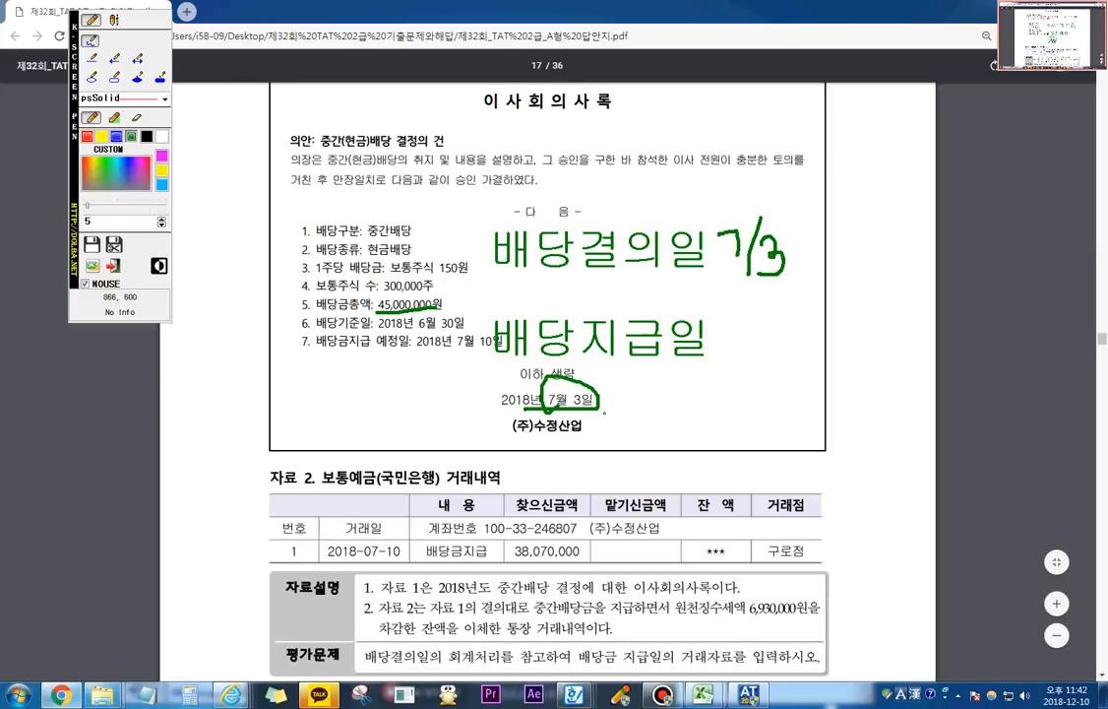
mouse_move(713, 325)
mouse_down()
mouse_move(733, 322)
mouse_move(735, 378)
mouse_up()
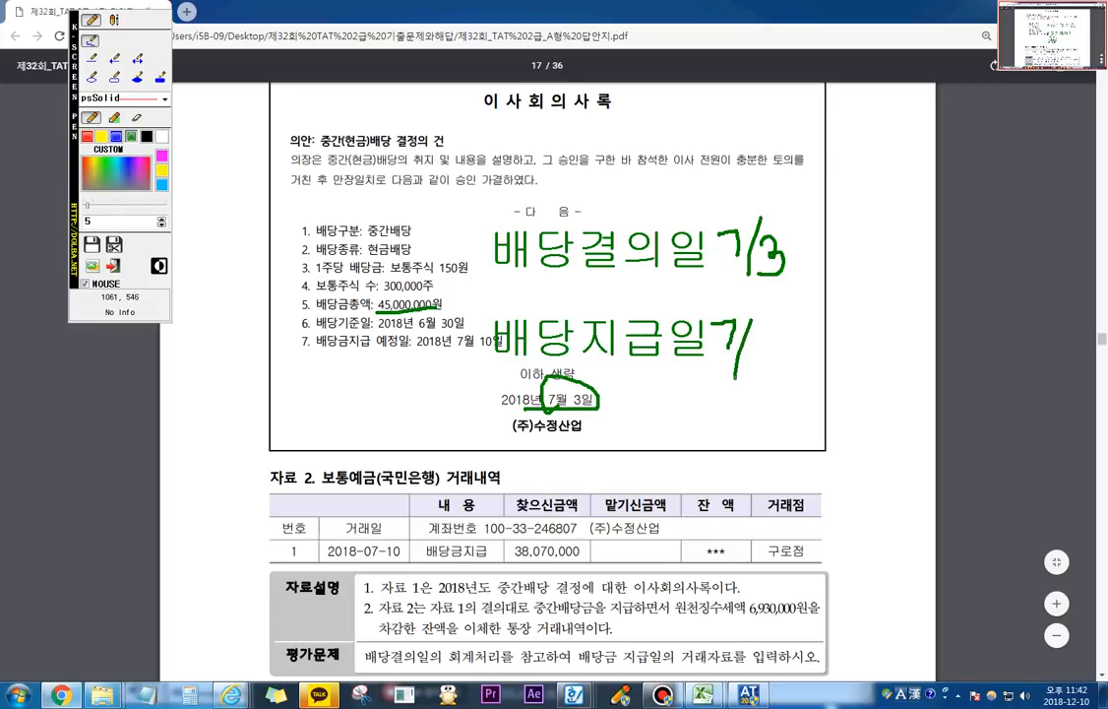
mouse_move(761, 325)
mouse_down()
mouse_move(758, 356)
mouse_move(780, 358)
mouse_move(769, 333)
mouse_up()
key(Escape)
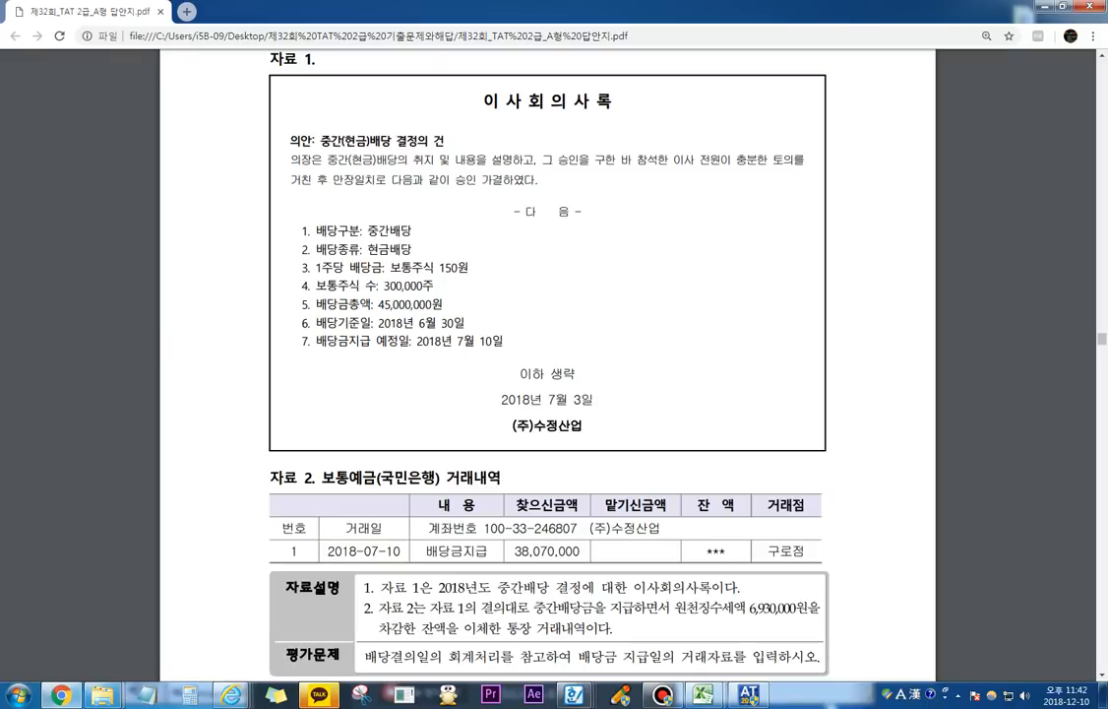
Step: Switch to the accounting program and examine the July 3 중간배당 결의 entry, including the 미지급배당금 대변 amount
key(alt+Tab)
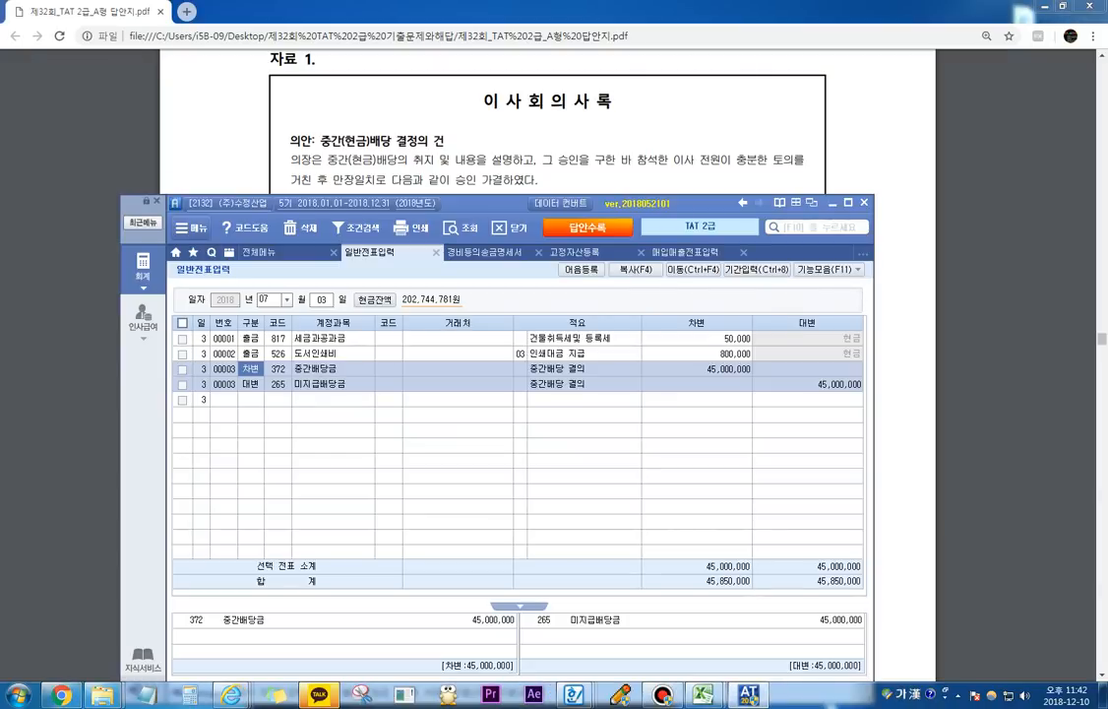
drag(482, 203, 484, 113)
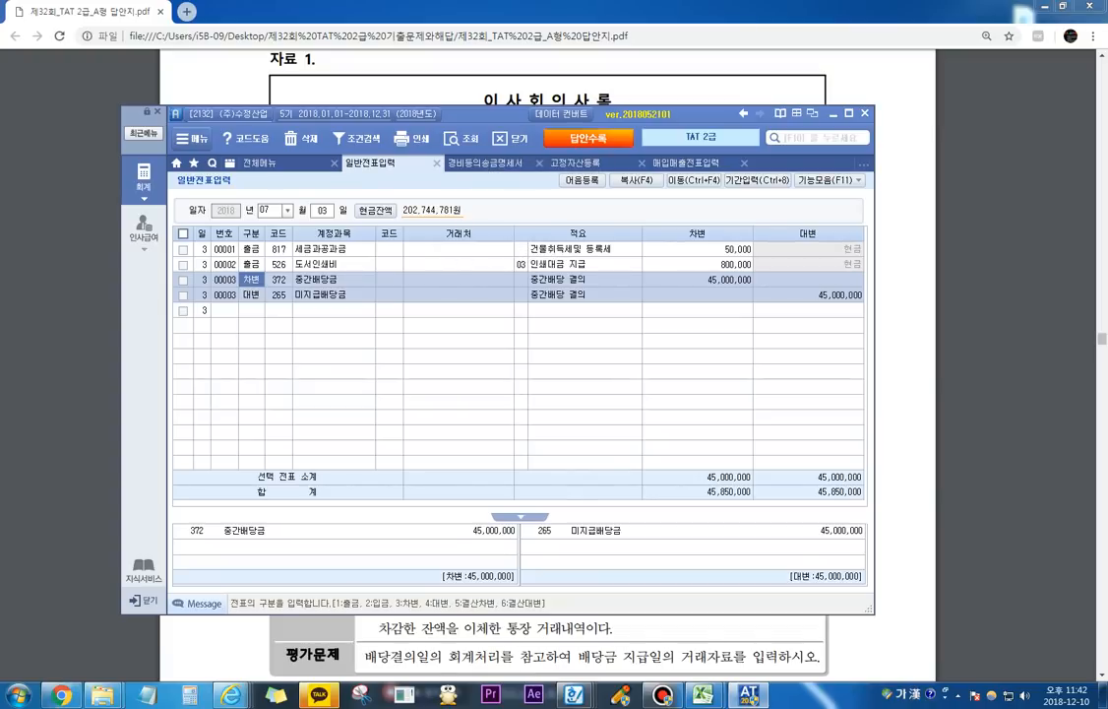
click(809, 295)
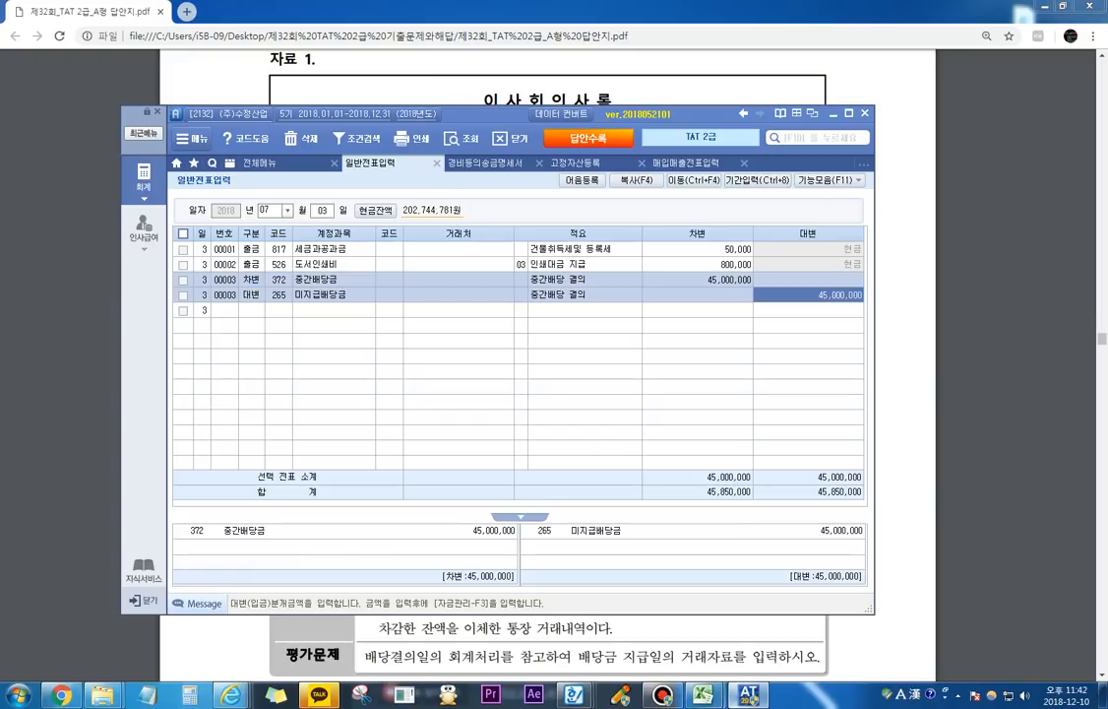
click(748, 696)
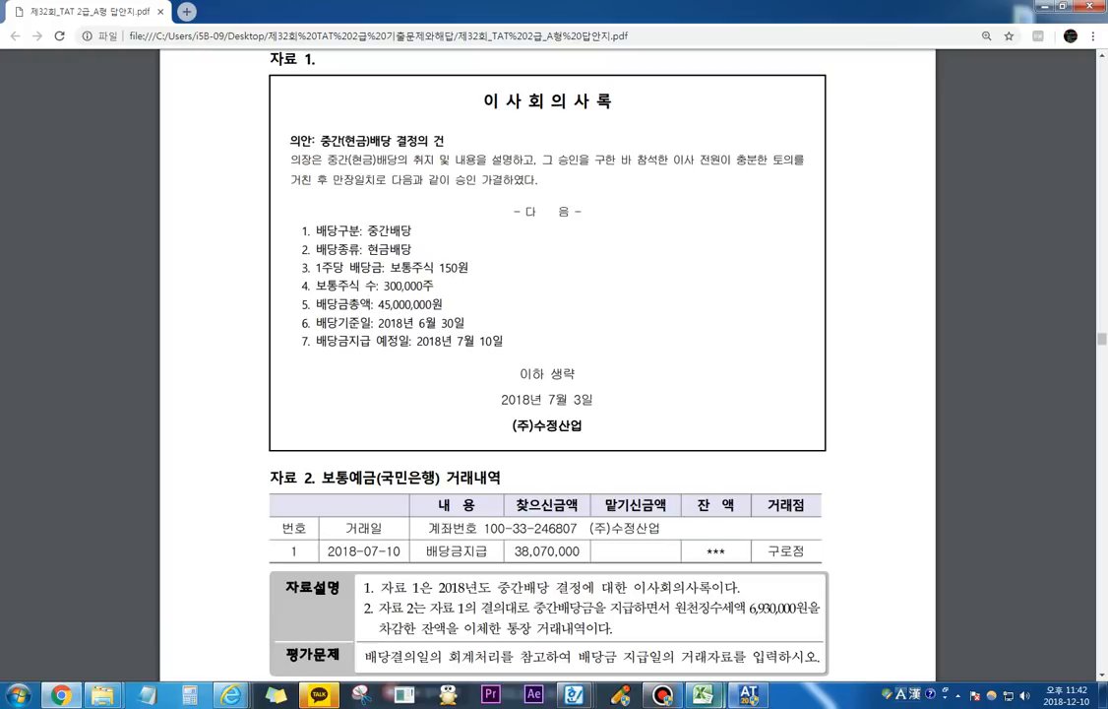
click(748, 696)
Step: Open the 재무상태표 report and query it for month 07 of 2018
click(260, 164)
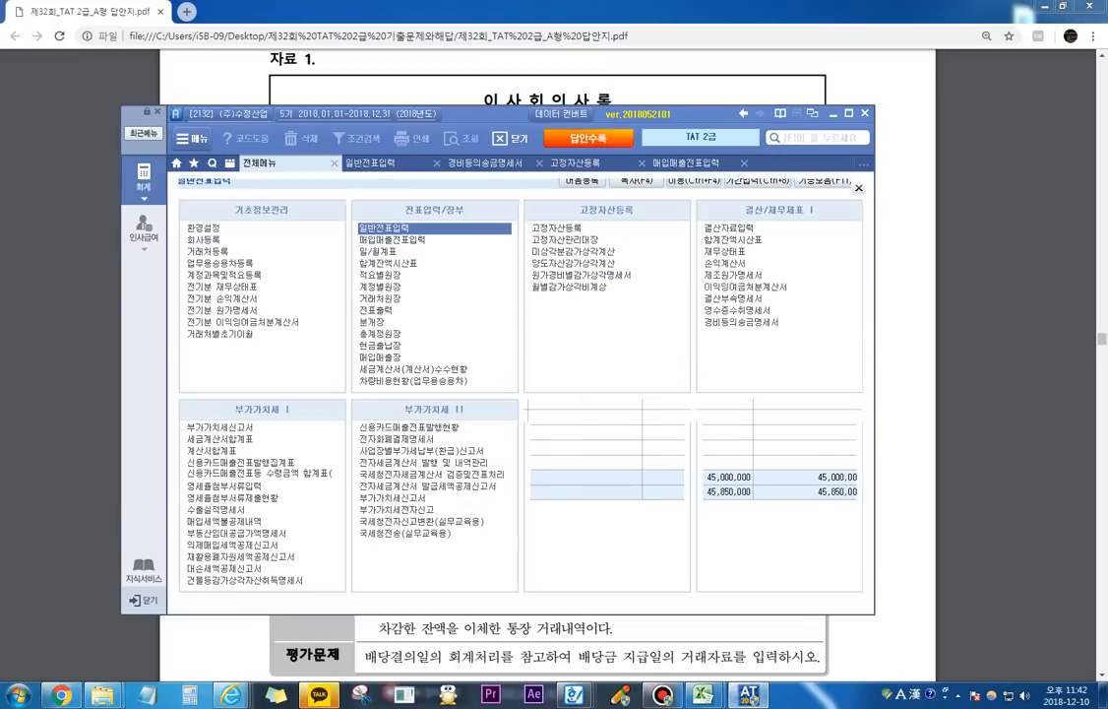
click(726, 252)
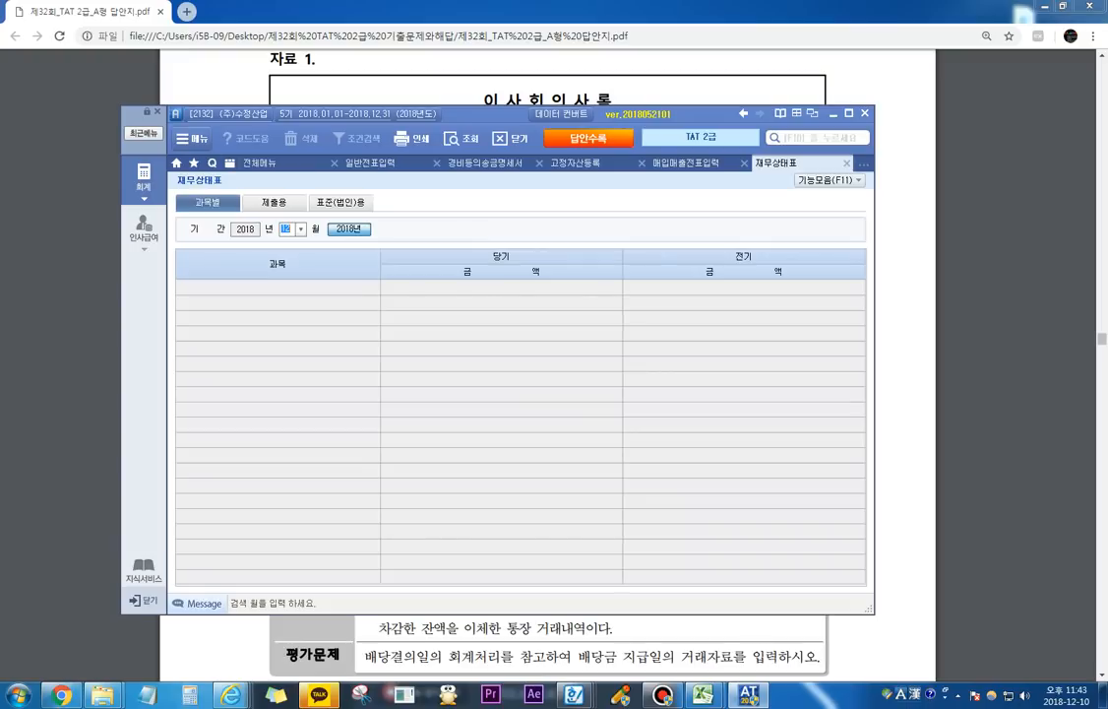
text(07)
key(Return)
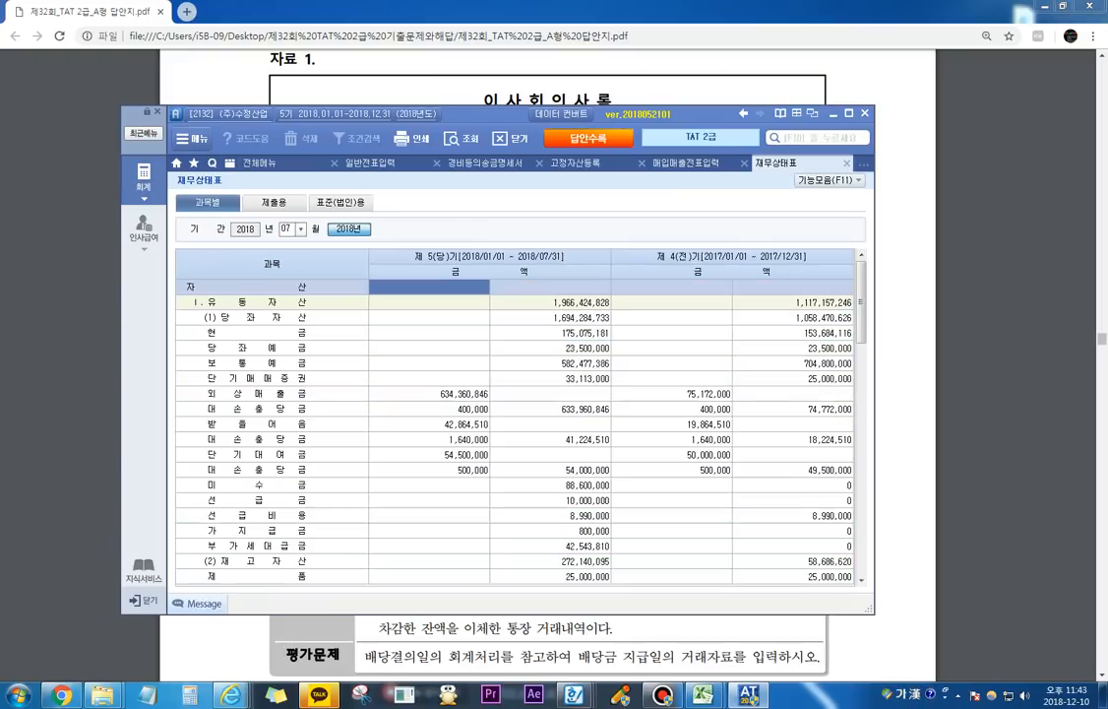
Step: Locate 중간배당금 under 이익잉여금 in the 재무상태표 and select its current-period amount
click(430, 440)
scroll(430, 440, down, 15)
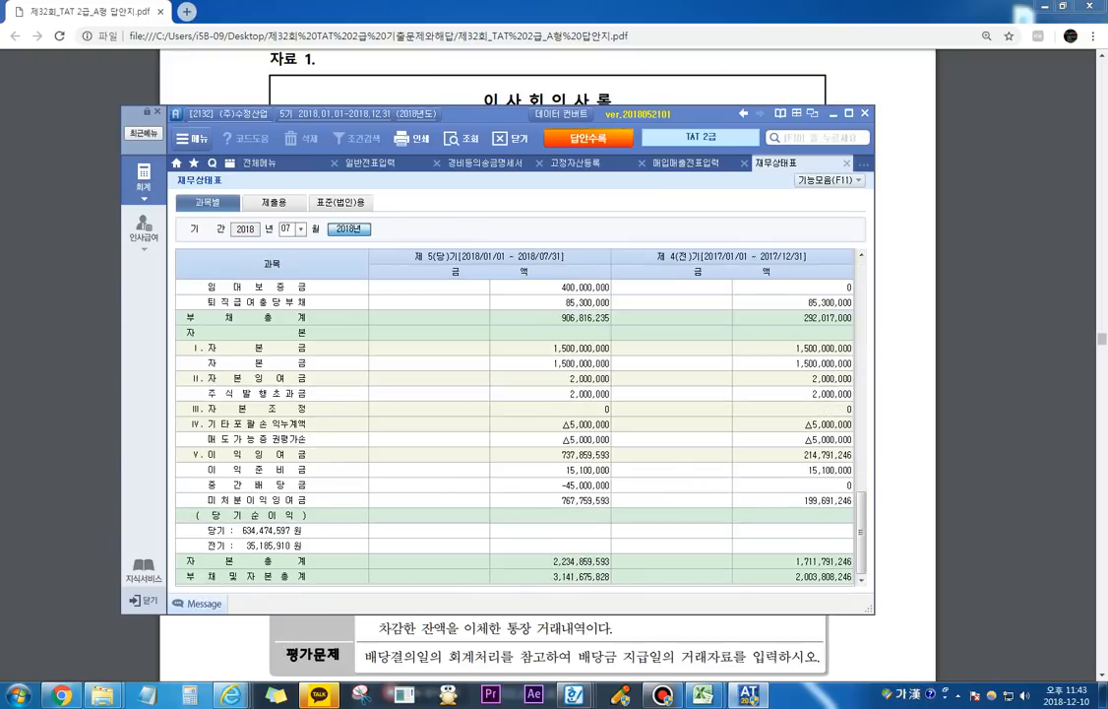
click(550, 485)
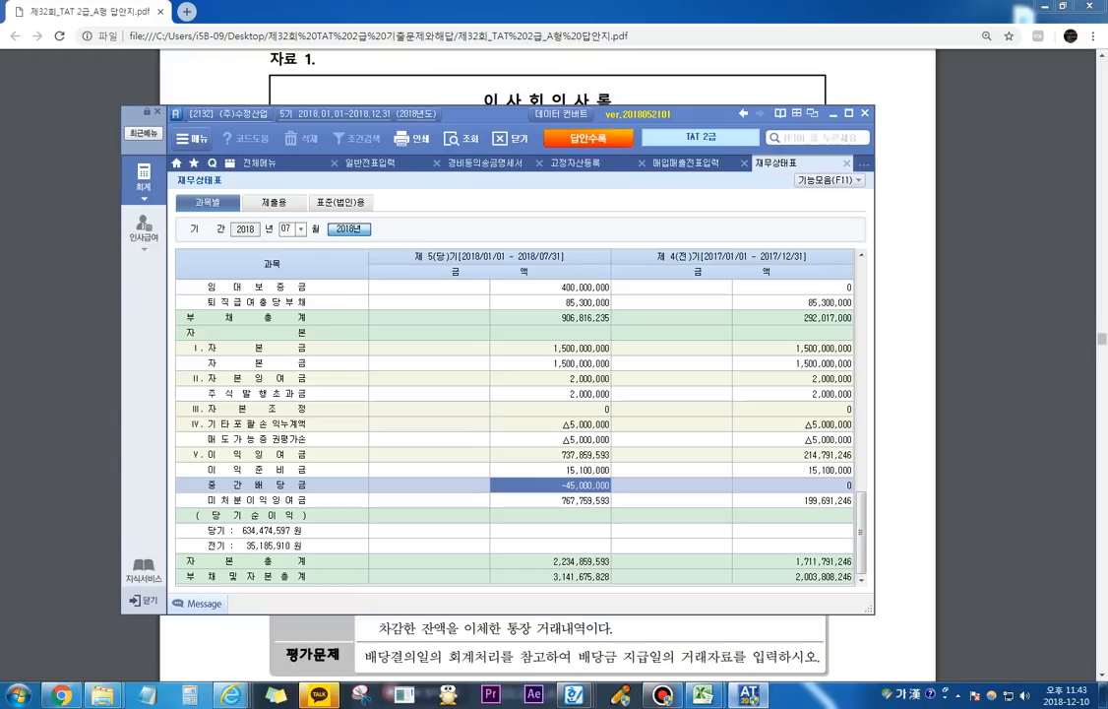
Step: Start a text annotation over the 재무상태표 with the heading 자본 and 자본금 as its first item
key(ctrl+1)
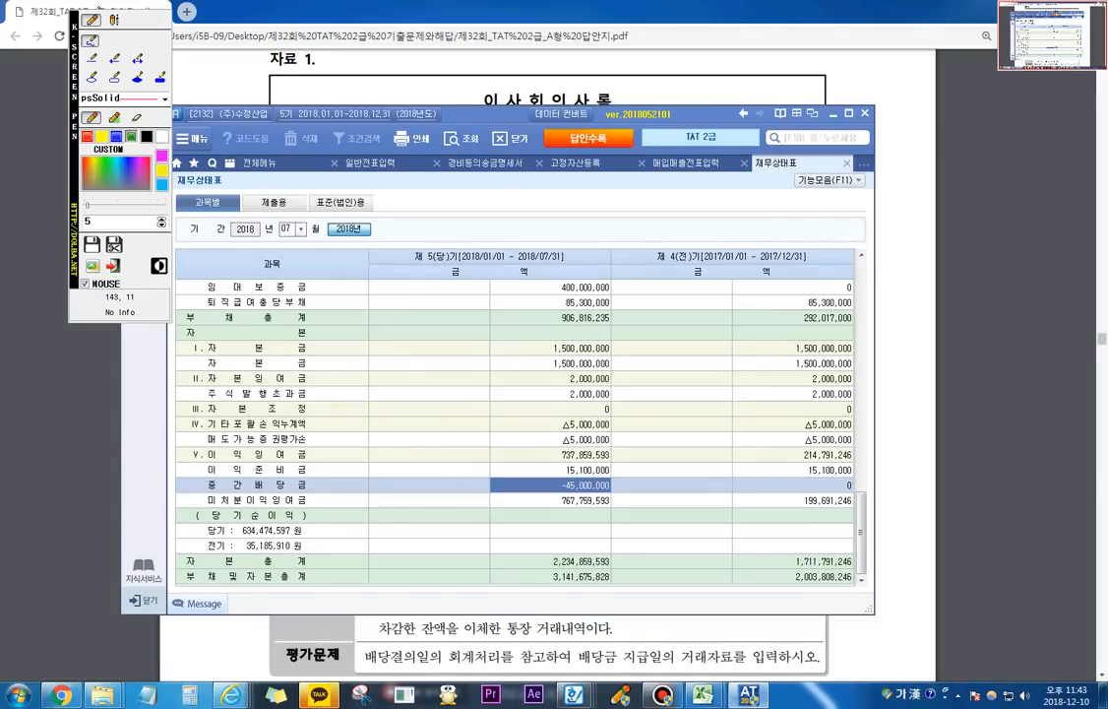
click(114, 20)
click(584, 315)
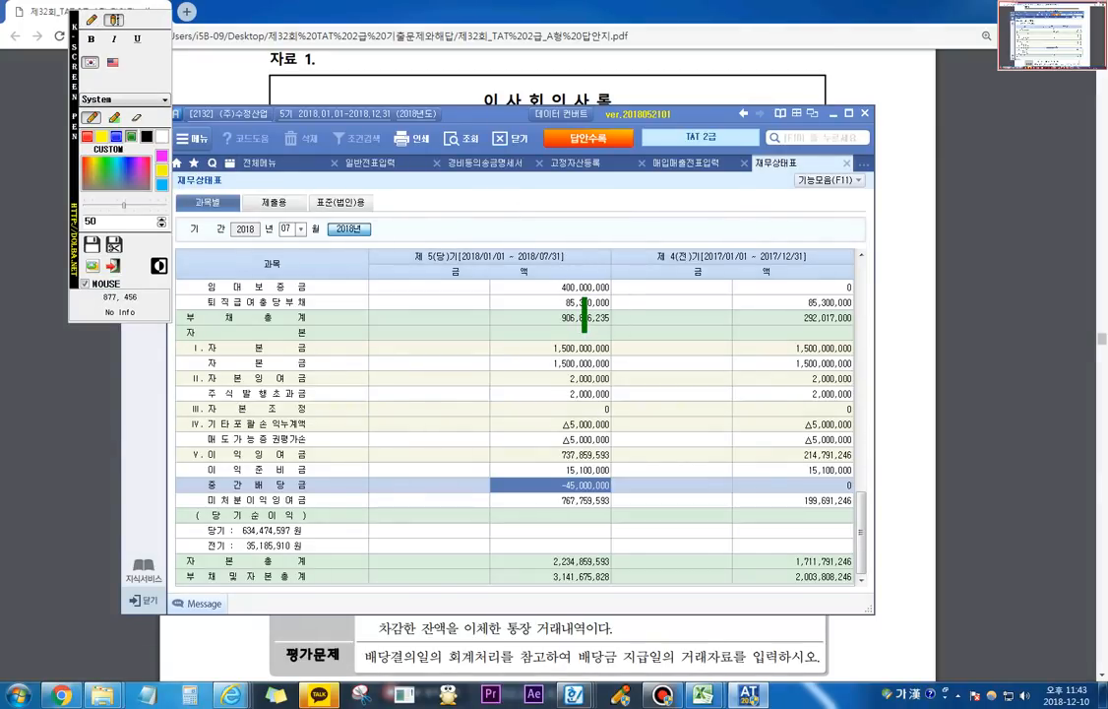
text(자본)
key(Return)
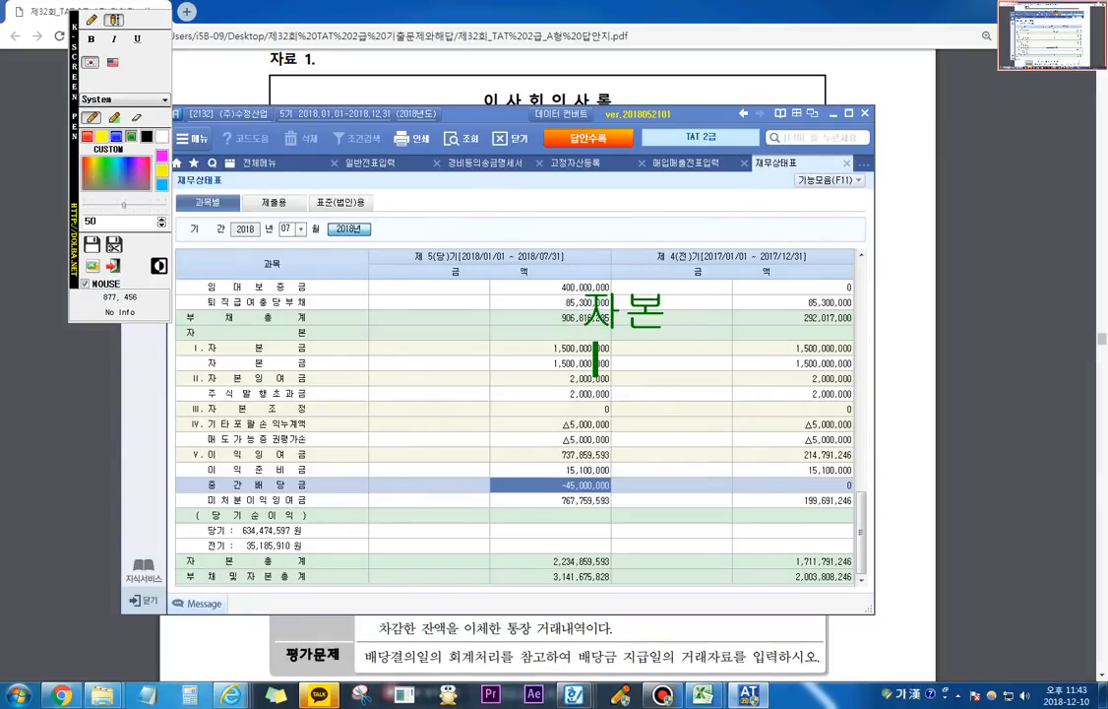
text(자본금)
key(Return)
Step: Add 자본잉여금 and 자본조정 as the next two items of the 자본 annotation
text(잡)
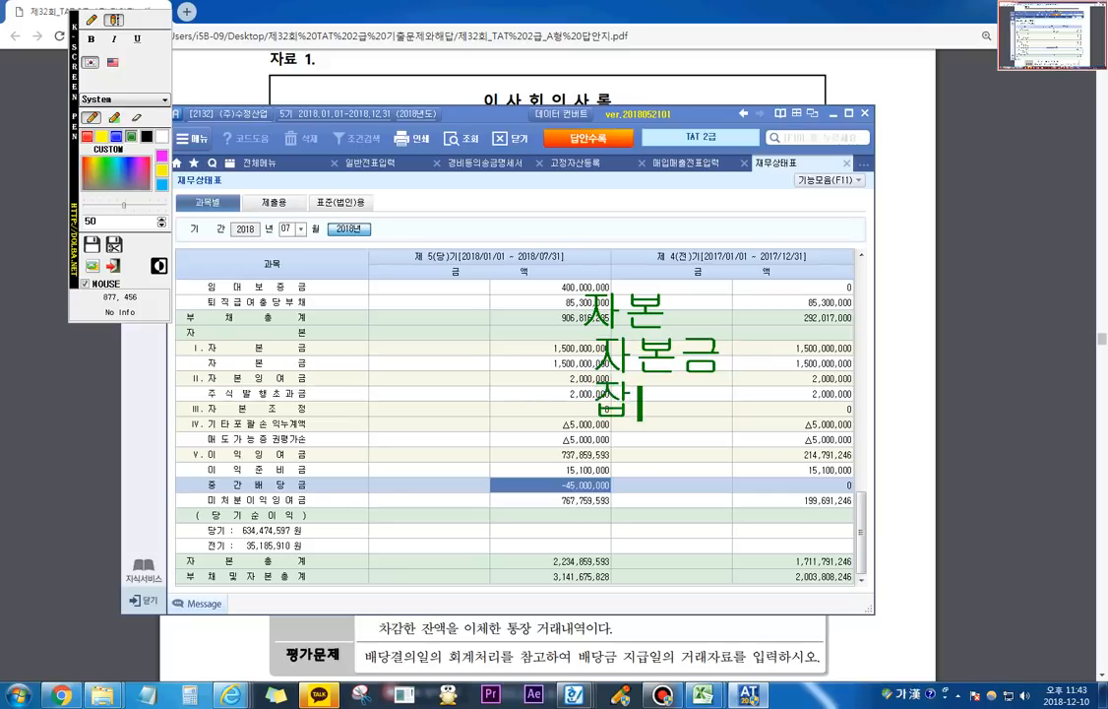
key(Escape)
text(본잉여금)
key(Return)
text(자본)
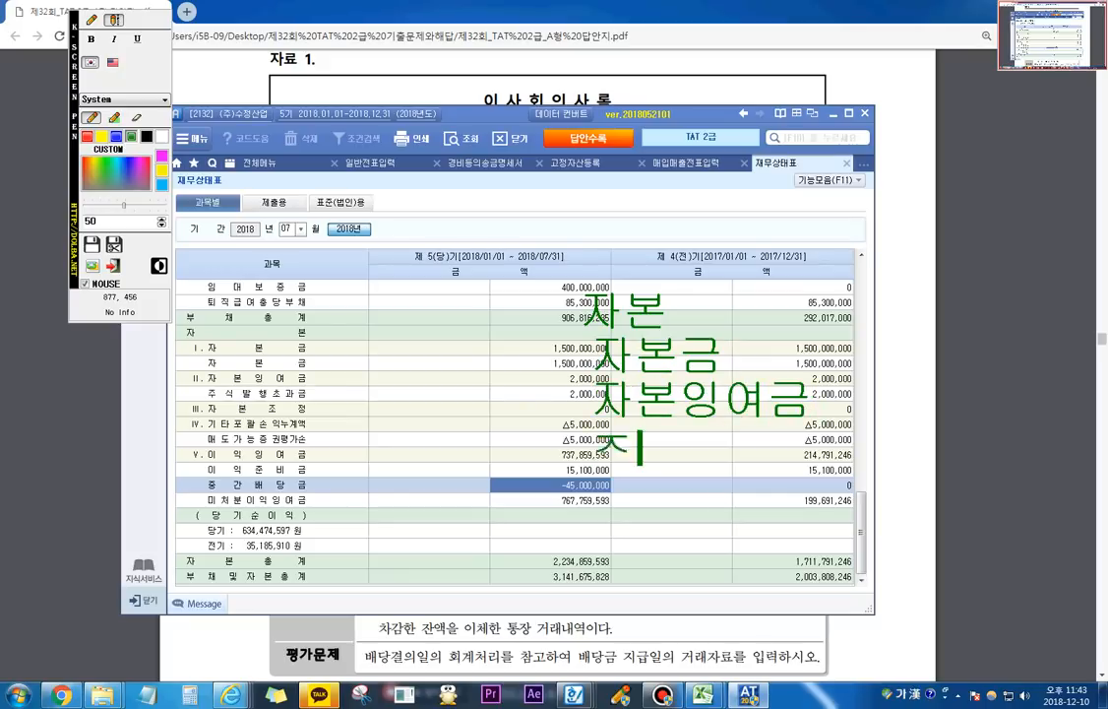
text(조정)
key(Return)
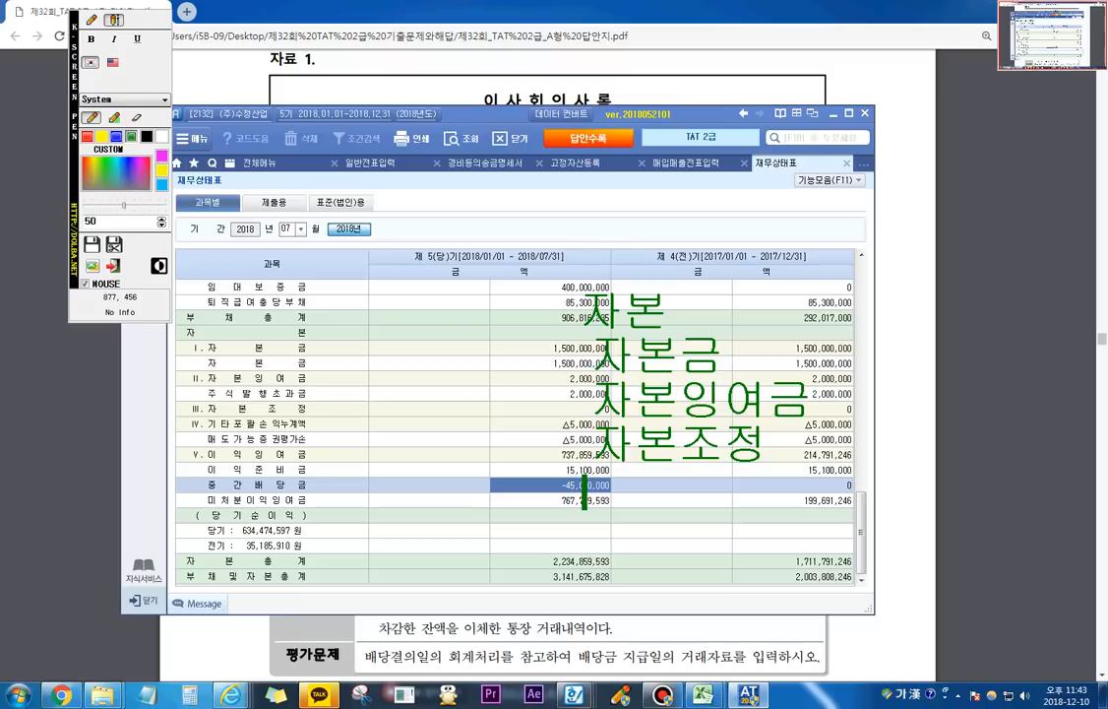
Step: Complete the 자본 annotation with the items 기타포괄손익누계액 and 이익잉여금
text(기타포괄)
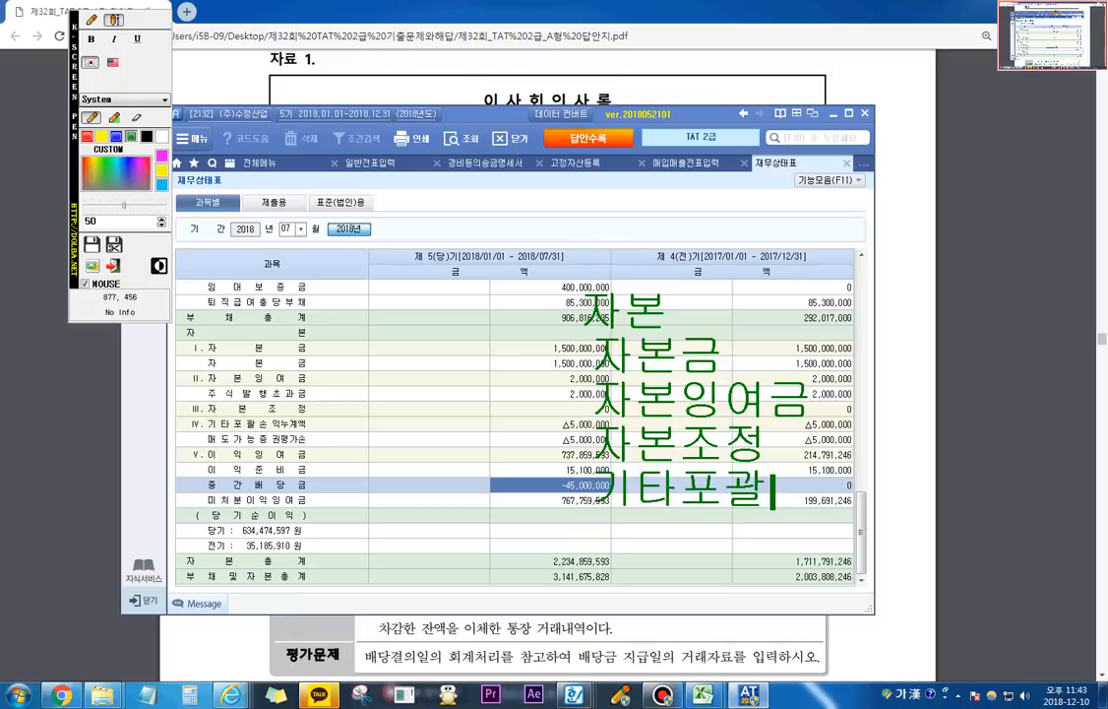
text(손이누계액)
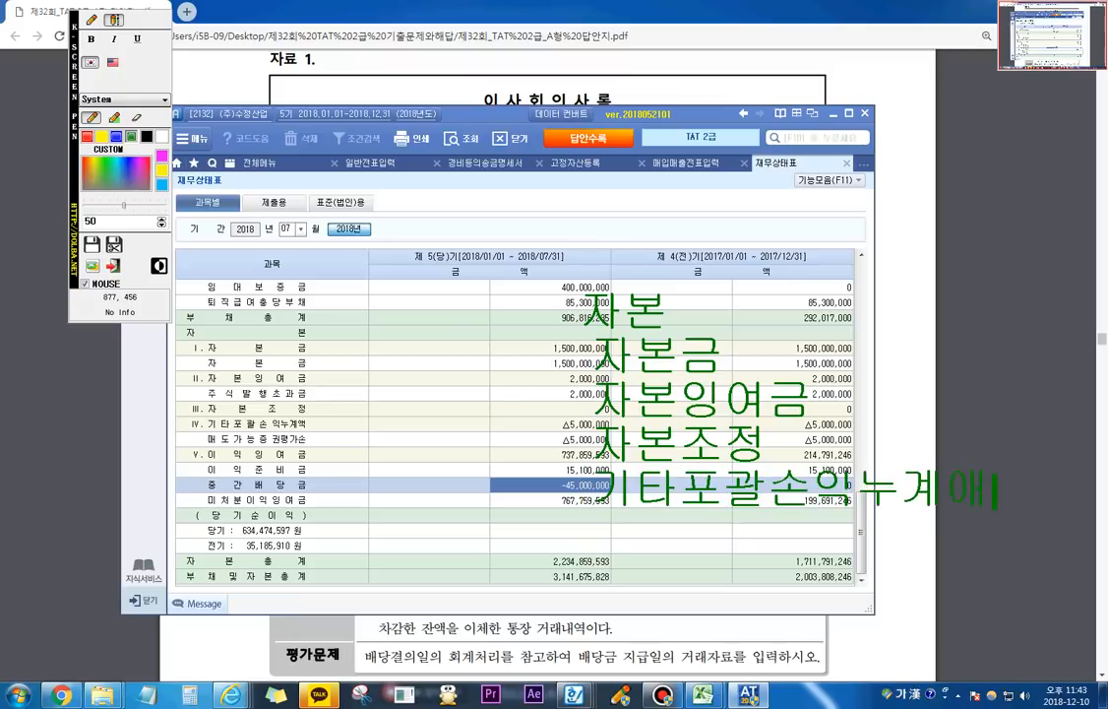
key(Return)
text(이익잉)
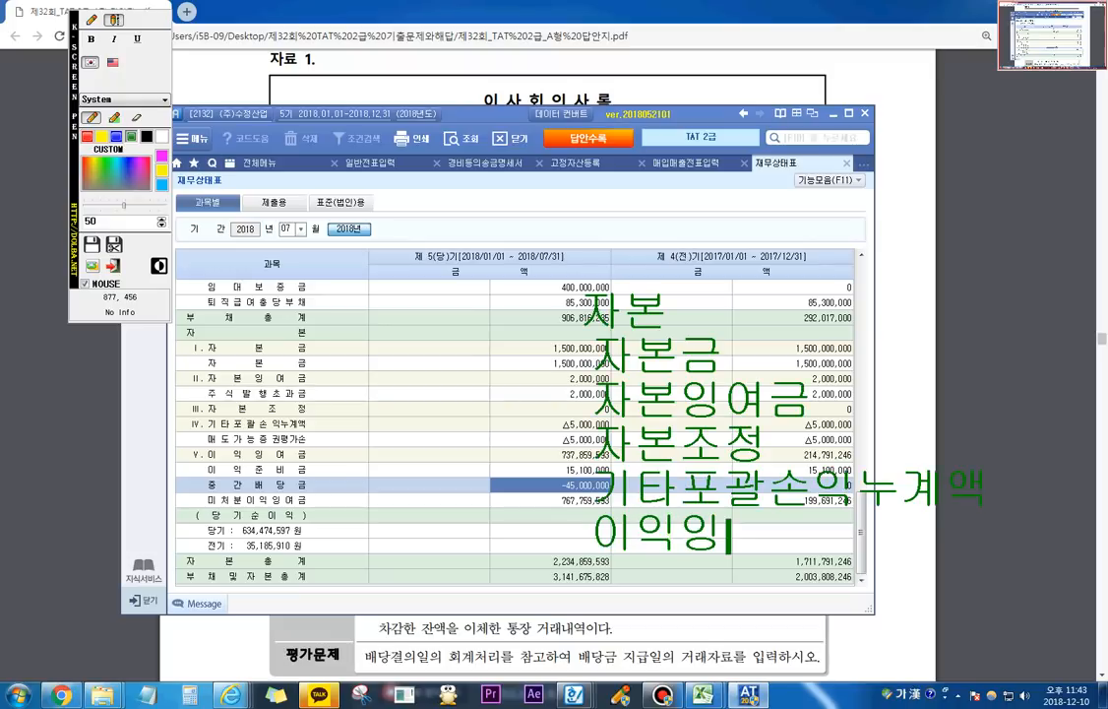
text(여그ㅁ)
key(Return)
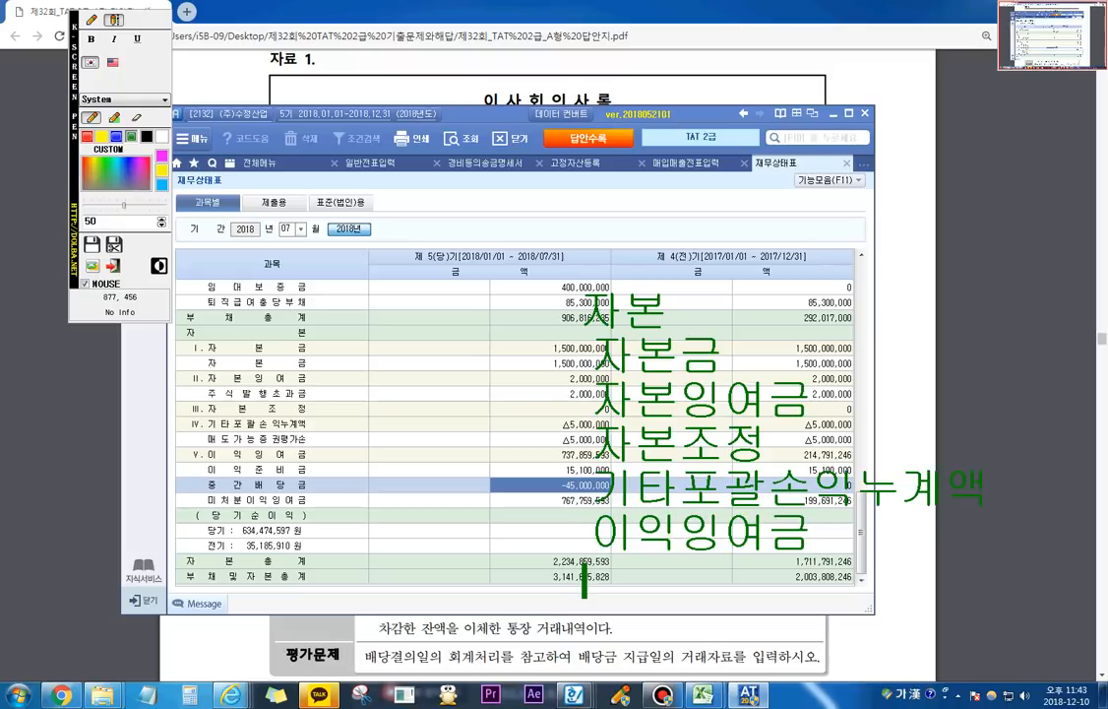
Step: Circle 이익잉여금 with the pen, draw a curved arrow away from it with a slash across, and close the screen pen
click(92, 19)
mouse_move(595, 537)
mouse_down()
mouse_move(602, 553)
mouse_move(741, 563)
mouse_move(817, 522)
mouse_move(620, 510)
mouse_move(595, 544)
mouse_up()
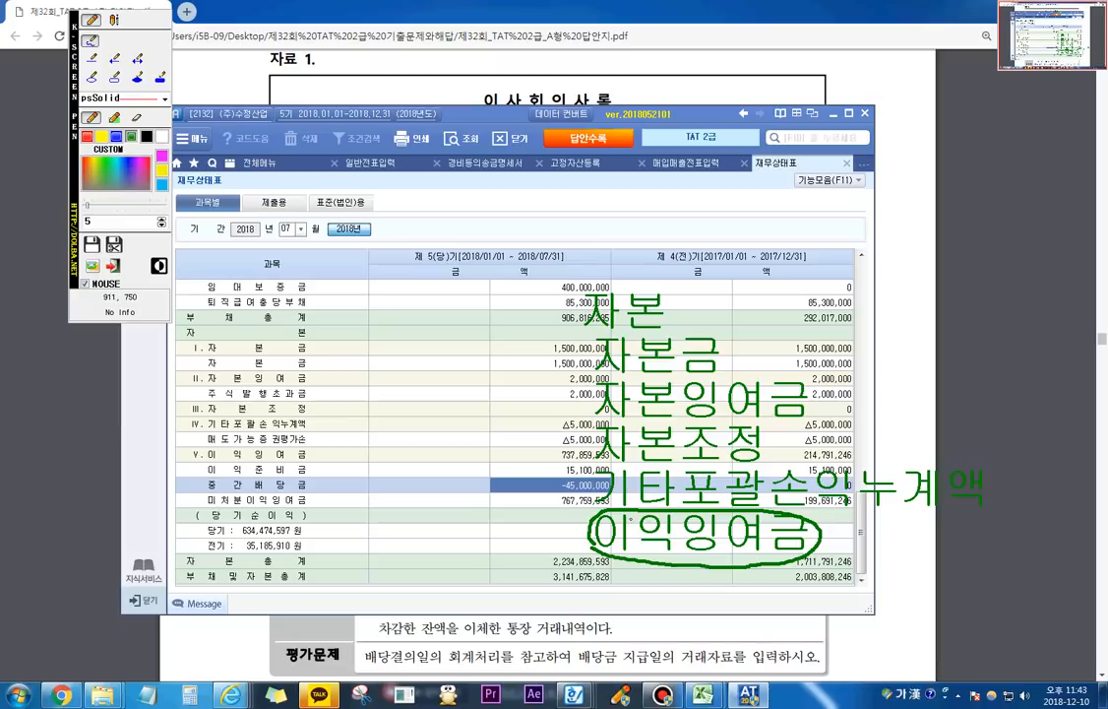
mouse_move(603, 485)
mouse_down()
mouse_move(551, 458)
mouse_move(374, 512)
mouse_move(359, 531)
mouse_move(371, 535)
mouse_up()
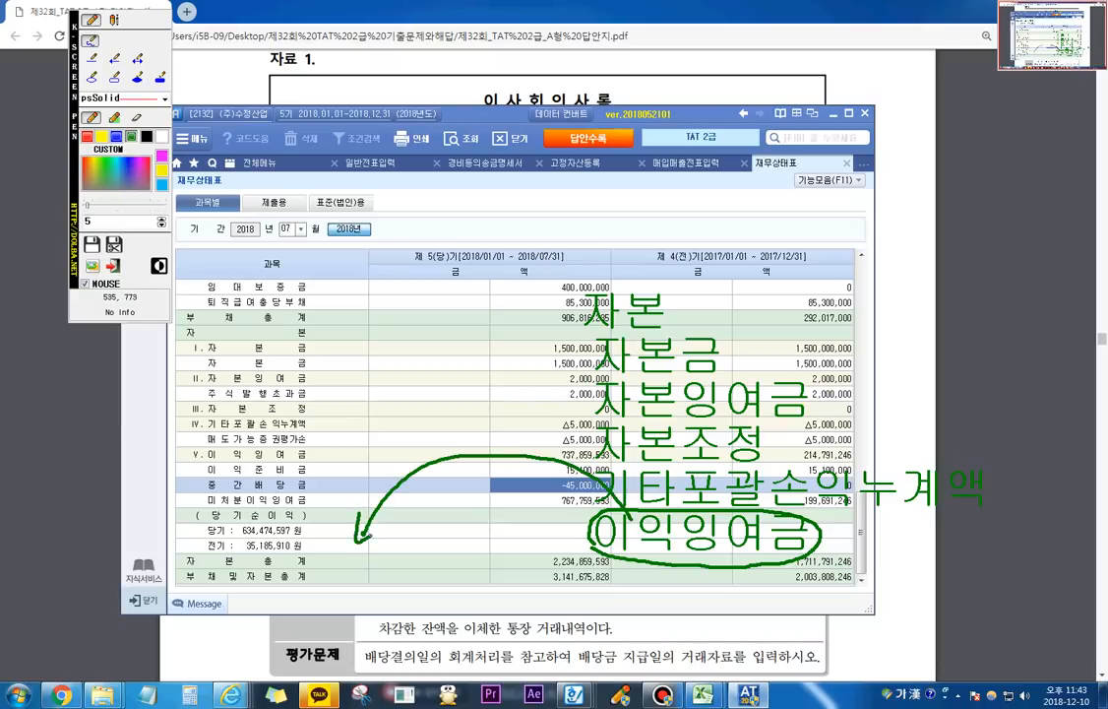
drag(492, 428, 451, 531)
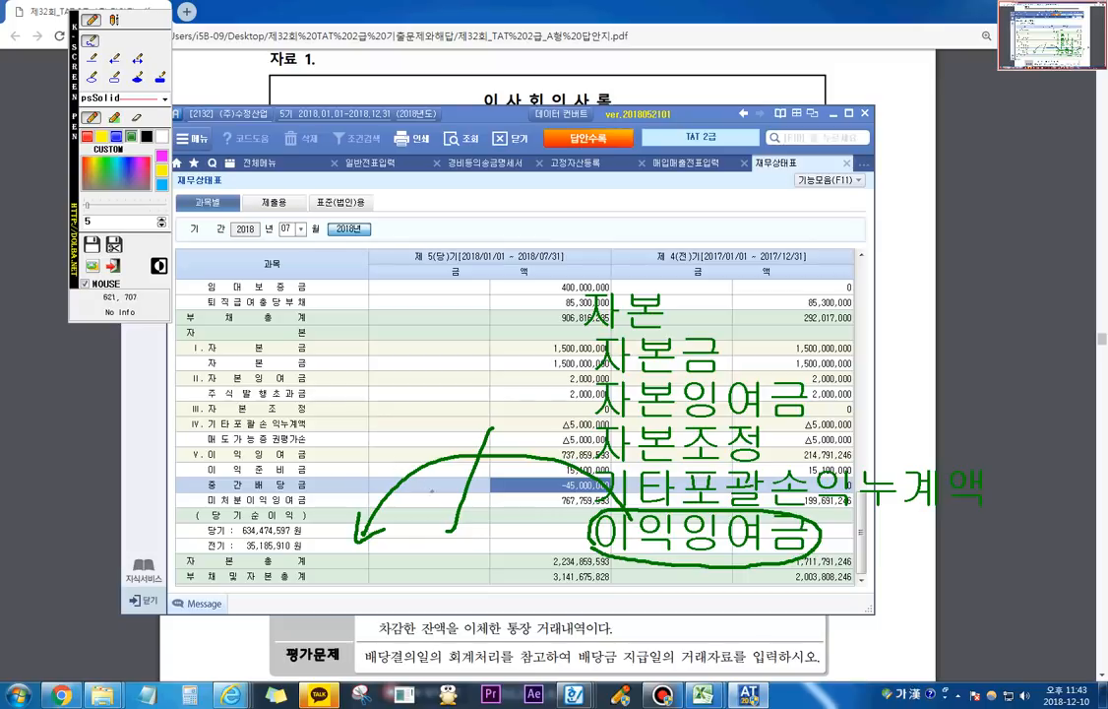
key(Escape)
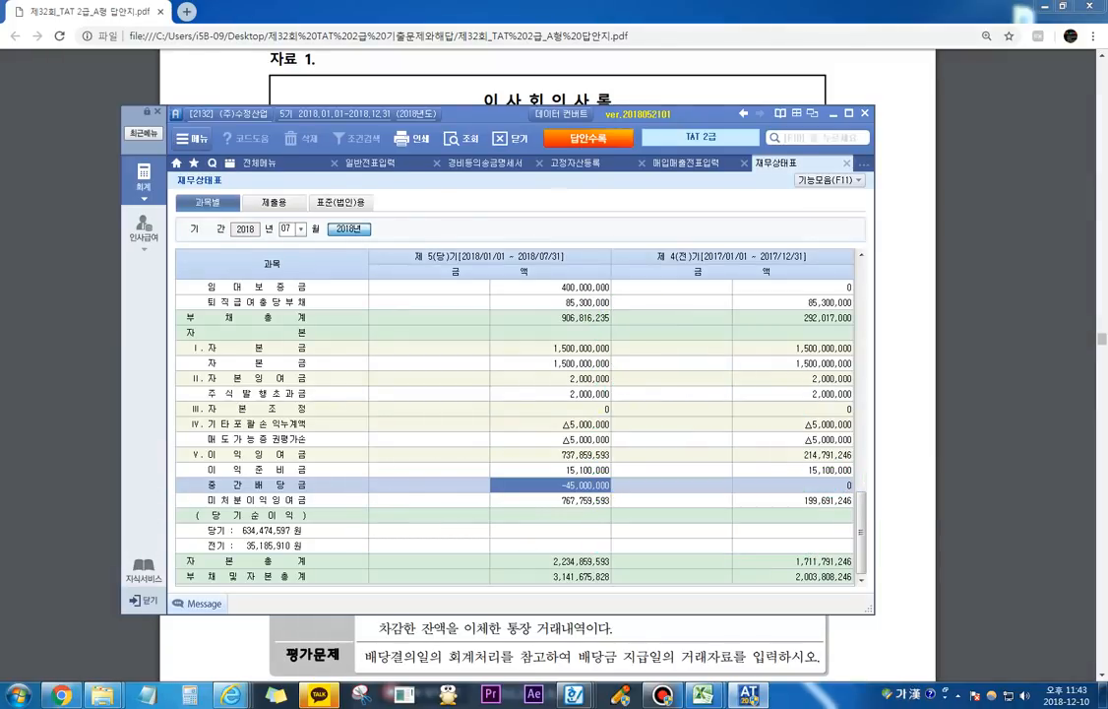
Step: Circle the current-period 중간배당금 amount in the 재무상태표 with the screen pen, and close the pen
key(F12)
mouse_move(551, 487)
mouse_down()
mouse_move(608, 480)
mouse_move(588, 469)
mouse_move(556, 490)
mouse_up()
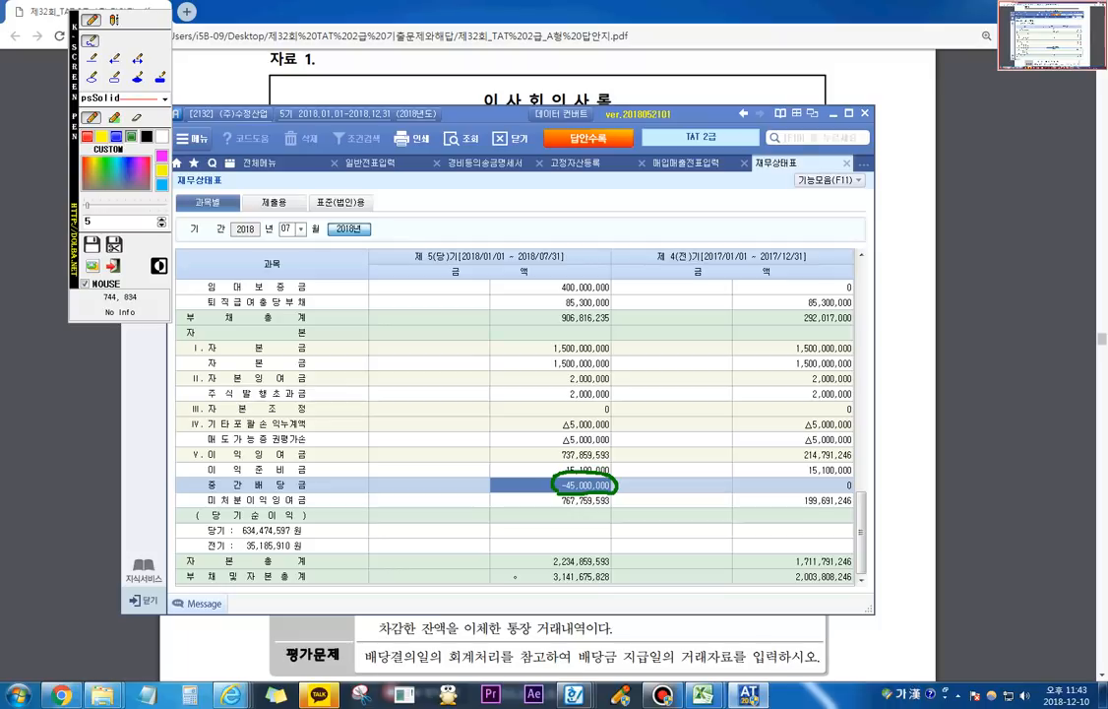
key(F12)
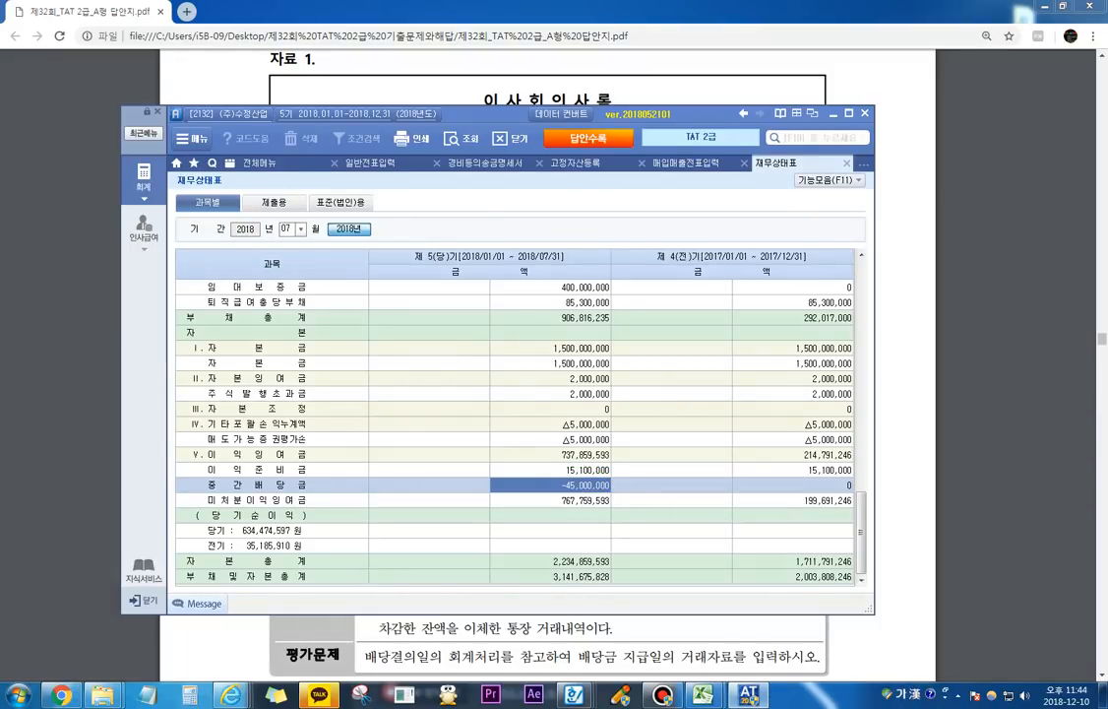
Step: Examine the July 3 중간배당 결의 entry in 일반전표입력, including its 미지급배당금 credit amount
click(374, 163)
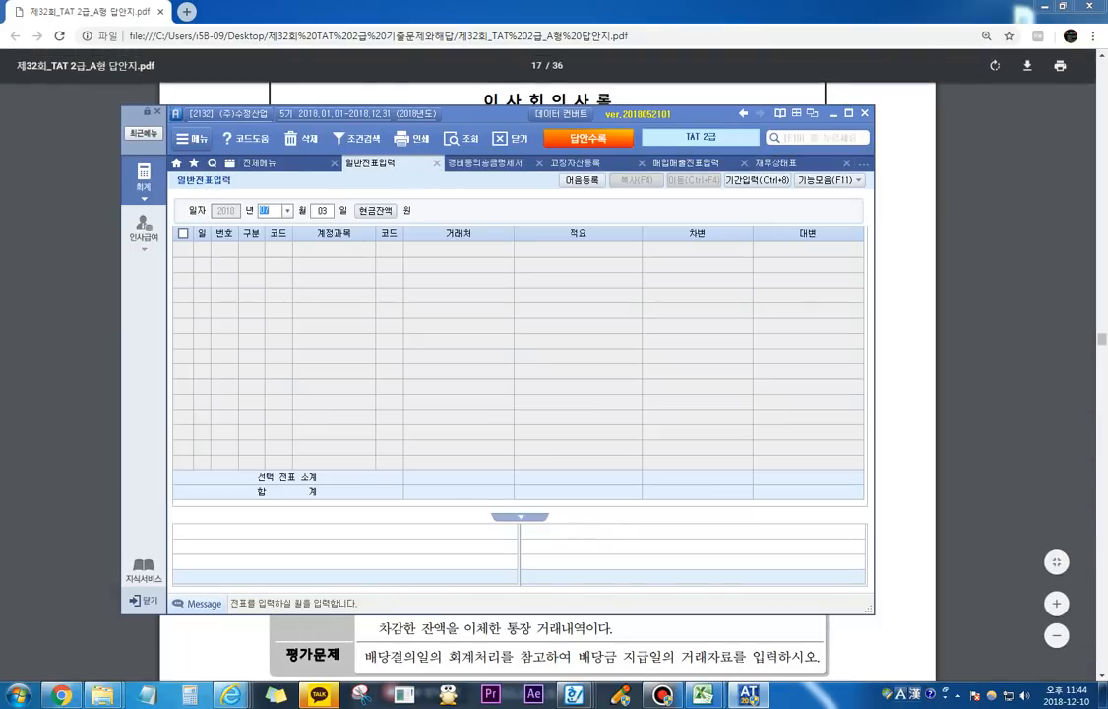
key(Return)
key(Return)
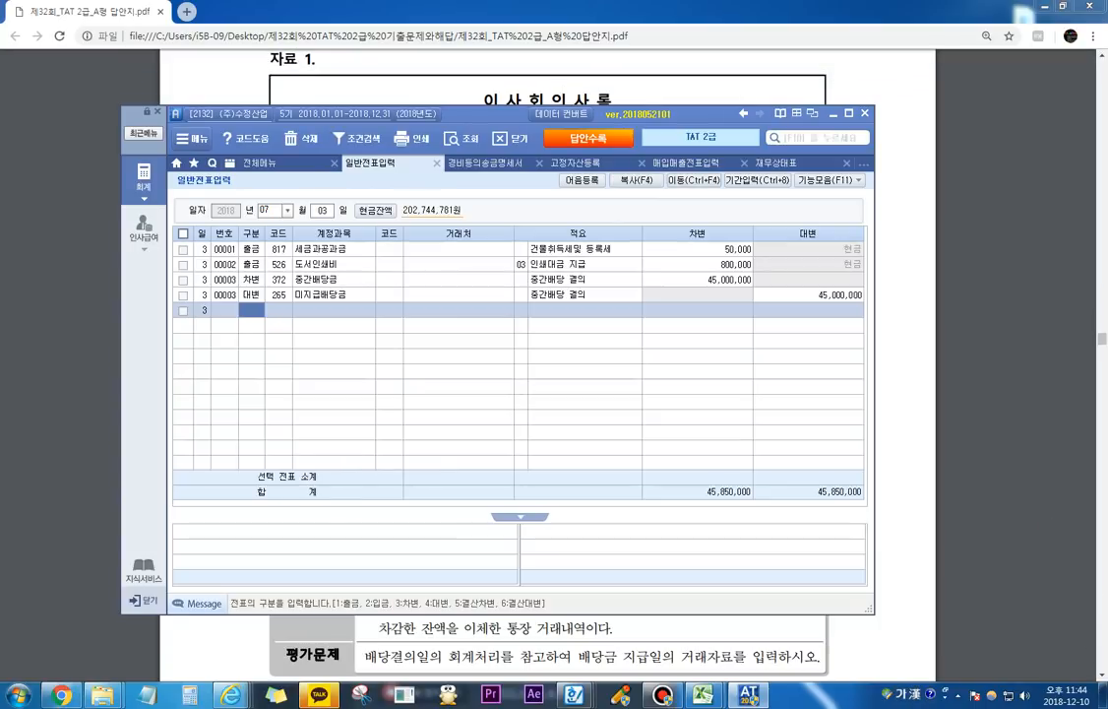
click(252, 280)
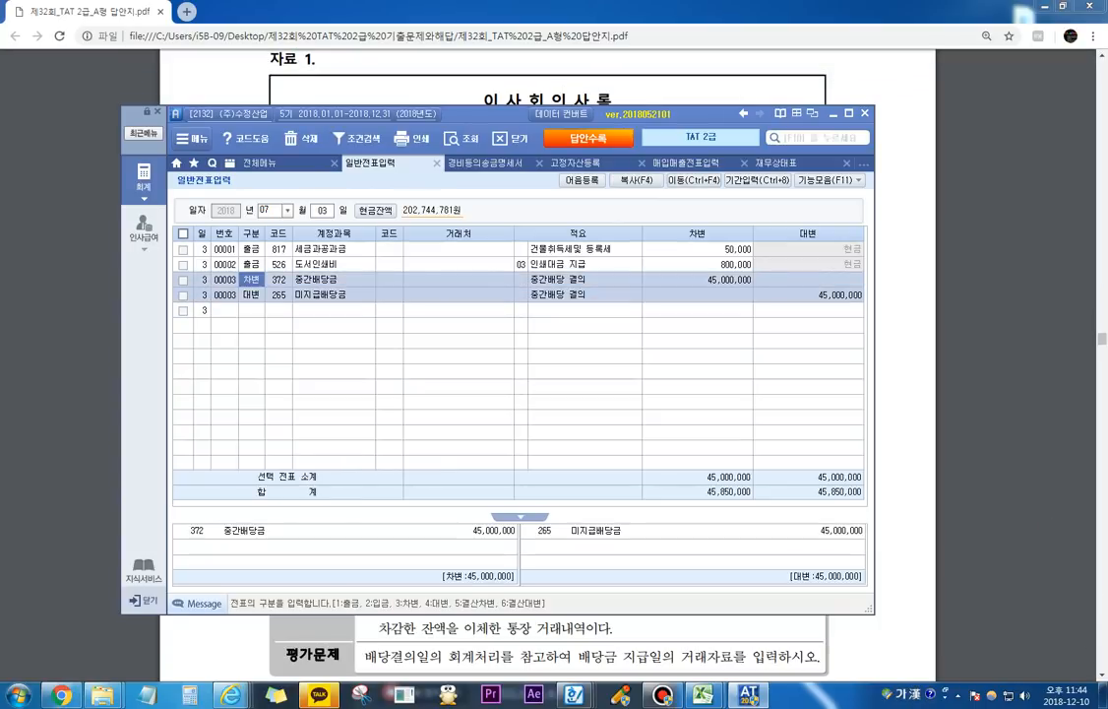
click(808, 295)
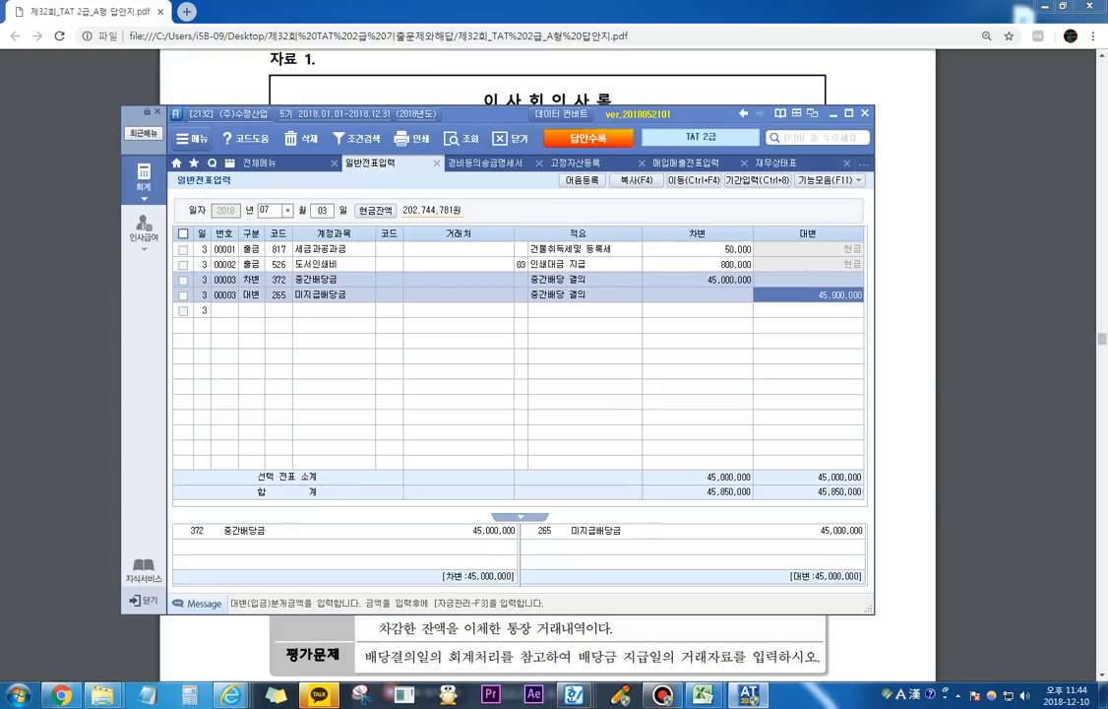
Step: Mark 배당결의일의 회계처리를 참고 as 7/3 and 배당금 지급일 as 7/10 in the PDF's 평가문제 with the screen pen, and close the pen
click(799, 622)
scroll(676, 516, down, 3)
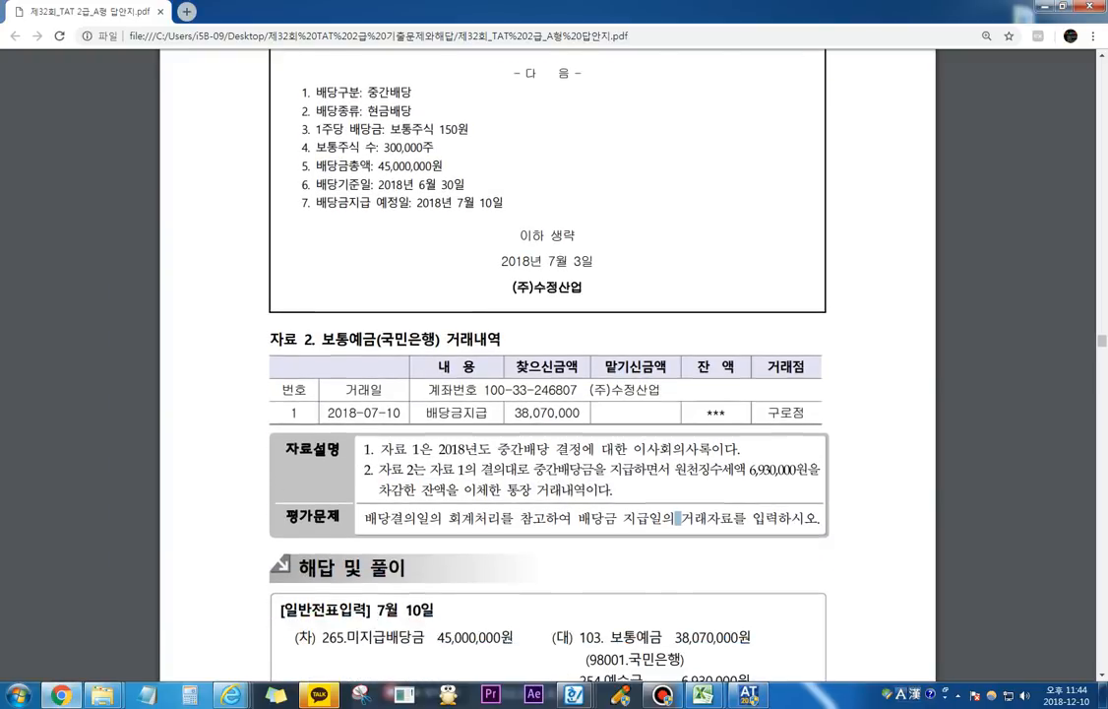
scroll(547, 394, down, 1)
key(ctrl+shift+p)
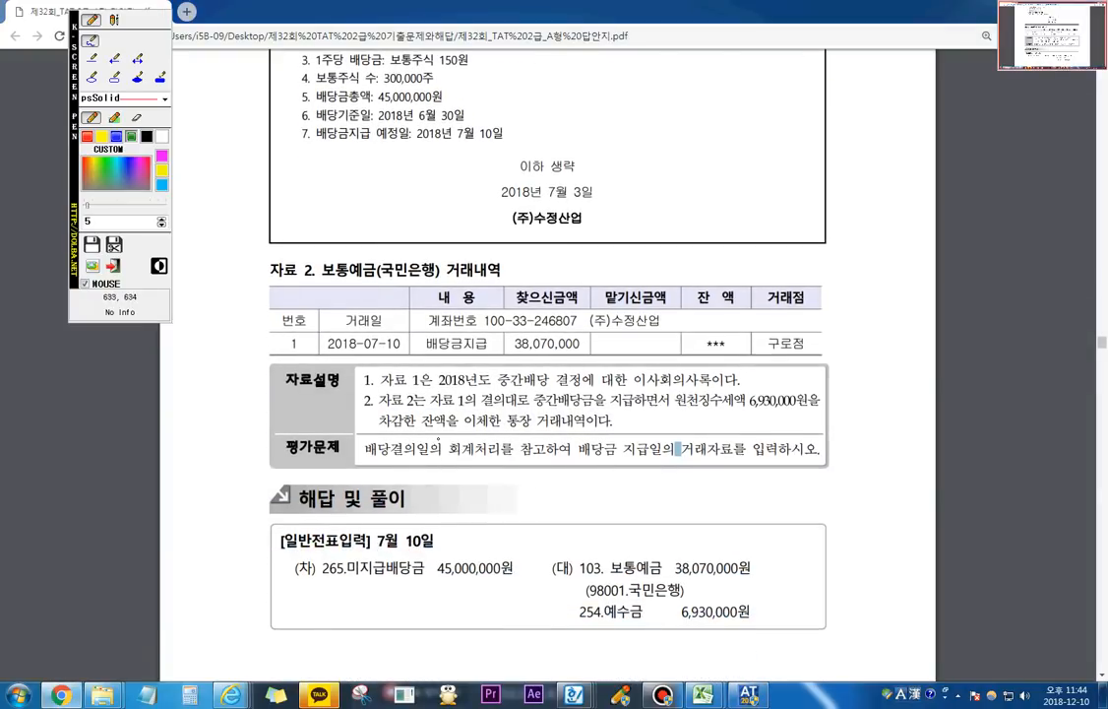
mouse_move(364, 454)
mouse_down()
mouse_move(542, 460)
mouse_move(553, 445)
mouse_move(532, 437)
mouse_move(526, 460)
mouse_up()
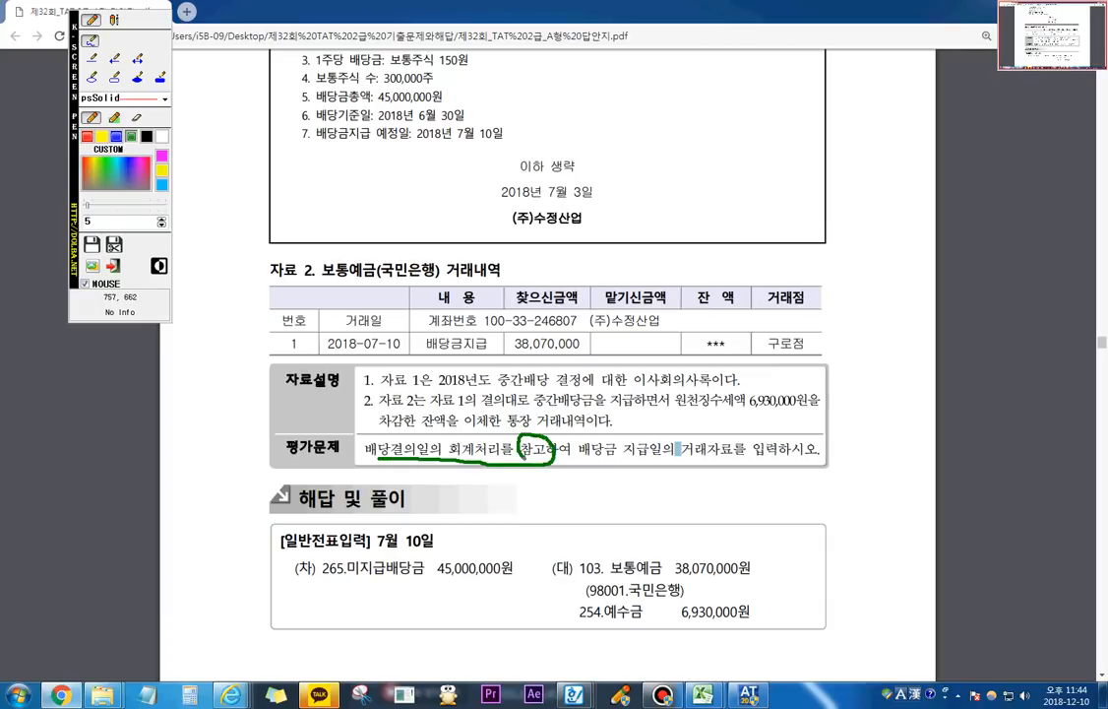
mouse_move(464, 475)
mouse_down()
mouse_move(481, 476)
mouse_move(483, 512)
mouse_move(508, 494)
mouse_move(490, 506)
mouse_up()
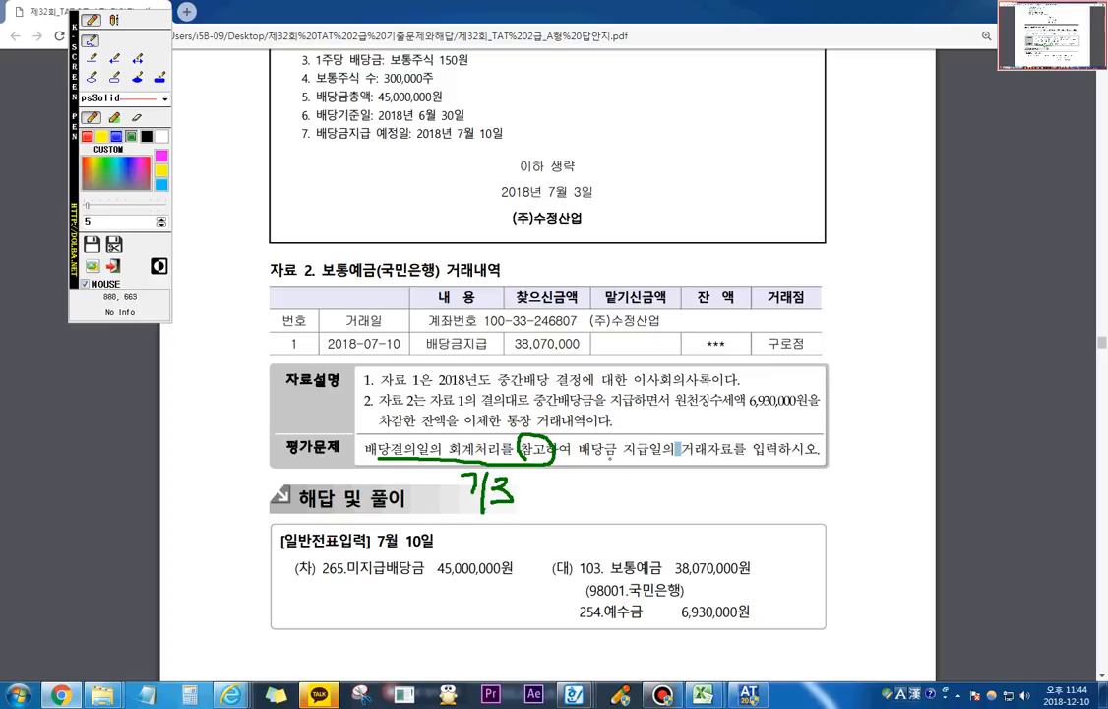
mouse_move(578, 456)
mouse_down()
mouse_move(667, 455)
mouse_move(620, 427)
mouse_move(578, 458)
mouse_move(594, 502)
mouse_move(620, 503)
mouse_move(640, 482)
mouse_up()
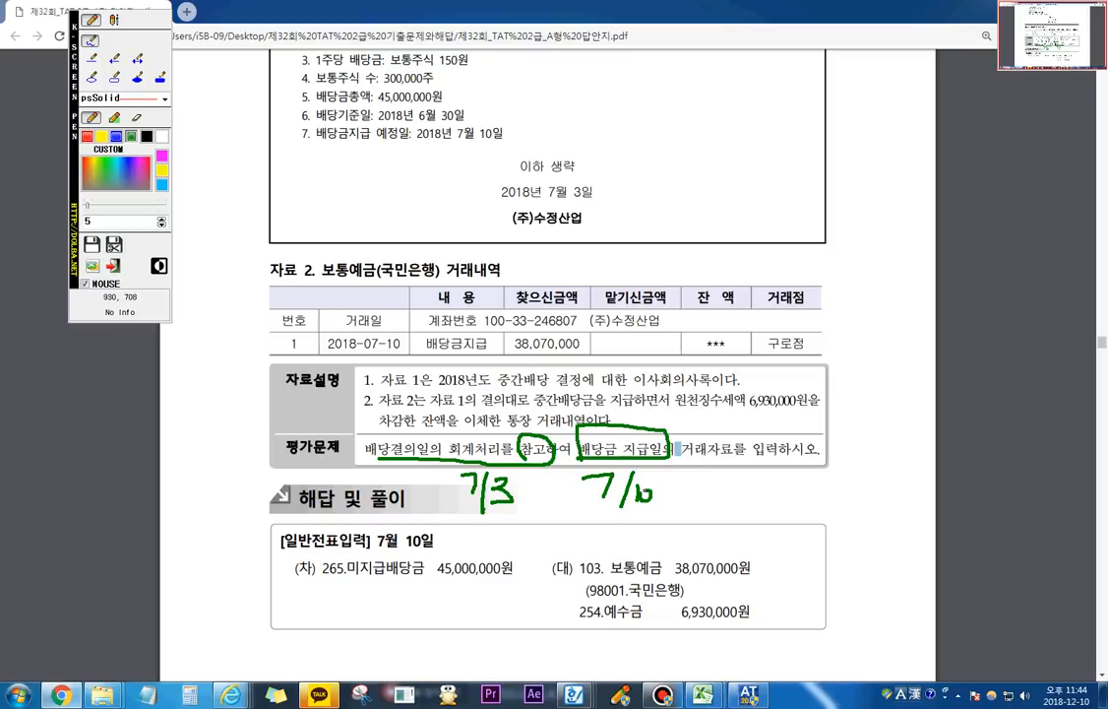
mouse_move(620, 430)
mouse_down()
mouse_move(573, 467)
mouse_move(649, 496)
mouse_up()
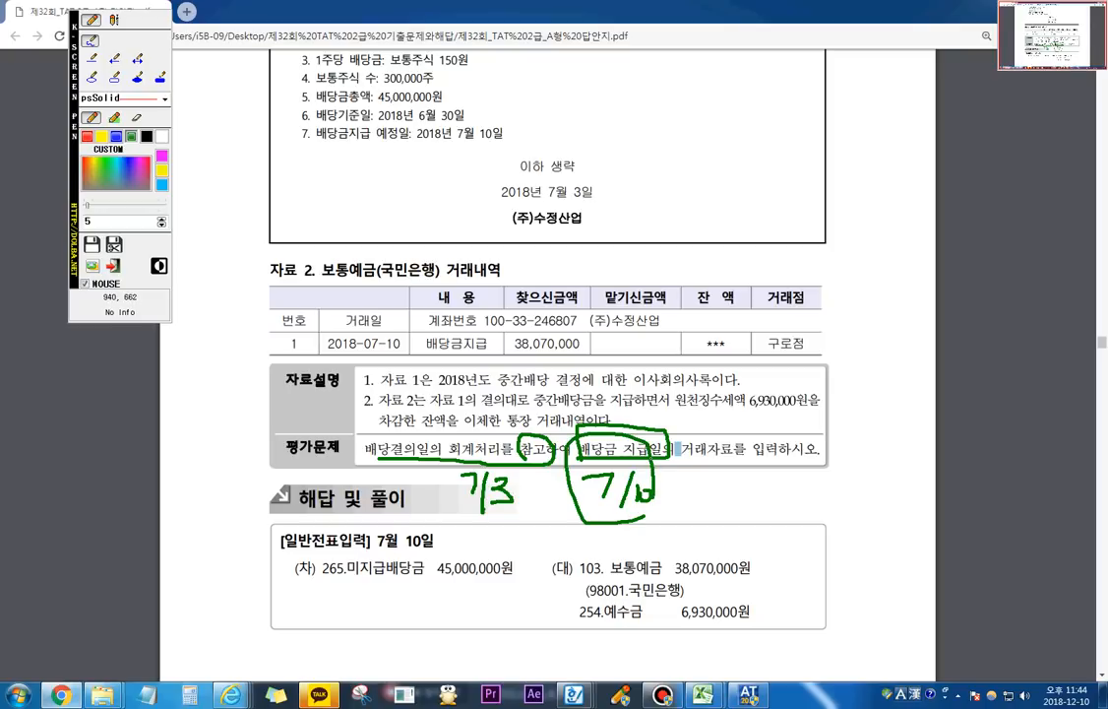
click(113, 265)
Step: Return to 일반전표입력, load the vouchers for July 10, and start a 차변 line
key(alt+Tab)
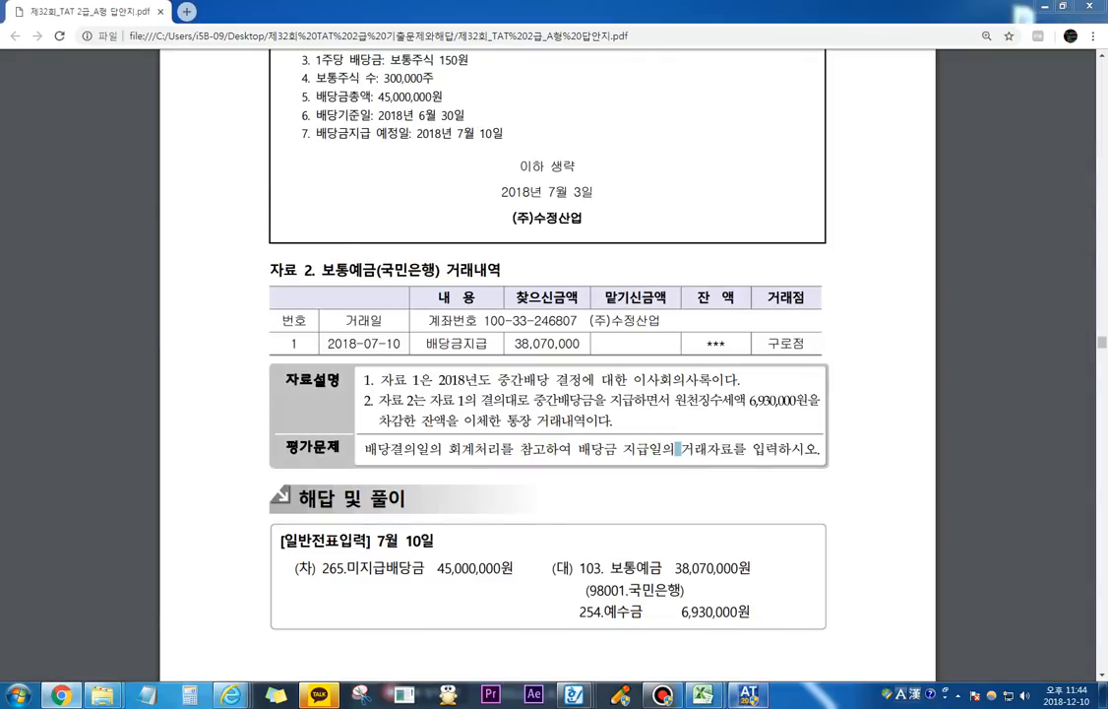
click(322, 210)
text(10)
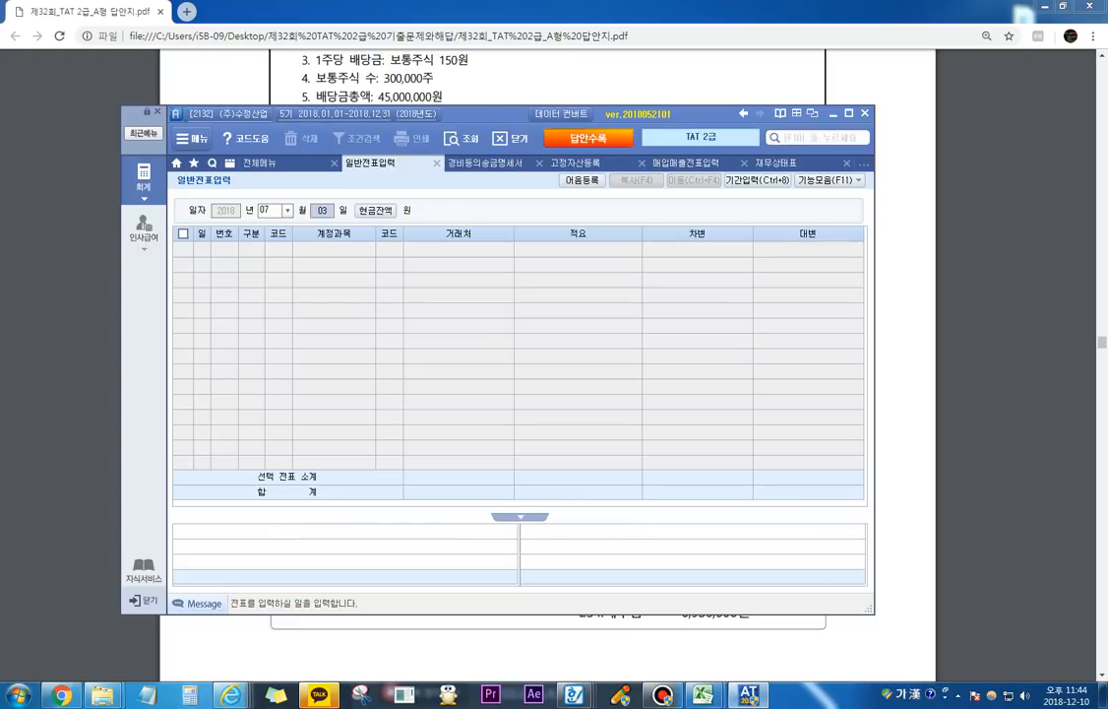
key(Return)
text(3)
key(Return)
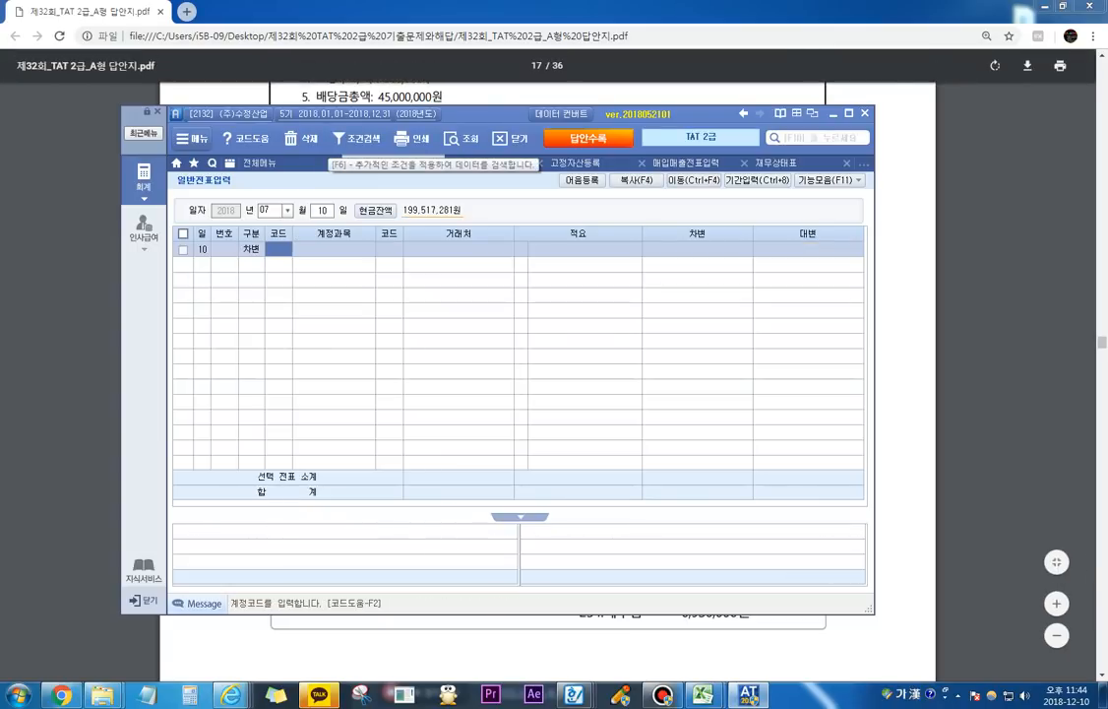
Step: Enter 265 미지급배당금 as the July 10 debit account with an amount of 45,000,000, keeping the PDF answer in view
drag(482, 113, 522, 54)
text(미지)
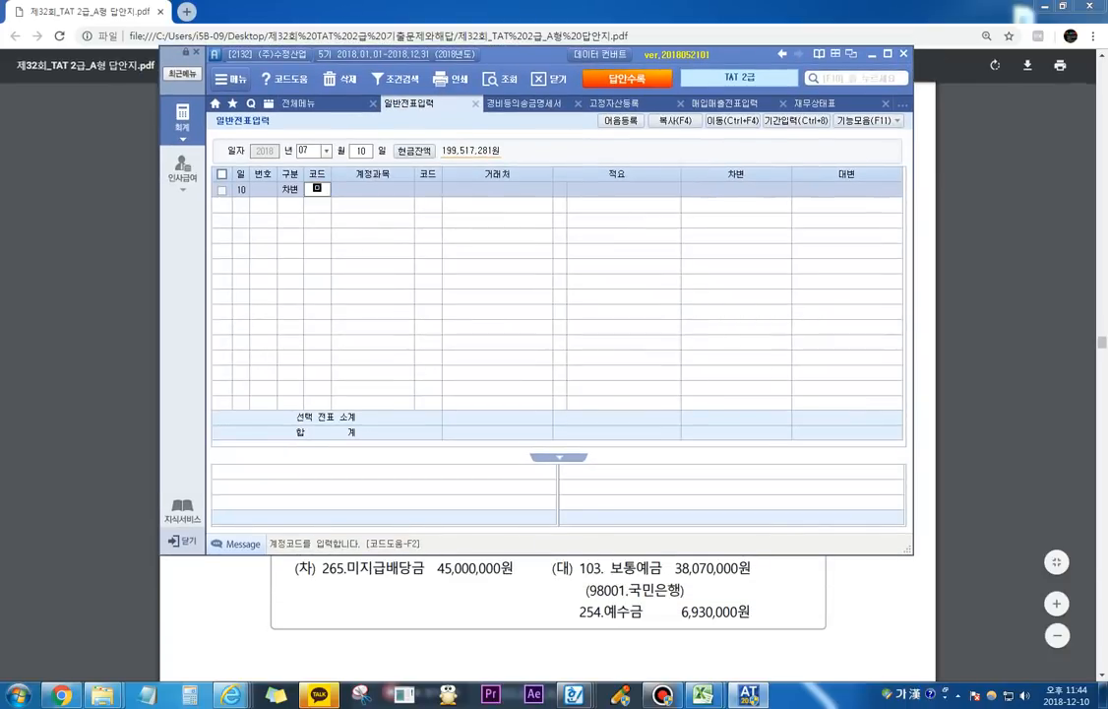
key(Return)
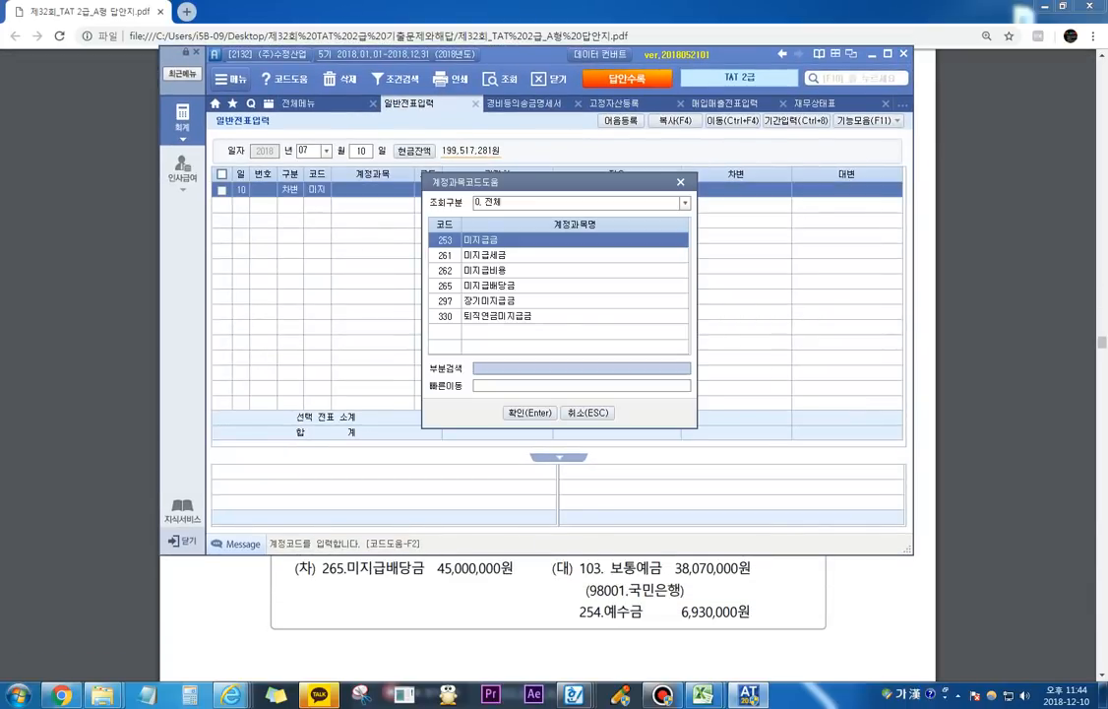
key(Down)
key(Down)
key(Down)
key(Down)
key(Up)
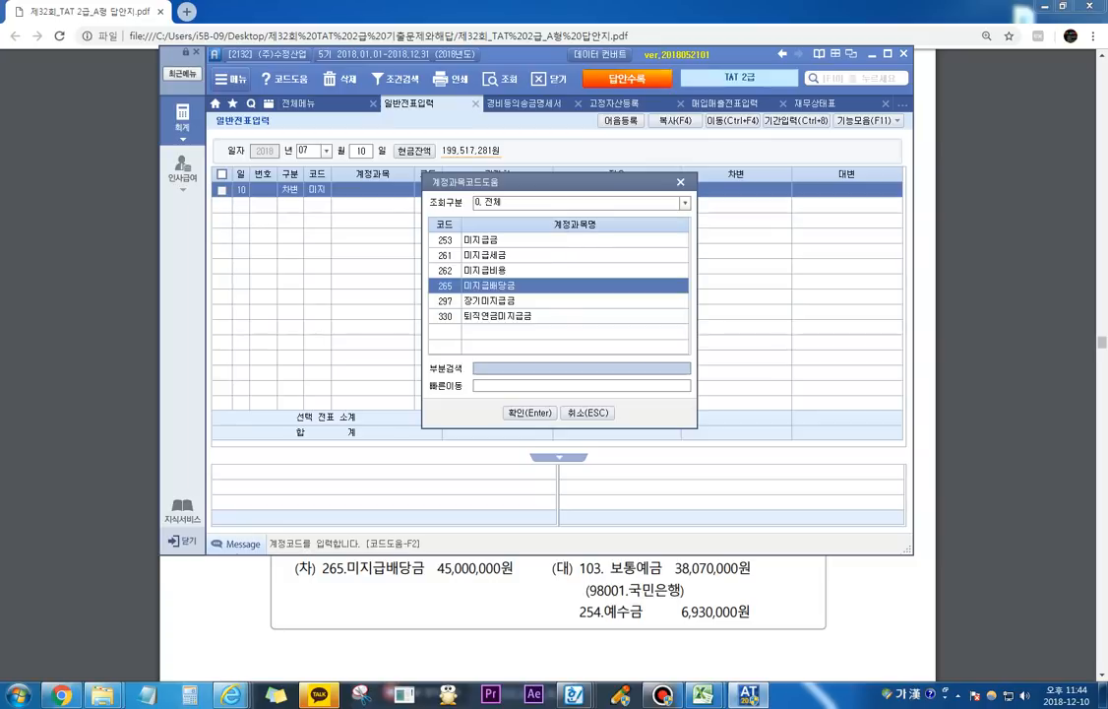
key(Return)
key(Return)
text(45,000,000)
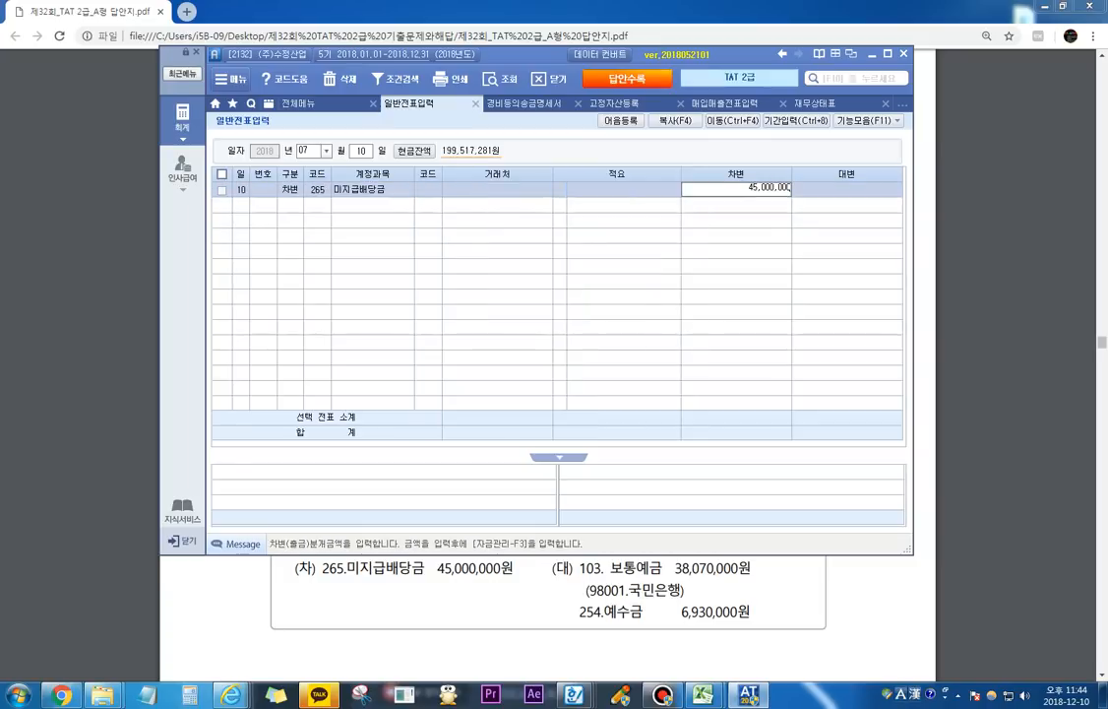
key(Return)
Step: Add a 대변 line for 103 보통예금 with 국민은행 as the 거래처 and an amount of 38,070,000
text(4)
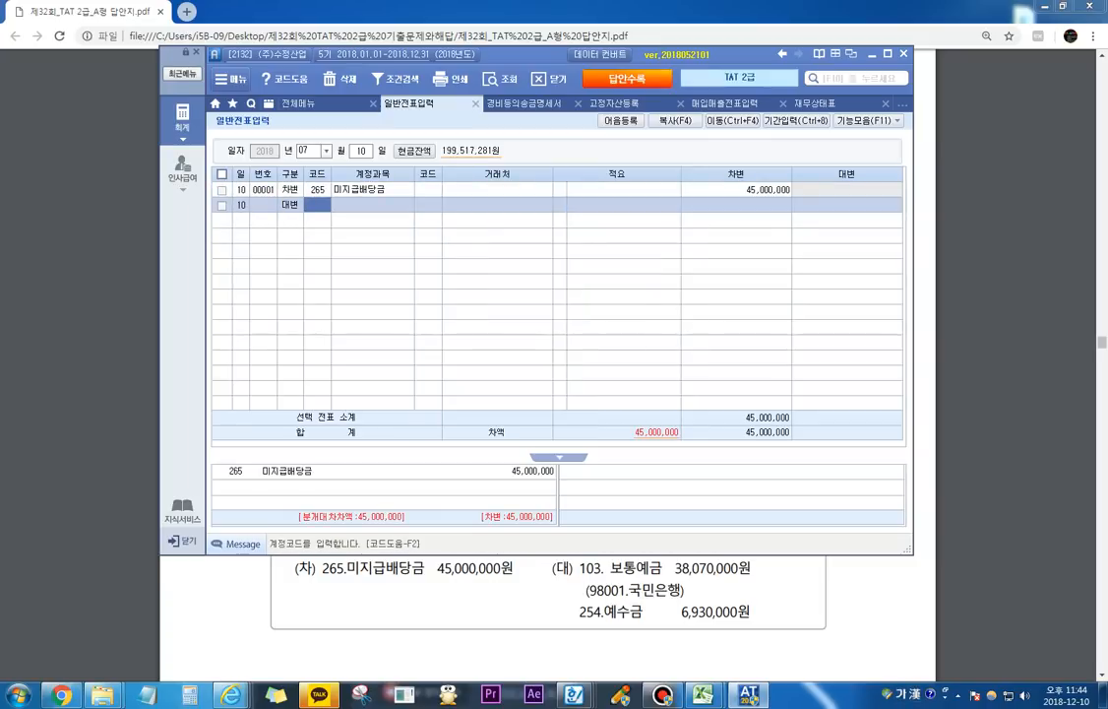
text(103)
key(Return)
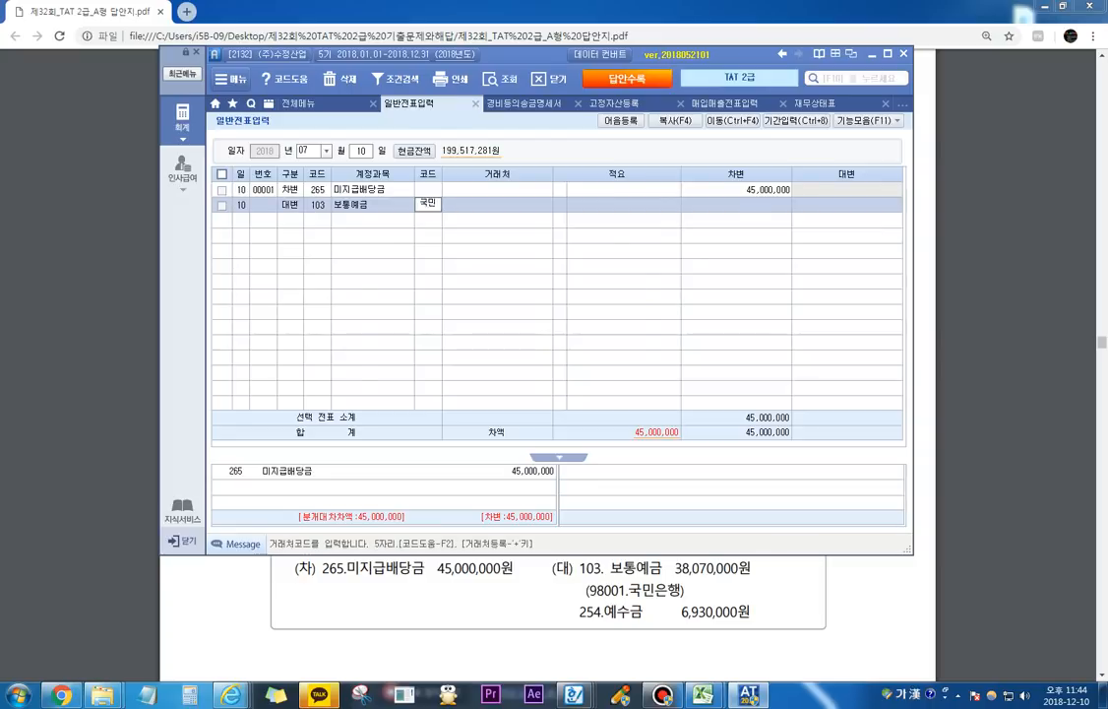
key(F2)
key(Down)
key(Return)
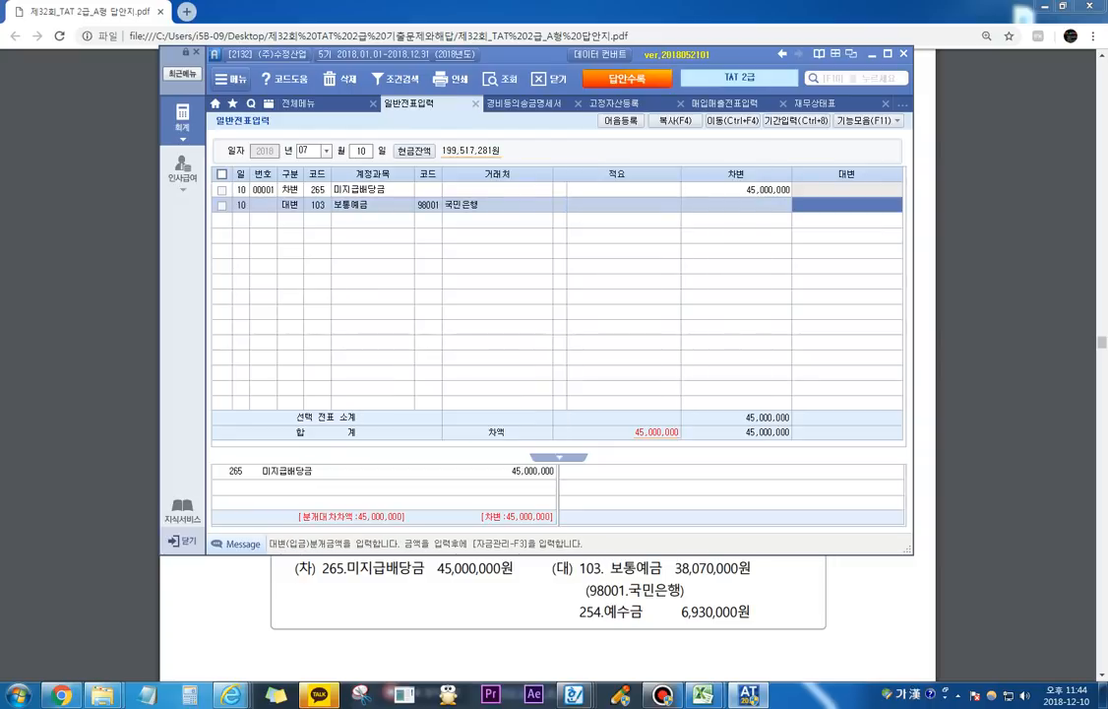
key(Return)
text(38,070,000)
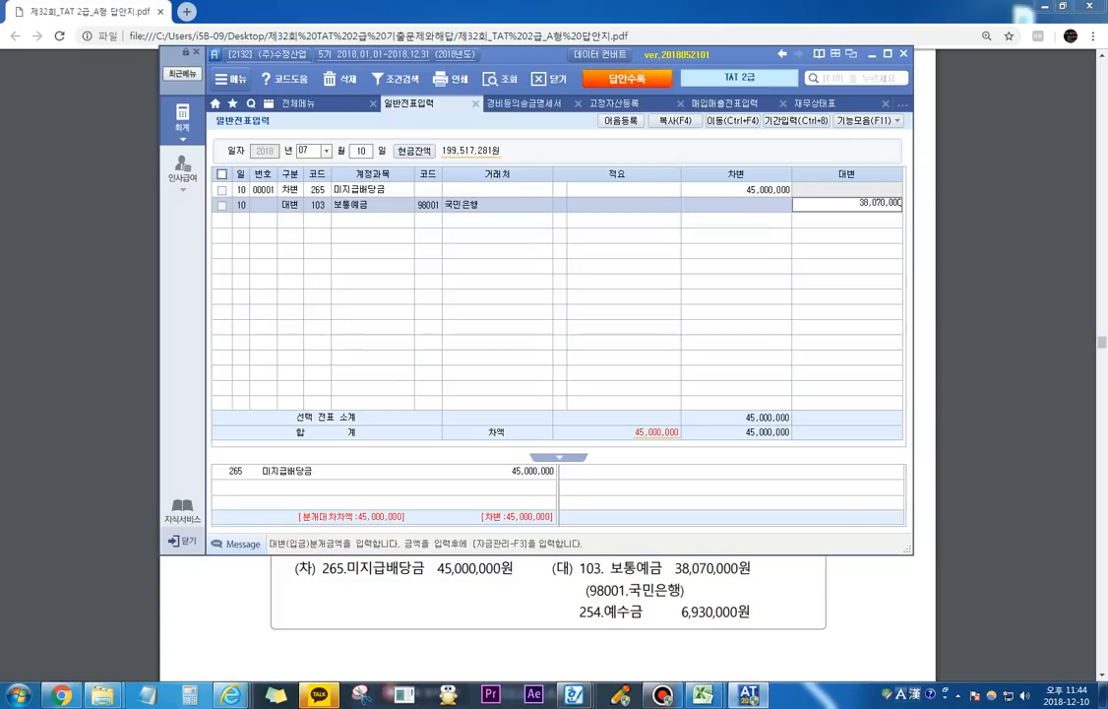
key(Return)
Step: Add a second 대변 line for 254 예수금 with an amount of 6,930,000
text(4)
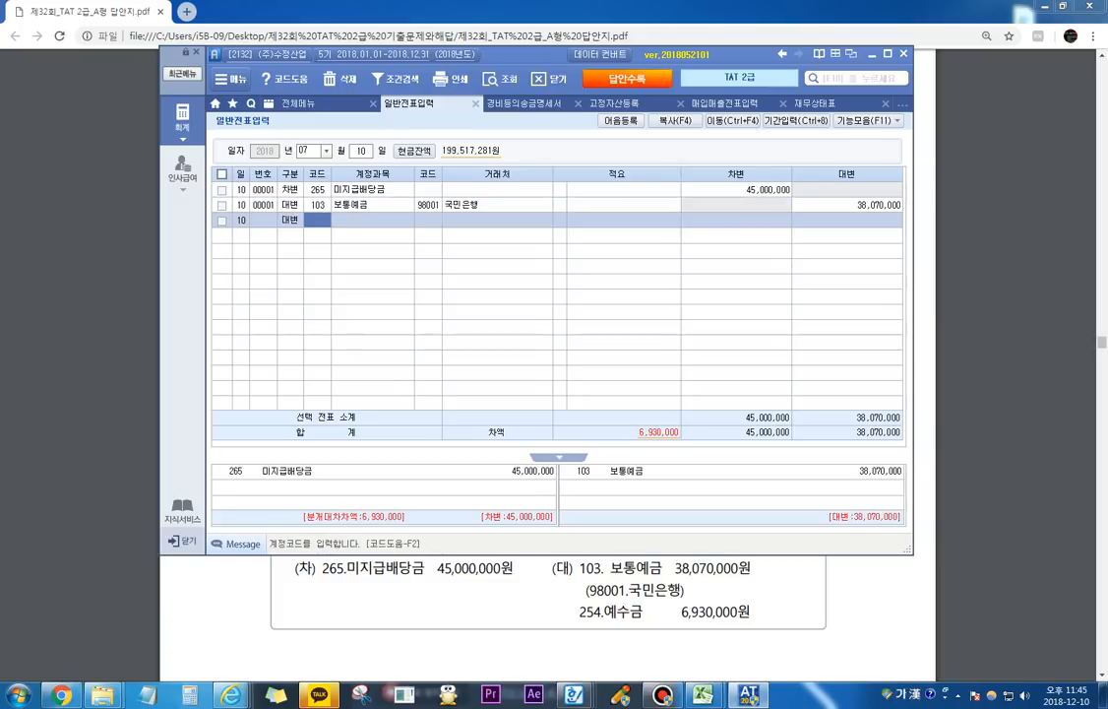
text(예수)
key(Return)
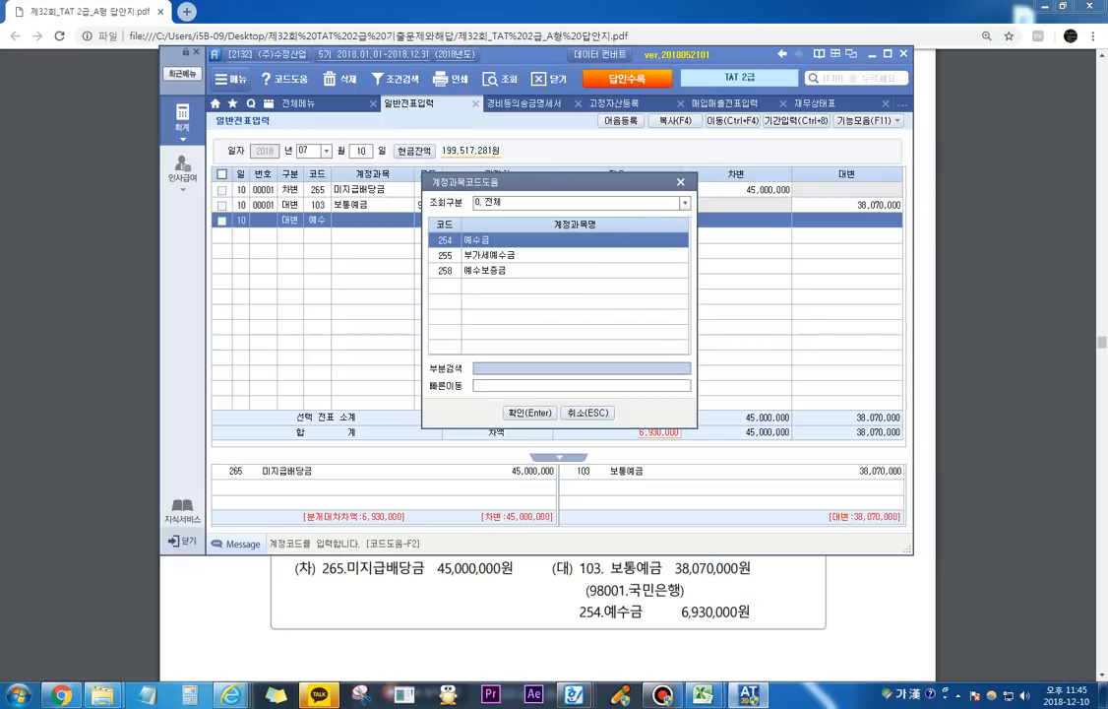
key(Return)
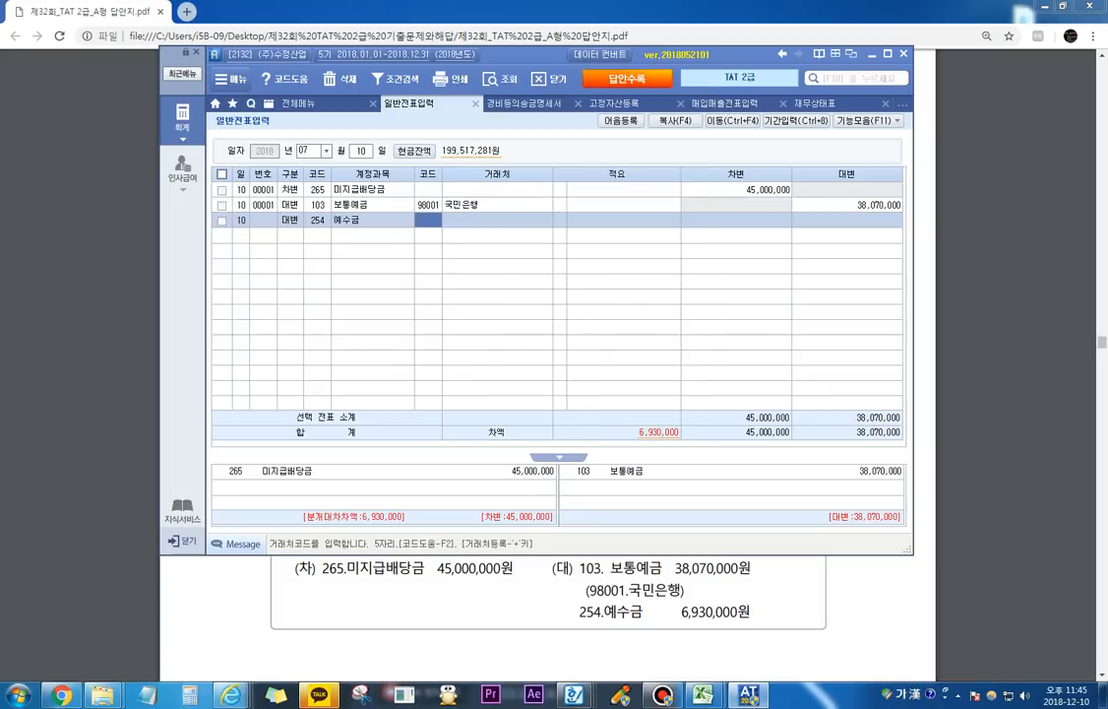
key(Return)
key(Return)
text(6930000)
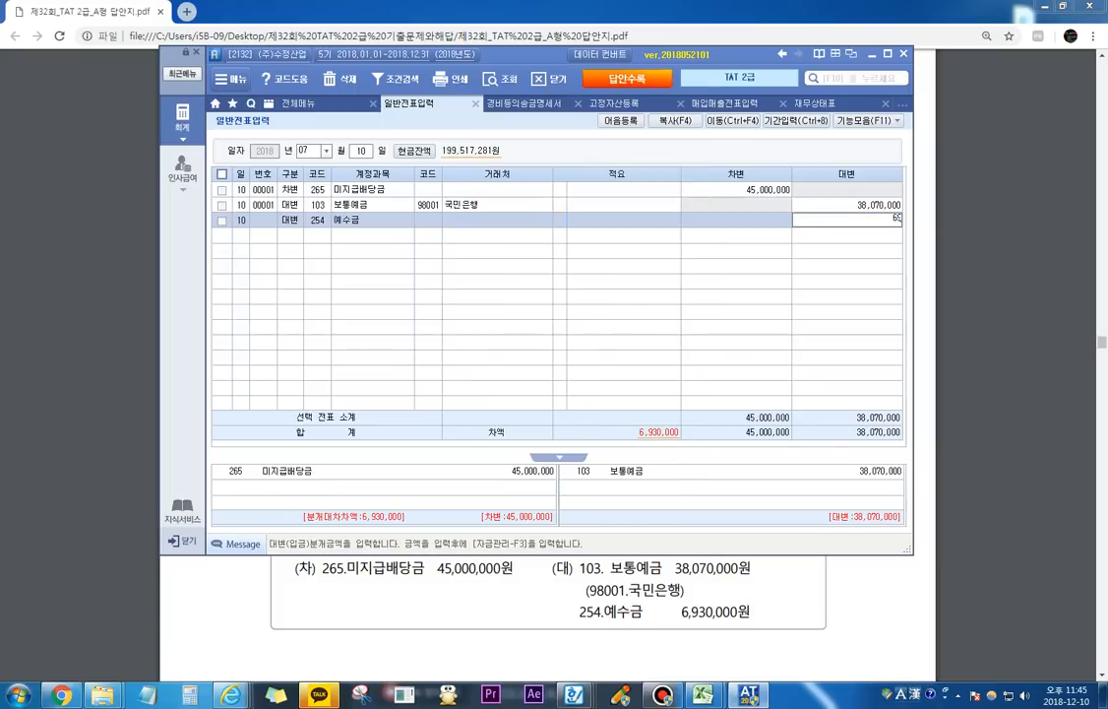
key(Return)
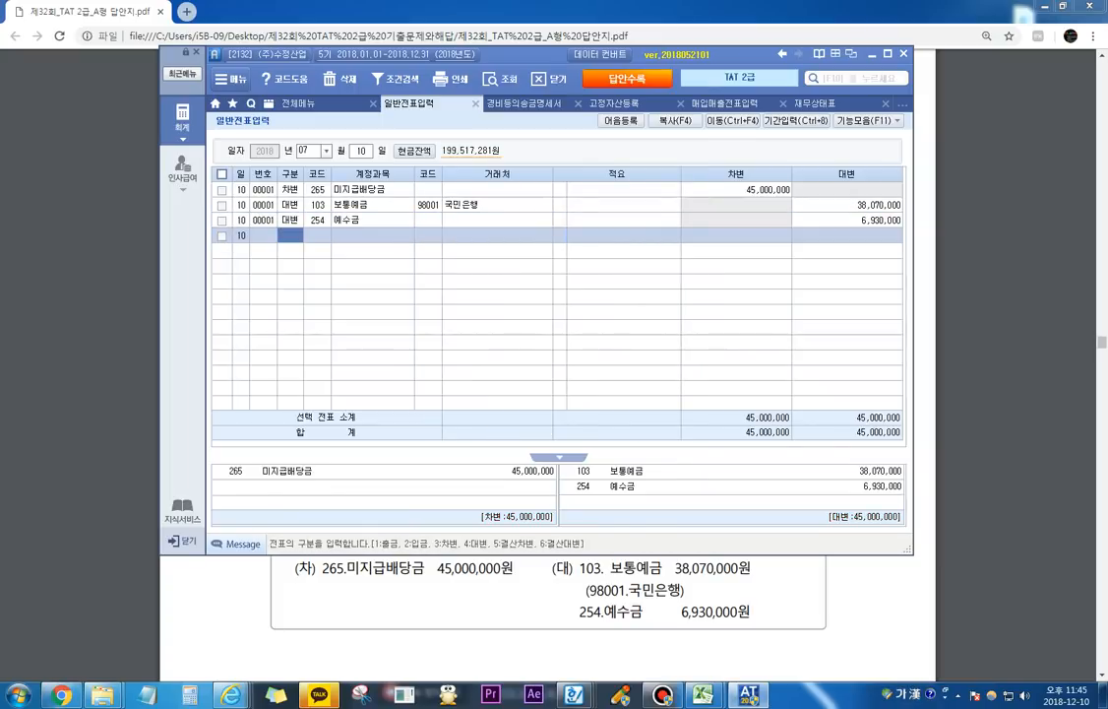
Step: Examine the first 문제 2 부가가치세 question in the PDF, covering its 보통예금 거래내역 and 거래명세서
click(660, 589)
scroll(661, 589, down, 1)
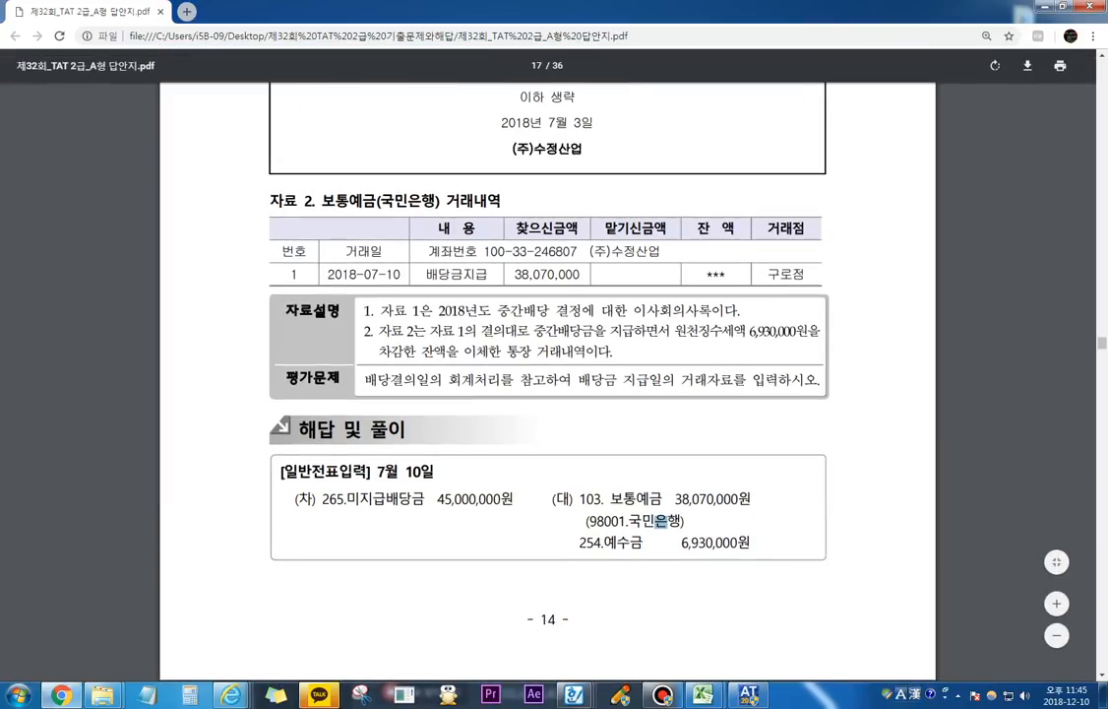
scroll(547, 374, down, 5)
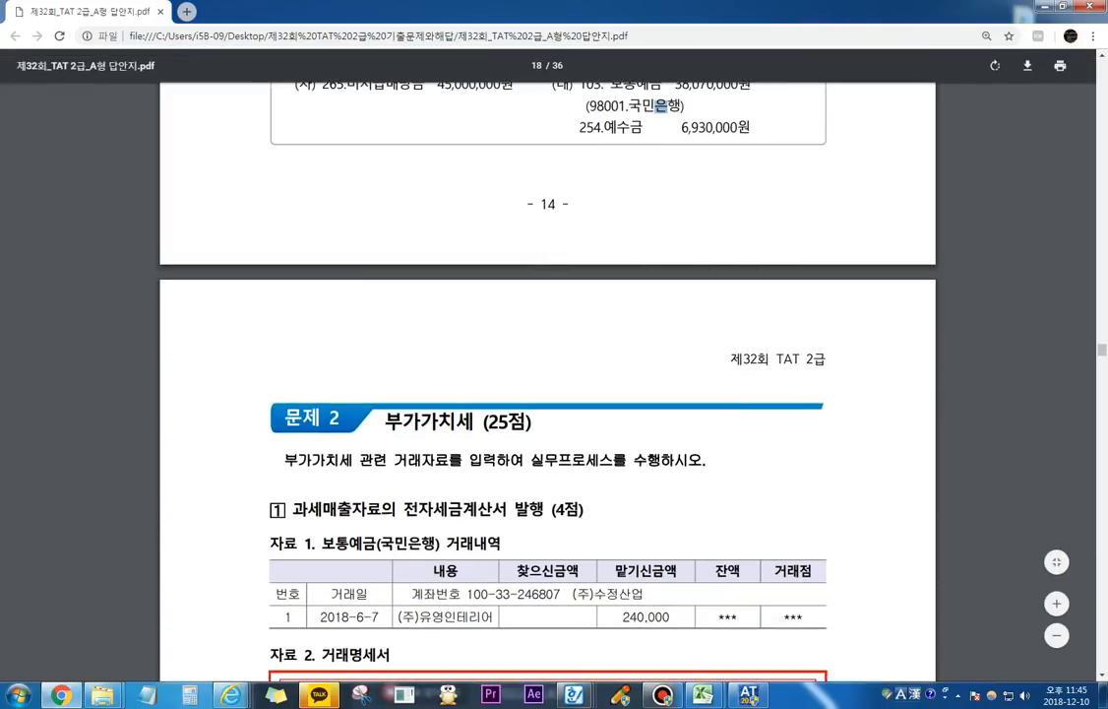
scroll(547, 374, down, 3)
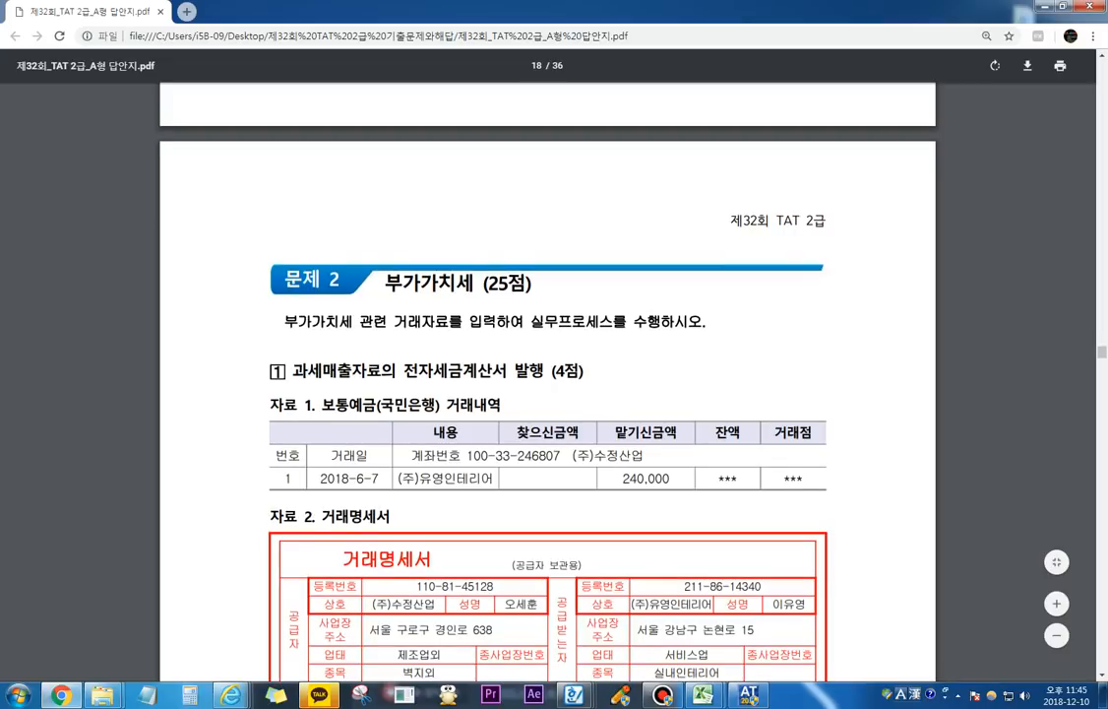
scroll(547, 374, down, 2)
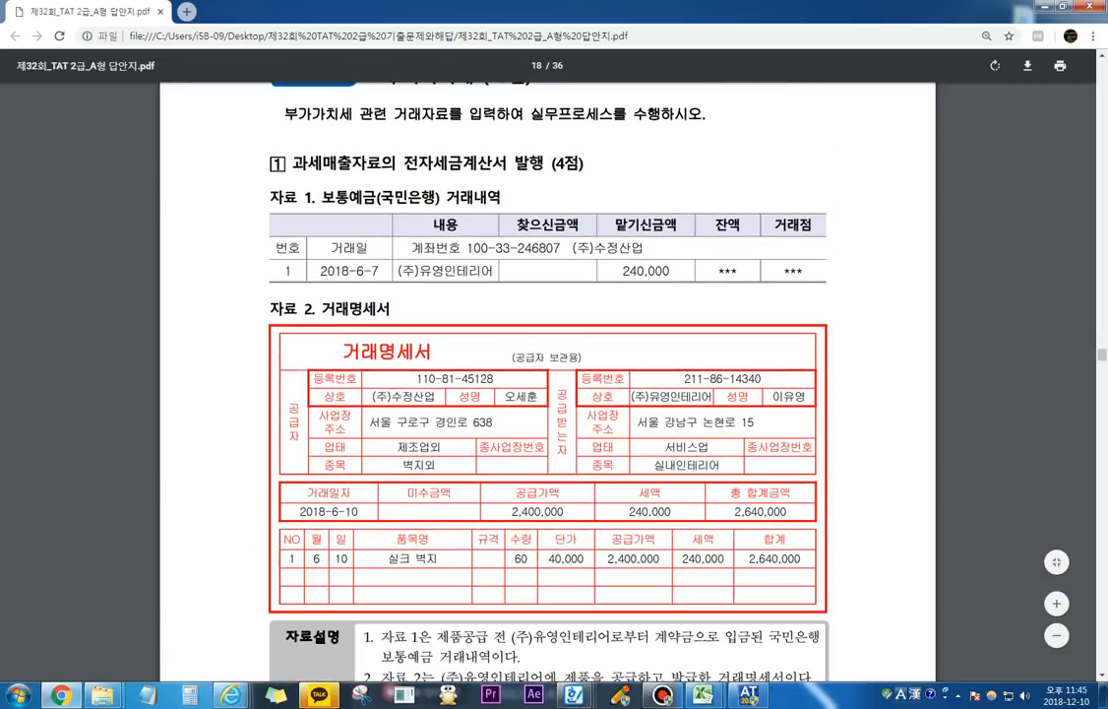
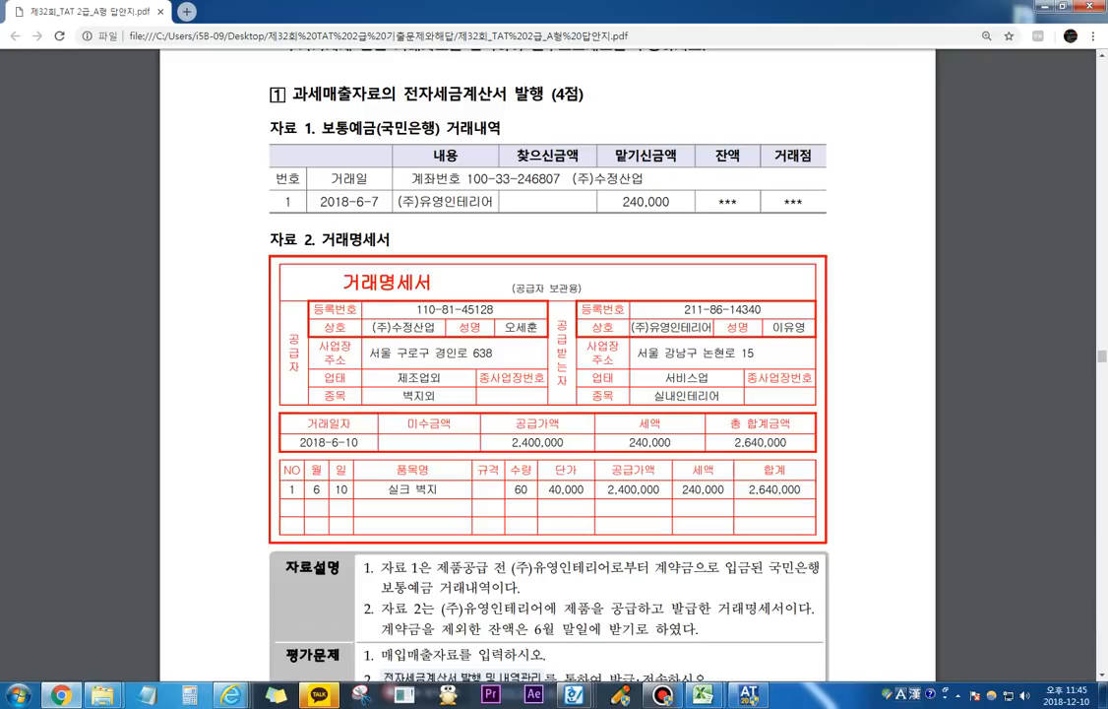
Step: Highlight the deposit amount from (주)유영인테리어 in the PDF's 보통예금 거래내역 with a temporary pen circle, and clear it
key(ctrl+F2)
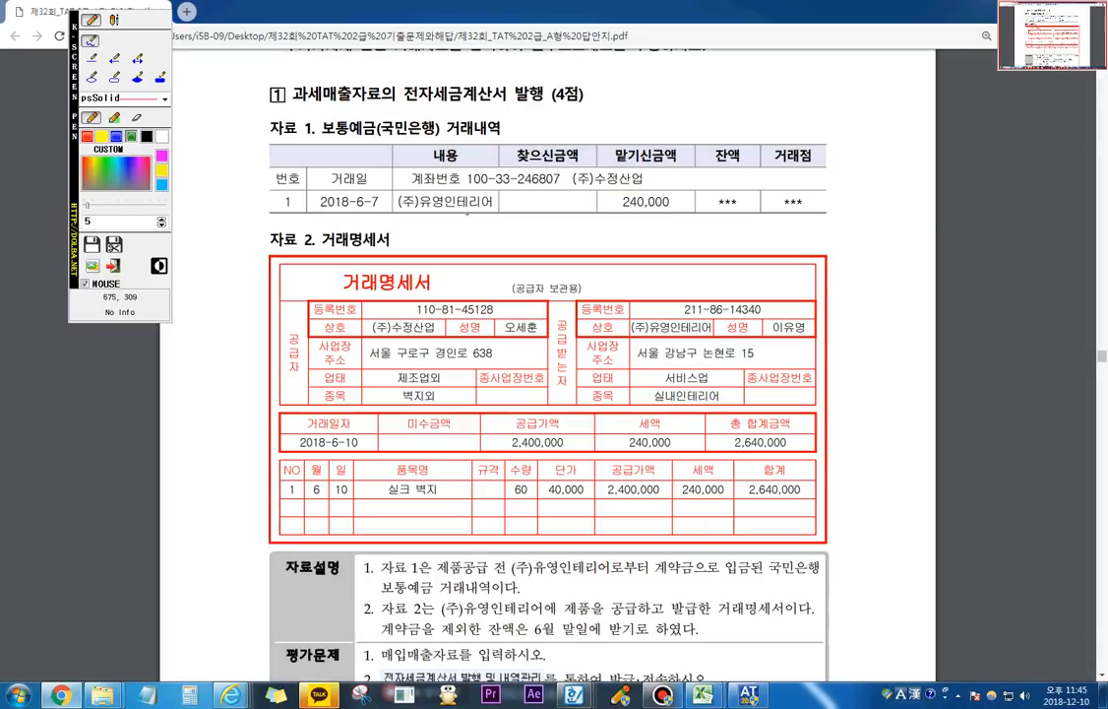
mouse_move(652, 224)
mouse_down()
mouse_move(677, 195)
mouse_move(614, 208)
mouse_move(665, 216)
mouse_up()
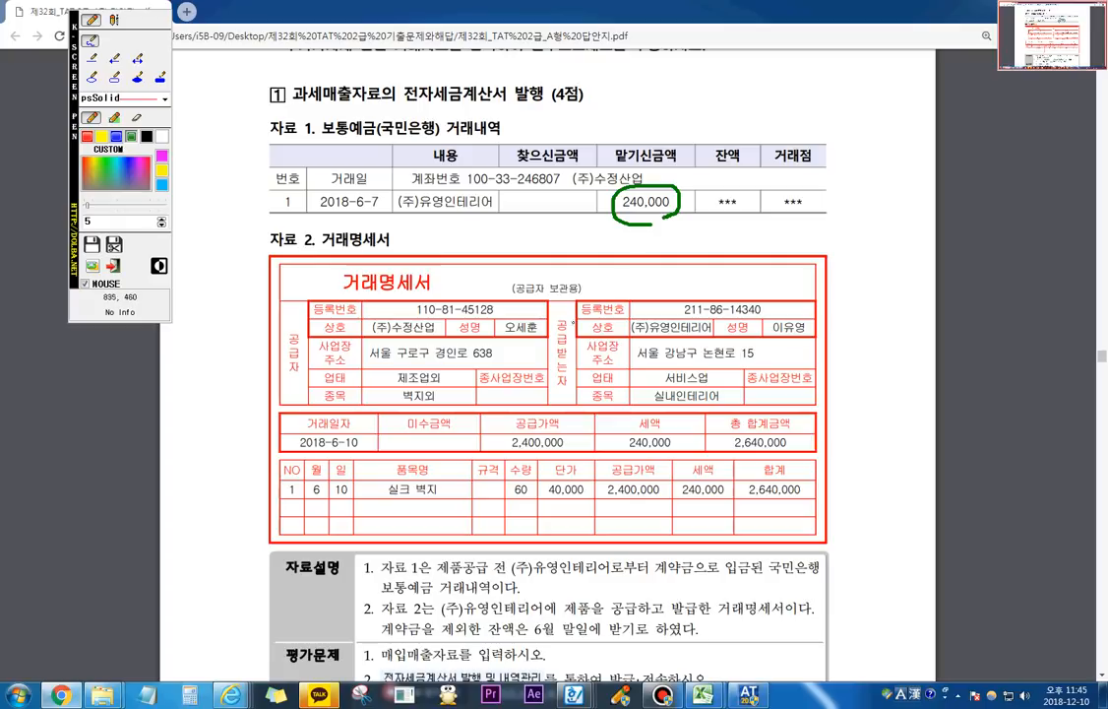
key(Escape)
scroll(543, 400, down, 2)
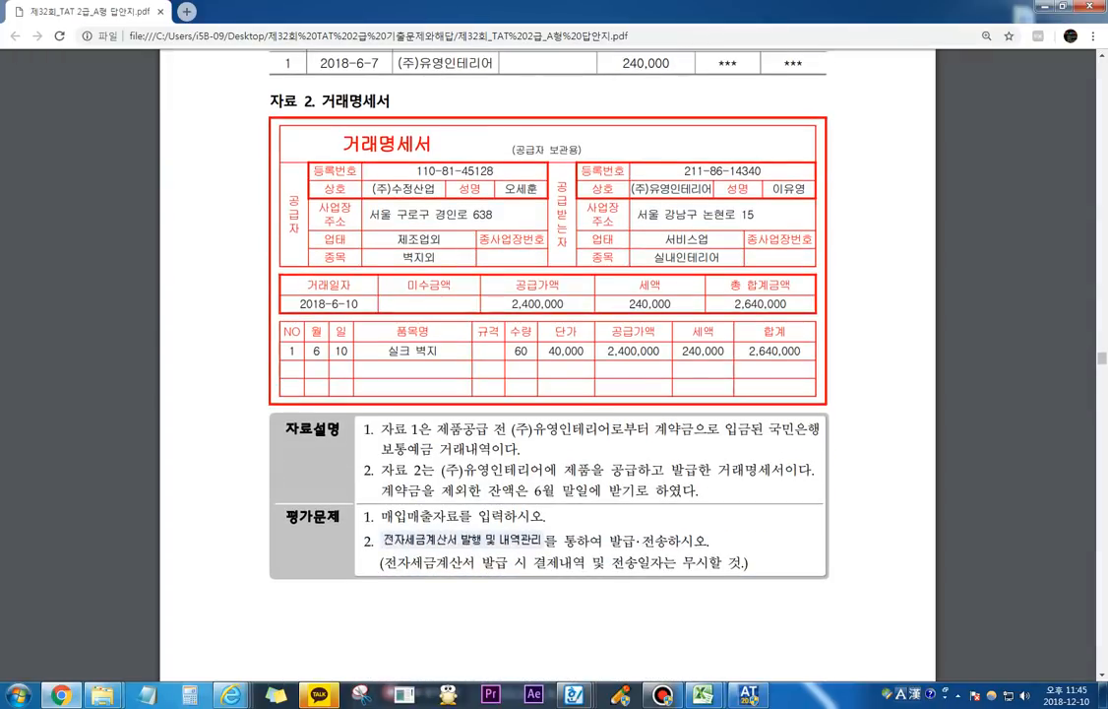
Step: Circle the supplier details, the buyer's 등록번호 and the date and amounts row of the 거래명세서 with the screen pen, and clear the marks
click(620, 695)
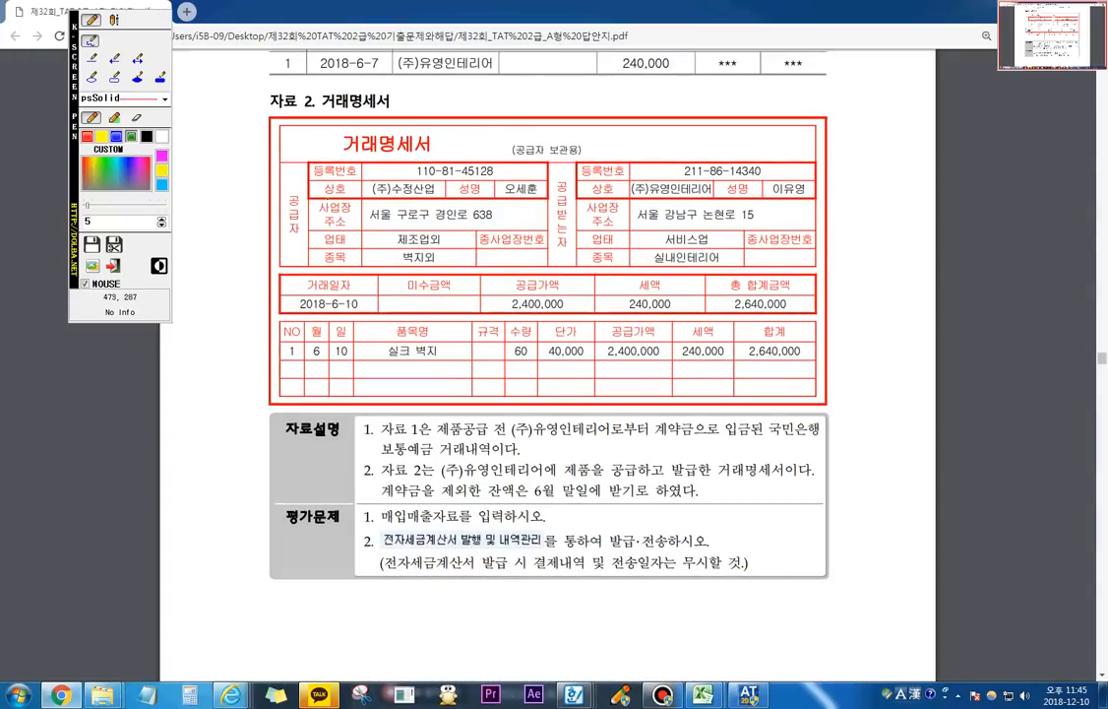
mouse_move(328, 199)
mouse_down()
mouse_move(530, 196)
mouse_move(341, 198)
mouse_move(443, 144)
mouse_move(537, 197)
mouse_move(497, 197)
mouse_up()
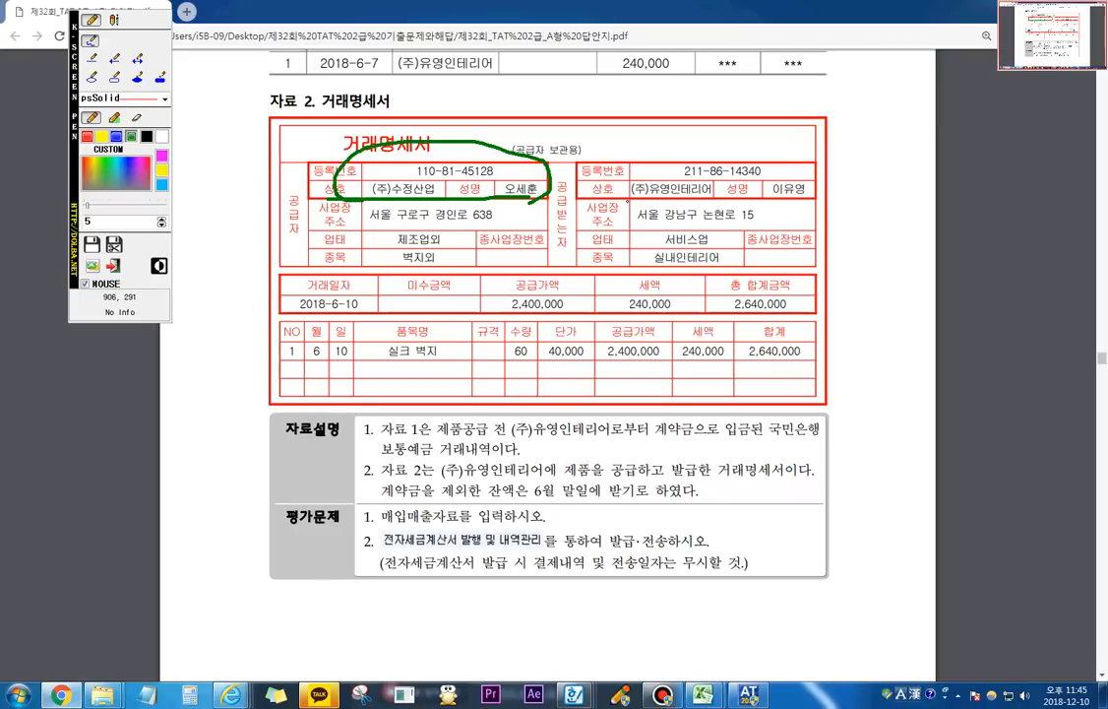
mouse_move(583, 169)
mouse_down()
mouse_move(689, 181)
mouse_move(650, 152)
mouse_move(581, 165)
mouse_move(587, 173)
mouse_up()
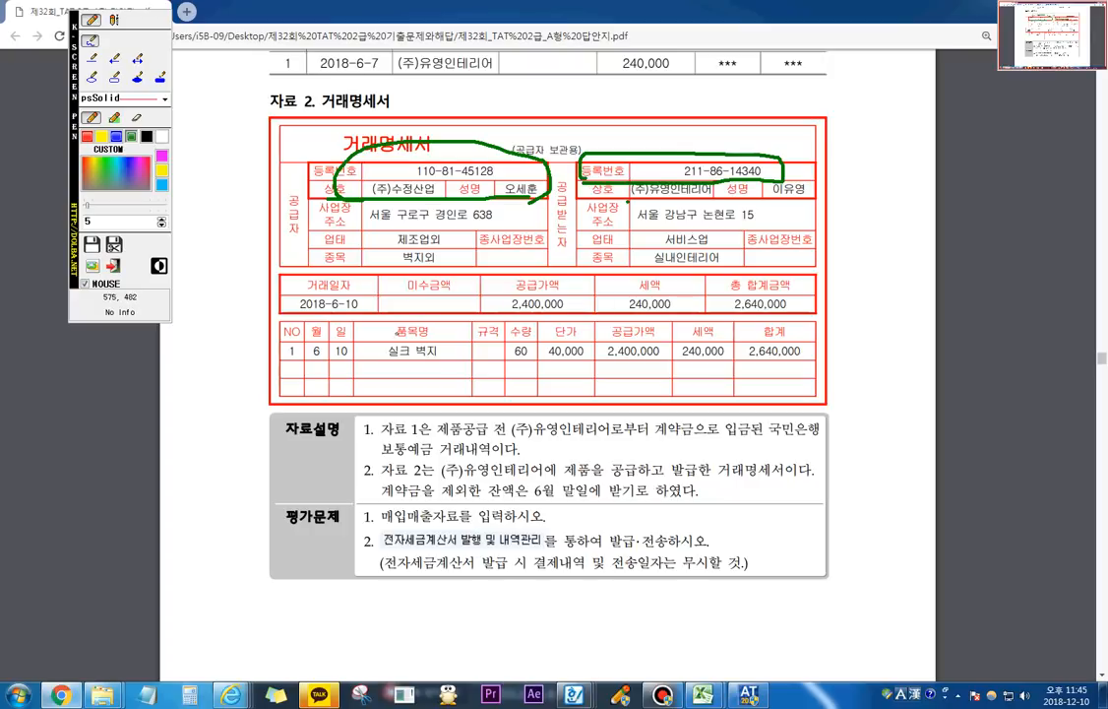
mouse_move(359, 313)
mouse_down()
mouse_move(305, 296)
mouse_move(307, 264)
mouse_move(468, 248)
mouse_move(680, 249)
mouse_move(738, 296)
mouse_move(551, 329)
mouse_move(300, 279)
mouse_up()
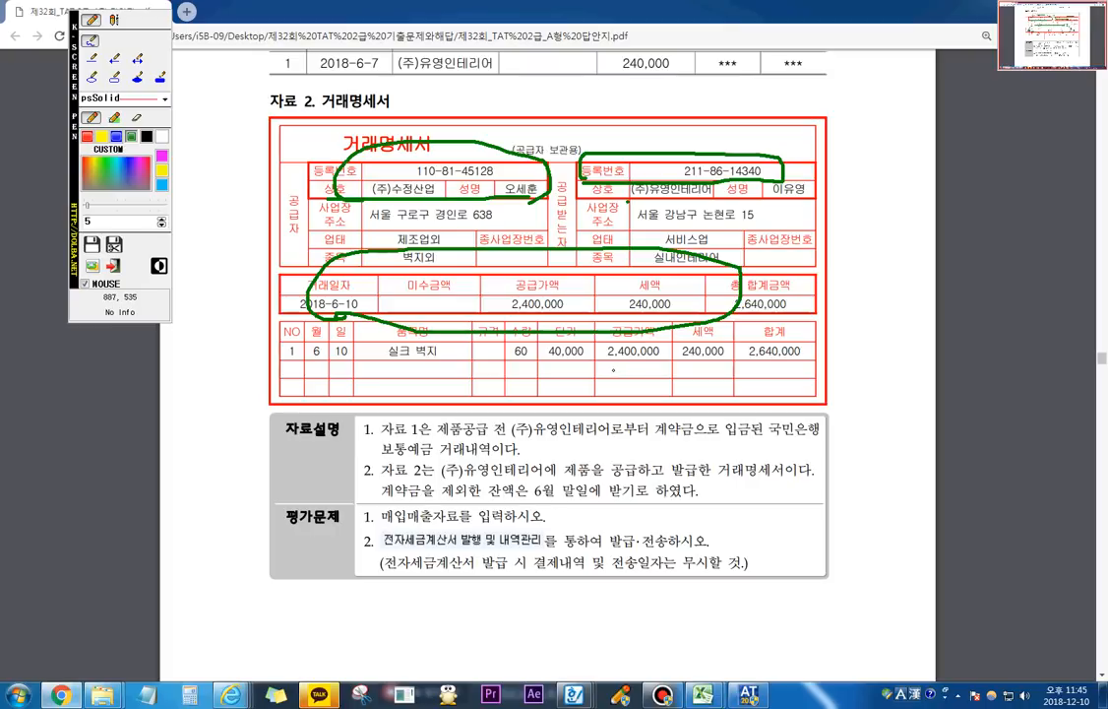
key(Escape)
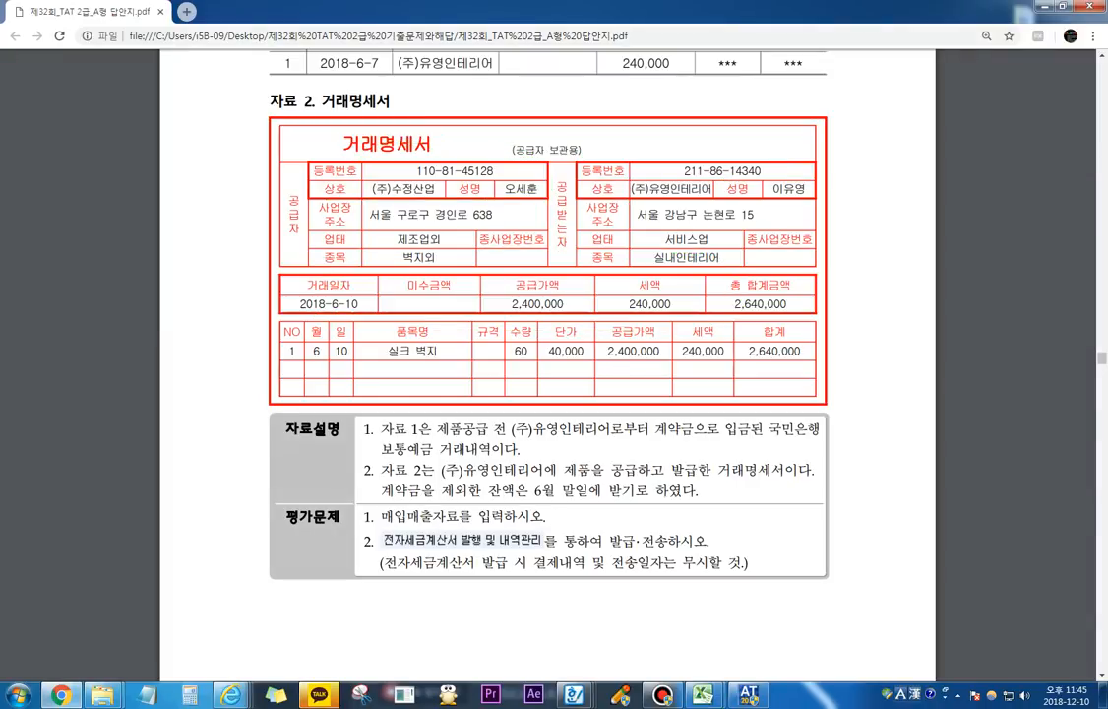
Step: Switch to the accounting program, open 매입매출전표입력 and set the voucher date to June 10
click(750, 696)
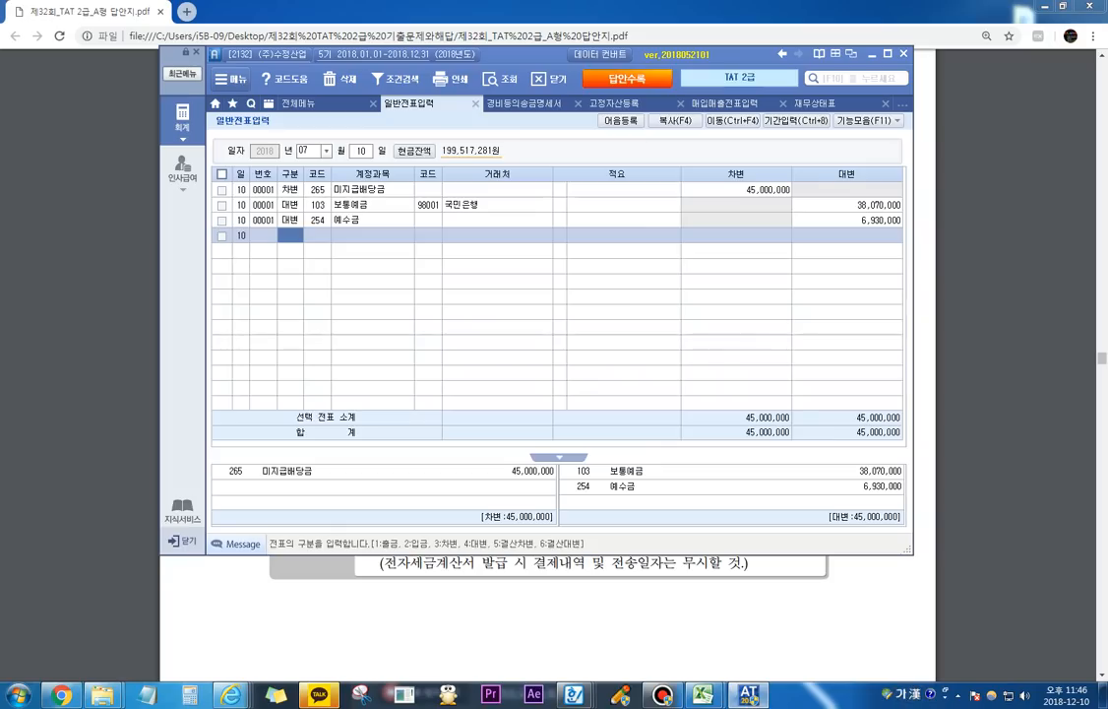
click(183, 120)
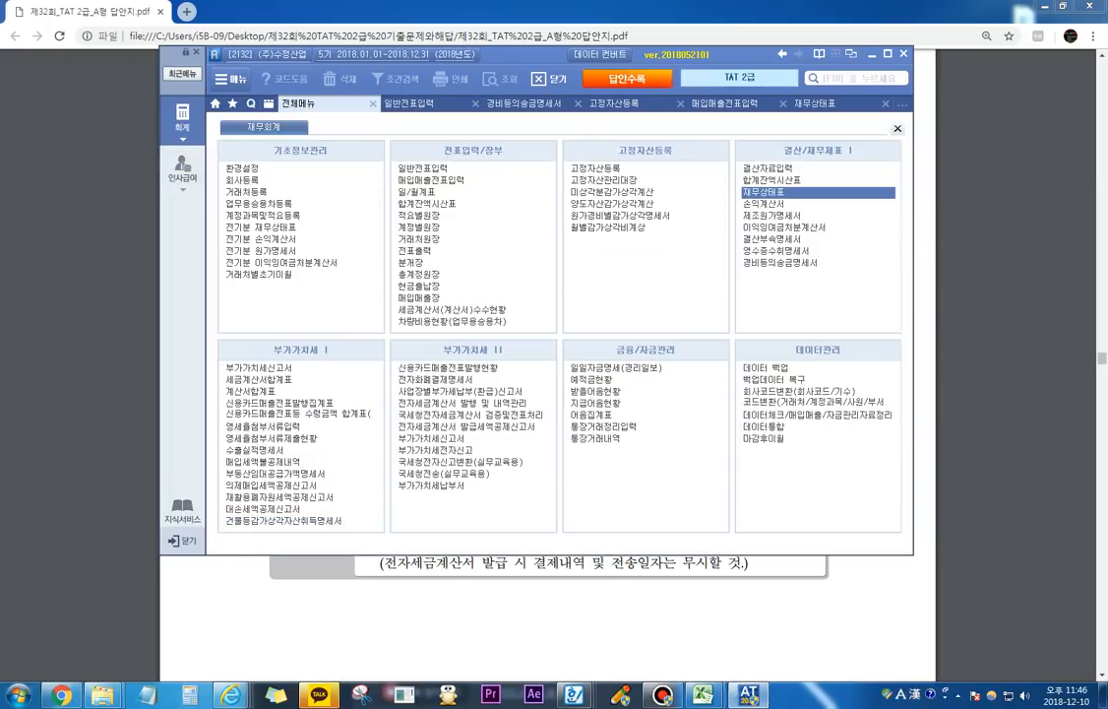
click(431, 181)
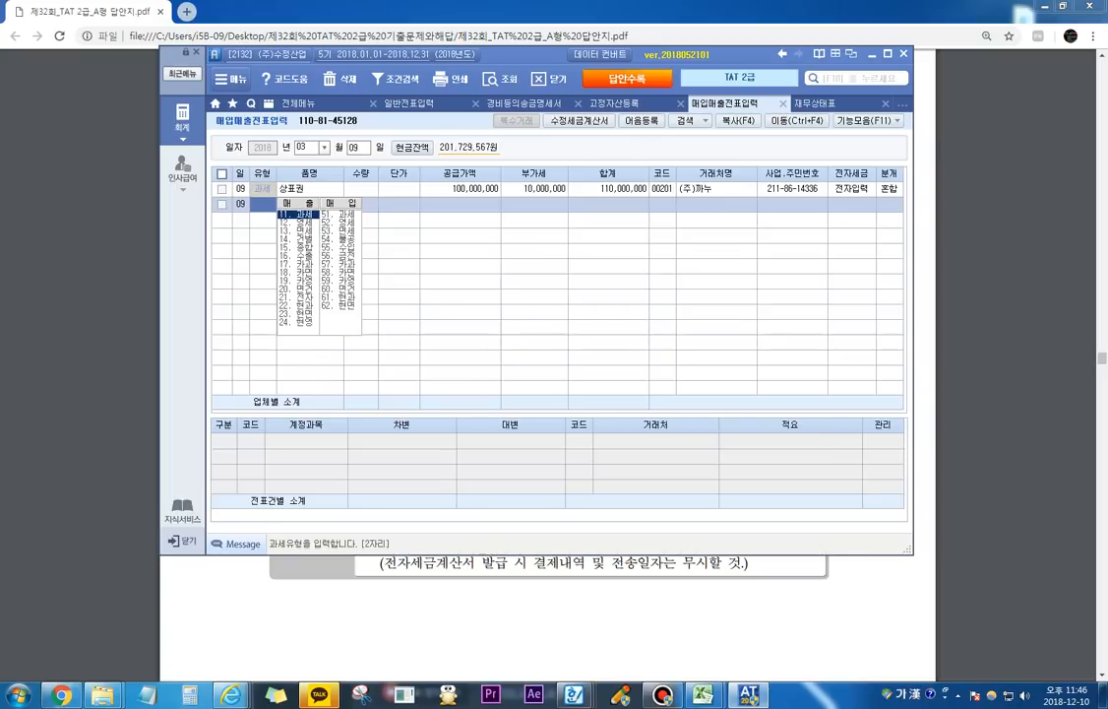
click(304, 147)
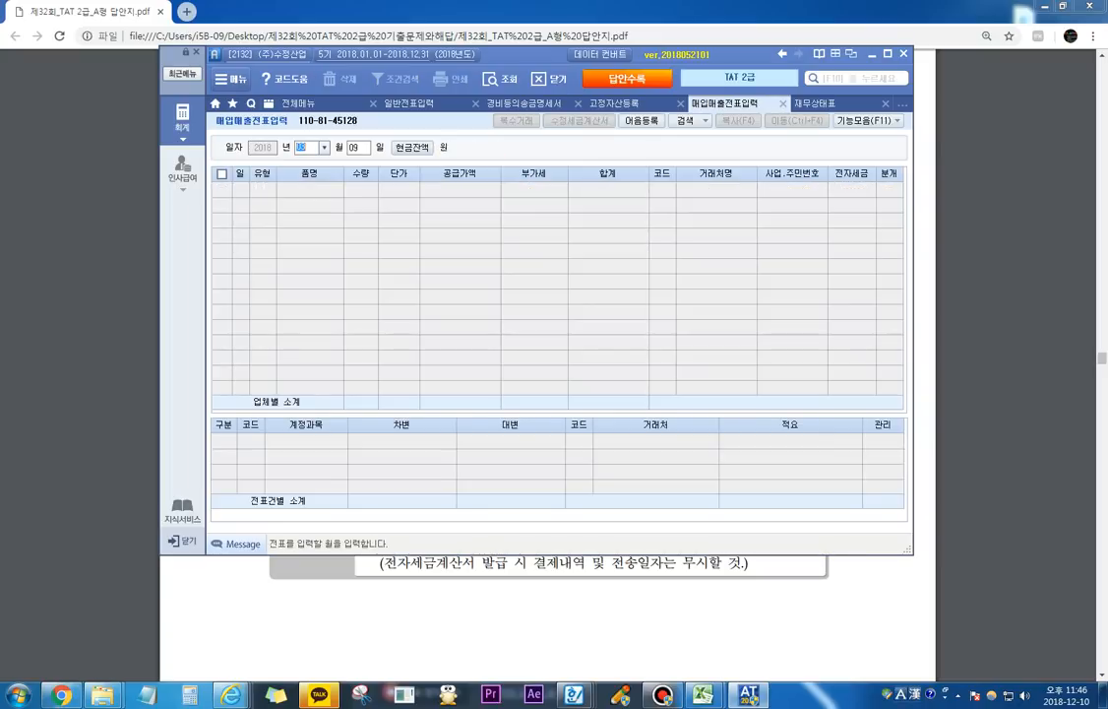
text(0610)
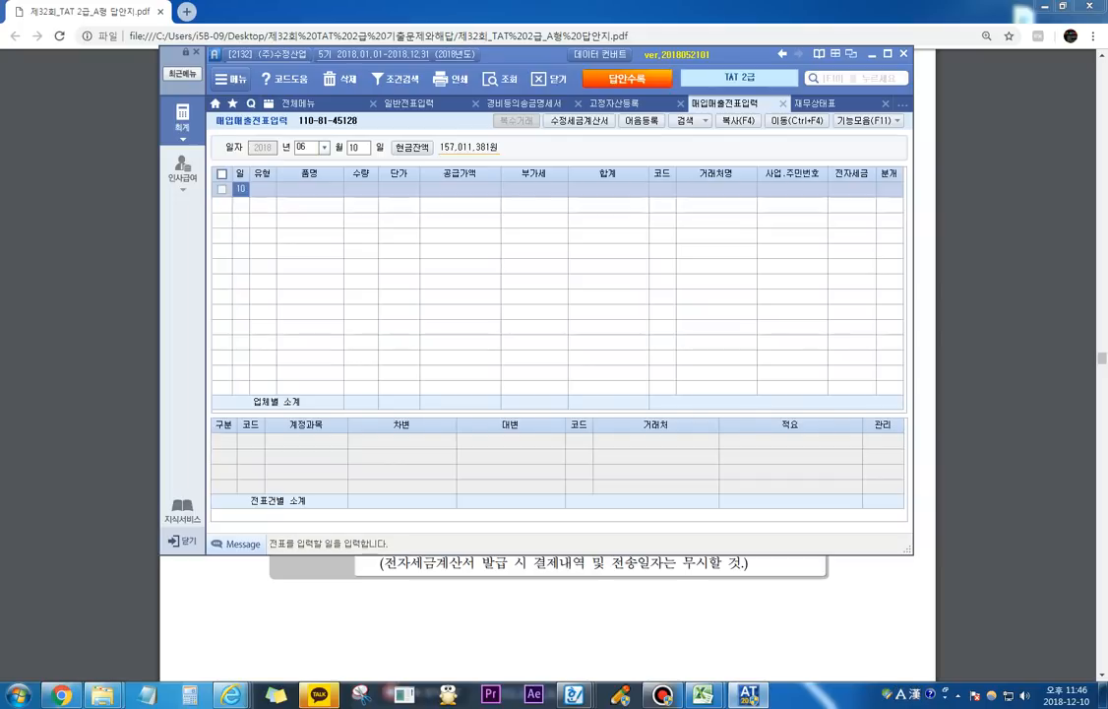
Step: Review the PDF's 자료설명 about the 계약금 deposit, highlighting 계약금으로 입금된, and the 거래일 in the 보통예금 거래내역
key(alt+Tab)
scroll(547, 365, down, 1)
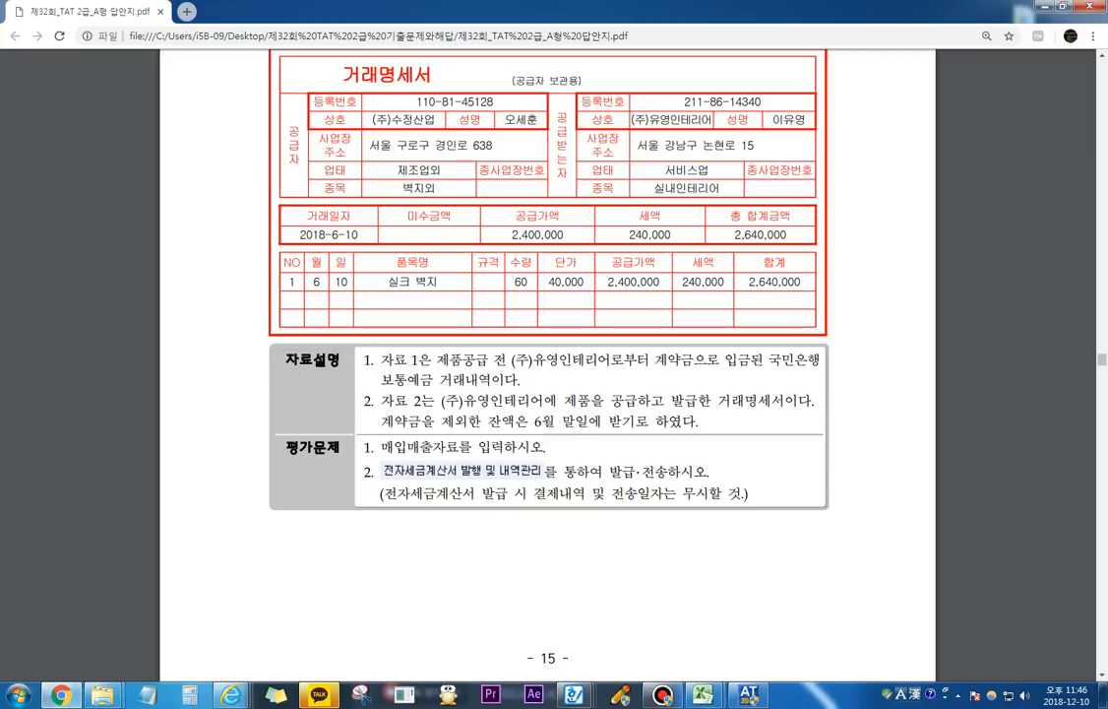
drag(656, 360, 769, 361)
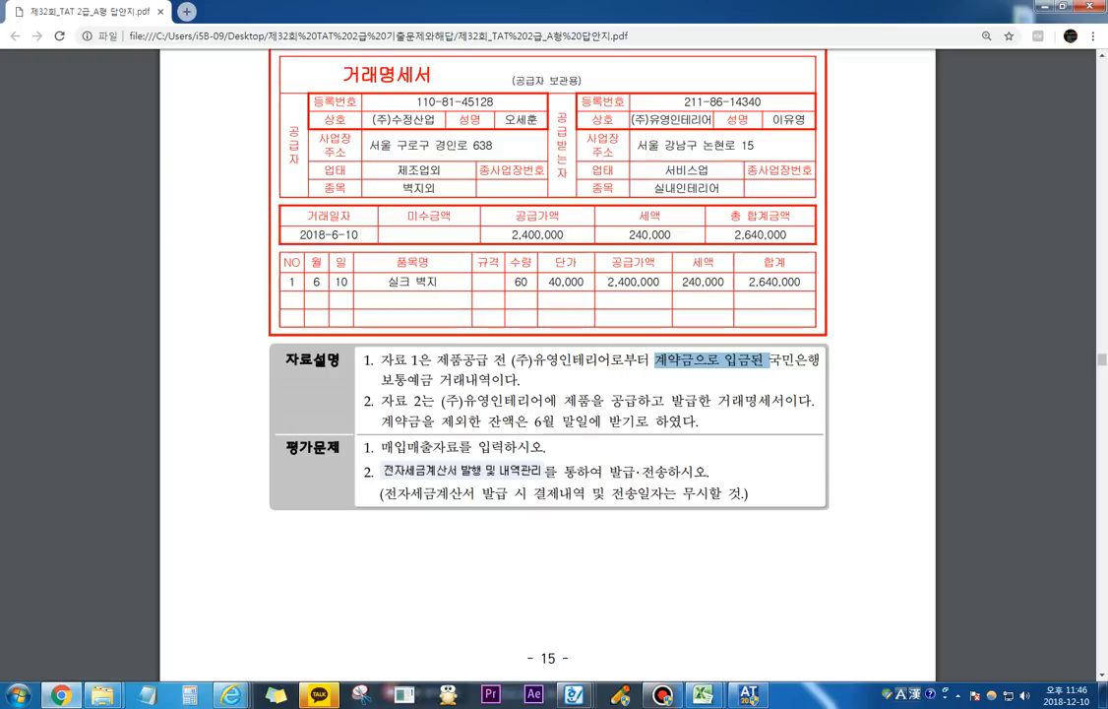
scroll(547, 365, up, 3)
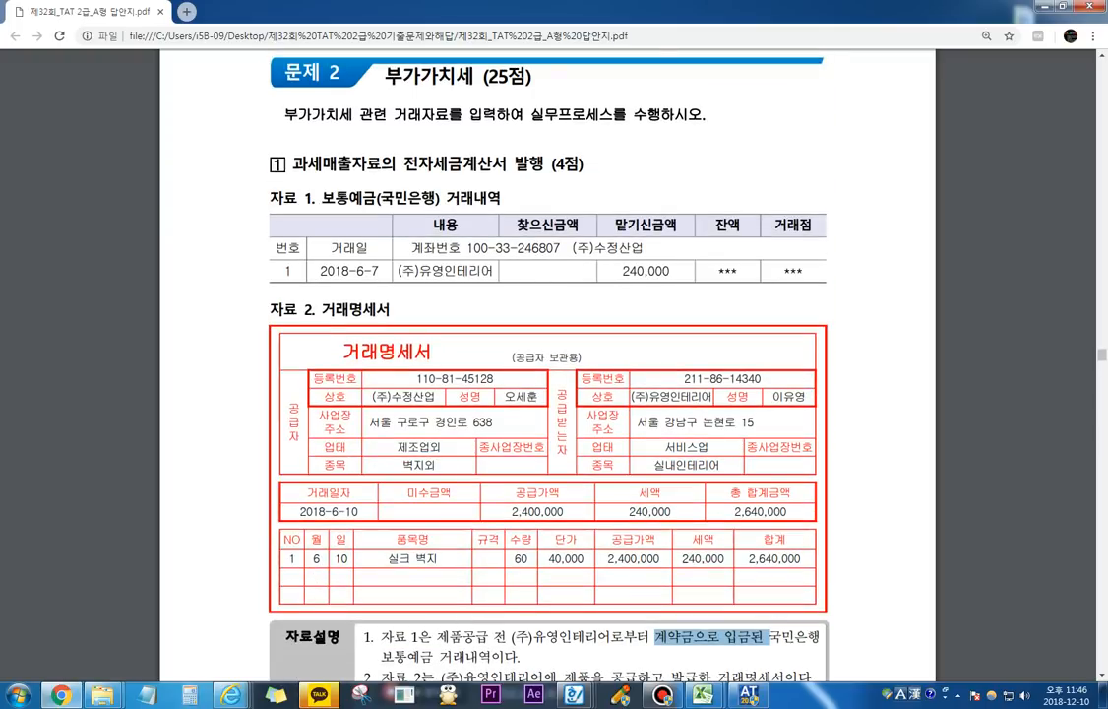
Step: Look up the June 7 entries in 일반전표입력 and check the 보통예금 and 선수금 lines for (주)유영인테리어
key(alt+Tab)
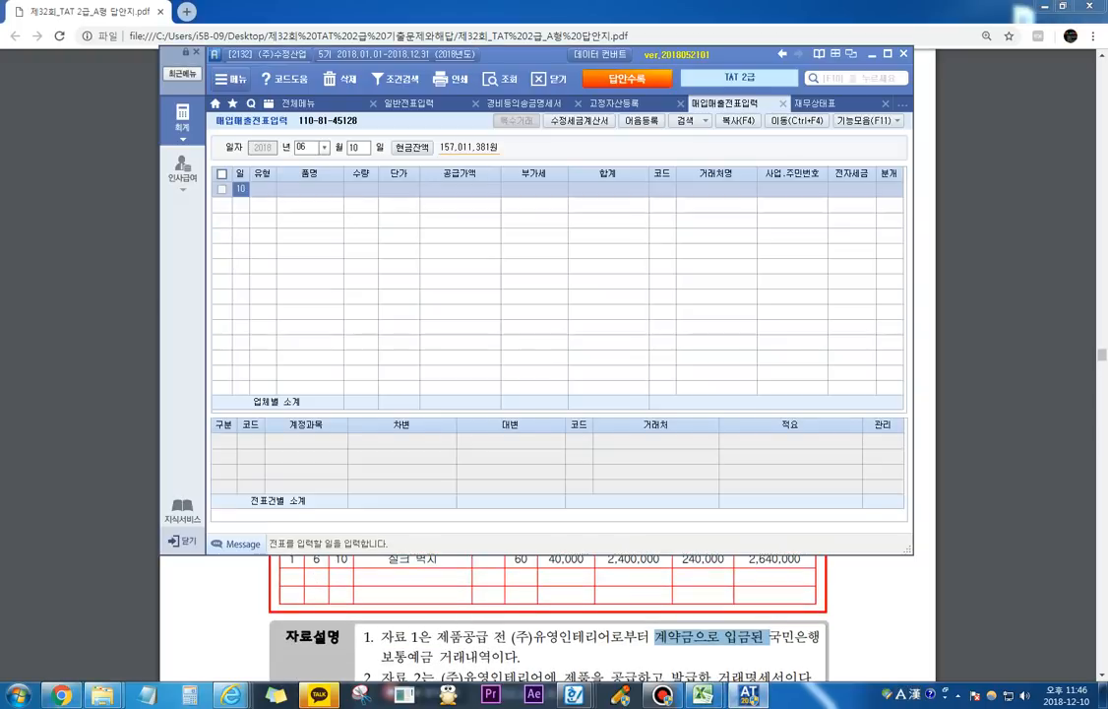
click(409, 104)
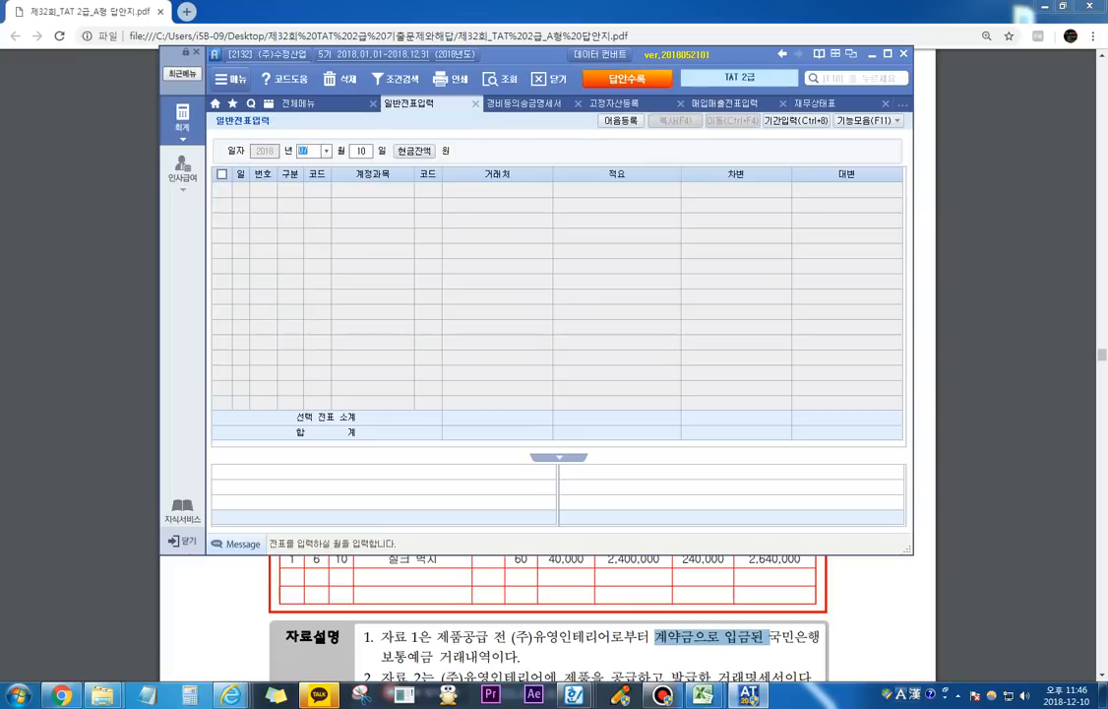
click(307, 150)
key(Return)
text(07)
key(Return)
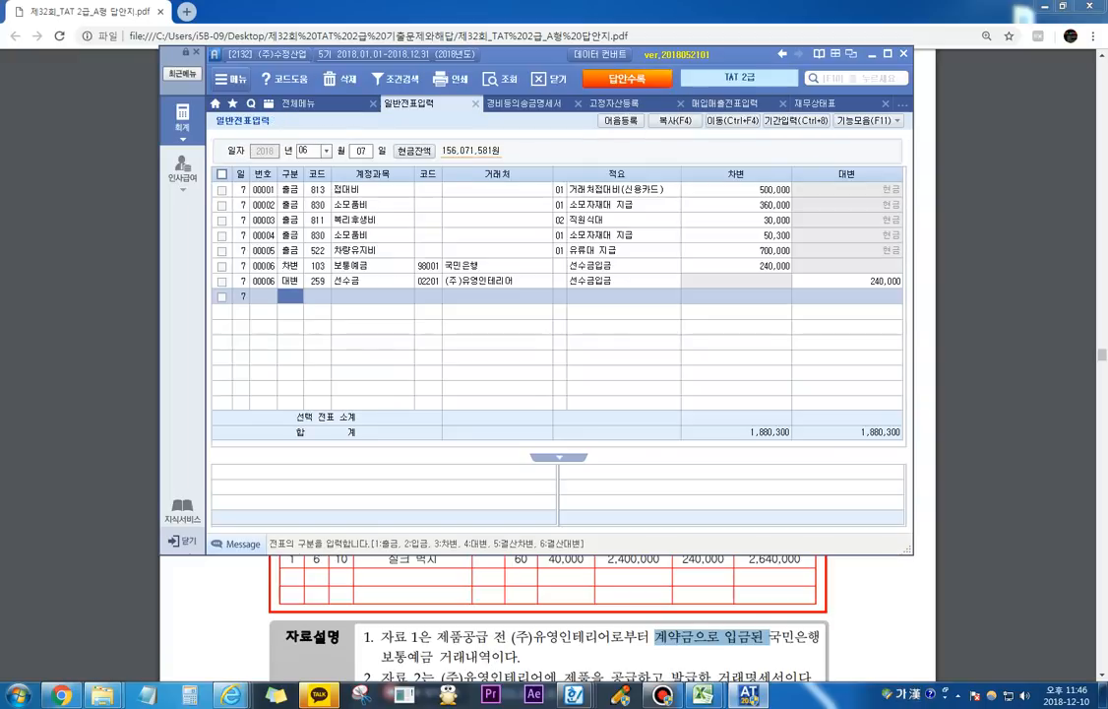
click(291, 266)
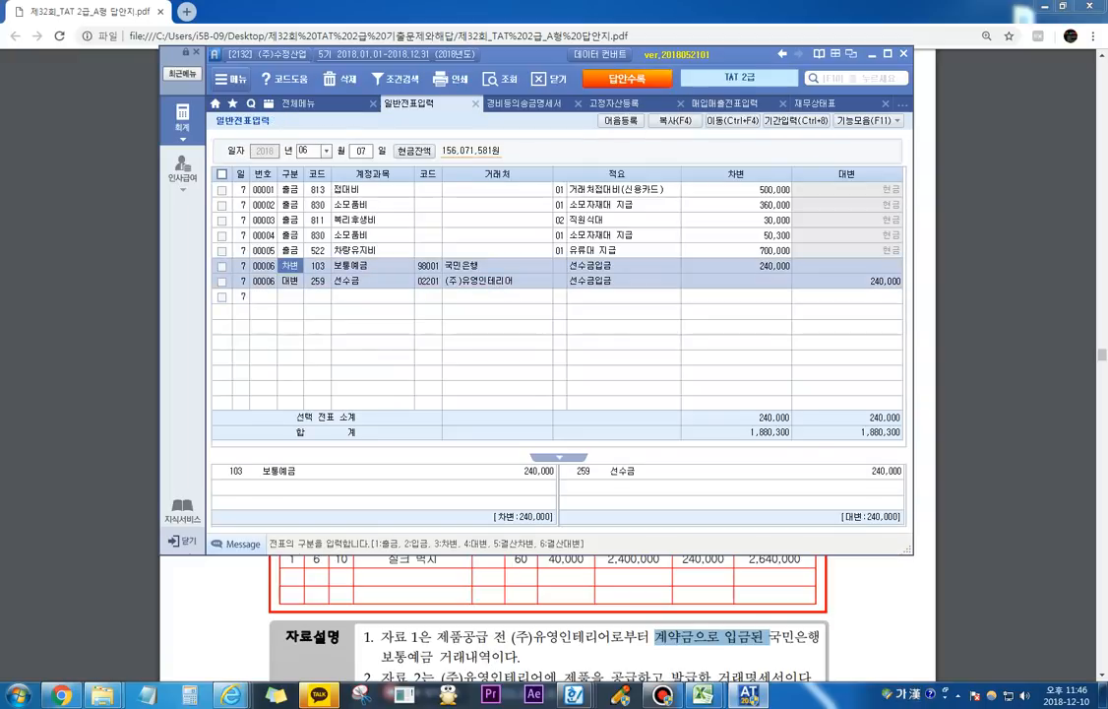
click(750, 266)
click(847, 281)
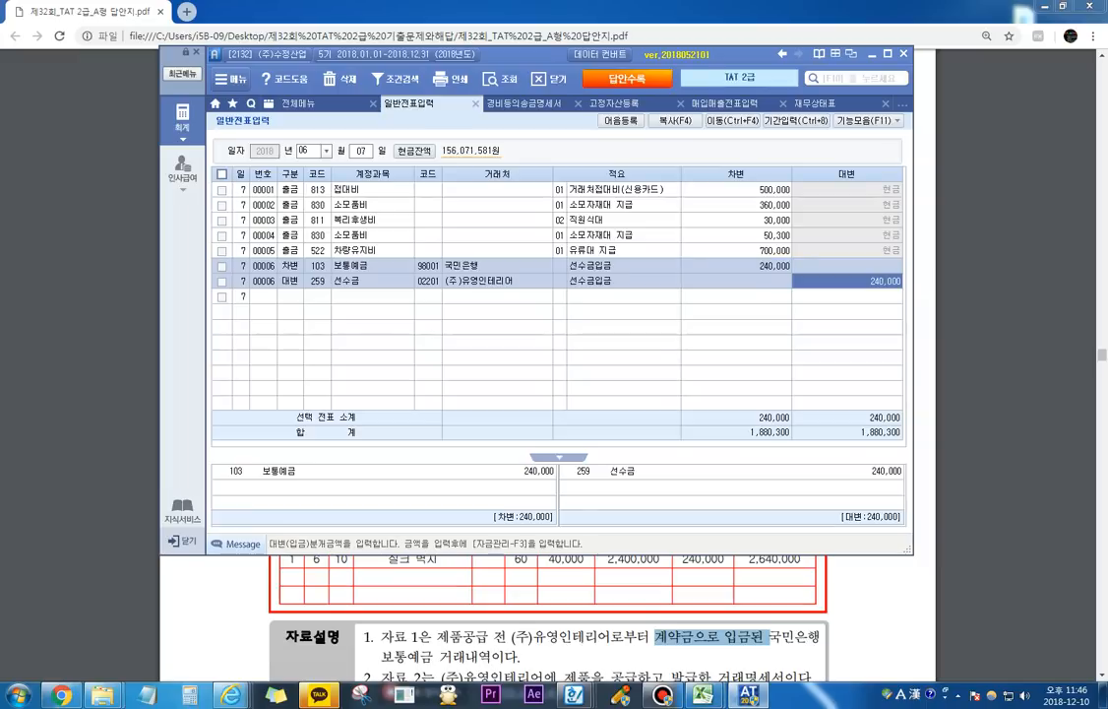
Step: Start the June 10 sales line in 매입매출전표입력 with type 11 과세 and 실크벽지 as the 품명, leaving 수량 blank
click(725, 103)
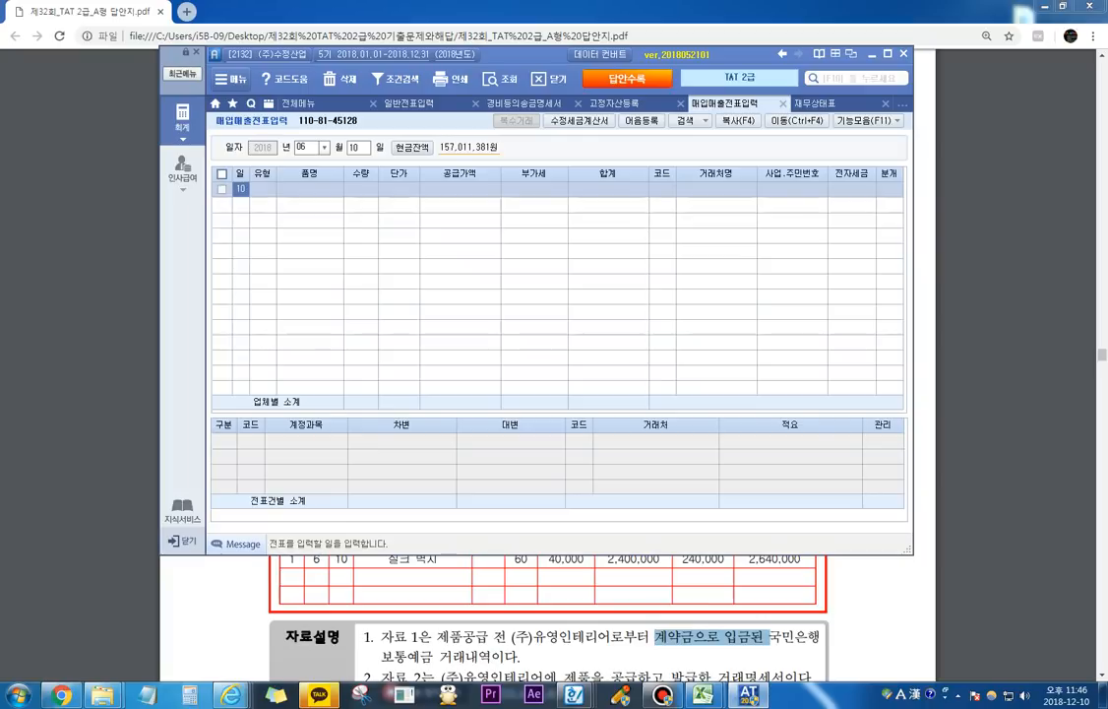
click(263, 189)
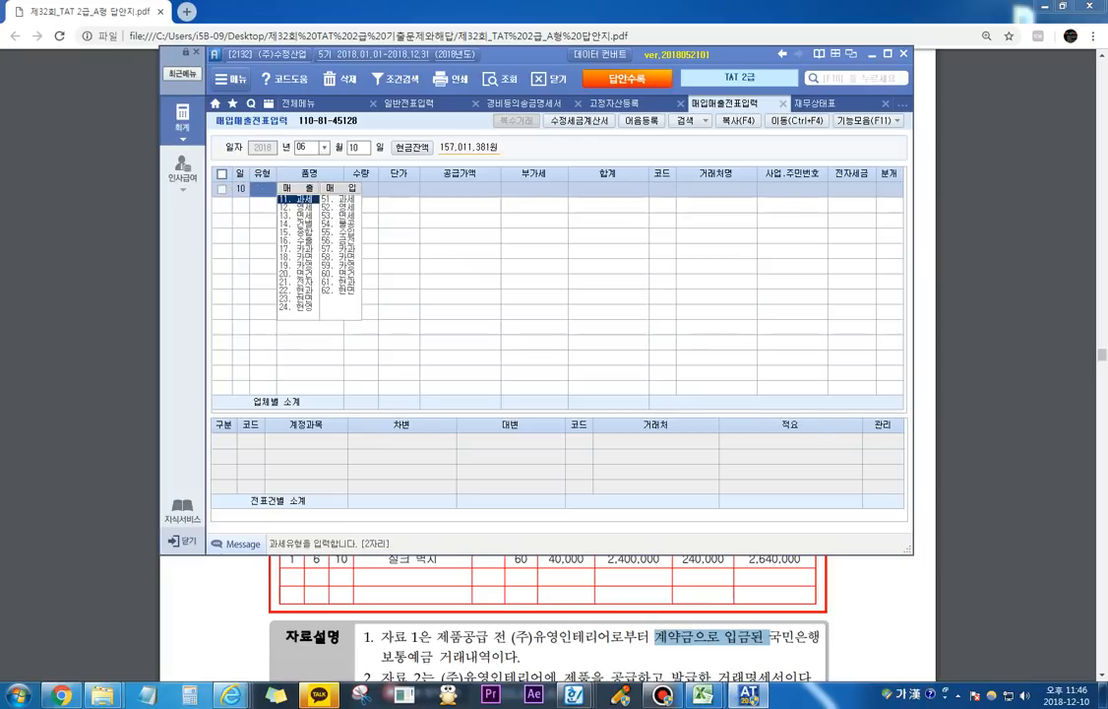
key(Return)
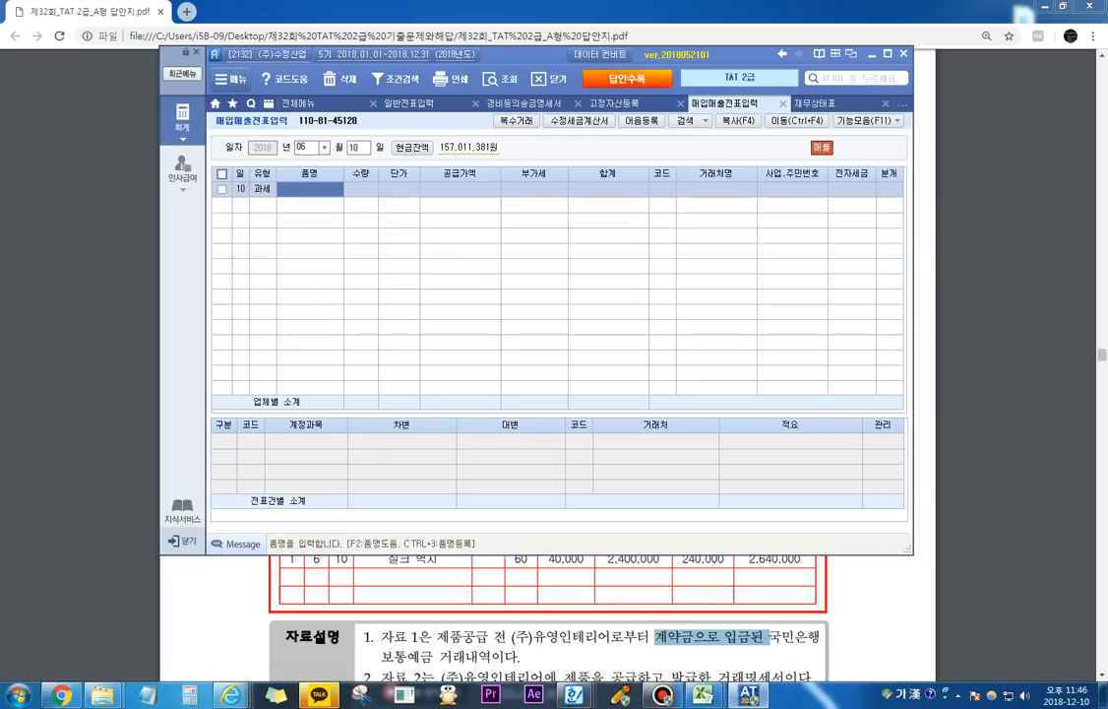
text(실크벽)
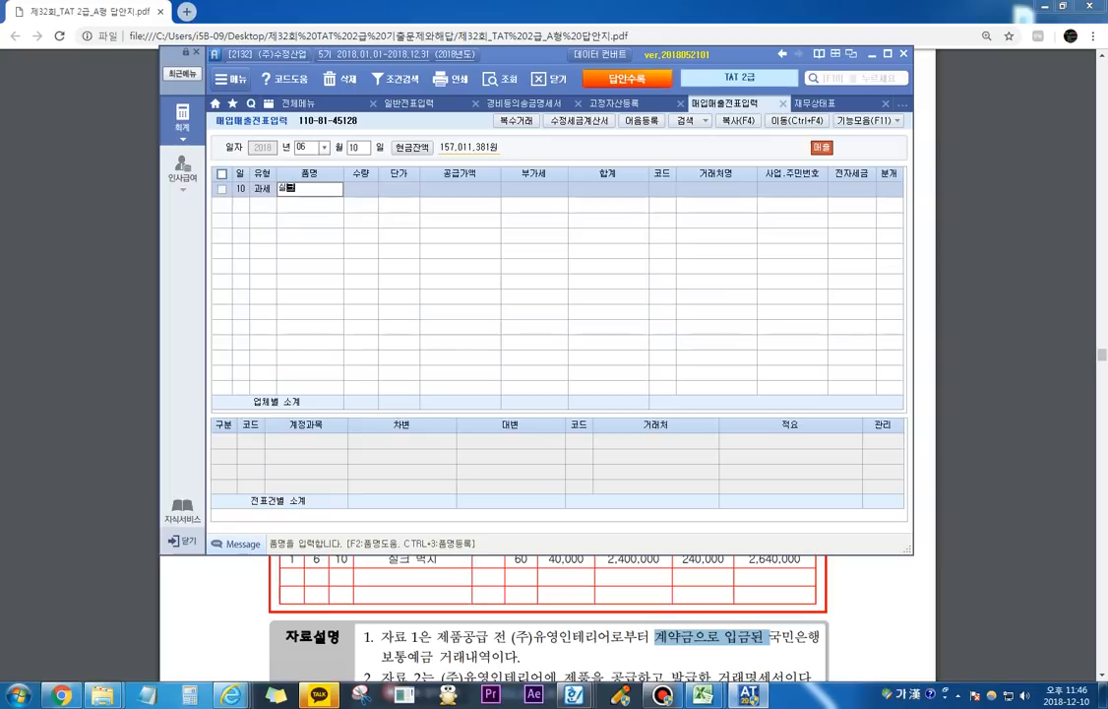
key(BackSpace)
key(BackSpace)
key(BackSpace)
text(크벽지)
key(Return)
Step: Enter a 공급가액 of 2,400,000 for the 실크벽지 line and assign (주)유영인테리어 as the 거래처
key(Return)
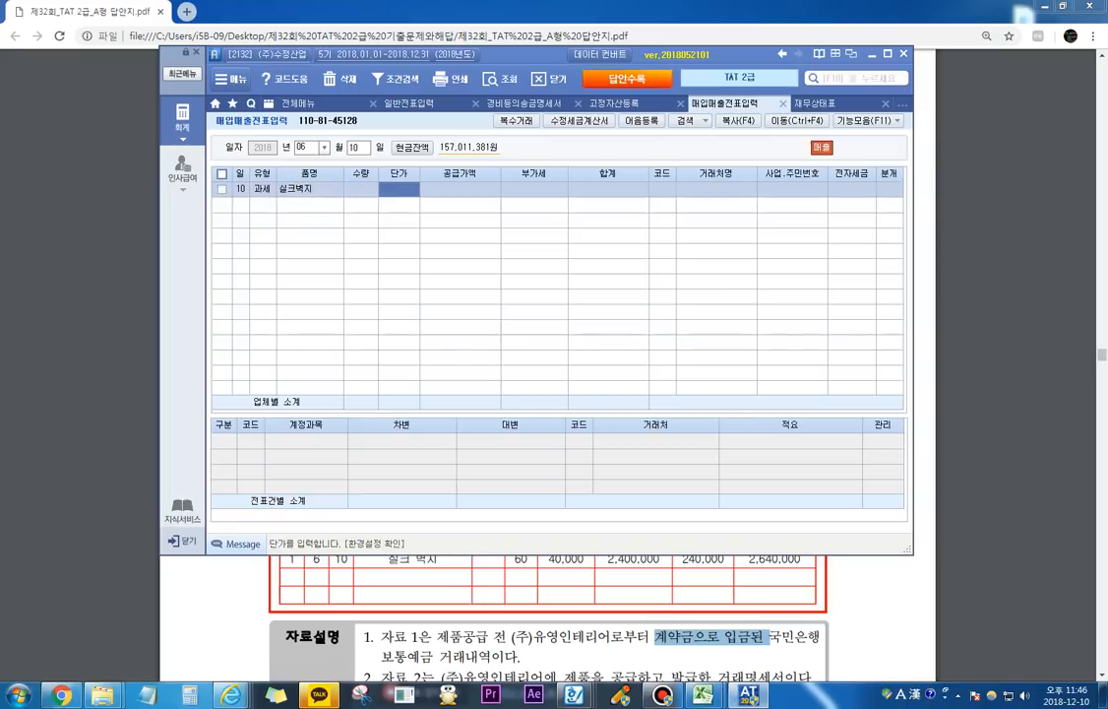
key(Return)
text(2400000)
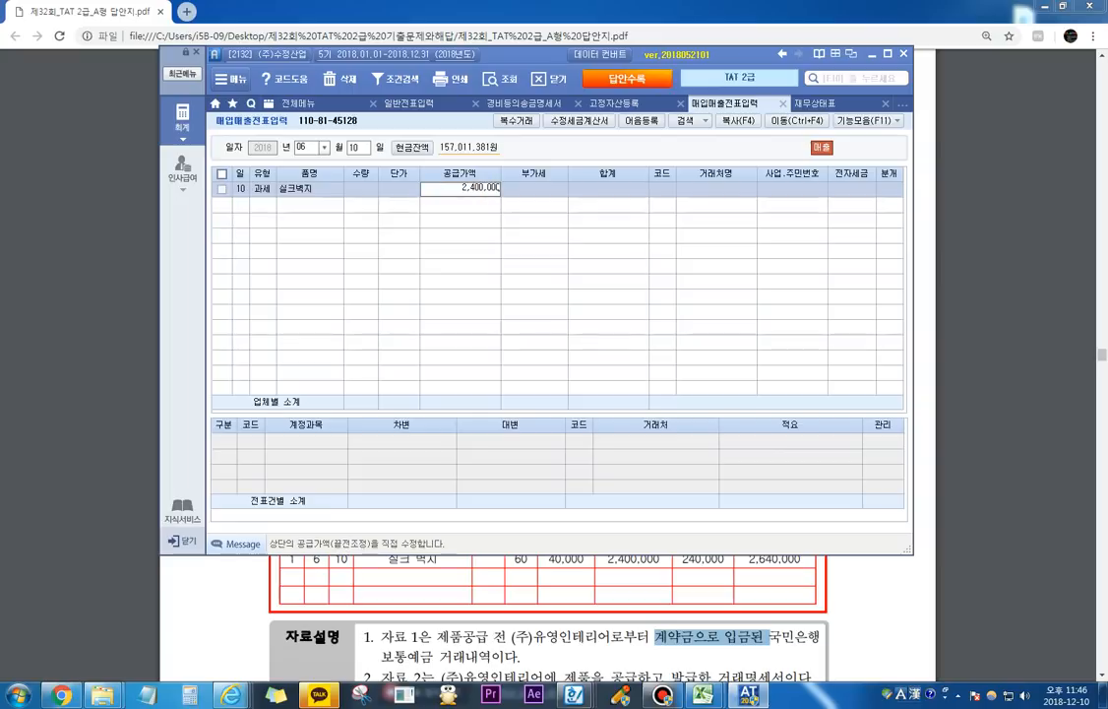
key(Return)
key(Return)
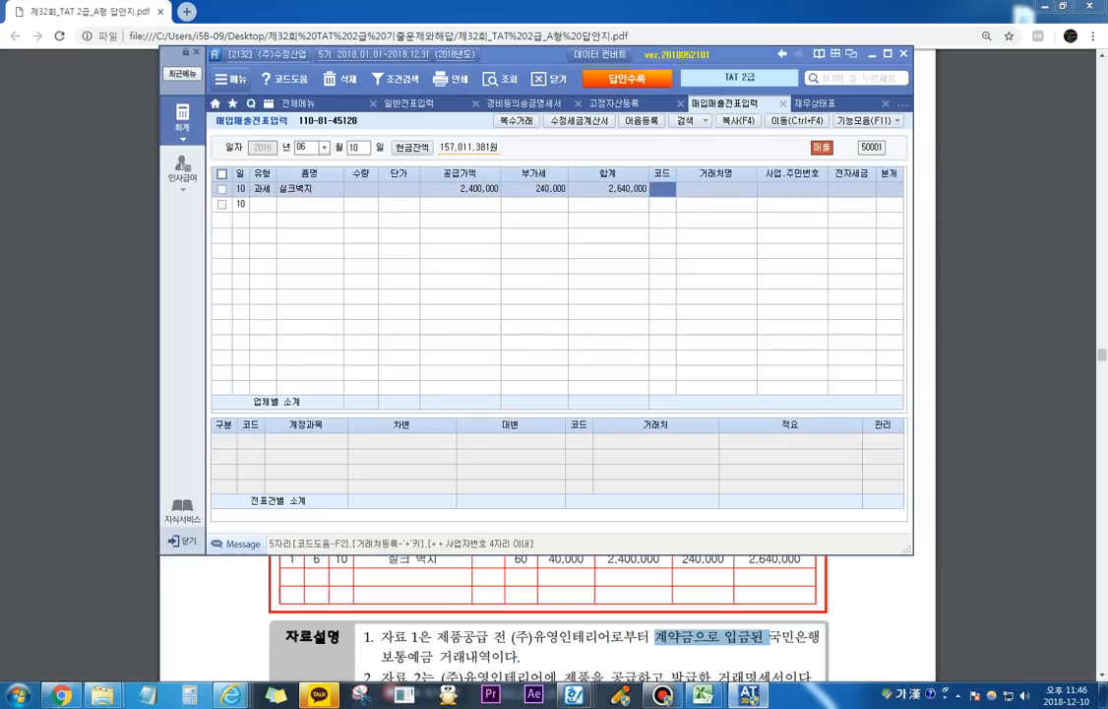
text(유영)
key(Return)
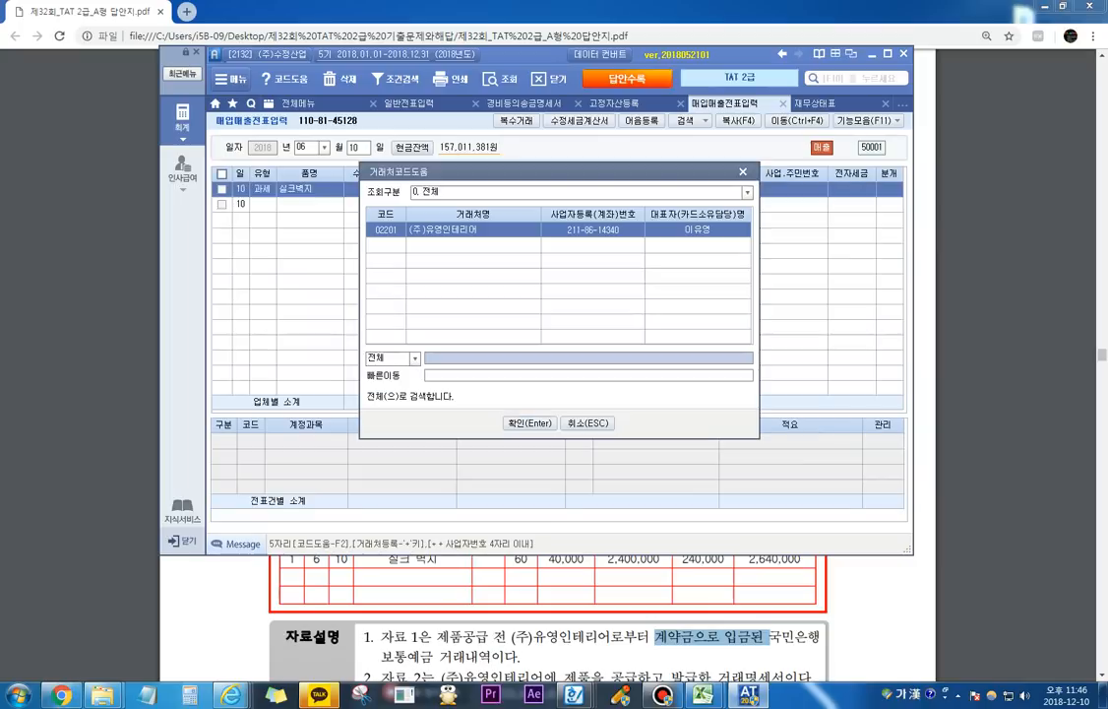
key(Return)
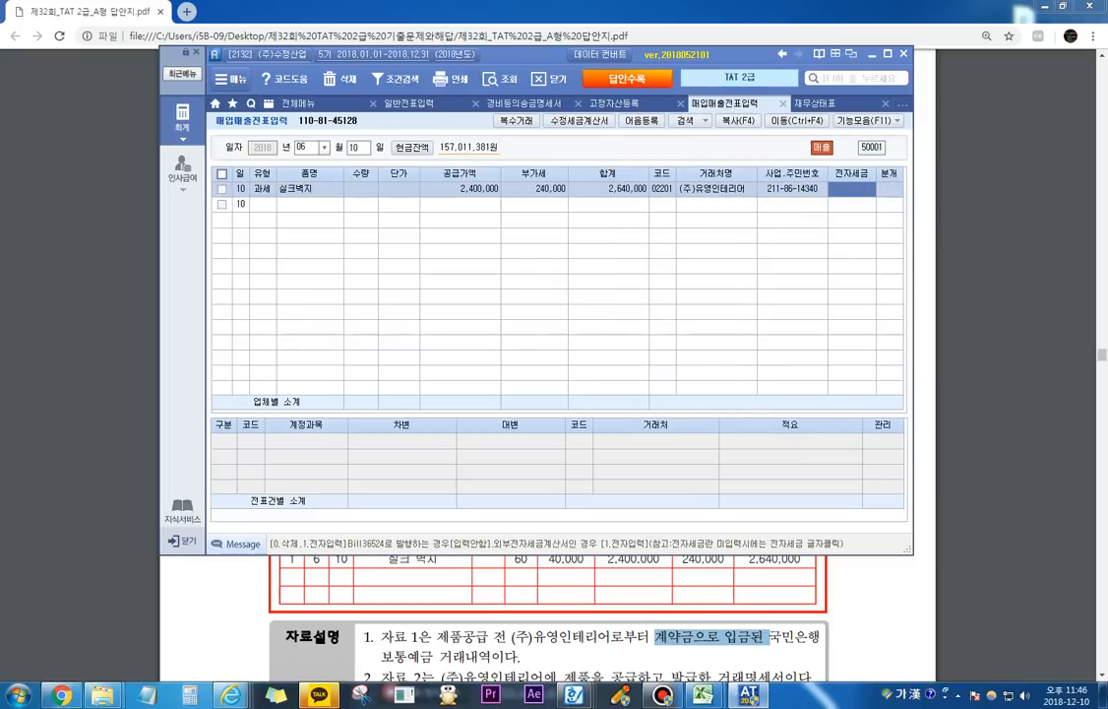
Step: Leave 전자세금 blank, set the 분개 type to 3 혼합 and accept the 404 제품매출 credit line
key(Return)
text(3)
key(Return)
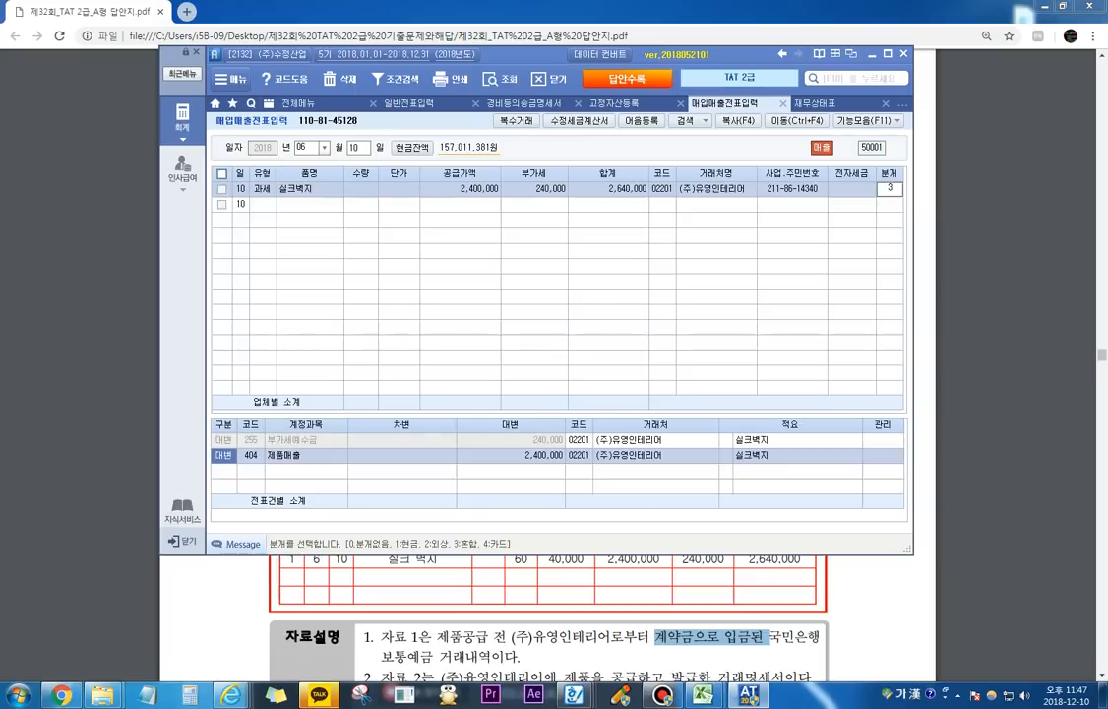
key(Return)
key(Return)
key(Return)
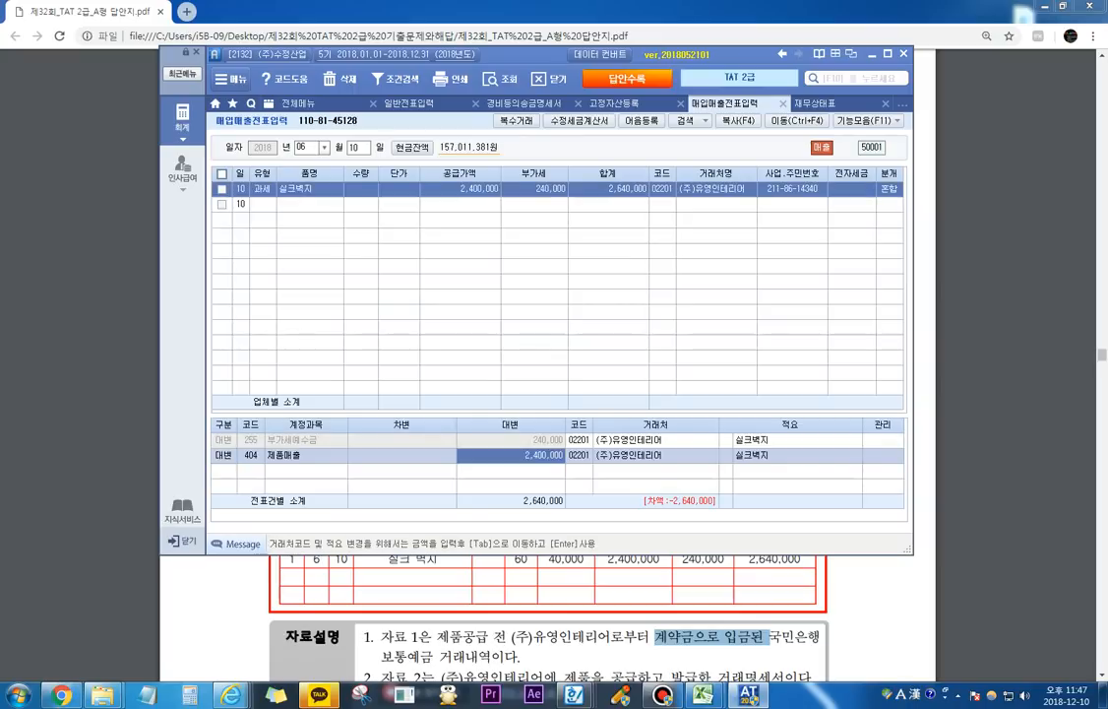
Step: Add a 차변 line for 259 선수금 with an amount of 240,000 to the 실크벽지 sale
text(3)
key(Return)
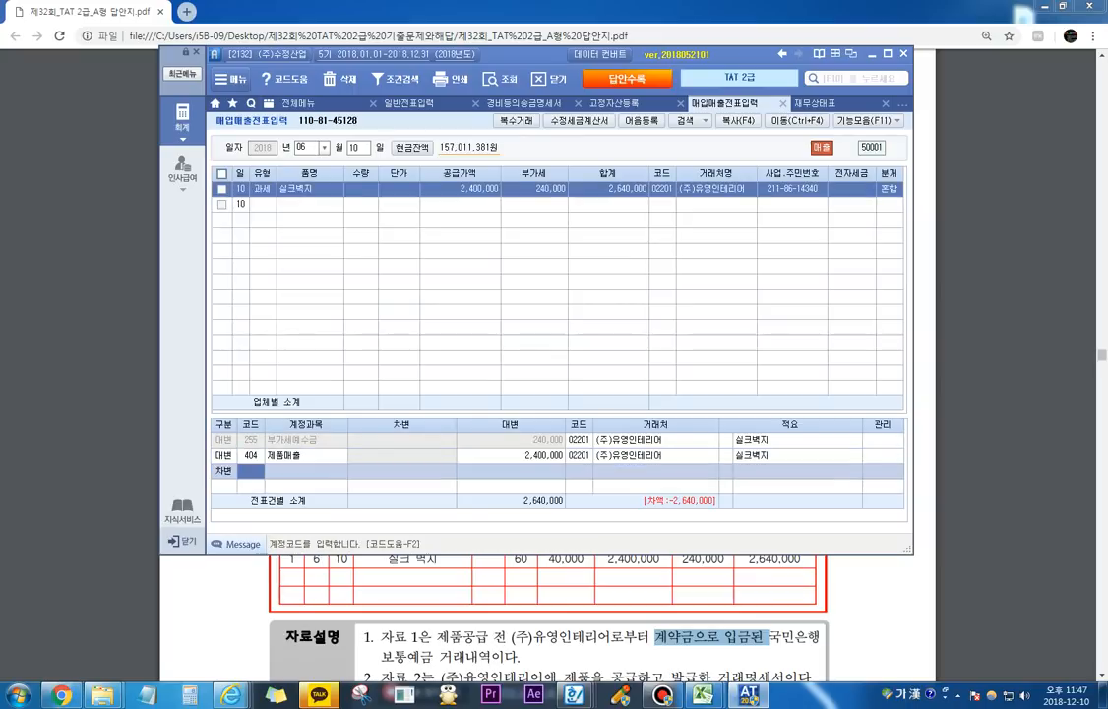
text(선수)
key(Return)
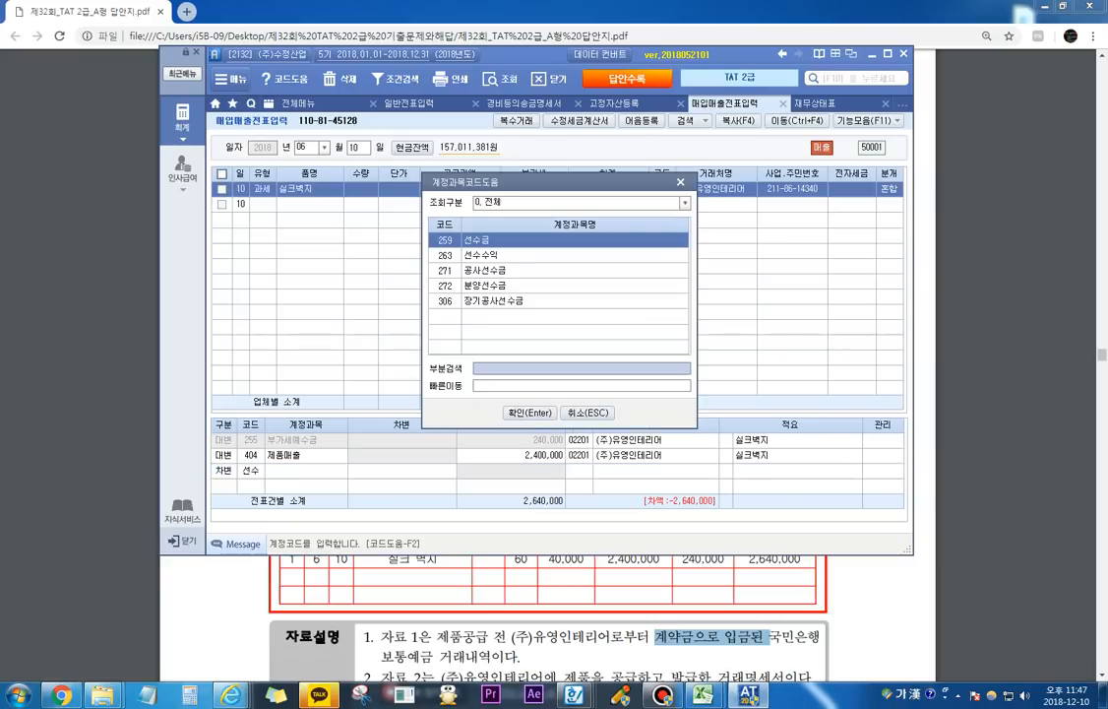
key(Return)
text(240000)
key(Return)
key(Return)
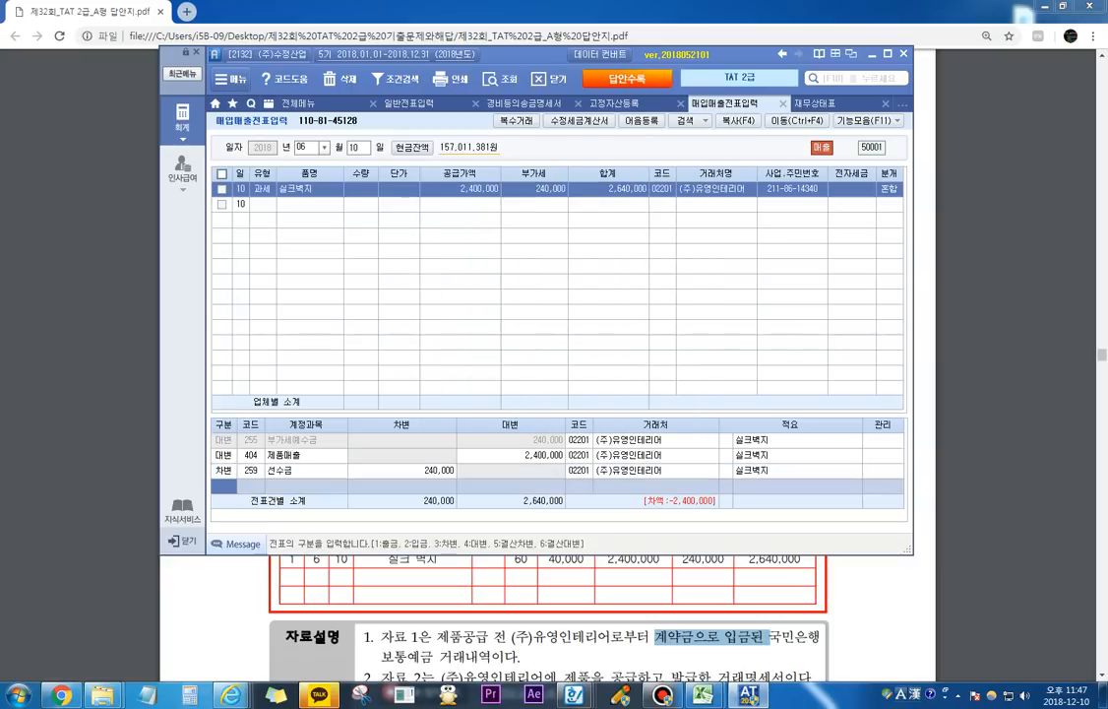
Step: Add a 차변 line for 108 외상매출금 with an amount of 2,400,000 to the 실크벽지 sale
text(외상)
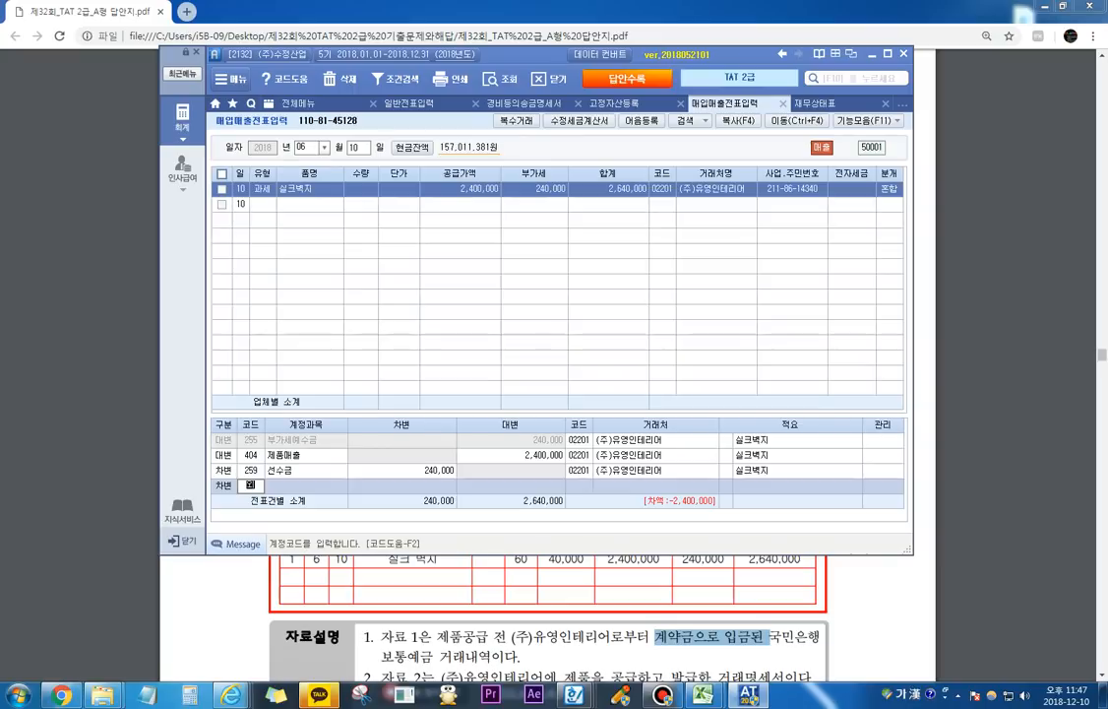
key(Return)
key(Return)
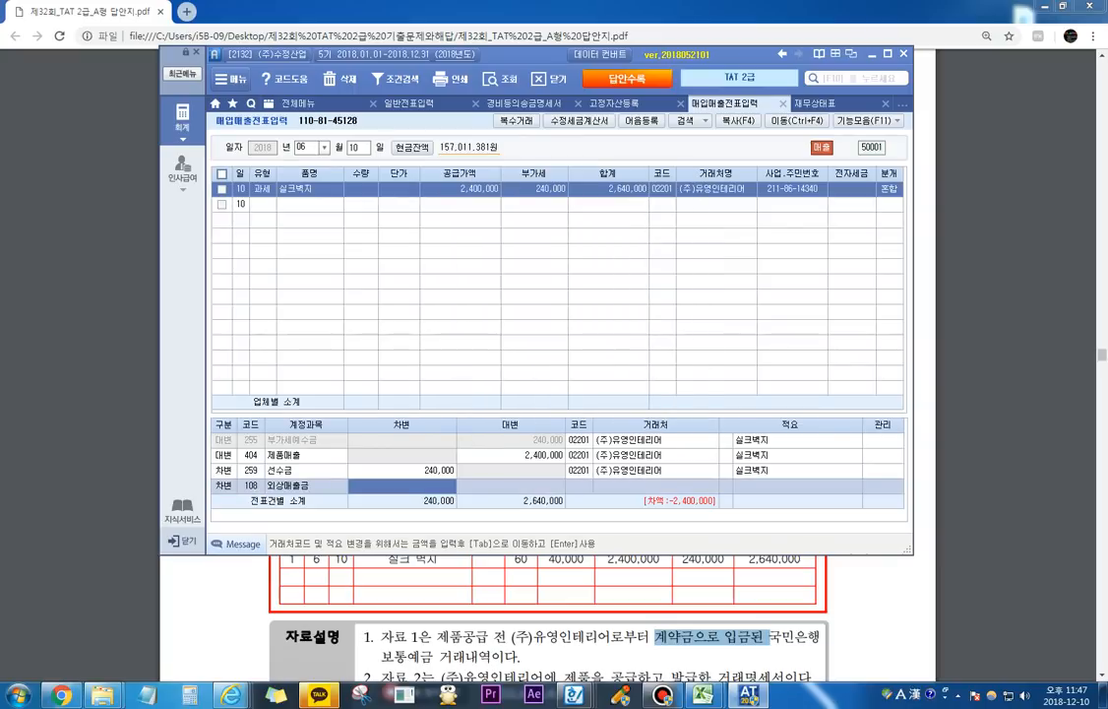
text(2400000)
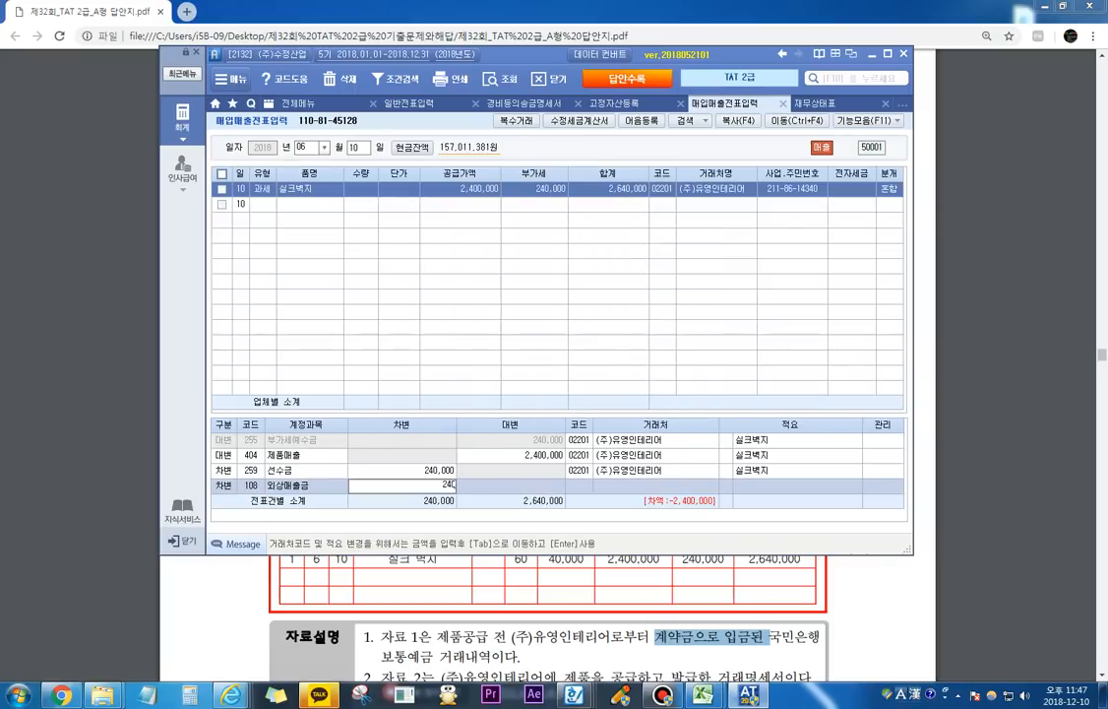
key(Return)
click(262, 188)
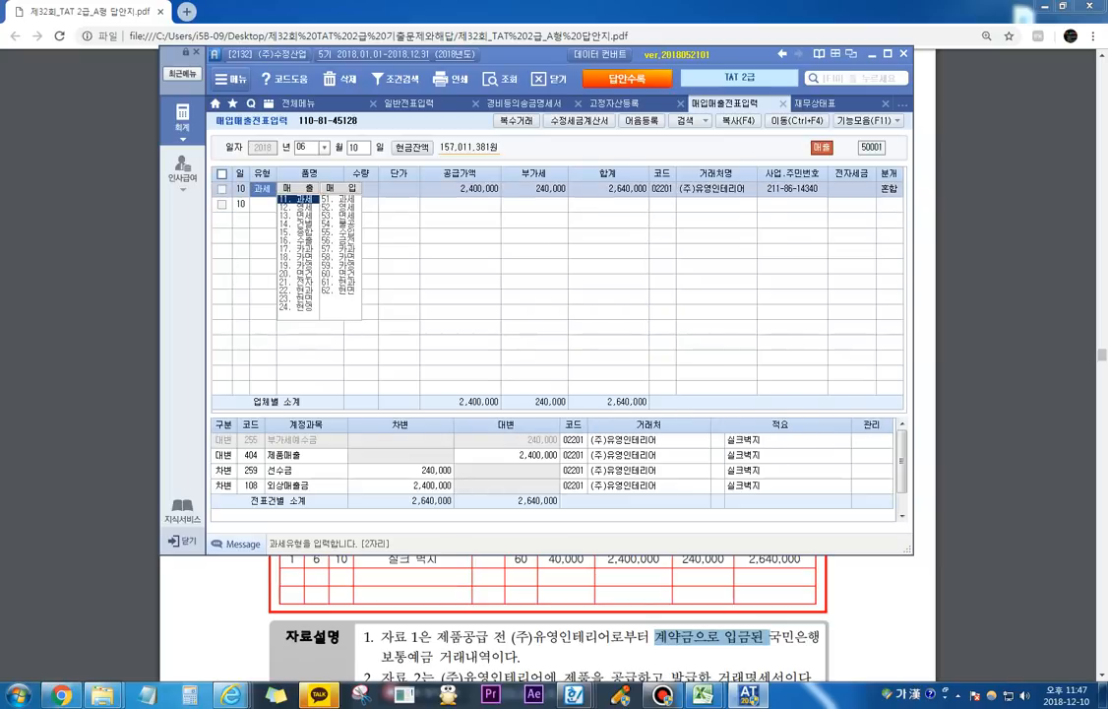
Step: Open 전자세금계산서 발행 및 내역관리 and list all 거래처 for the period 2018-06-10 to 2018-06-10
click(798, 608)
key(alt+Tab)
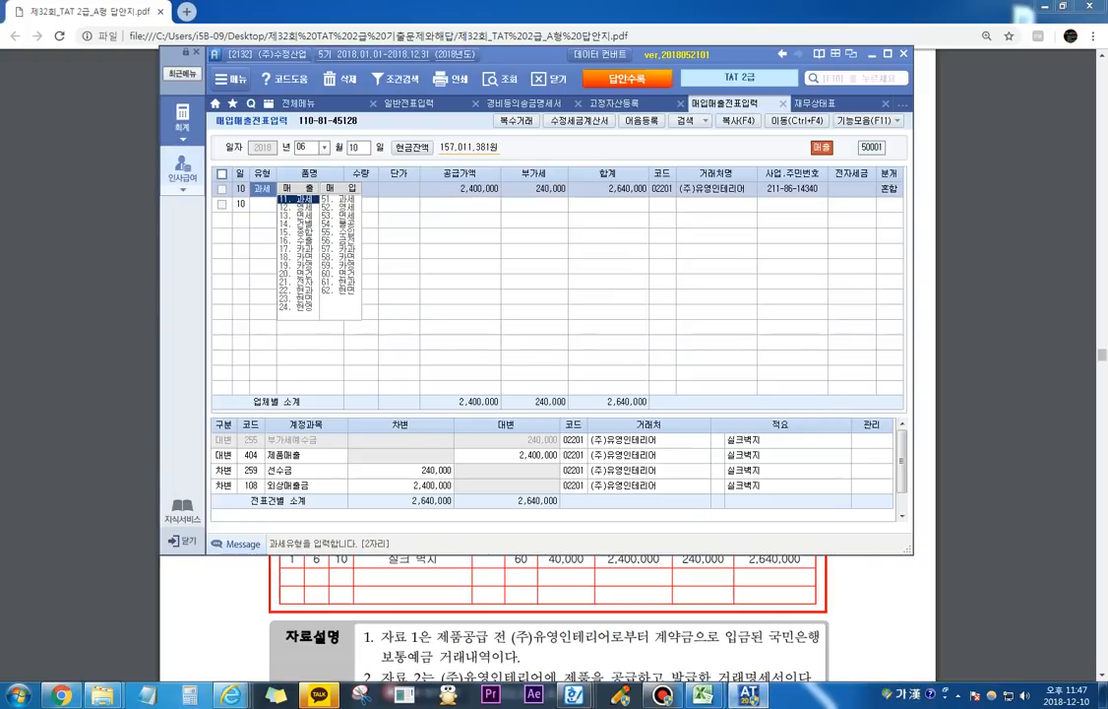
click(183, 120)
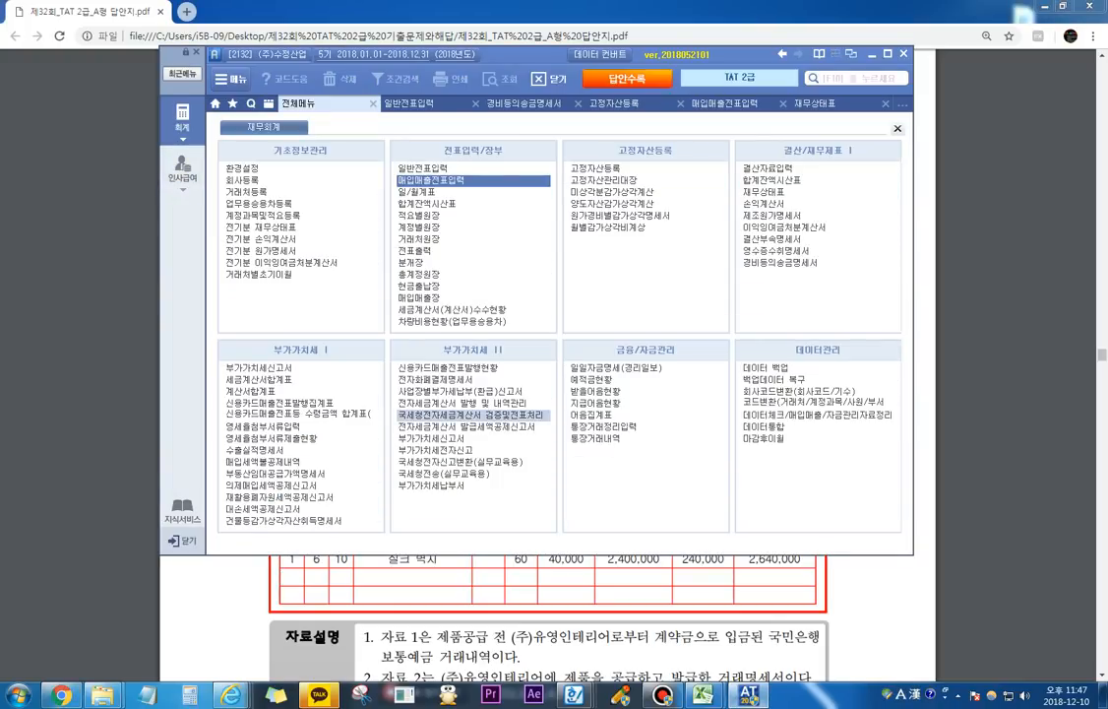
click(459, 403)
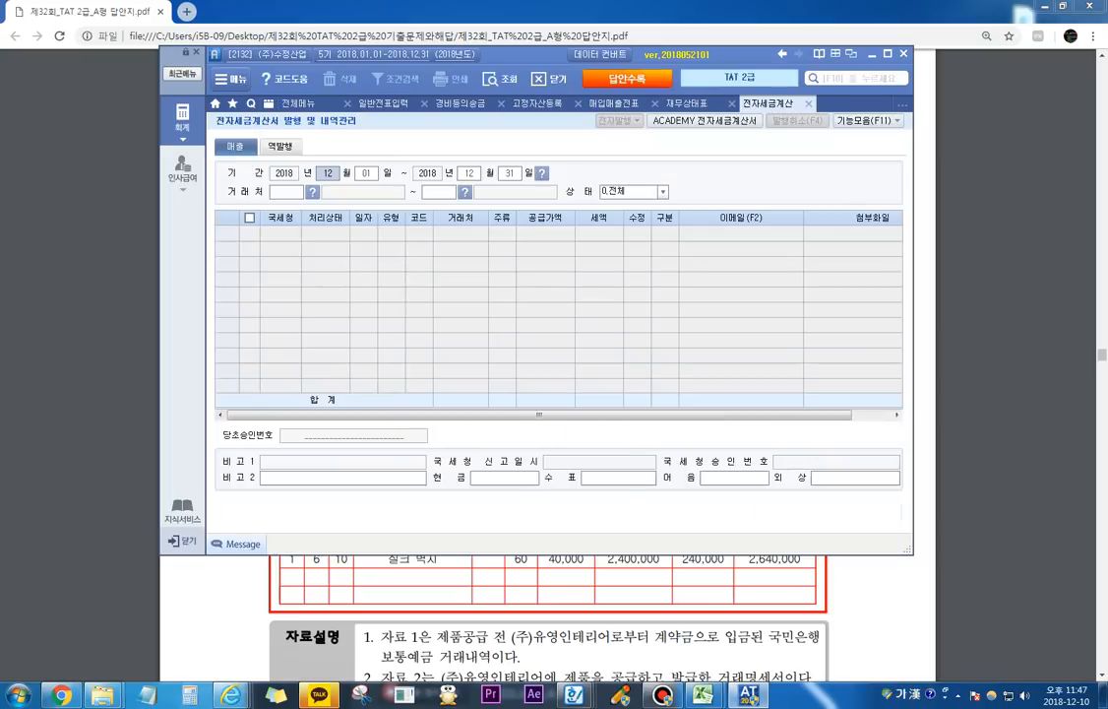
text(06100610)
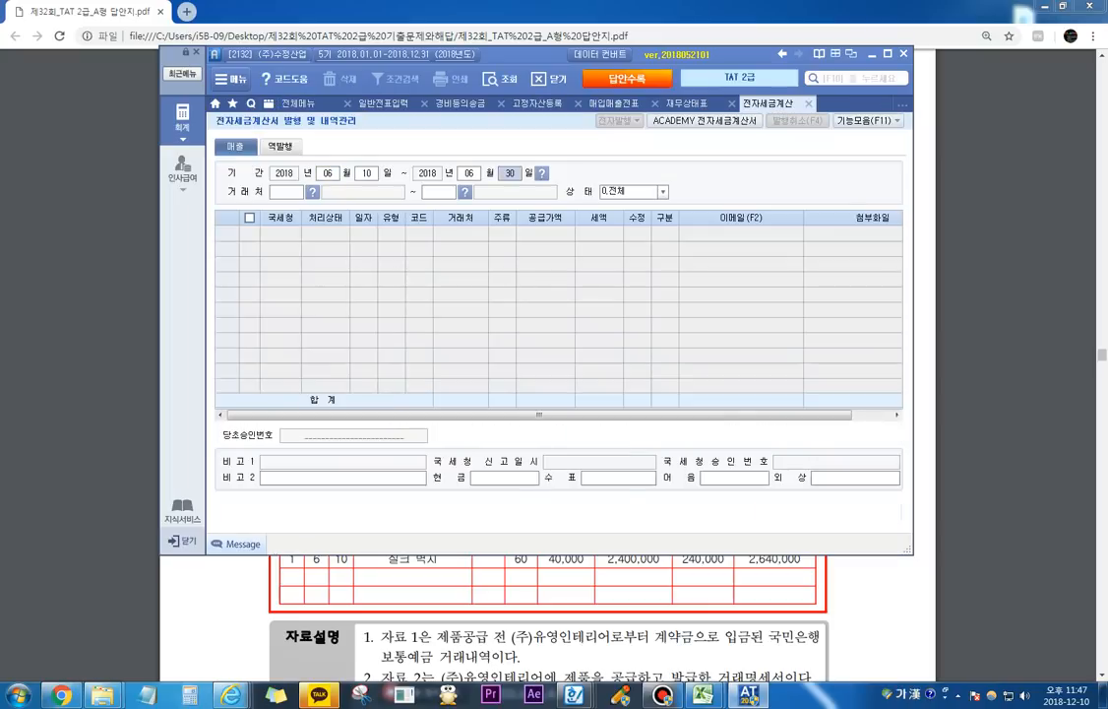
key(Return)
key(Return)
key(Return)
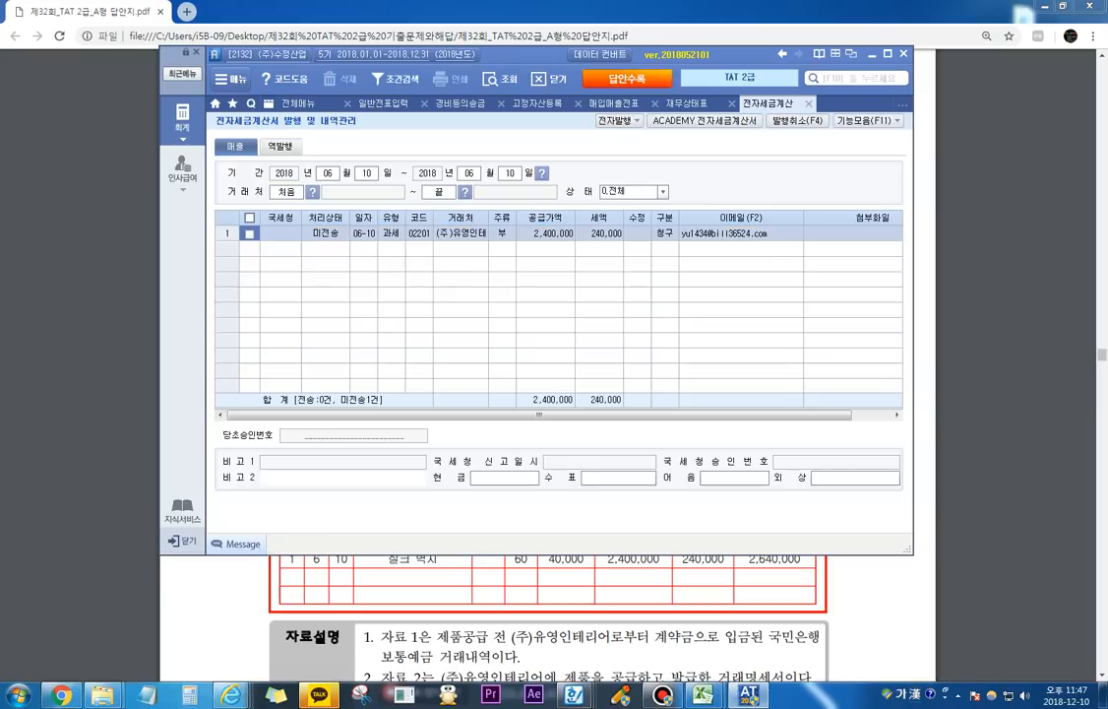
Step: Issue the electronic tax invoice for the June 10 sale to (주)유영인테리어
click(249, 234)
click(619, 120)
click(463, 330)
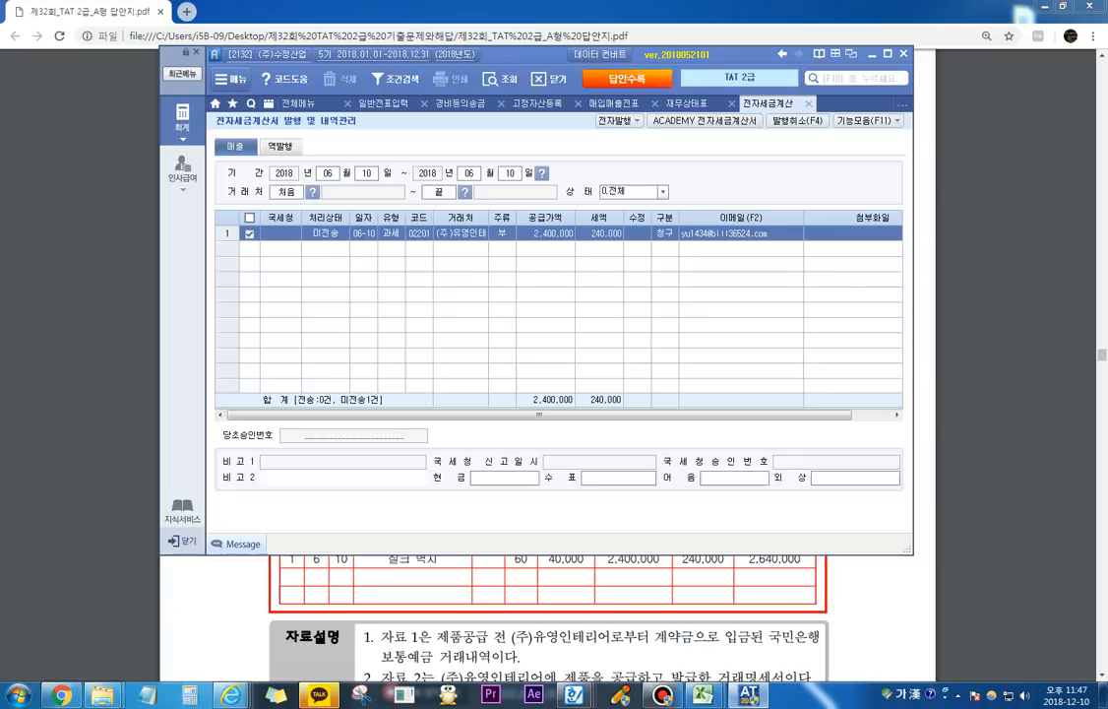
click(504, 449)
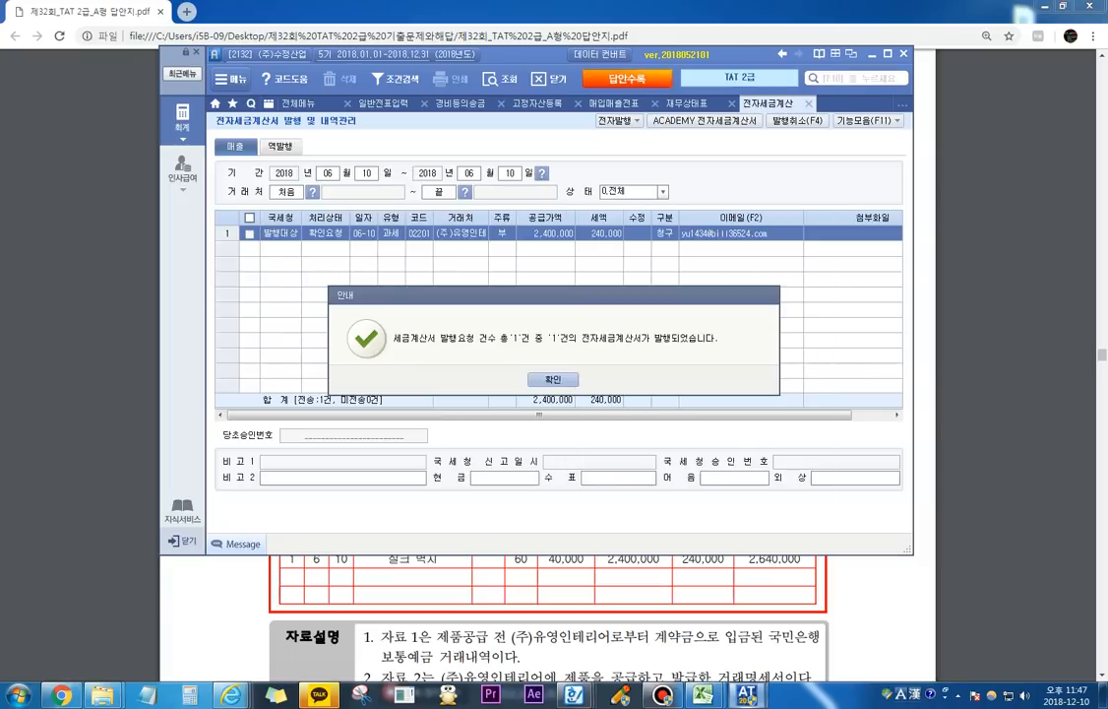
key(Return)
Step: Transmit the issued (주)유영인테리어 invoice through ACADEMY 전자세금계산서 and close its window
click(703, 120)
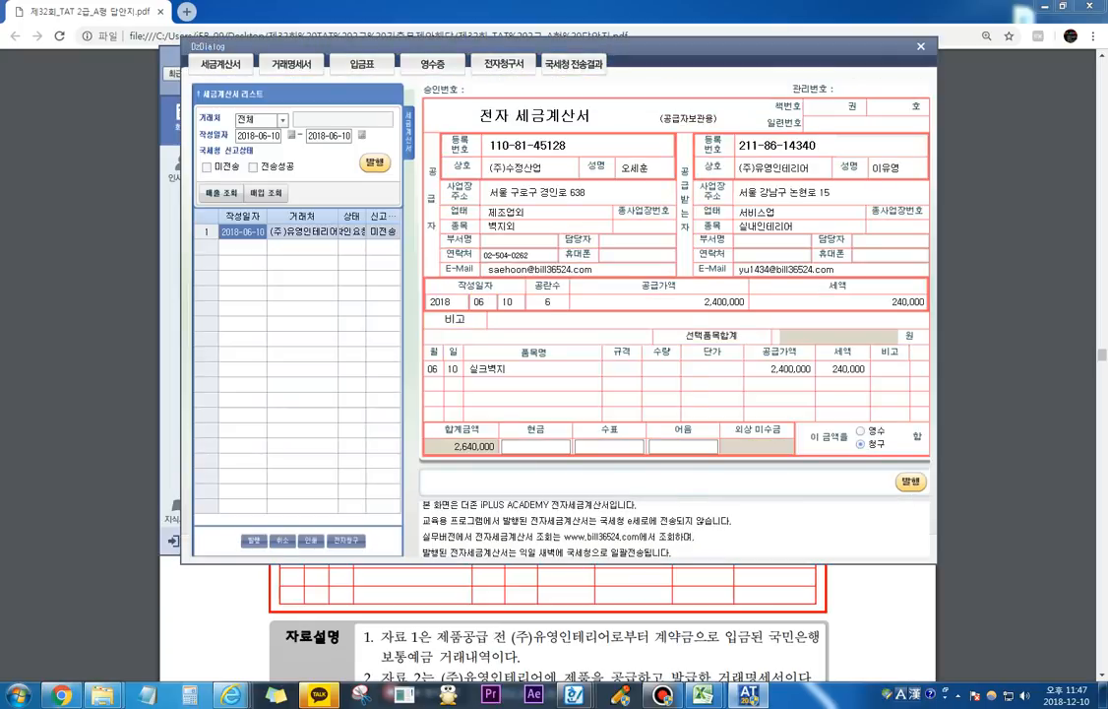
key(Return)
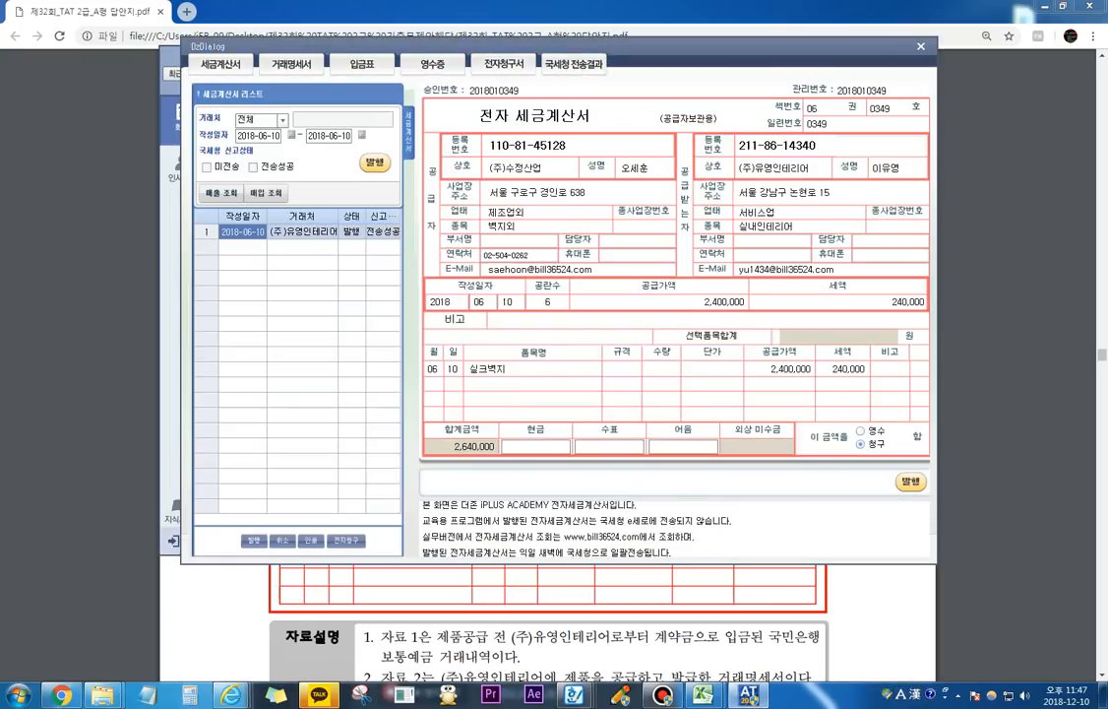
key(Escape)
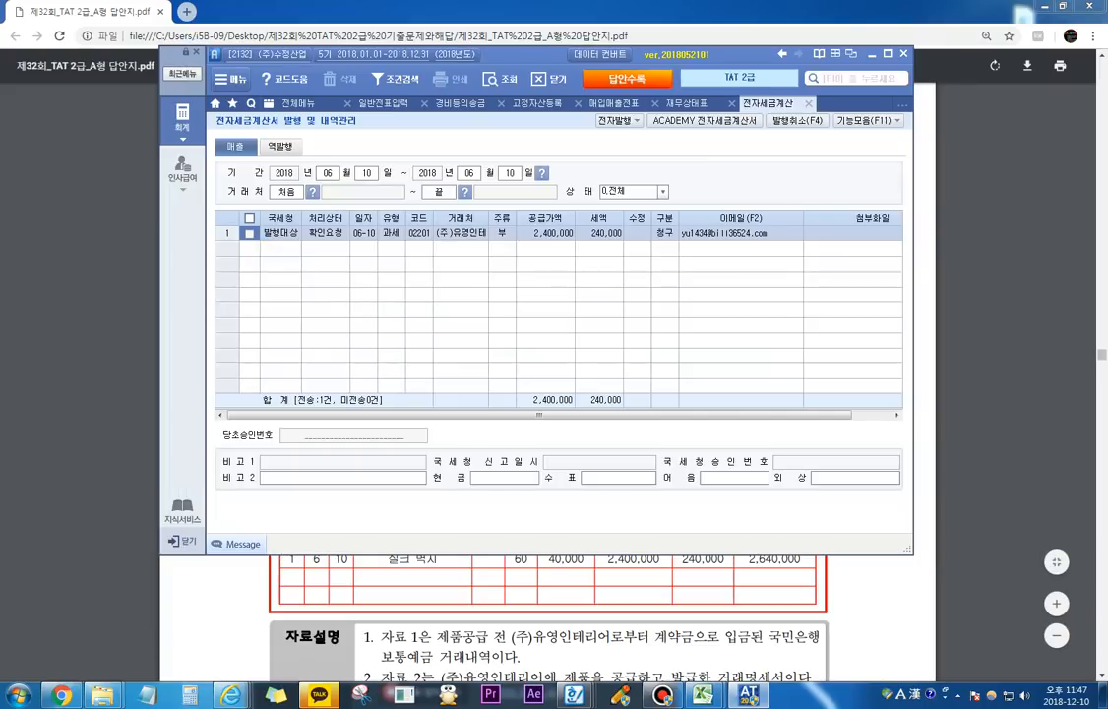
Step: Refresh the transmission status of the June 10 invoice and check its 전자세금 entry in 매입매출전표입력
click(281, 233)
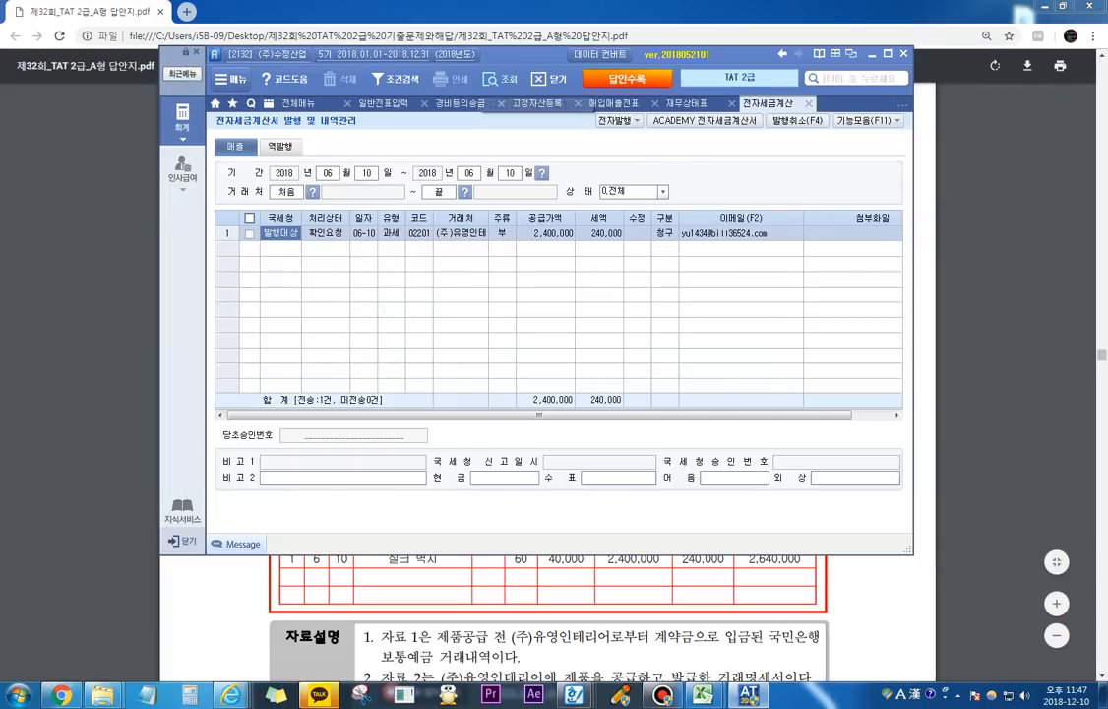
click(488, 79)
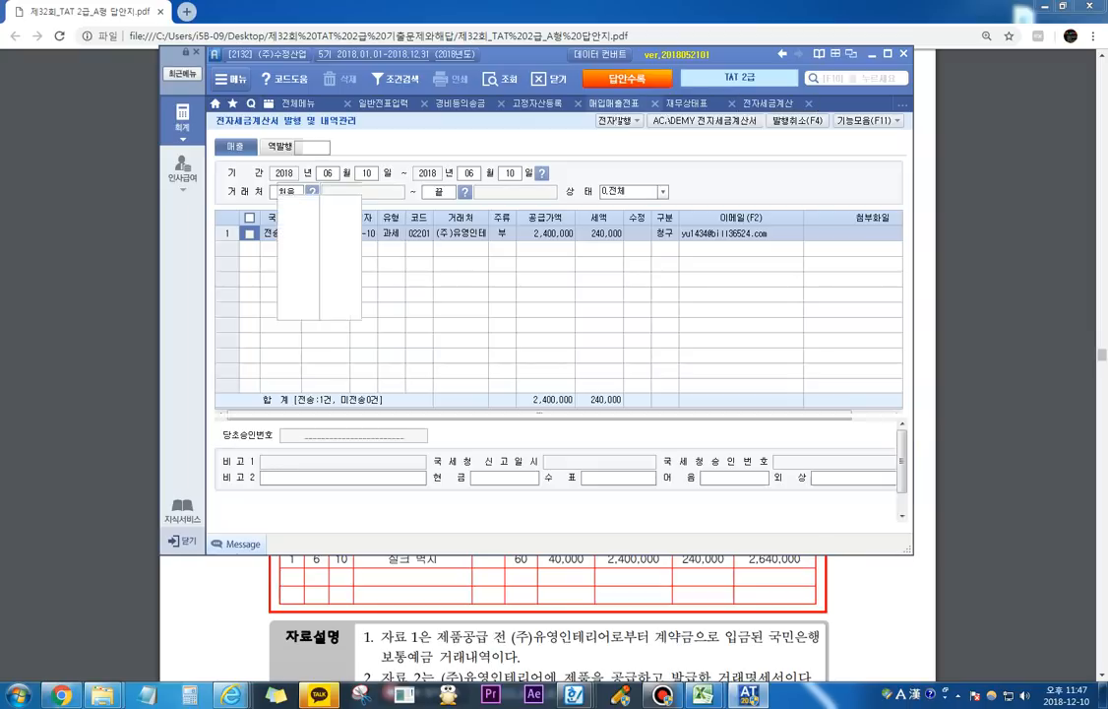
click(622, 103)
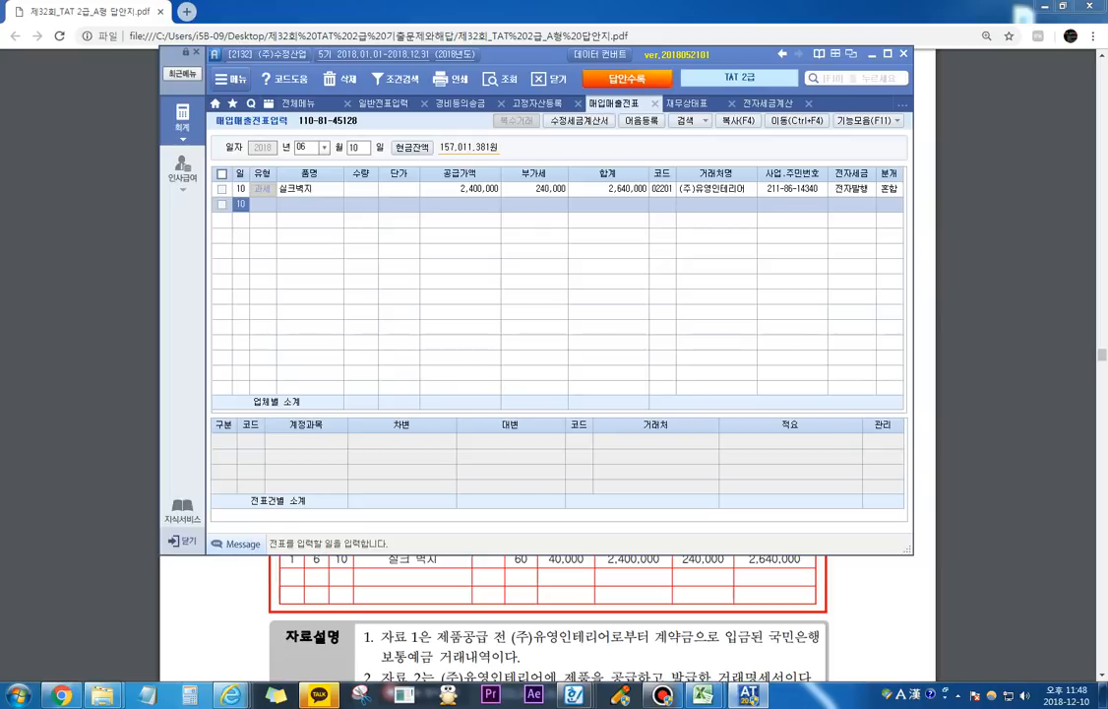
Step: Switch to the exam PDF in Chrome and read question 2 on 수정전자세금계산서의 발행, temporarily marking the 13,000원 and 12,000원 unit prices
key(alt+Tab)
scroll(547, 365, down, 10)
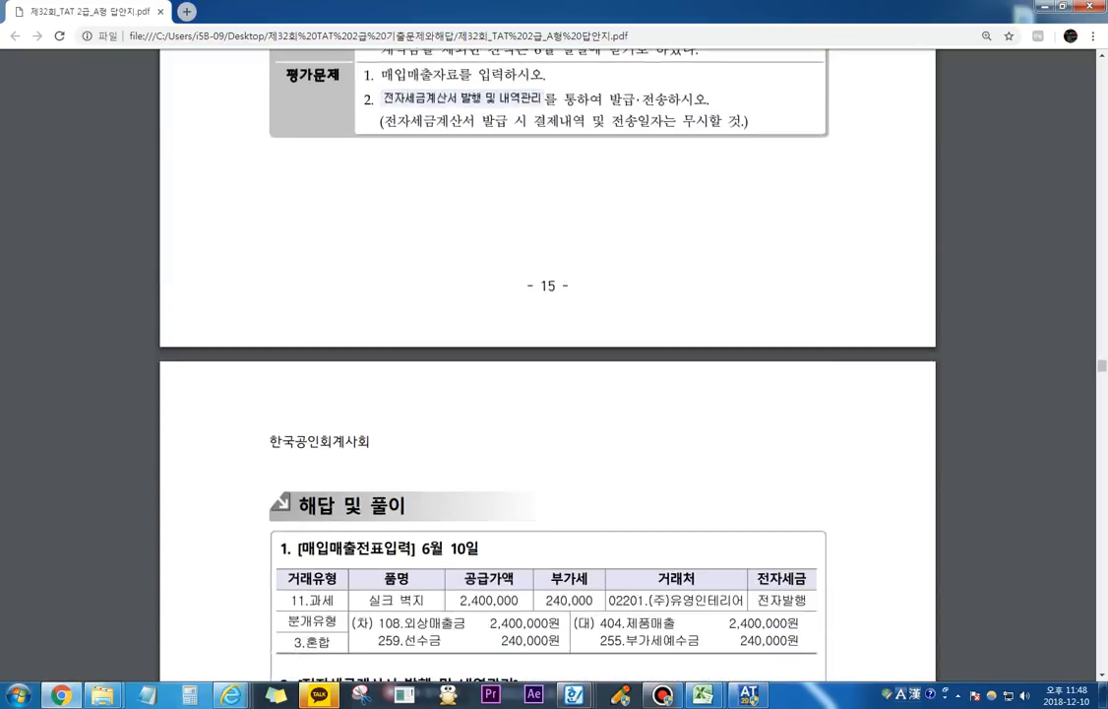
scroll(453, 308, down, 5)
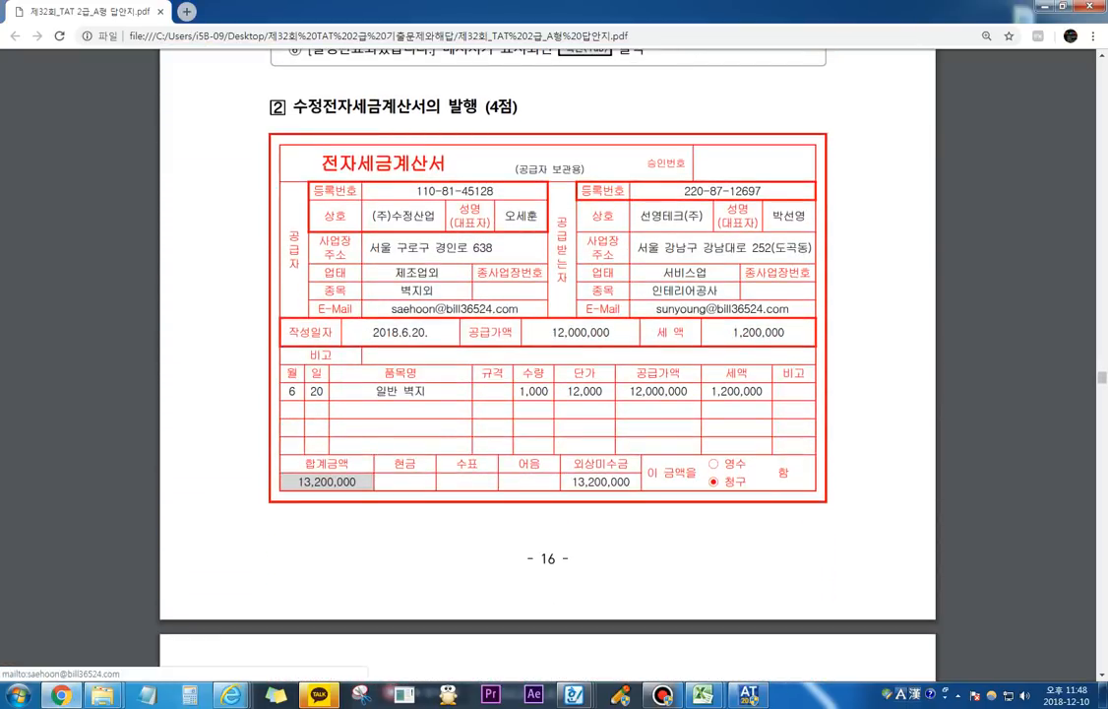
scroll(547, 364, down, 5)
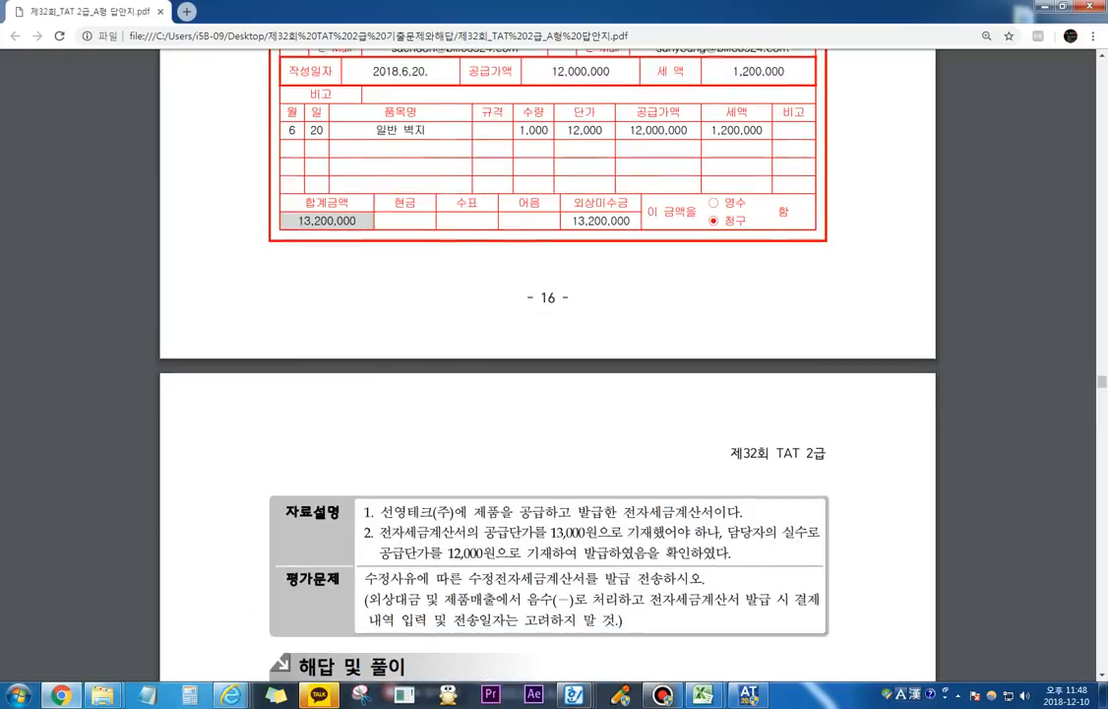
key(F12)
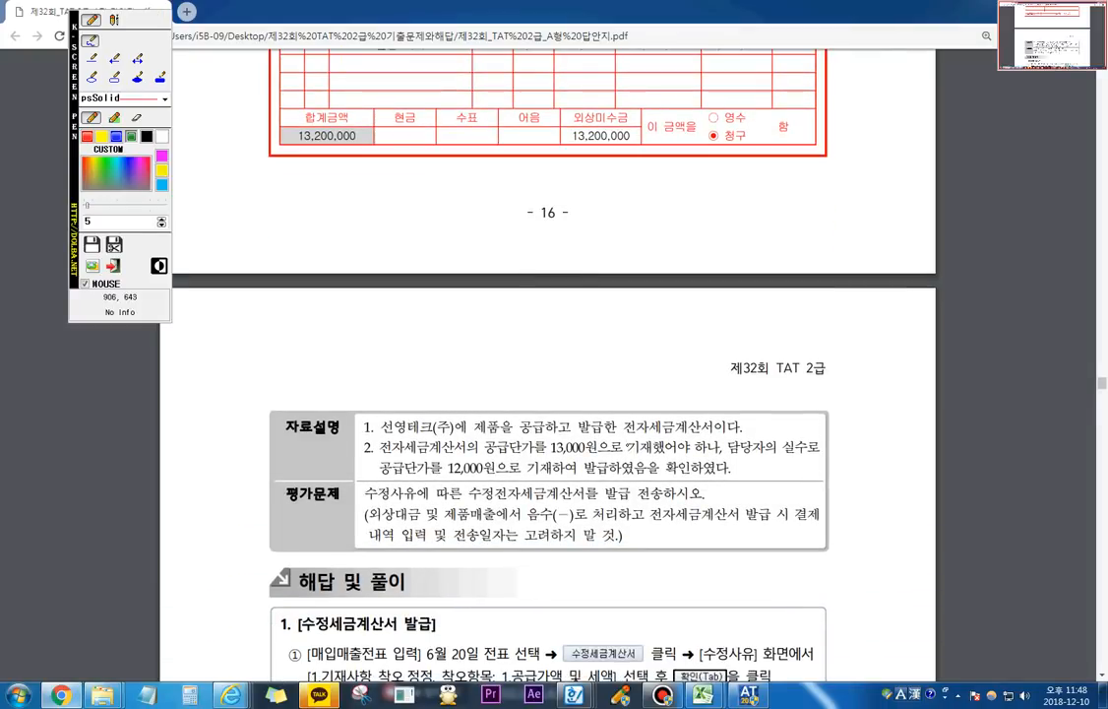
mouse_move(492, 457)
mouse_down()
mouse_move(603, 448)
mouse_move(563, 430)
mouse_move(549, 450)
mouse_move(445, 455)
mouse_move(502, 481)
mouse_move(451, 466)
mouse_up()
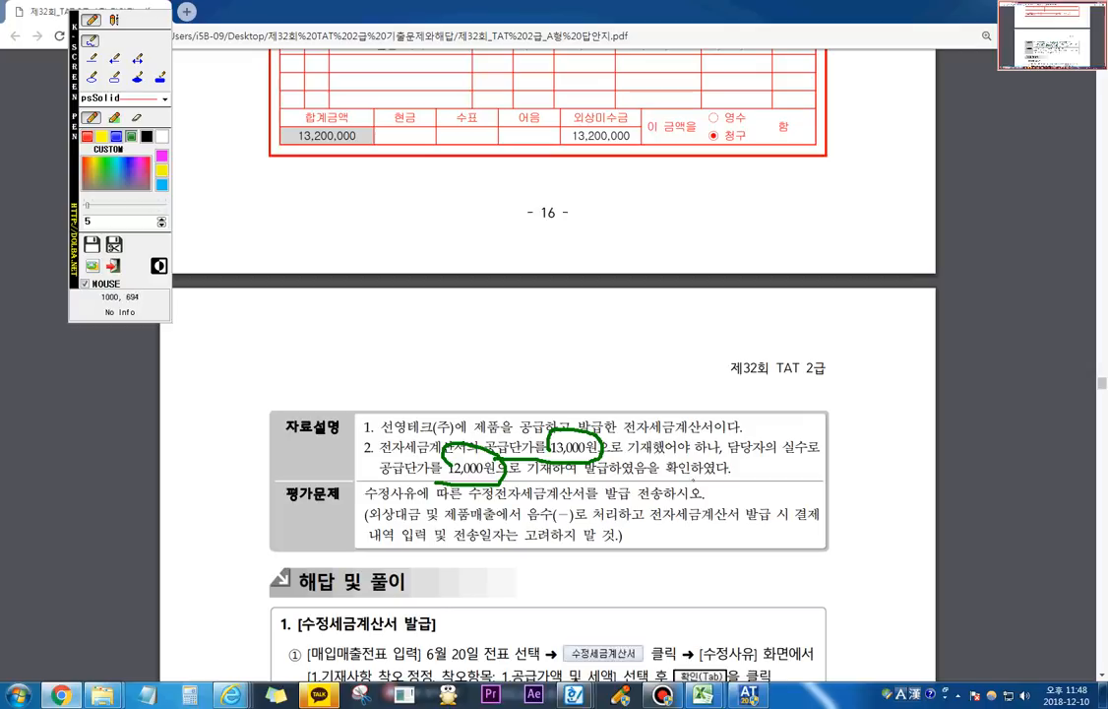
key(Escape)
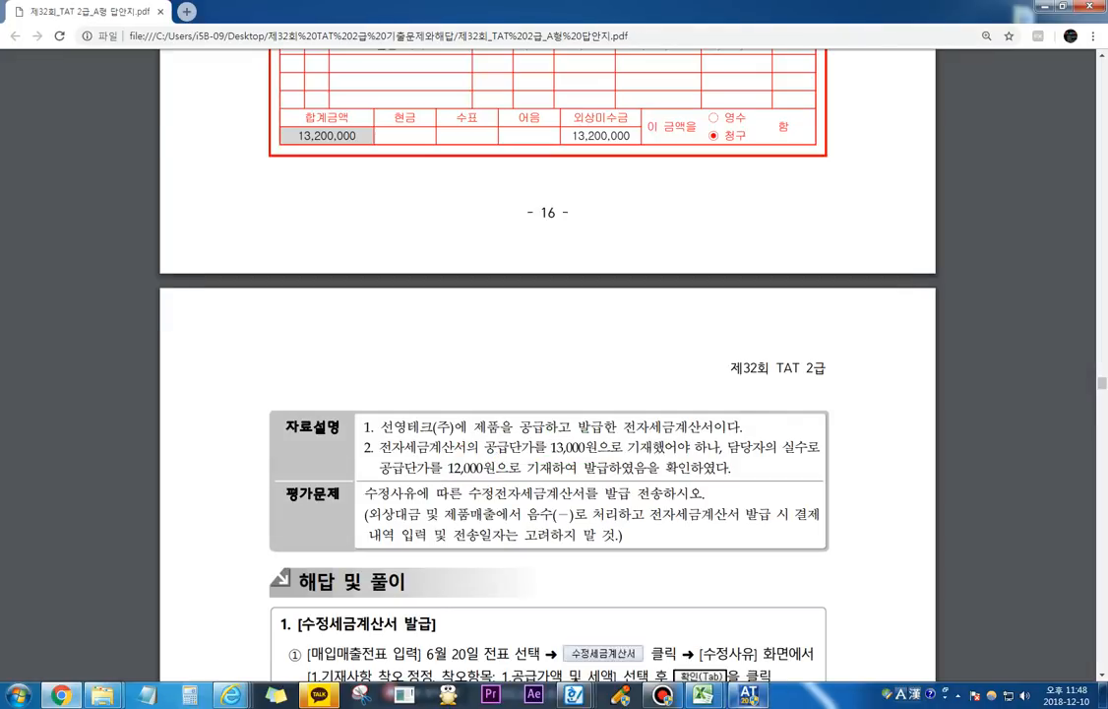
Step: Switch back to the accounting program, list the vouchers for June 20 and select the 일반 벽지 sale to 선영테크(주)
key(alt+Tab)
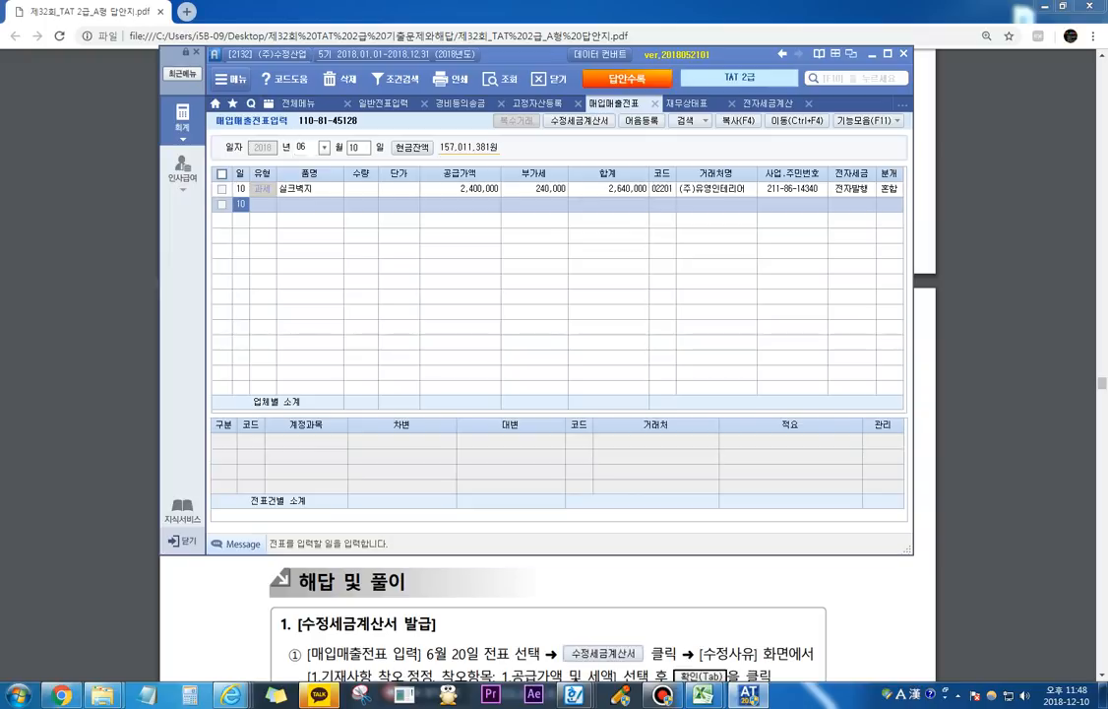
key(Escape)
text(20)
key(Return)
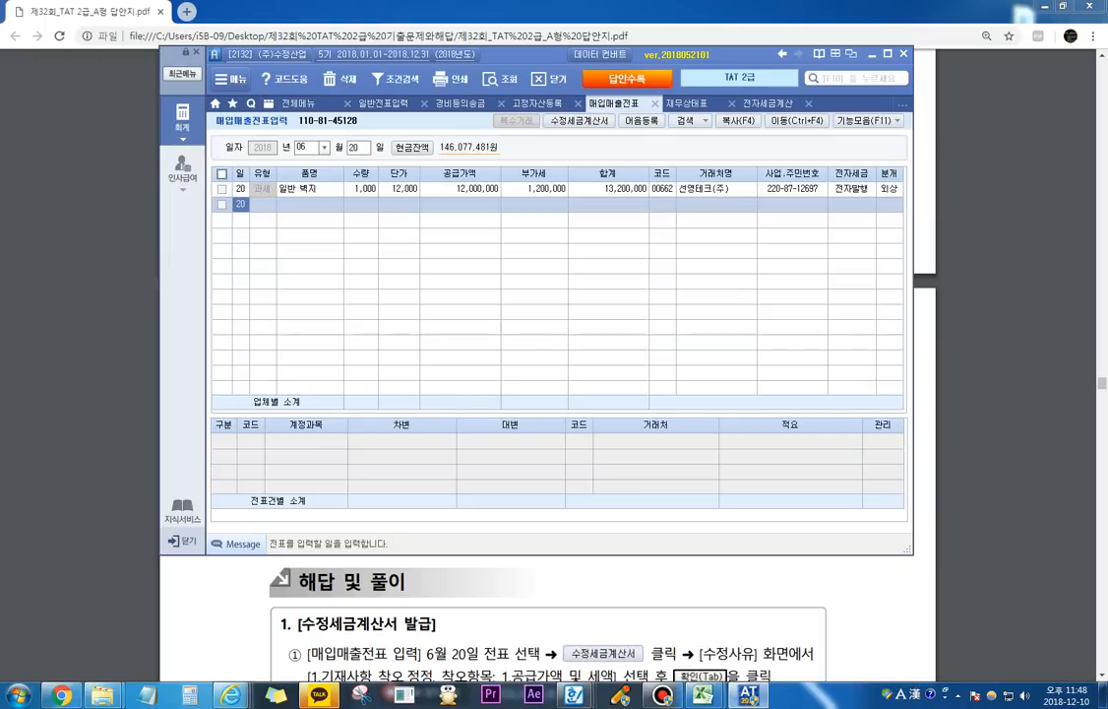
click(221, 189)
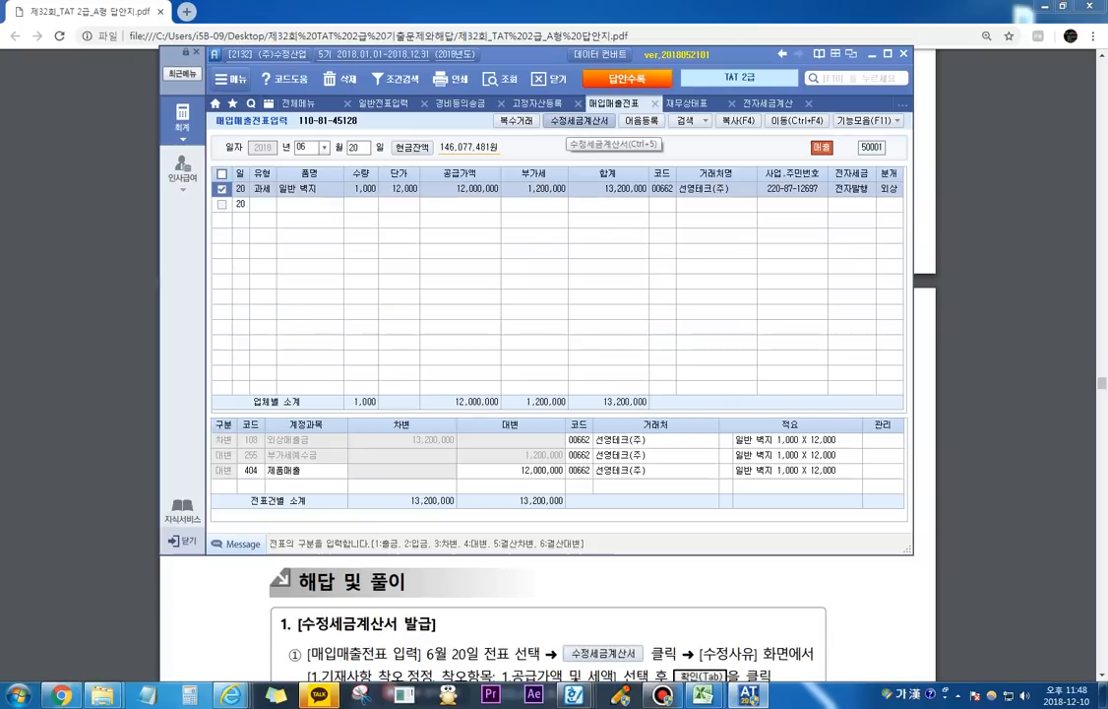
Step: Start a 수정세금계산서 for the selected sale with 수정사유 1. 기재사항 착오정정 and 착오항목 1. 공급가액 및 세액
click(579, 121)
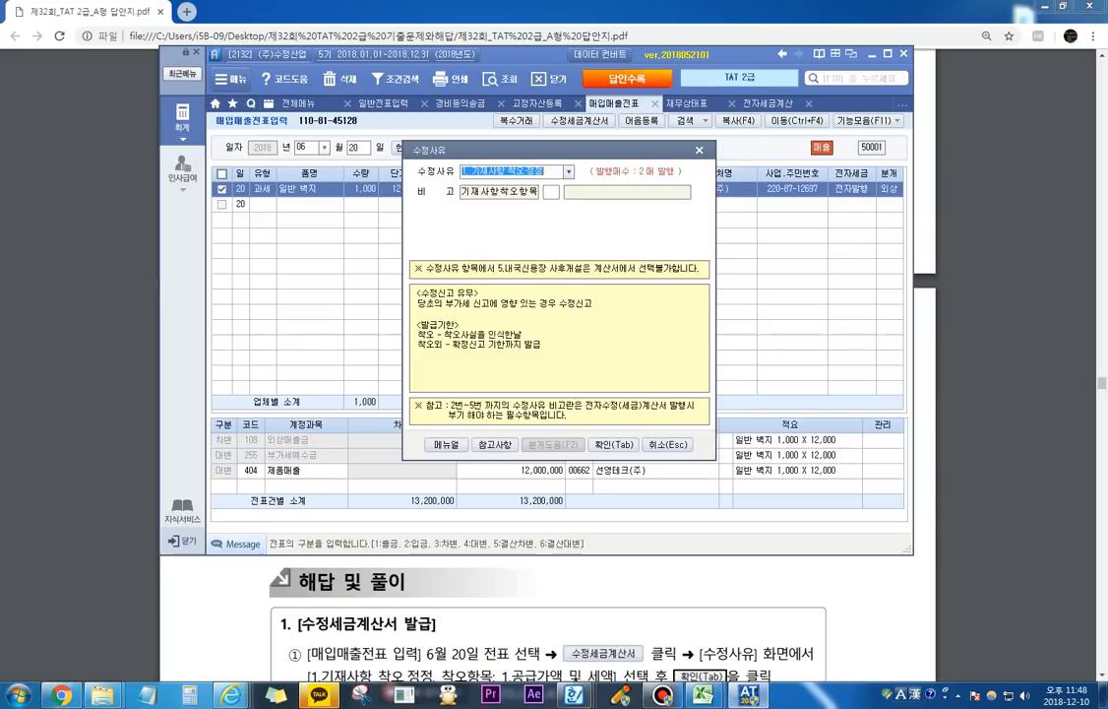
key(Return)
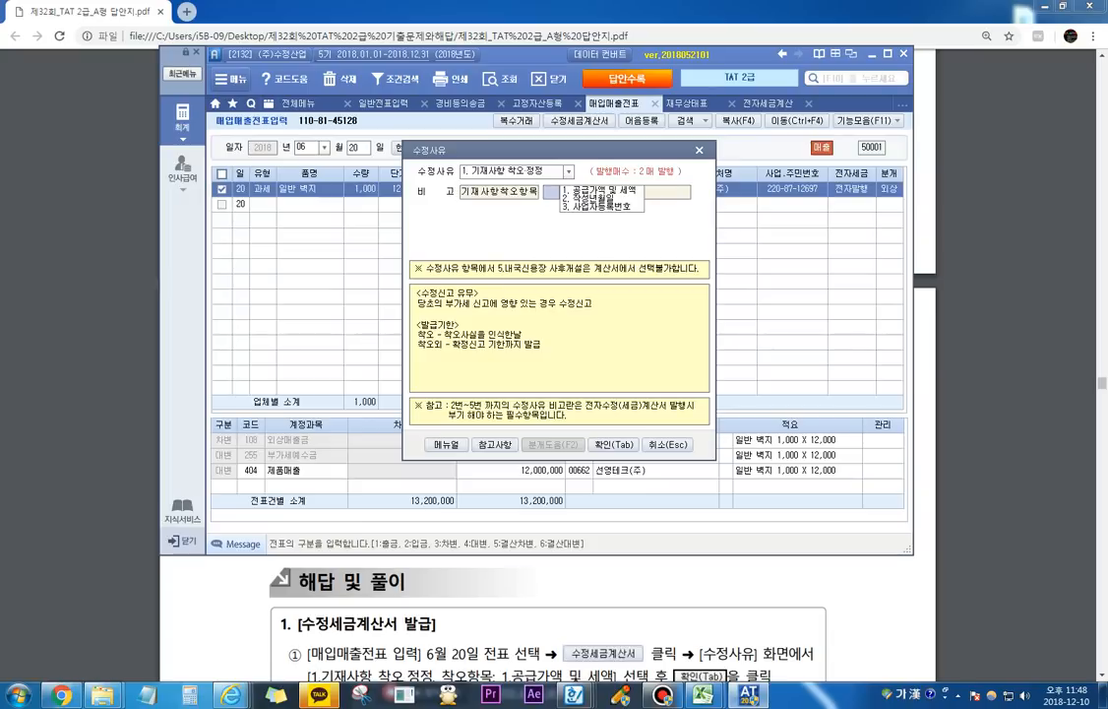
text(1)
key(Return)
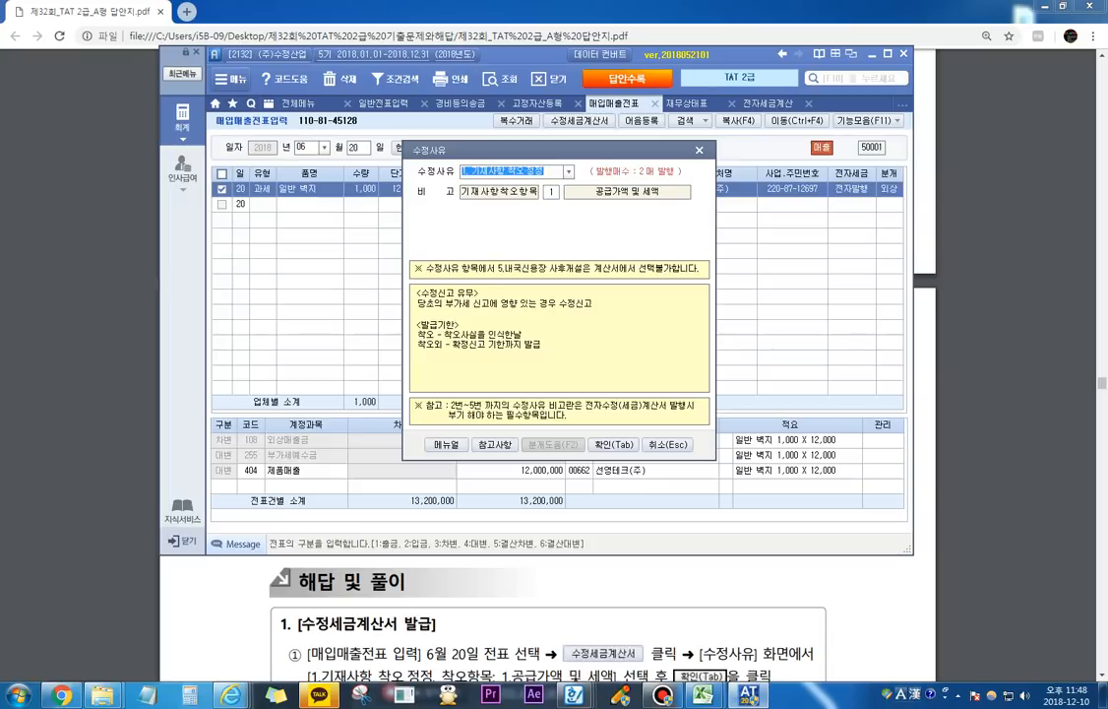
key(Tab)
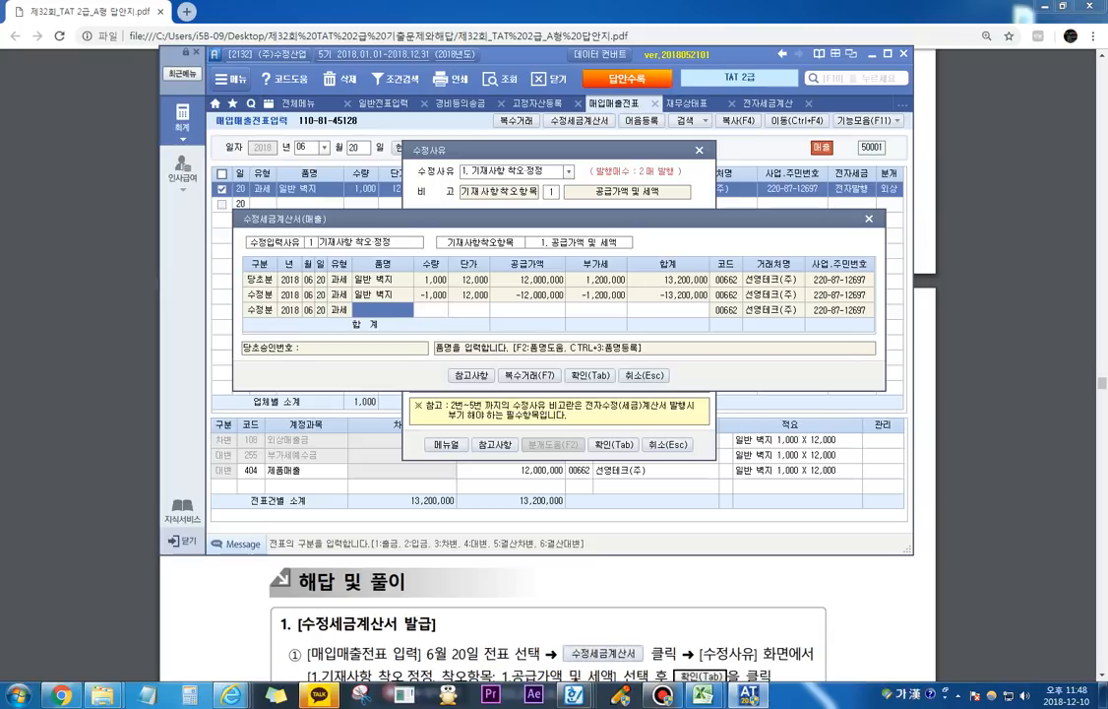
Step: Fill the corrected 일반 벽지 line with 수량 1,000 and 단가 13,000, and save the 수정세금계산서 entries
key(Return)
text(1000)
key(Return)
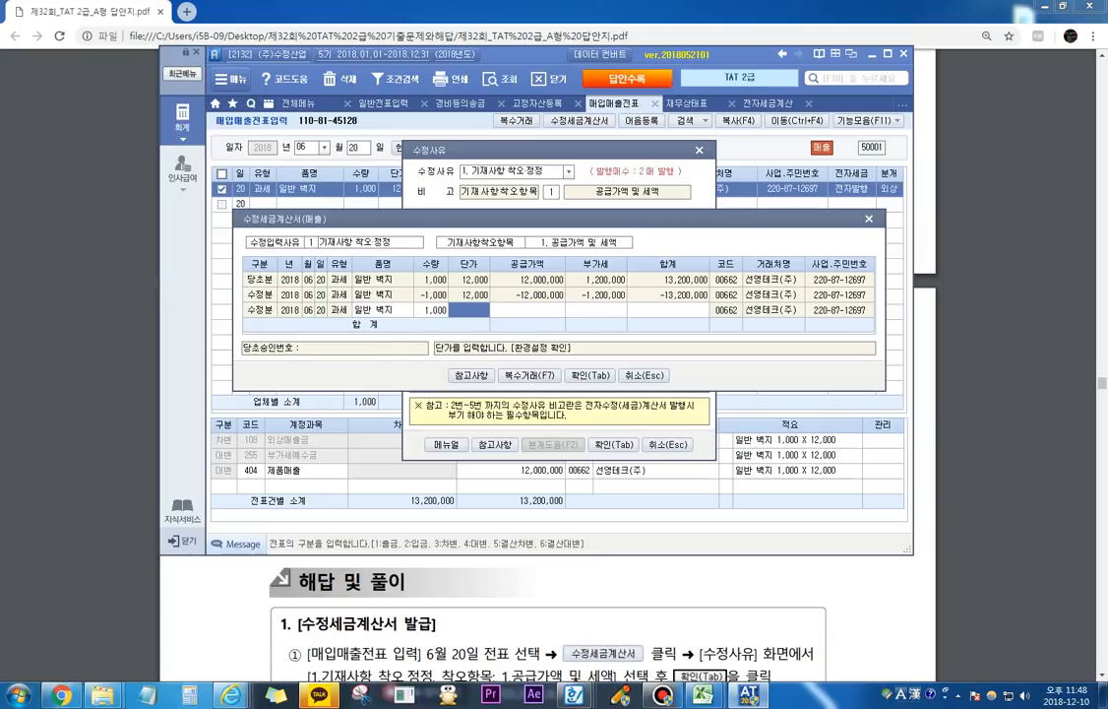
text(130000)
key(Return)
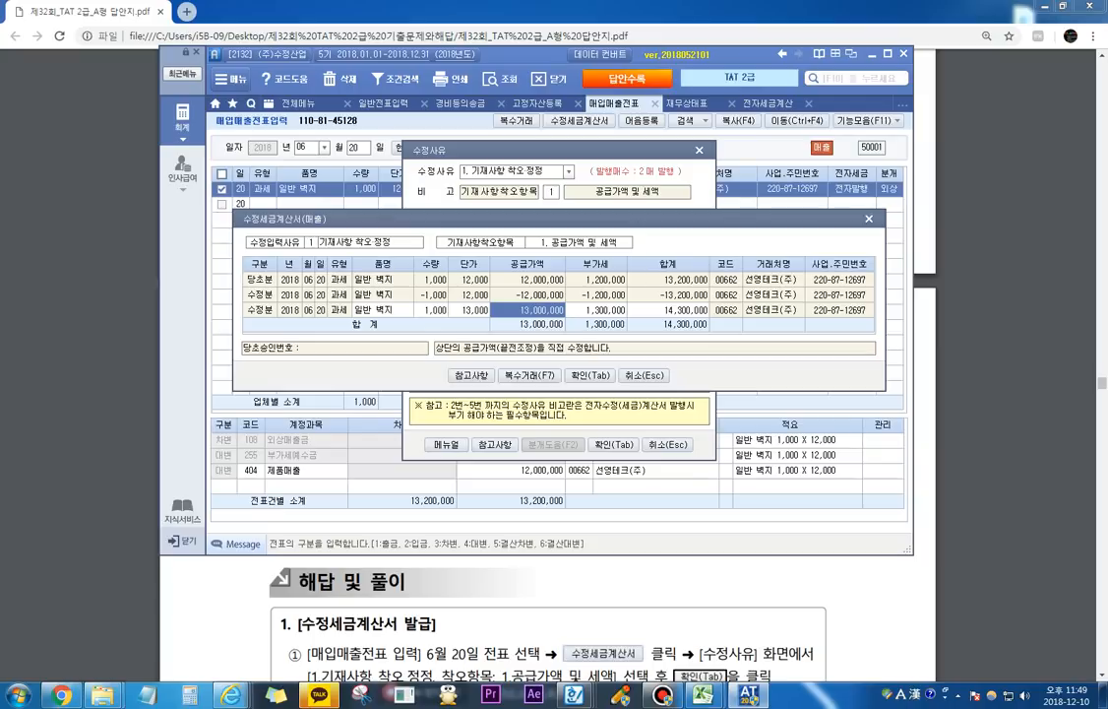
key(Tab)
key(Return)
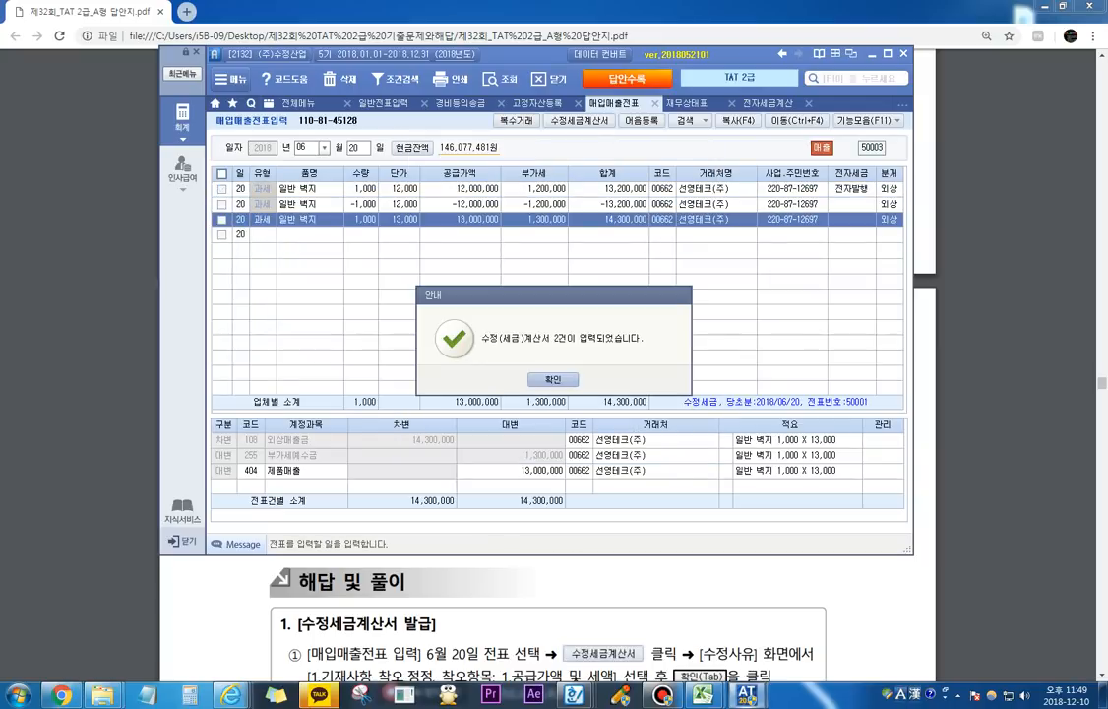
key(Return)
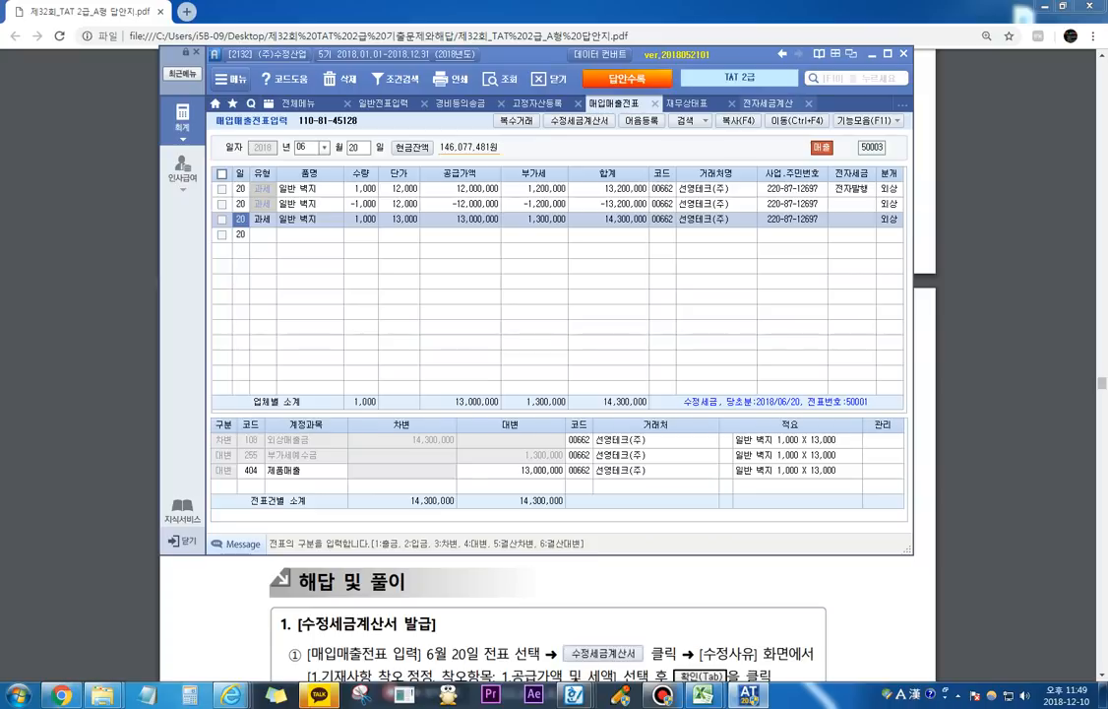
Step: List the sales invoices in 전자세금계산서 발행 및 내역관리 for the period 2018-06-20 to 2018-06-20
click(768, 104)
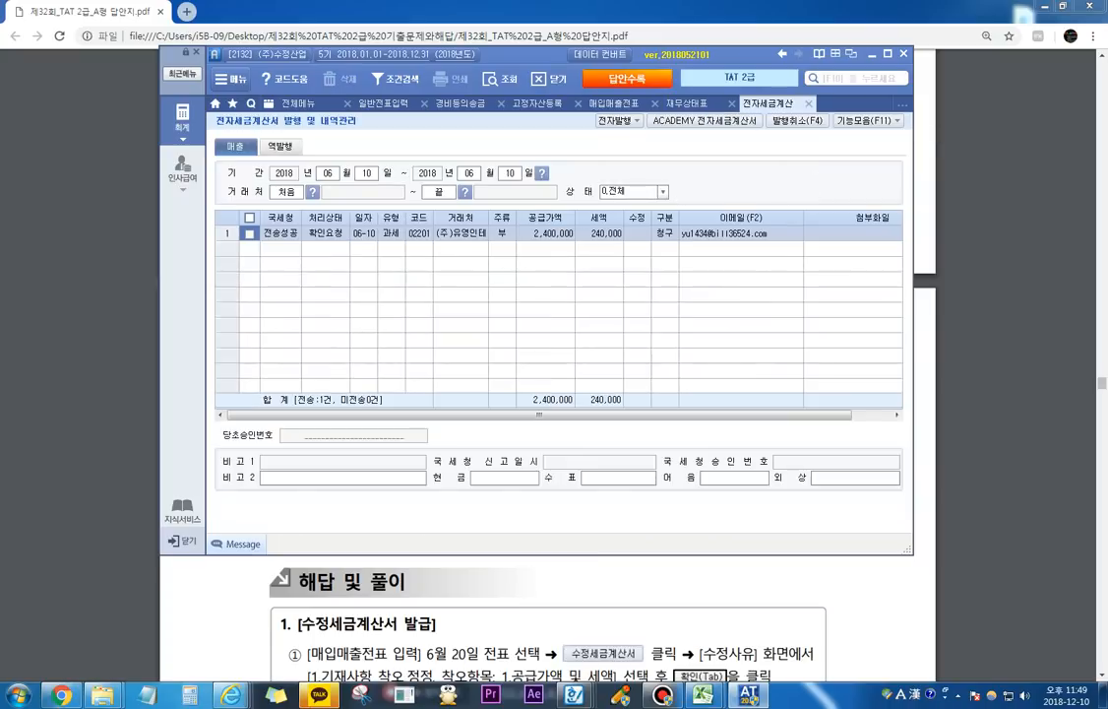
click(367, 174)
text(20)
key(Return)
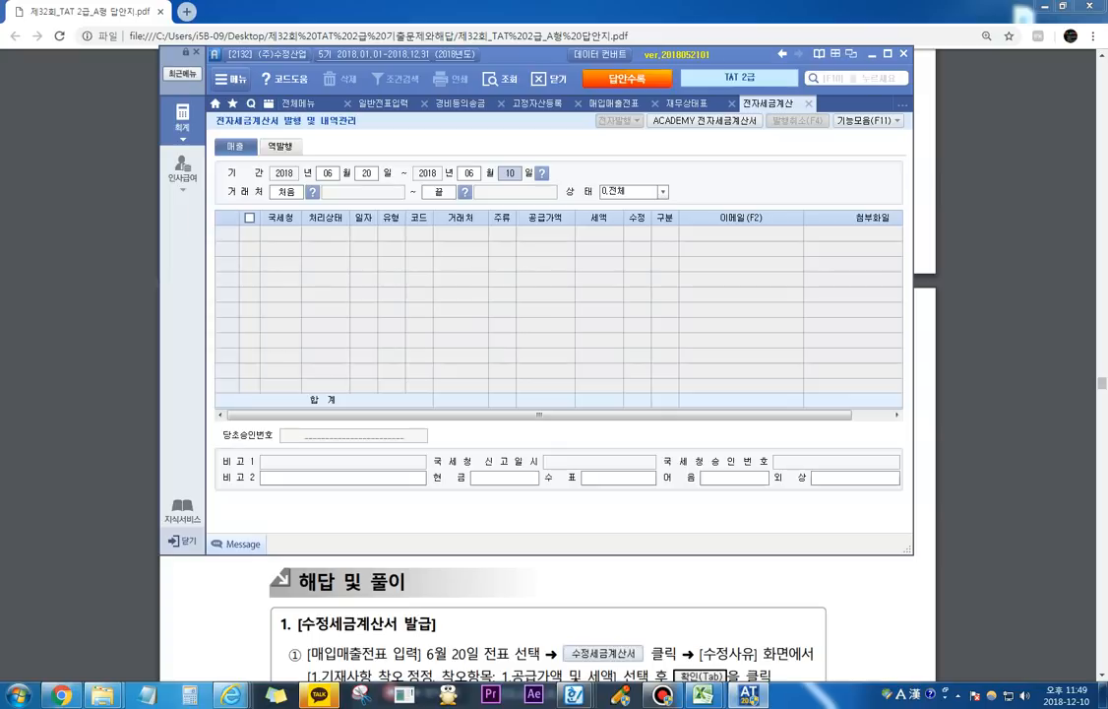
text(20)
key(Return)
key(Return)
key(Return)
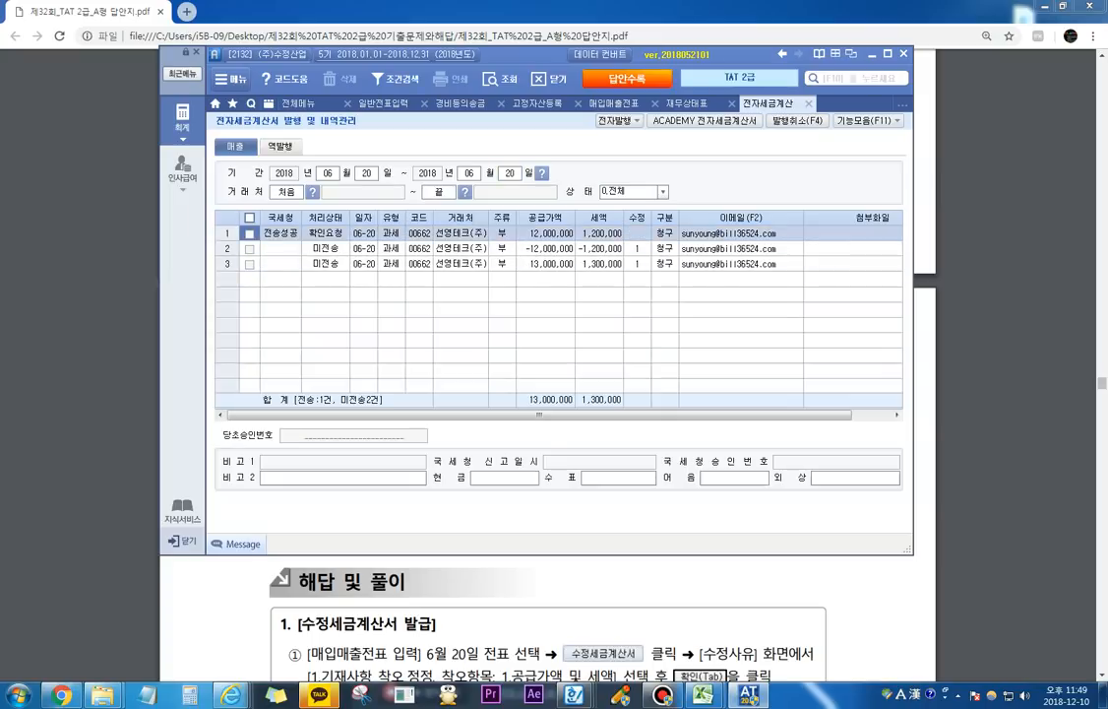
Step: Select the two 미전송 수정세금계산서 to 선영테크(주) and issue them through 전자발행
click(249, 249)
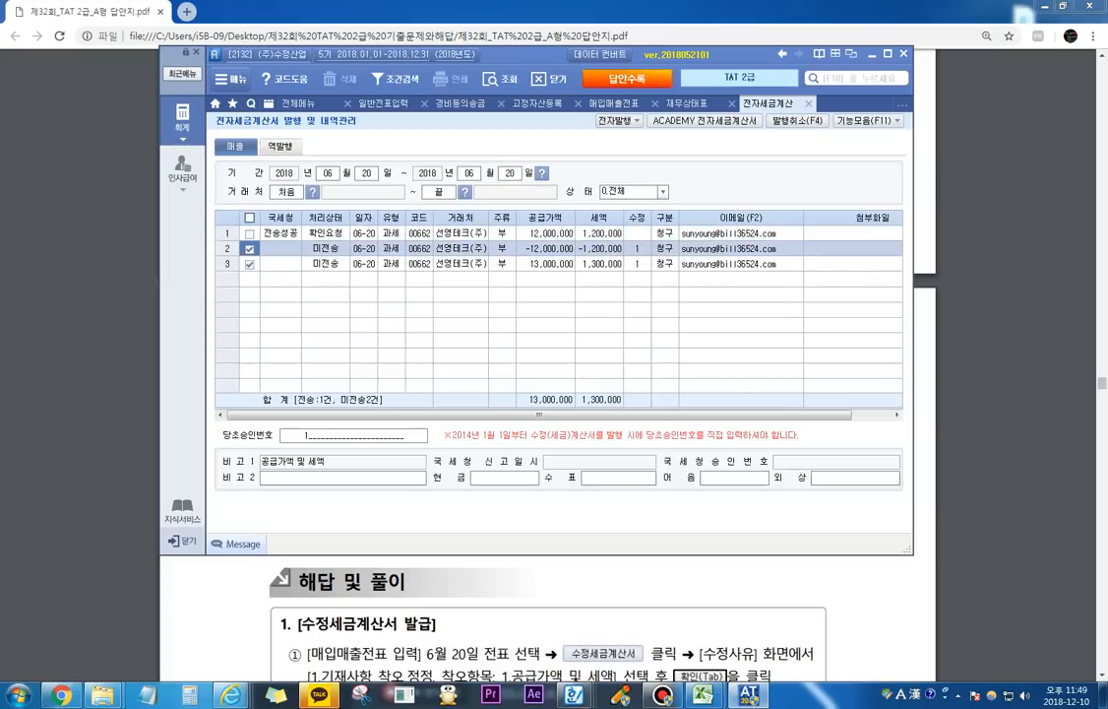
click(617, 121)
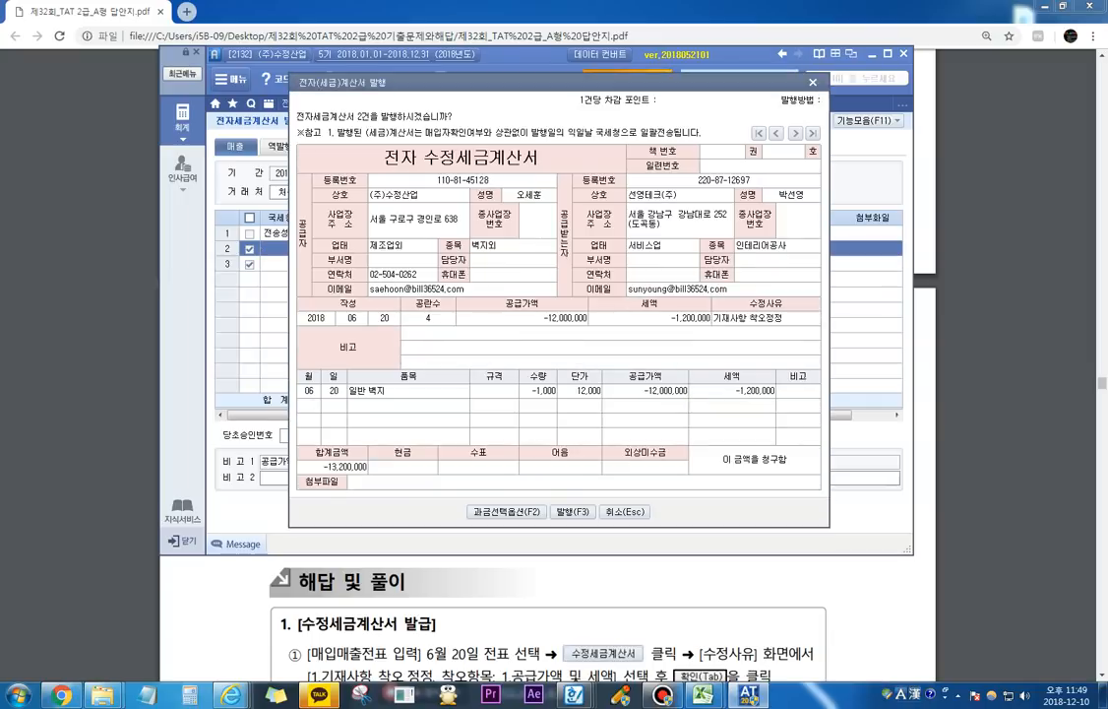
key(F3)
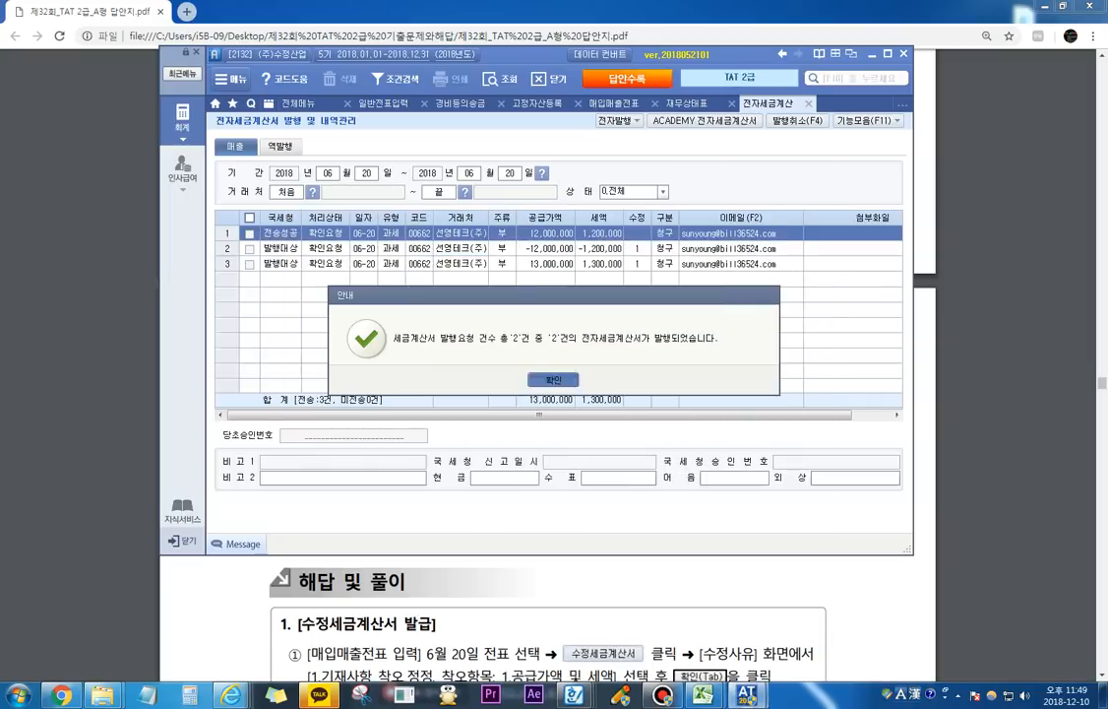
key(Return)
Step: Log in to the ACADEMY 전자세금계산서 site with the prefilled account and list only the 미전송 sales invoices for 2018-06-20
click(703, 121)
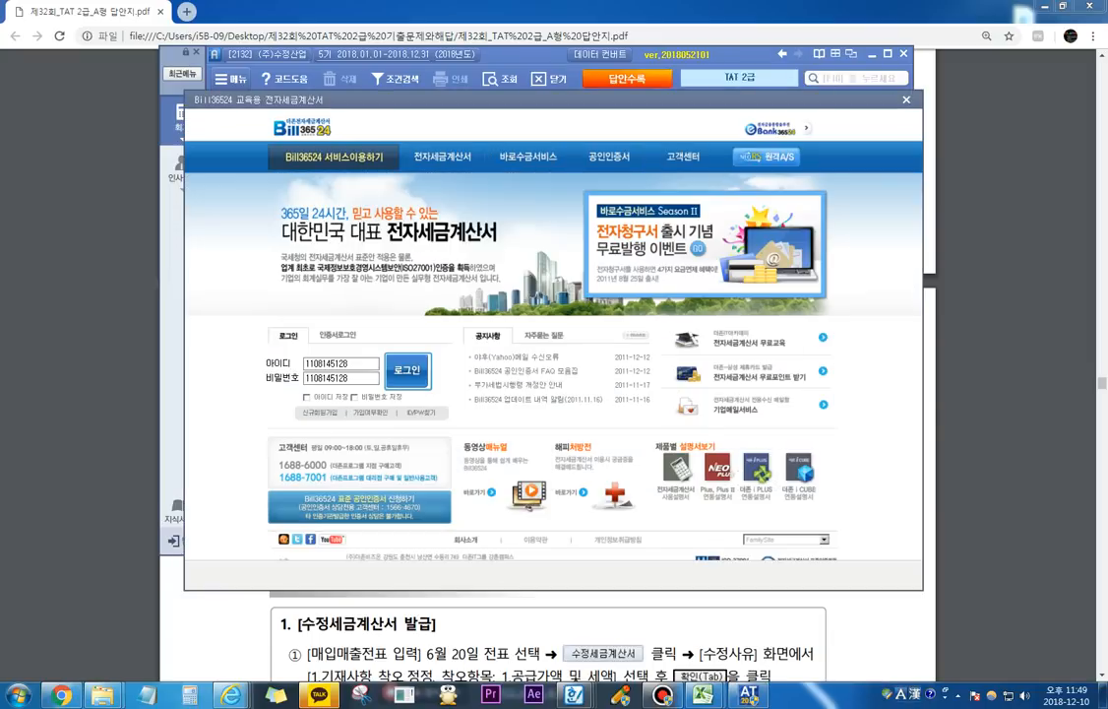
click(408, 371)
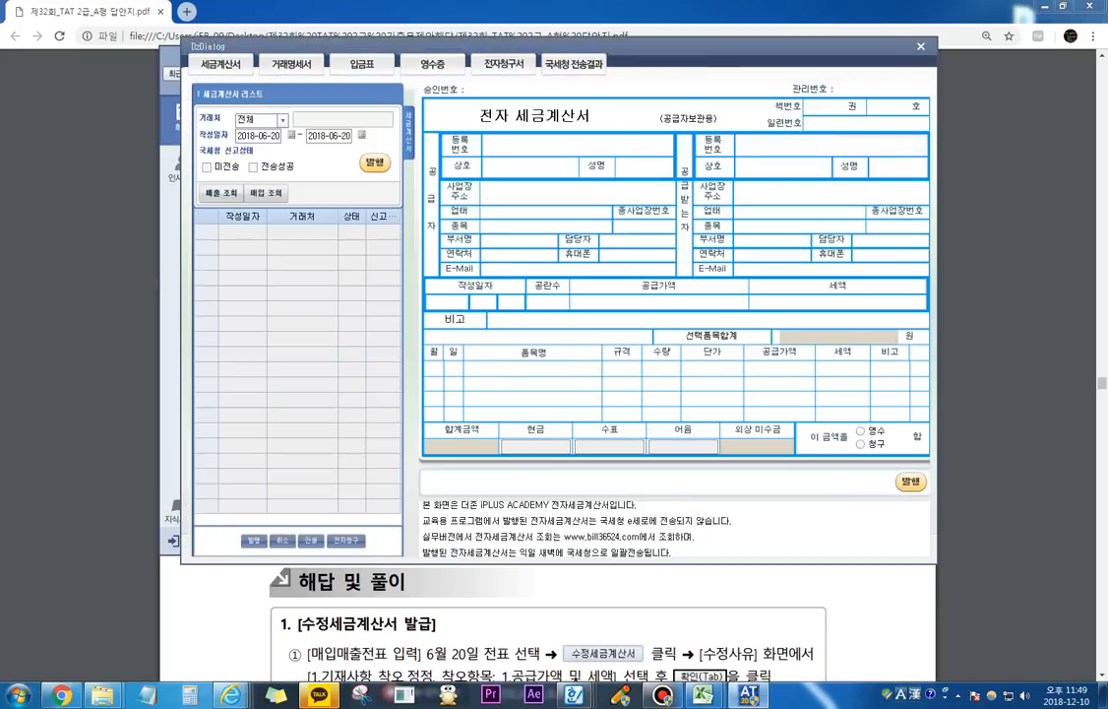
click(207, 167)
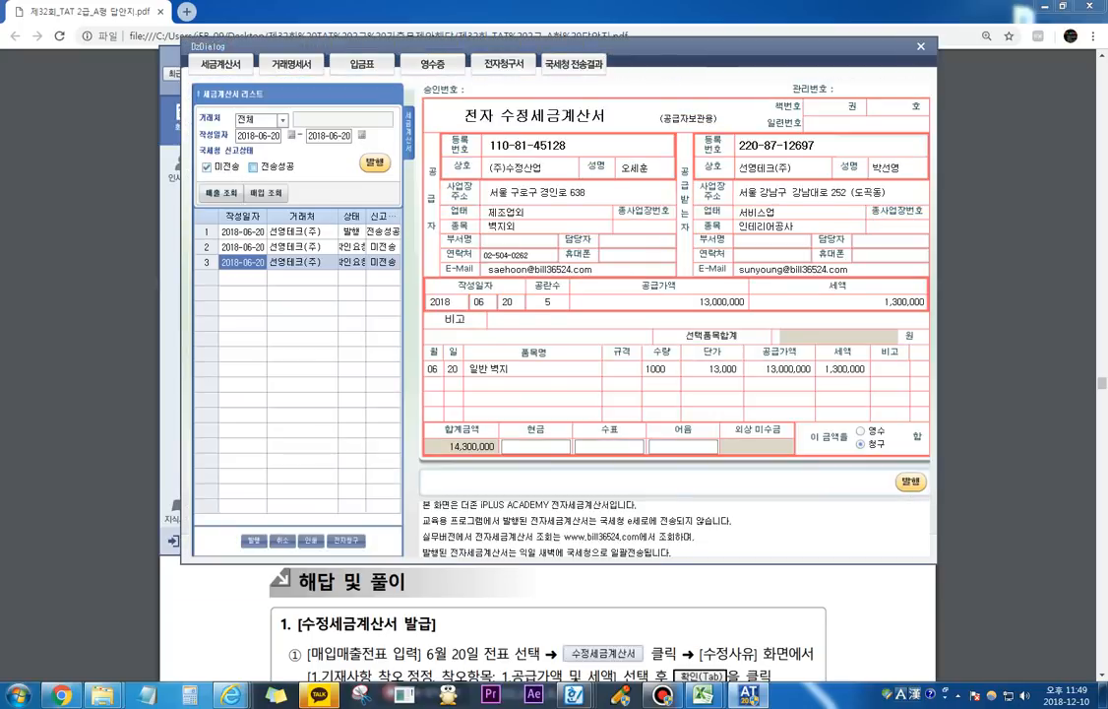
click(221, 193)
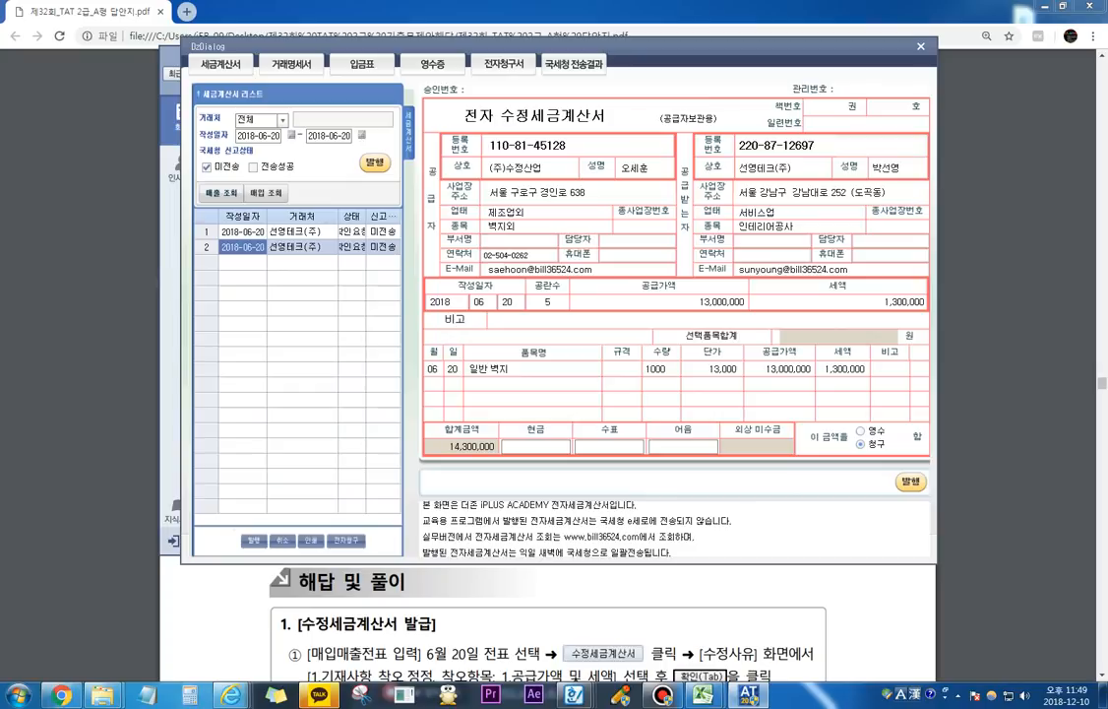
Step: Issue both listed 전자 수정세금계산서 to 선영테크(주), then return to 내역관리 and refresh its invoice list
click(281, 231)
click(911, 481)
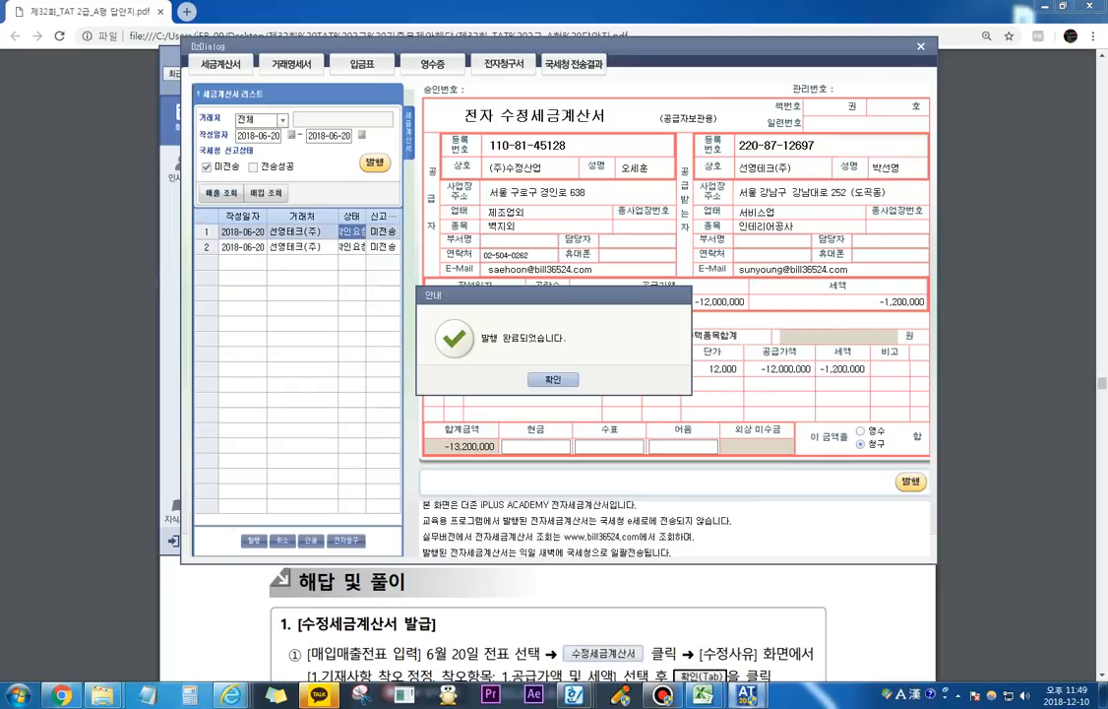
click(553, 379)
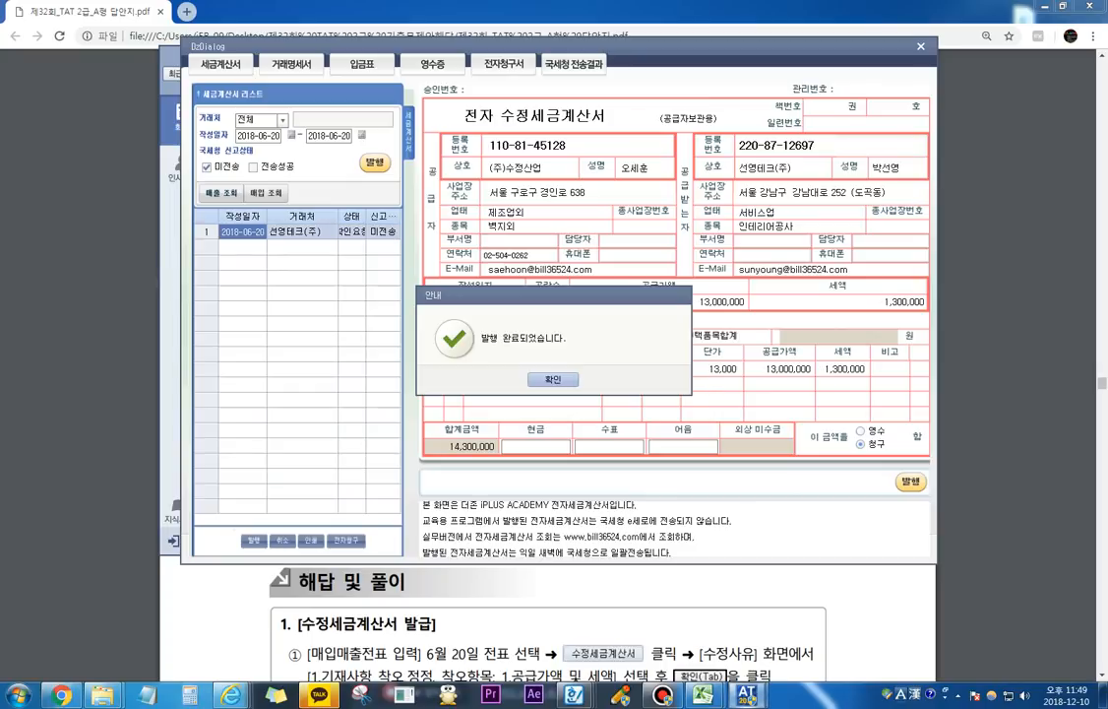
key(Return)
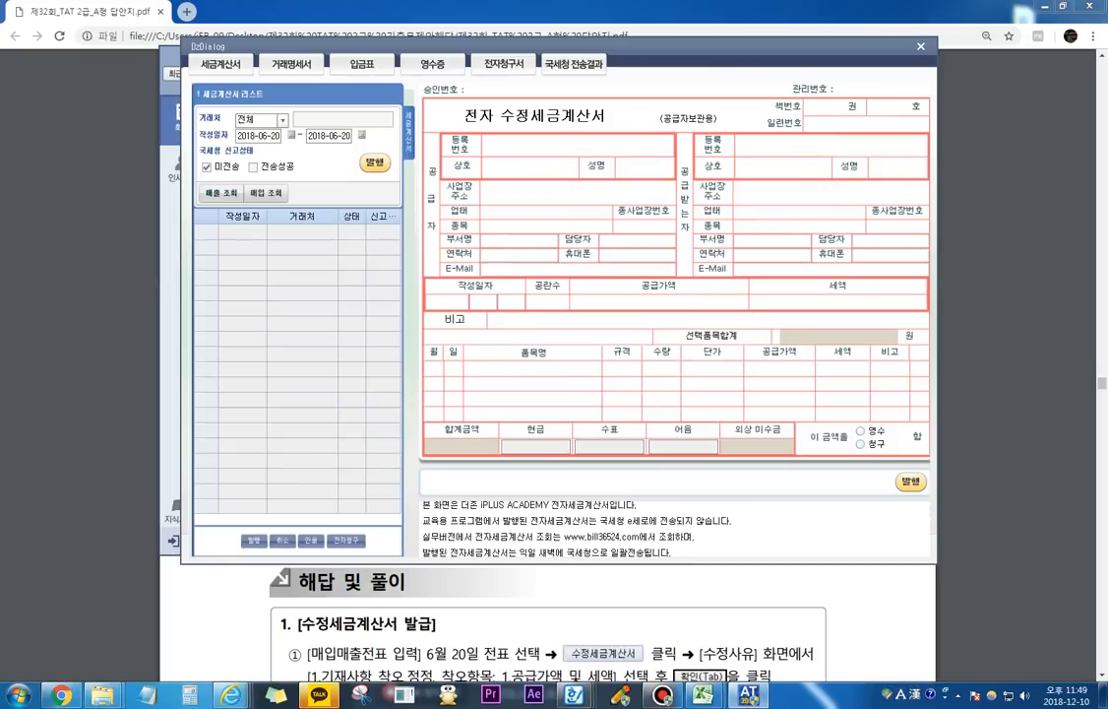
click(922, 46)
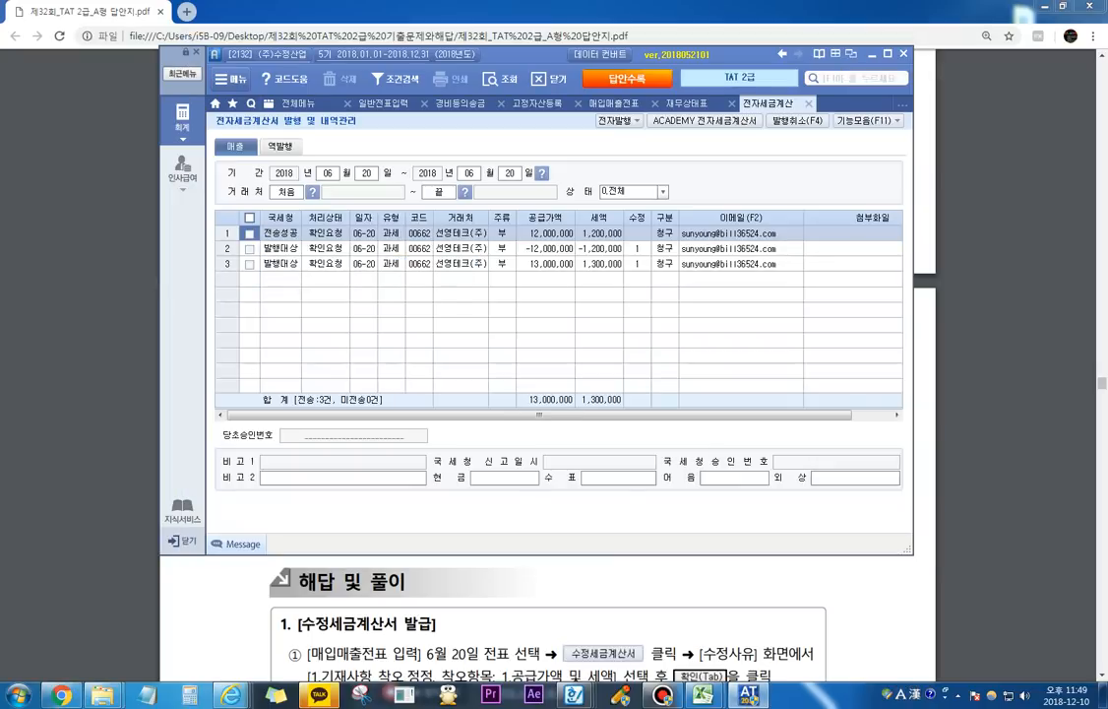
click(500, 79)
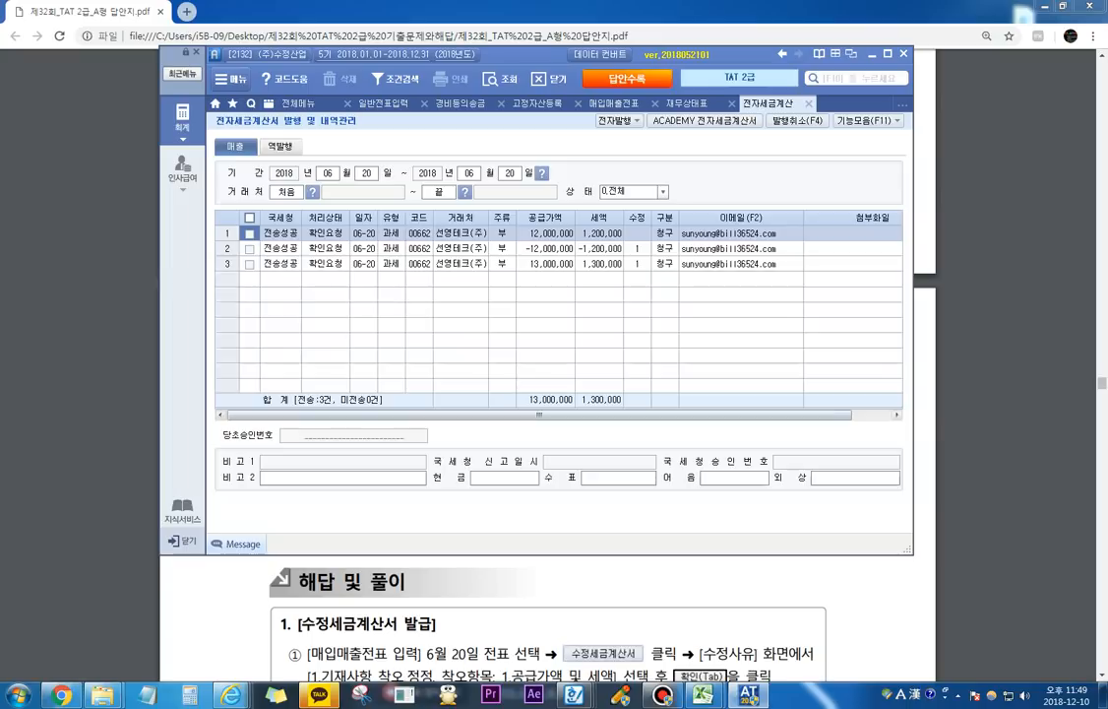
Step: Switch to the exam PDF in Chrome and read 자료 1 of question 3, temporarily circling 부동산임대사업자 in its heading
click(548, 625)
scroll(547, 625, down, 17)
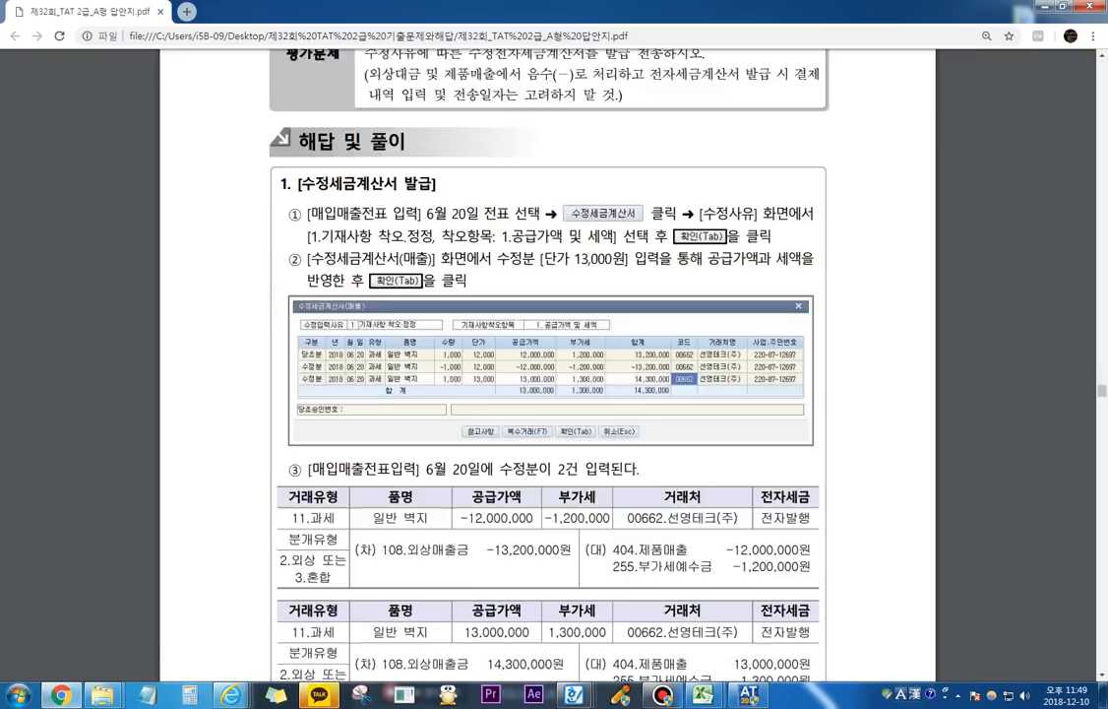
scroll(548, 394, down, 3)
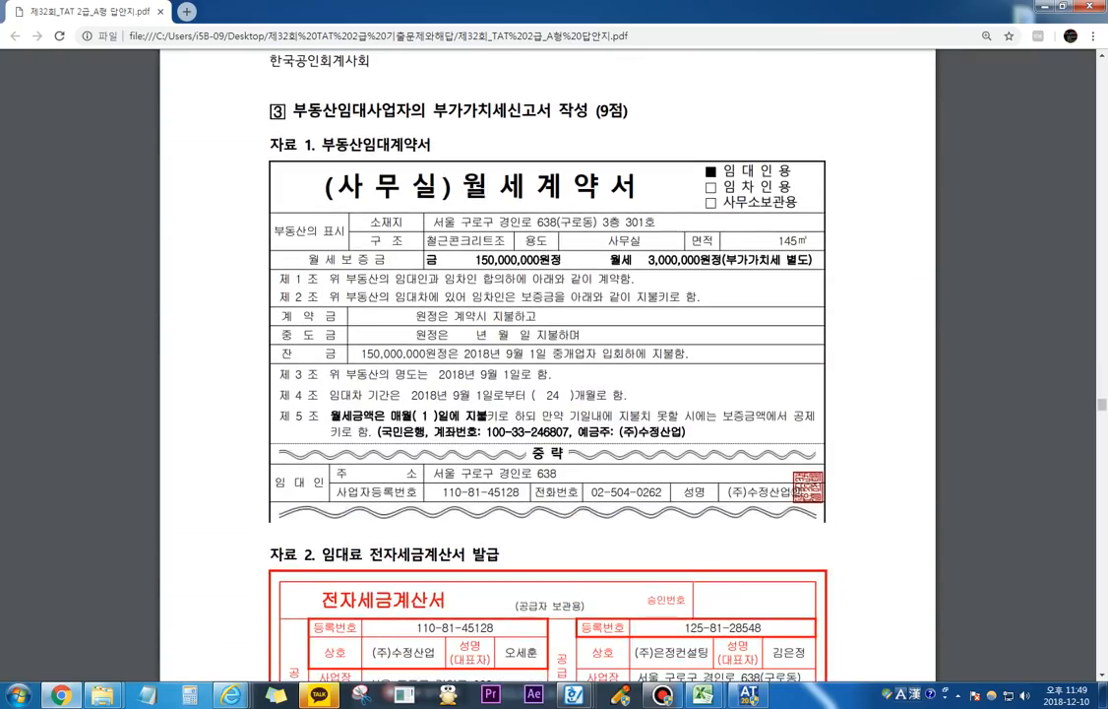
click(621, 695)
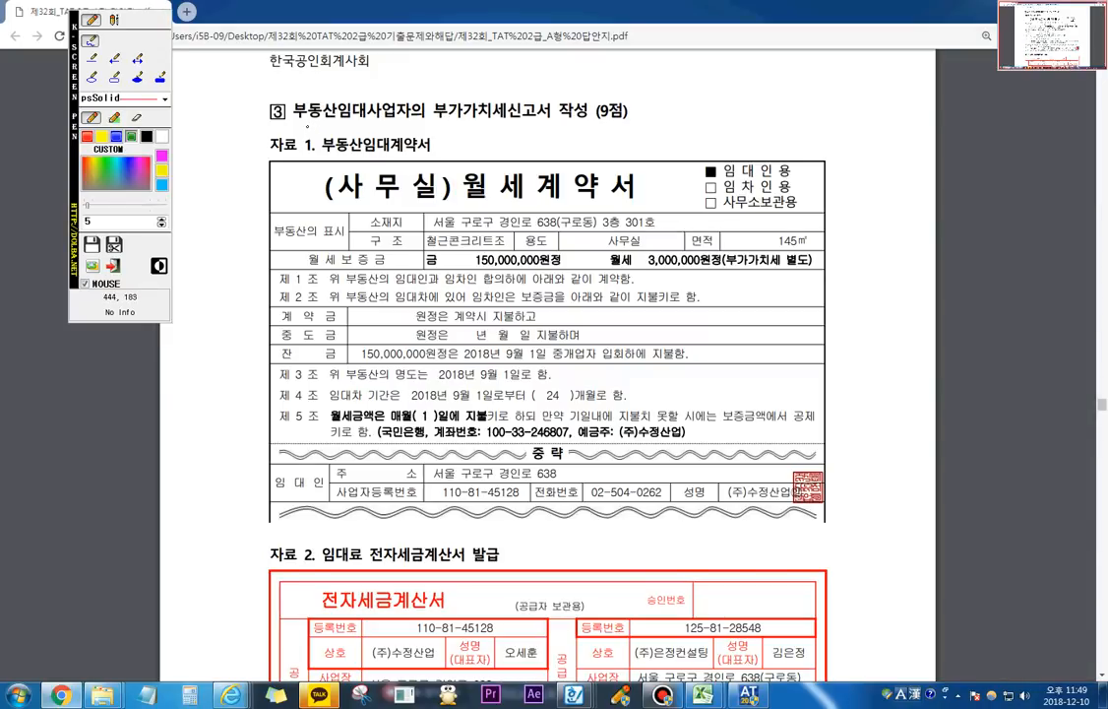
mouse_move(295, 117)
mouse_down()
mouse_move(372, 118)
mouse_move(296, 85)
mouse_move(281, 110)
mouse_move(326, 125)
mouse_up()
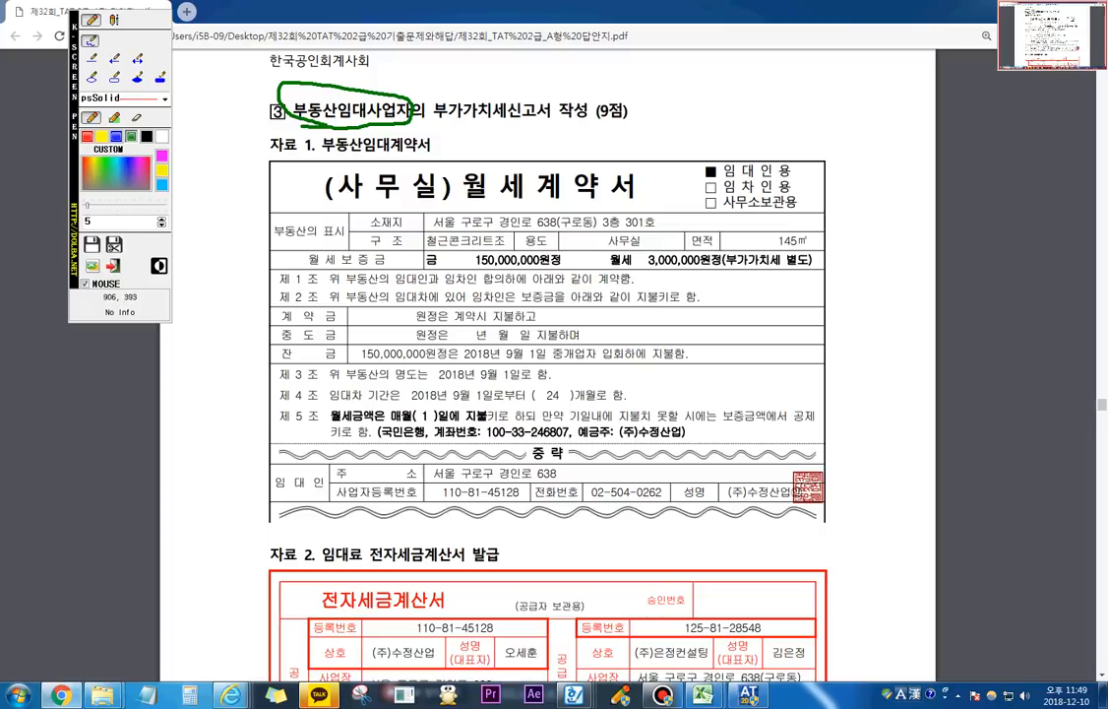
key(Escape)
Step: Read 자료 2 and the 자료설명 of question 3, underlining its three statements and boxing 임대인이 부담
scroll(548, 365, down, 1)
scroll(548, 365, down, 5)
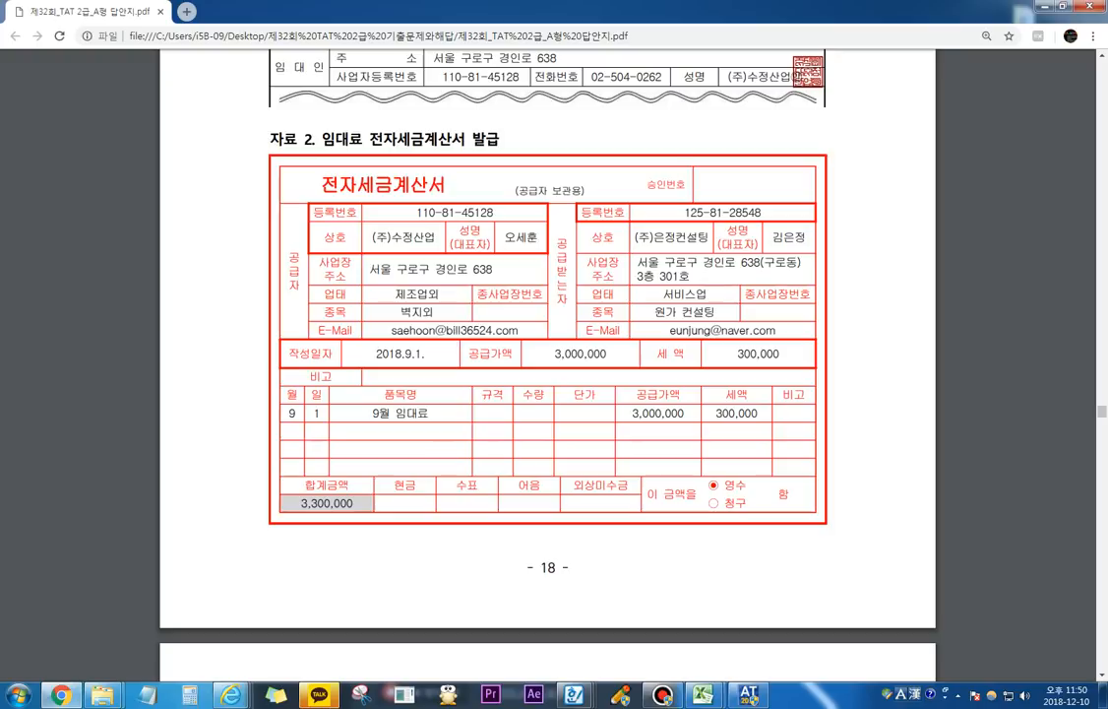
scroll(547, 364, down, 6)
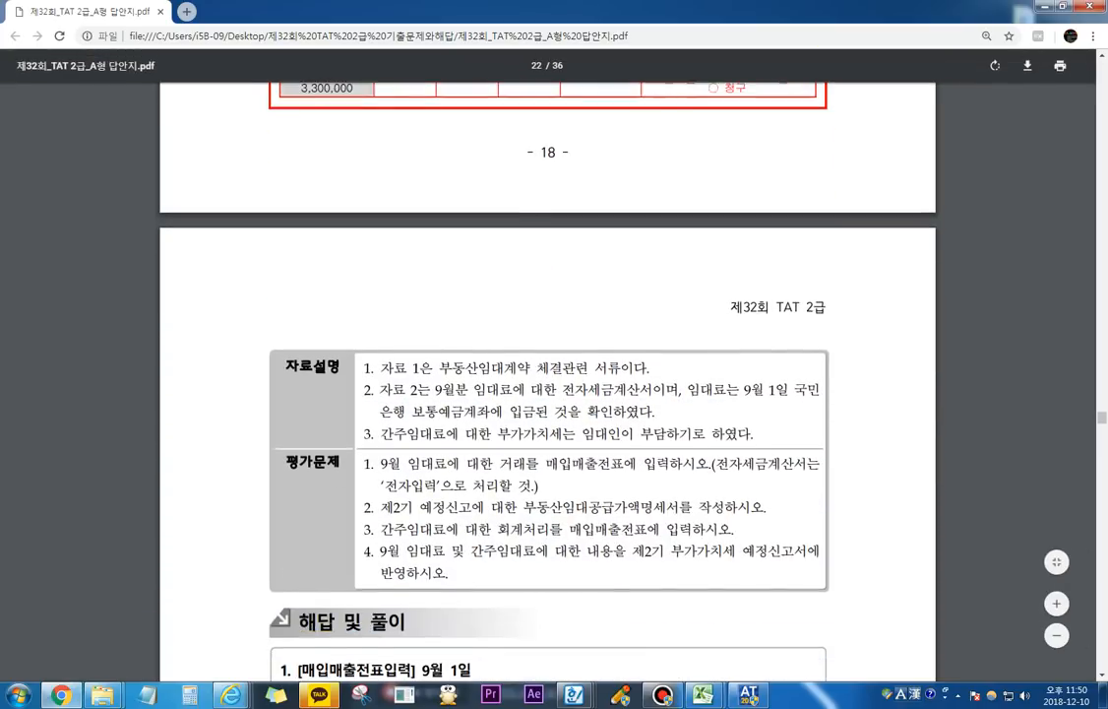
scroll(547, 364, down, 2)
key(F12)
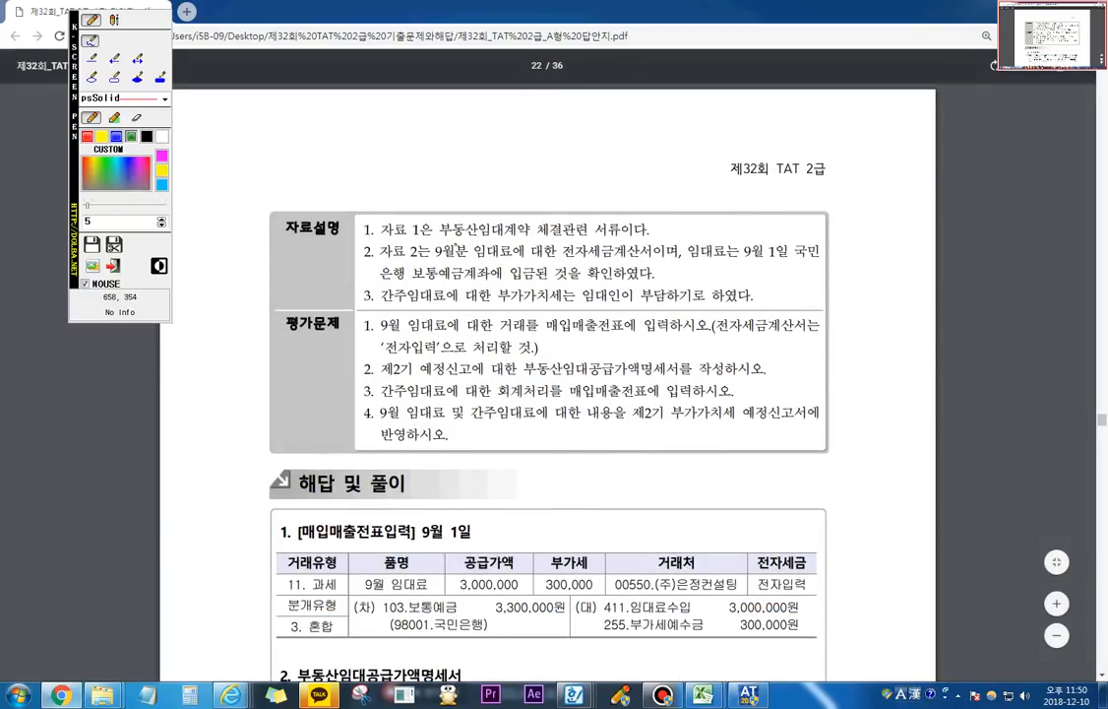
drag(445, 233, 615, 233)
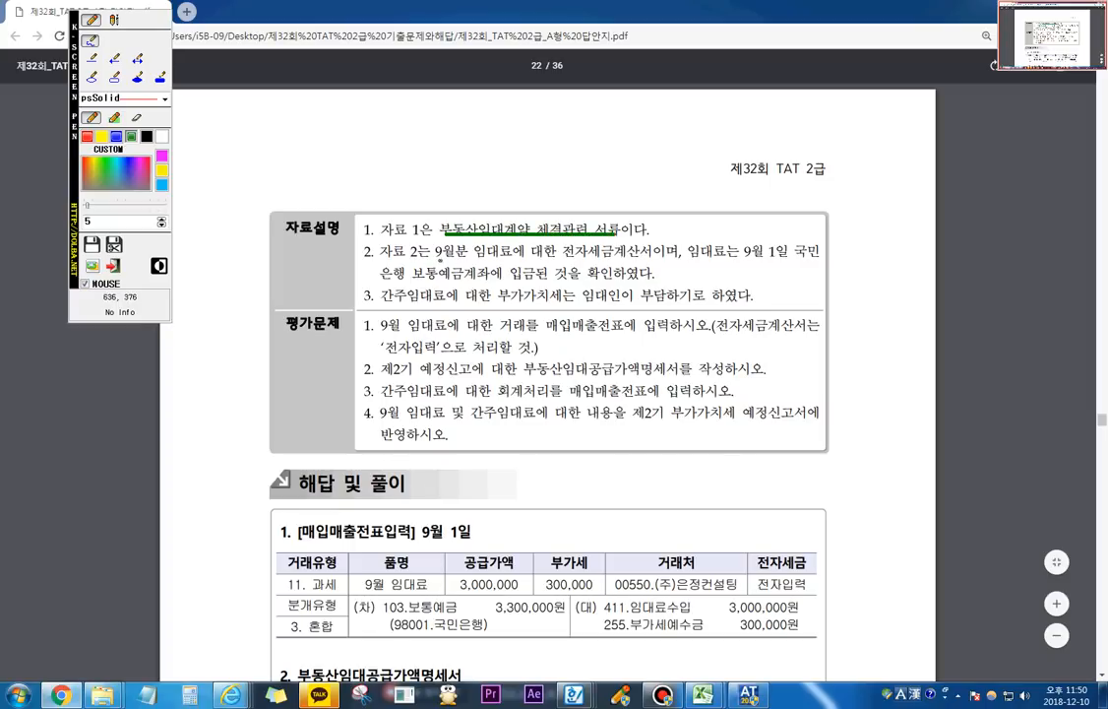
drag(441, 259, 805, 253)
mouse_move(399, 282)
mouse_down()
mouse_move(576, 271)
mouse_move(547, 264)
mouse_up()
drag(408, 306, 715, 304)
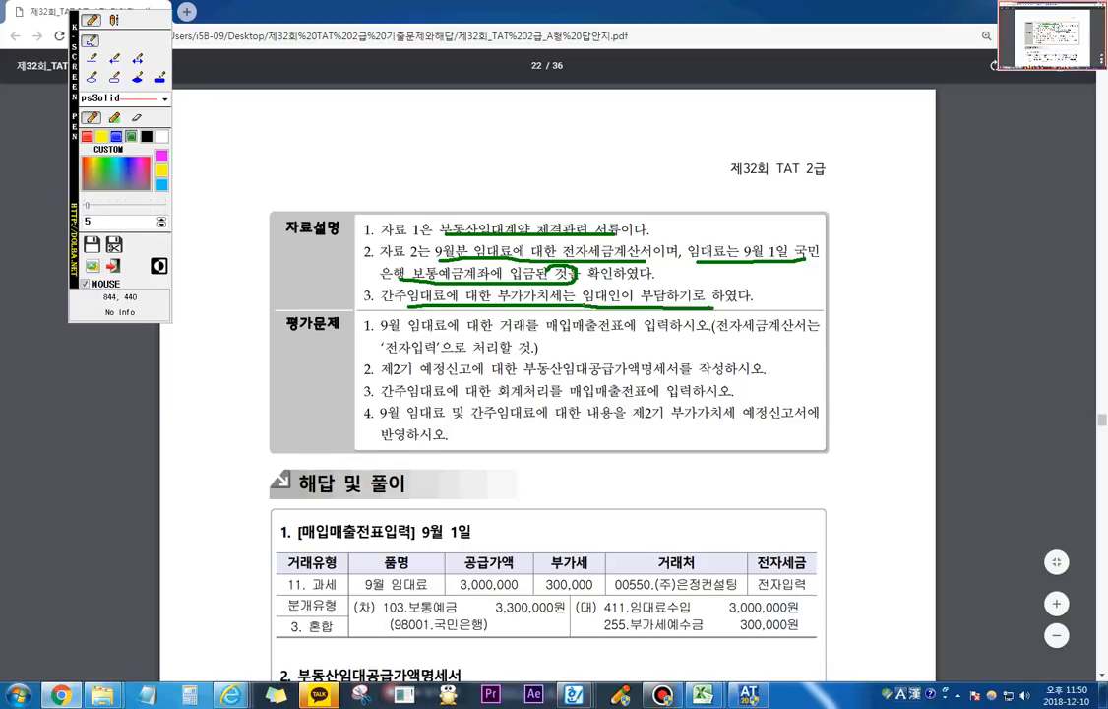
mouse_move(582, 305)
mouse_down()
mouse_move(581, 282)
mouse_move(653, 282)
mouse_move(657, 306)
mouse_up()
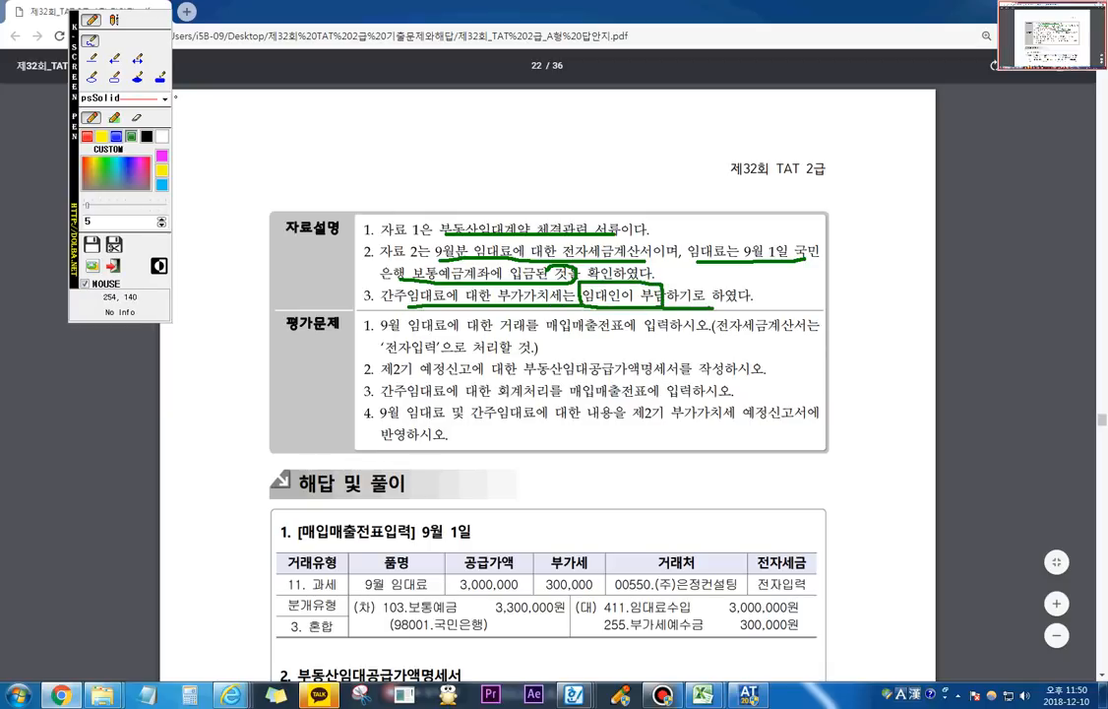
Step: Write the note 세금과공과 / 부가세예수금 over the 평가문제 text and clear all the markings
click(114, 20)
click(571, 331)
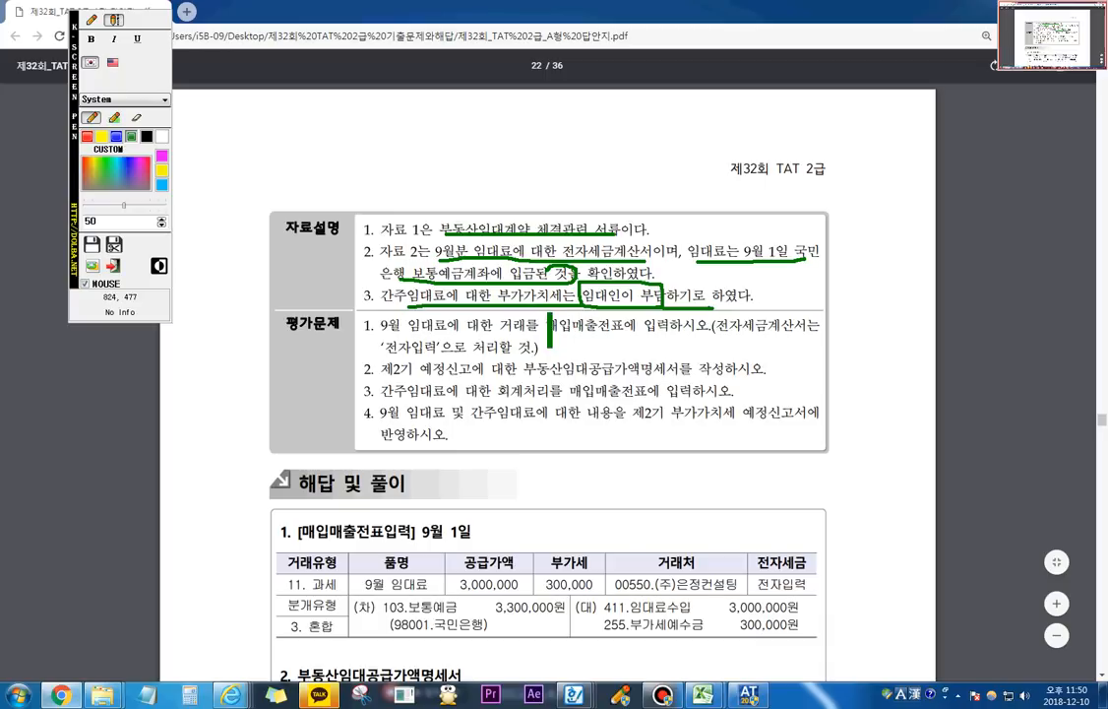
text(세)
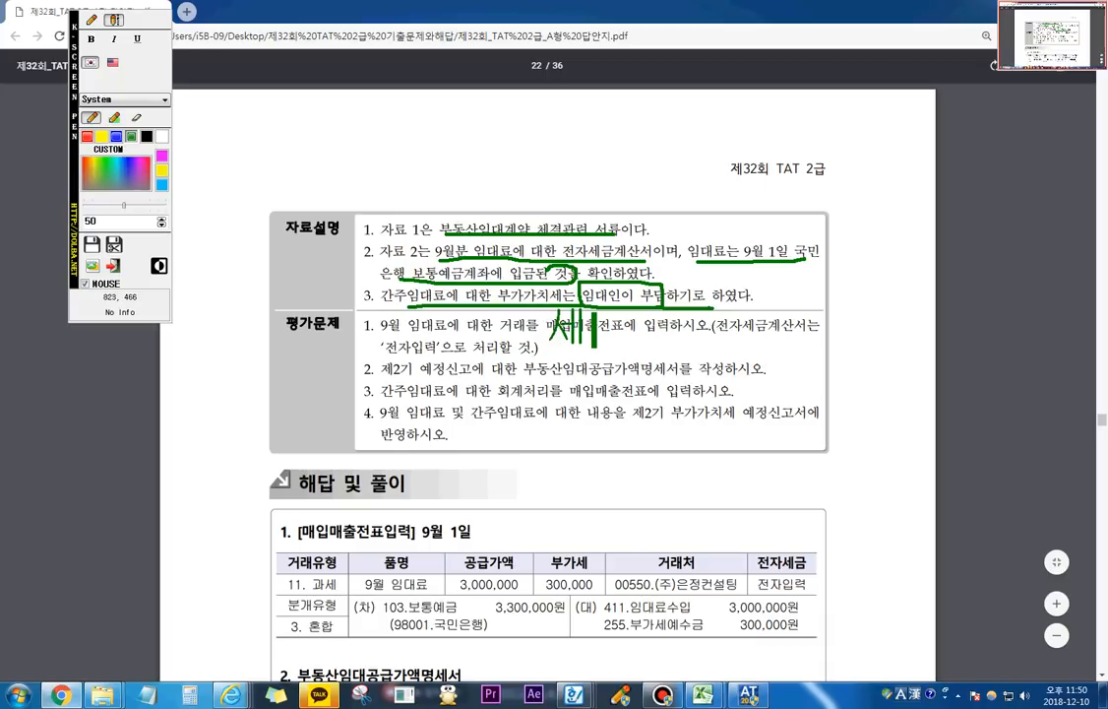
text(금과공과)
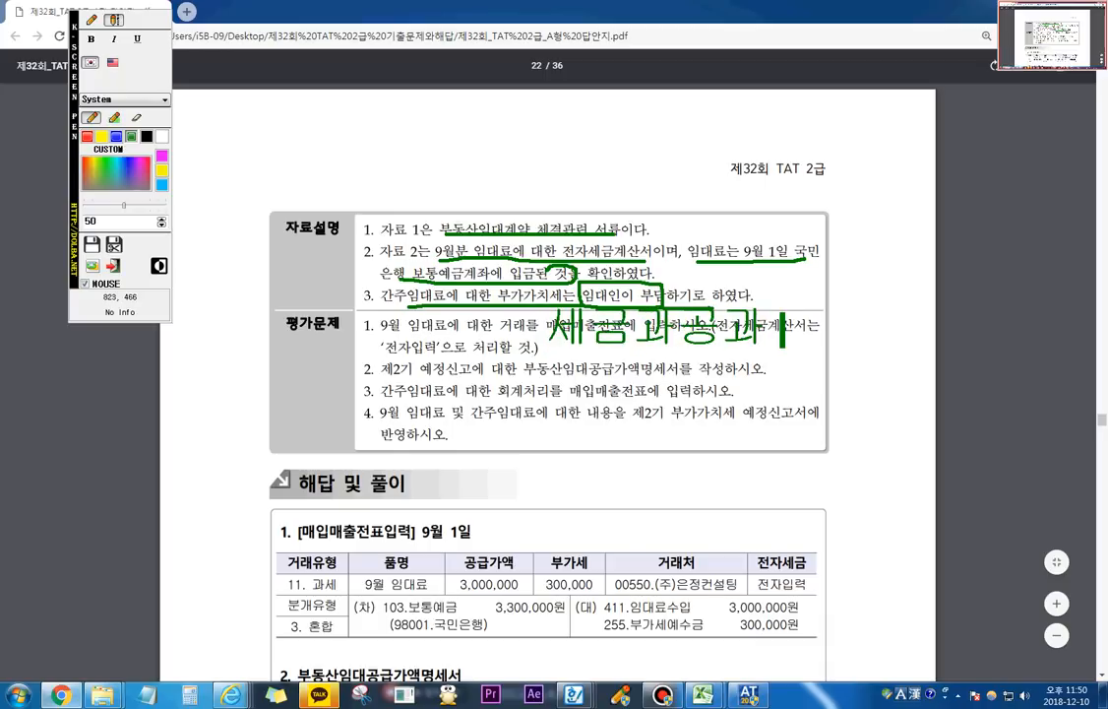
text( 부가세엣)
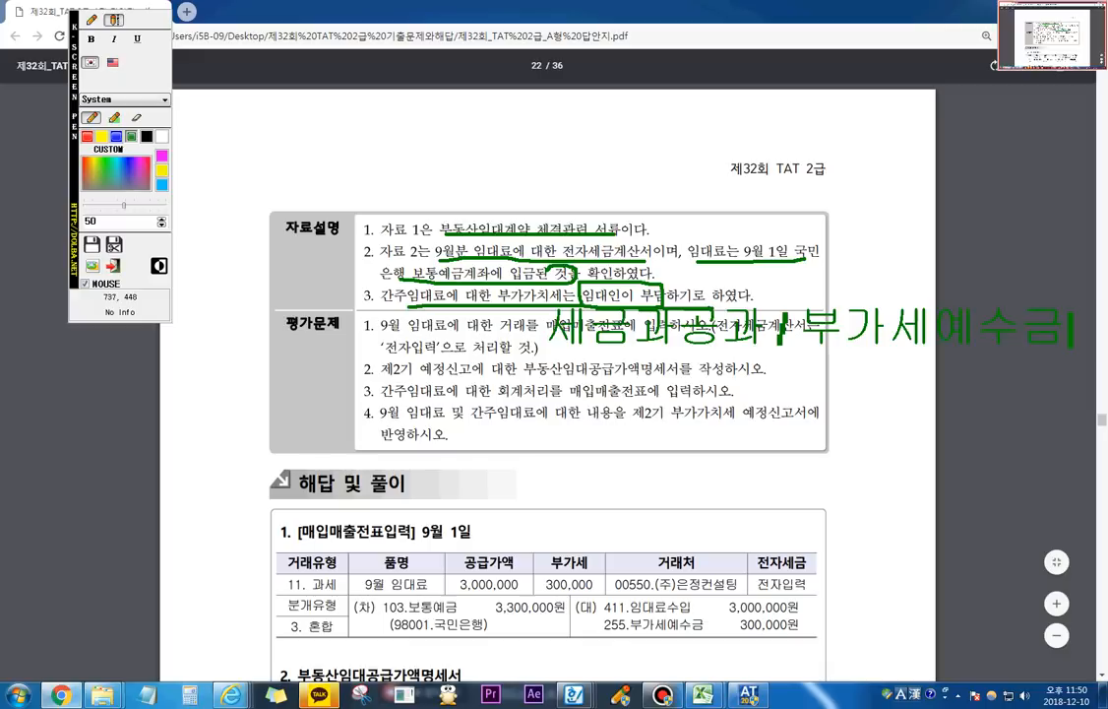
key(Escape)
Step: Read 평가문제 1 on the 9월 임대료 entry, temporarily marking 매입매출전표, 전자세금계산서 and 전자입력
click(549, 328)
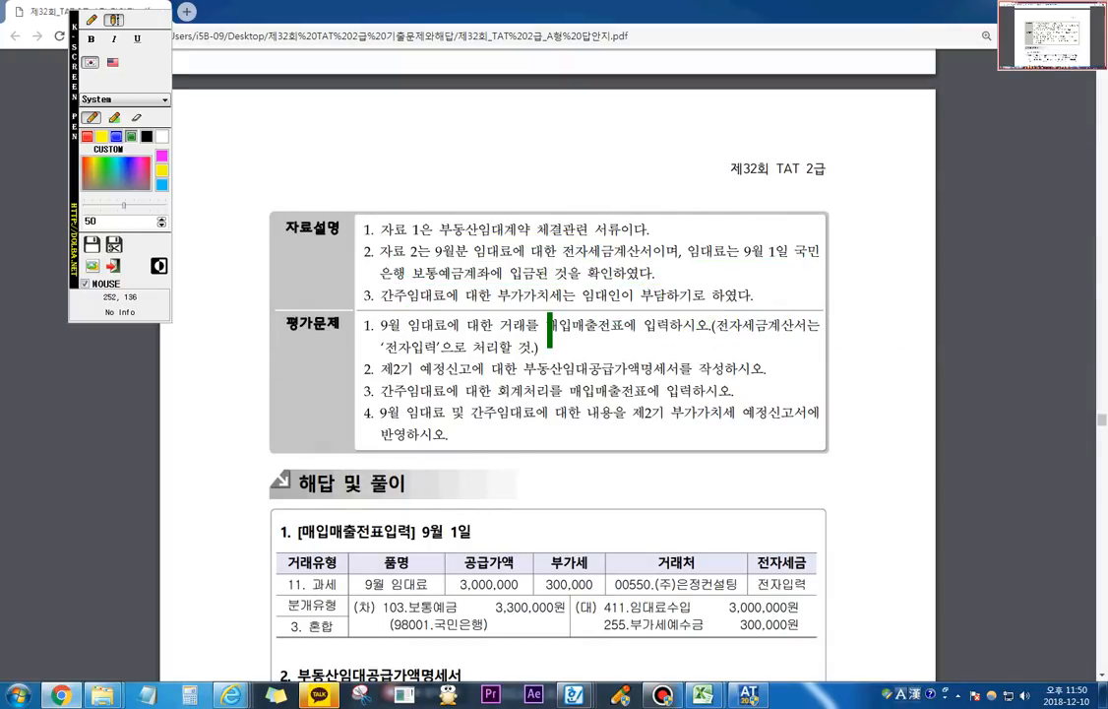
click(91, 19)
mouse_move(406, 335)
mouse_down()
mouse_move(524, 335)
mouse_move(618, 306)
mouse_move(578, 340)
mouse_up()
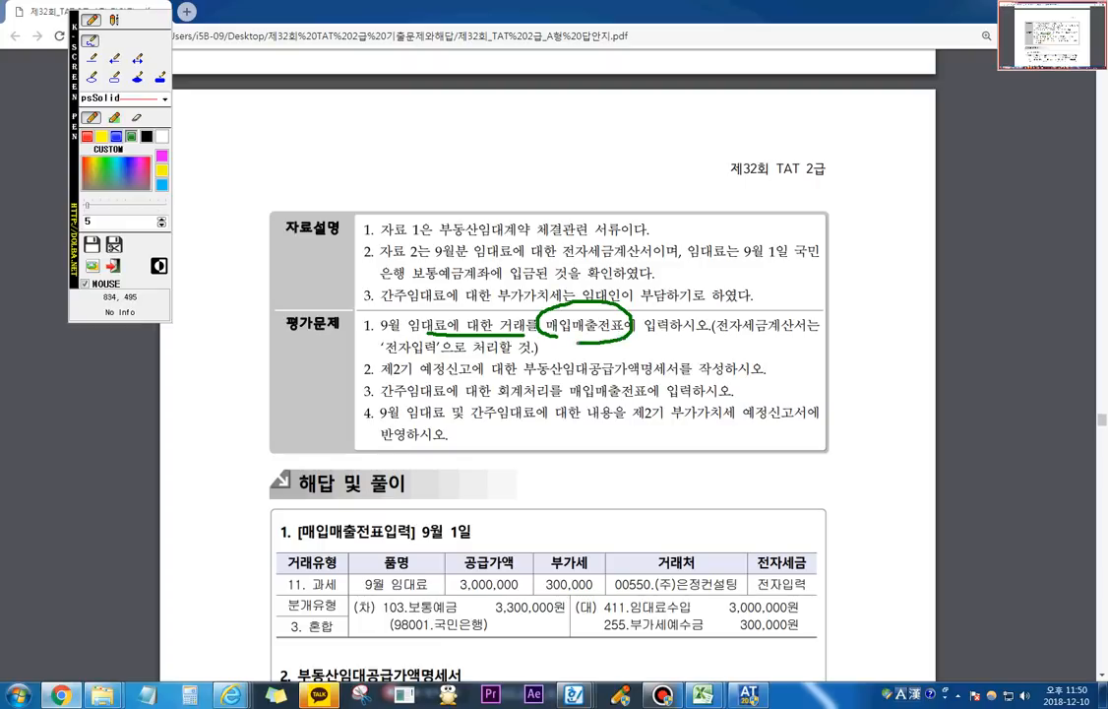
drag(711, 336, 784, 334)
drag(380, 355, 424, 353)
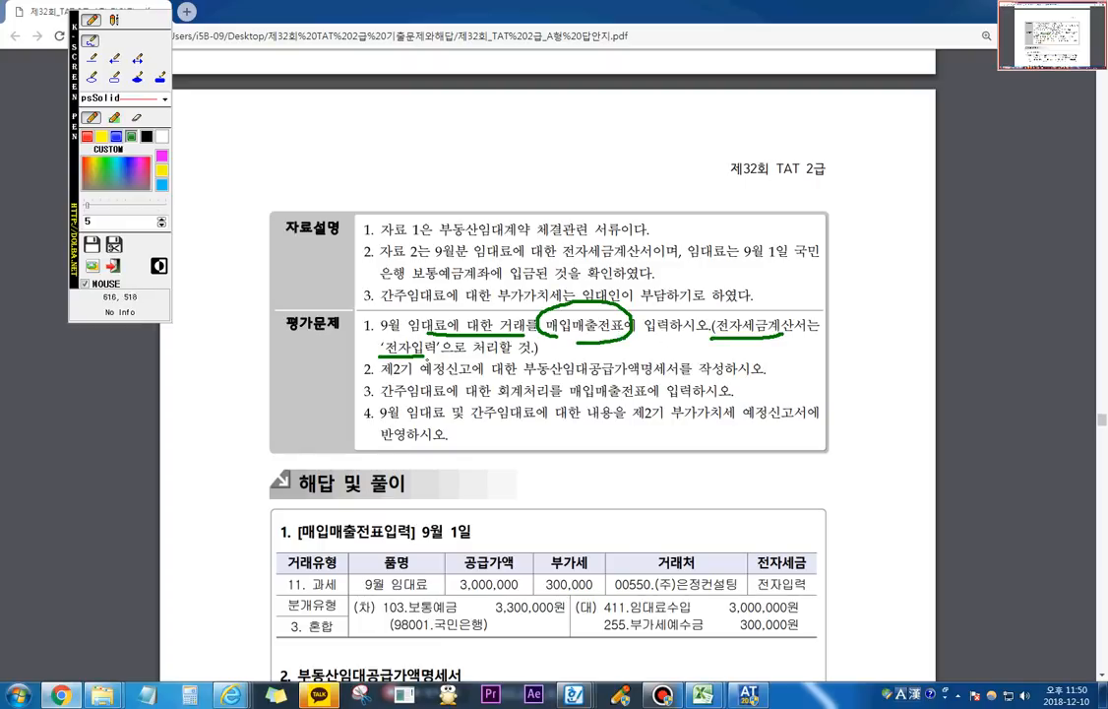
key(Escape)
Step: Review the 9월 임대료 전자세금계산서 in 자료 2 and switch back to the accounting program
scroll(547, 393, up, 10)
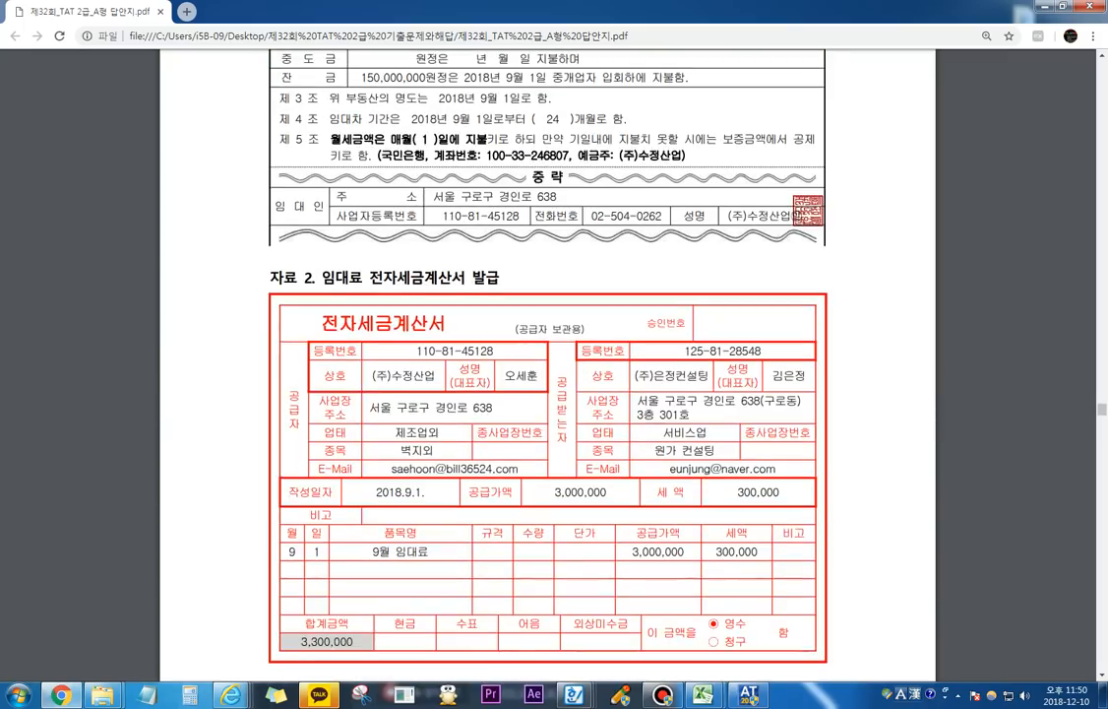
scroll(547, 393, down, 1)
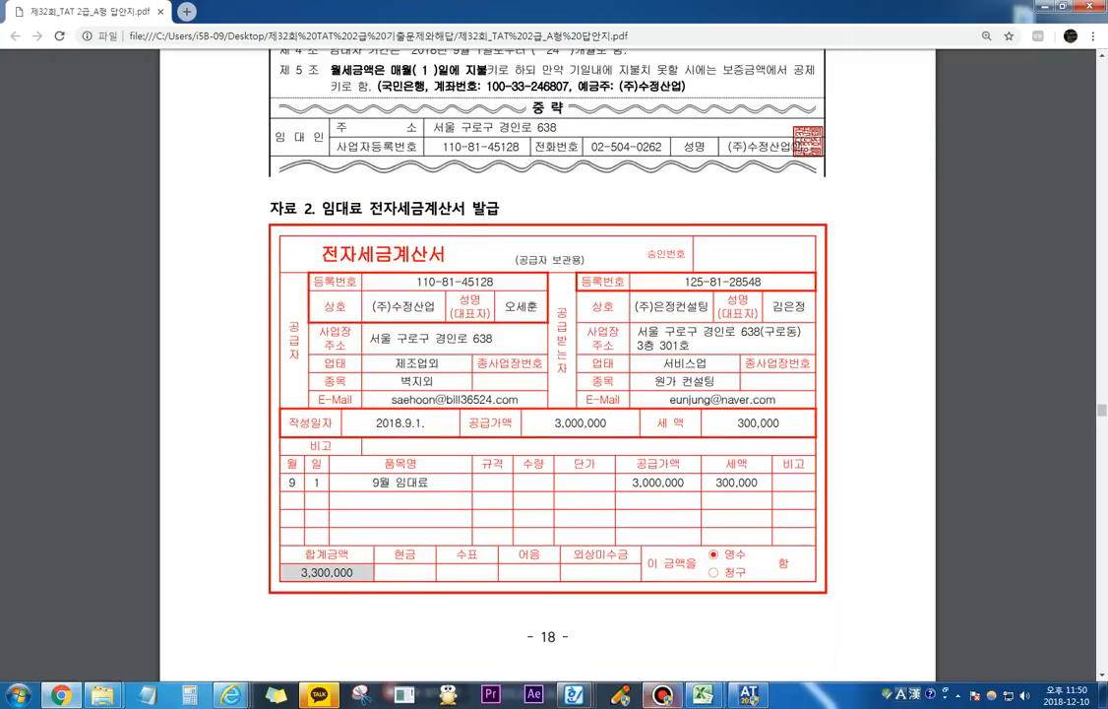
key(alt+Tab)
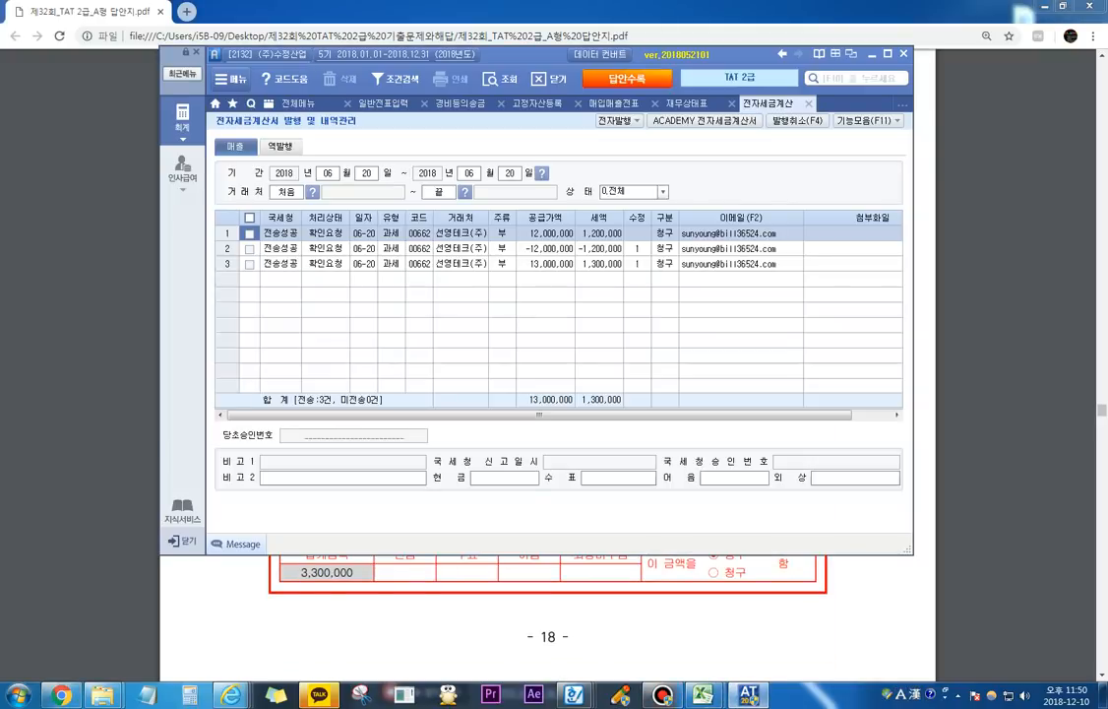
Step: Switch to 매입매출전표입력 and set the voucher date to month 09, day 01
key(ctrl+Tab)
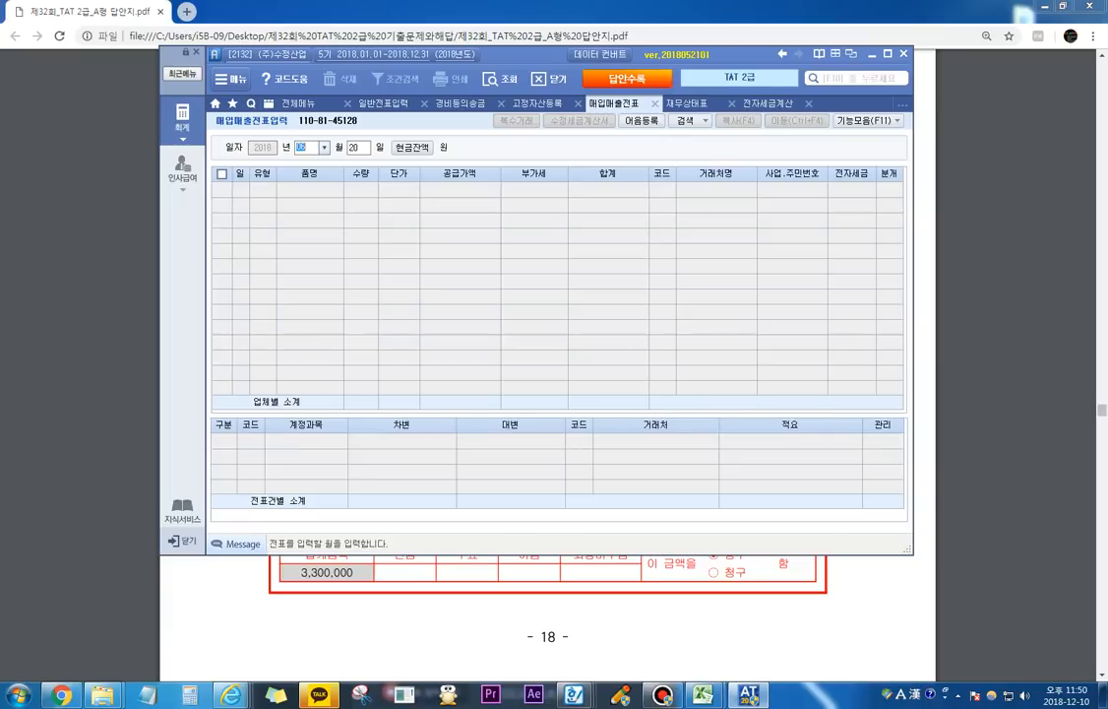
text(09)
key(Return)
text(01)
key(Return)
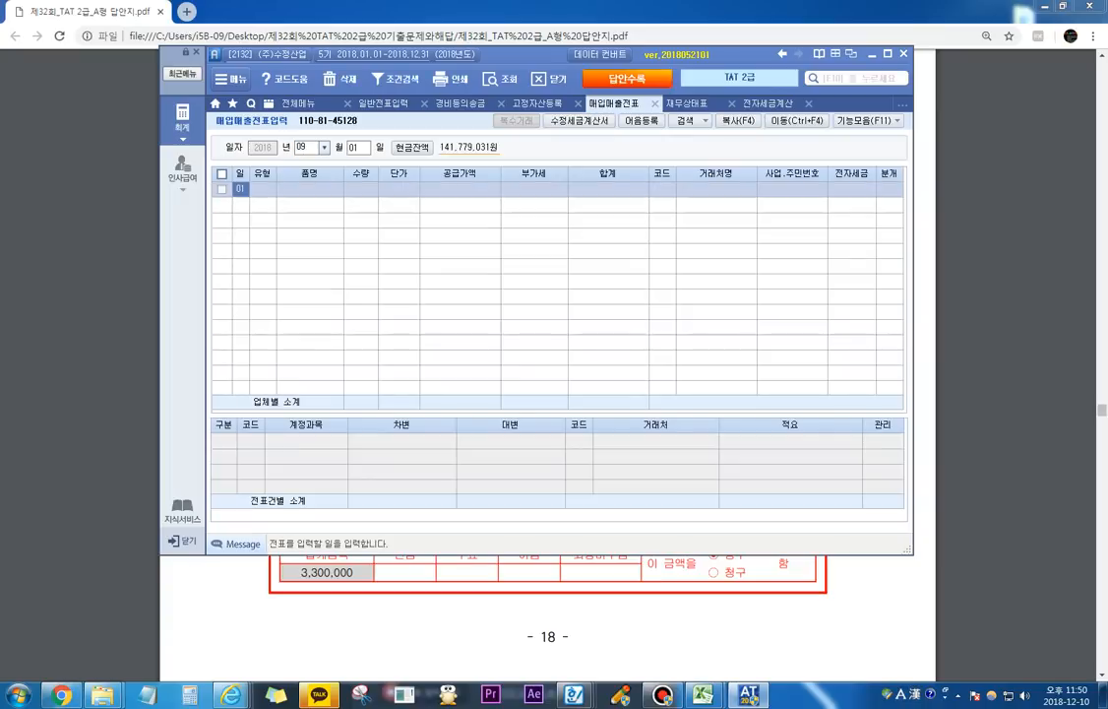
Step: Open the 부가가치세신고서 and load the 정기신고 return for the period 07월 01일 to 09월 30일
click(298, 103)
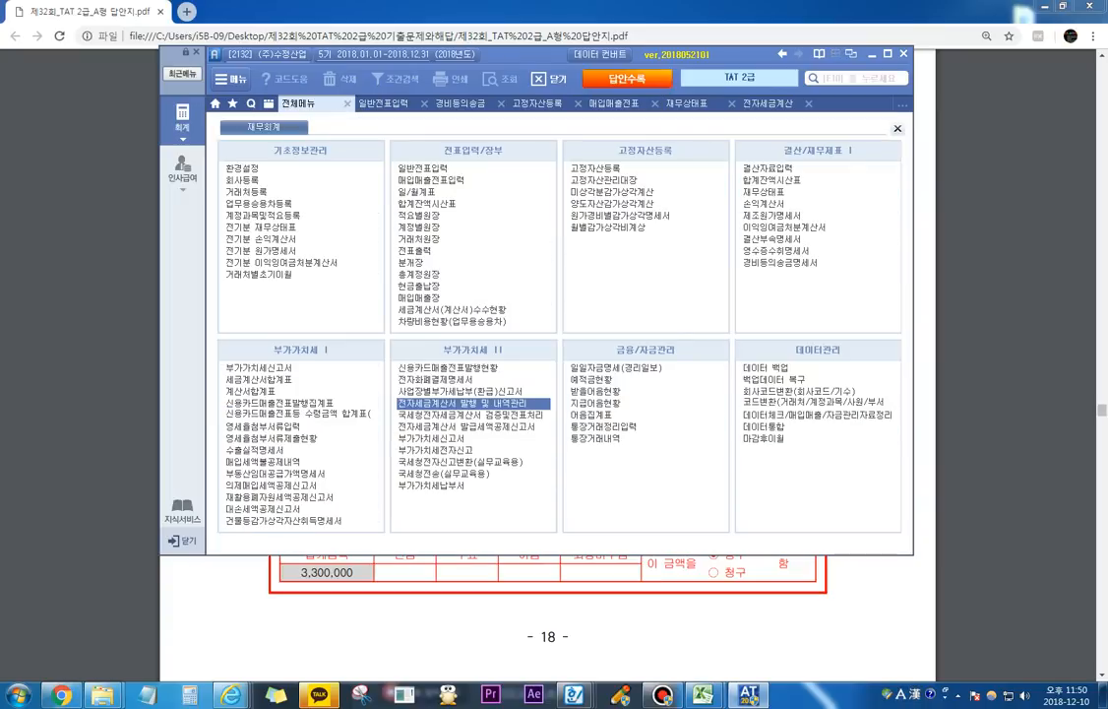
click(259, 367)
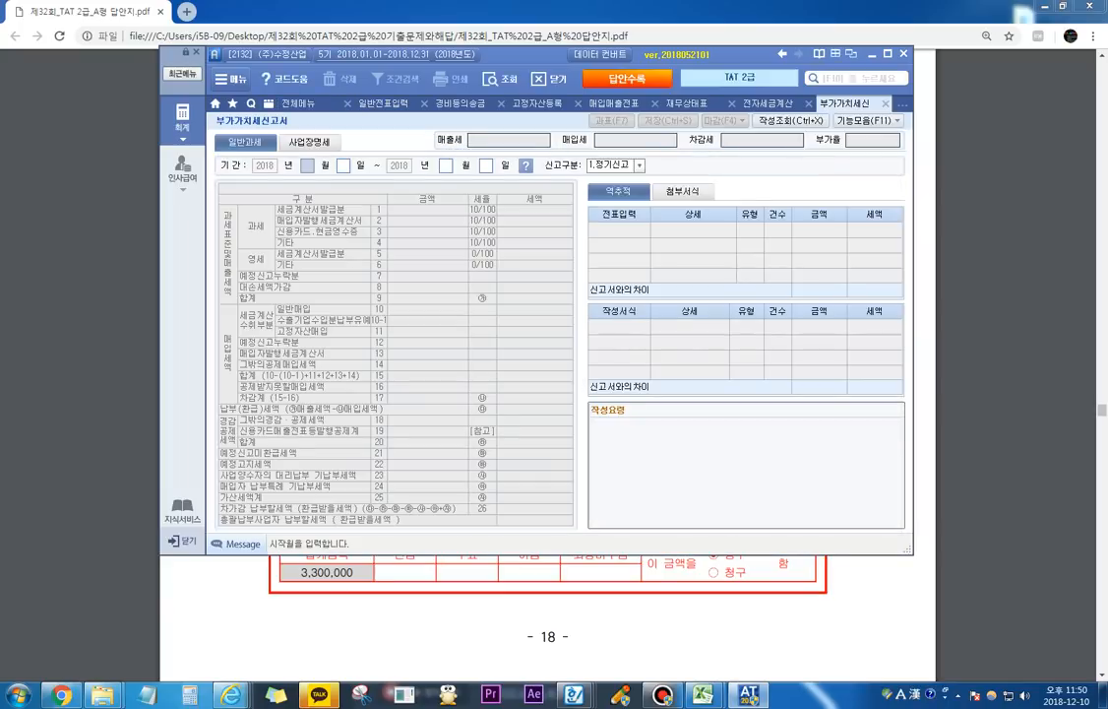
text(07)
key(Return)
text(01)
key(Return)
text(09)
key(Return)
text(30)
key(Return)
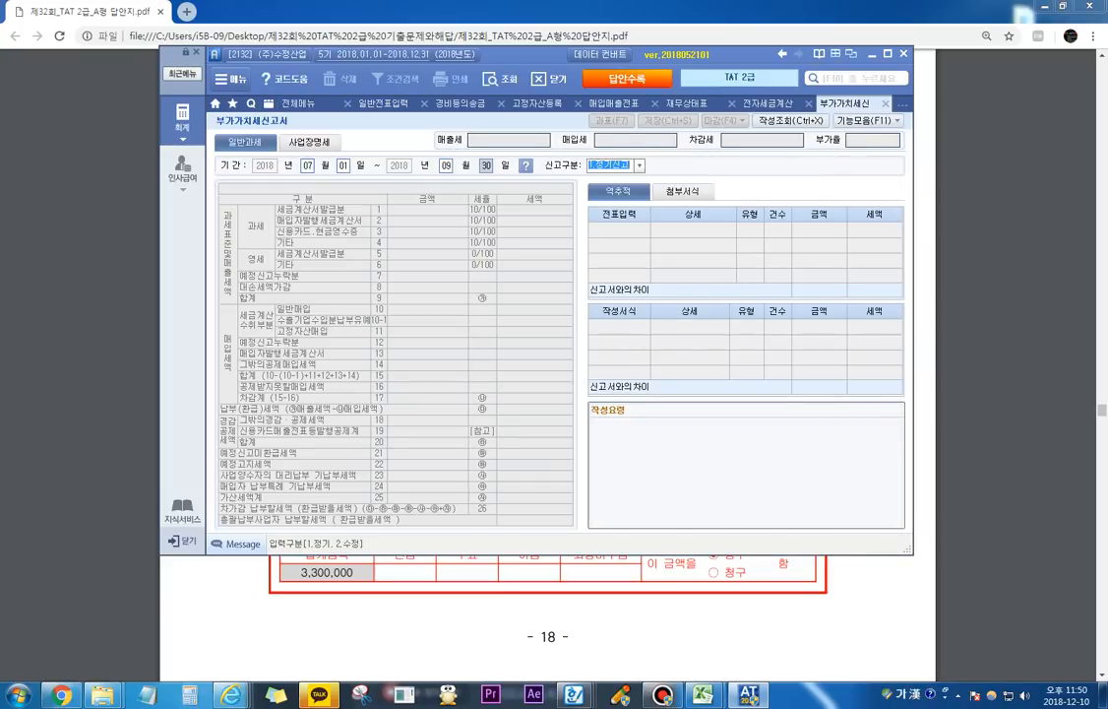
key(Return)
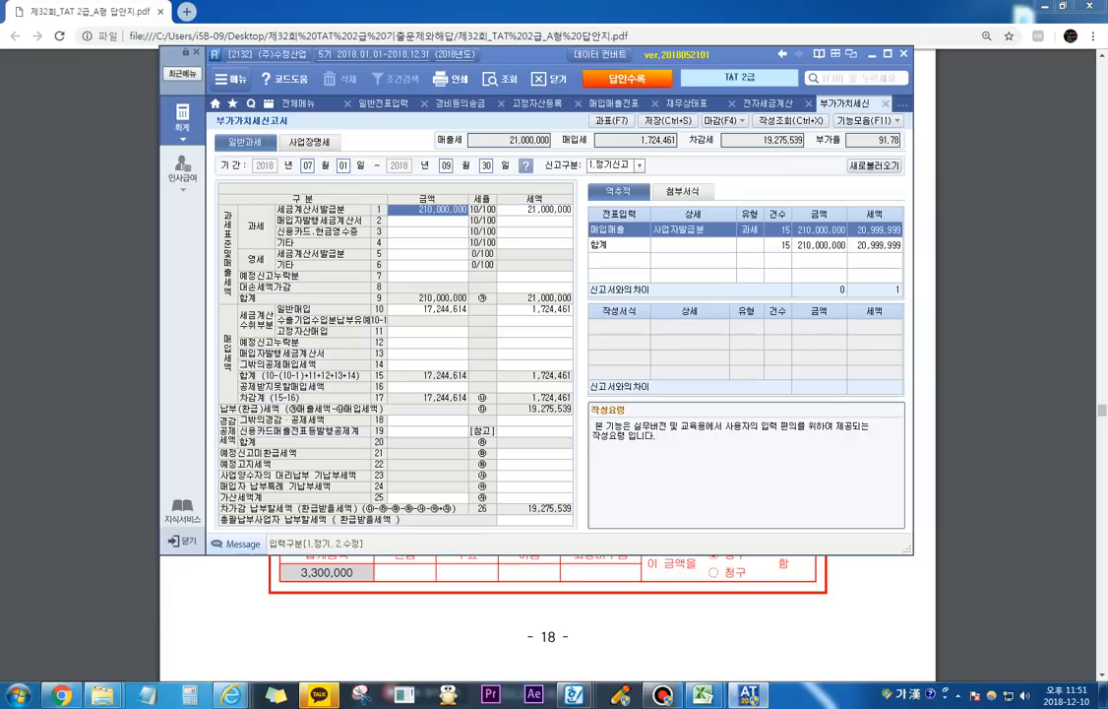
Step: Return to 매입매출전표입력 and start a type 11 과세 sales line on September 1 with the item 9월 임대료
click(613, 103)
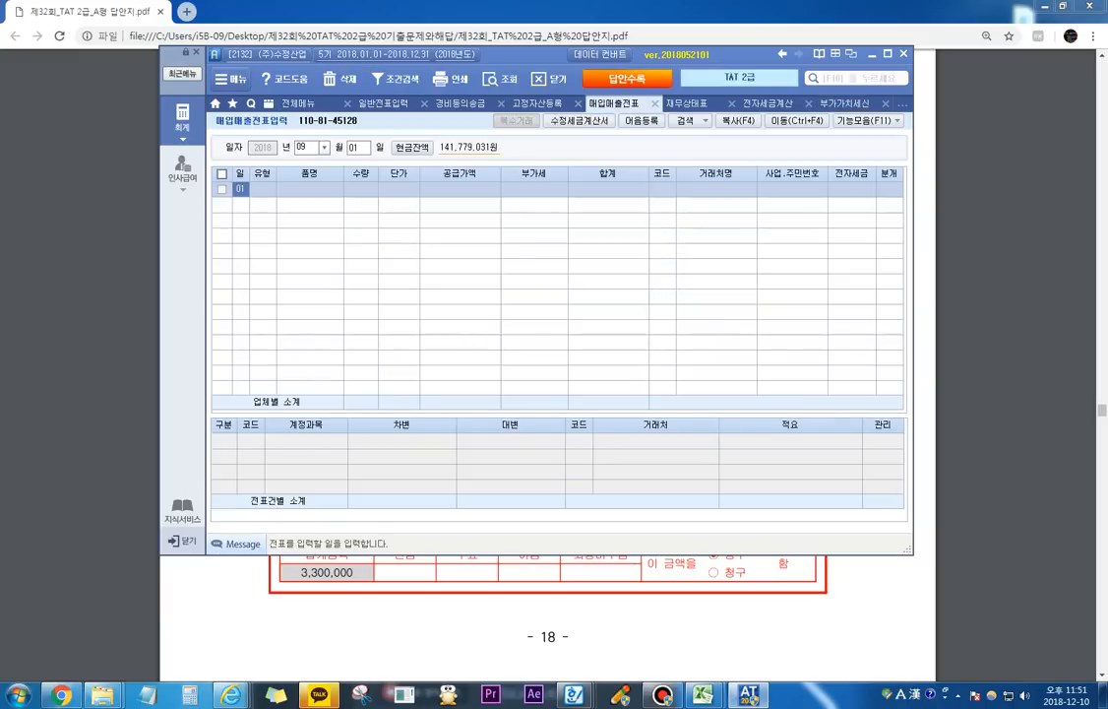
key(Return)
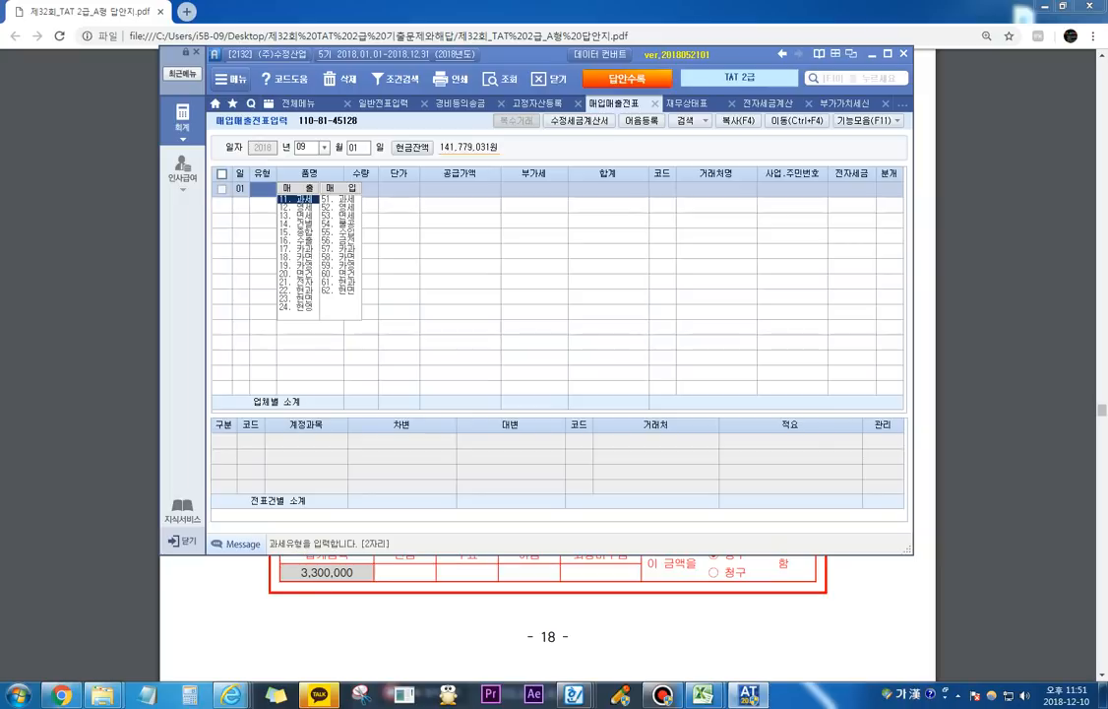
text(11)
key(Return)
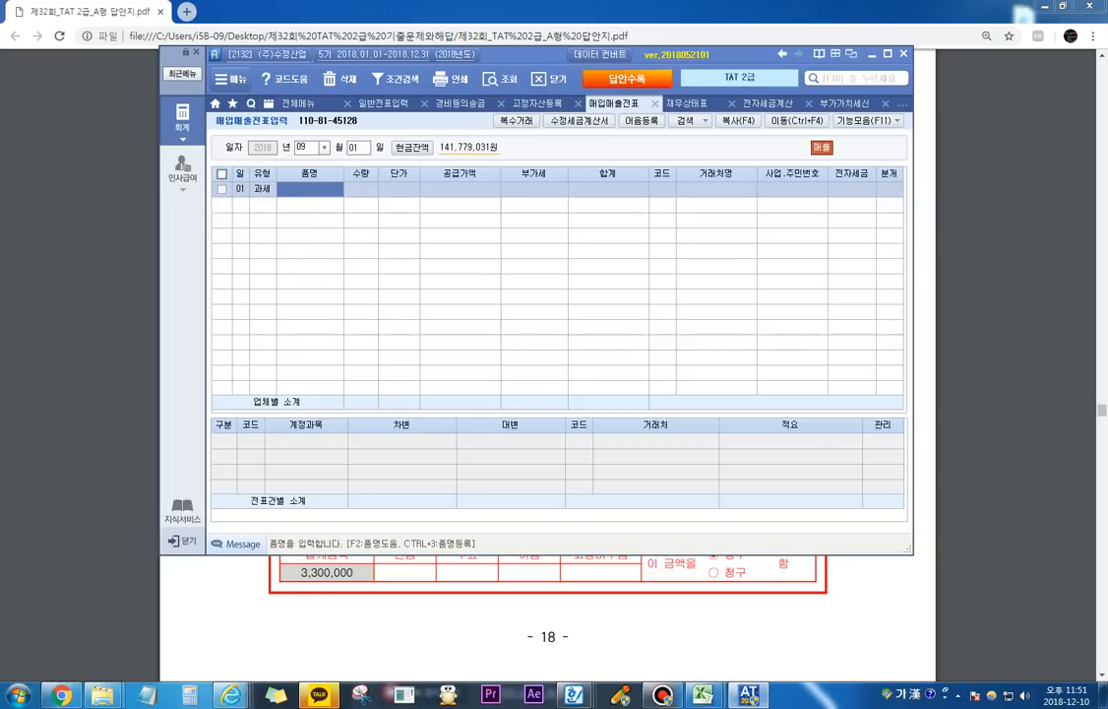
text(9)
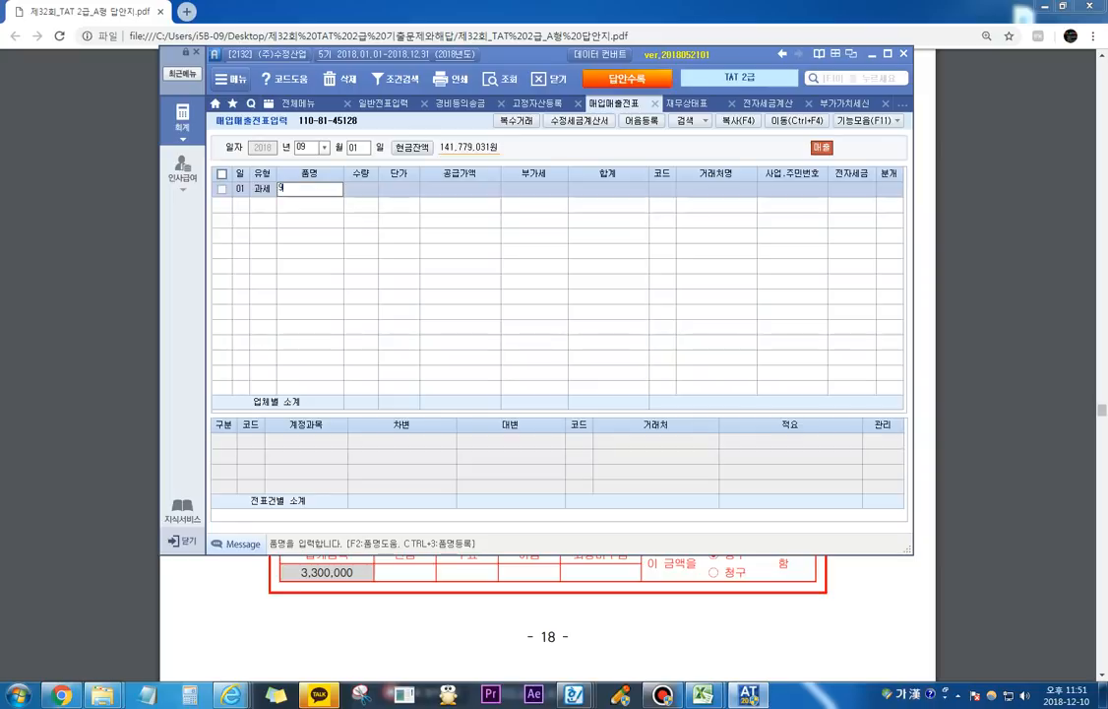
text(월 웹대료)
key(Return)
Step: Complete the 9월 임대료 line with supply value 3,000,000, customer (주)은정컨설팅, 전자입력 and 혼합 journal type
key(Return)
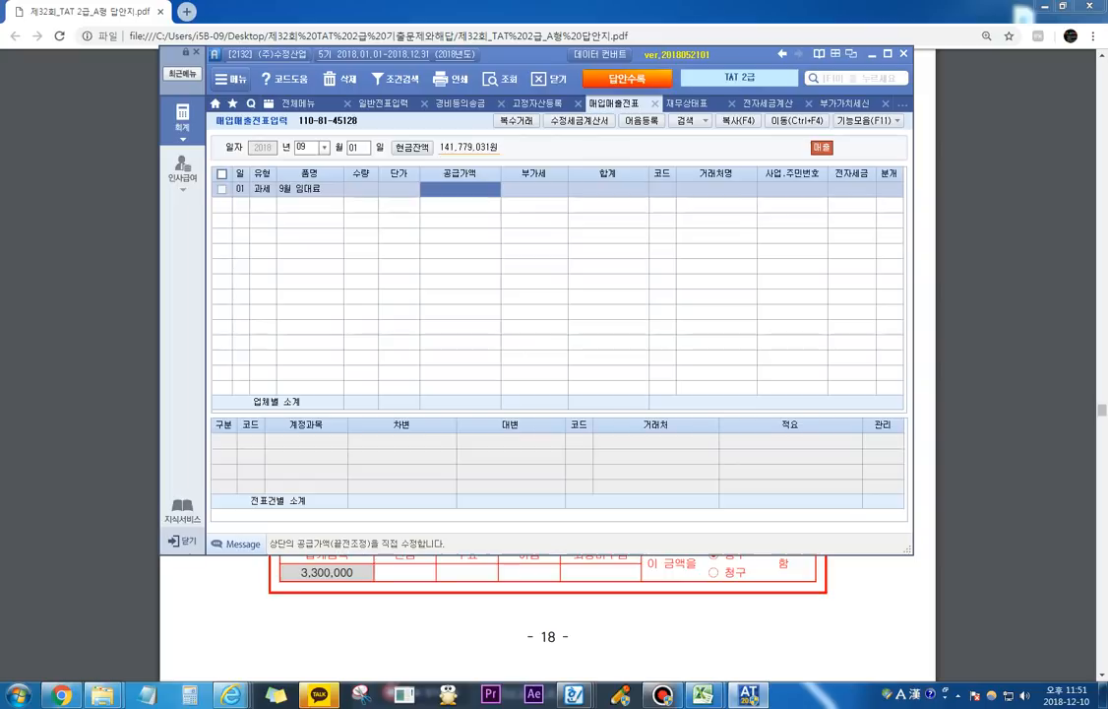
text(3000000)
key(Return)
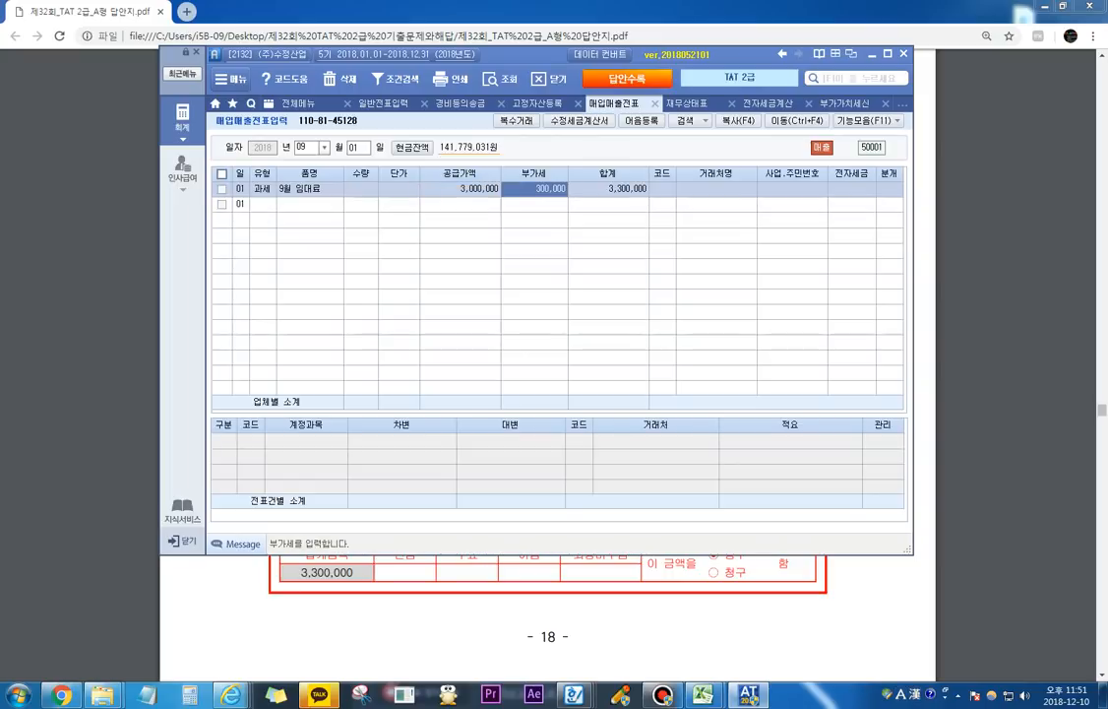
key(Return)
text(은정)
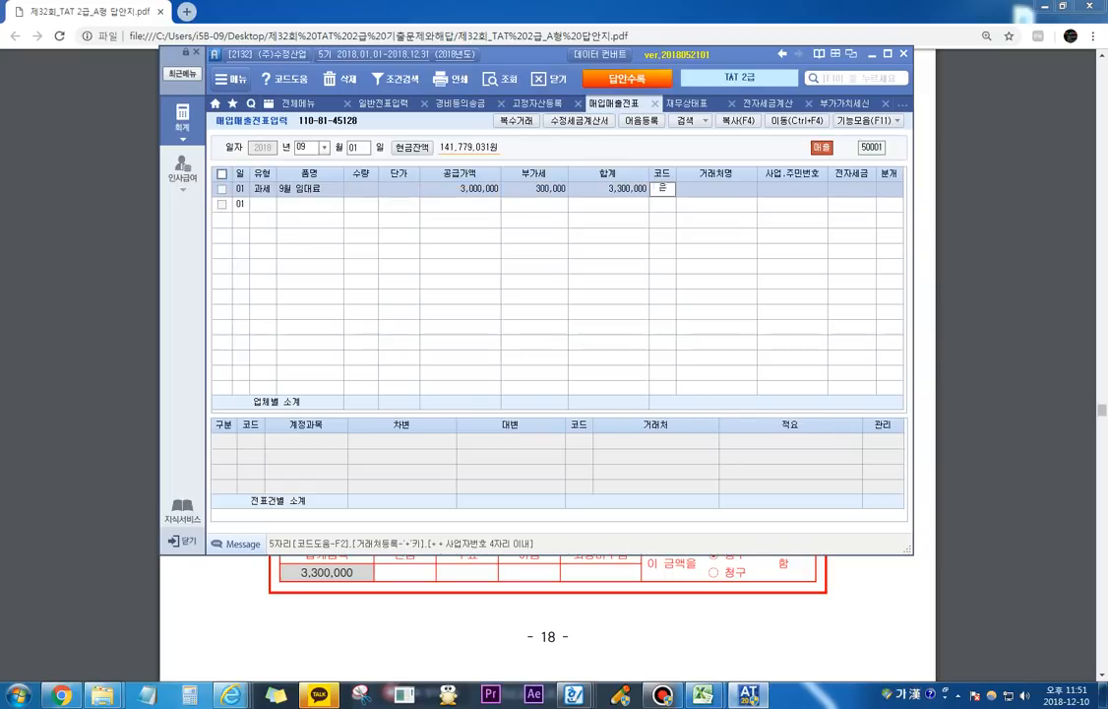
key(Return)
key(Return)
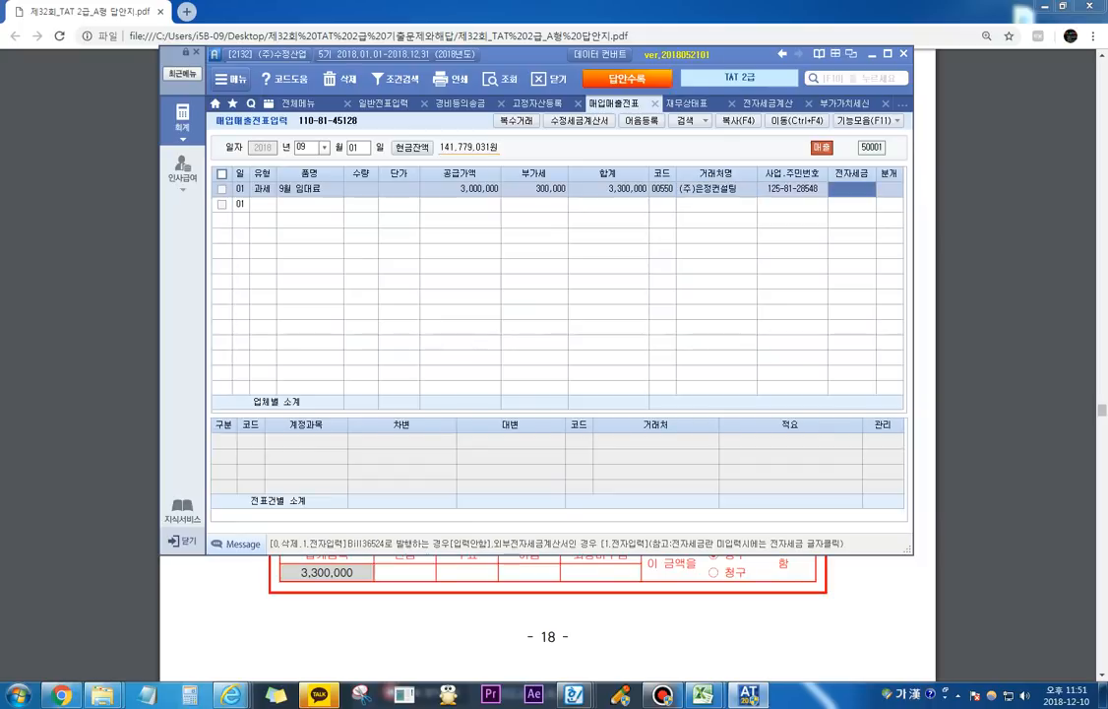
text(1)
key(Return)
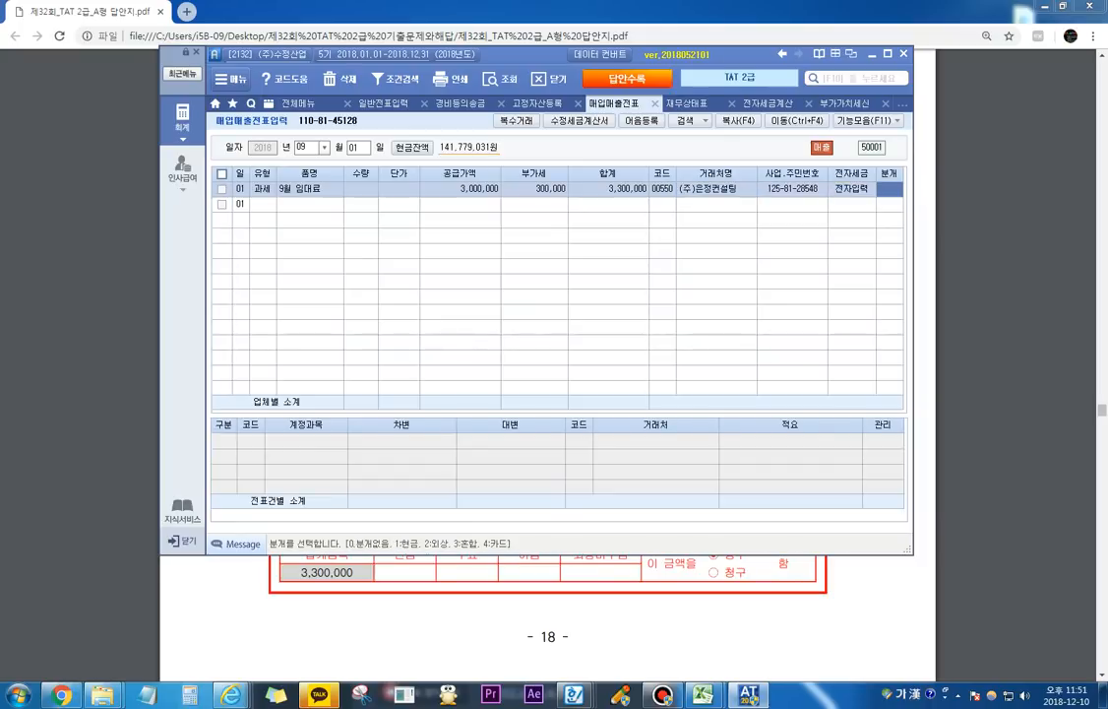
text(3)
Step: Search the account codes for 임대 on the 제품매출 credit line
key(Return)
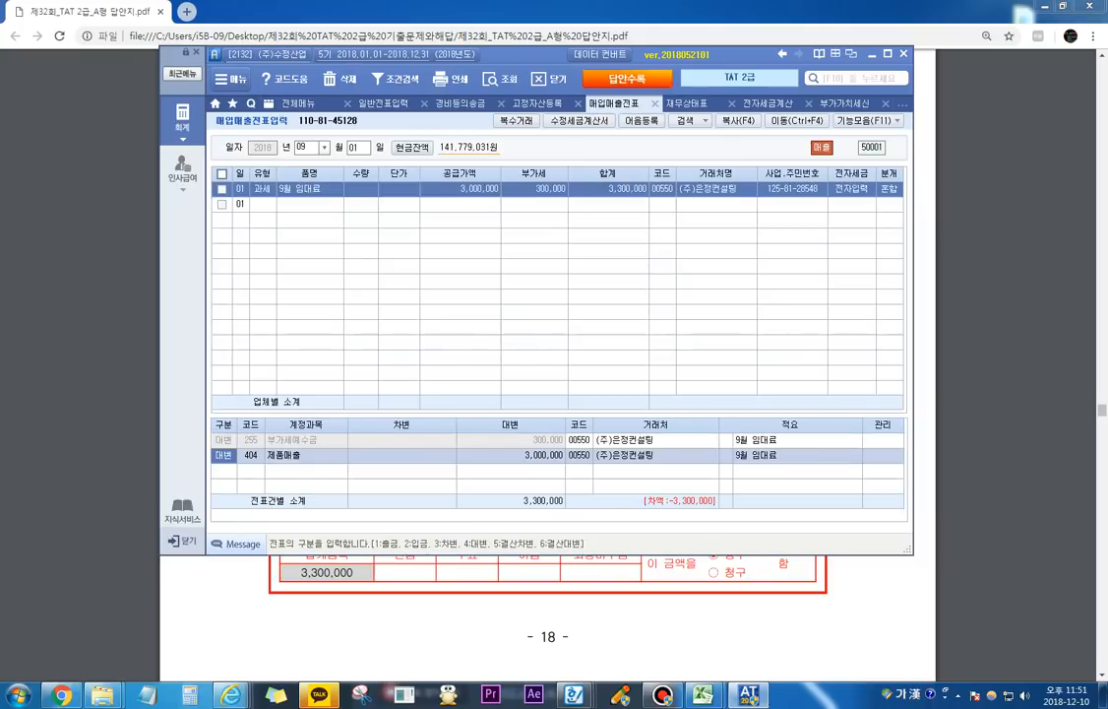
key(Return)
text(임대)
key(Return)
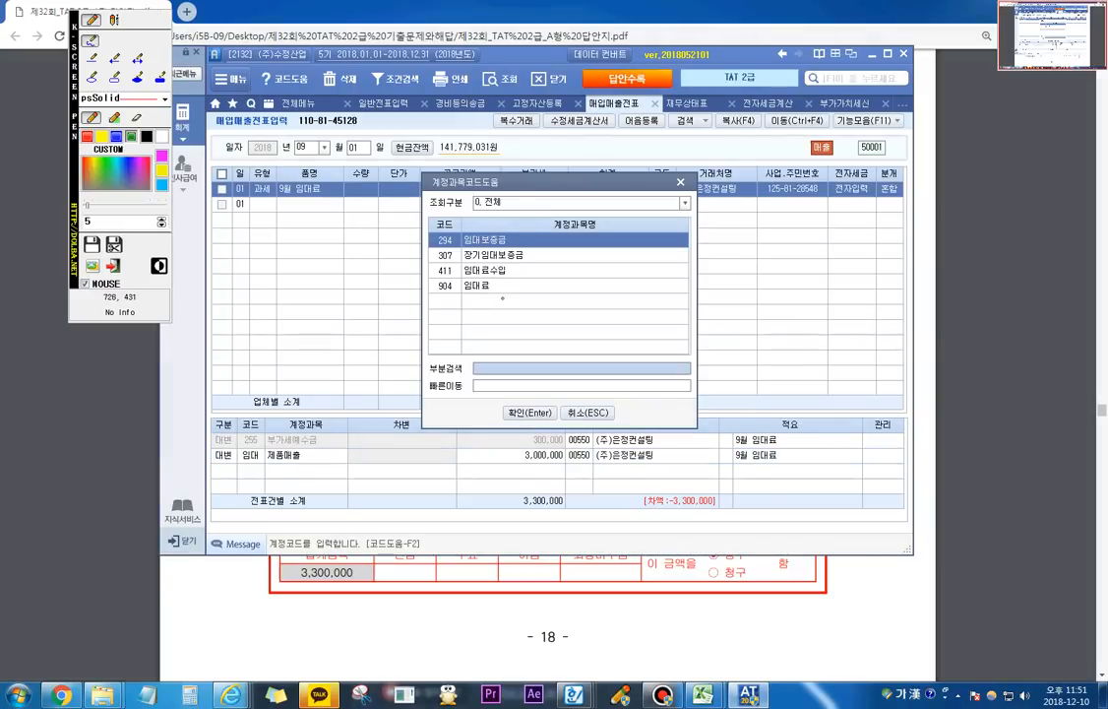
Step: Box 904 임대료 in the account list with the screen pen and clear the marking
mouse_move(489, 295)
mouse_down()
mouse_move(436, 295)
mouse_move(431, 278)
mouse_move(497, 279)
mouse_move(492, 301)
mouse_move(481, 300)
mouse_up()
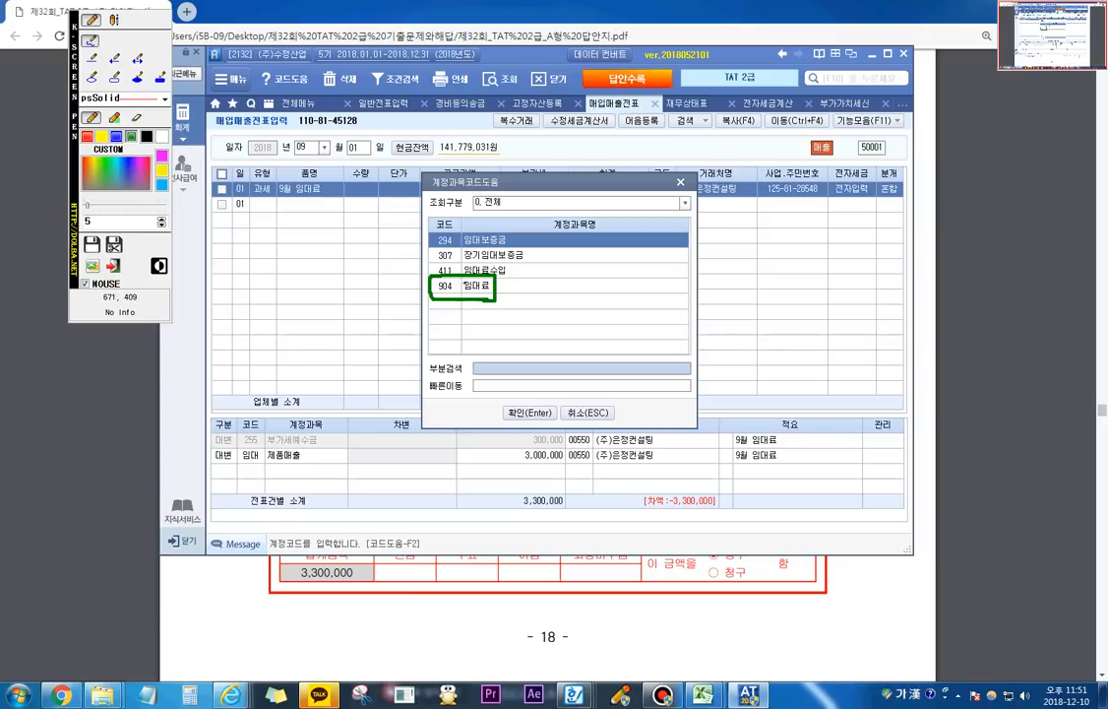
key(Escape)
key(F12)
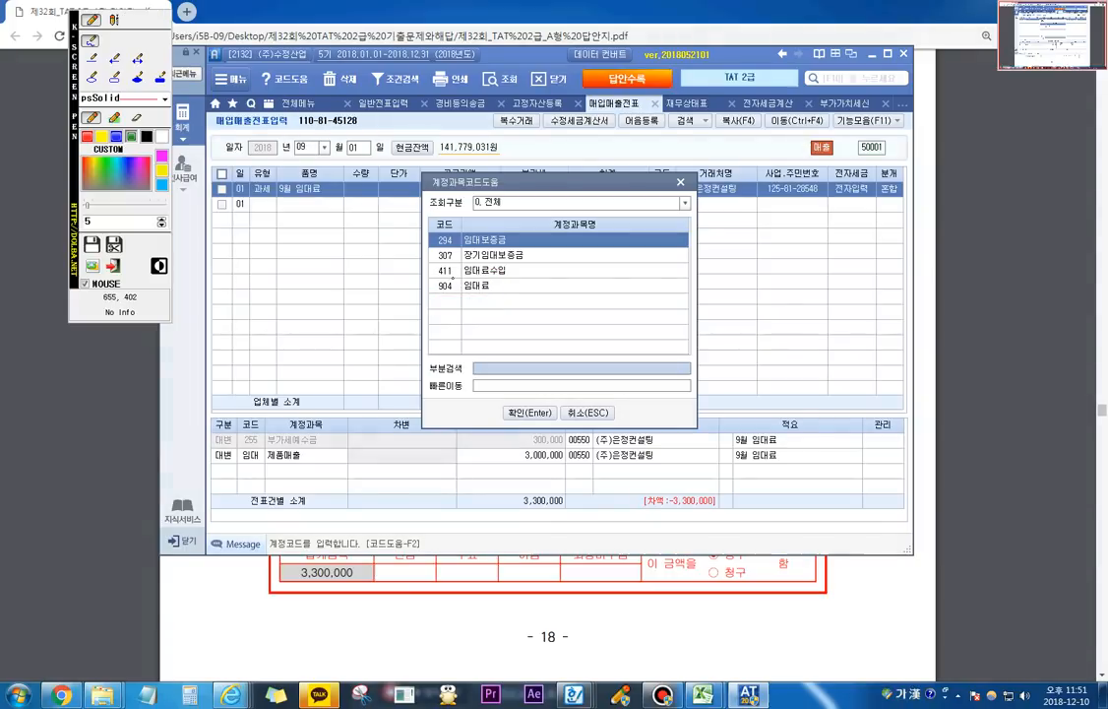
Step: Box 411 임대료수입 in the account list, write the note 제품매출, 상품매출 beside it and clear the markings
mouse_move(436, 280)
mouse_down()
mouse_move(521, 279)
mouse_move(513, 262)
mouse_move(426, 274)
mouse_up()
click(114, 20)
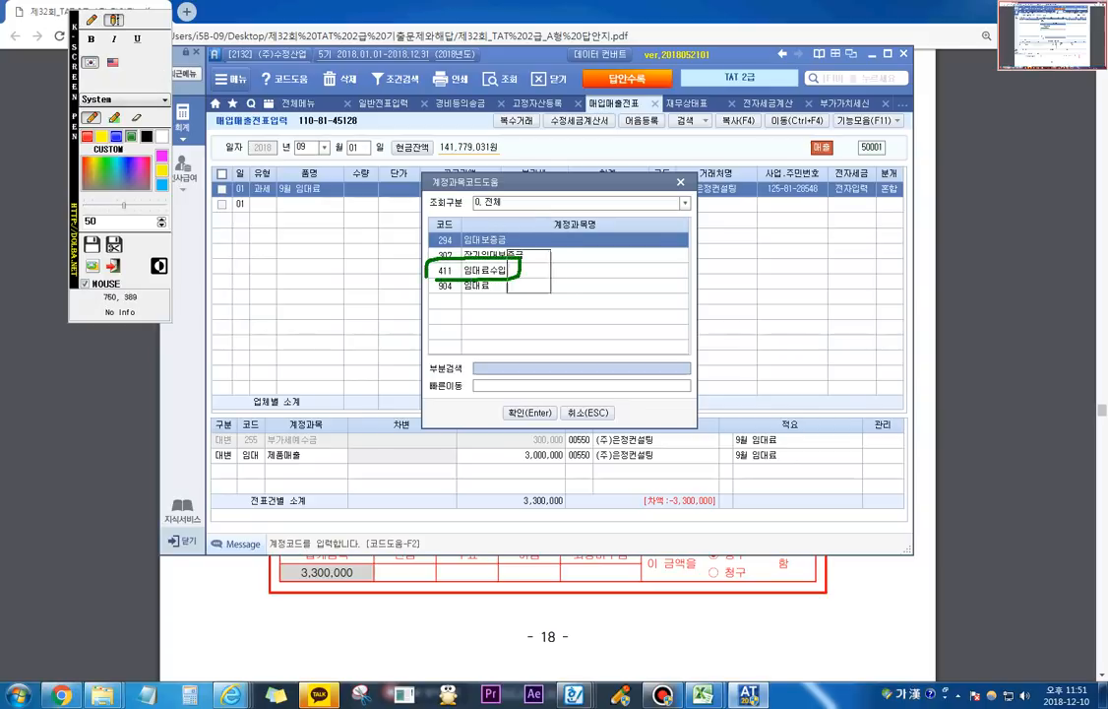
click(544, 269)
text(제푸매출)
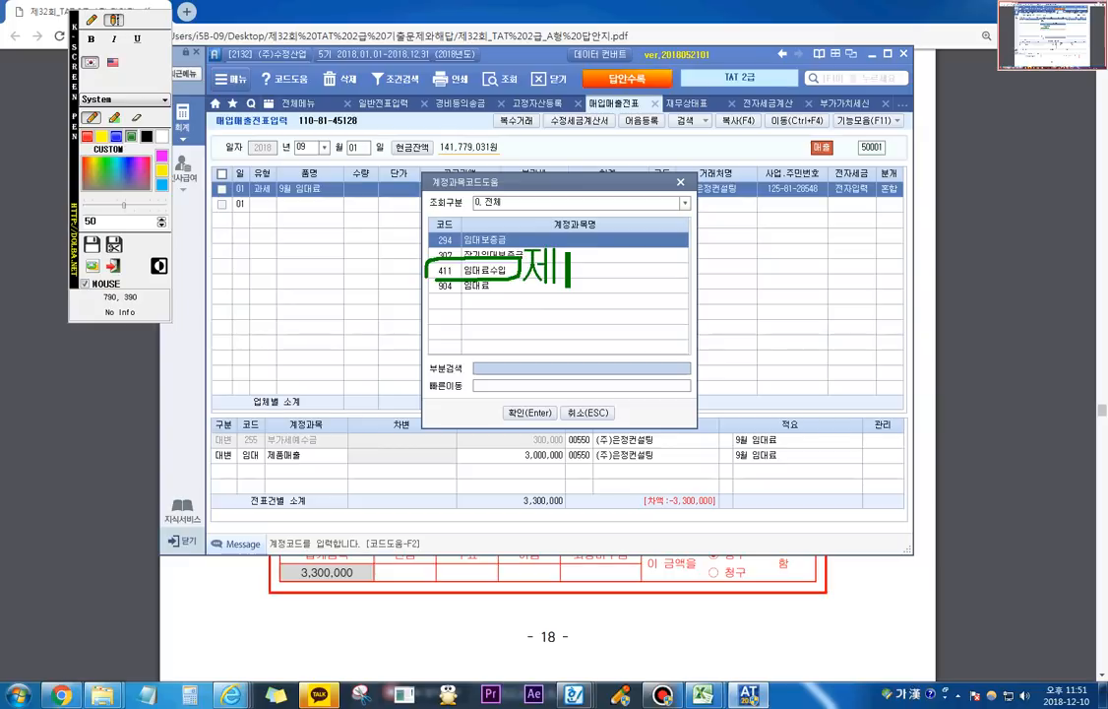
key(BackSpace)
key(BackSpace)
key(BackSpace)
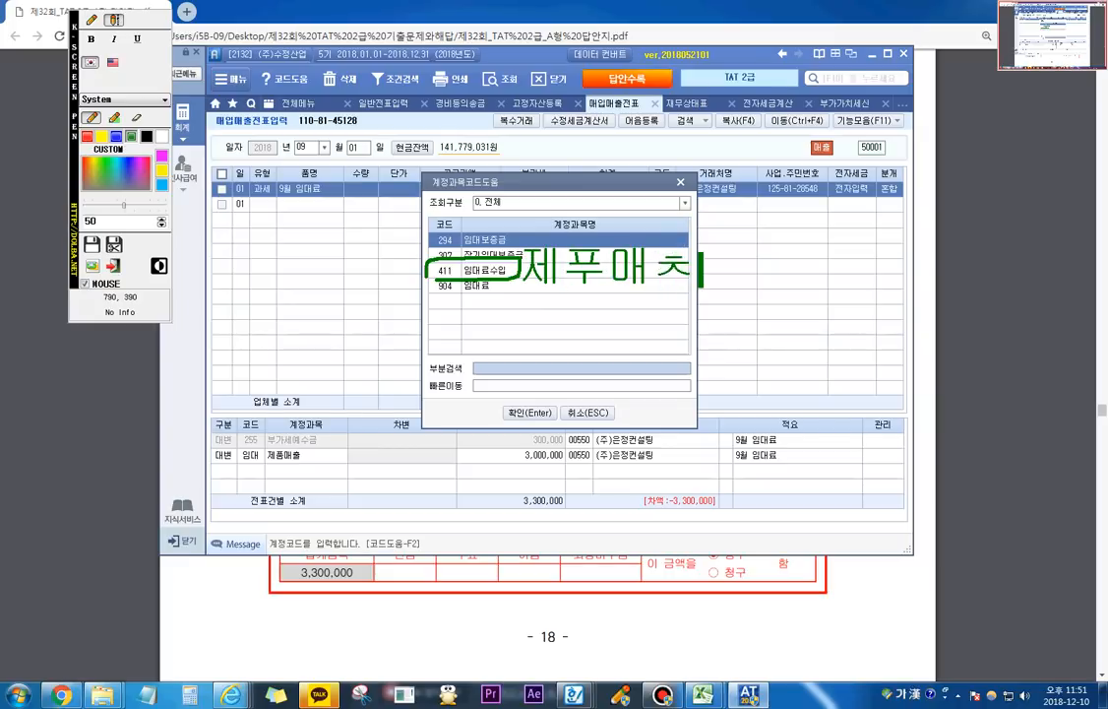
text(품매출)
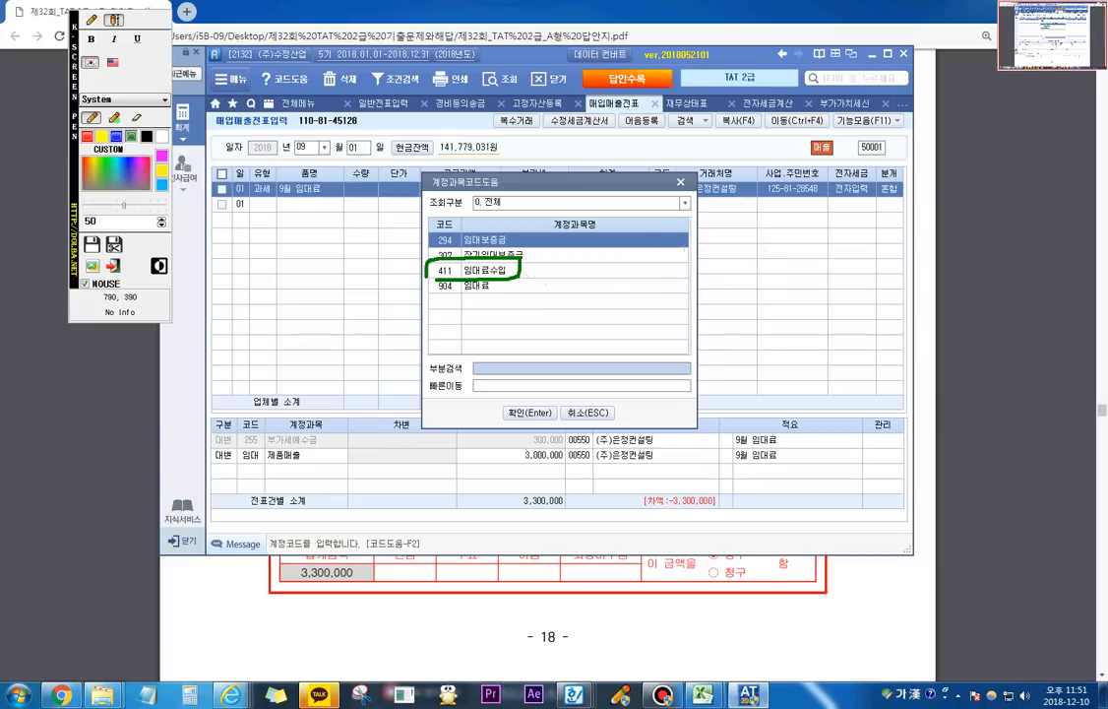
text(, 상품매출,)
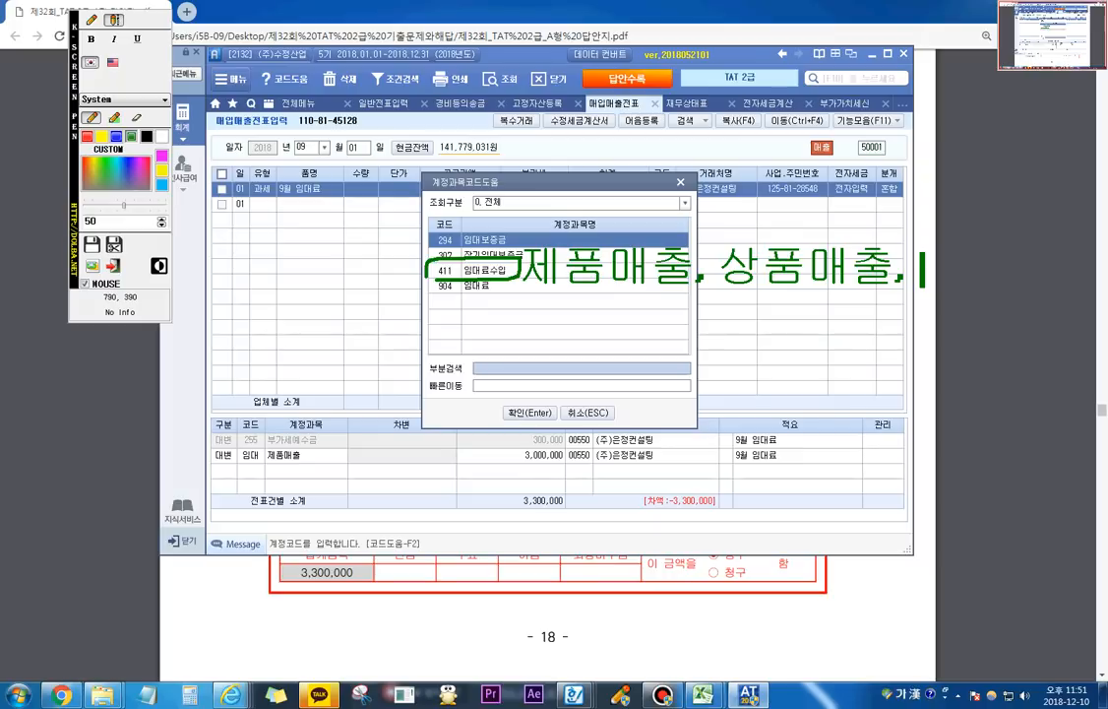
key(BackSpace)
key(BackSpace)
key(BackSpace)
key(BackSpace)
key(BackSpace)
key(BackSpace)
key(BackSpace)
key(BackSpace)
key(BackSpace)
key(BackSpace)
key(BackSpace)
key(BackSpace)
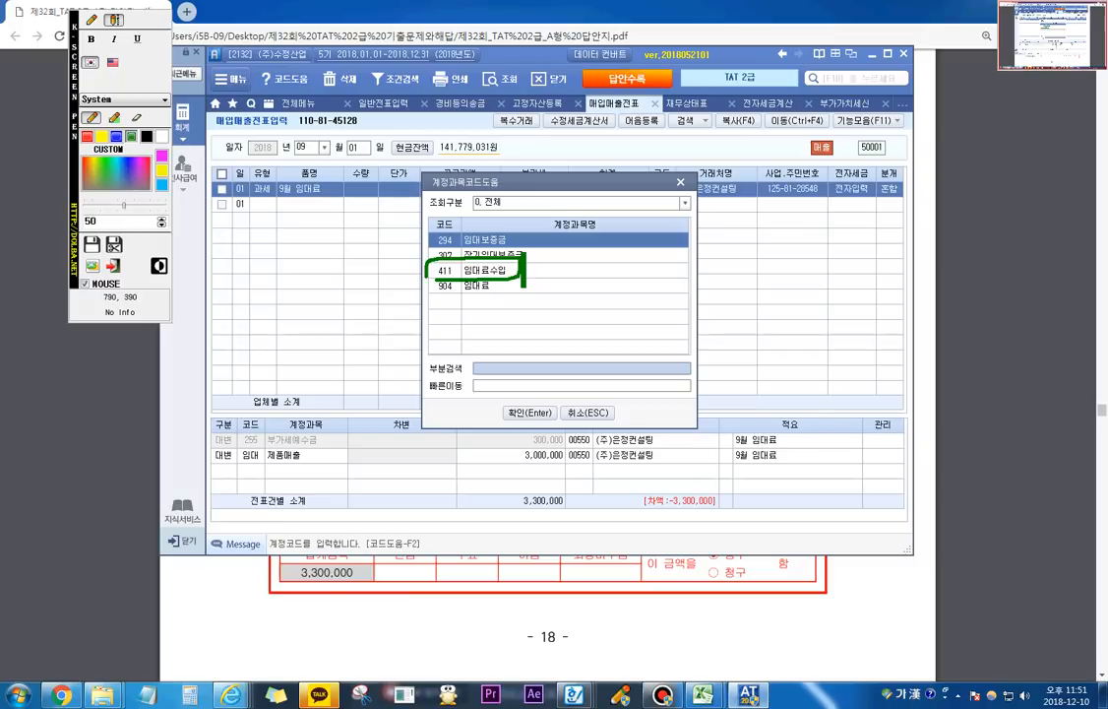
key(Escape)
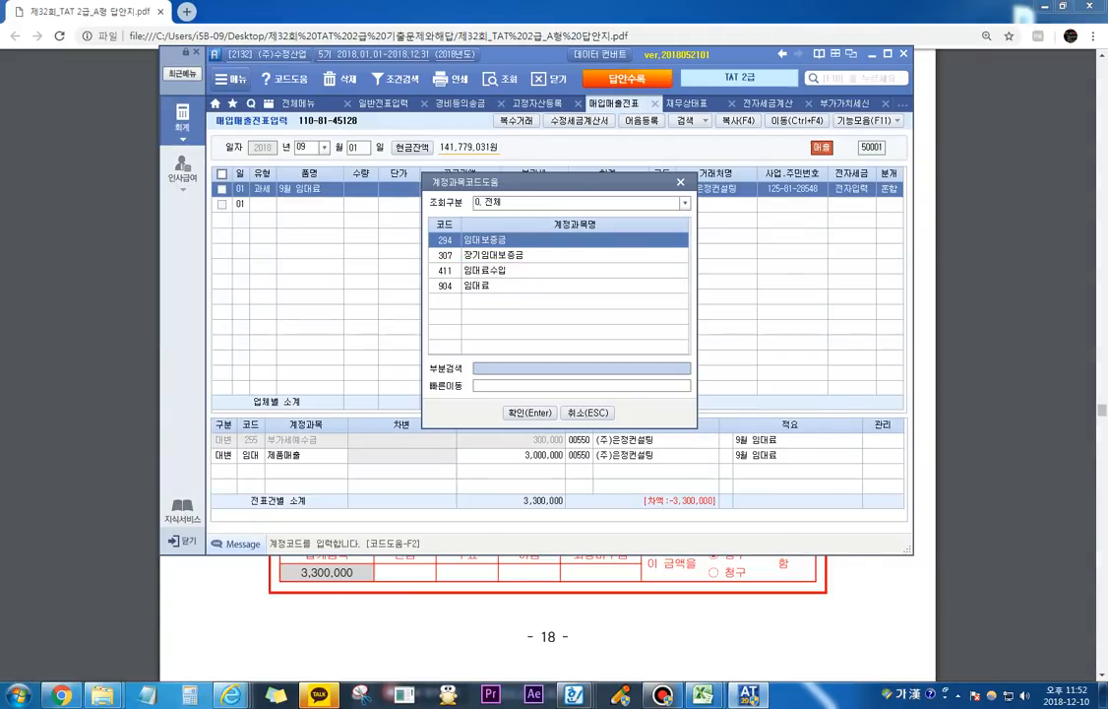
Step: Choose 411 임대료수입 as the account of the 3,000,000 credit line and accept its amount
key(Down)
key(Down)
key(Return)
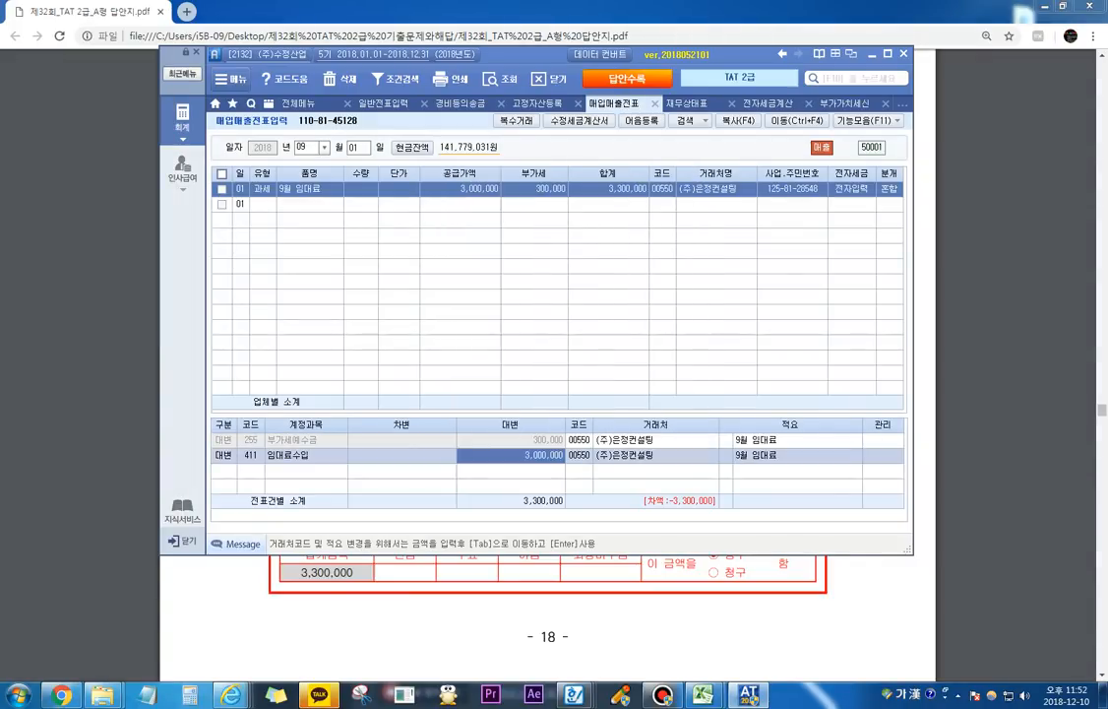
key(Return)
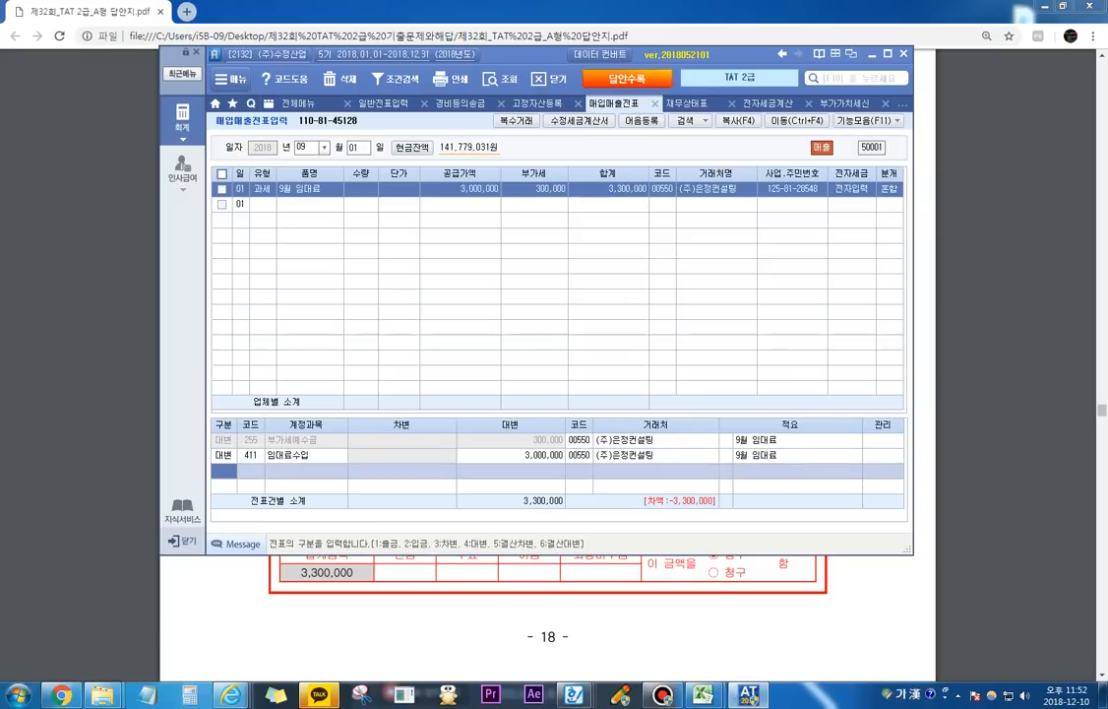
Step: Add a 차변 line for 103 보통예금 with 3,300,000 to complete the 9월 임대료 journal entry
text(3)
key(Return)
text(103)
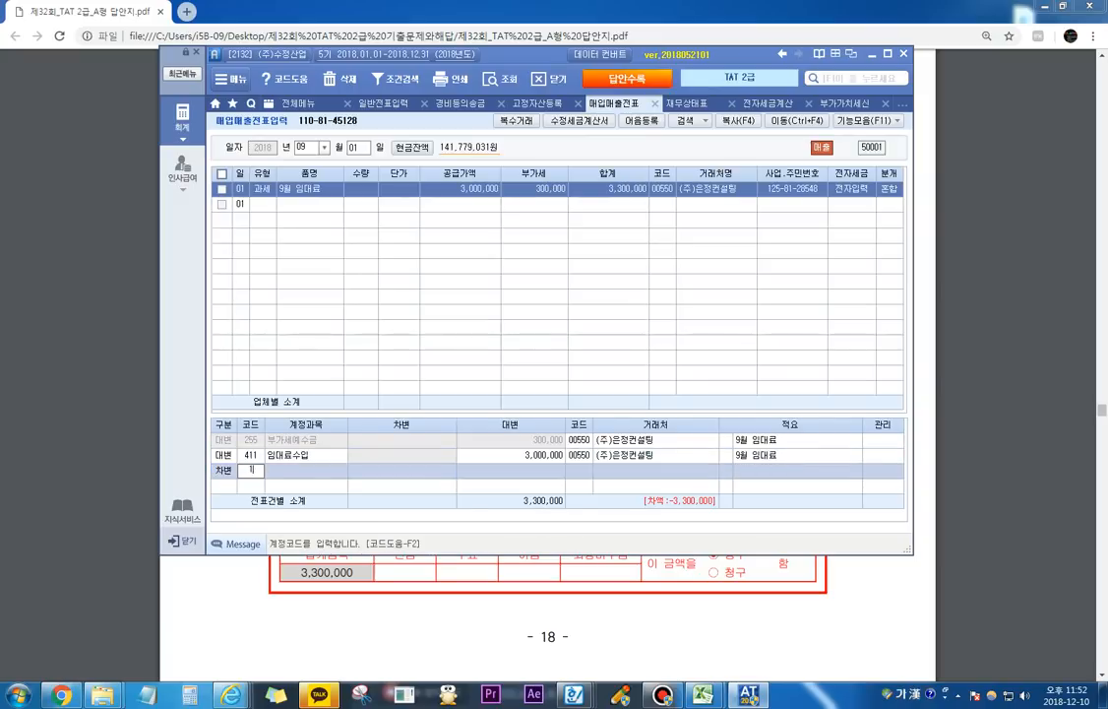
key(Return)
key(Hangul)
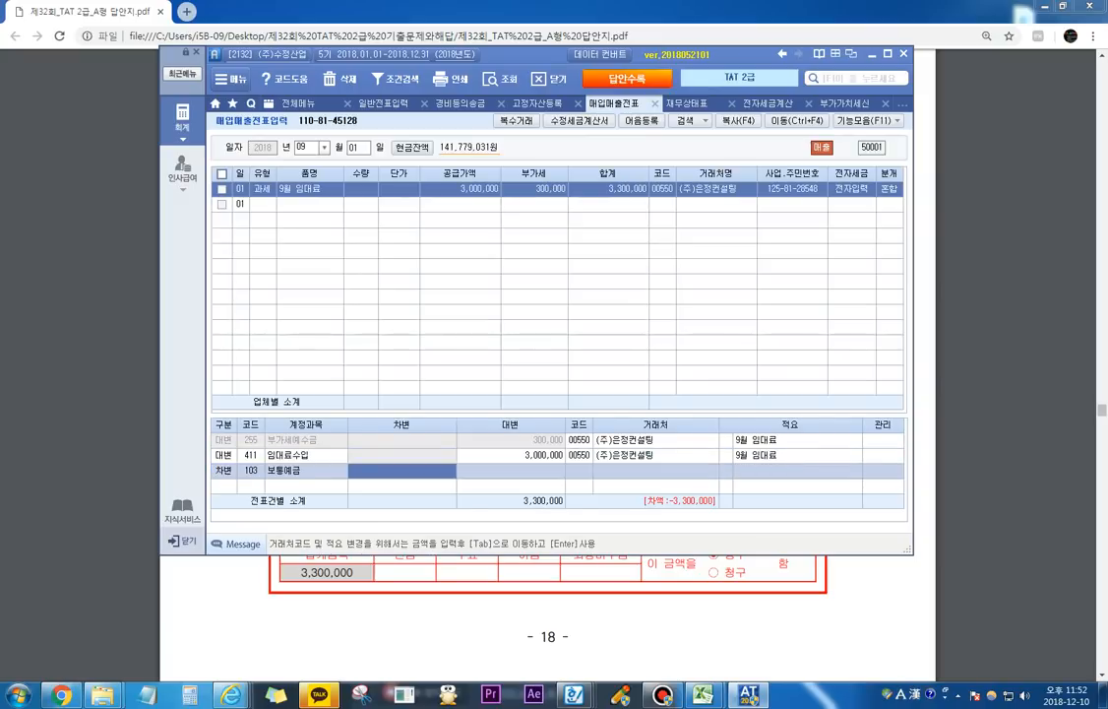
text(3300000)
key(Return)
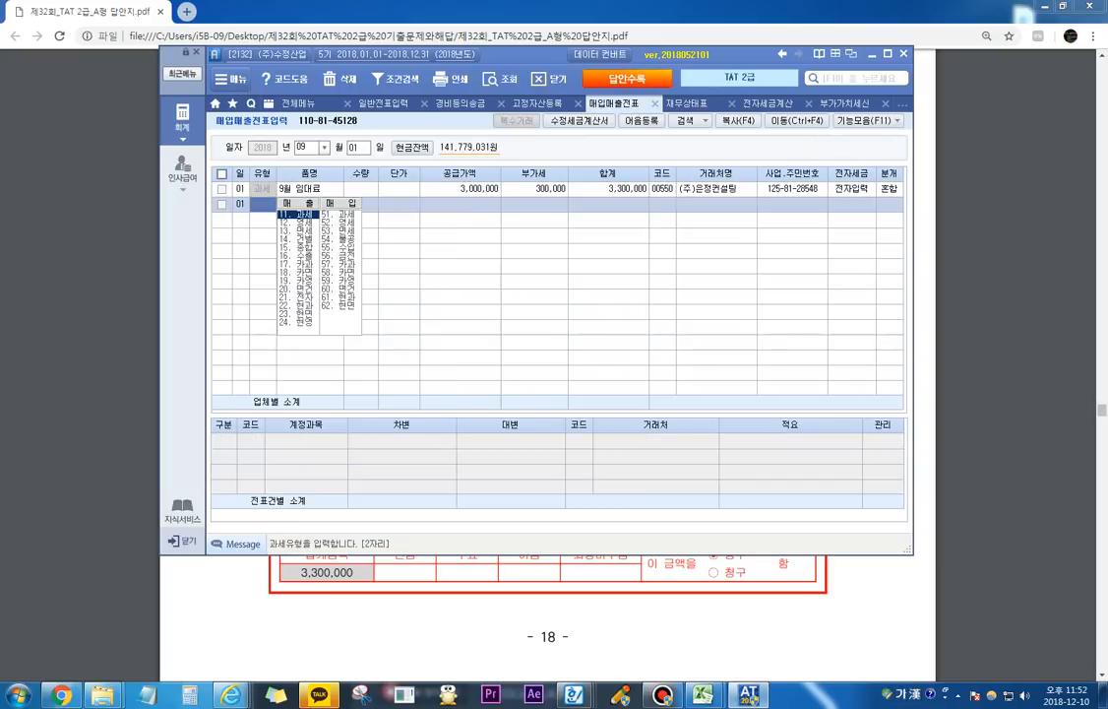
Step: Change the 거래처 of the 103 보통예금 line in the 9월 임대료 voucher to 98001 국민은행
click(889, 189)
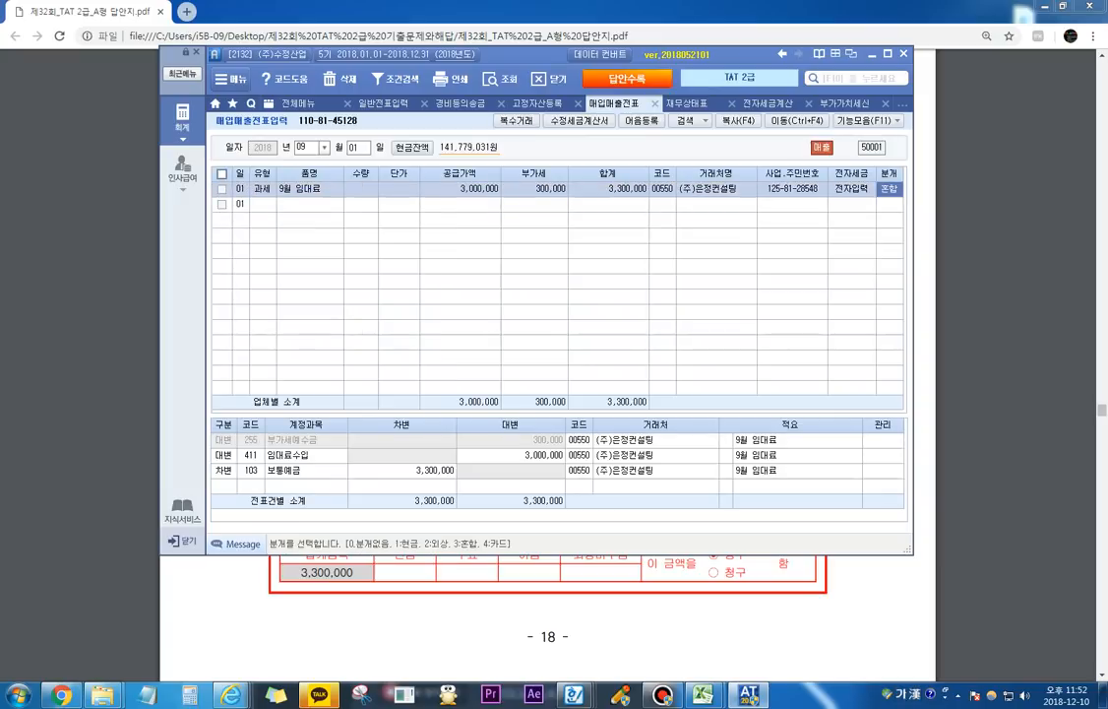
click(579, 471)
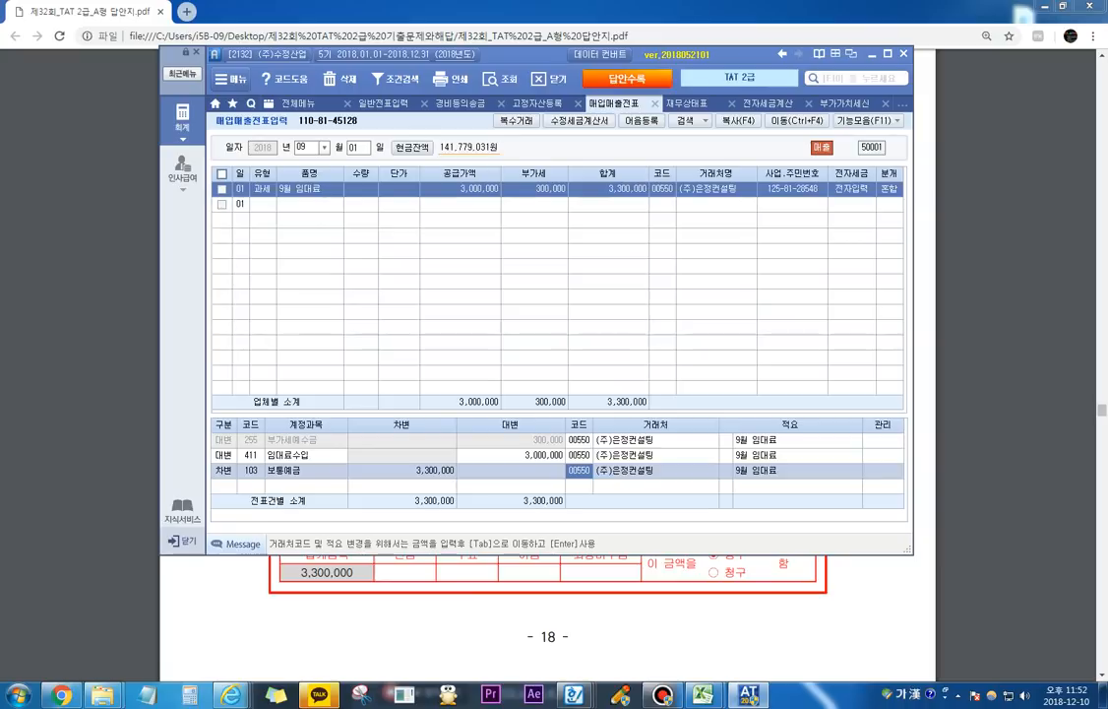
text(국민)
key(Return)
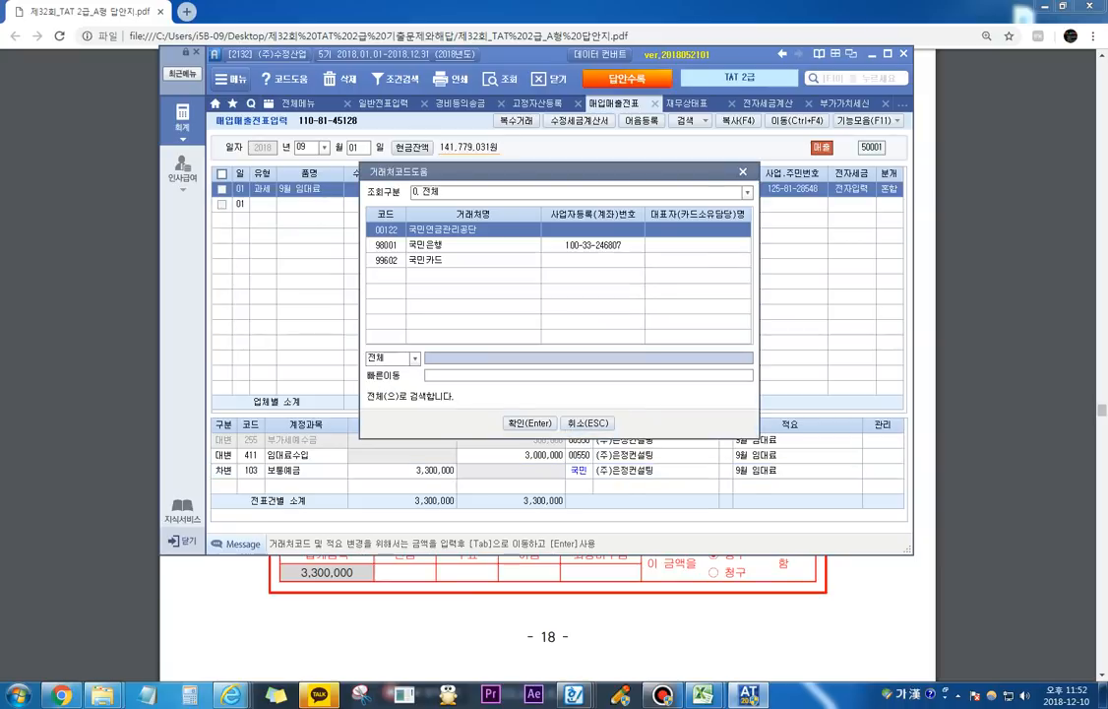
key(Down)
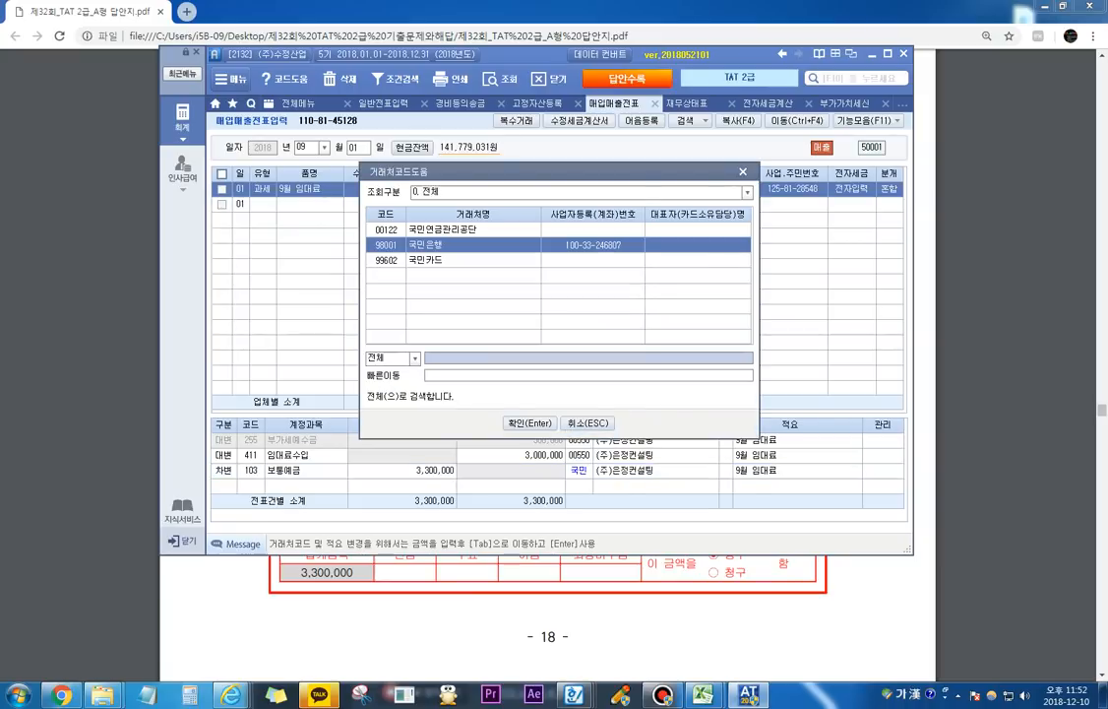
key(Return)
key(Return)
key(Return)
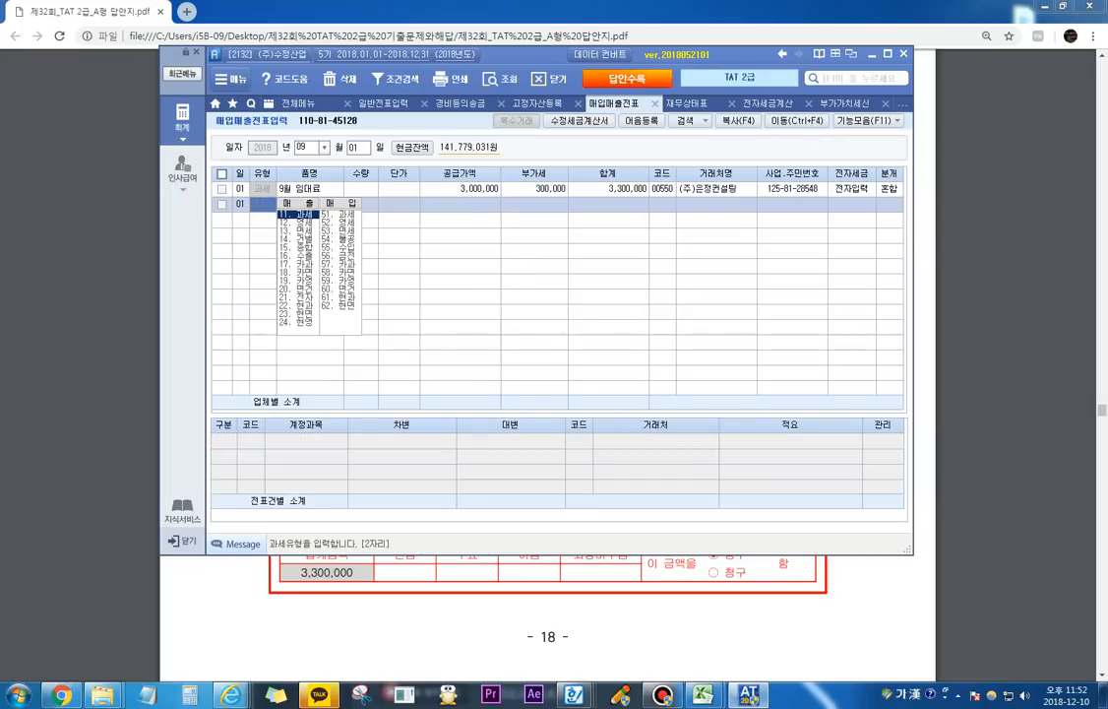
Step: Highlight 평가문제 item 2 about the 부동산임대공급가액명세서 in the exam PDF and clear the marking
key(alt+Tab)
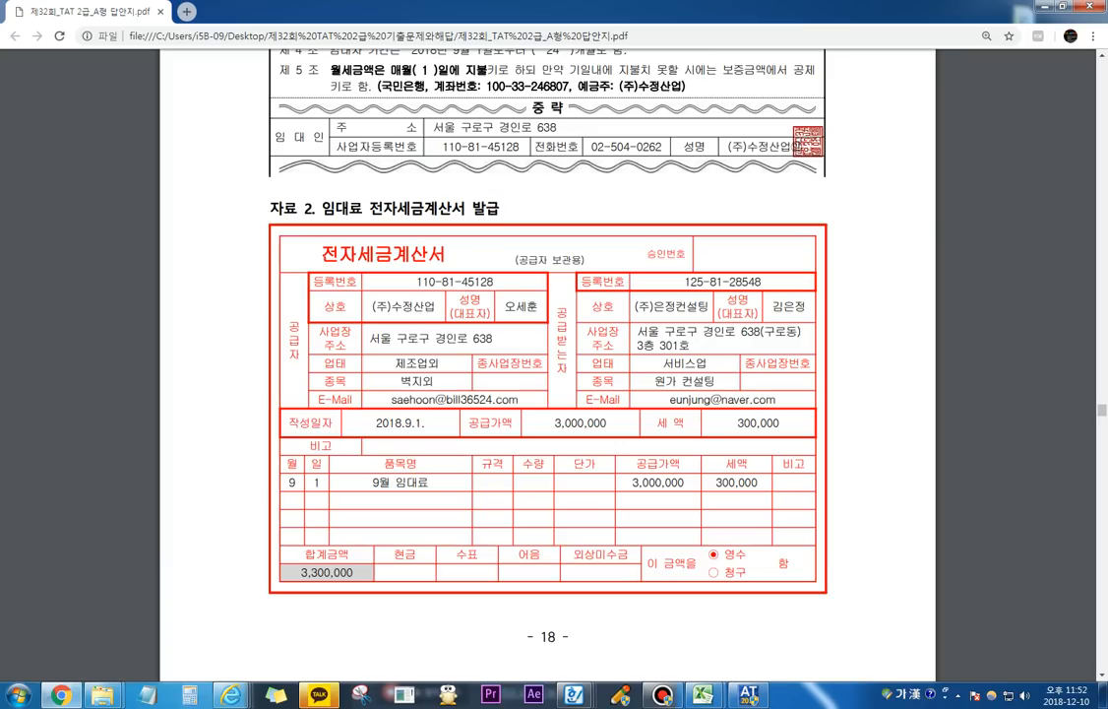
scroll(548, 366, down, 10)
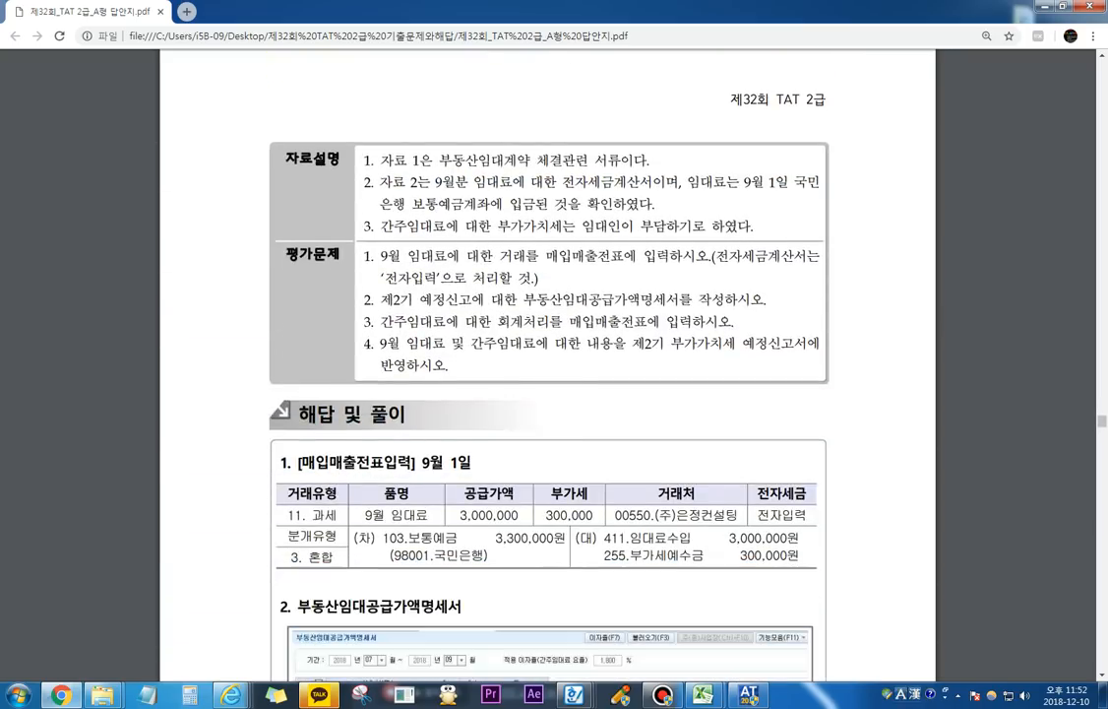
key(ctrl+1)
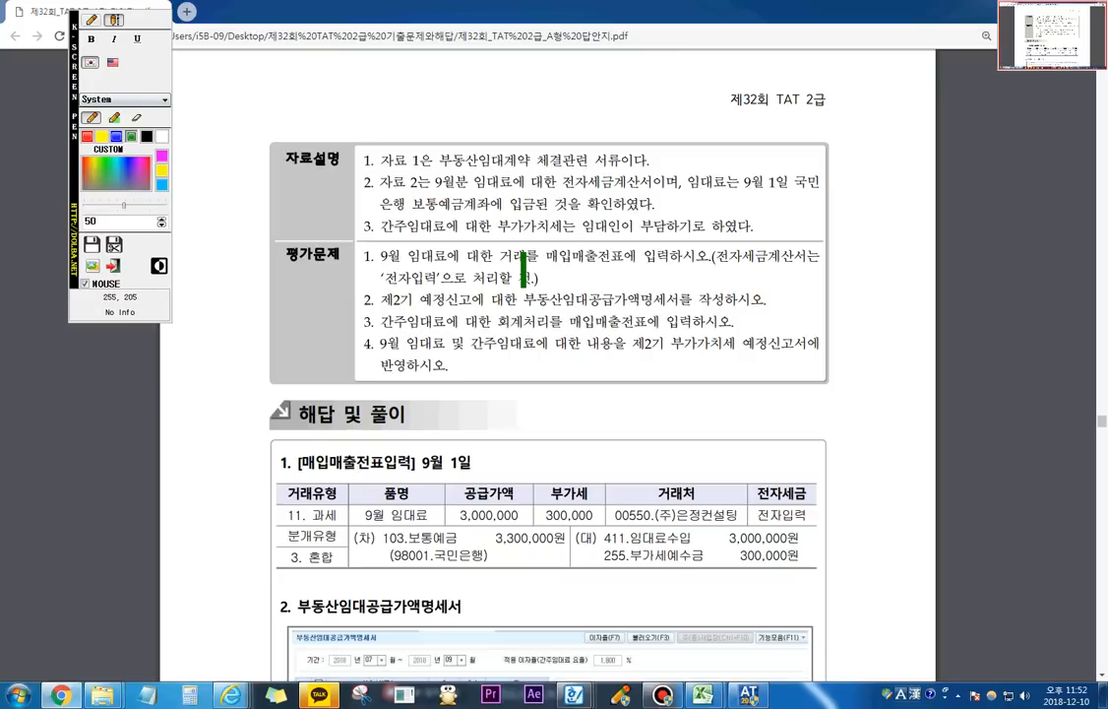
drag(421, 303, 692, 305)
click(113, 266)
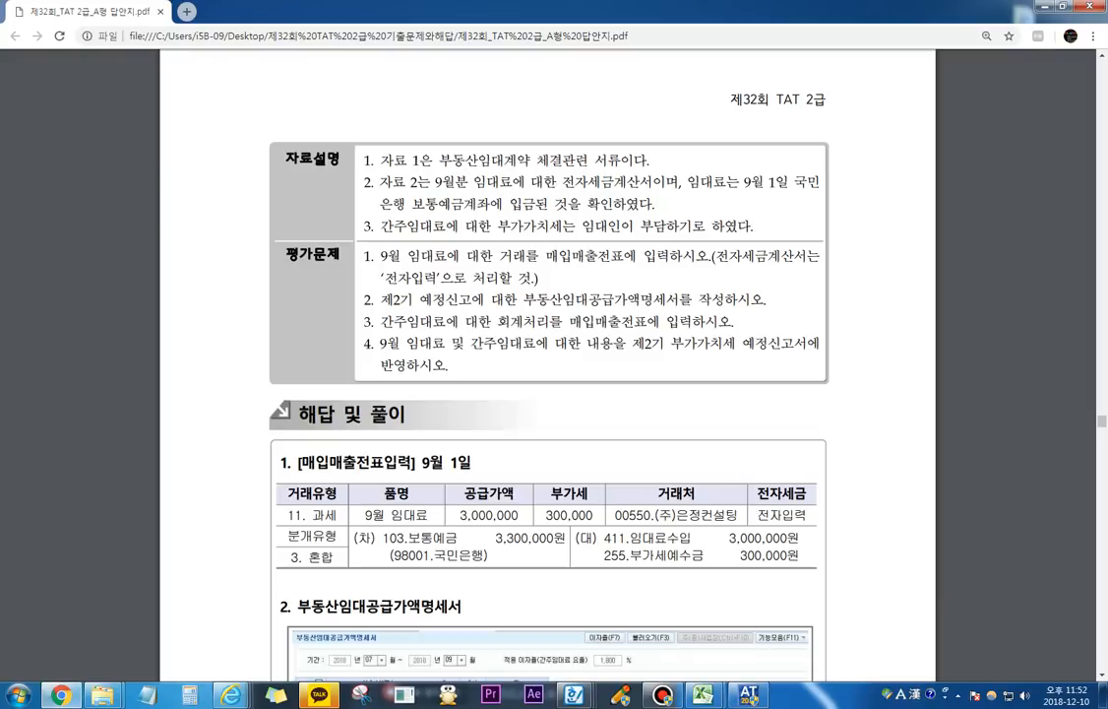
Step: Switch to the accounting program and open the 부동산임대공급가액명세서 for the period 2018년 07월 to 09월
key(alt+Tab)
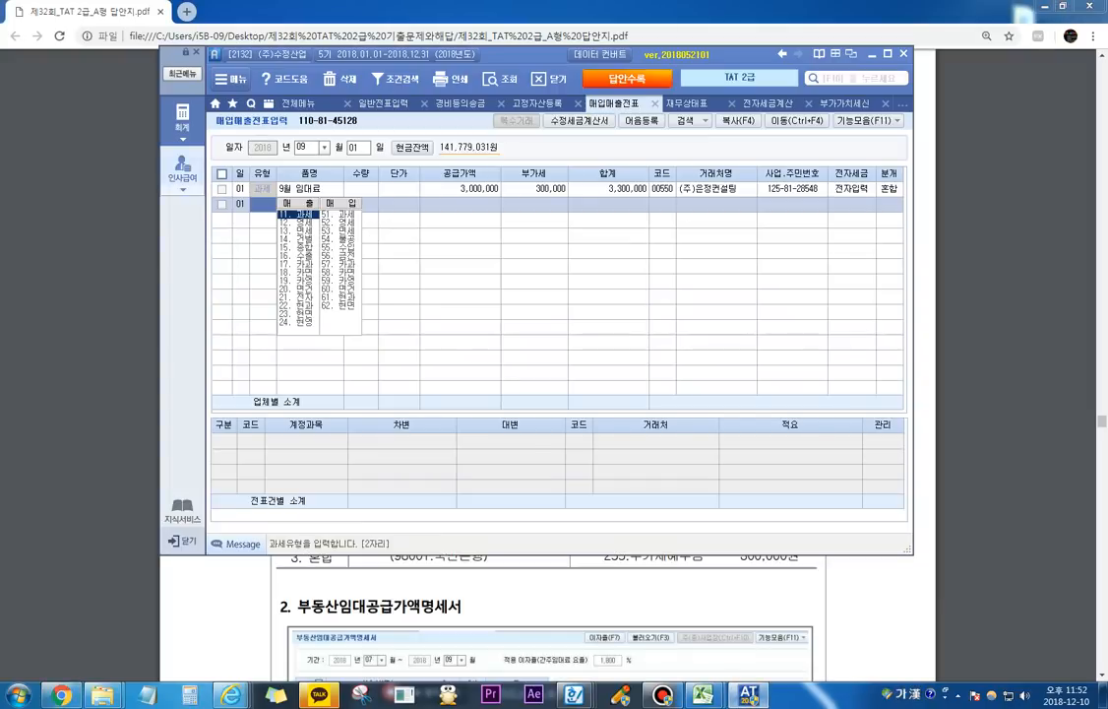
click(183, 120)
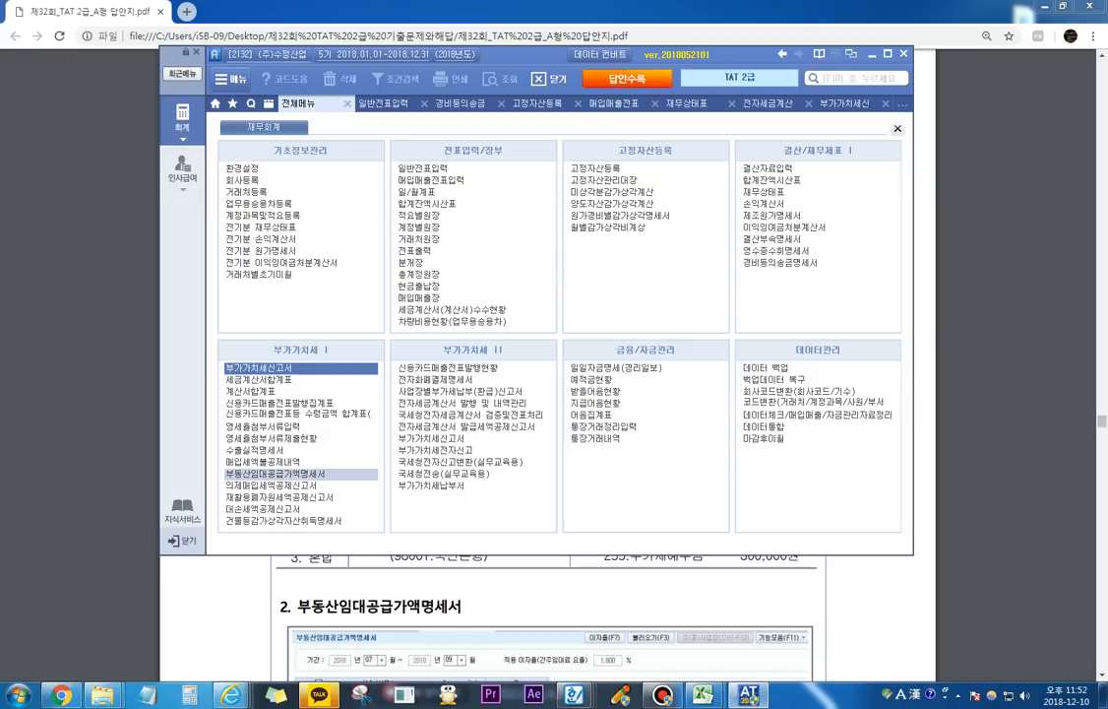
click(300, 473)
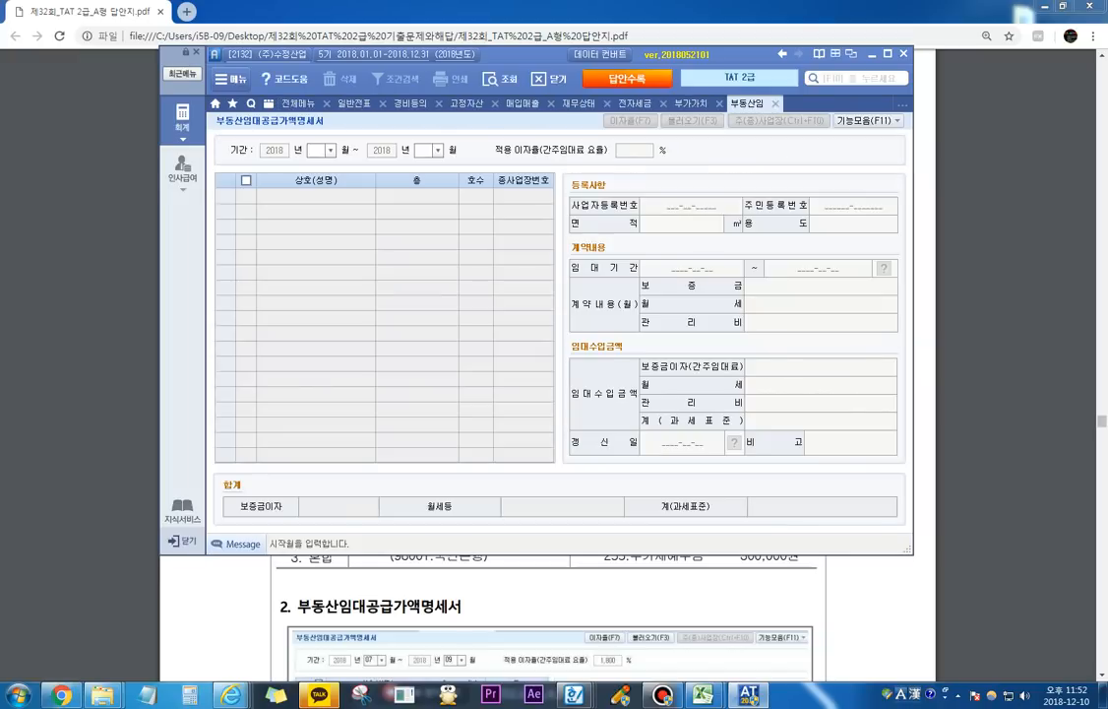
text(7)
key(Return)
text(9)
key(Return)
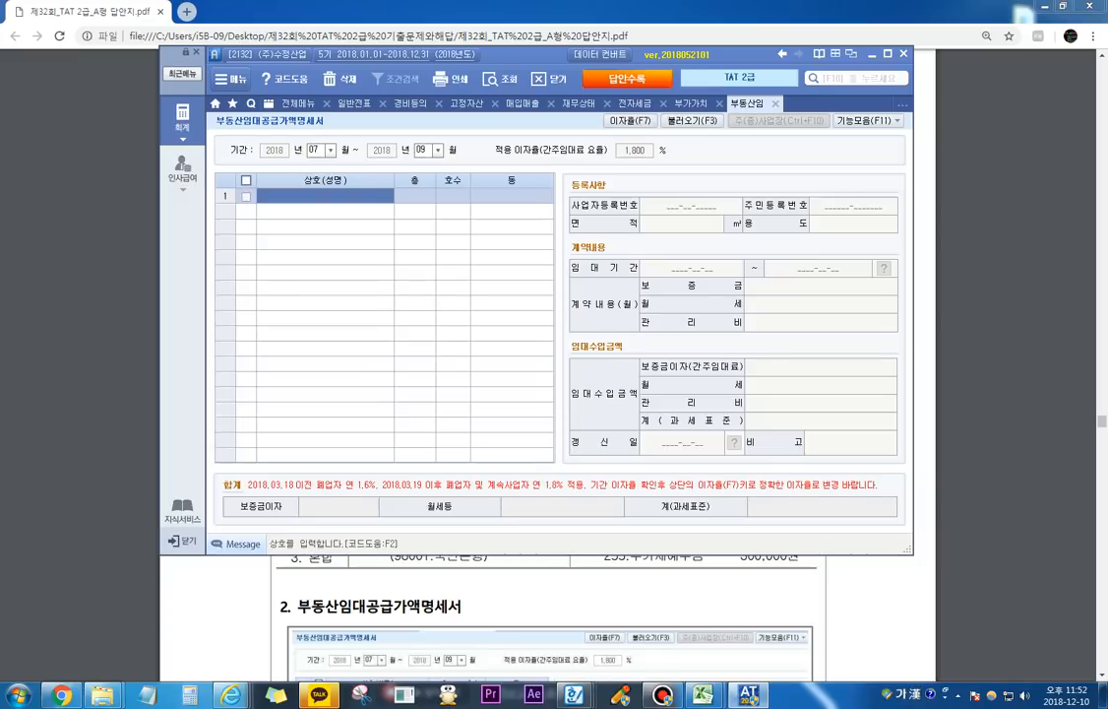
Step: Look up 은정 in the 거래처 list and add (주)은정컨설팅 as the tenant on row 1
key(F2)
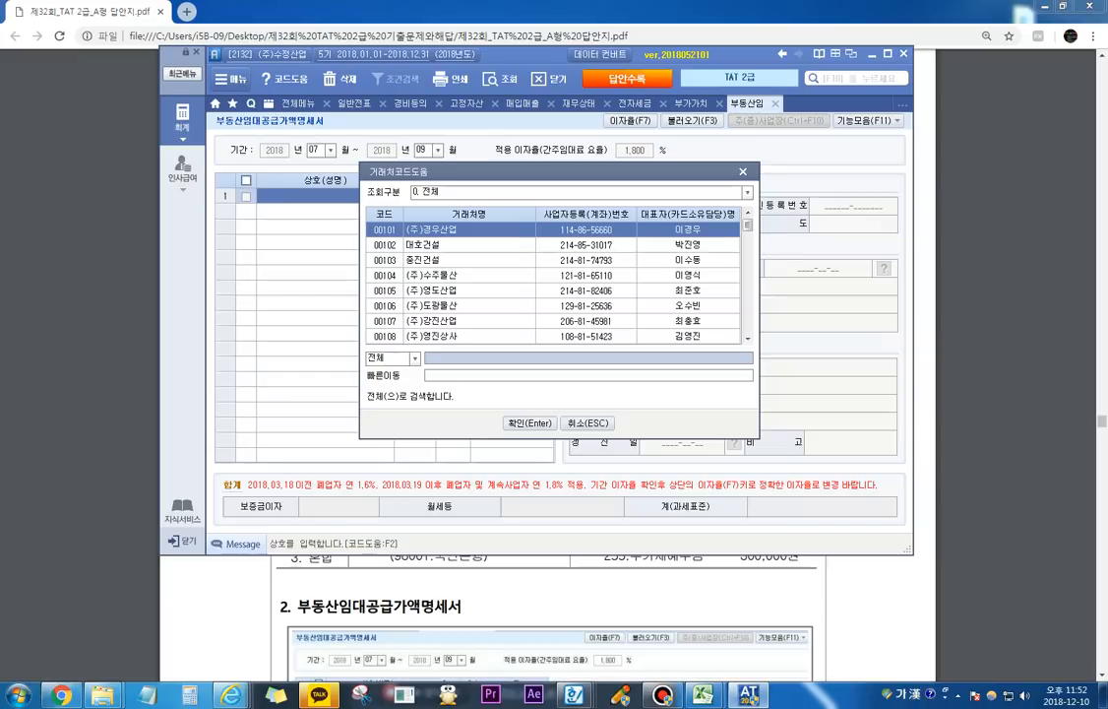
text(은정)
key(Return)
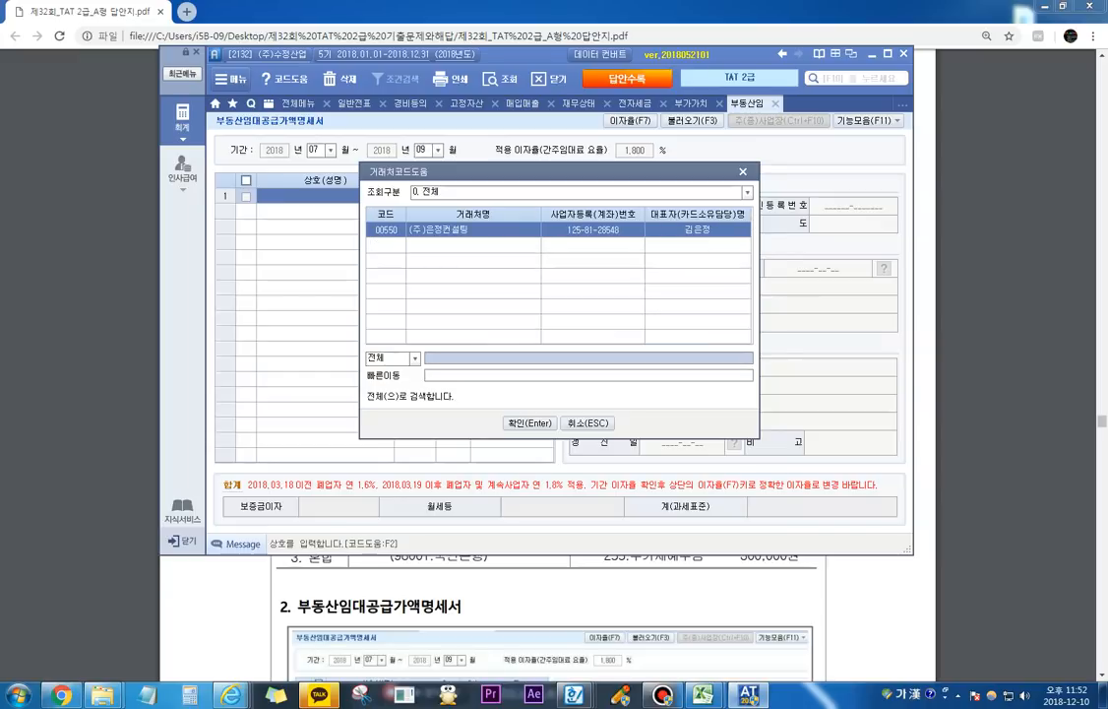
key(Return)
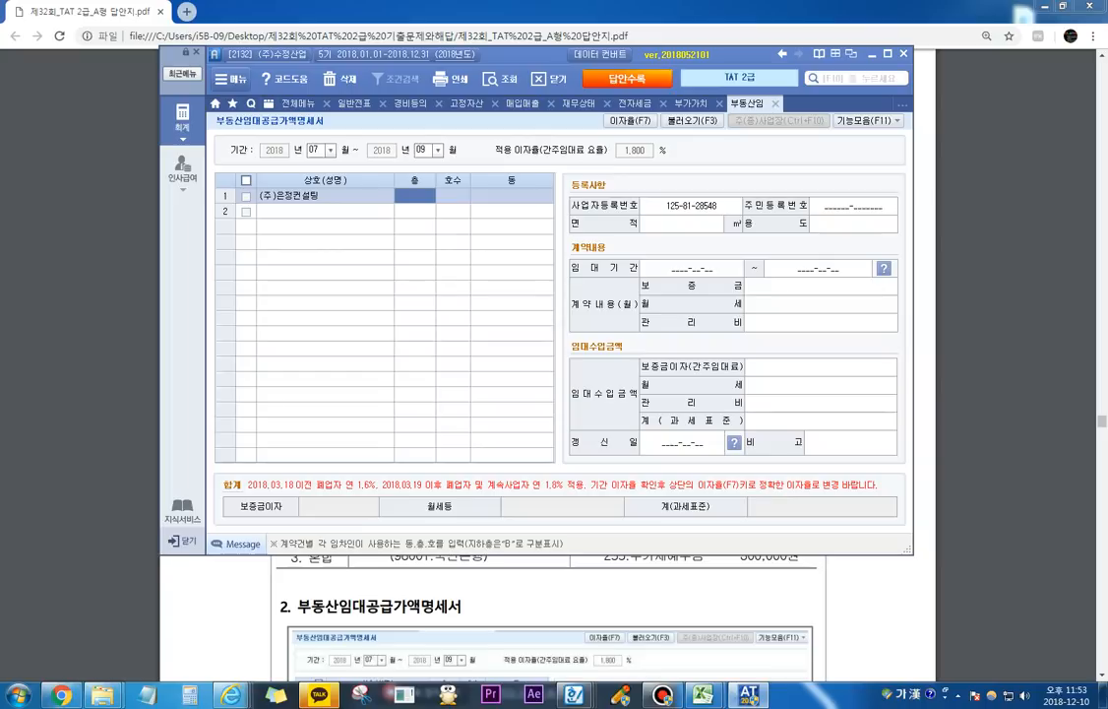
Step: Fill in the 층, 호수 and 동 of (주)은정컨설팅 from the premises' location in the 자료 1 lease contract
click(798, 606)
scroll(797, 607, up, 12)
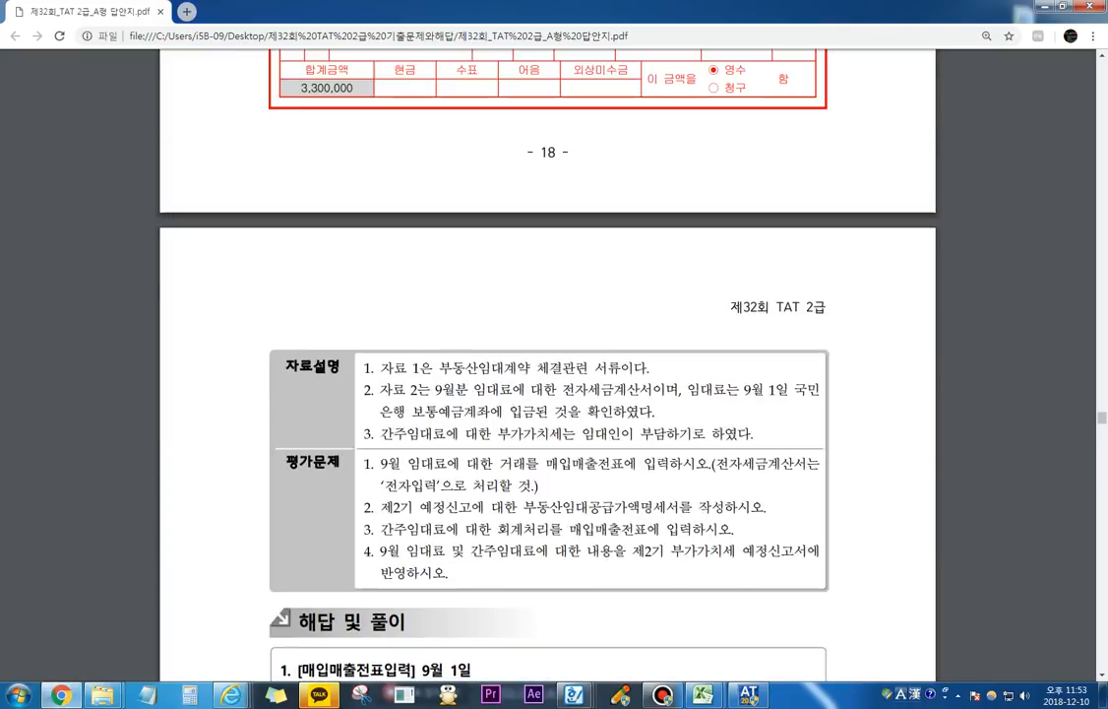
scroll(547, 393, up, 2)
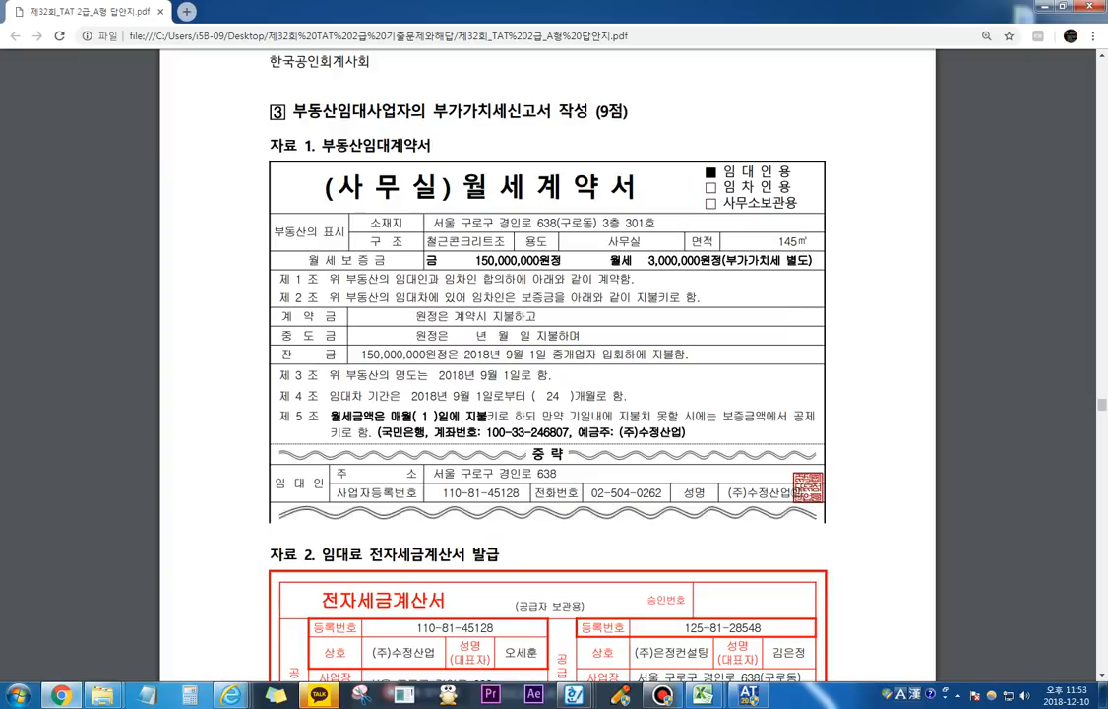
drag(591, 223, 642, 241)
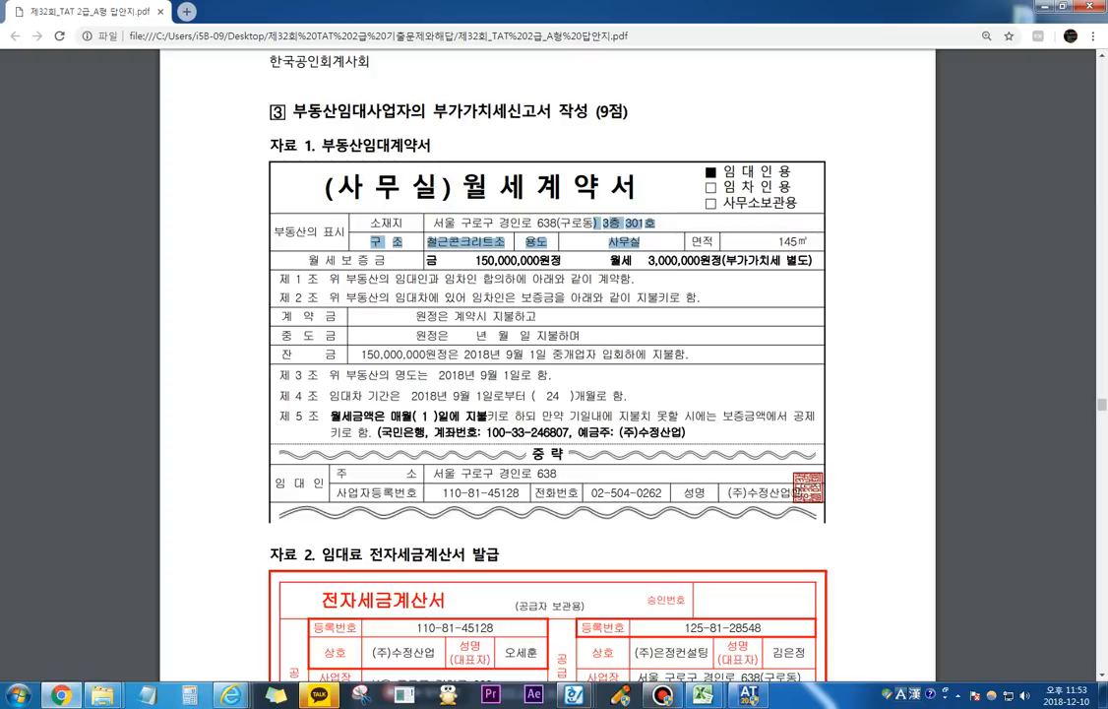
key(alt+Tab)
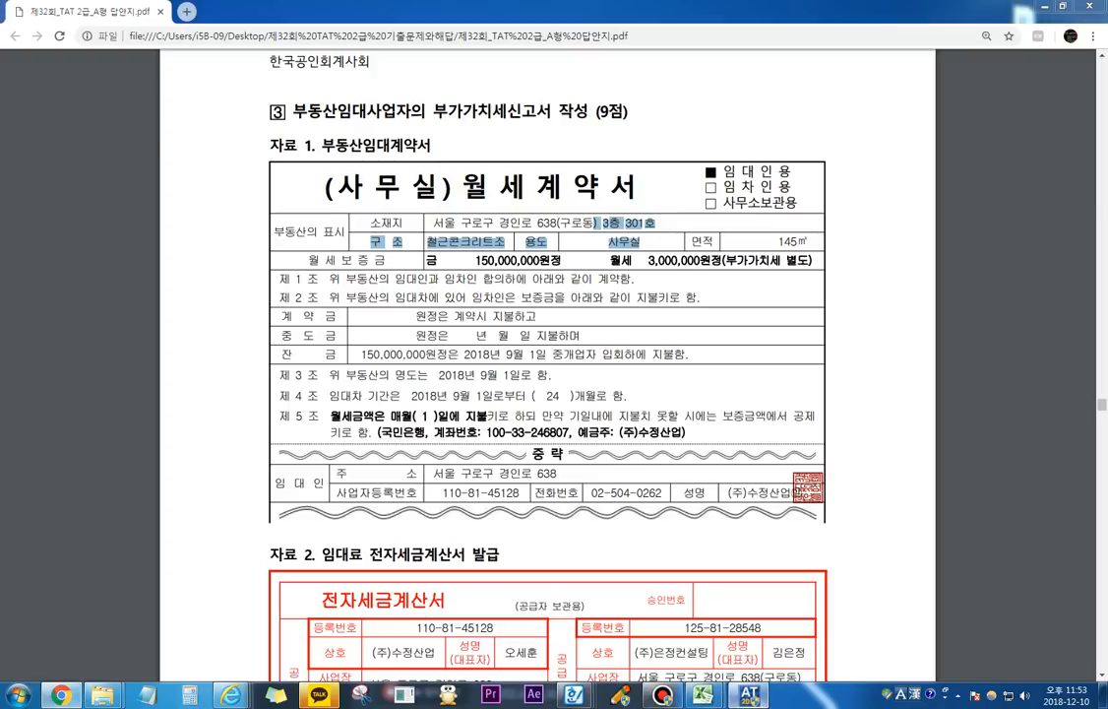
text(3)
key(Return)
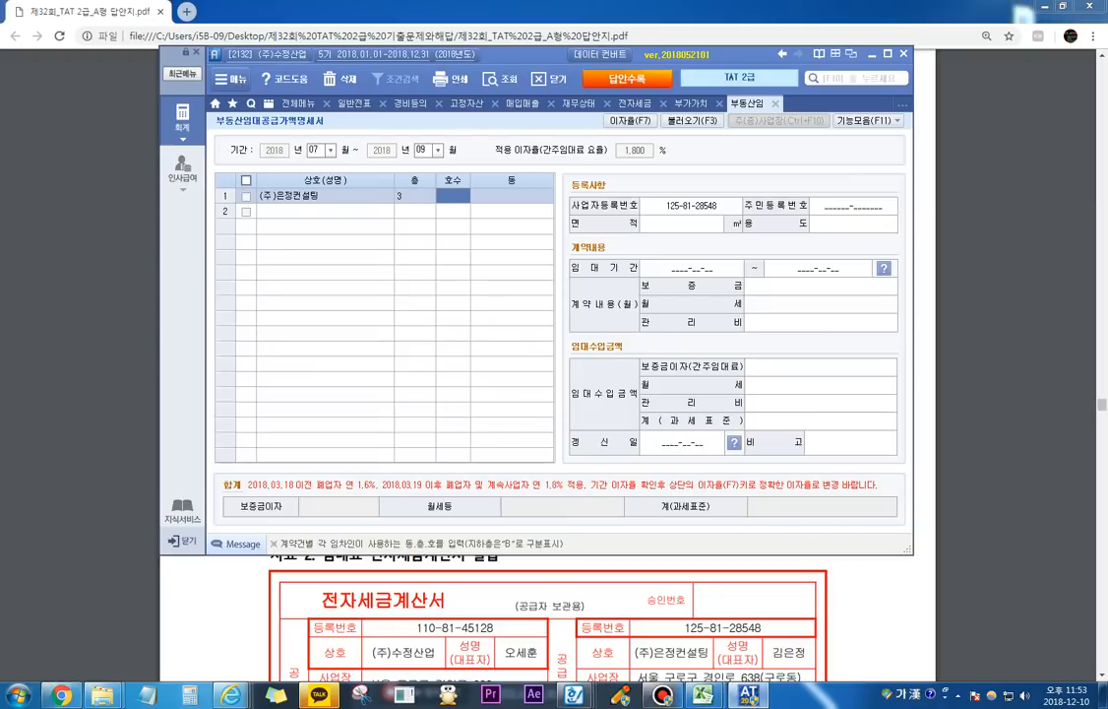
text(301)
key(Return)
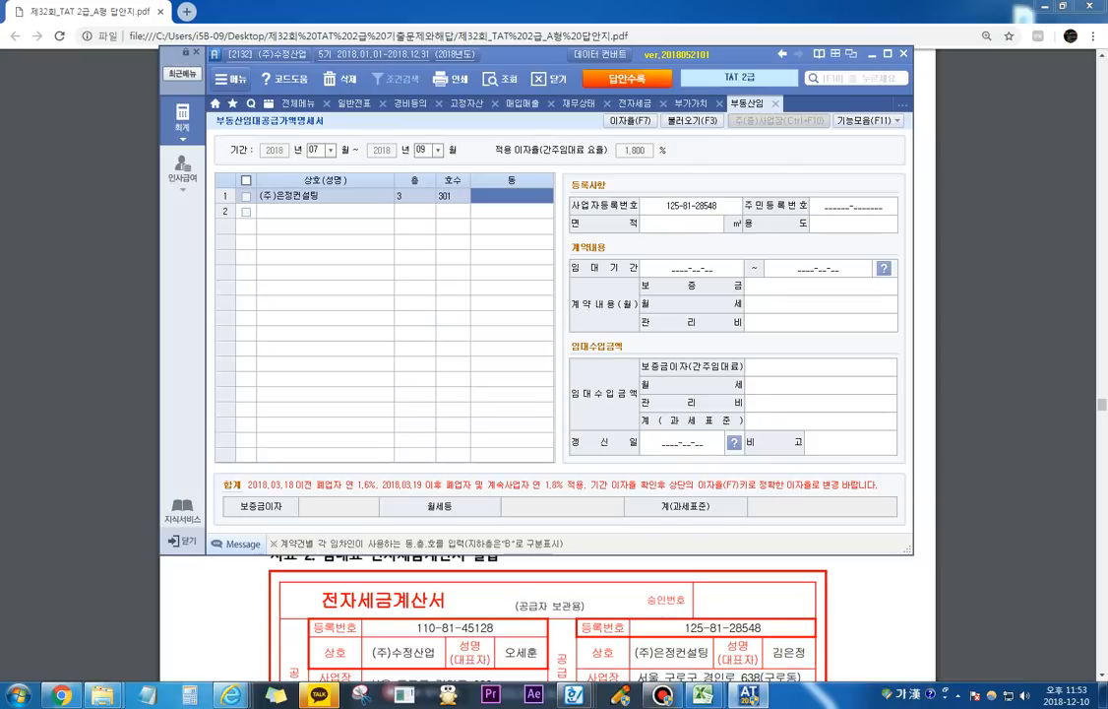
text(구로동)
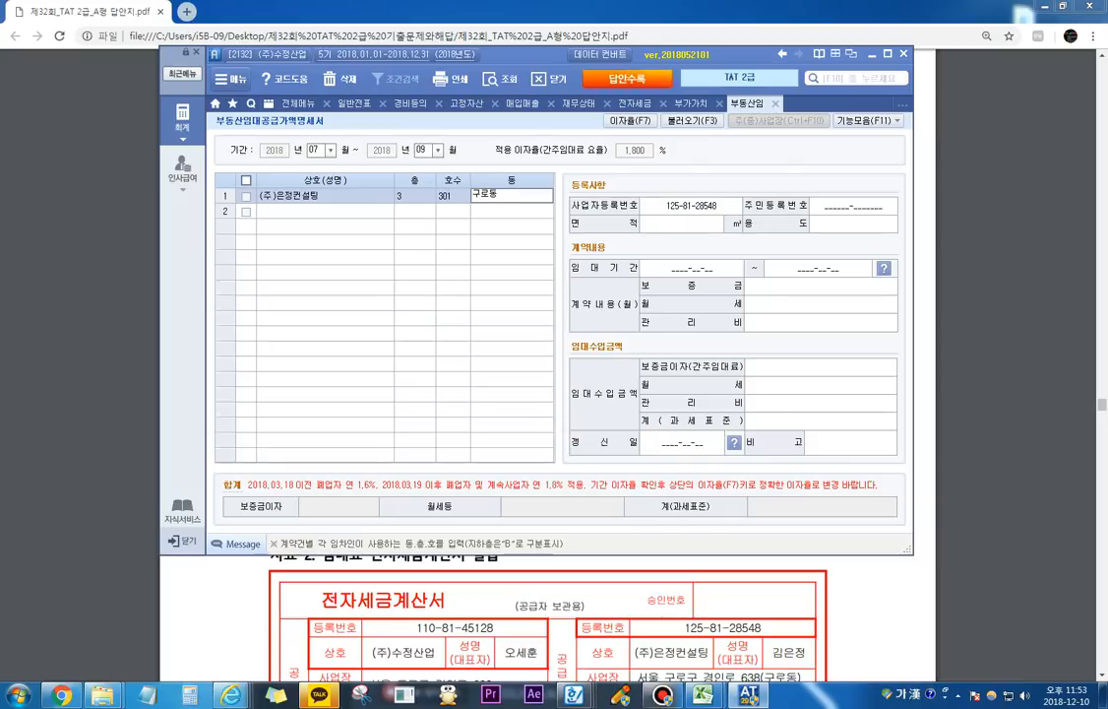
key(Return)
key(Return)
key(Return)
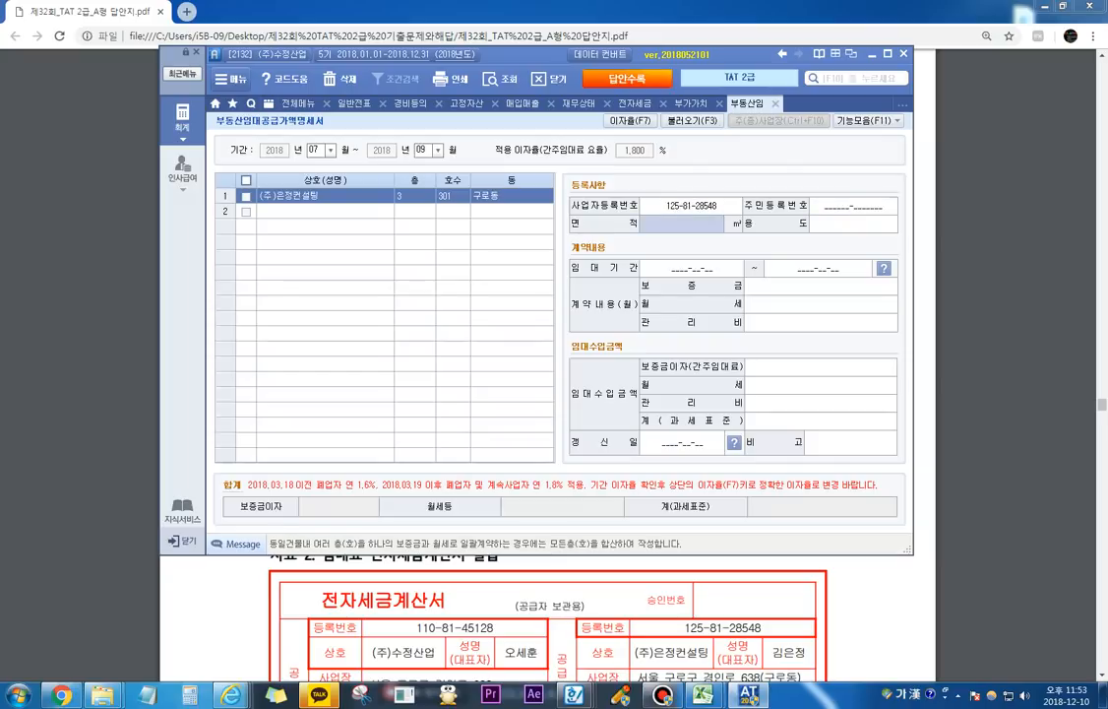
Step: Set the tenant's 면적 to 145 ㎡ and the 용도 to 사무실
text(145)
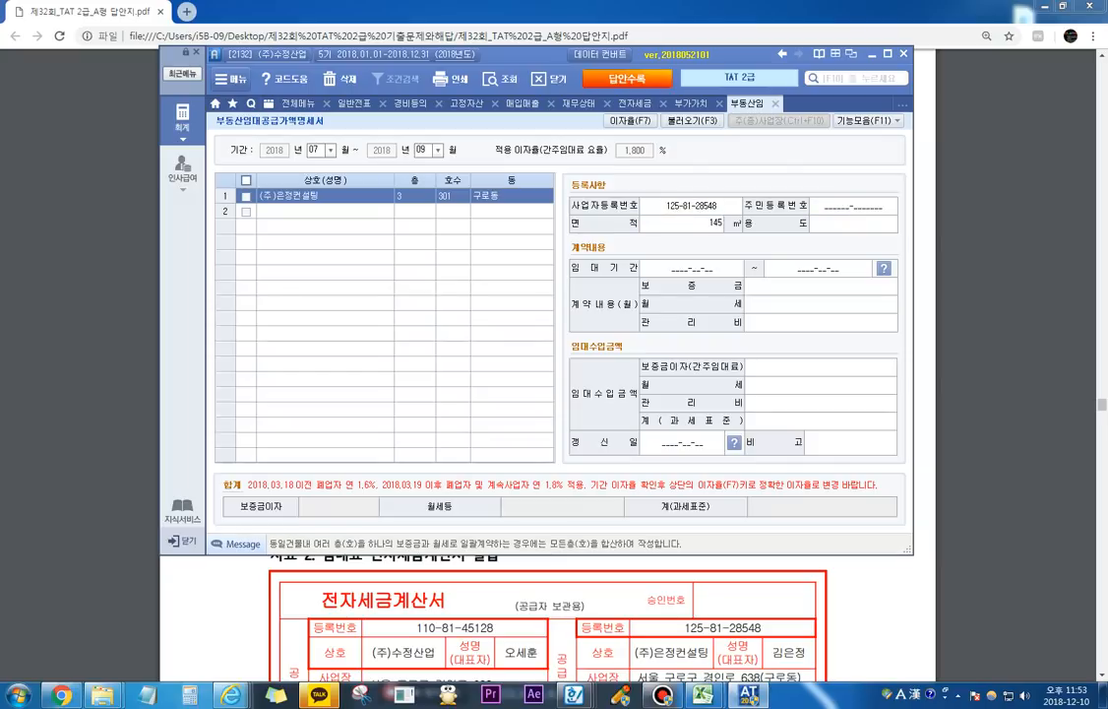
key(Return)
text(사무실)
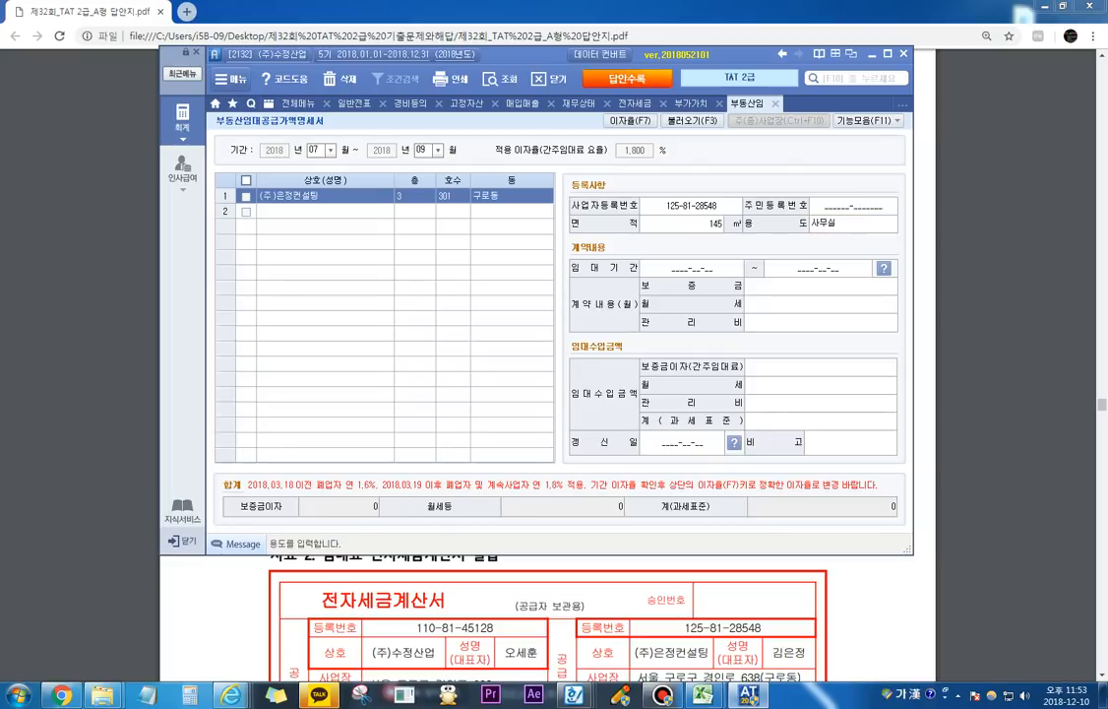
key(Return)
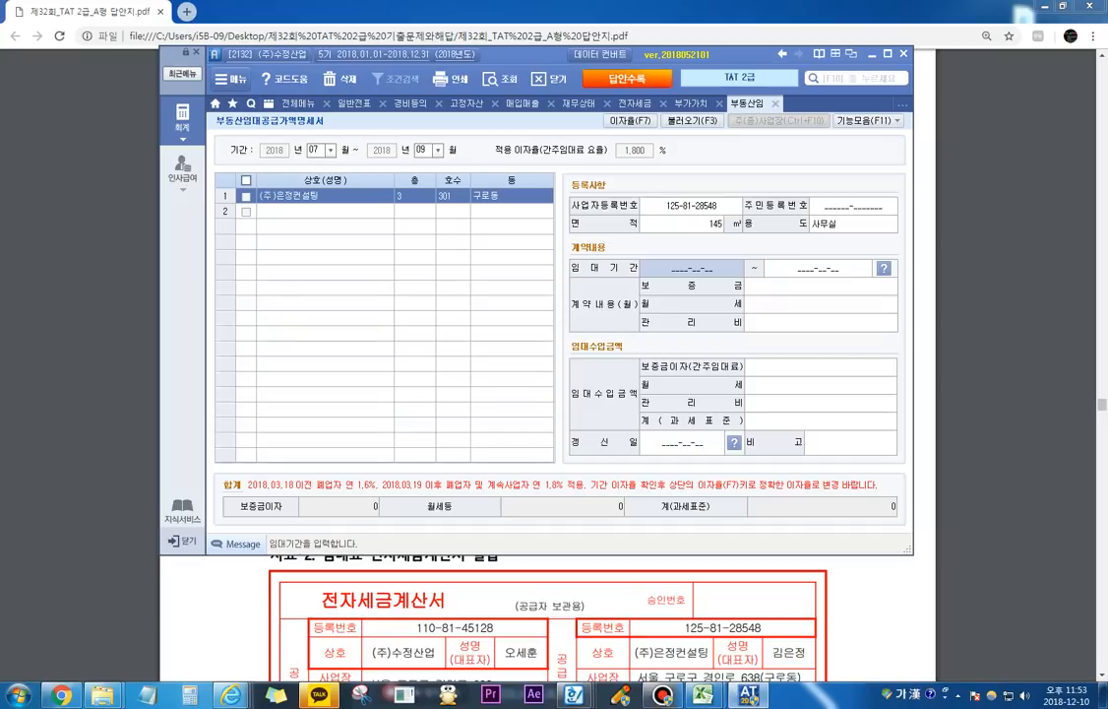
Step: Set the 임대기간 to 2018-09-01 ~ 2020-08-31, with 보증금 150,000,000 and 월세 3,000,000
text(20180901)
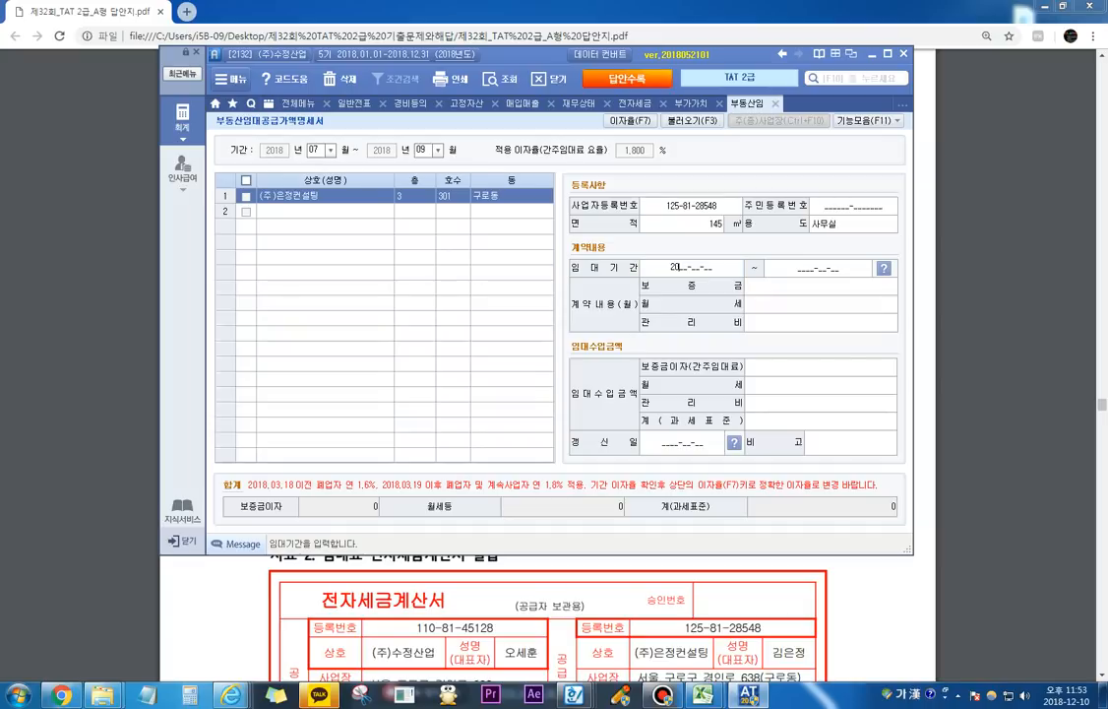
key(Return)
text(20200831)
key(Return)
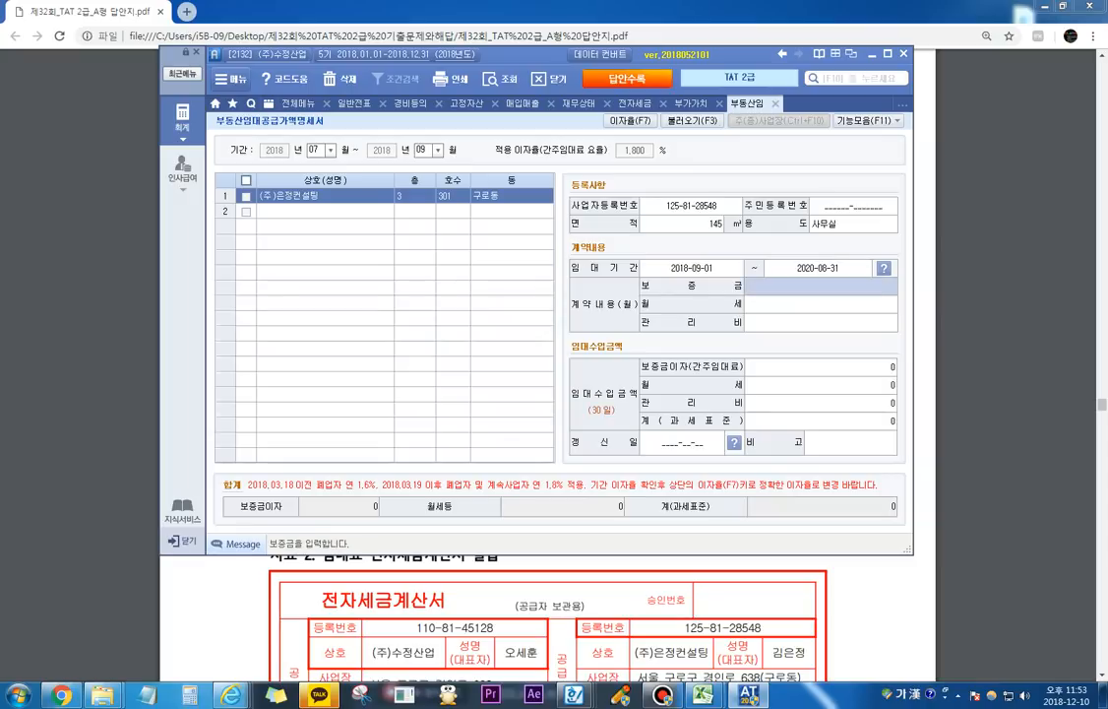
text(150000000)
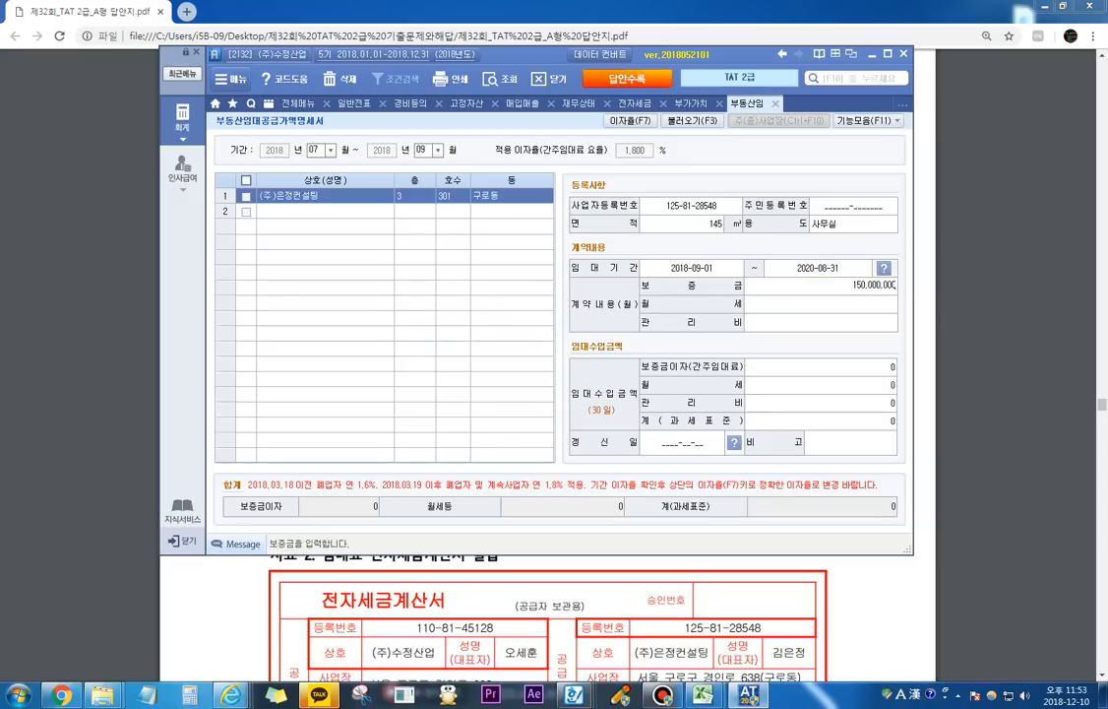
key(Return)
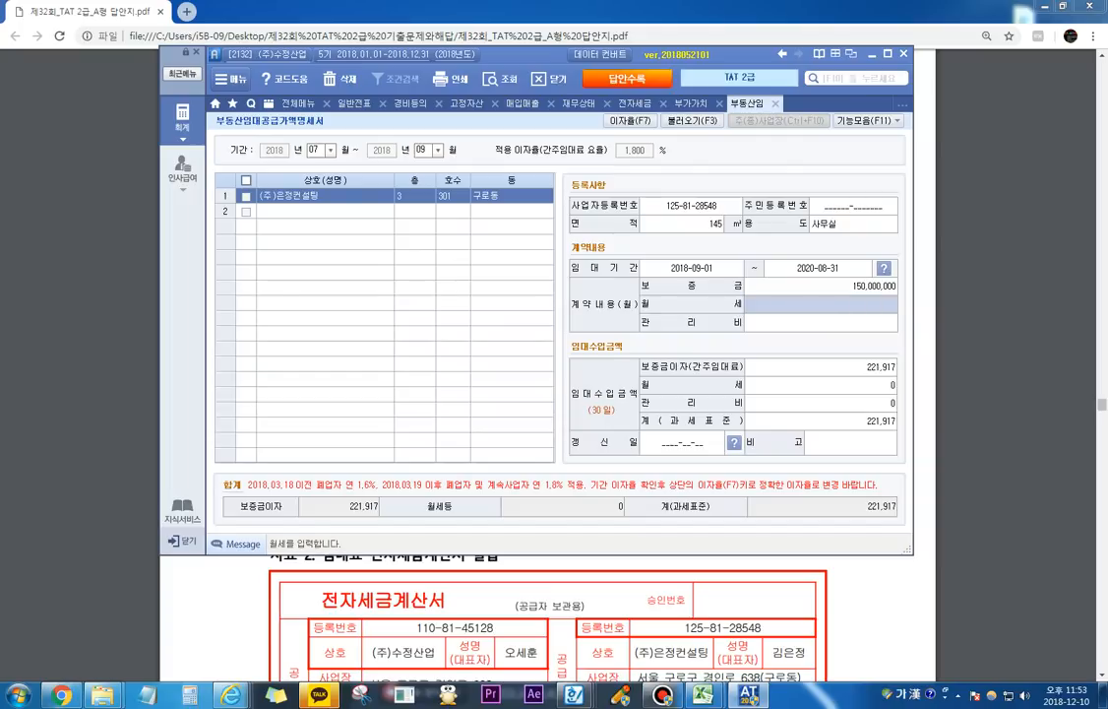
text(3000000)
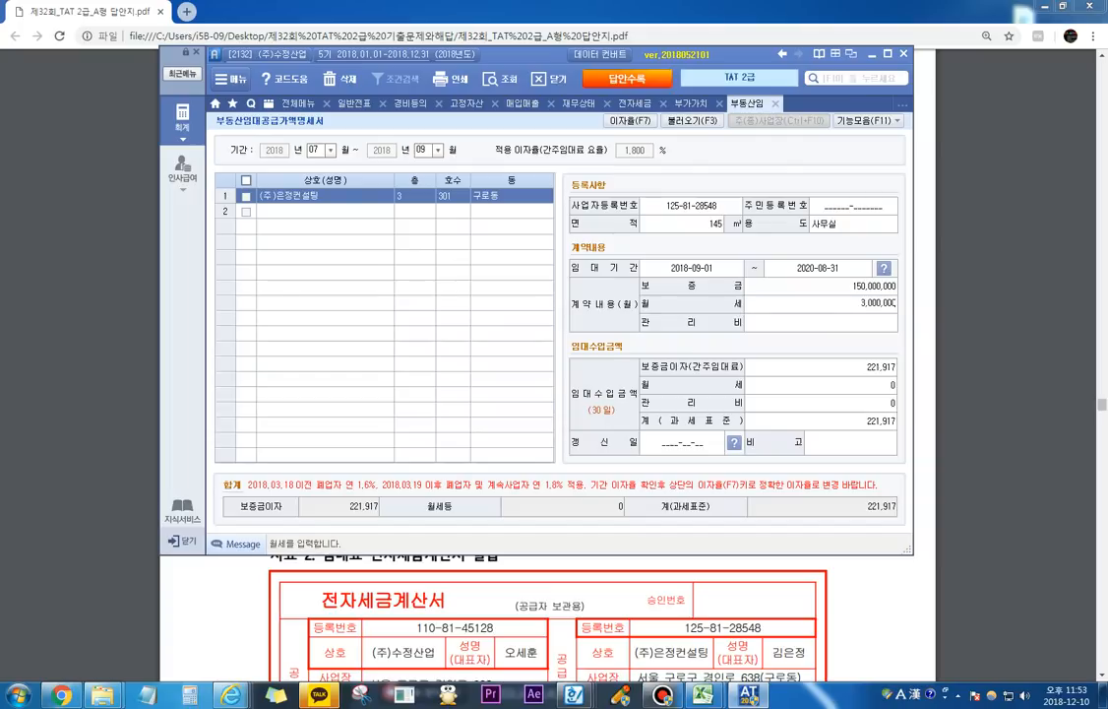
key(Return)
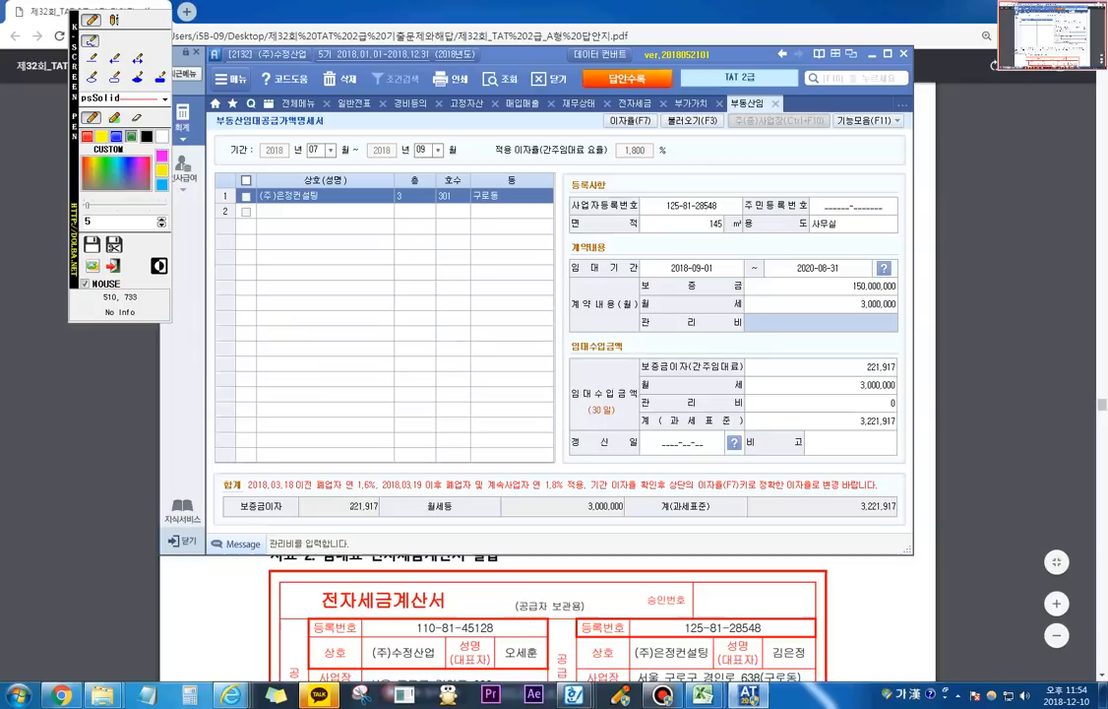
Step: Circle the 보증금이자 and 월세등 amounts in the 합계 row with the screen pen
mouse_move(344, 521)
mouse_down()
mouse_move(389, 512)
mouse_move(341, 492)
mouse_move(347, 518)
mouse_up()
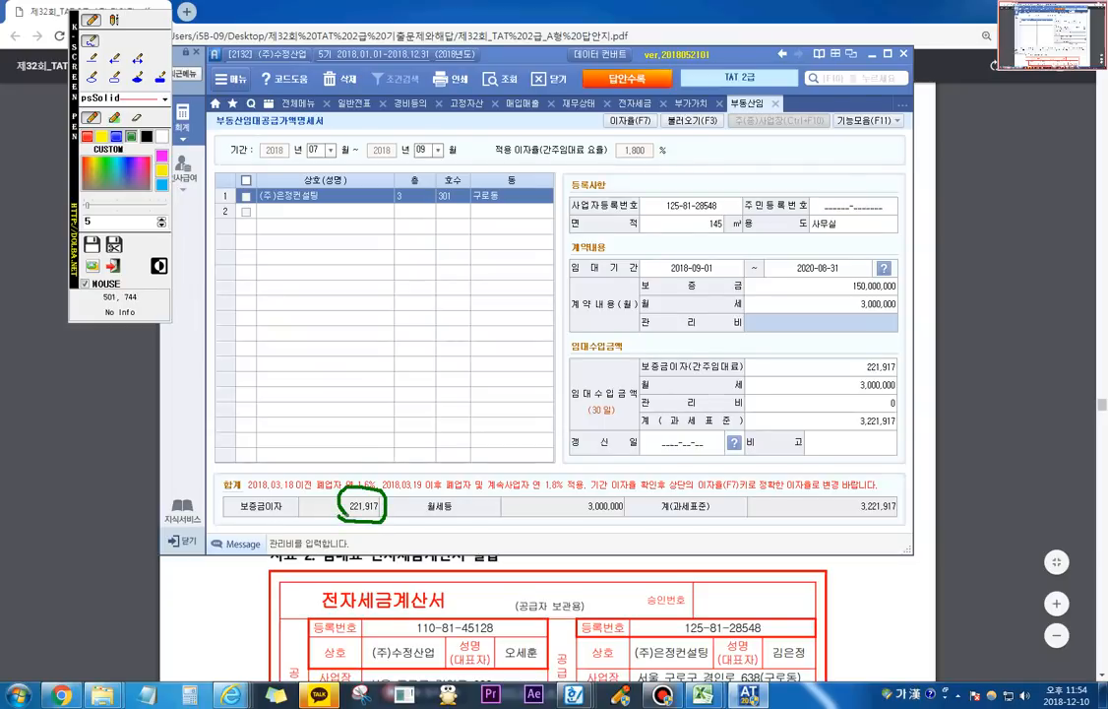
mouse_move(585, 510)
mouse_down()
mouse_move(632, 512)
mouse_move(583, 511)
mouse_up()
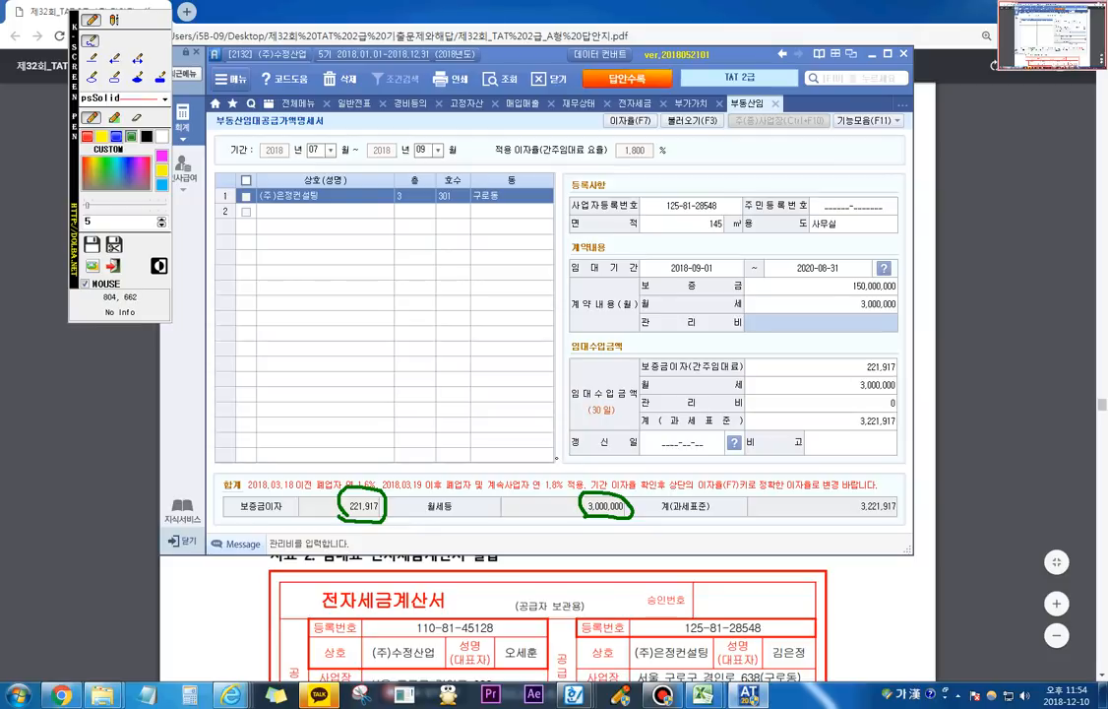
Step: Check the 9월 임대료 slip dated September 1 and refresh the 07-01 to 09-30 부가가치세신고서 with it
key(Escape)
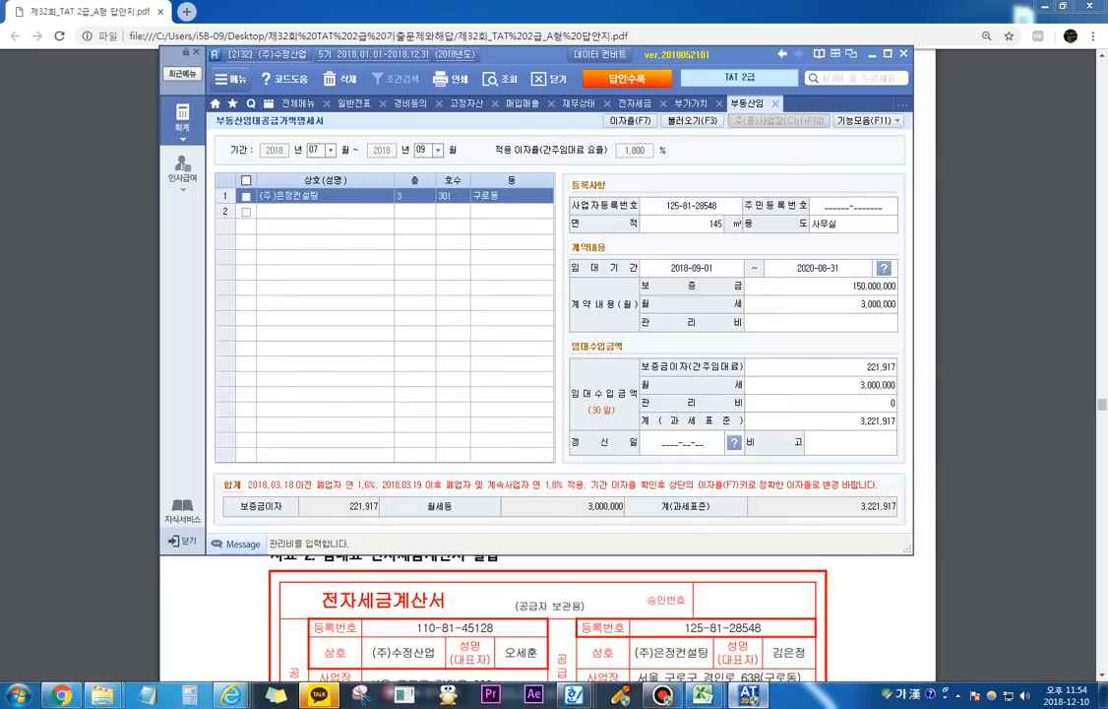
key(alt+Tab)
key(alt+Tab)
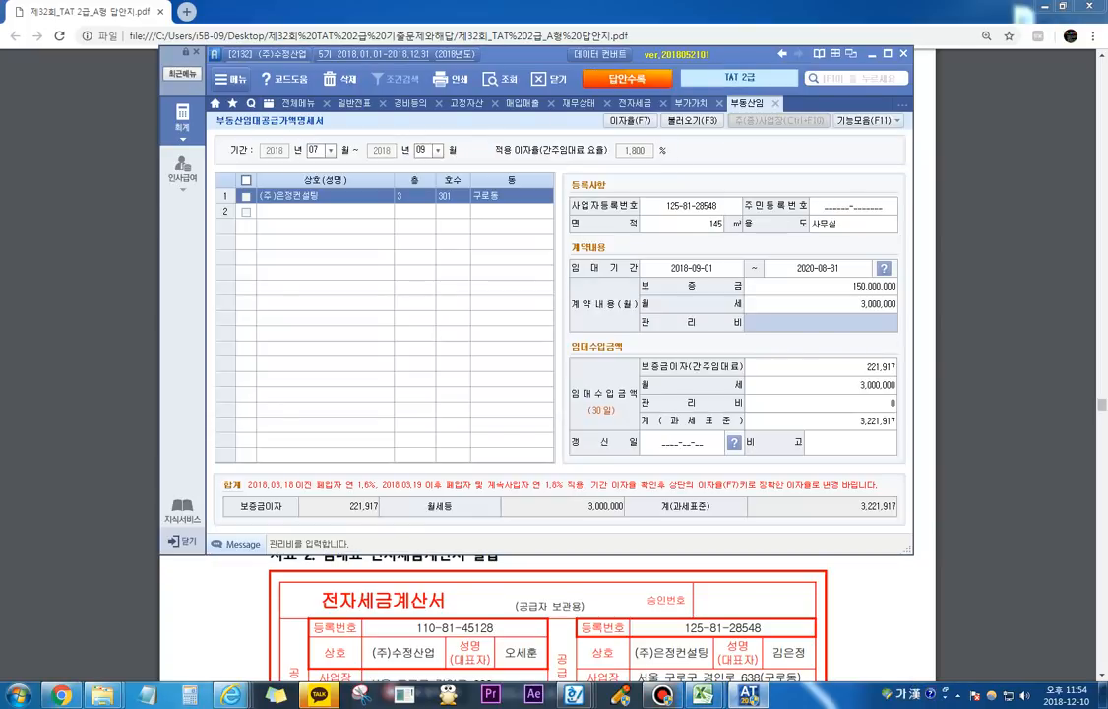
click(692, 103)
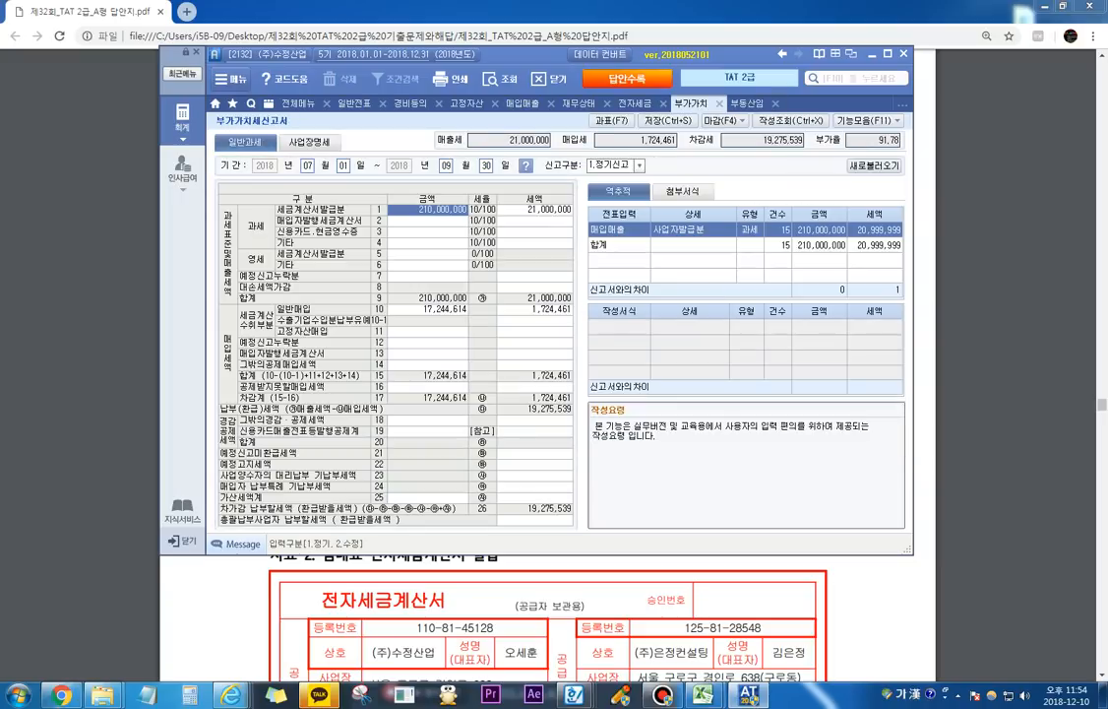
click(523, 102)
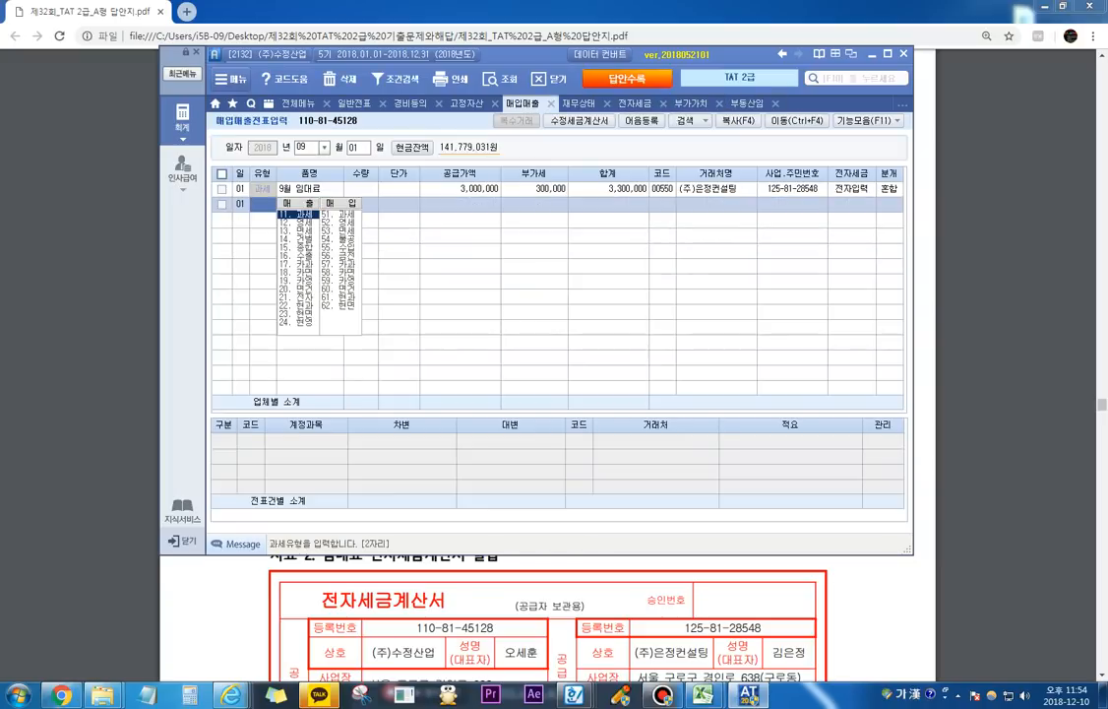
click(889, 188)
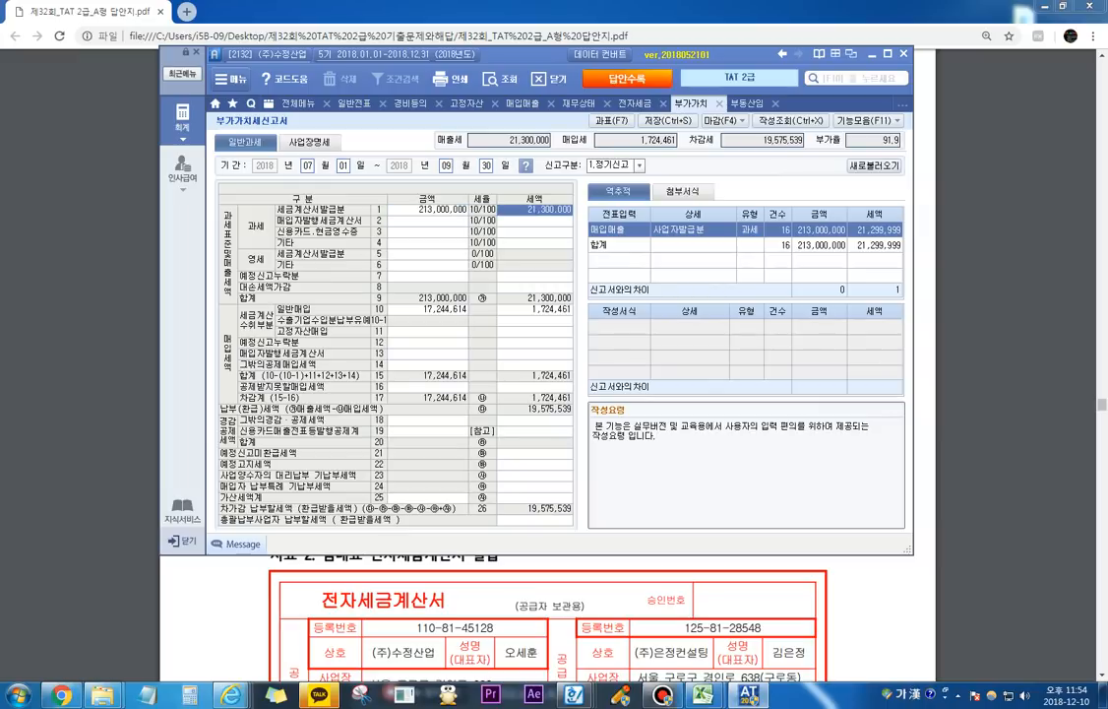
click(535, 209)
Step: Switch to the exam PDF and underline 평가문제 2 and 3 of the rental question with the screen pen
key(alt+Tab)
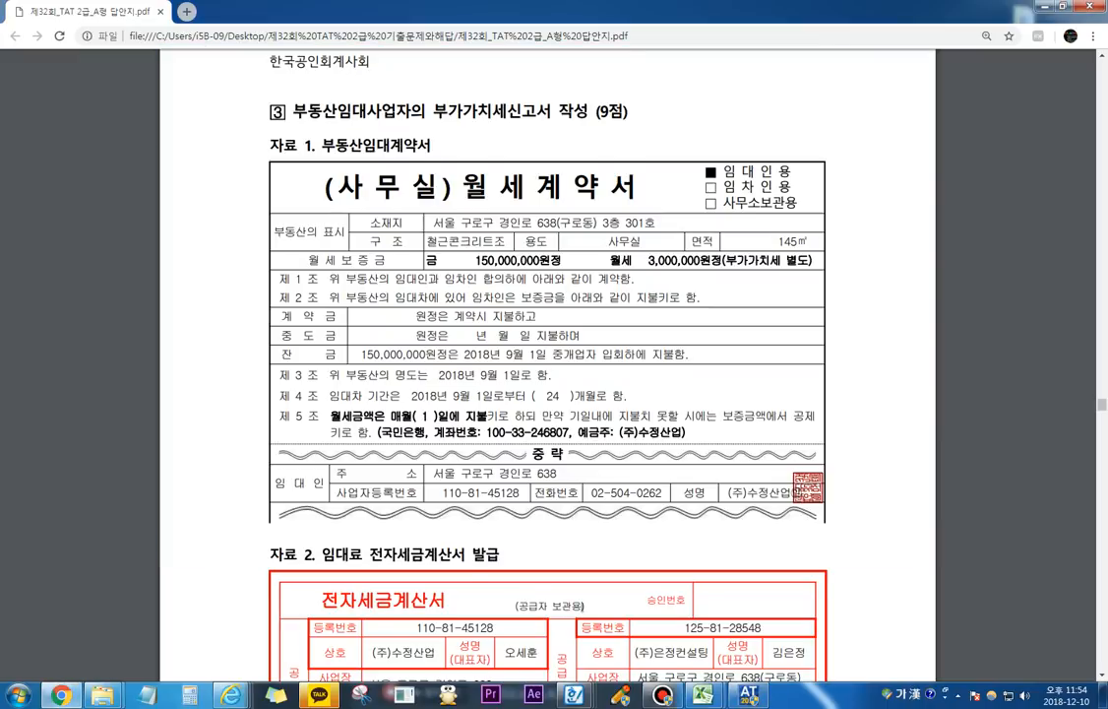
scroll(548, 374, down, 10)
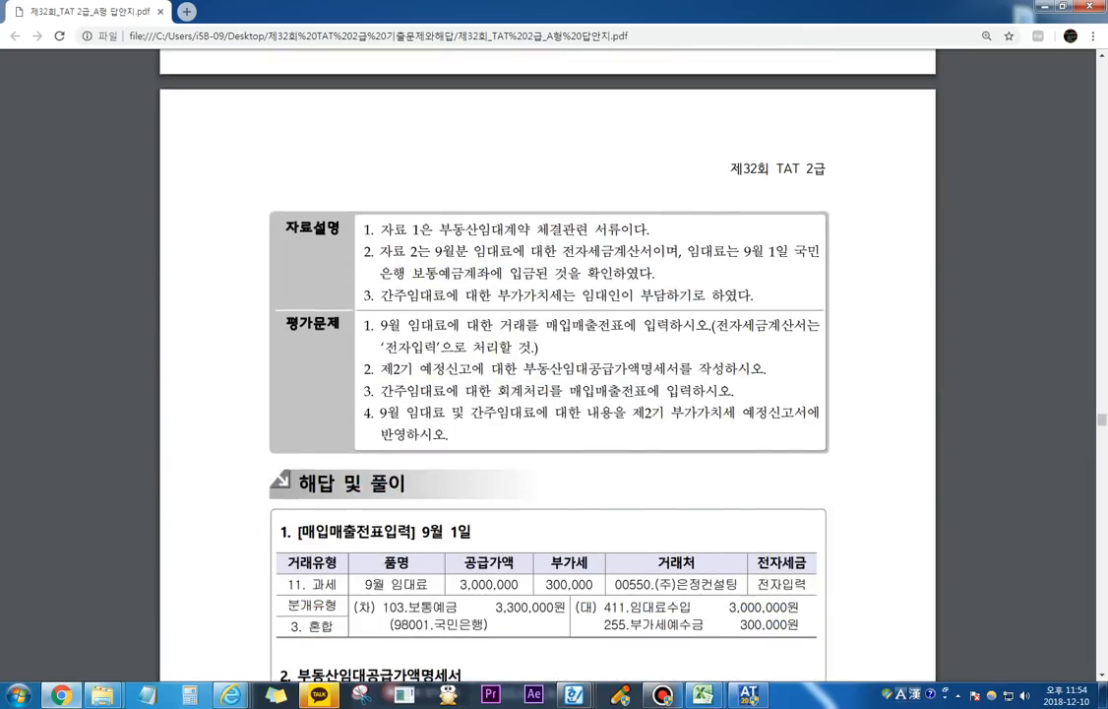
key(ctrl+shift+p)
drag(510, 374, 709, 373)
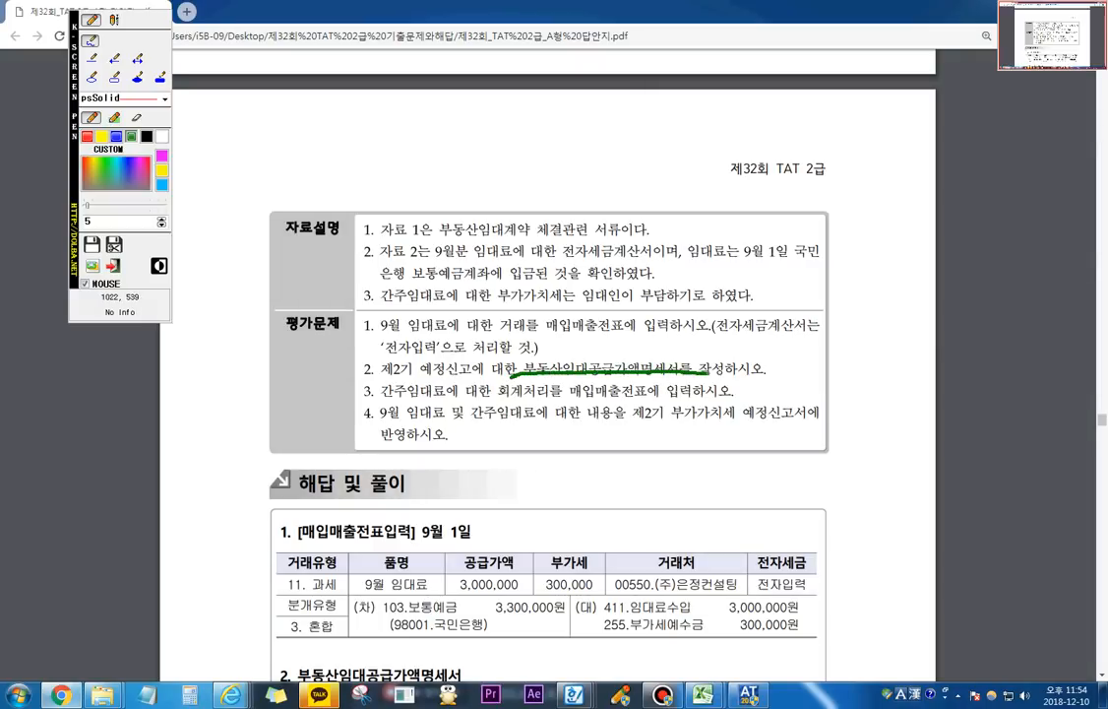
drag(388, 398, 645, 397)
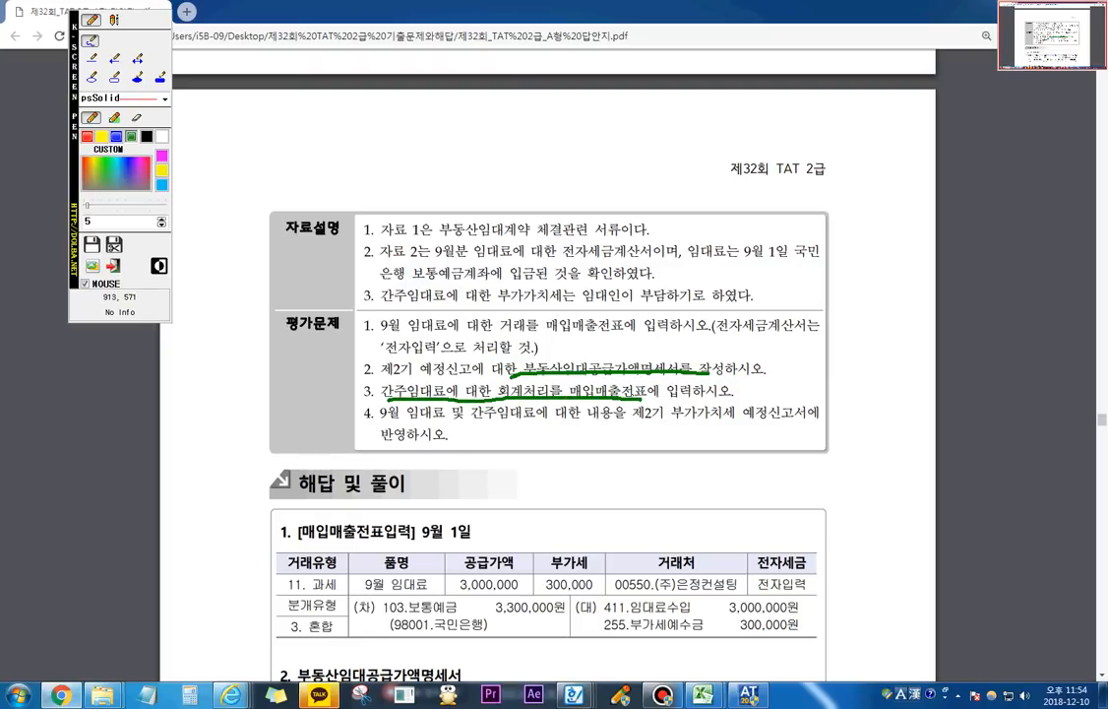
click(113, 264)
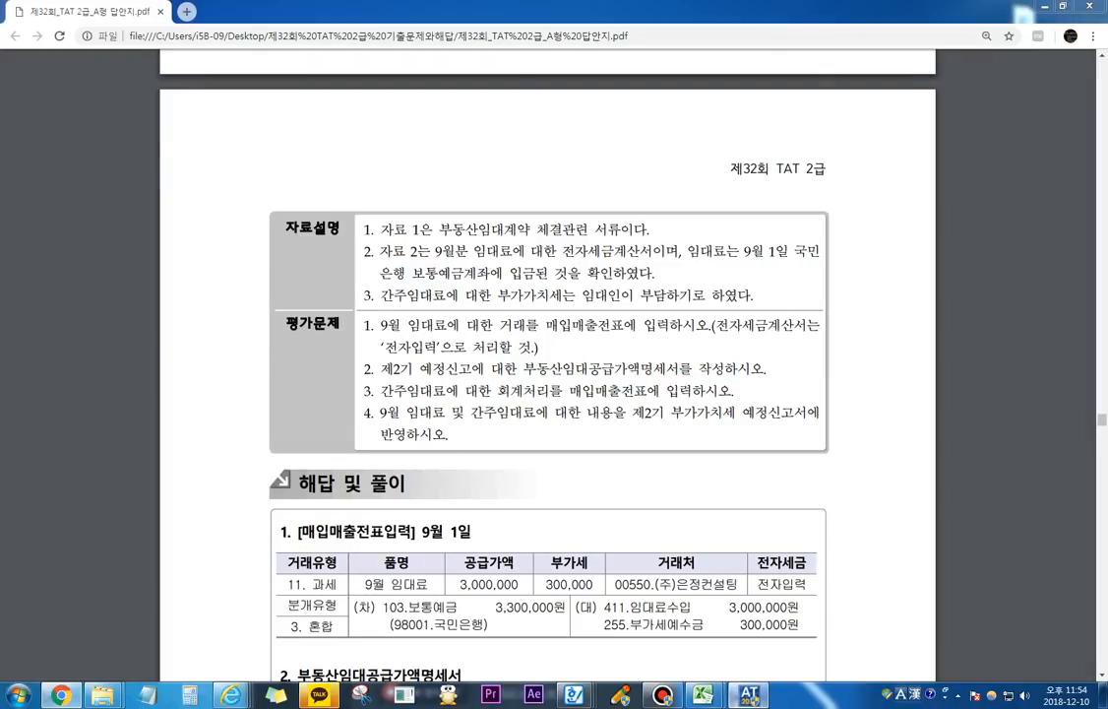
Step: Switch to the accounting program and start a 매입매출전표 for 9월 30일 with 유형 14.건별 and 품명 간주임대료
key(alt+Tab)
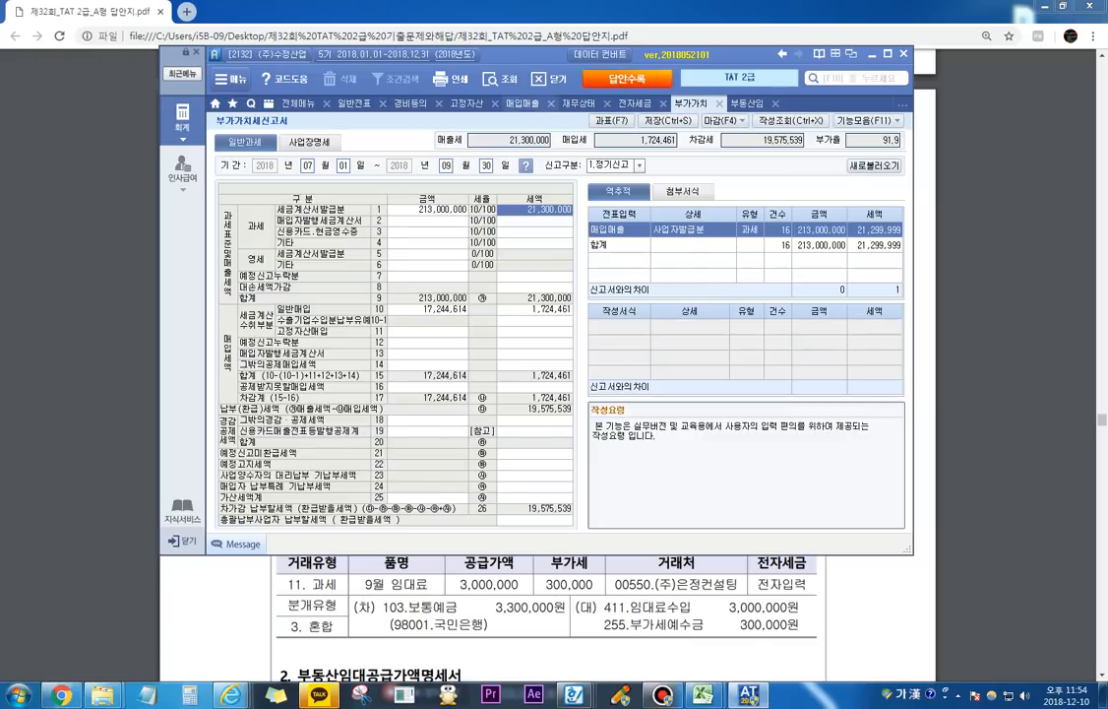
click(523, 104)
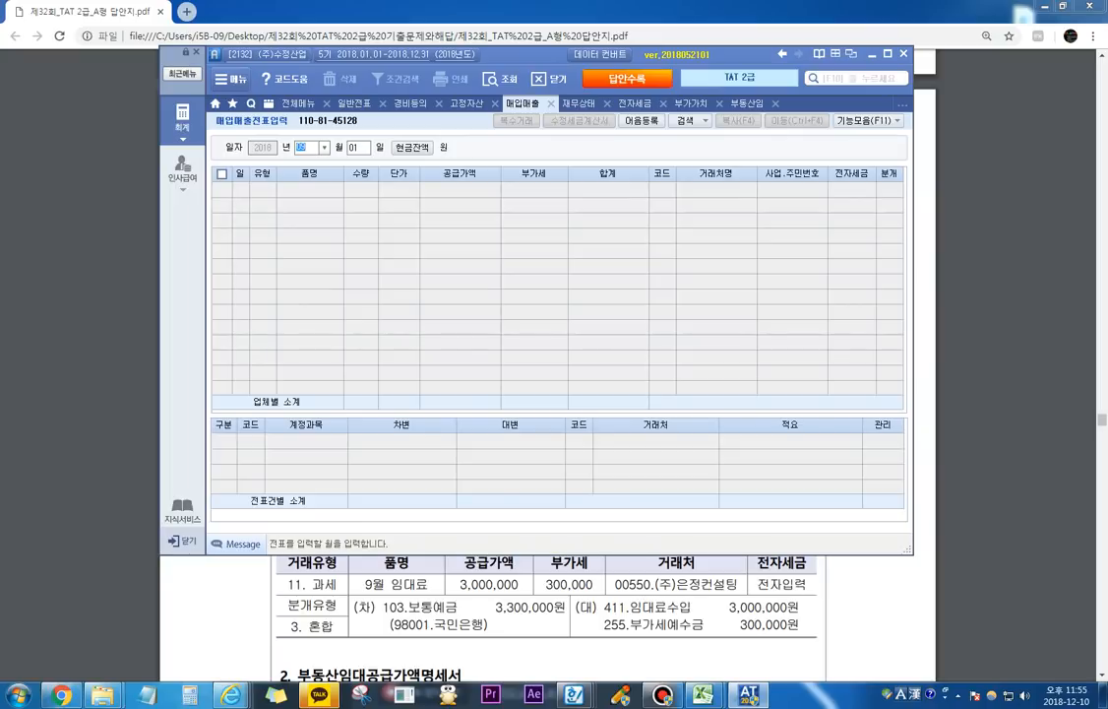
text(09)
key(Return)
text(30)
key(Return)
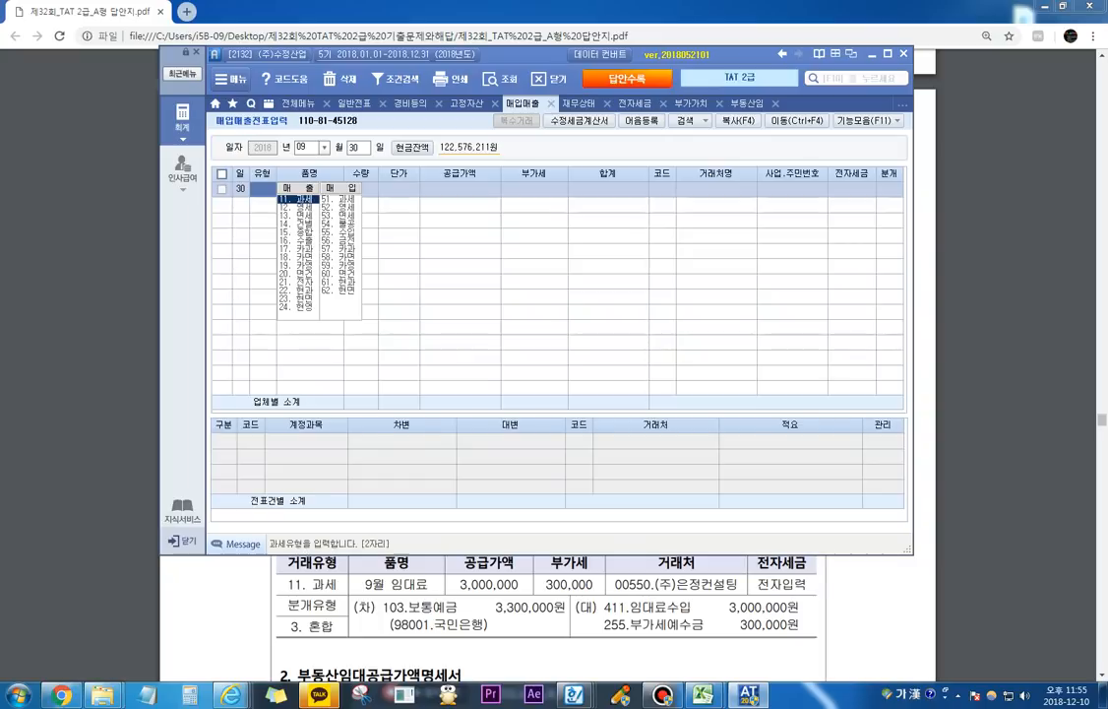
text(14)
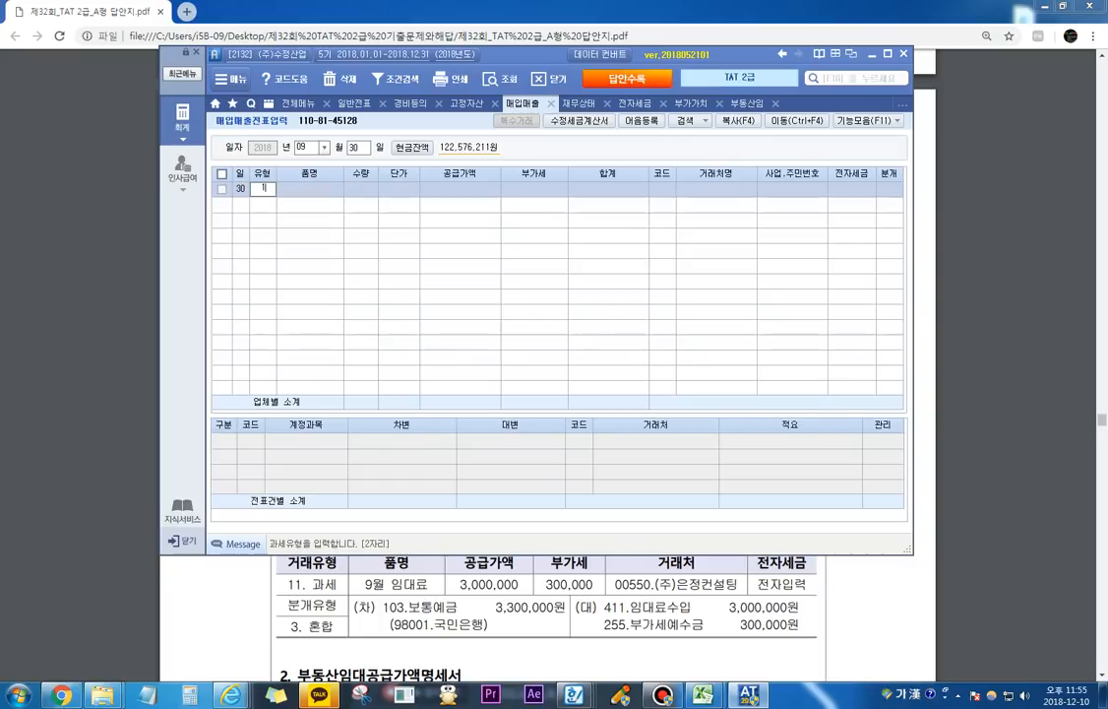
key(Return)
text(간주임대료)
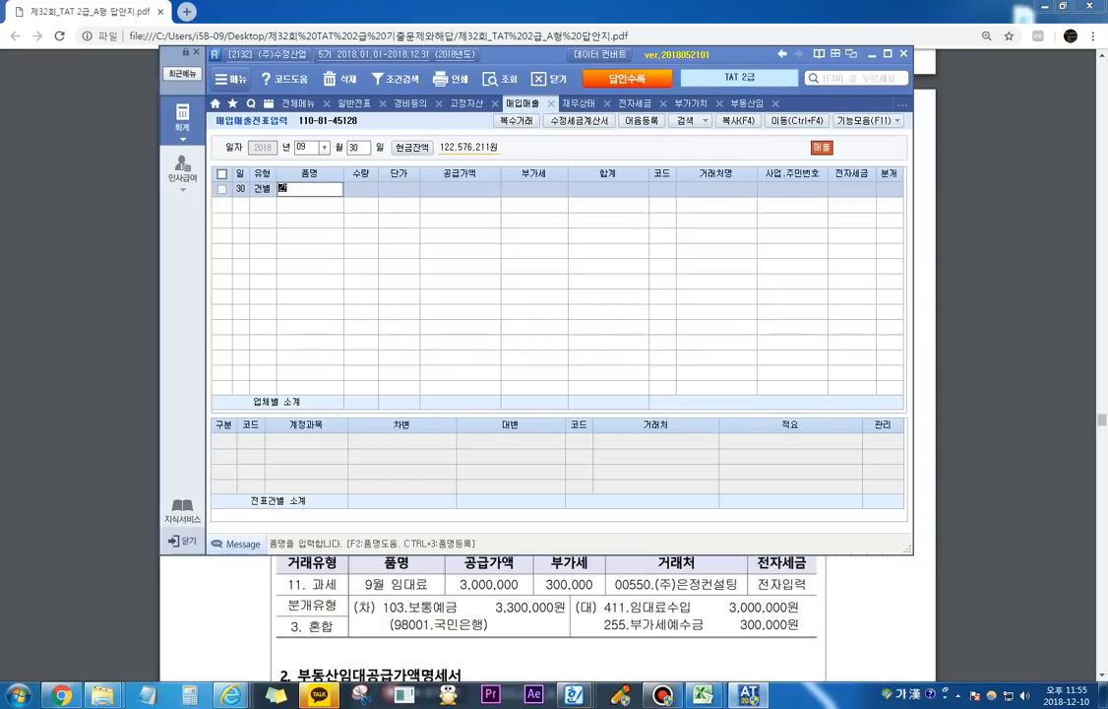
key(Return)
key(Return)
key(Return)
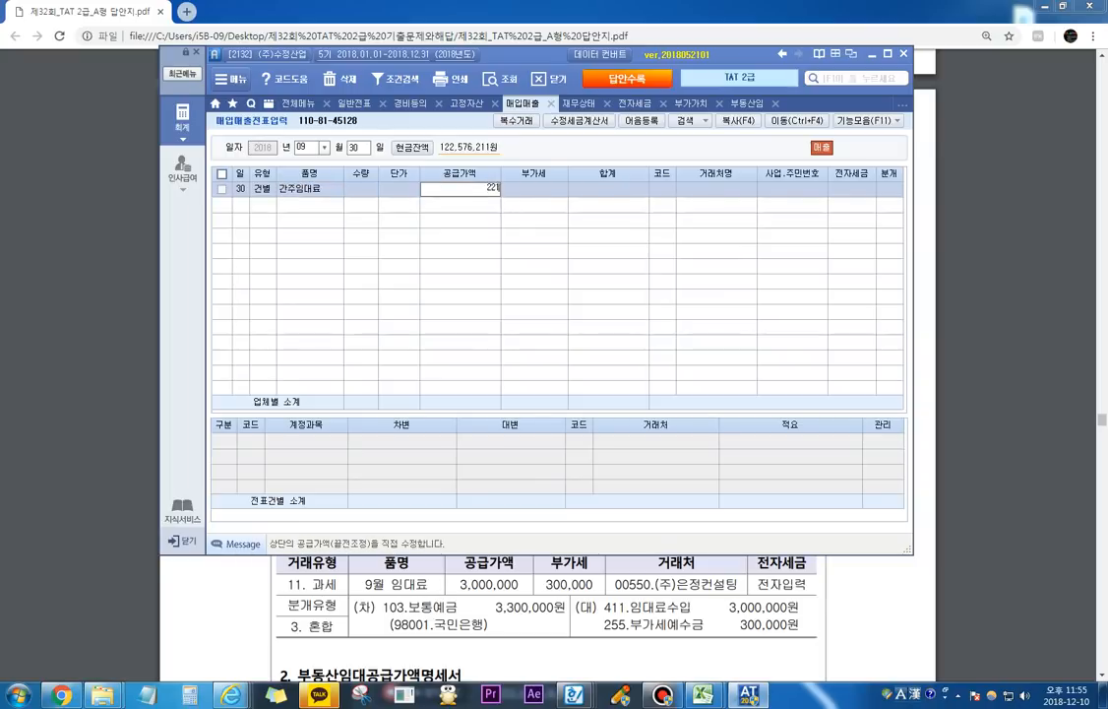
Step: Set the 간주임대료 slip's 공급가액 to 221,917 and its 부가세 to 22,191
text(221917)
key(Return)
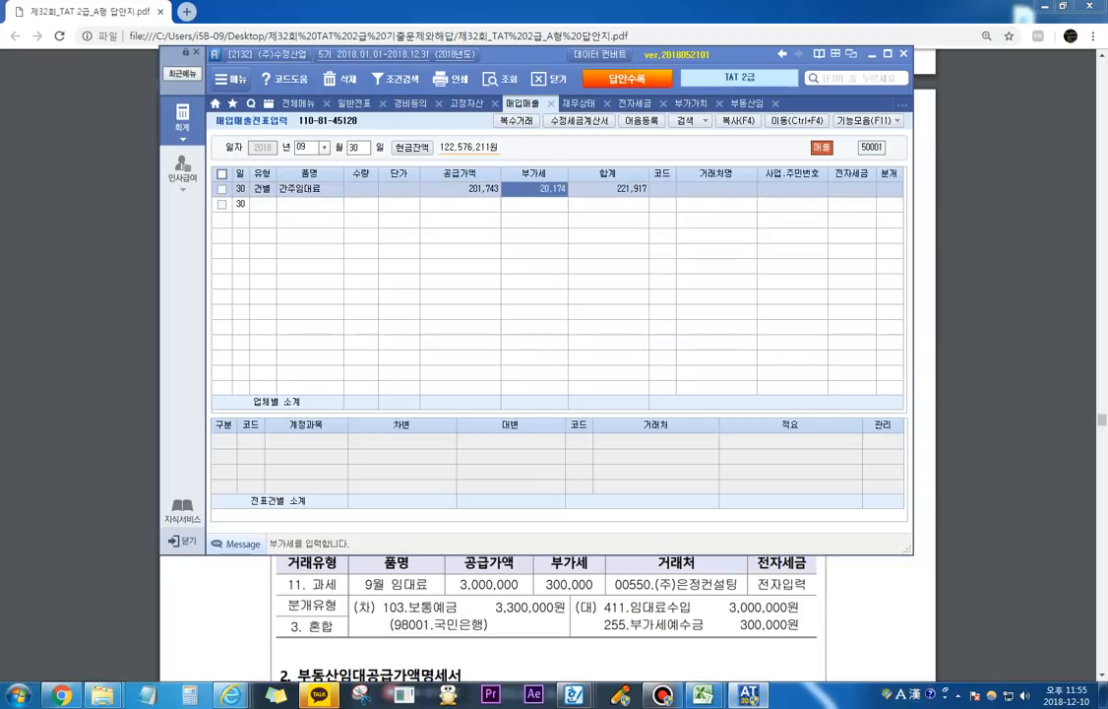
key(Left)
text(221,917)
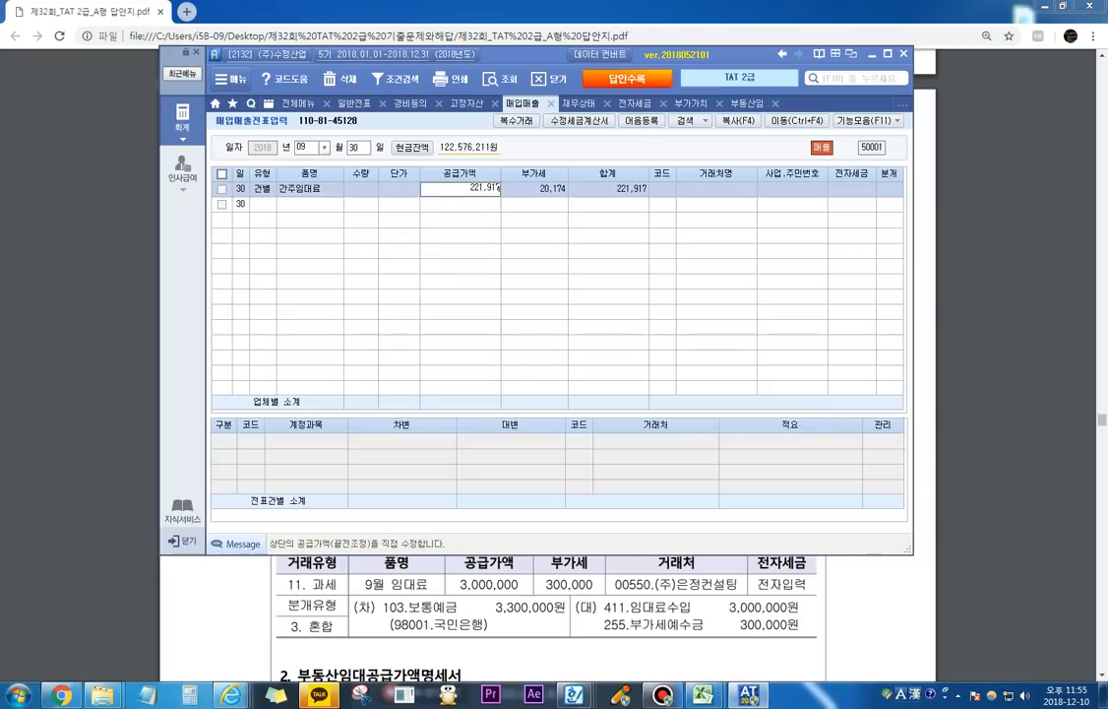
key(Return)
text(2219)
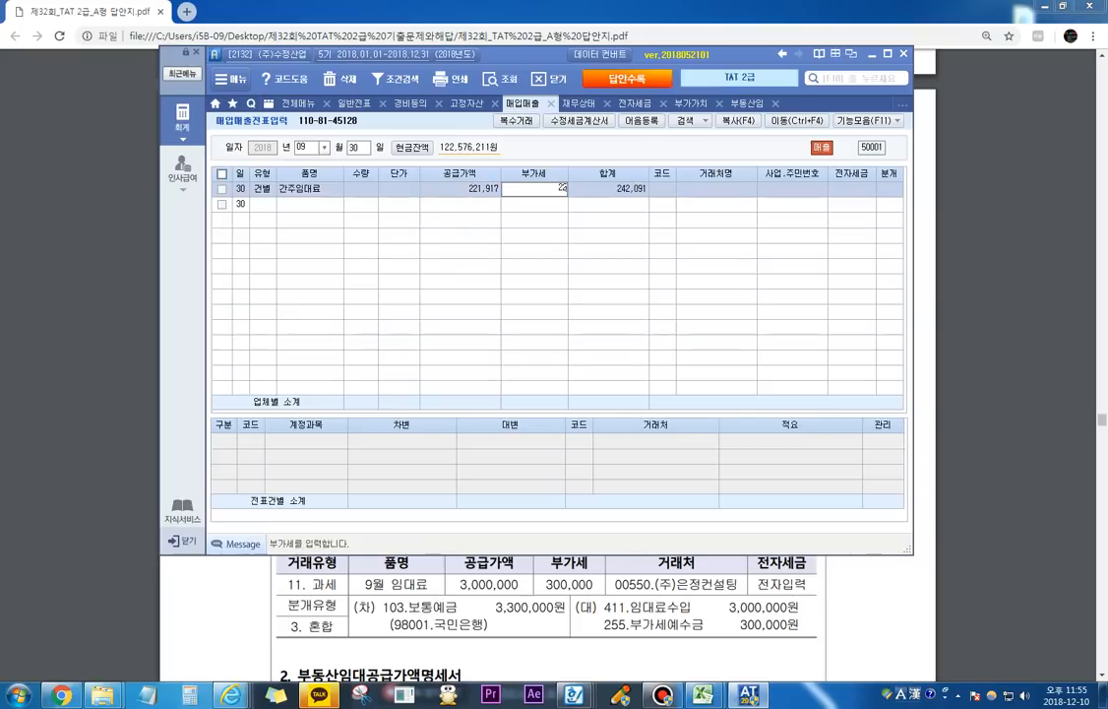
key(Return)
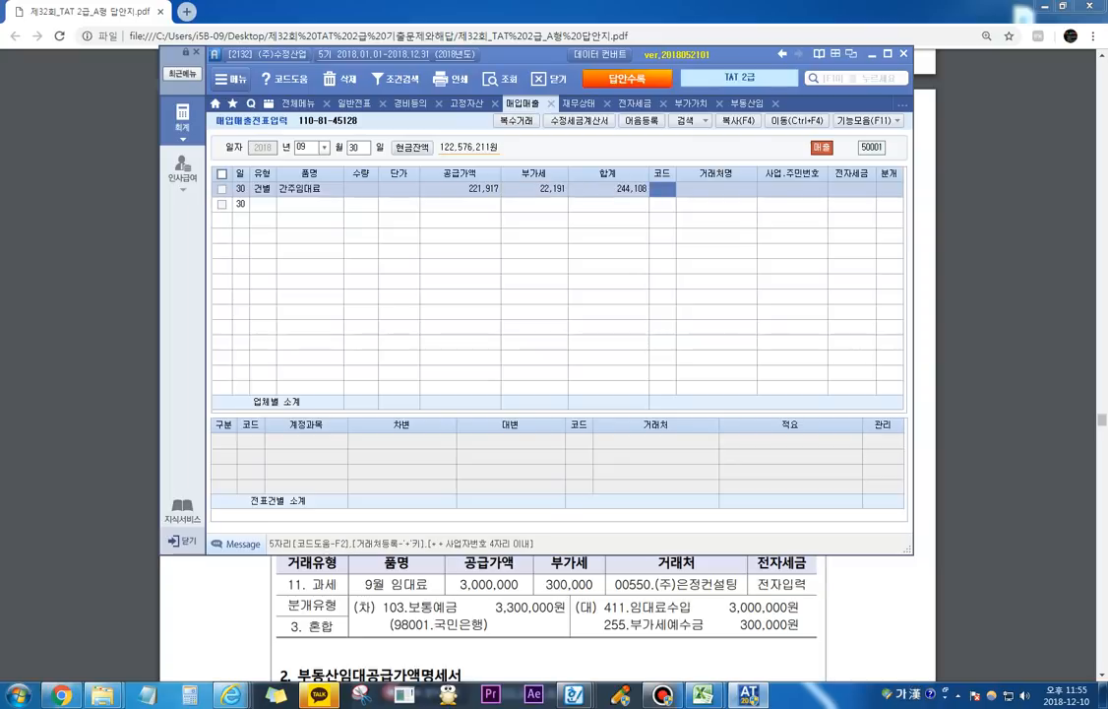
Step: Leave the slip's 거래처 and 전자세금 blank and set its 분개 to 3.혼합
key(Return)
key(Return)
key(Return)
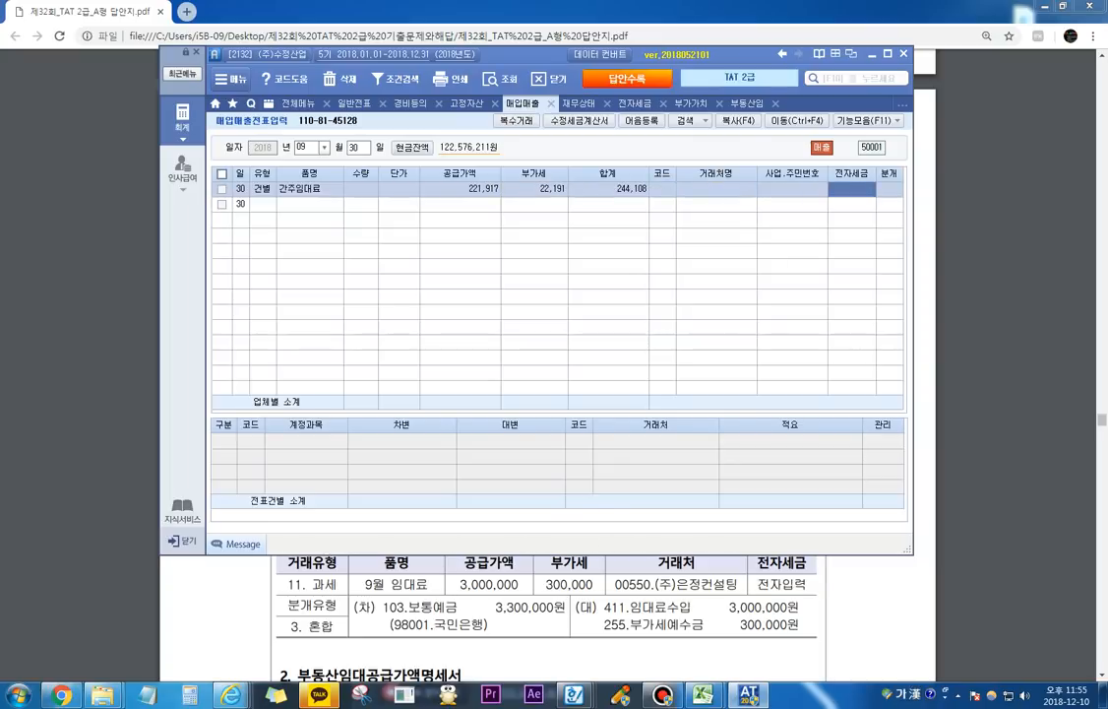
key(Return)
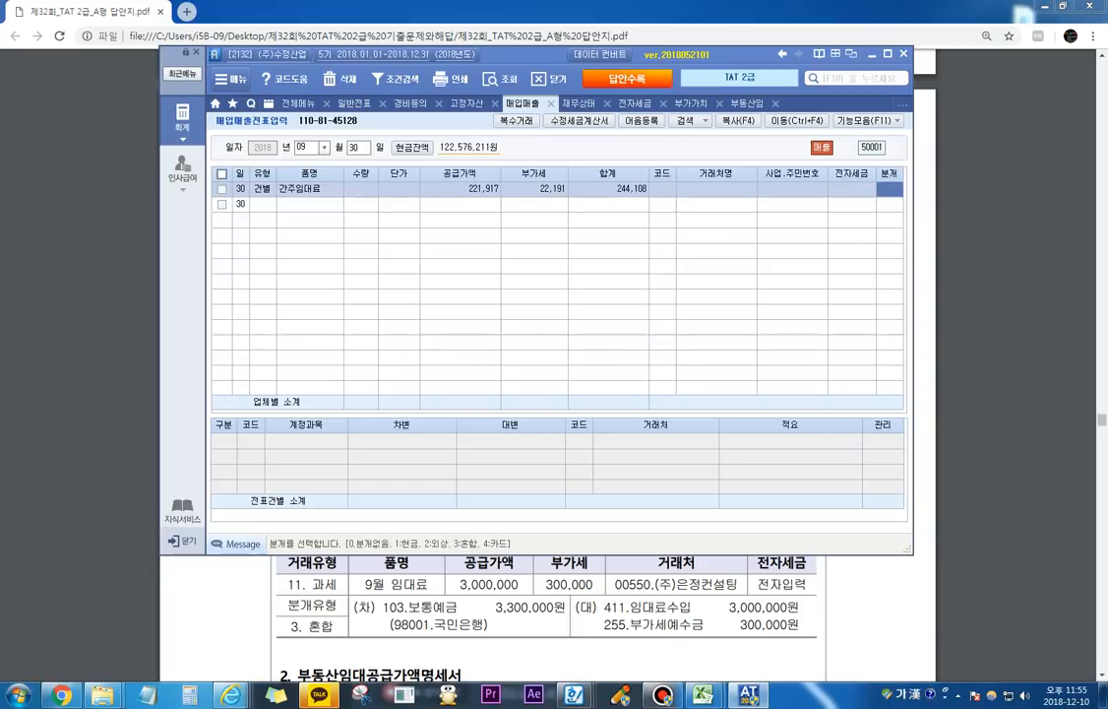
text(3)
key(Return)
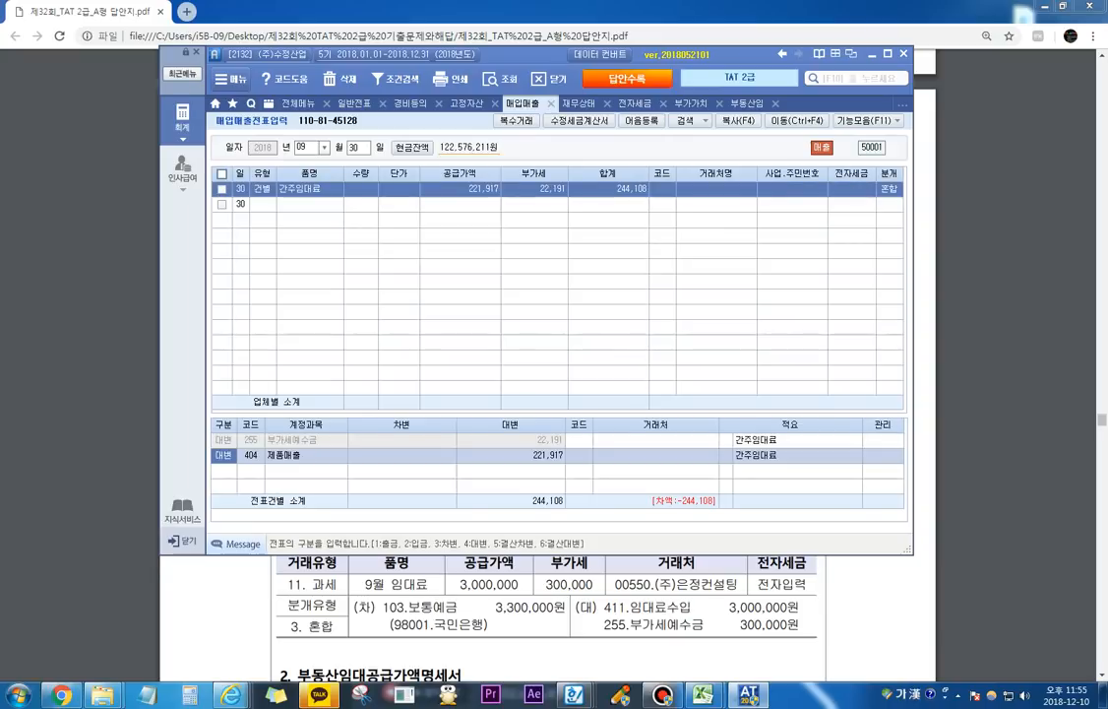
Step: Change the 제품매출 journal line to 차변 and circle the 부가세예수금 amount with the screen pen
text(3)
key(Return)
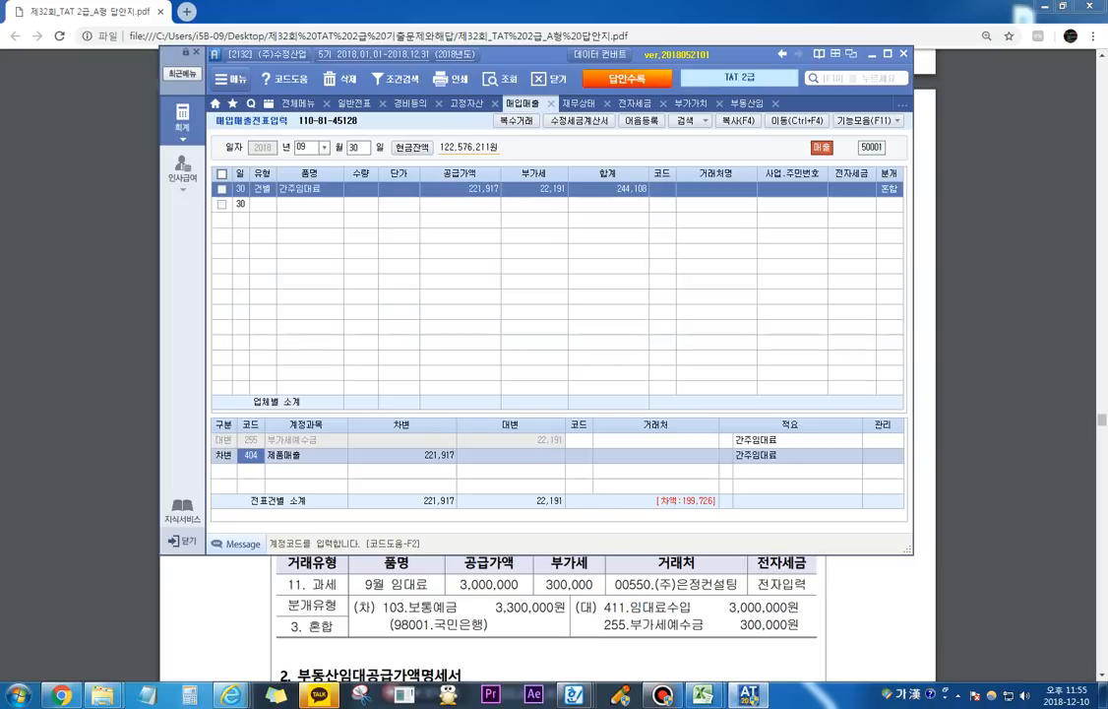
key(ctrl+1)
mouse_move(529, 438)
mouse_down()
mouse_move(555, 420)
mouse_move(529, 440)
mouse_up()
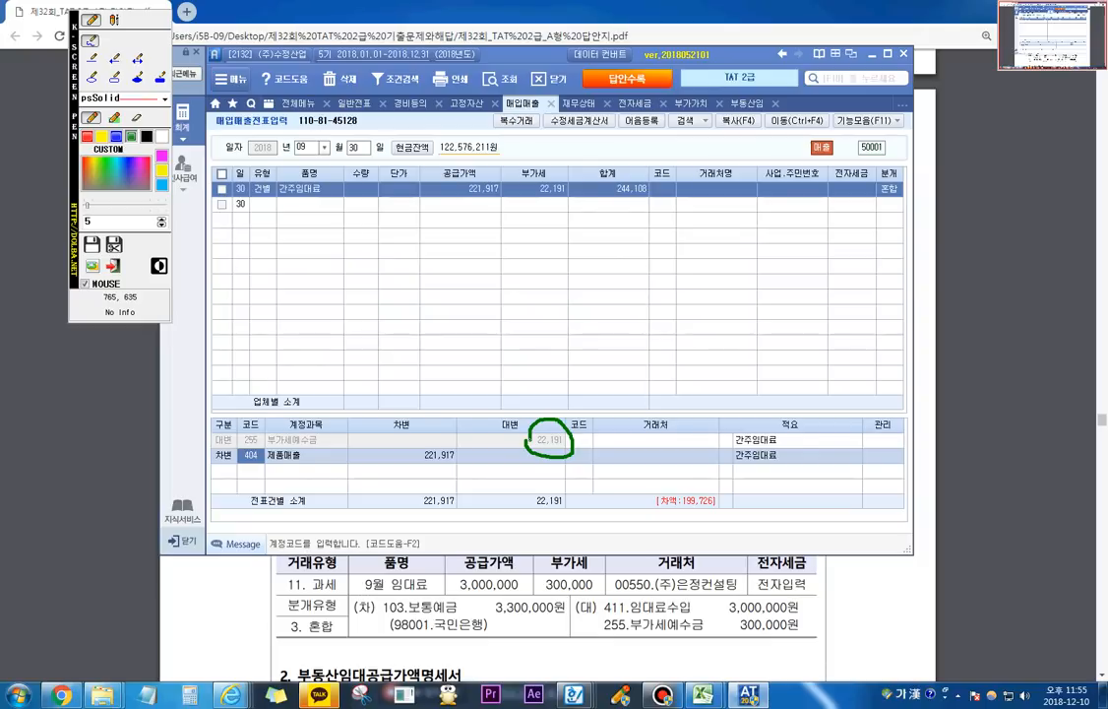
key(Escape)
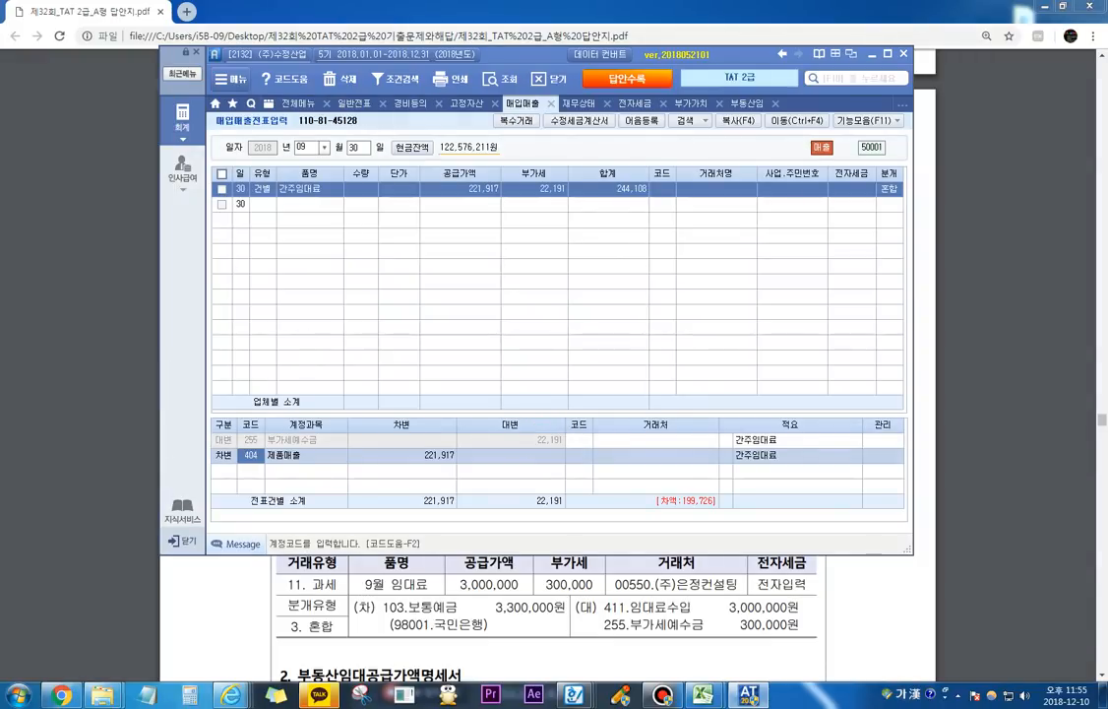
Step: Replace the debit line's account with 817 세금과공과금 and set its amount to 22,191
text(세금)
key(Return)
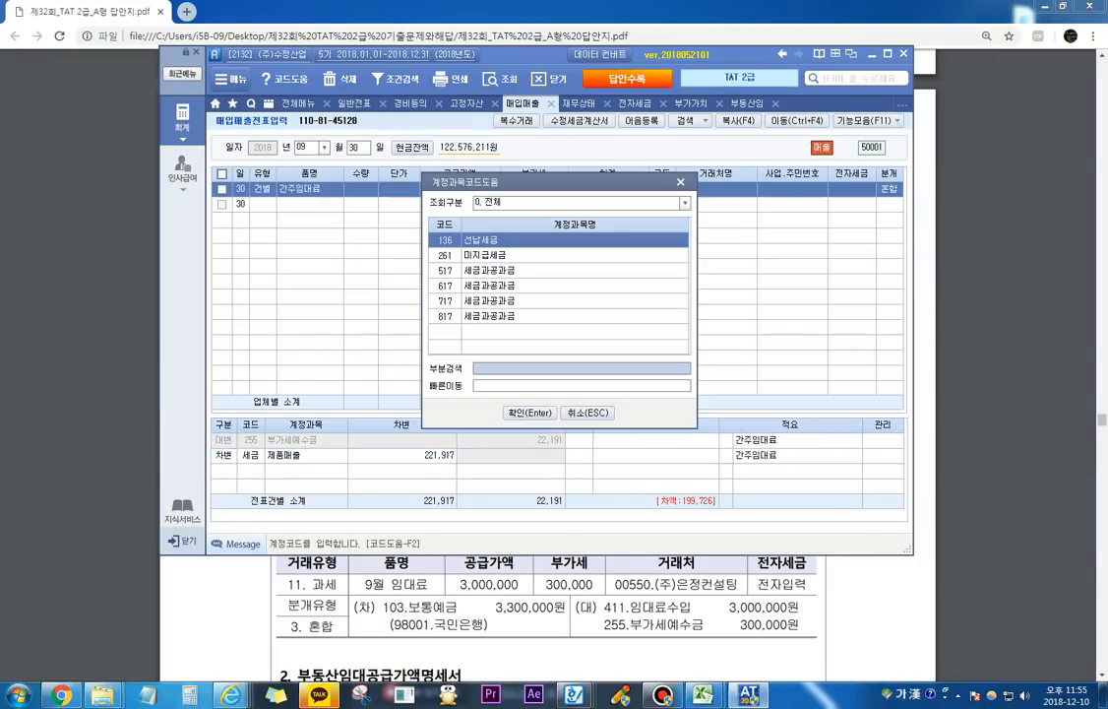
key(Down)
key(Down)
key(Down)
key(Down)
key(Down)
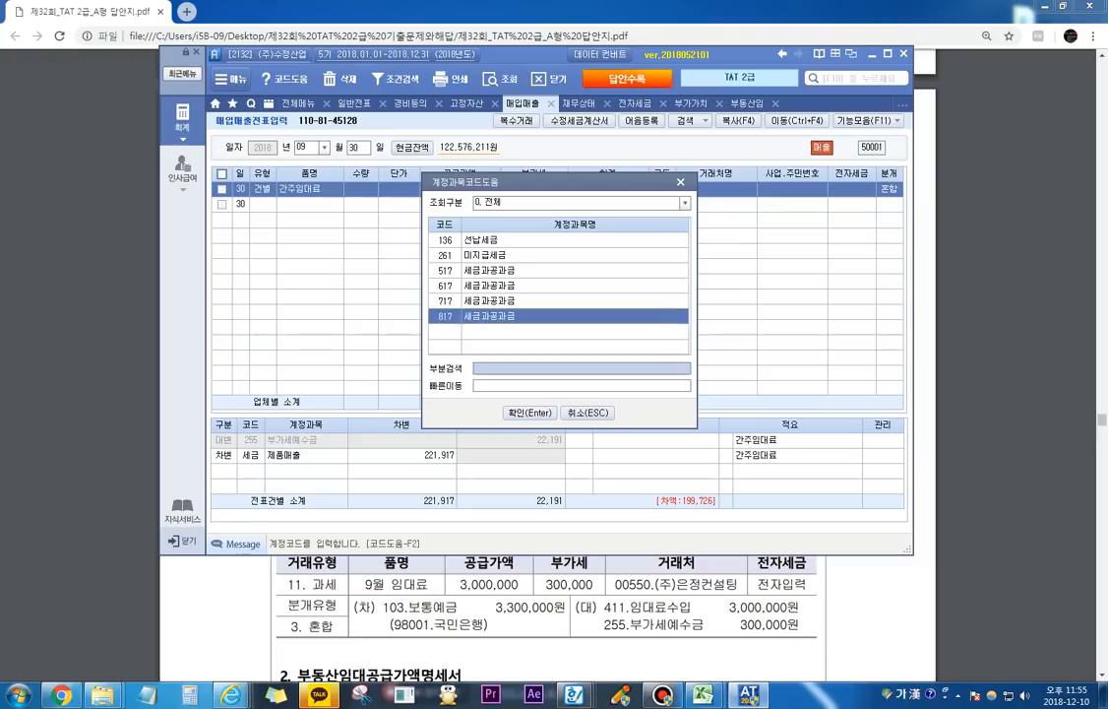
key(Return)
text(22191)
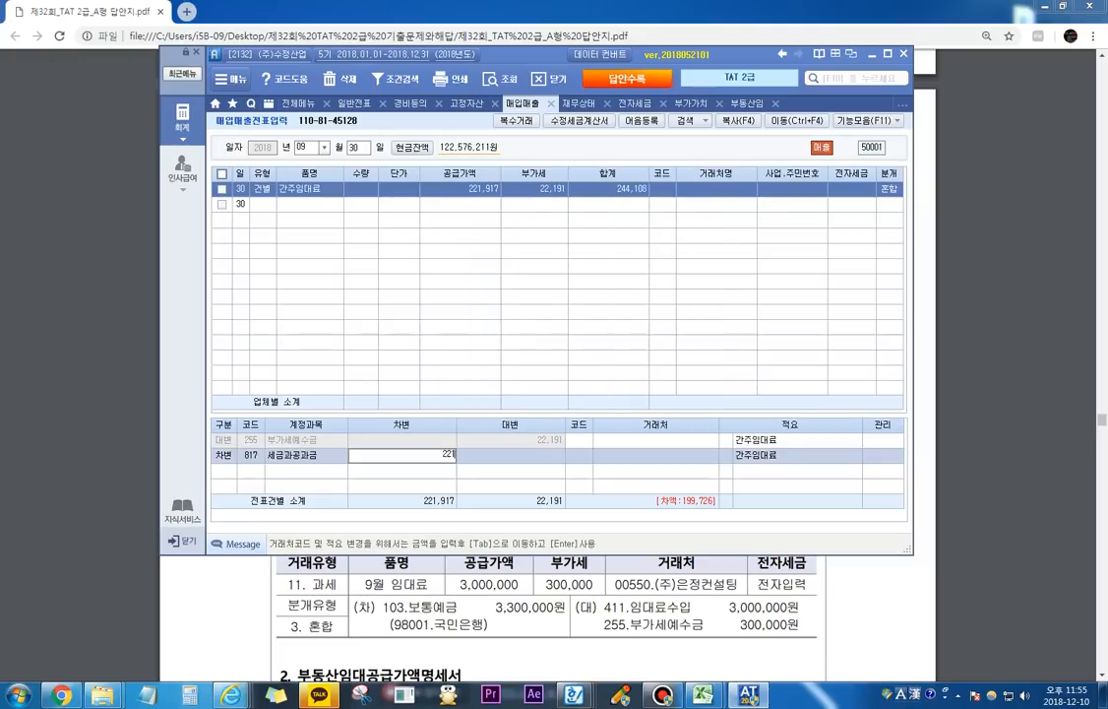
key(Return)
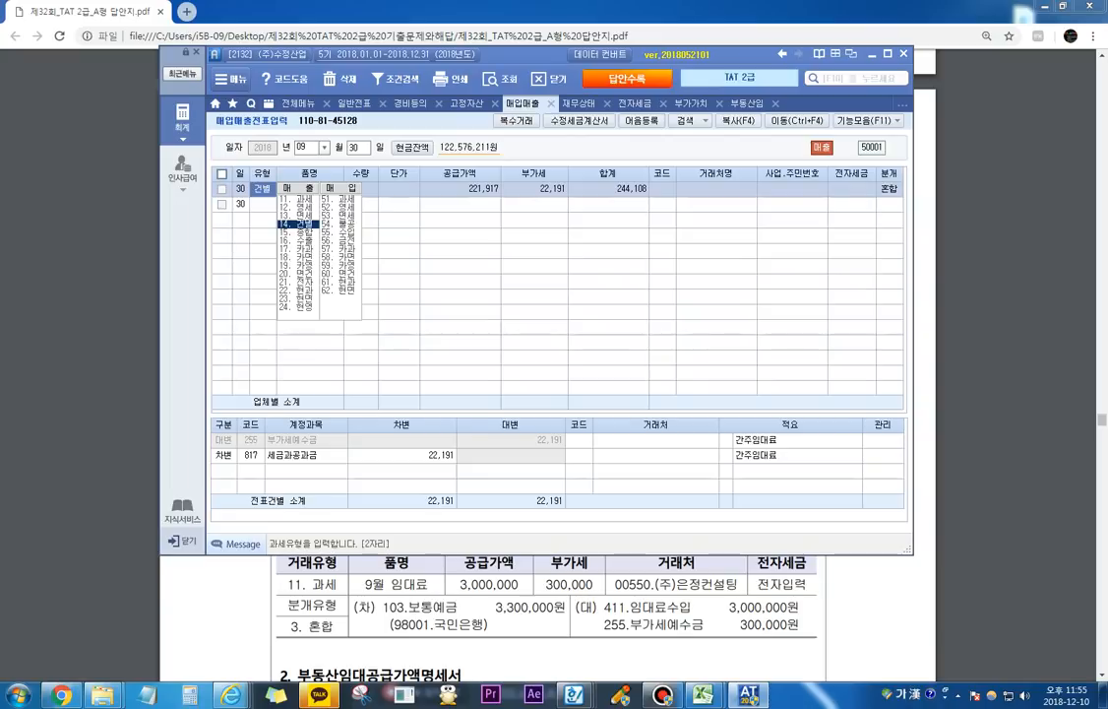
Step: Switch to the exam PDF and mark 평가문제 3 and 4 of the rental question with the screen pen
drag(692, 625, 703, 625)
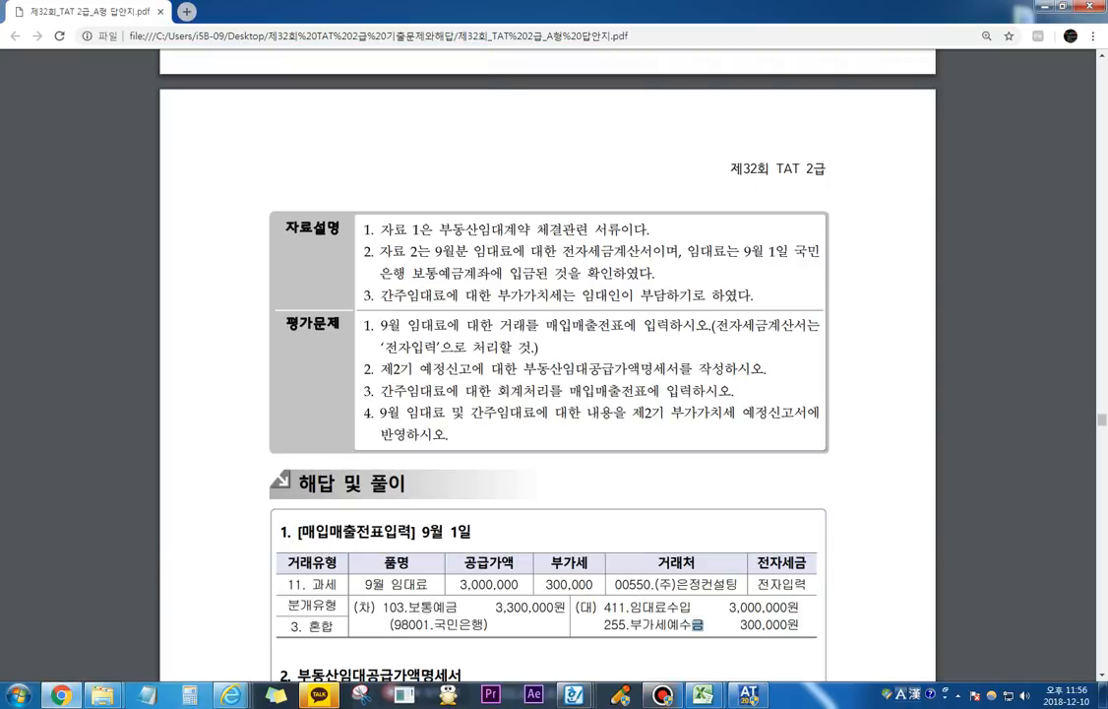
drag(408, 397, 552, 399)
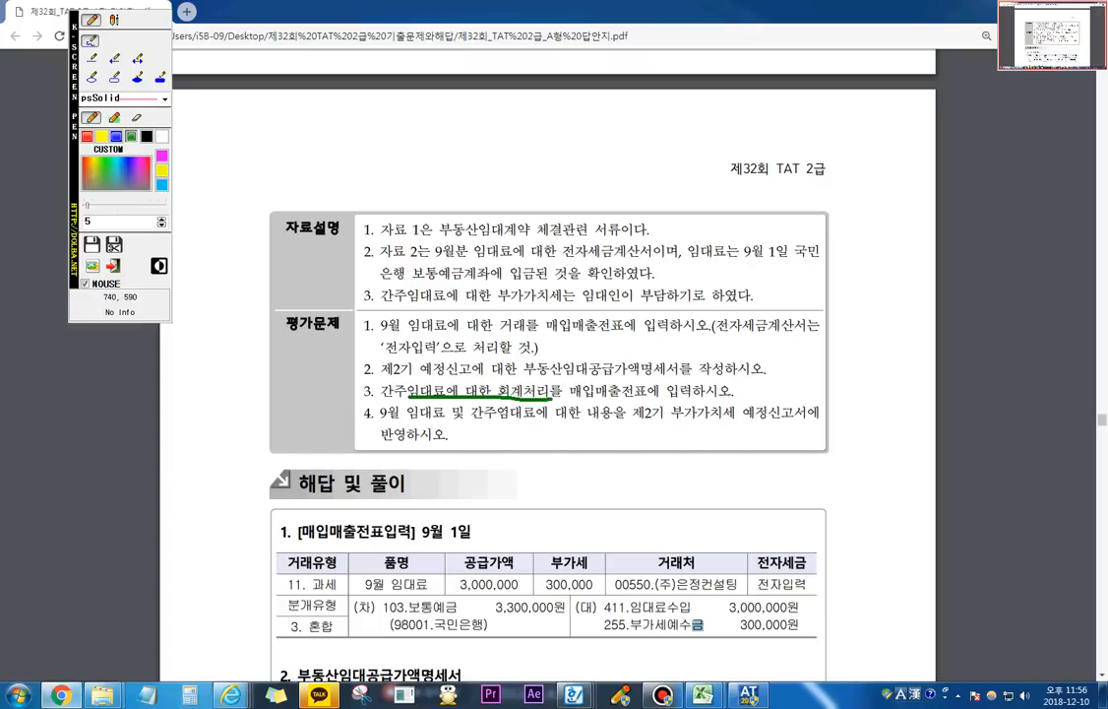
mouse_move(389, 421)
mouse_down()
mouse_move(380, 411)
mouse_move(413, 395)
mouse_move(482, 393)
mouse_move(749, 392)
mouse_move(817, 410)
mouse_move(730, 433)
mouse_move(369, 434)
mouse_up()
key(Escape)
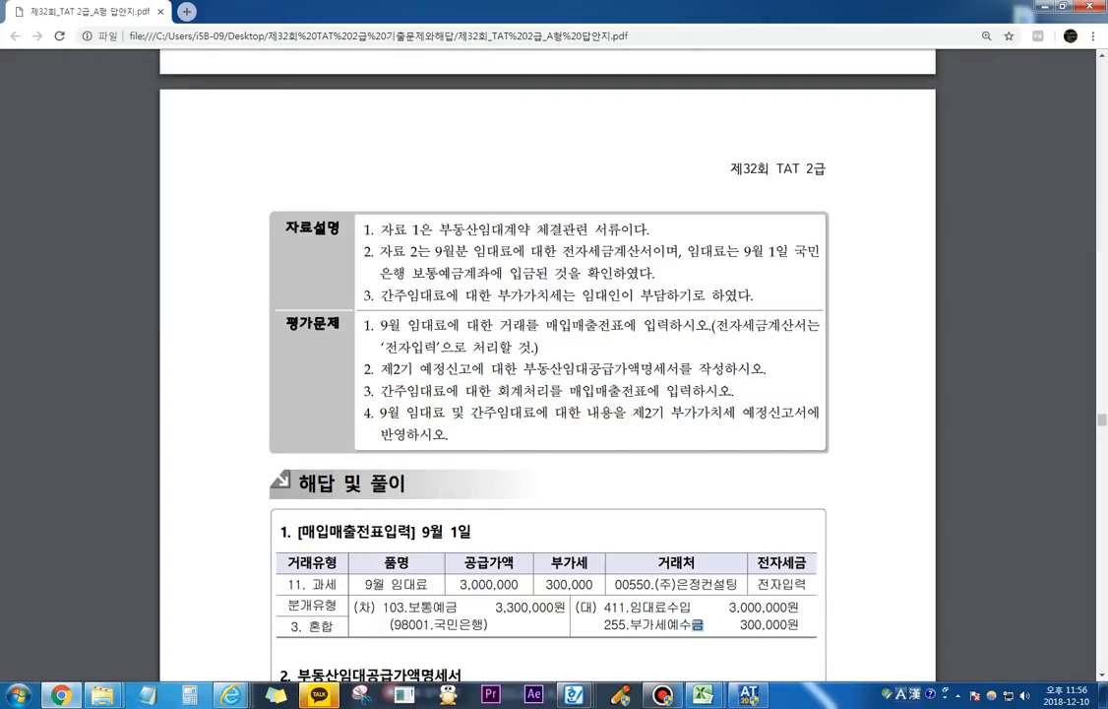
Step: Switch to the accounting program and re-query the 07월 01일–09월 30일 부가가치세신고서 to reflect the 간주임대료 slip in the 과세 기타 line
click(749, 695)
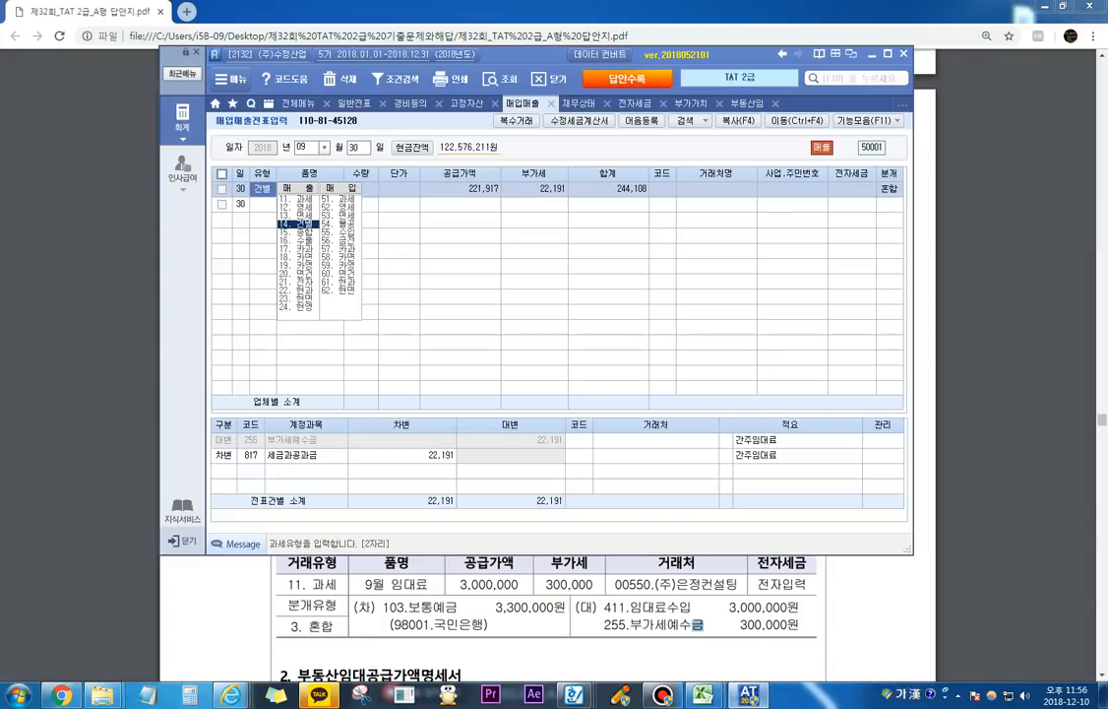
click(691, 104)
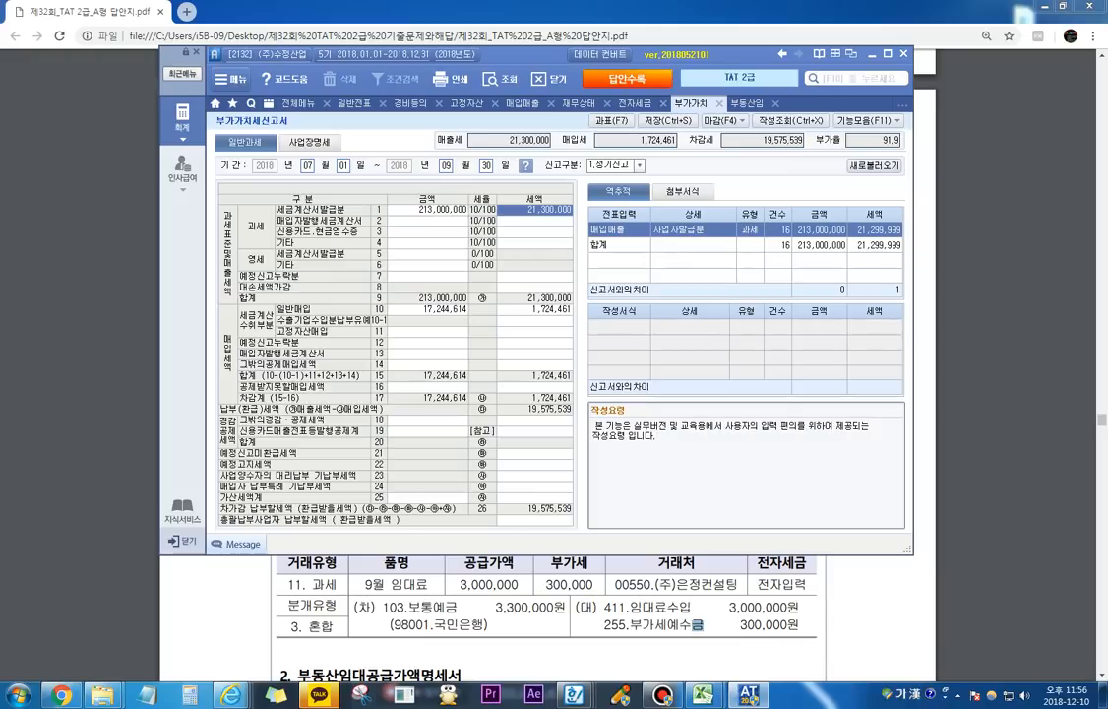
click(429, 210)
click(428, 243)
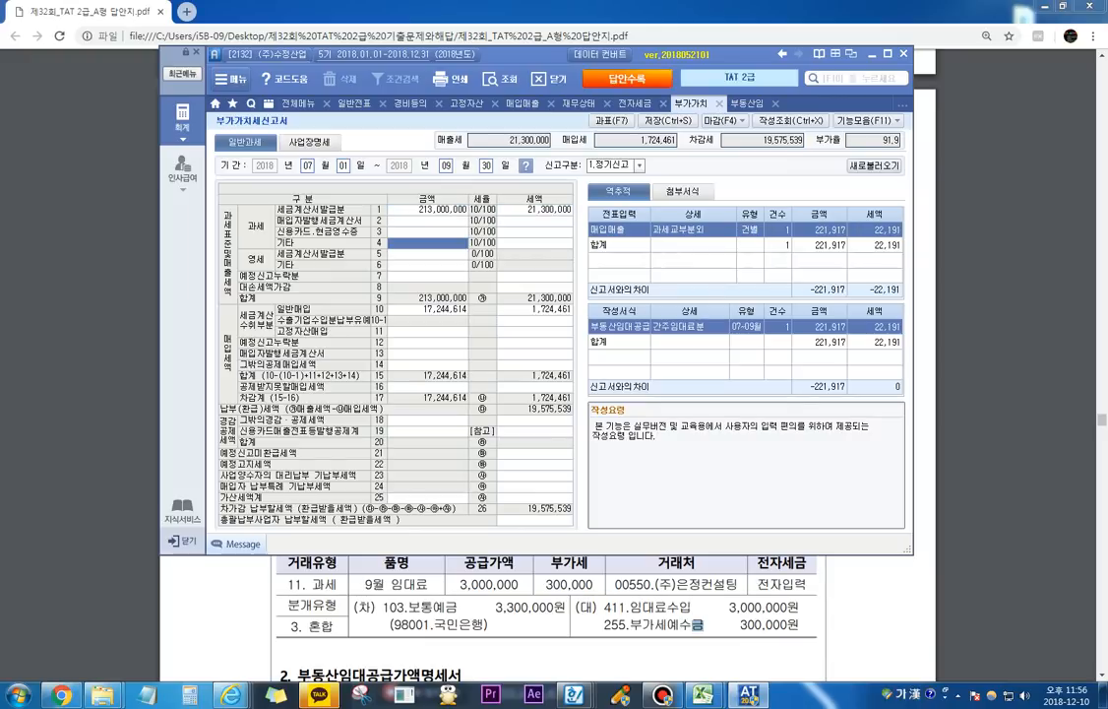
click(500, 78)
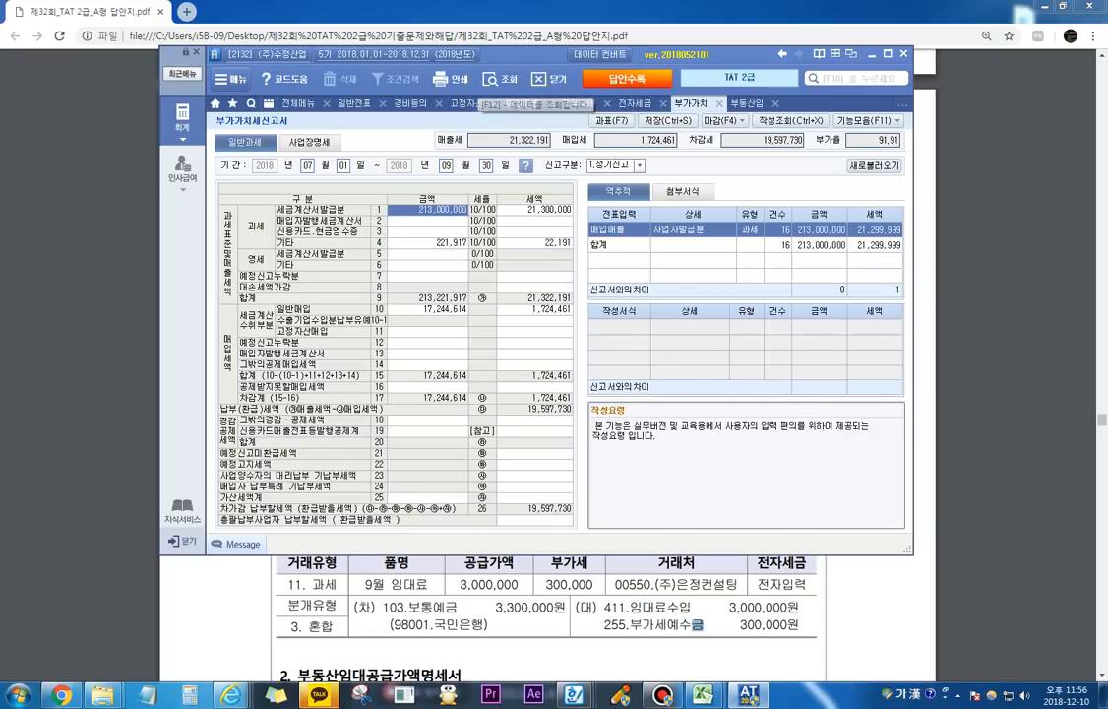
click(467, 244)
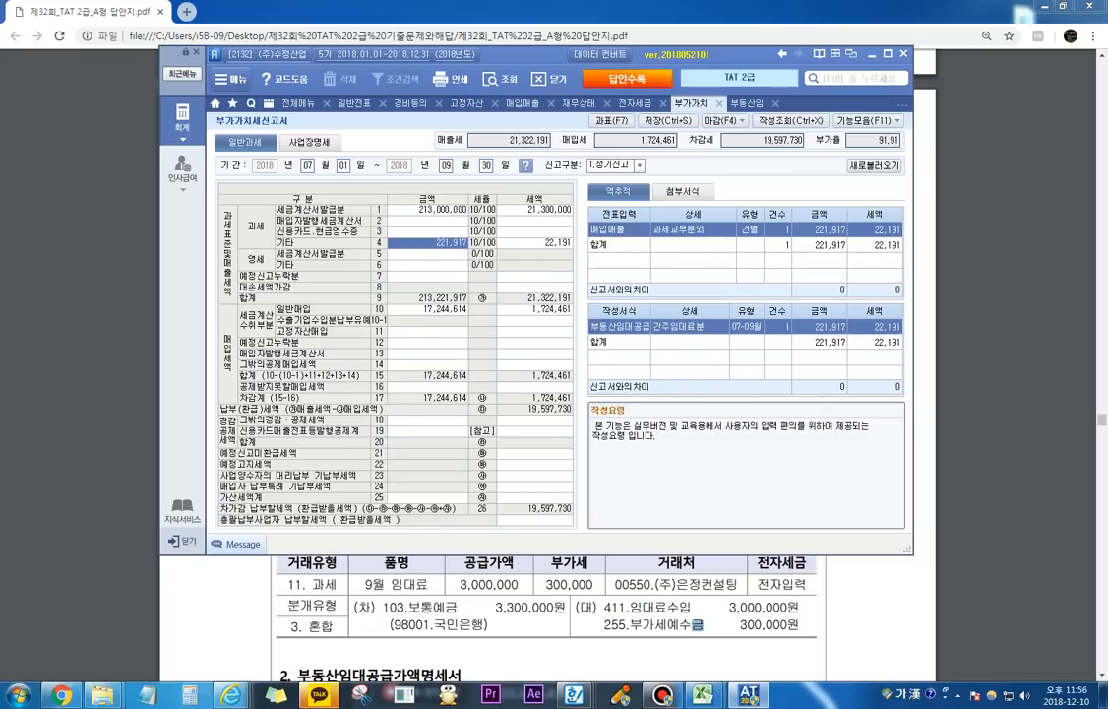
Step: Return to the exam PDF's question 4 and mark its title, 기계장치 and the 전자세금계산서 heading of 자료 1 with the screen pen
click(689, 615)
scroll(690, 616, down, 17)
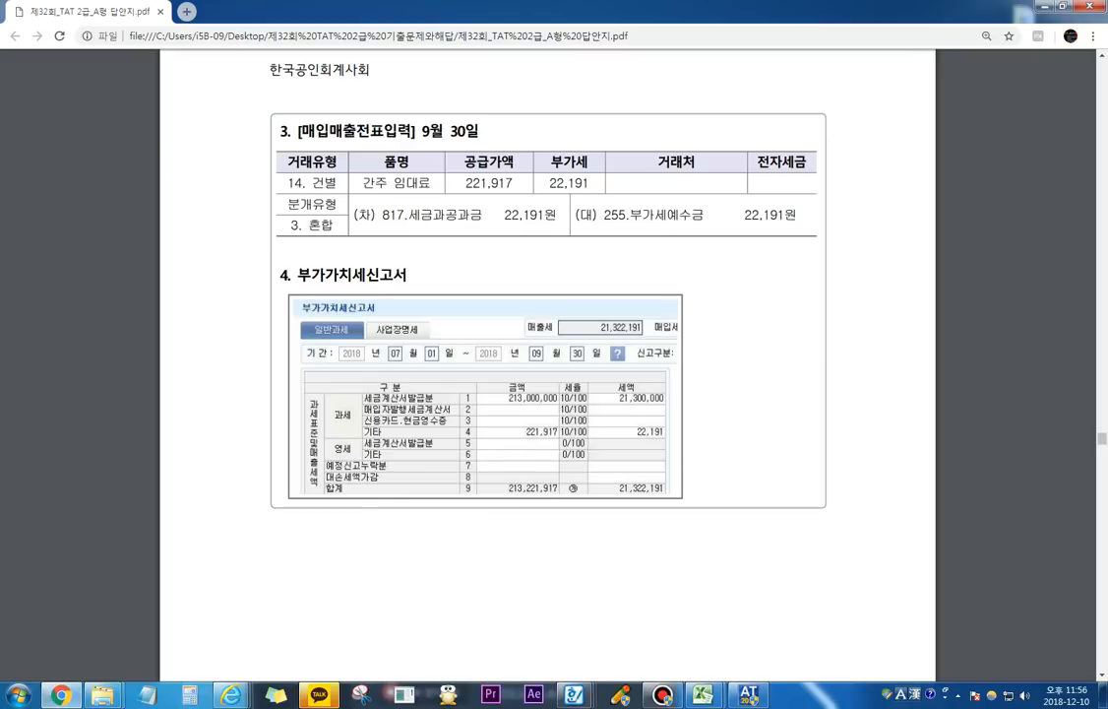
scroll(548, 364, down, 12)
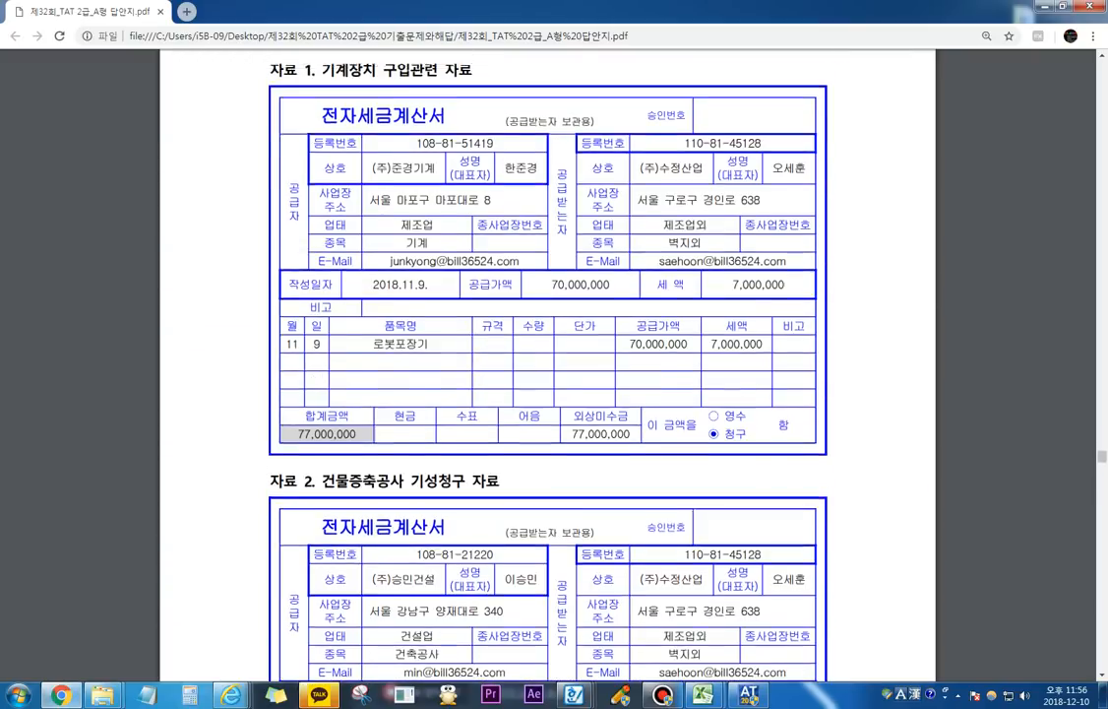
scroll(548, 364, up, 1)
key(F9)
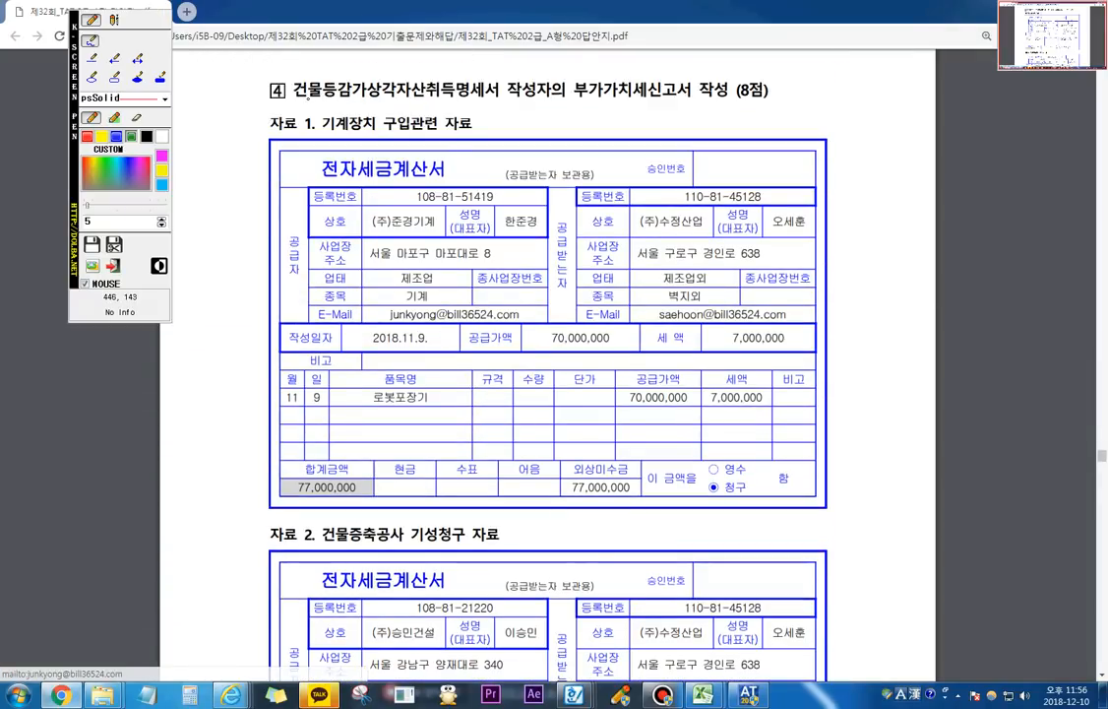
drag(307, 98, 500, 98)
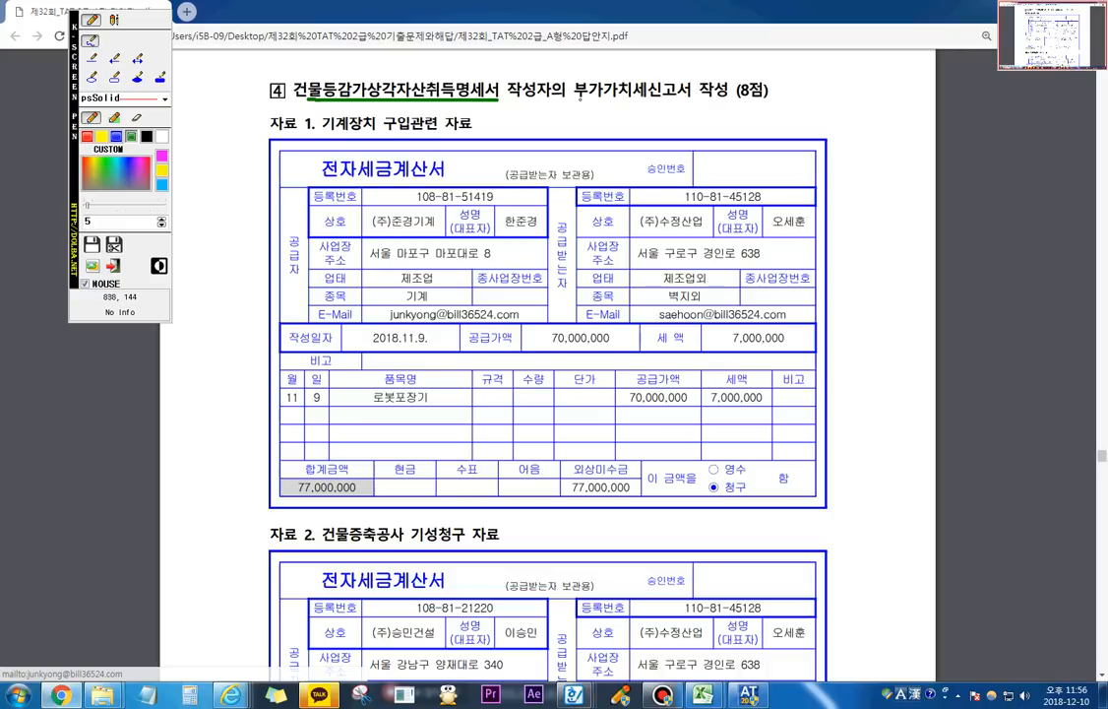
drag(580, 98, 705, 98)
mouse_move(364, 115)
mouse_down()
mouse_move(319, 119)
mouse_move(345, 139)
mouse_move(366, 116)
mouse_up()
drag(320, 183, 394, 184)
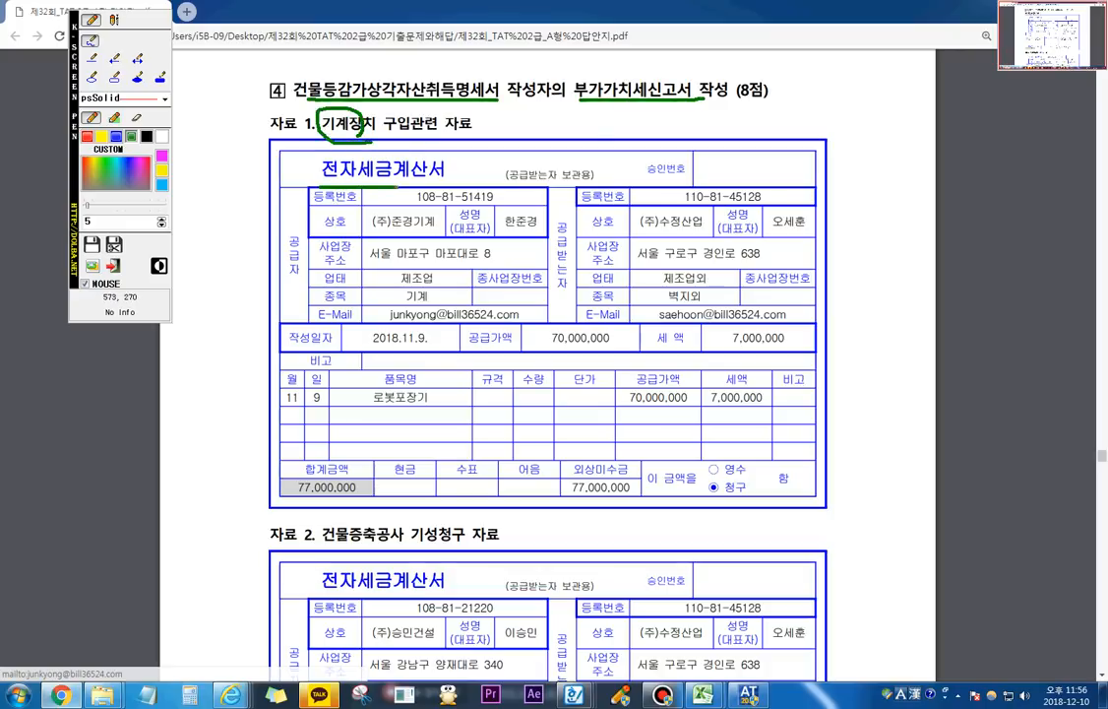
key(Escape)
Step: Mark the 건물증축공사 기성청구 heading of 자료 2 and its 건물증축공사 기성(1차) item with the screen pen
scroll(432, 316, down, 6)
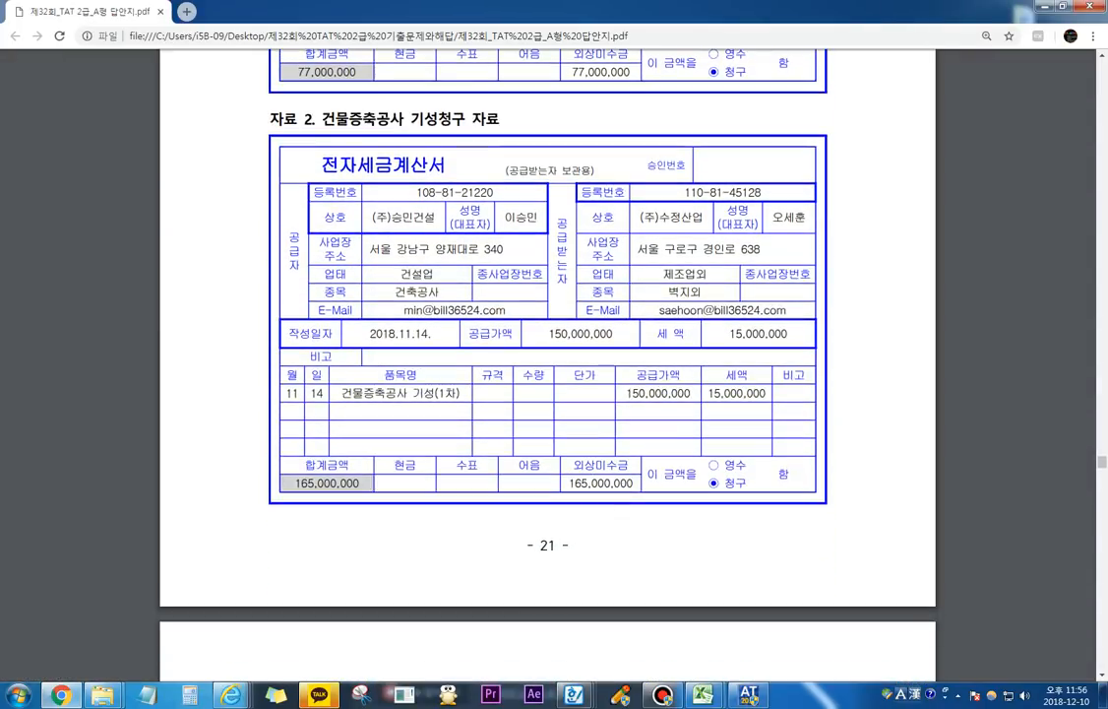
key(F12)
drag(330, 129, 498, 127)
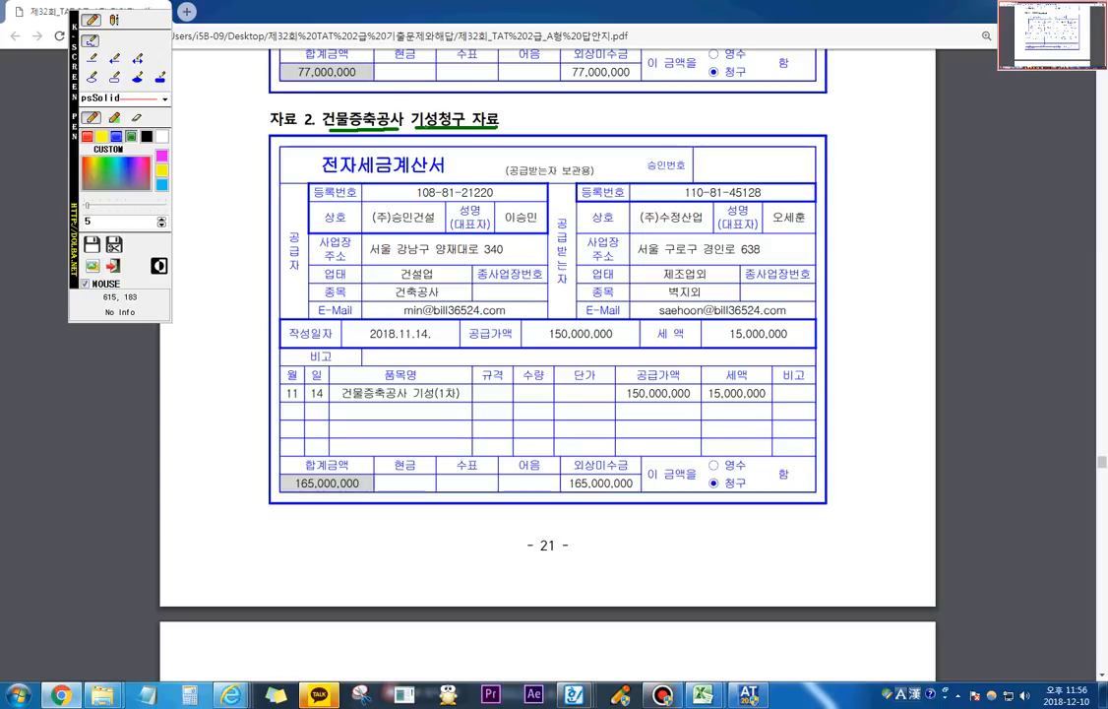
mouse_move(414, 128)
mouse_down()
mouse_move(410, 110)
mouse_move(433, 102)
mouse_move(438, 128)
mouse_up()
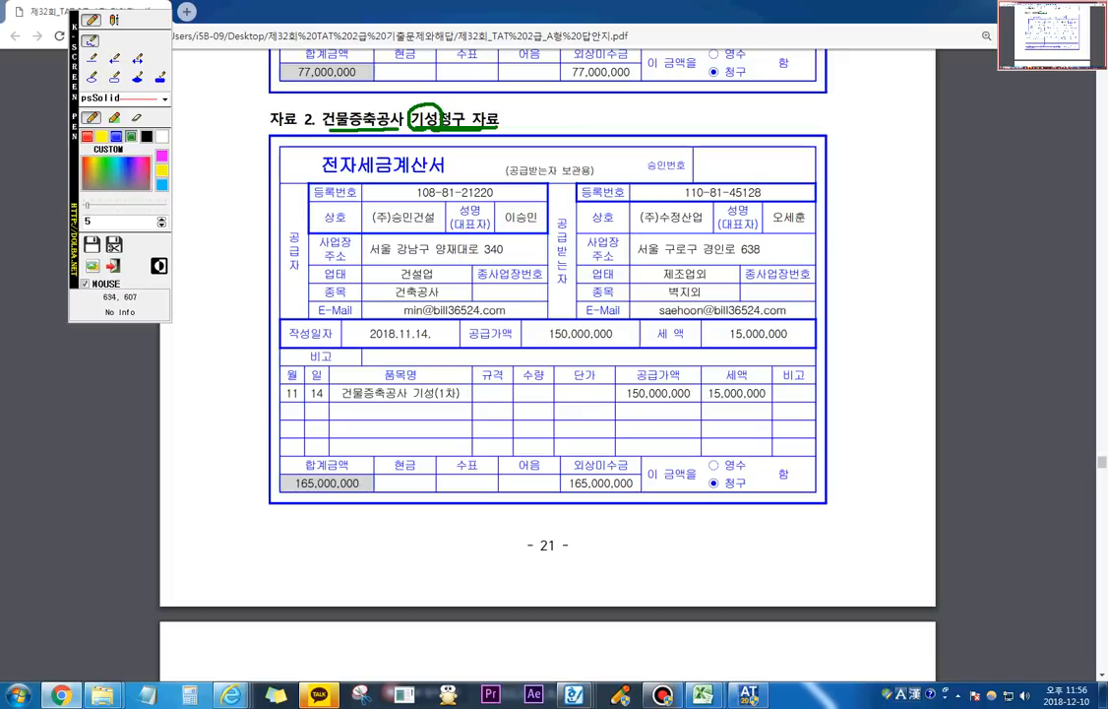
mouse_move(345, 401)
mouse_down()
mouse_move(456, 401)
mouse_move(451, 382)
mouse_move(424, 379)
mouse_move(416, 398)
mouse_up()
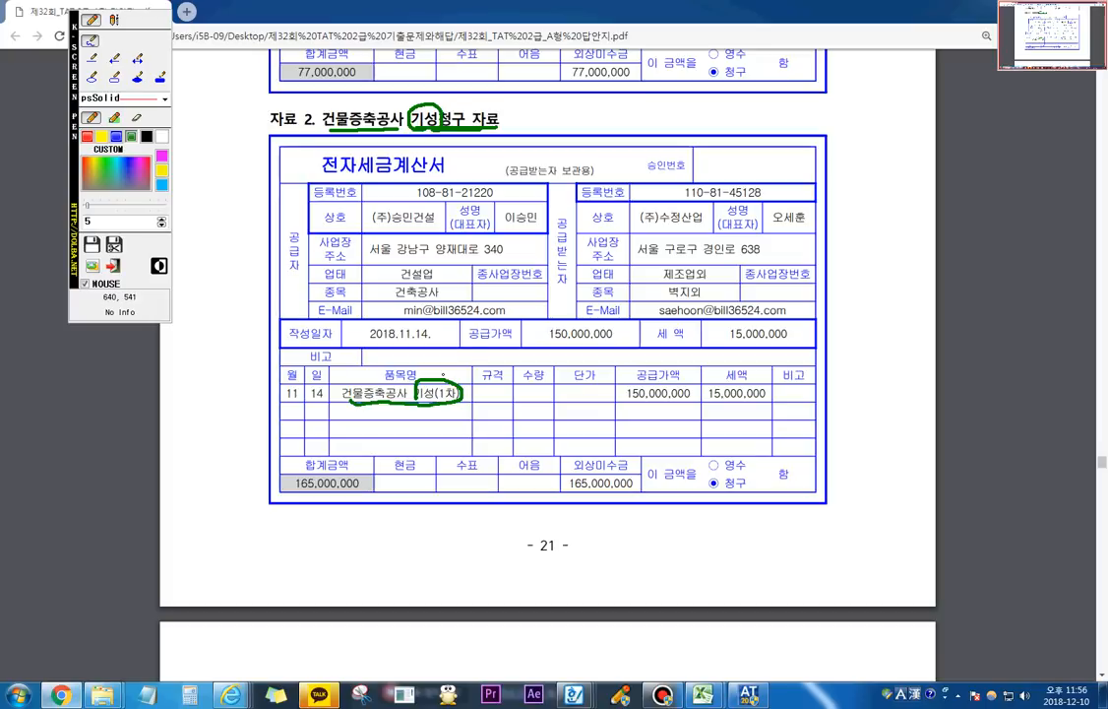
Step: Clear the pen marks and mark the item lines of the 자료 1 (로봇포장기) and 자료 2 invoices with the screen pen
key(Escape)
scroll(547, 365, up, 4)
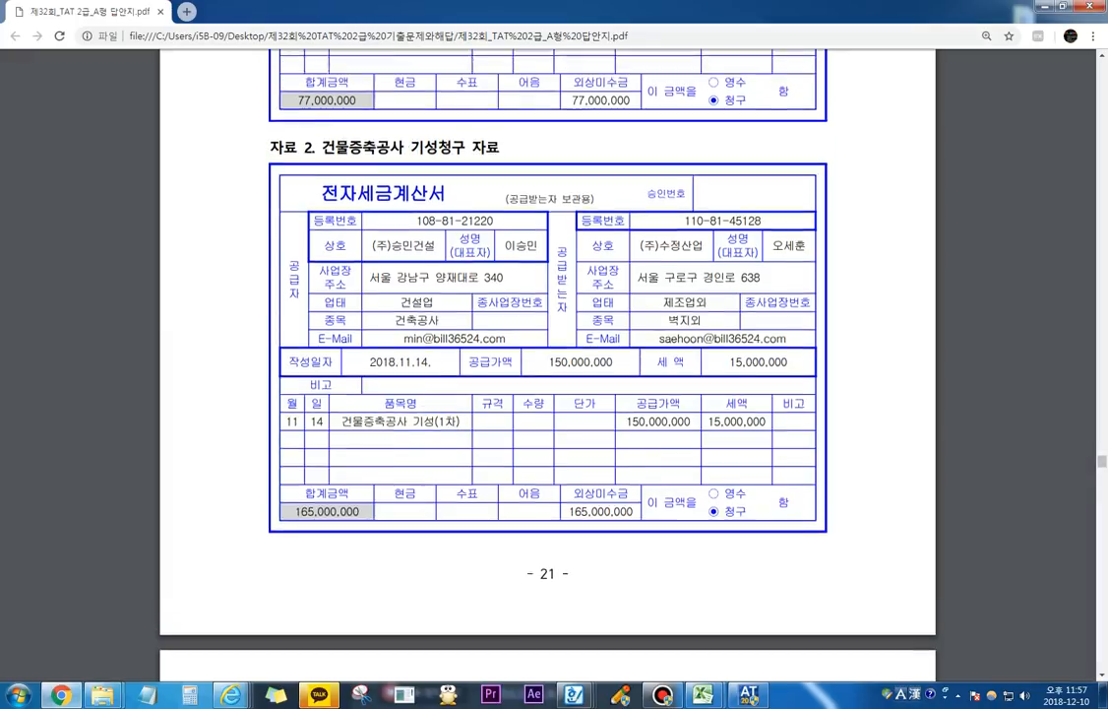
key(ctrl+F1)
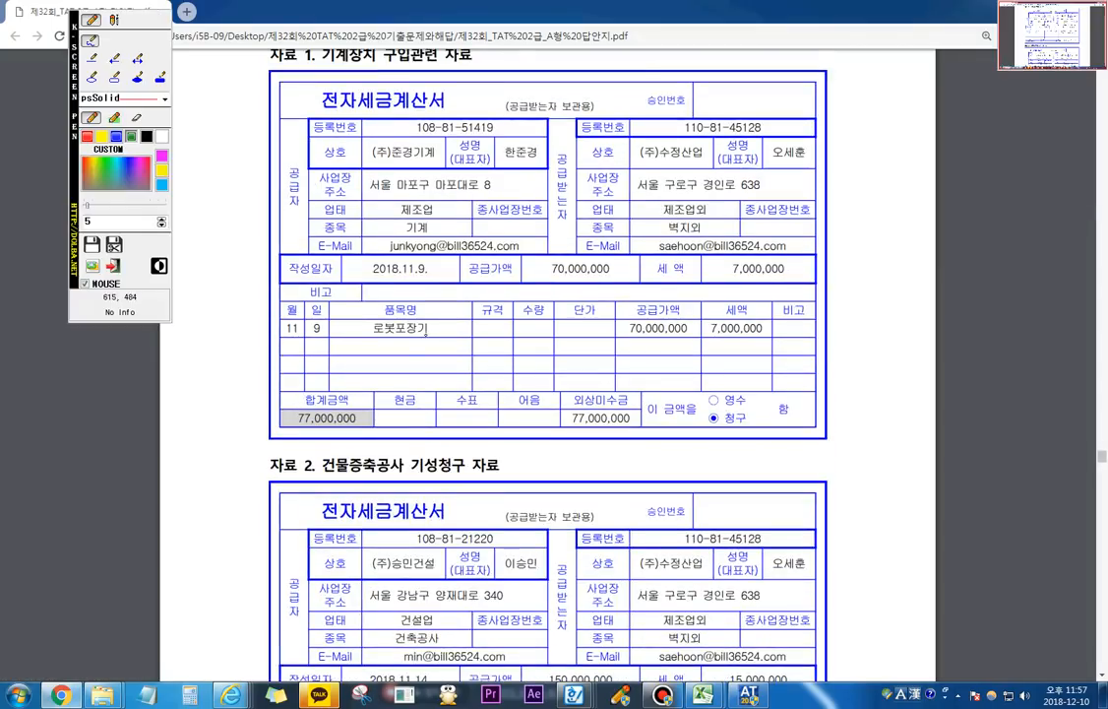
mouse_move(378, 321)
mouse_down()
mouse_move(421, 341)
mouse_move(377, 317)
mouse_up()
key(Escape)
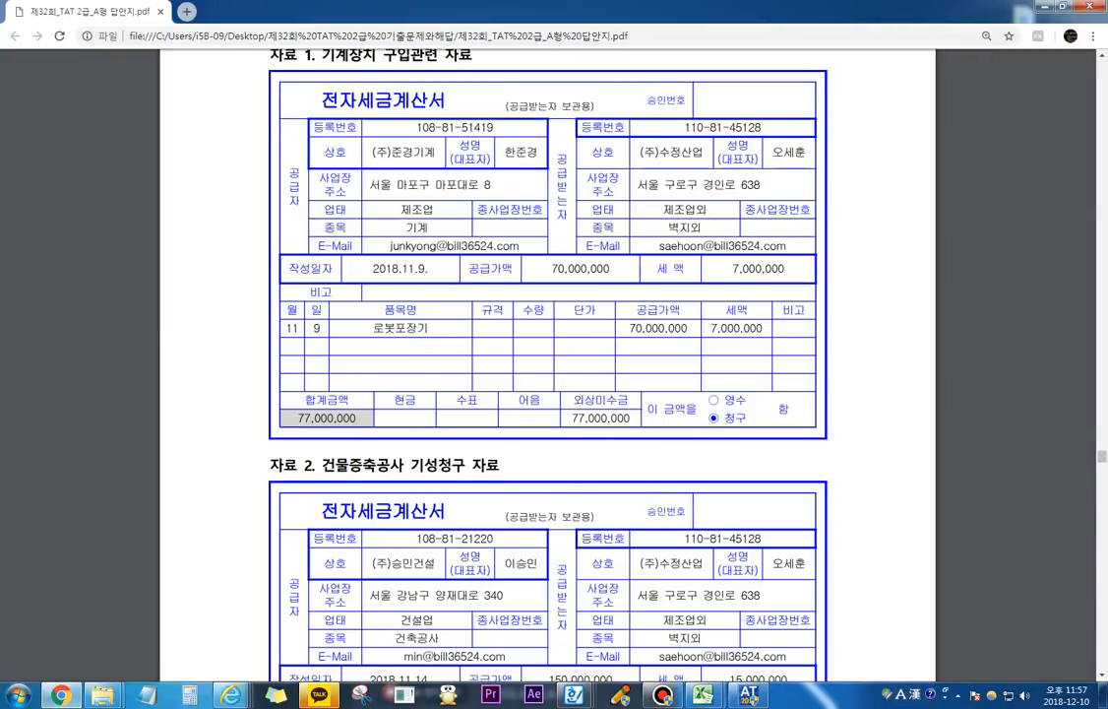
scroll(547, 364, down, 5)
key(ctrl+F1)
mouse_move(378, 258)
mouse_down()
mouse_move(325, 218)
mouse_move(354, 236)
mouse_up()
key(Escape)
Step: Mark 비품, the 현금영수증 heading and the 부가세금액 of 자료 3 with the screen pen, linking heading and tax amount
scroll(548, 364, down, 2)
scroll(547, 365, down, 3)
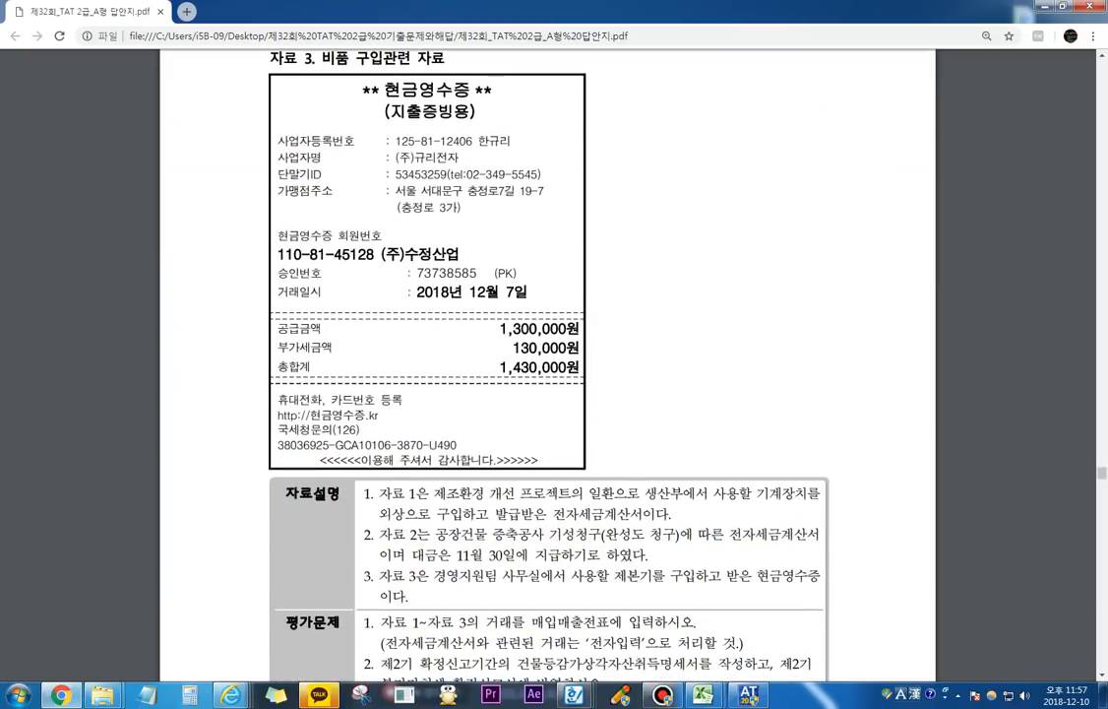
key(ctrl+F1)
mouse_move(342, 71)
mouse_down()
mouse_move(322, 57)
mouse_move(346, 49)
mouse_move(341, 72)
mouse_up()
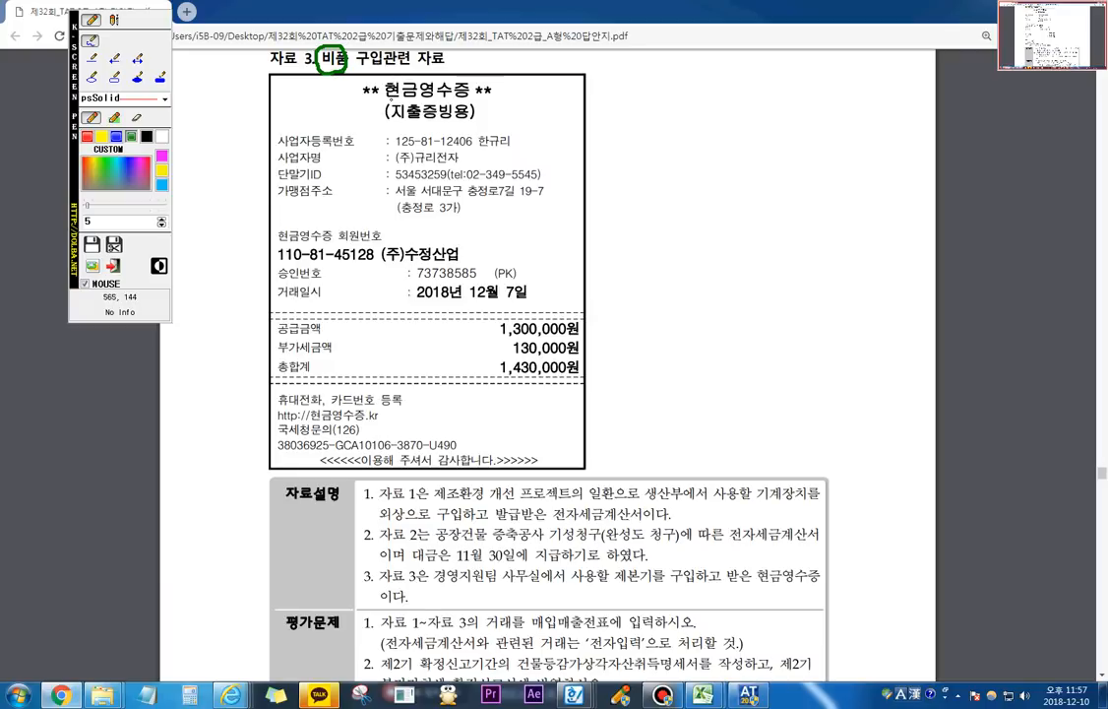
mouse_move(392, 99)
mouse_down()
mouse_move(378, 97)
mouse_move(380, 71)
mouse_move(401, 98)
mouse_up()
mouse_move(514, 353)
mouse_down()
mouse_move(592, 351)
mouse_move(610, 366)
mouse_move(618, 331)
mouse_up()
drag(401, 91, 582, 329)
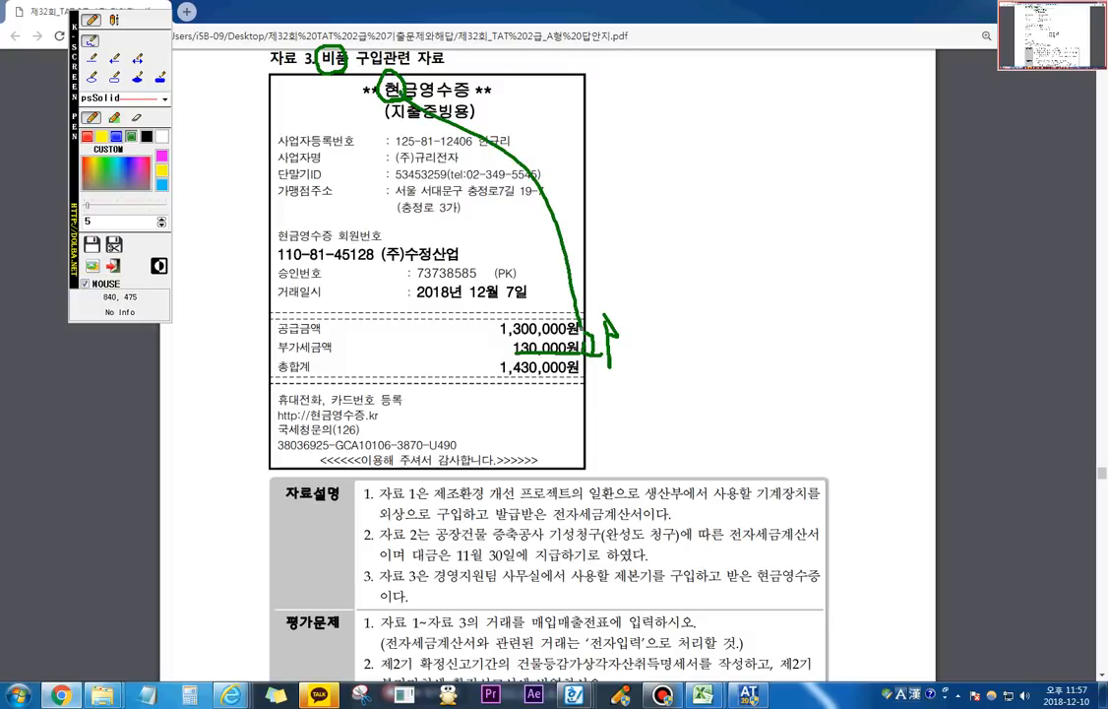
key(Escape)
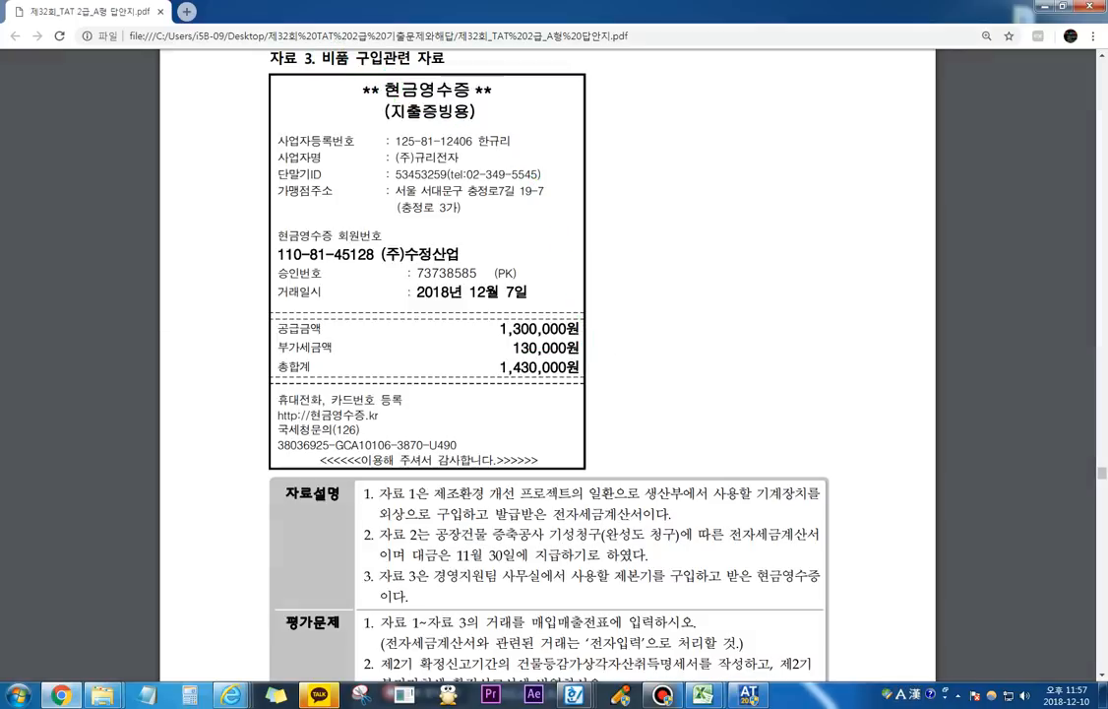
Step: Underline 자료설명 1 on the production department's 기계장치 purchase and circle 외상 with the screen pen
scroll(522, 374, down, 3)
key(F11)
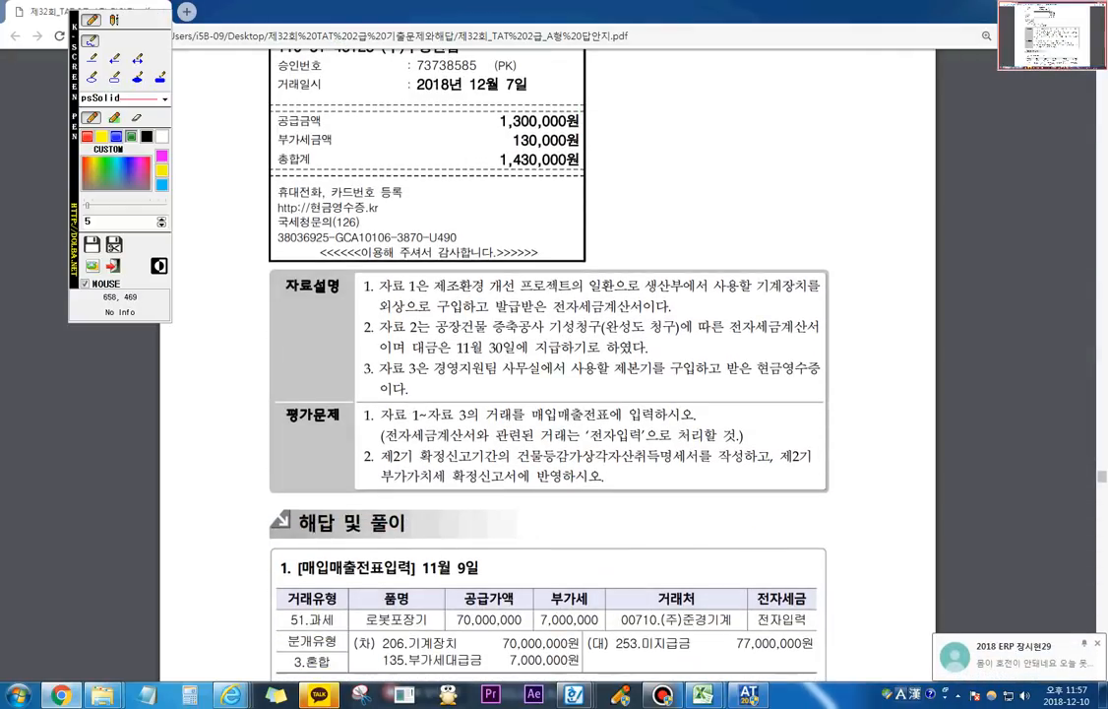
drag(448, 292, 791, 296)
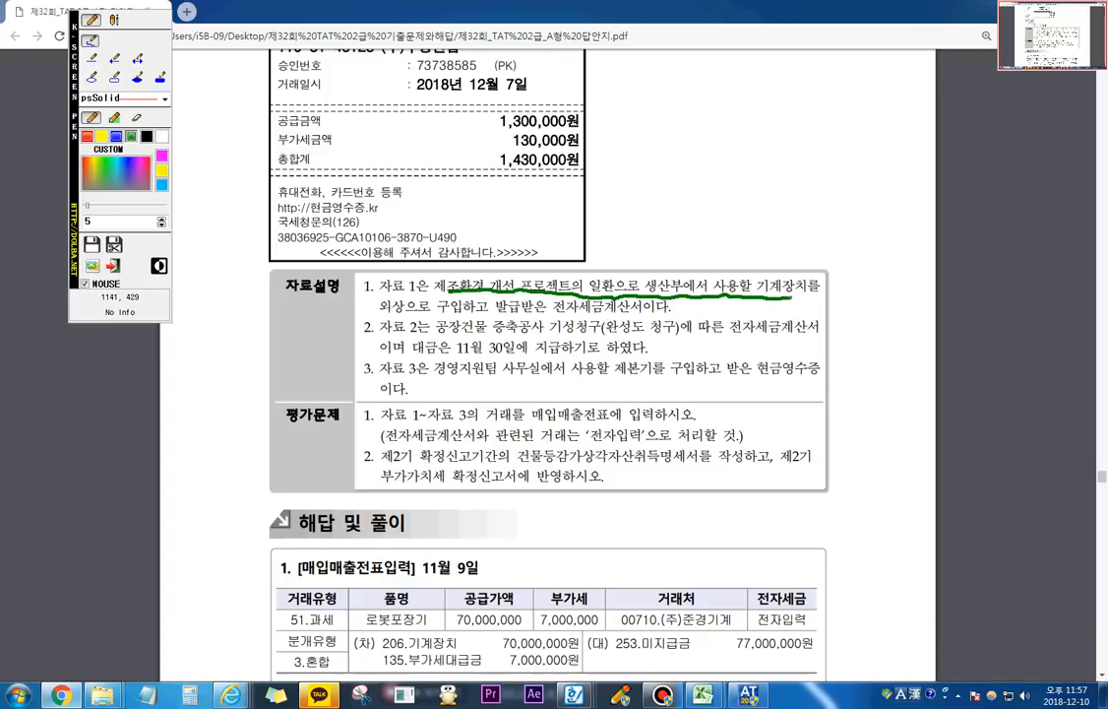
drag(386, 315, 630, 306)
mouse_move(401, 291)
mouse_down()
mouse_move(375, 300)
mouse_move(393, 316)
mouse_move(404, 295)
mouse_up()
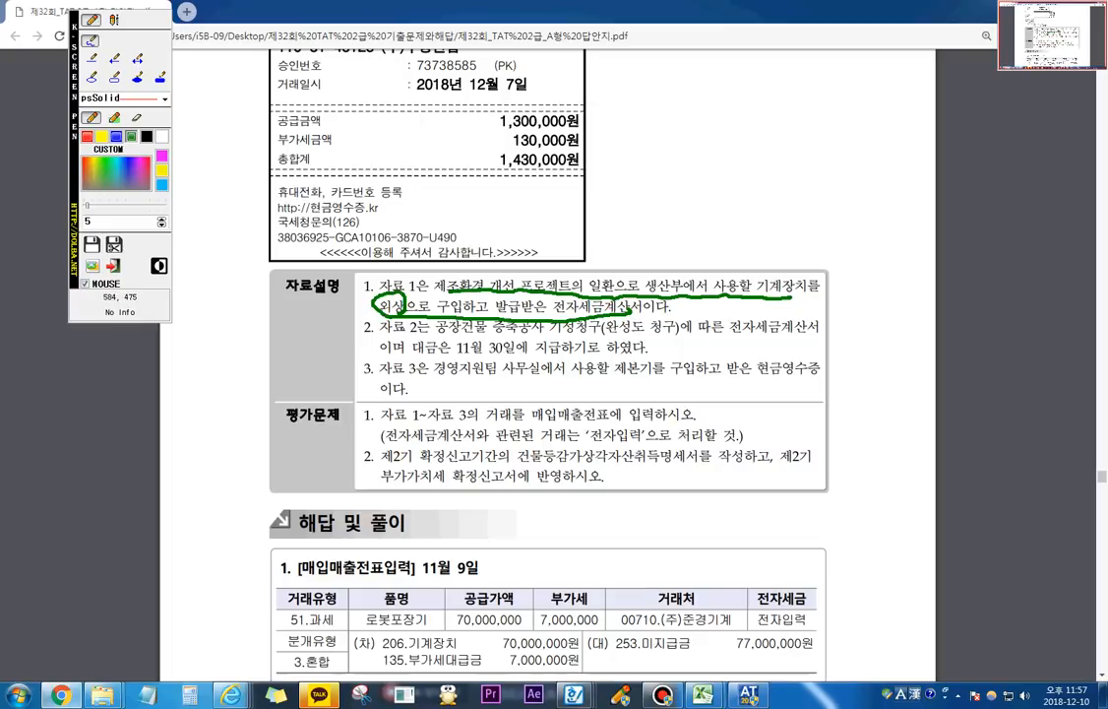
Step: Underline 자료설명 2 on the factory extension, box 완성도 청구, and underline 경영지원팀 사무실 in 자료설명 3
mouse_move(378, 339)
mouse_down()
mouse_move(677, 341)
mouse_move(682, 325)
mouse_move(630, 313)
mouse_move(598, 341)
mouse_move(794, 346)
mouse_up()
drag(377, 356, 633, 354)
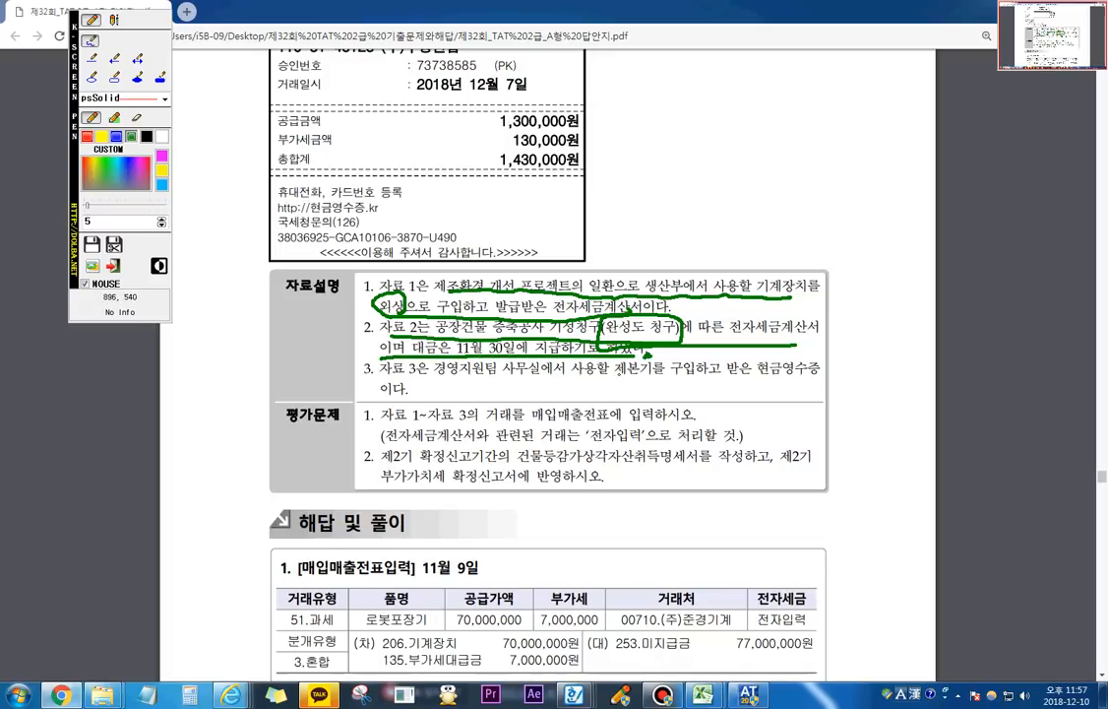
drag(433, 378, 545, 376)
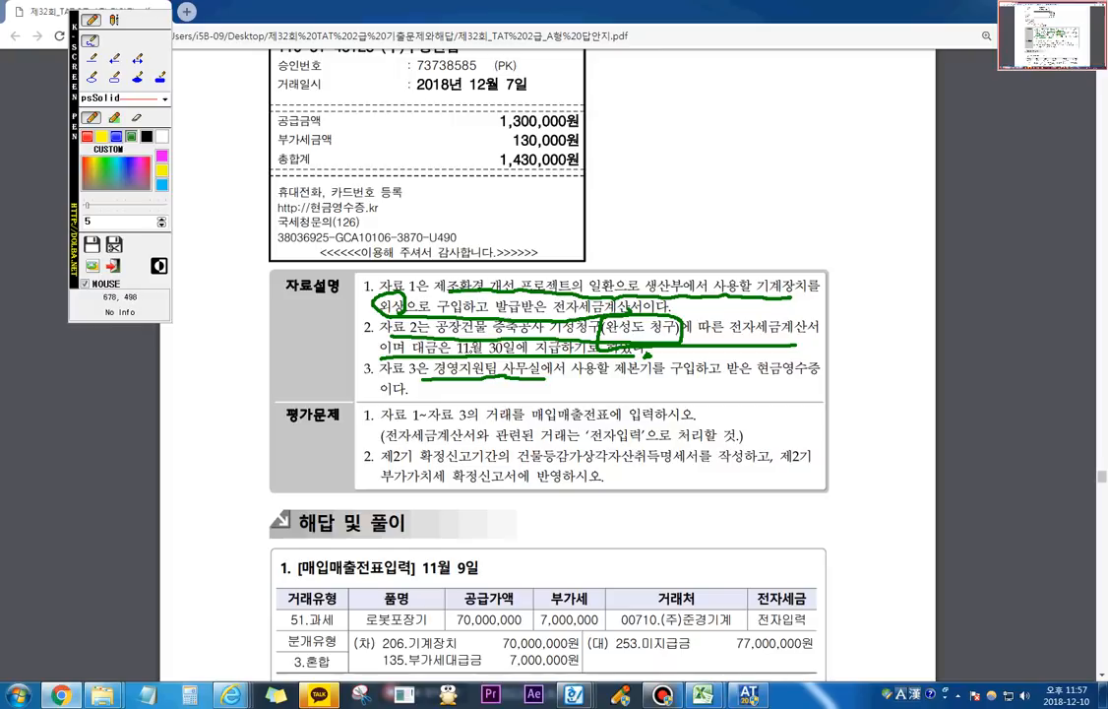
Step: Mark 평가문제 1 and 2, underlining 전자입력, 건물등감가상각자산취득명세서 and the 부가가치세 확정신고서 instruction, and clear the pen marks
mouse_move(377, 424)
mouse_down()
mouse_move(361, 429)
mouse_move(370, 400)
mouse_move(375, 425)
mouse_up()
drag(581, 434, 642, 432)
mouse_move(377, 440)
mouse_down()
mouse_move(357, 445)
mouse_move(363, 466)
mouse_move(377, 453)
mouse_up()
mouse_move(511, 458)
mouse_down()
mouse_move(768, 459)
mouse_move(774, 474)
mouse_move(805, 471)
mouse_up()
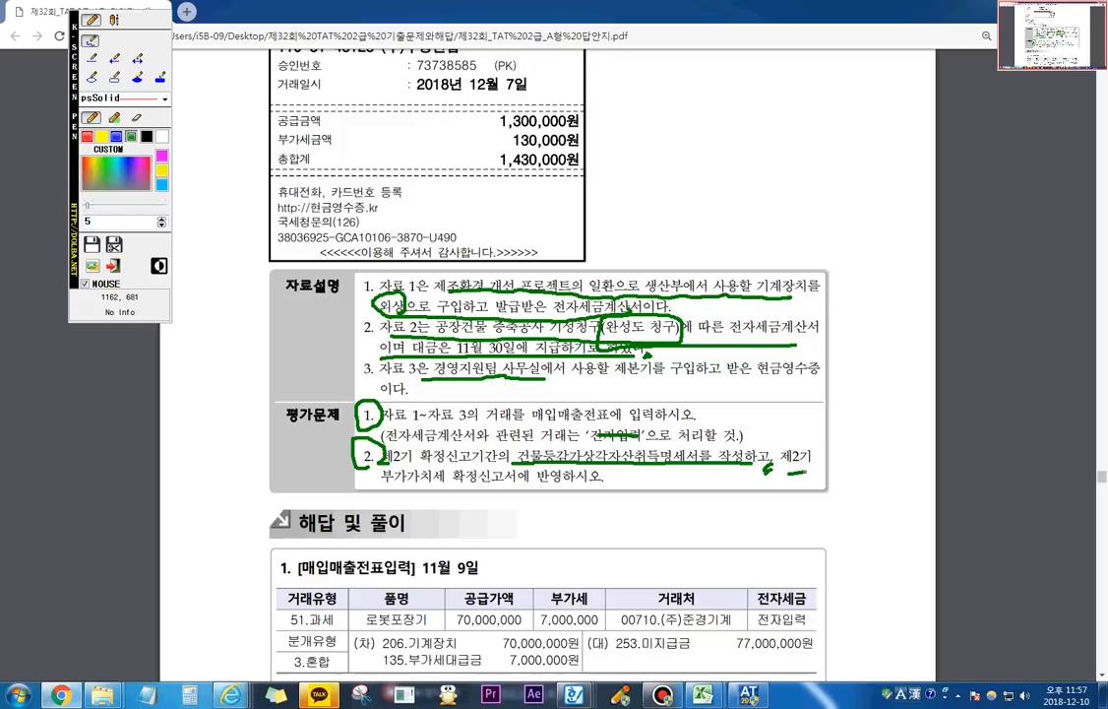
drag(382, 489, 605, 490)
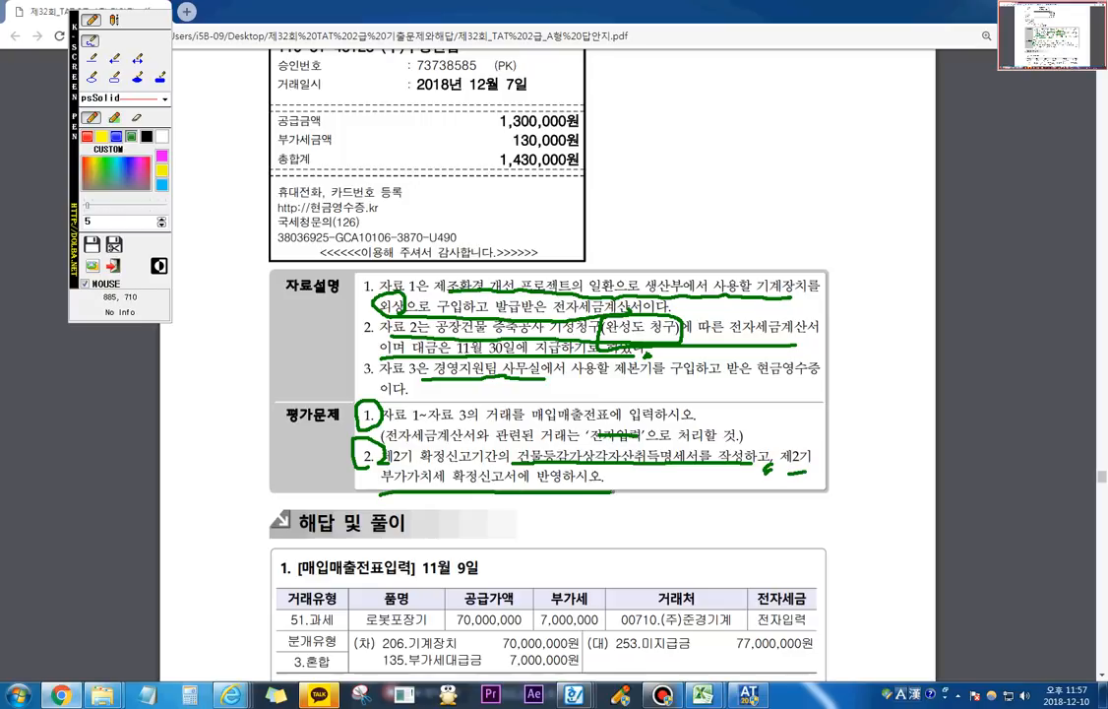
mouse_move(379, 463)
mouse_down()
mouse_move(338, 440)
mouse_move(595, 383)
mouse_move(740, 423)
mouse_move(368, 452)
mouse_up()
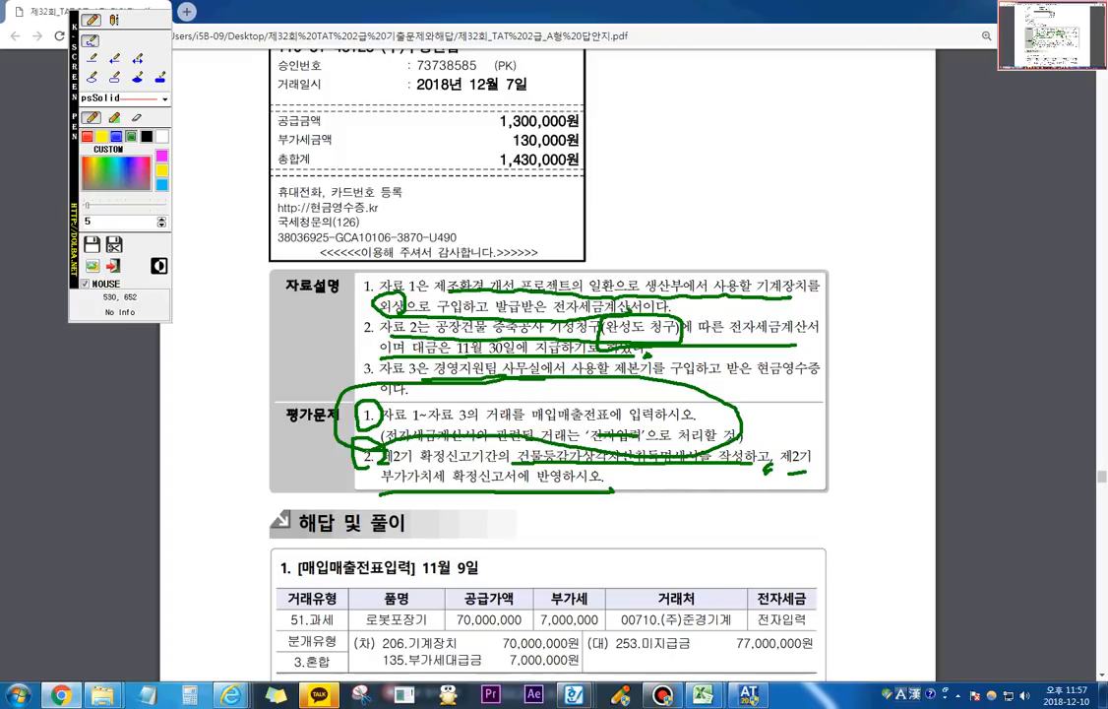
key(Escape)
Step: Review the 해답 및 풀이 slip entries and circle the 거래유형 61.현과 of the 12월 7일 entry with the screen pen
scroll(444, 550, down, 4)
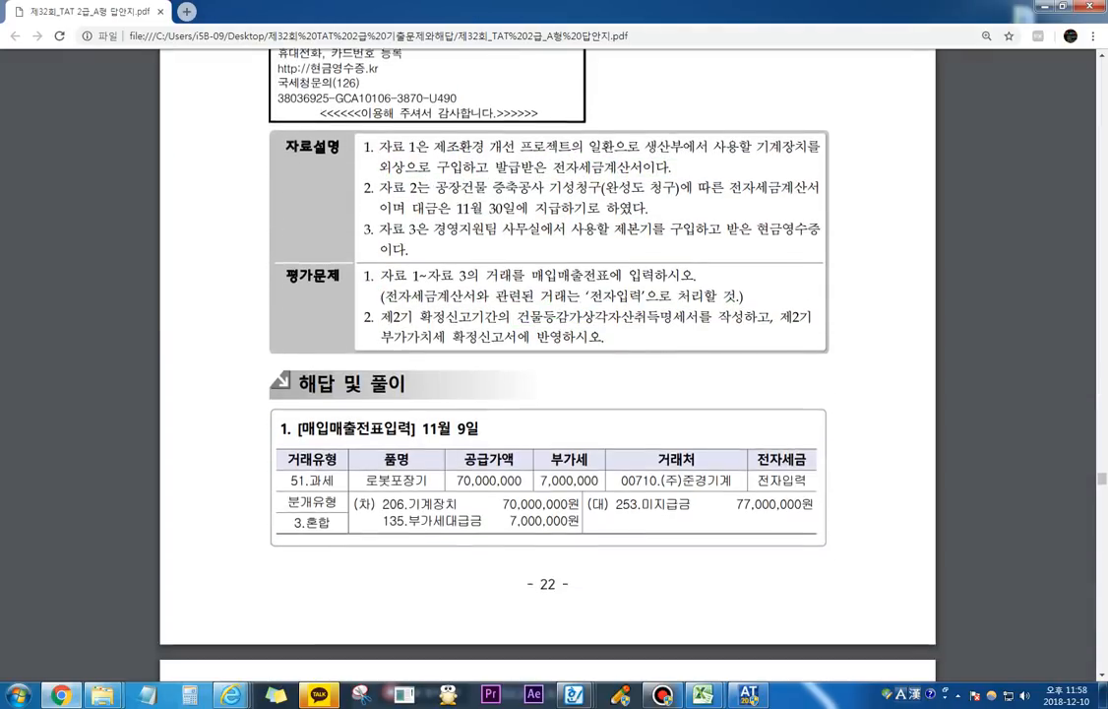
key(ctrl+2)
drag(370, 375, 236, 335)
key(Escape)
scroll(286, 344, down, 1)
scroll(547, 364, down, 3)
key(ctrl+2)
key(Escape)
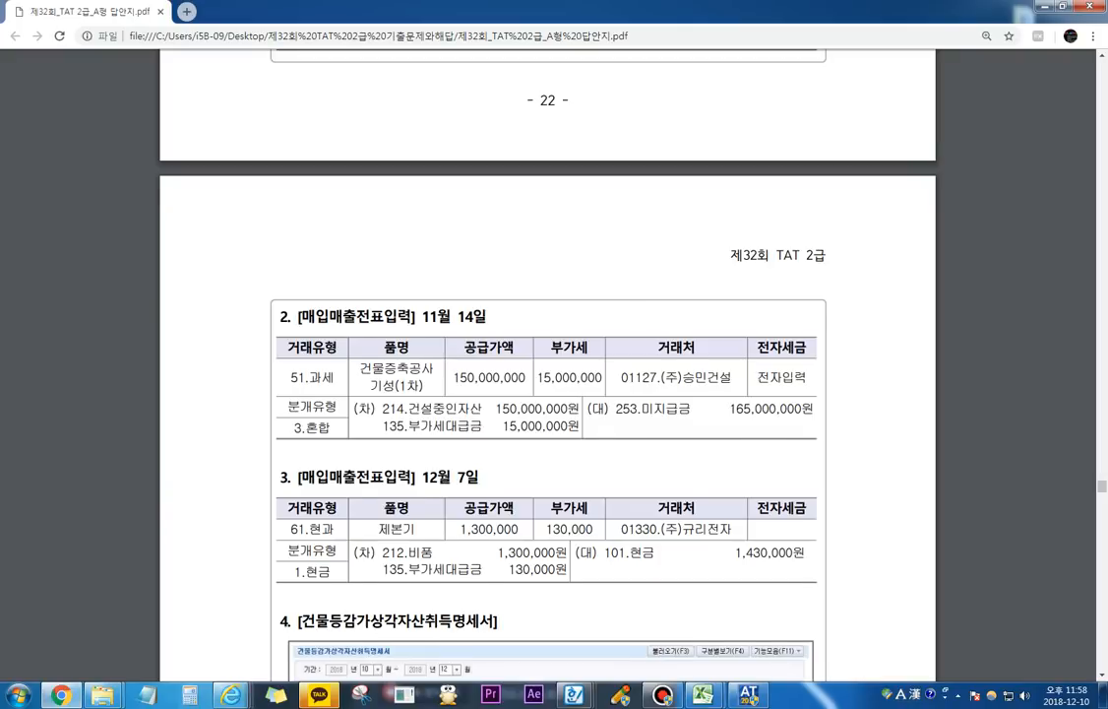
scroll(547, 364, down, 3)
key(ctrl+2)
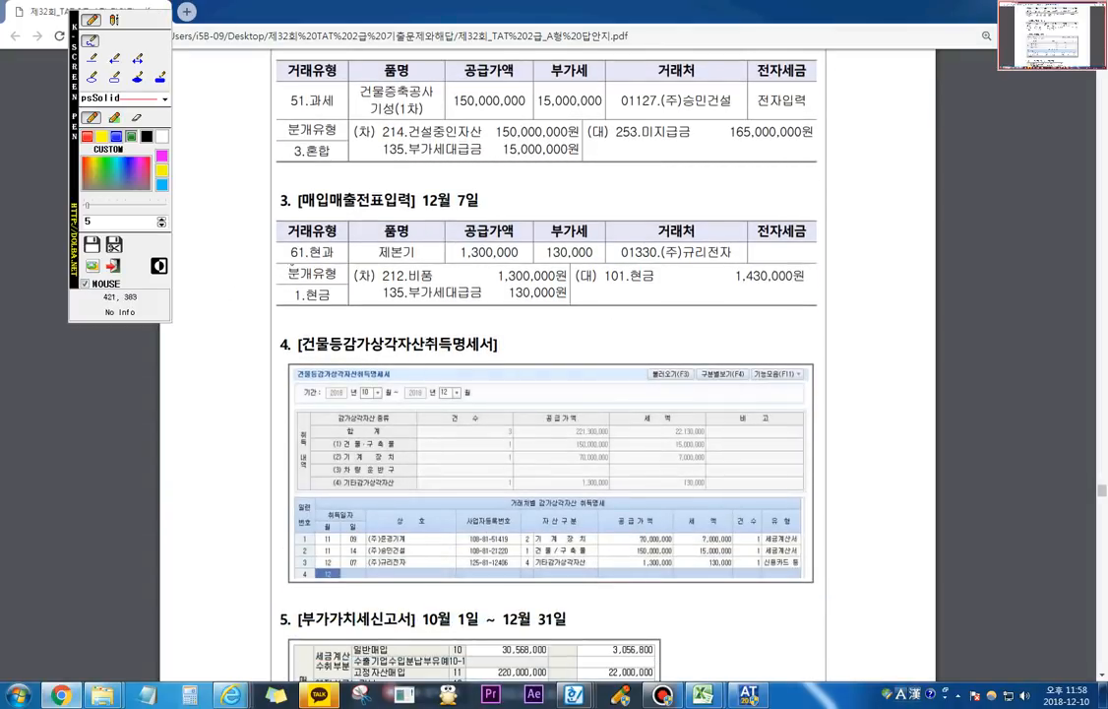
mouse_move(289, 265)
mouse_down()
mouse_move(315, 218)
mouse_move(293, 262)
mouse_up()
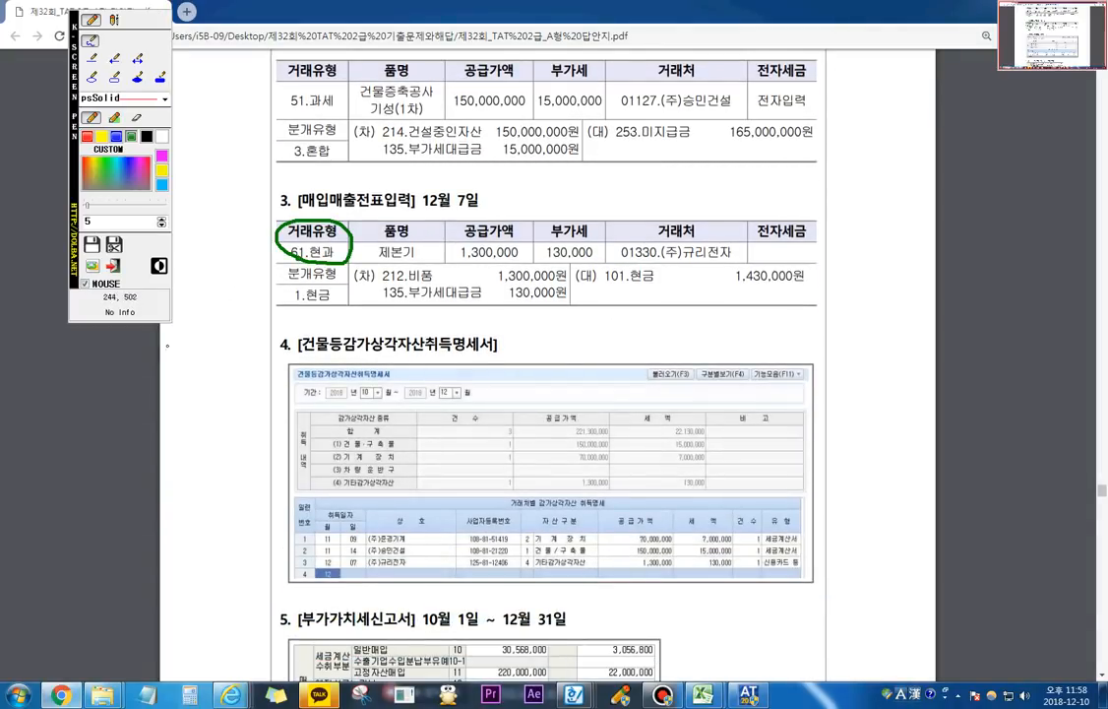
key(Escape)
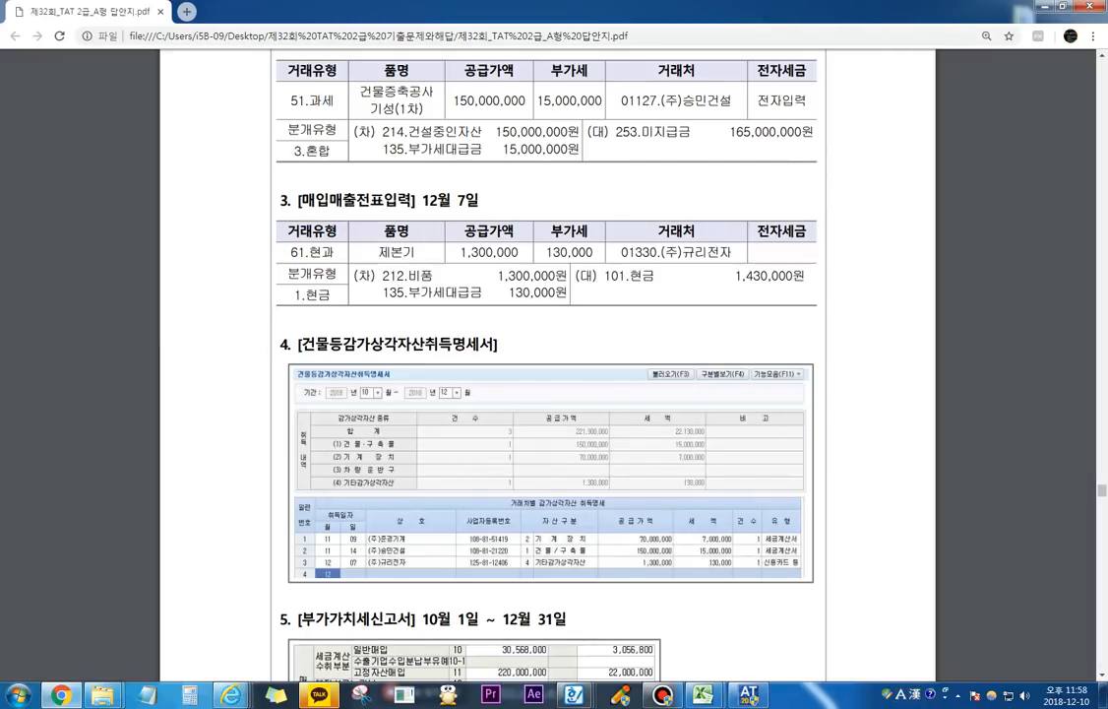
Step: Switch to the accounting program's 매입매출전표입력 and start an 11월 09일 slip with purchase type 51.과세
key(alt+Tab)
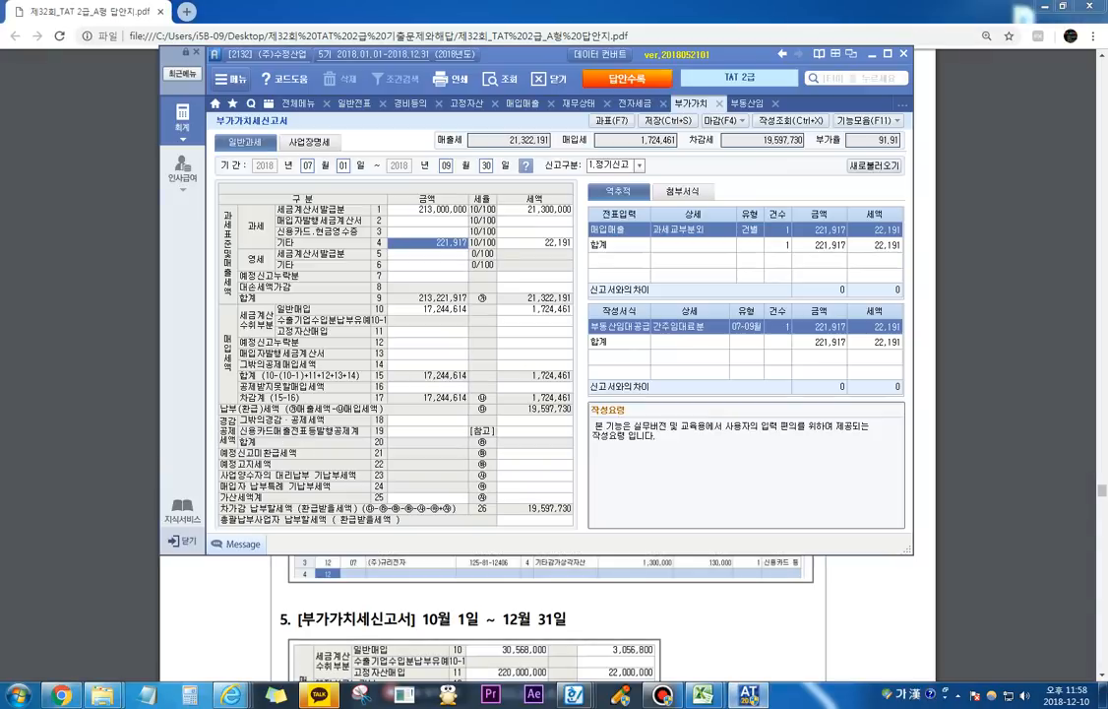
click(523, 103)
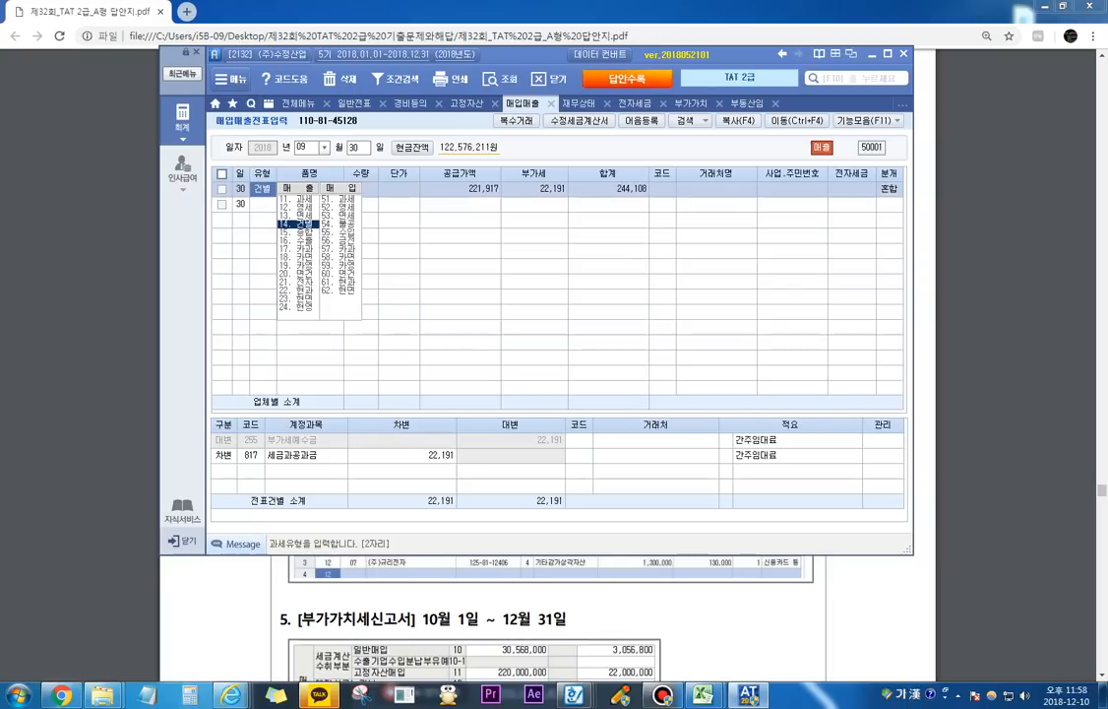
key(Escape)
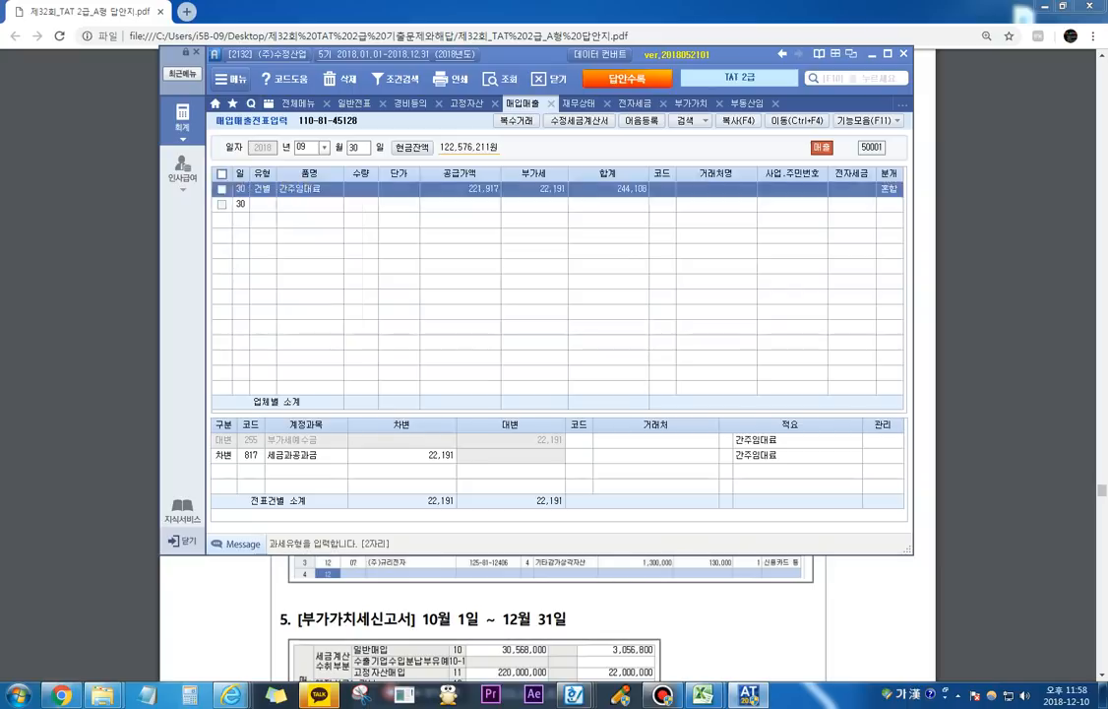
text(1109)
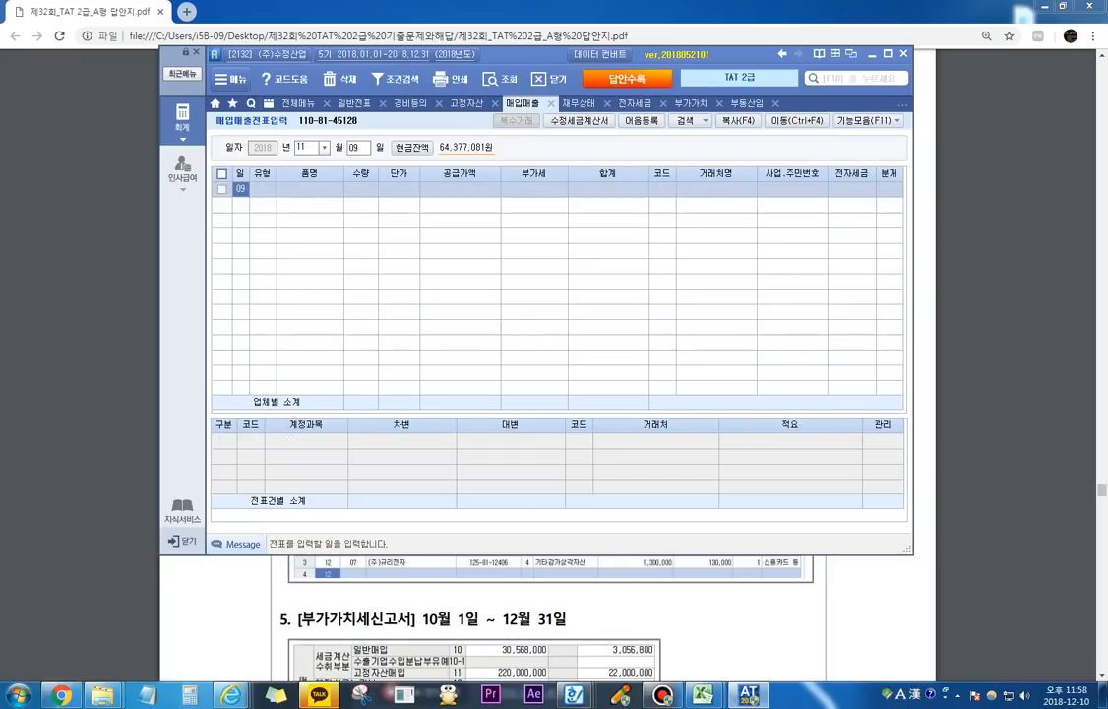
key(Return)
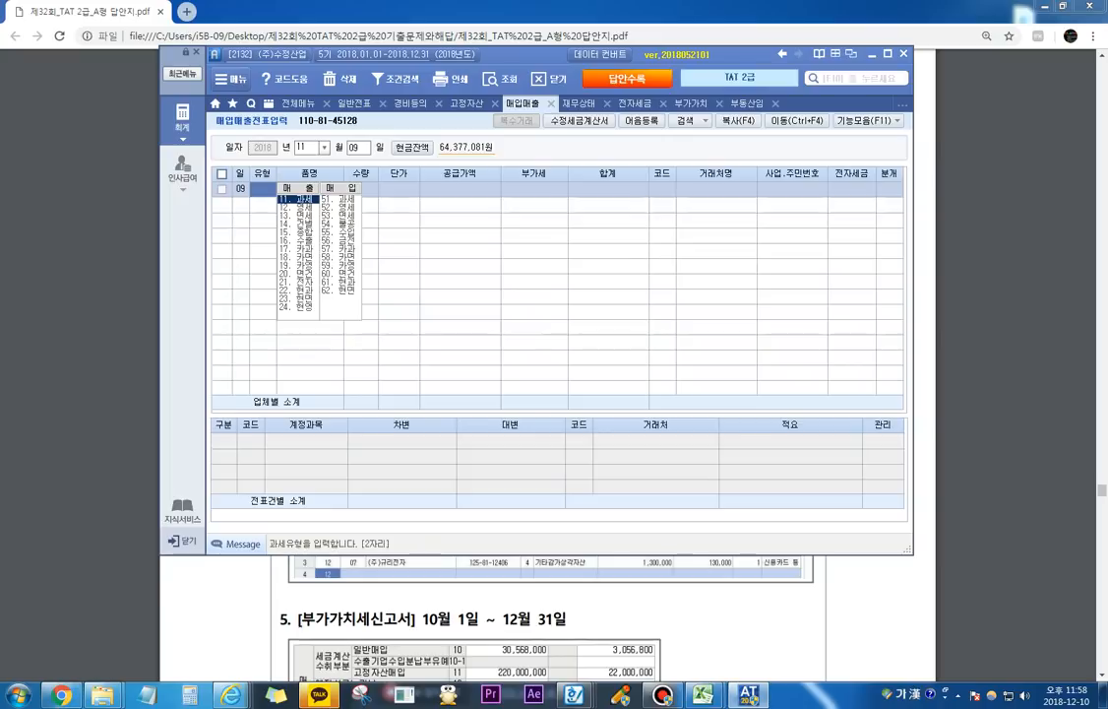
key(Return)
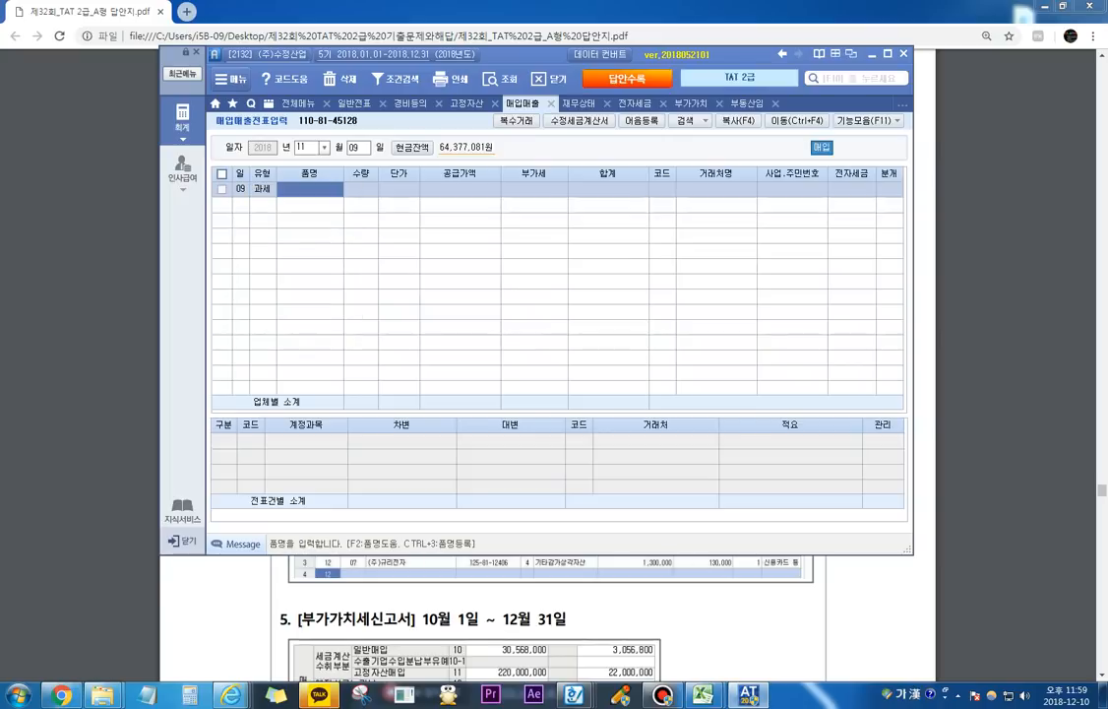
Step: Enter 로봇포장기 as the 품명 with a 공급가액 of 70,000,000 and accept the 부가세
text(로봇)
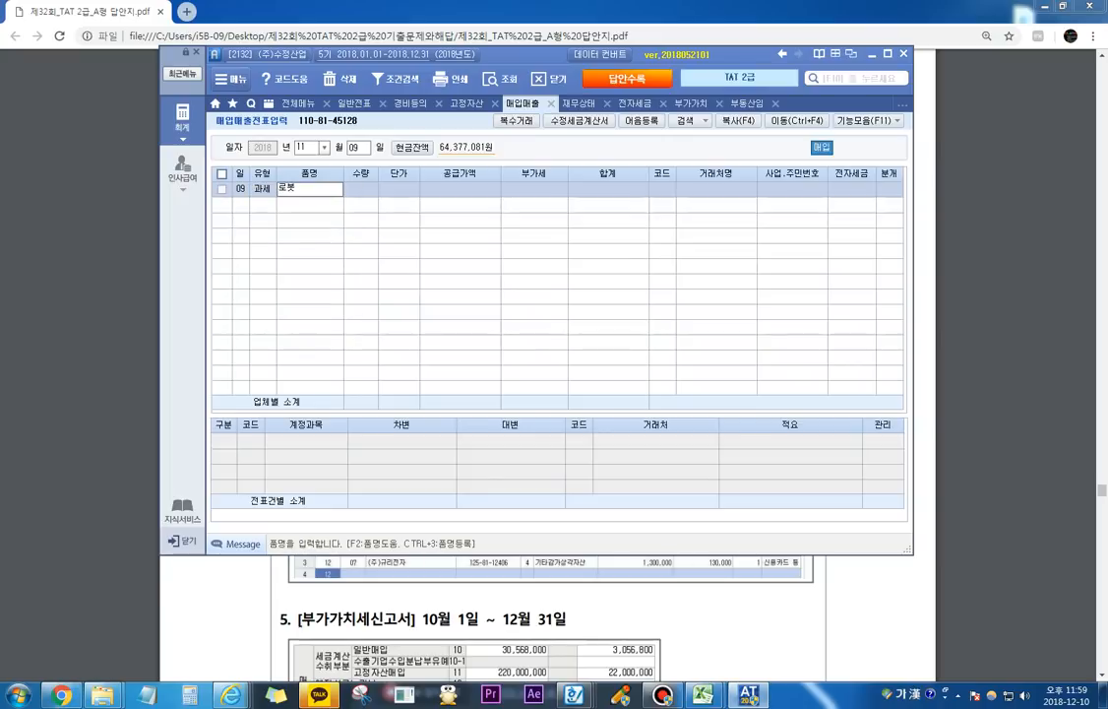
text(청)
text(장기)
key(Return)
key(Return)
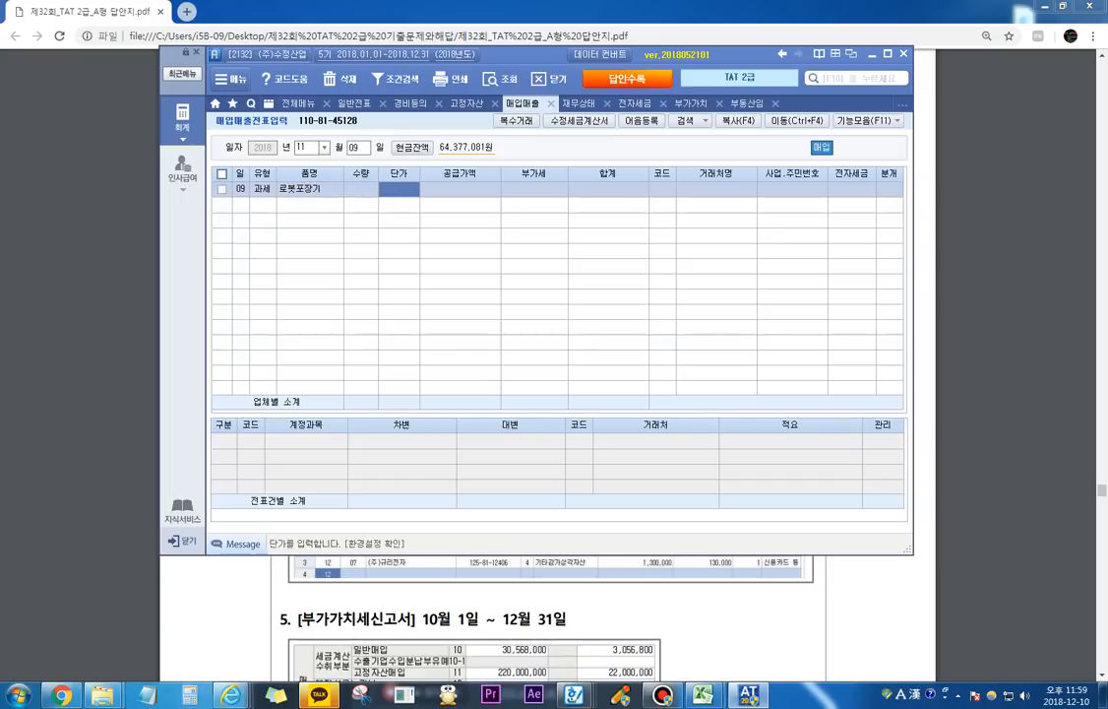
key(Return)
text(70,000,000)
key(Return)
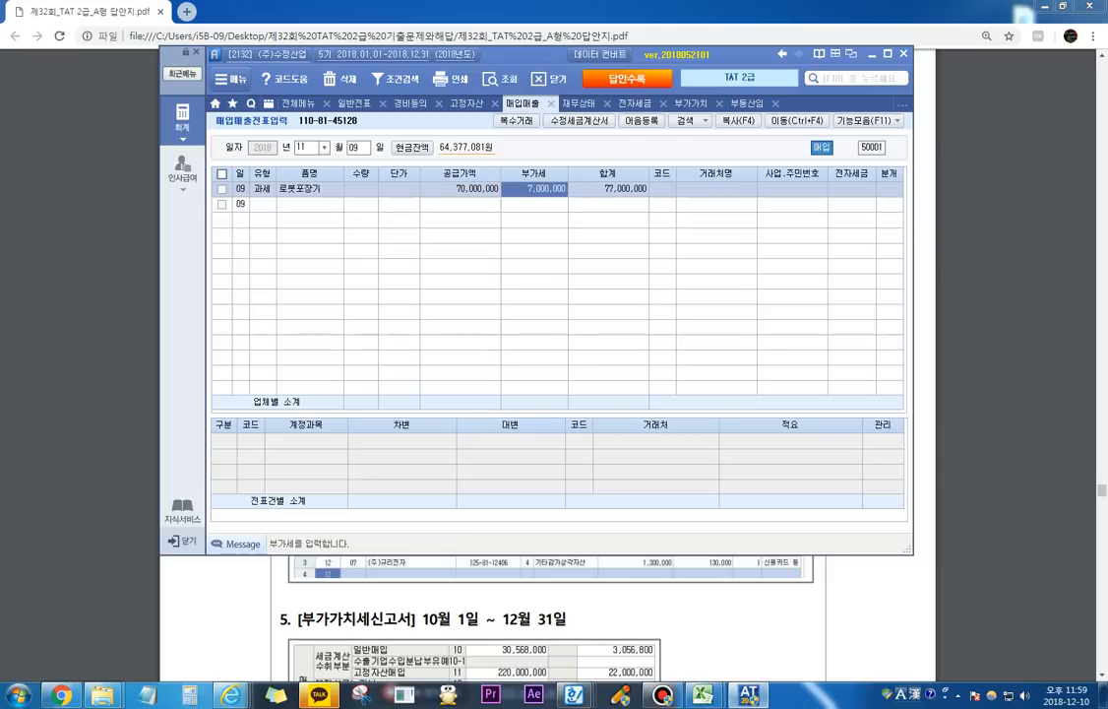
key(Return)
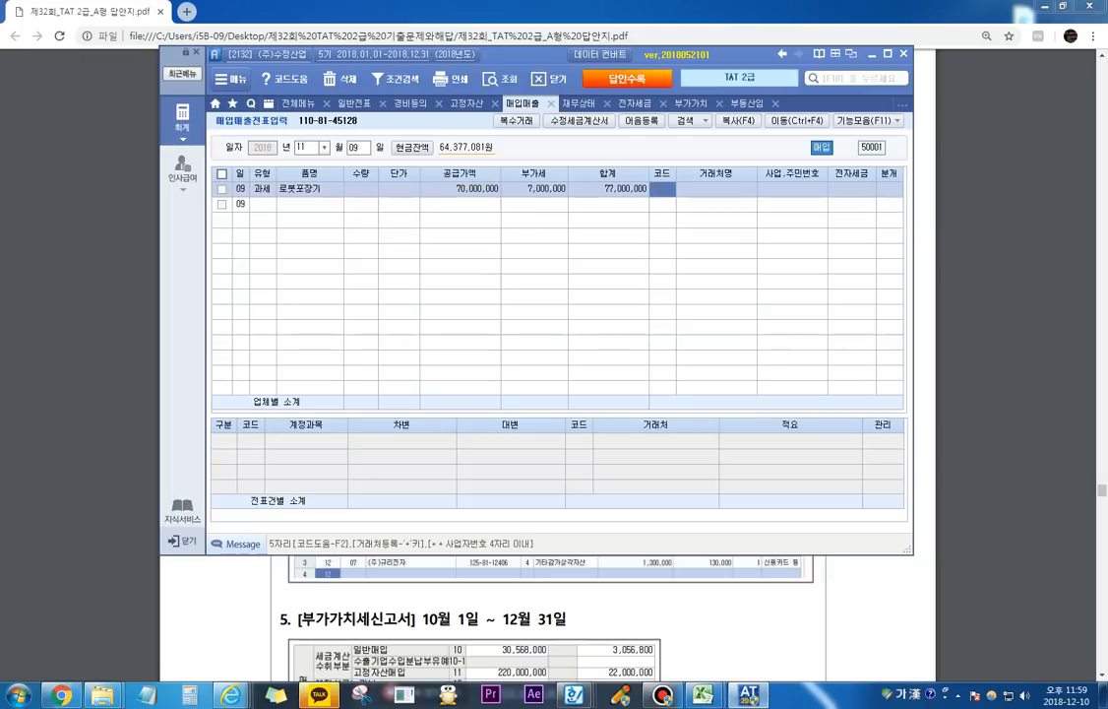
Step: Set the slip's 거래처 to (주)준경기계, 전자세금 to 전자입력 and 분개 to 3.혼합
text(준경)
key(Return)
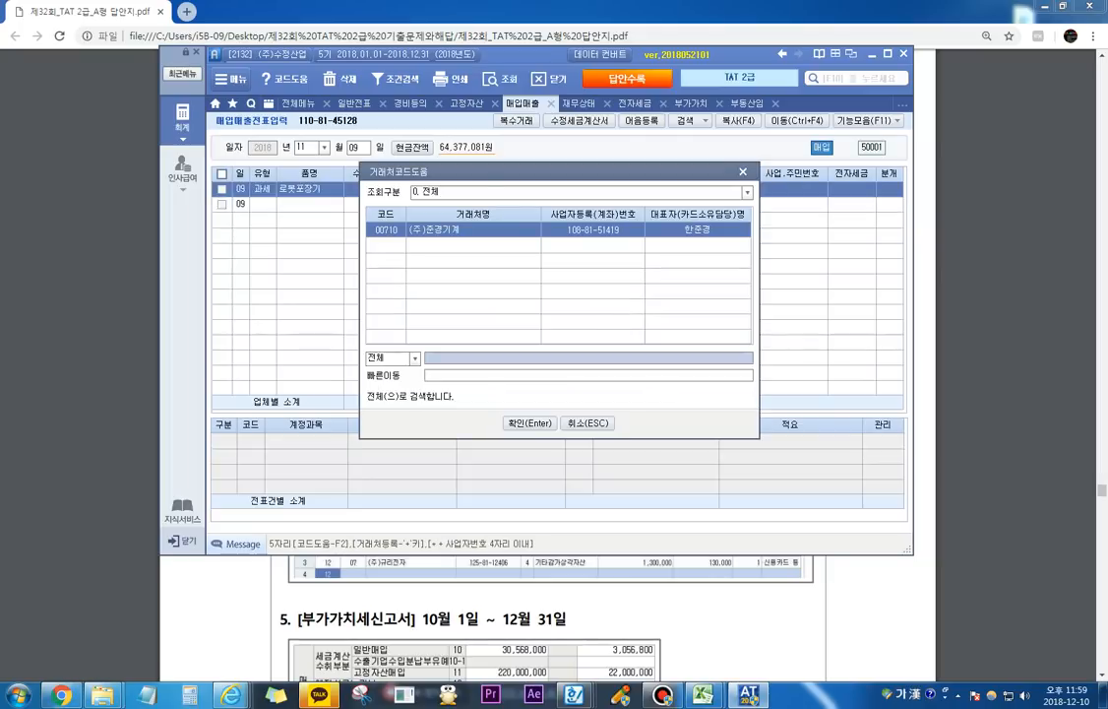
key(Return)
text(1)
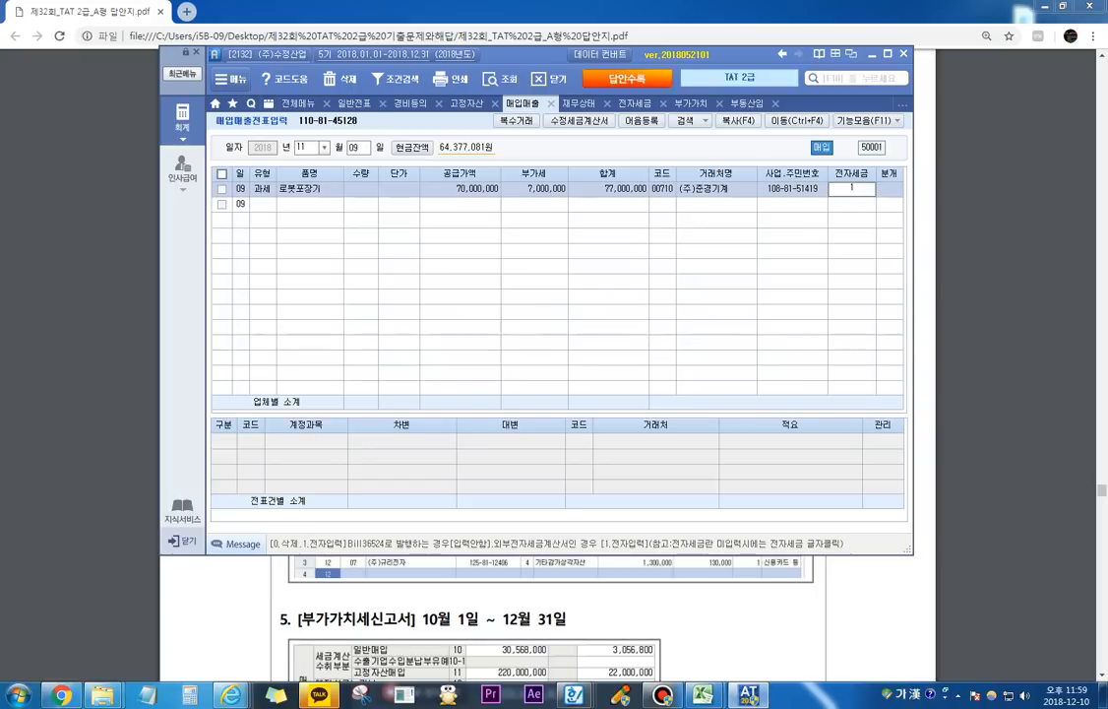
key(Return)
text(3)
key(Return)
Step: Change the debit account of the 로봇포장기 slip from 원재료 to 206.기계장치
key(Return)
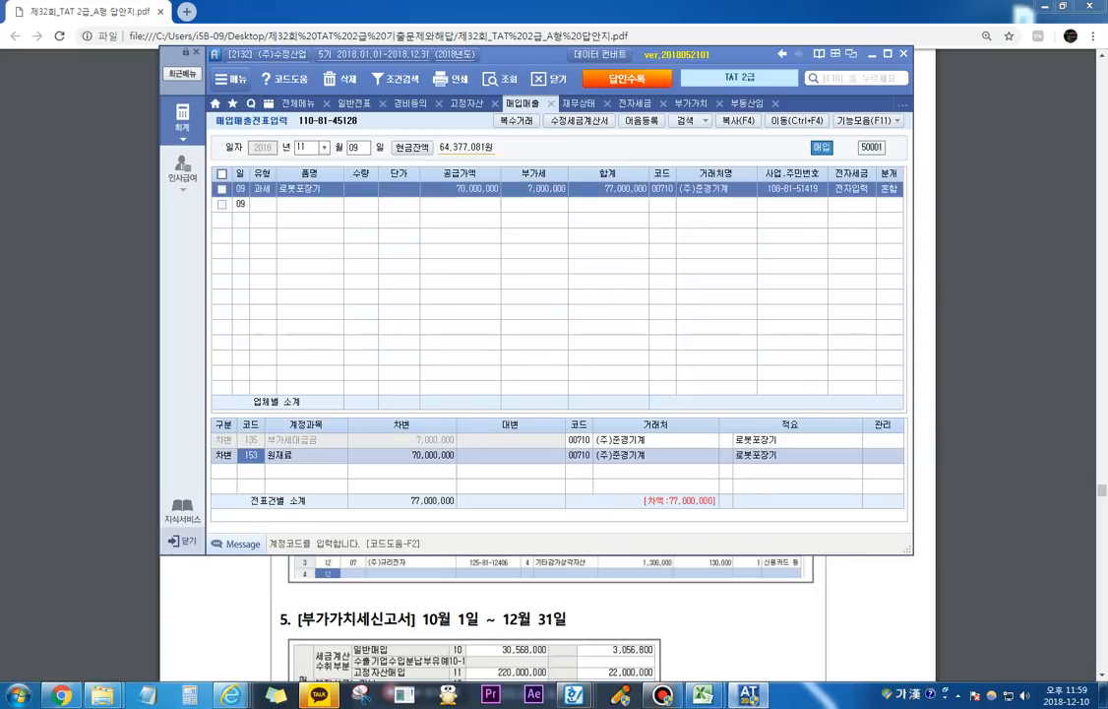
text(206)
key(Return)
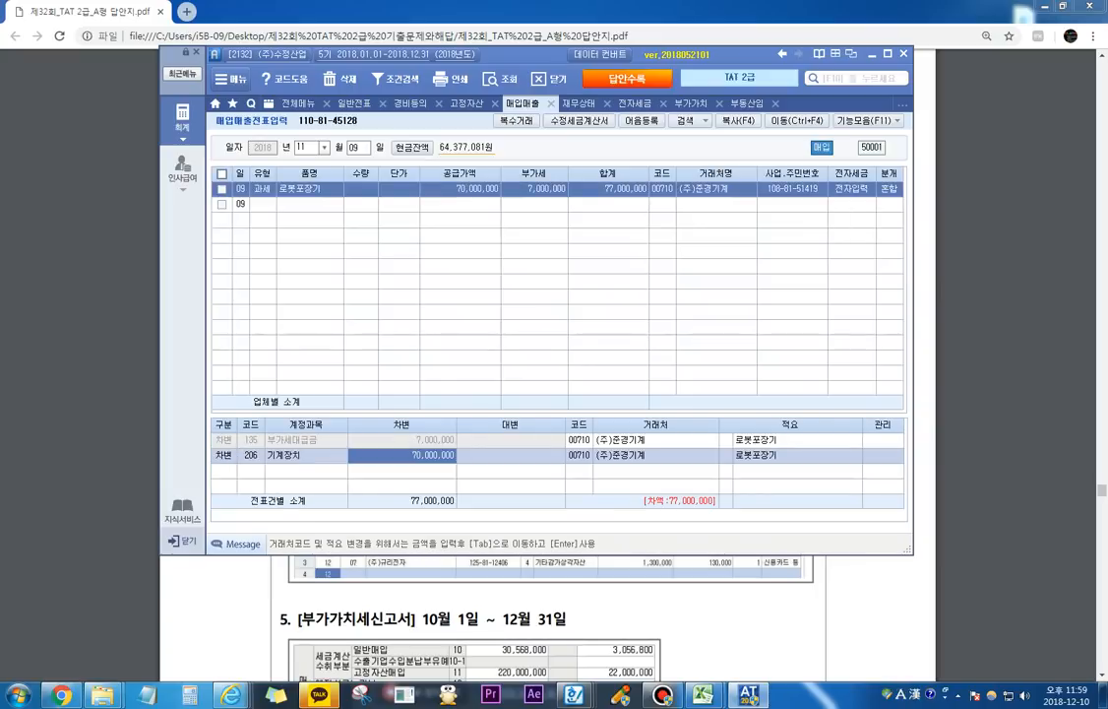
Step: Add a credit line for 253.미지급금 with an amount of 77,000,000 to the 로봇포장기 slip
key(Return)
text(4)
key(Return)
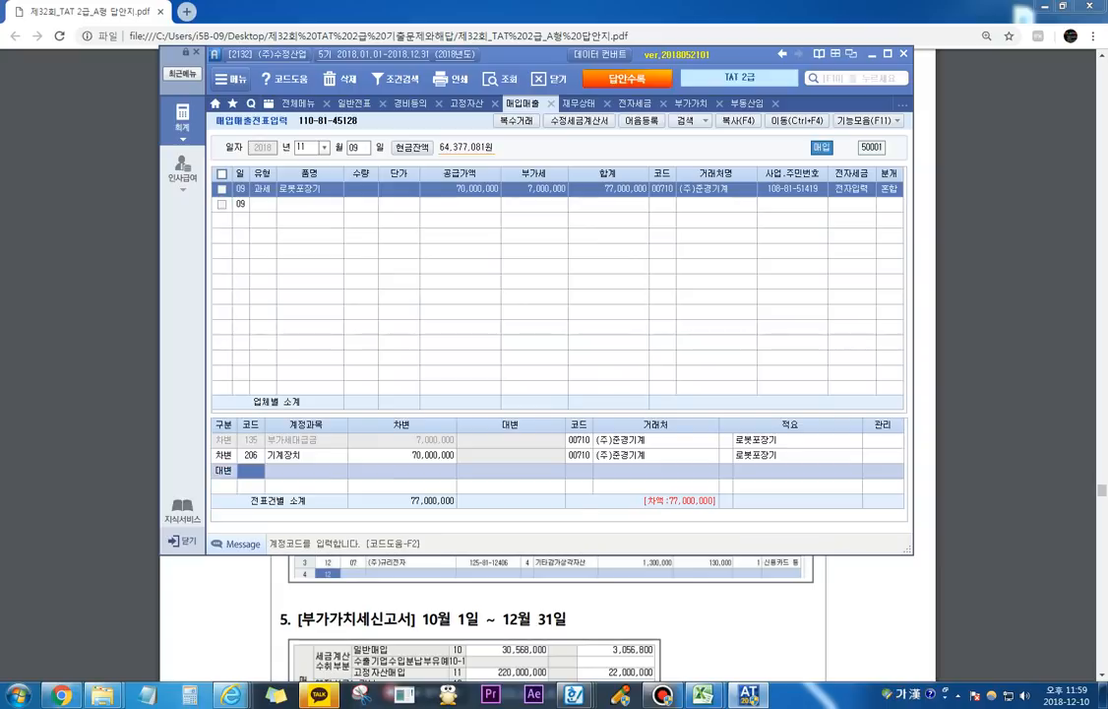
text(253)
key(Return)
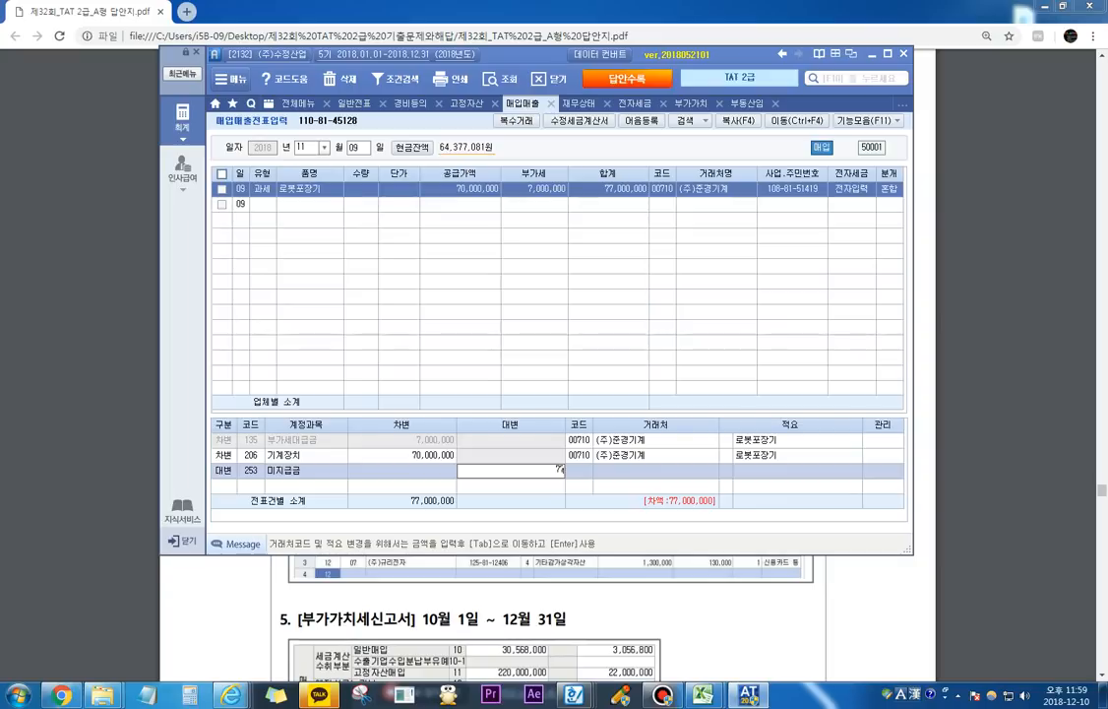
text(77000000)
key(Return)
key(Up)
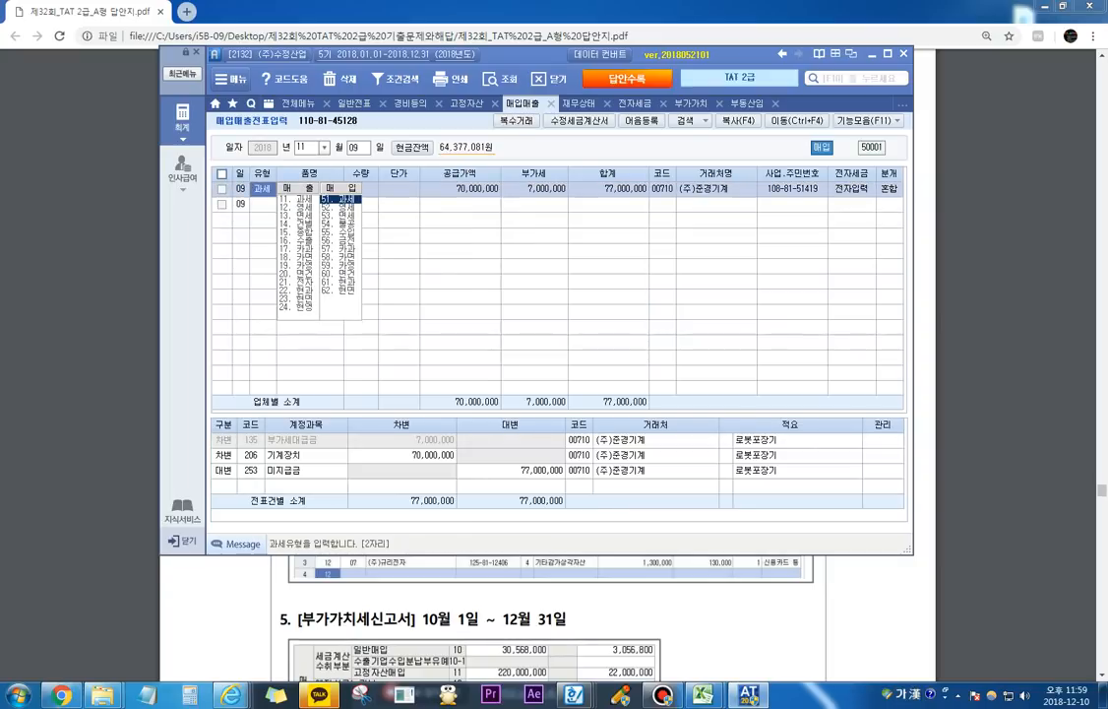
Step: Check the 11월 14일 entry in the answer PDF and start an 11월 14일 slip with purchase type 51.과세 in the accounting program
key(alt+Tab)
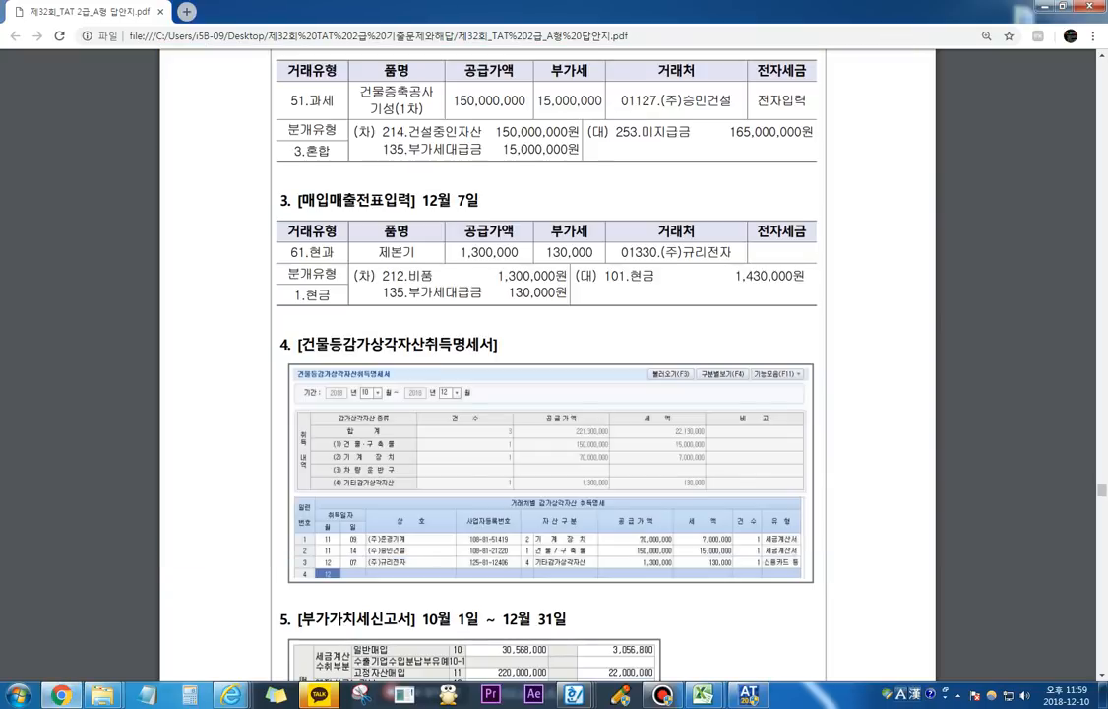
scroll(548, 374, up, 5)
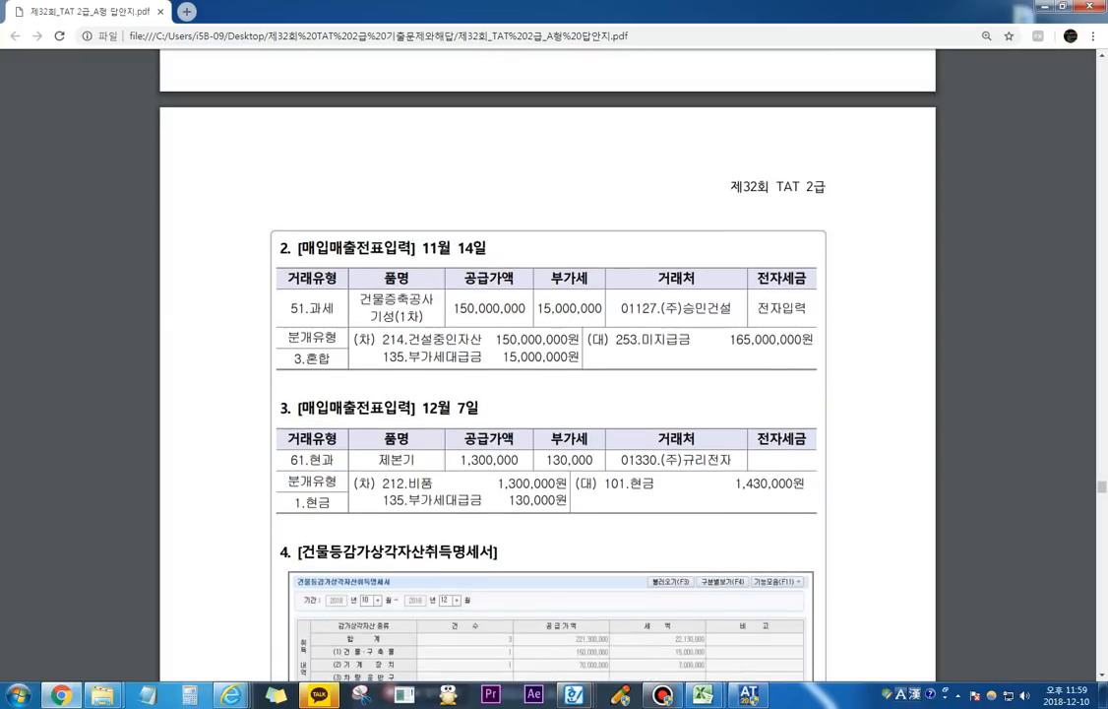
scroll(547, 374, up, 2)
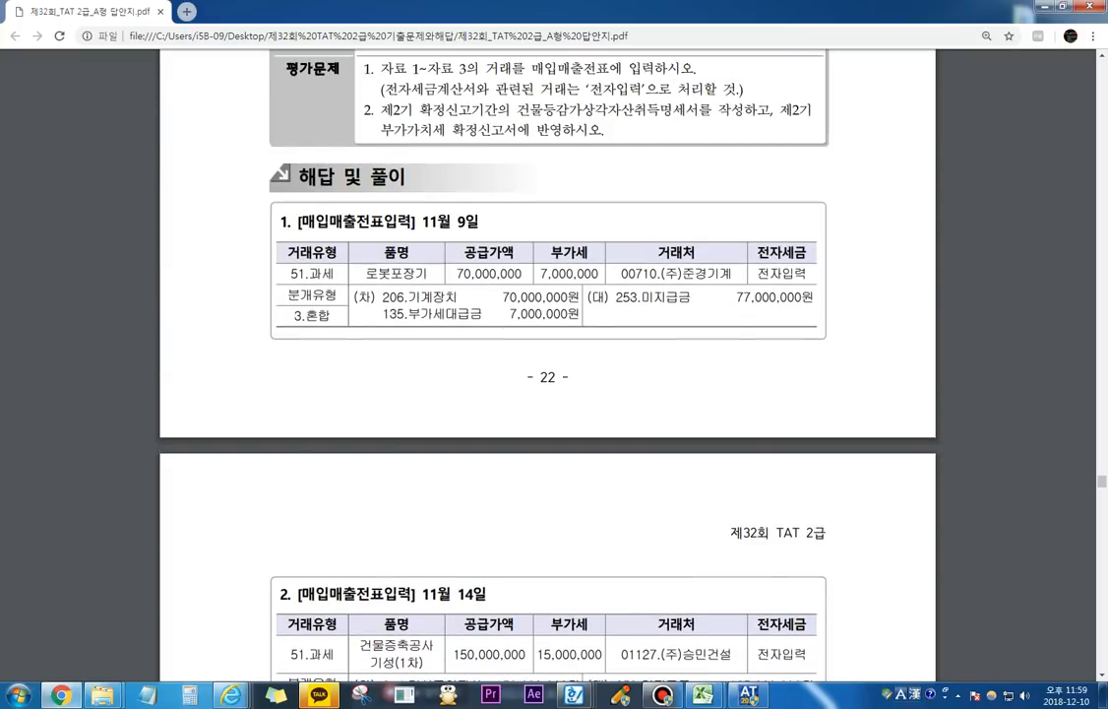
scroll(547, 374, down, 5)
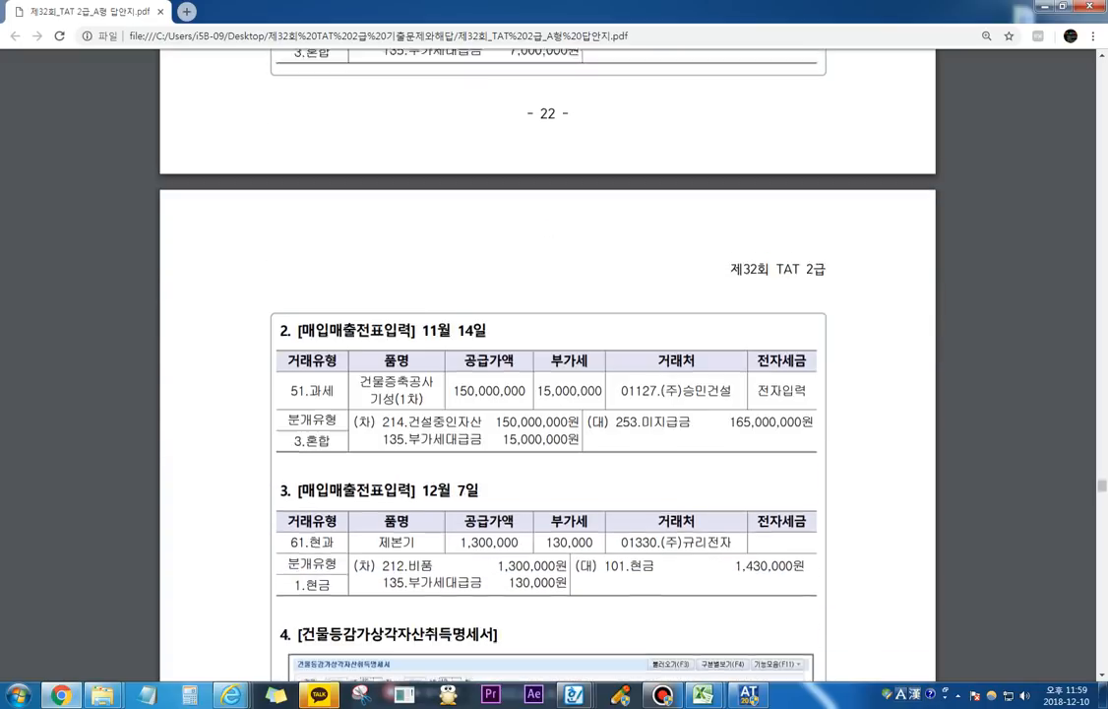
key(alt+Tab)
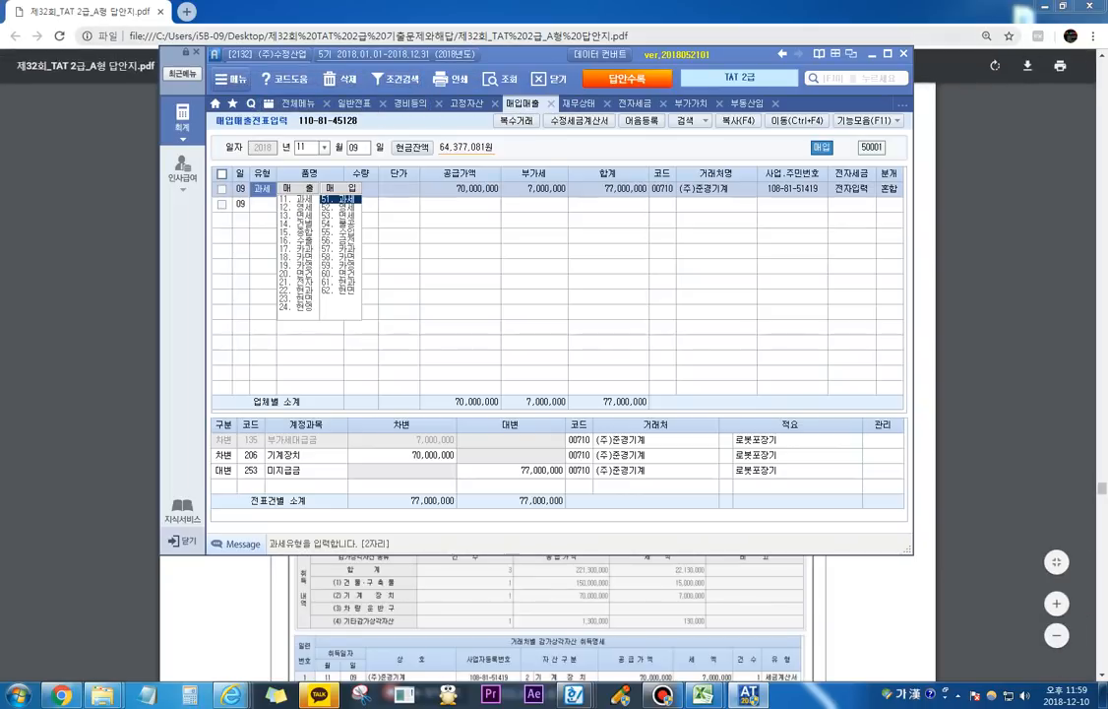
key(Escape)
text(14)
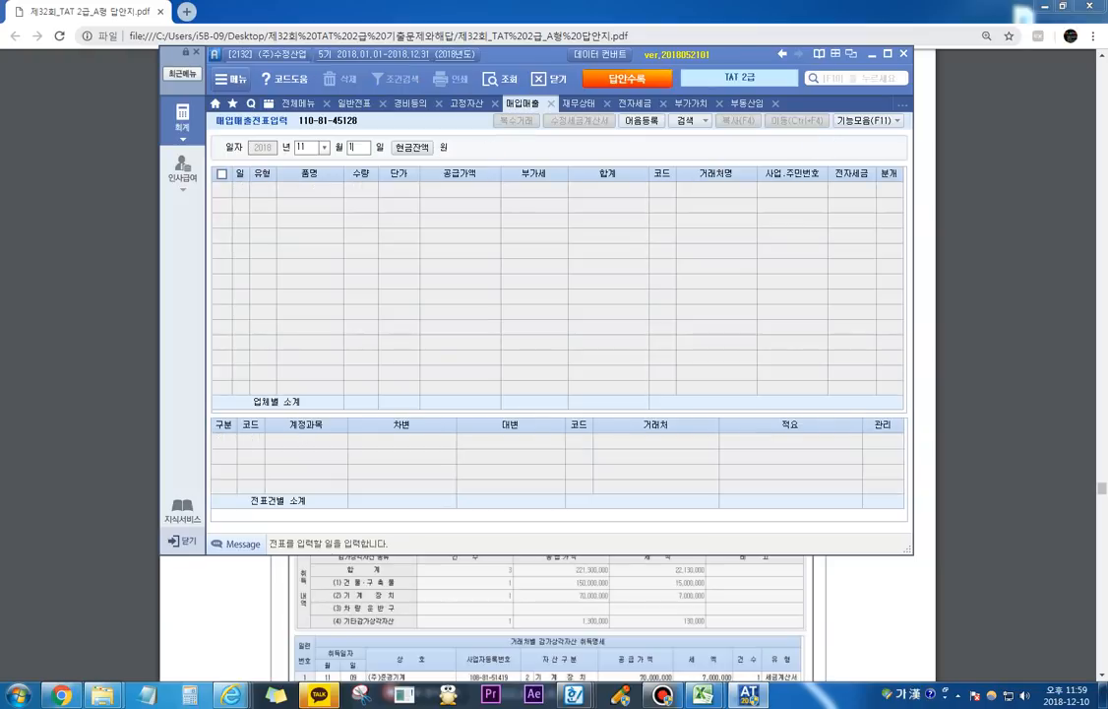
key(Return)
text(51)
key(Return)
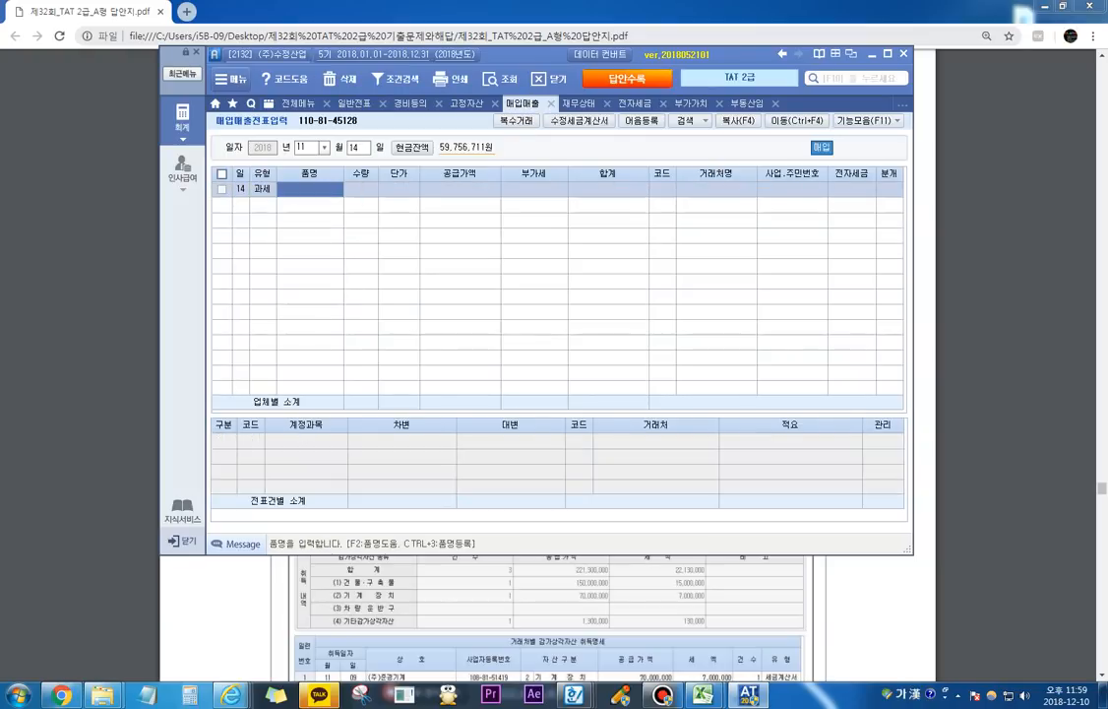
Step: Enter 기성 as the 품명 with a 공급가액 of 150,000,000 and accept the 부가세
text(기성)
key(Return)
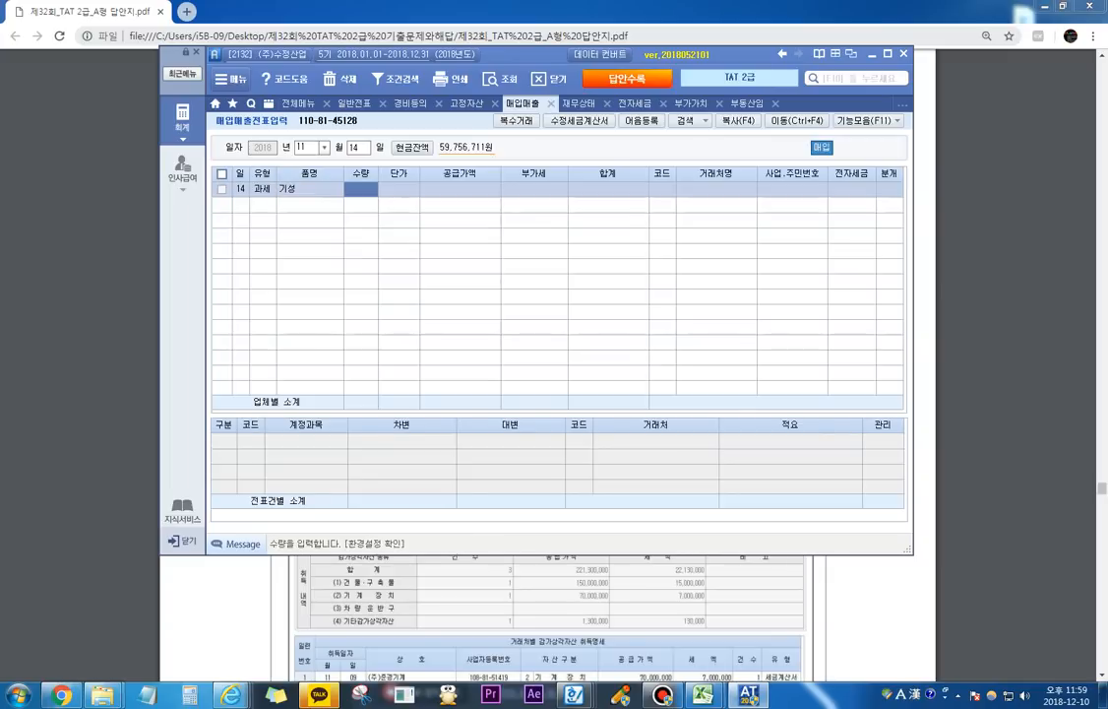
key(Return)
key(Return)
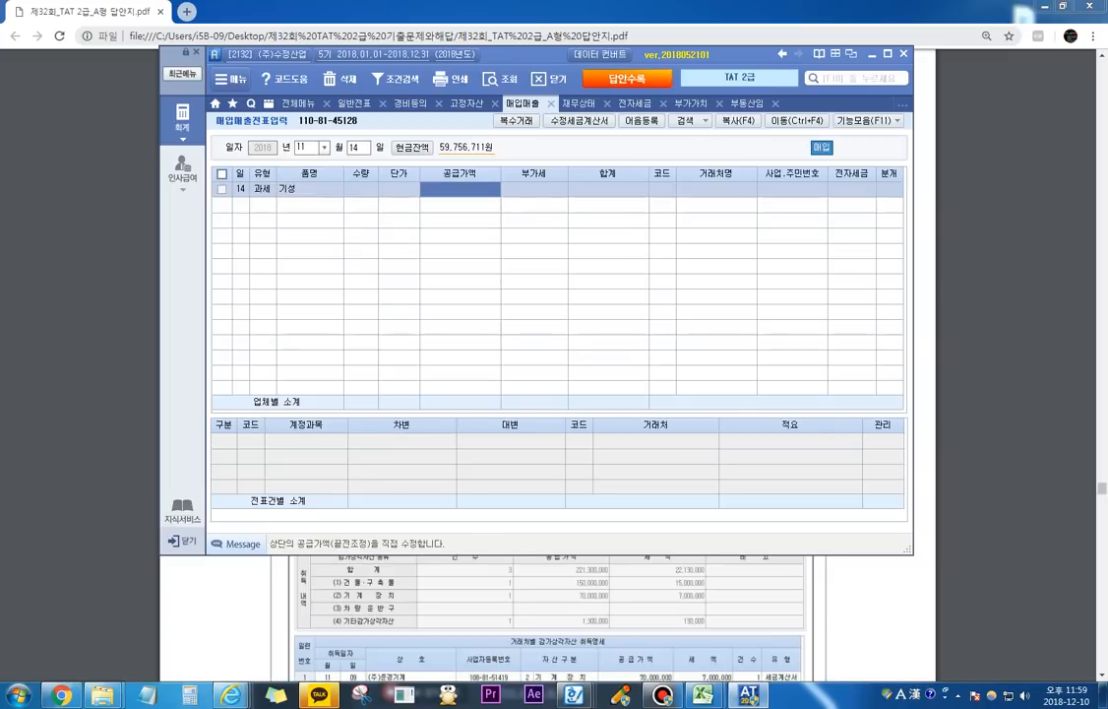
text(150000000)
key(Return)
key(Return)
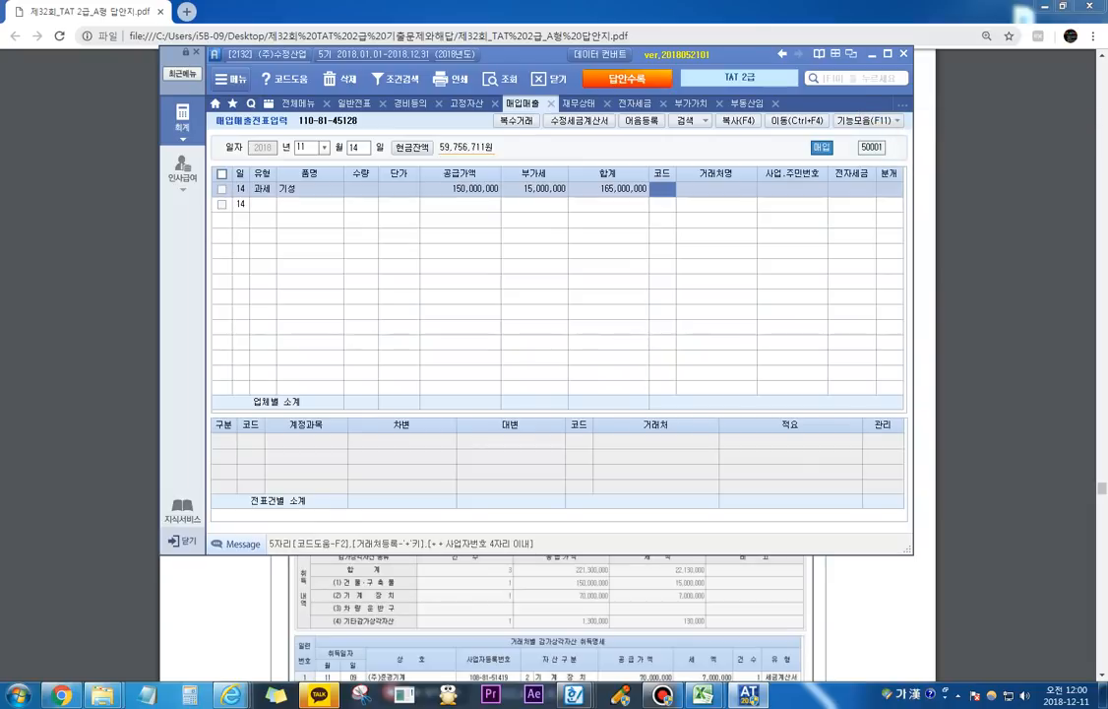
Step: Set the 기성 slip's 거래처 to (주)승민건설, 전자세금 to 전자입력 and 분개 to 3.혼합
text(승민)
key(Return)
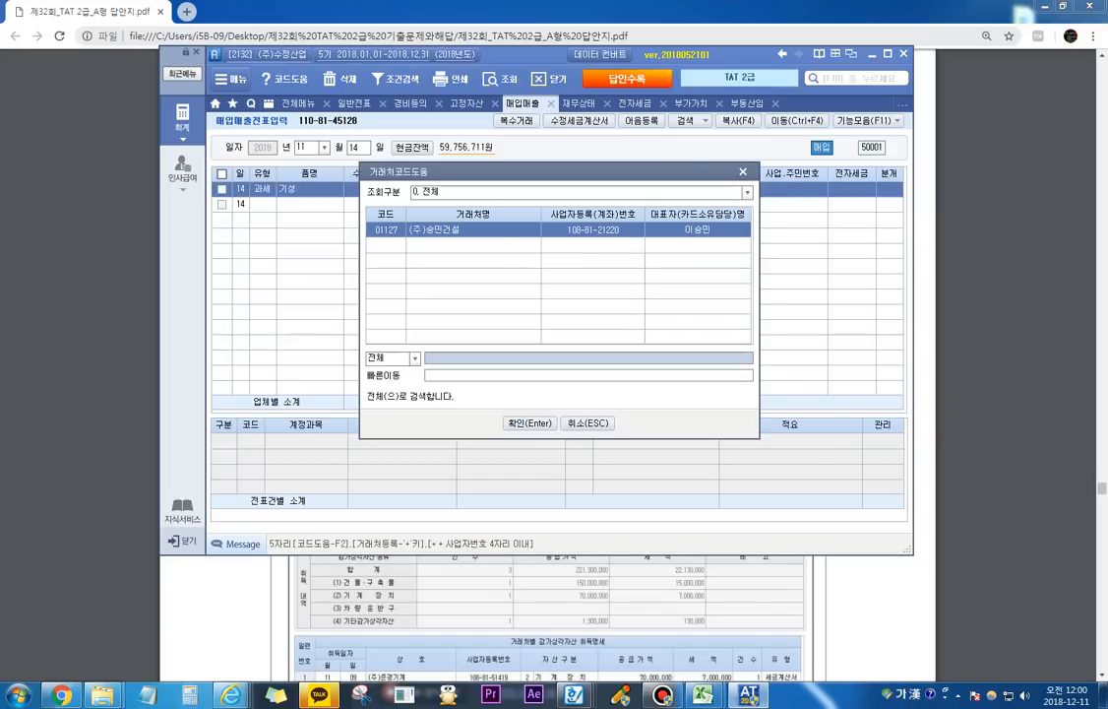
key(Return)
key(1)
key(Return)
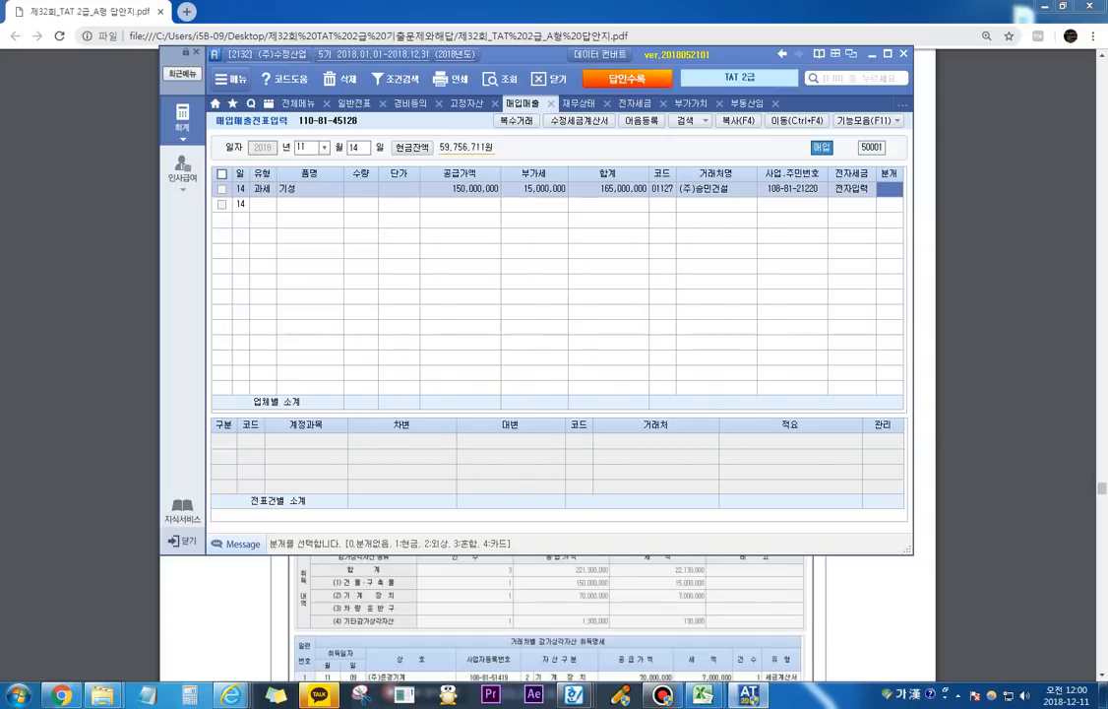
key(3)
key(Return)
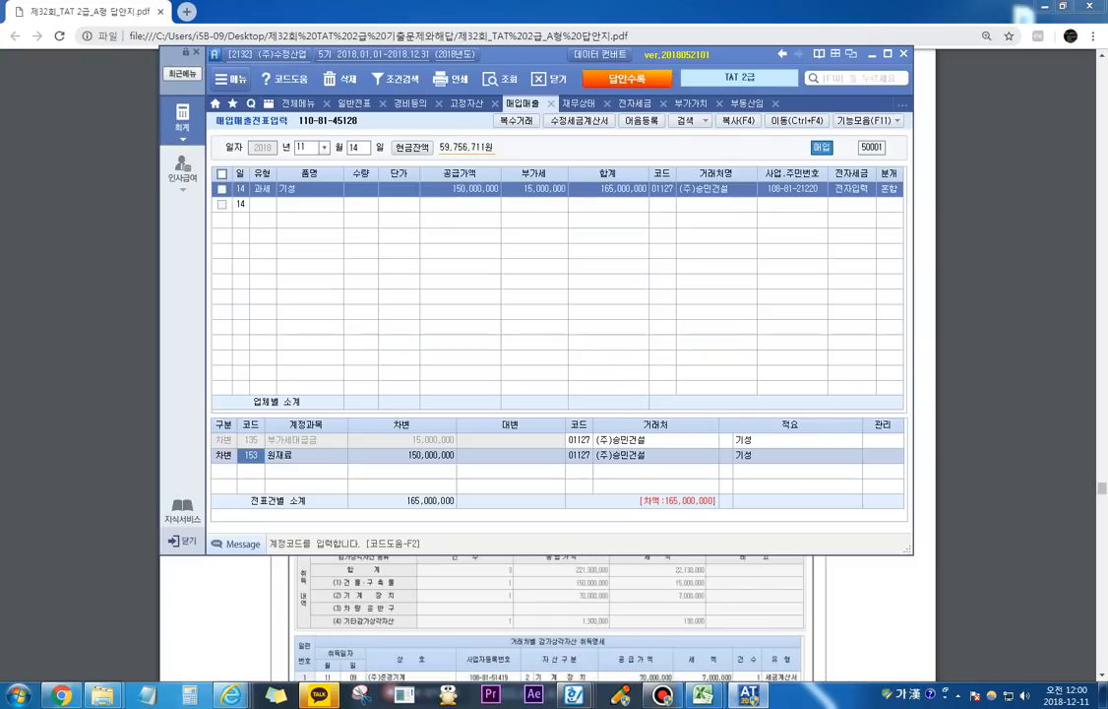
Step: Look up 건설 and set the debit account of the 기성 slip to 214.건설중인자산
text(건설)
key(Return)
key(Down)
key(Return)
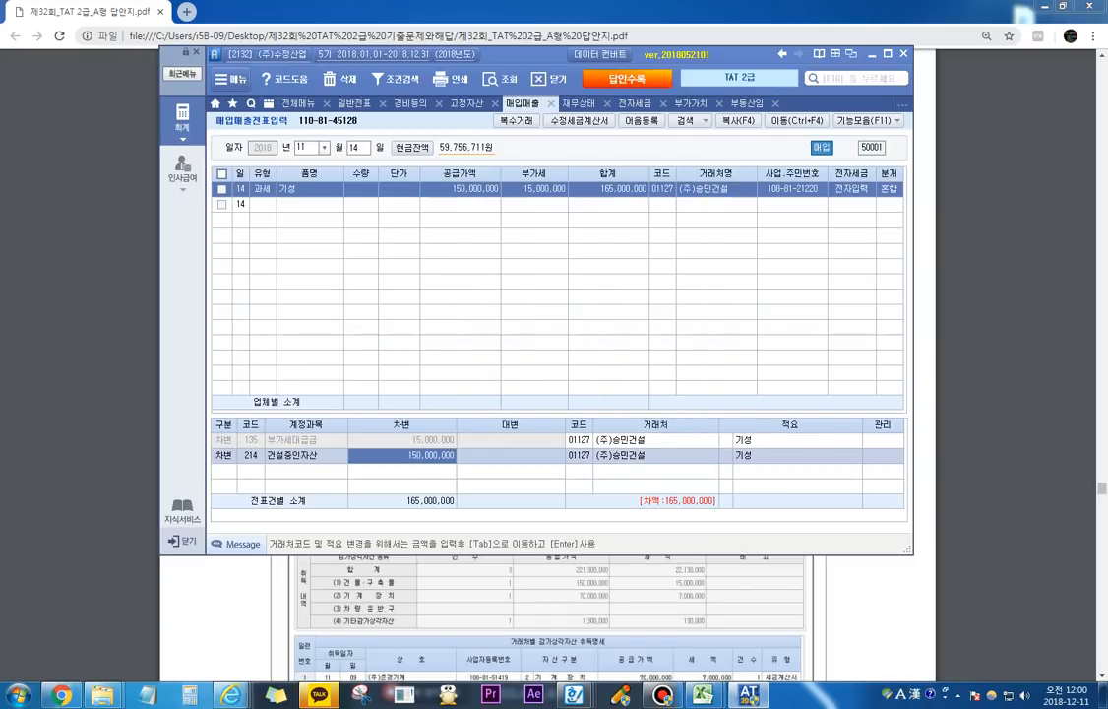
key(Return)
Step: Add a credit line for 253.미지급금 with an amount of 165,000,000 to the 기성 slip
text(4)
key(Return)
text(253)
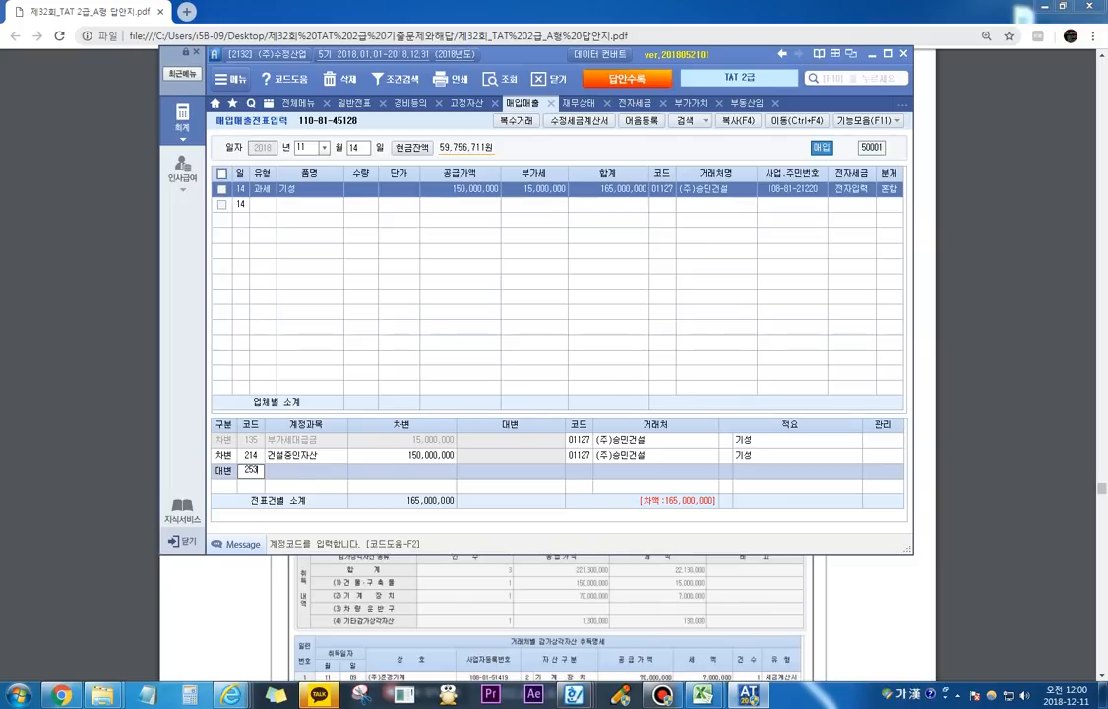
key(Return)
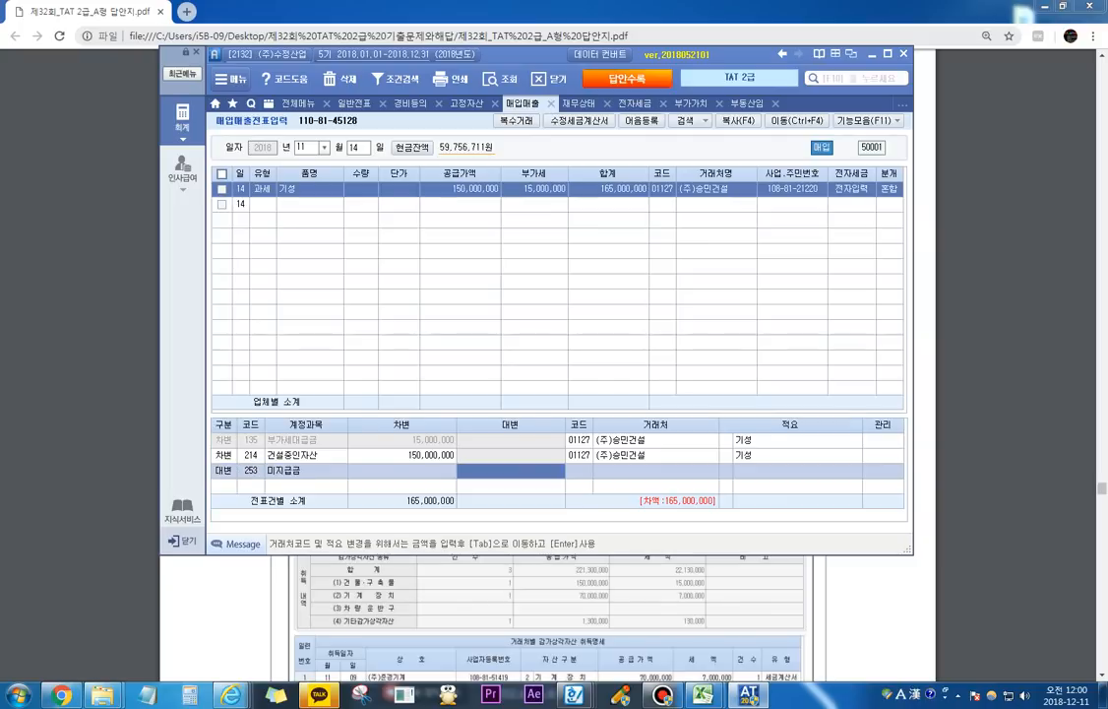
text(165000000)
key(Return)
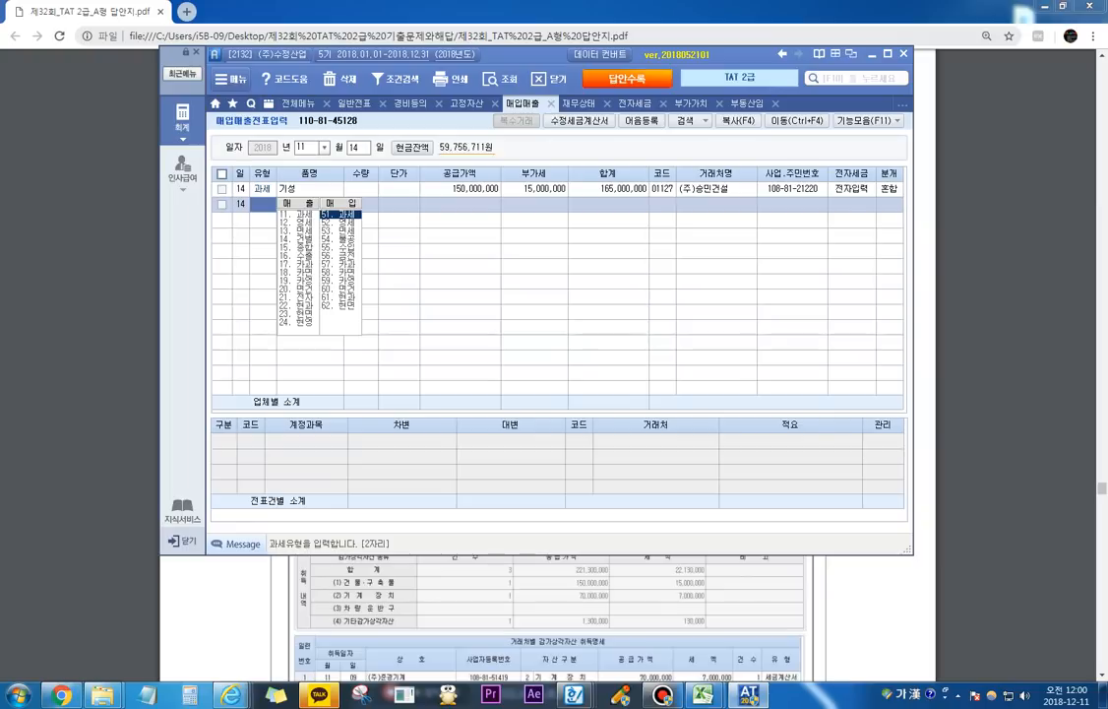
Step: Start a 12월 07일 slip with purchase type 61.현과
text(12)
key(Return)
text(07)
key(Return)
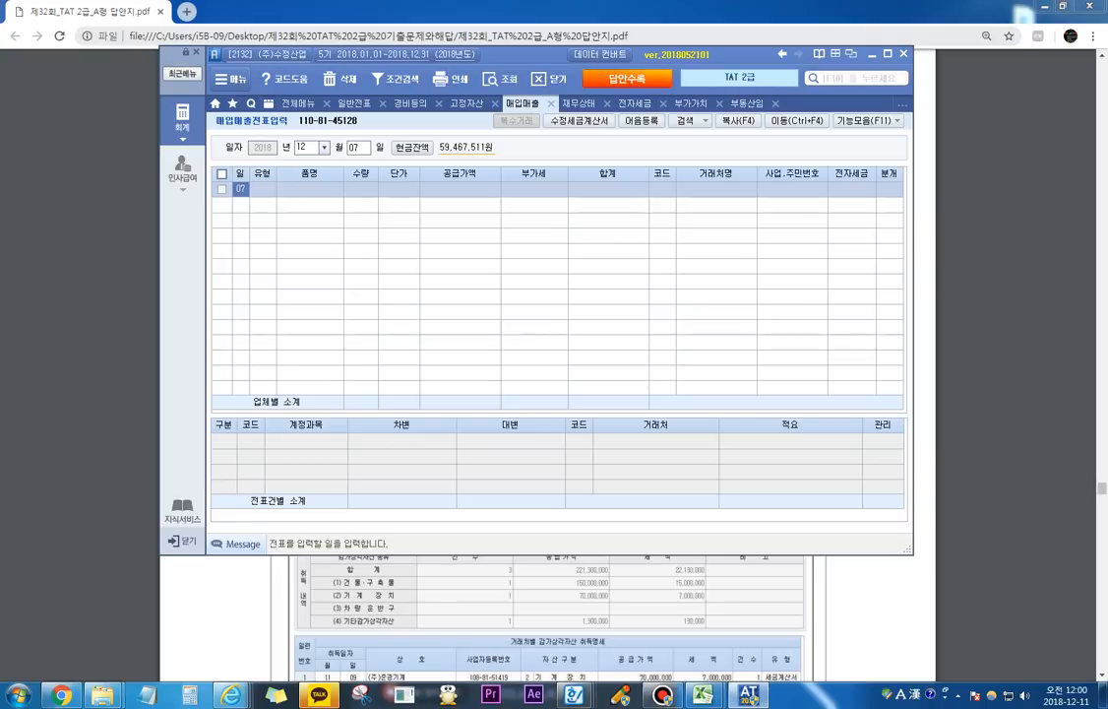
key(Return)
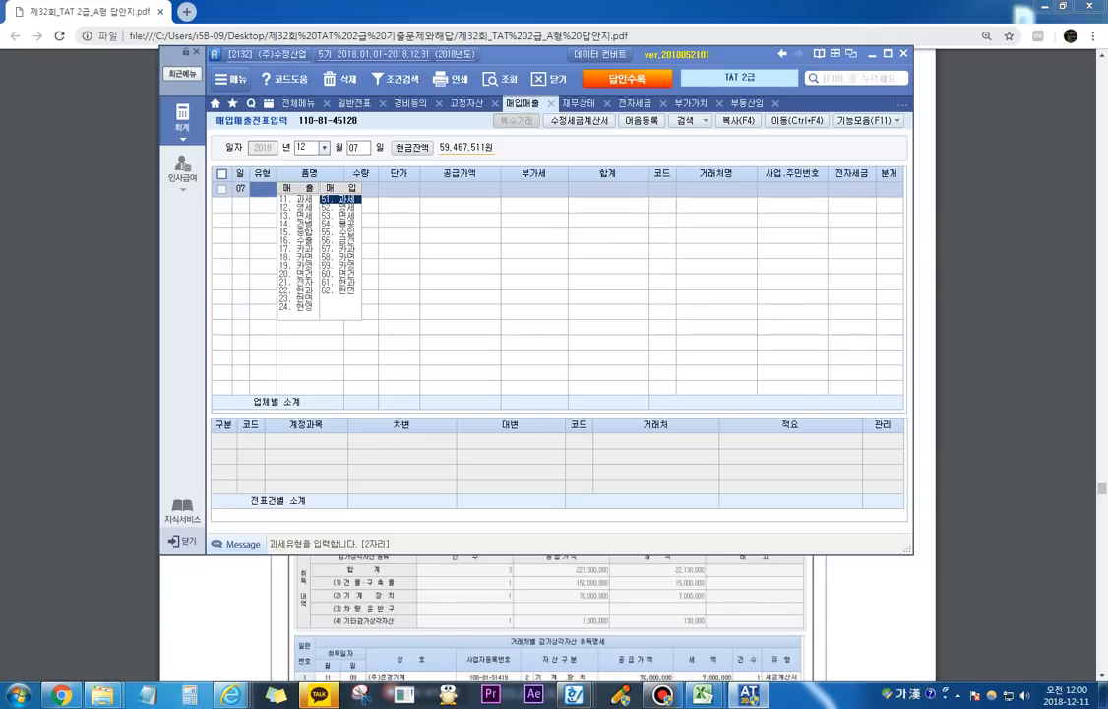
text(61)
key(Return)
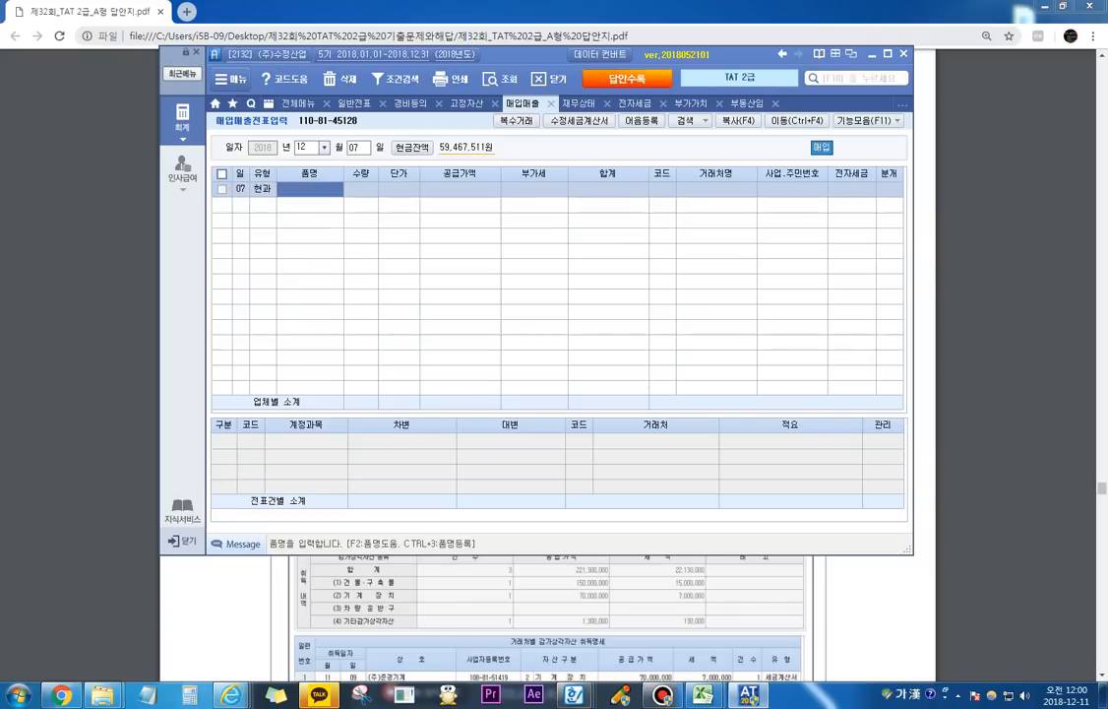
Step: Enter 제본기 as the 품명 with a VAT-inclusive amount of 1,430,000 in 공급가액 and accept the split 부가세
text(제본기)
key(Return)
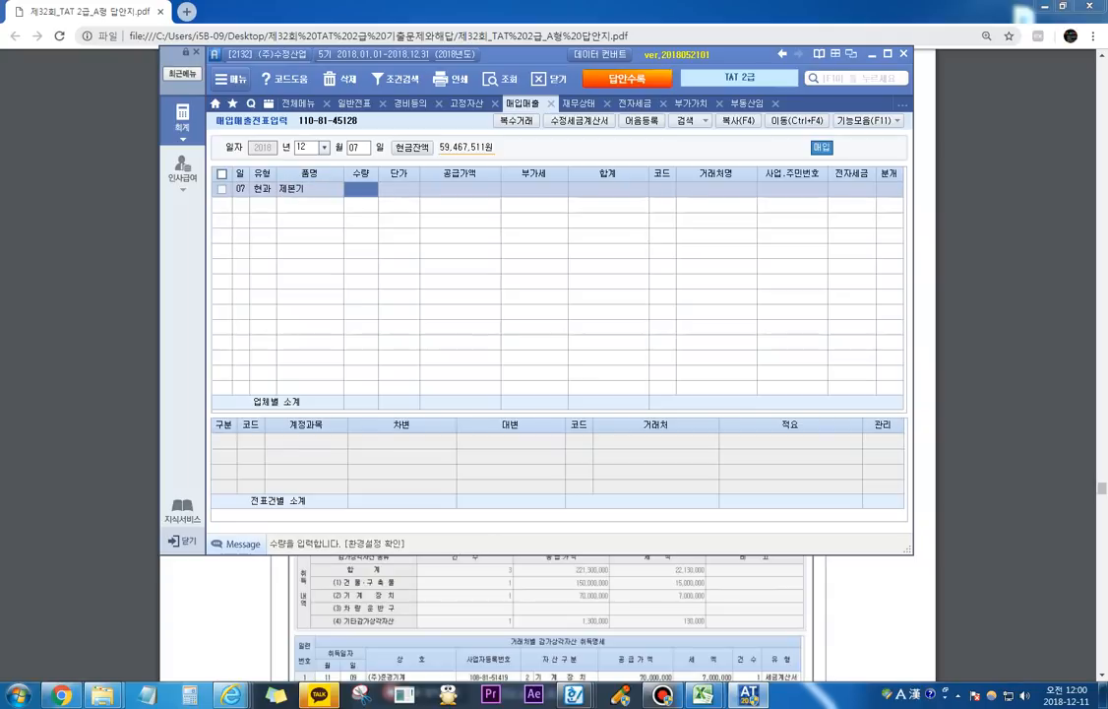
key(Return)
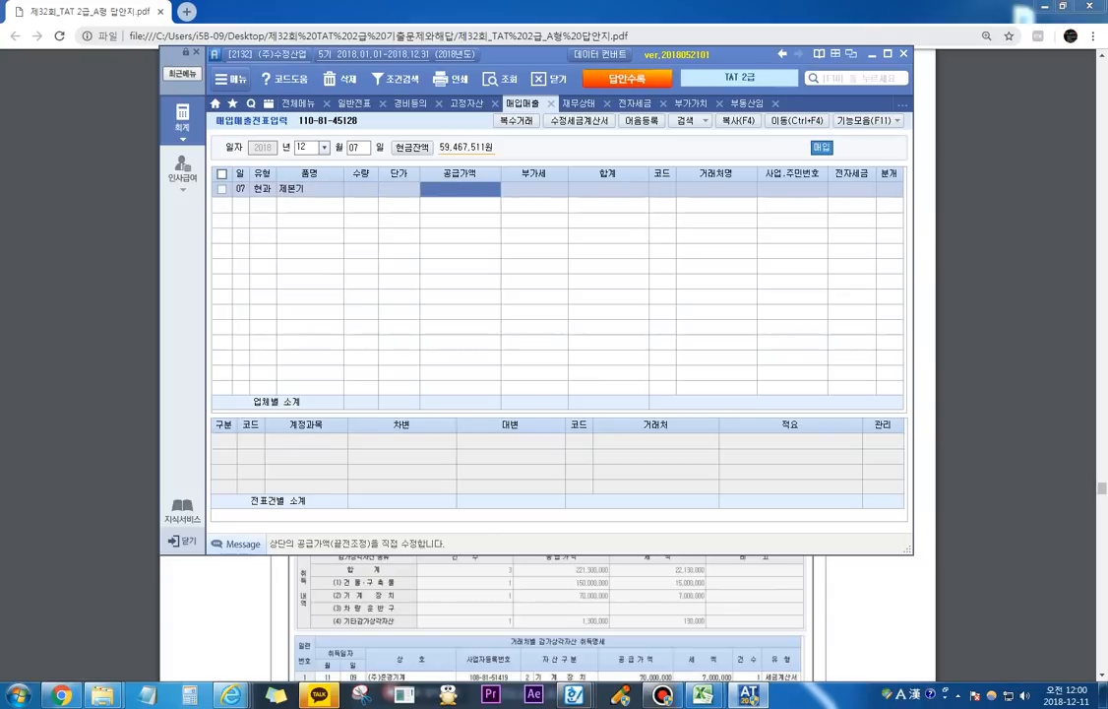
text(1430000)
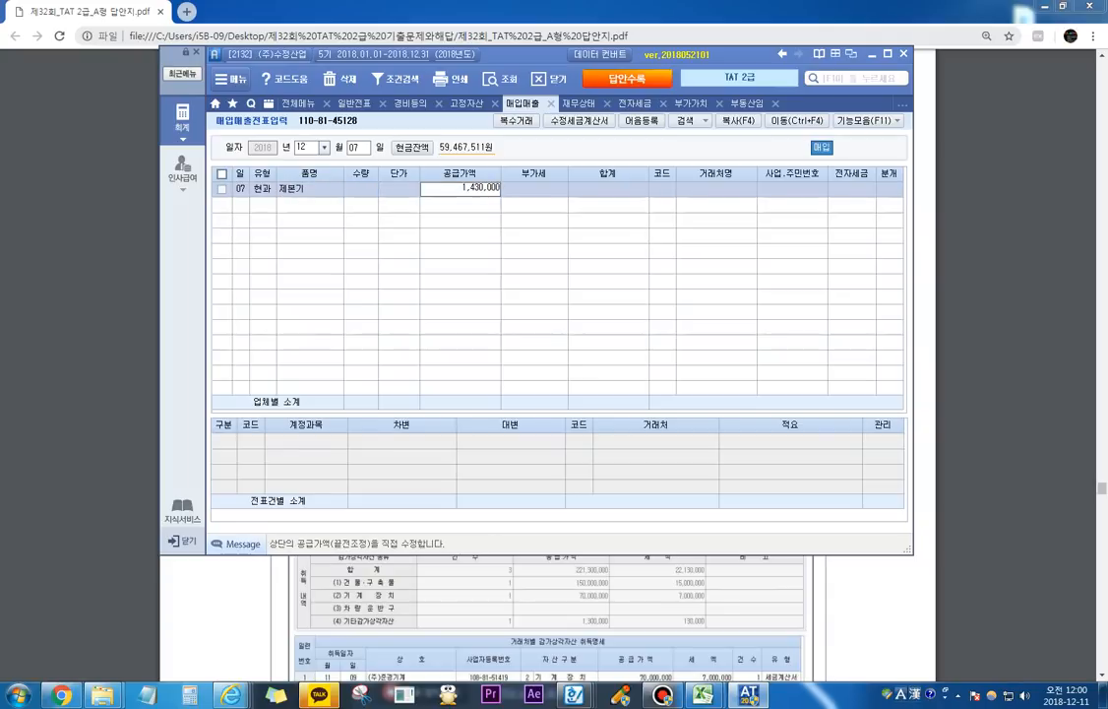
key(Return)
key(Return)
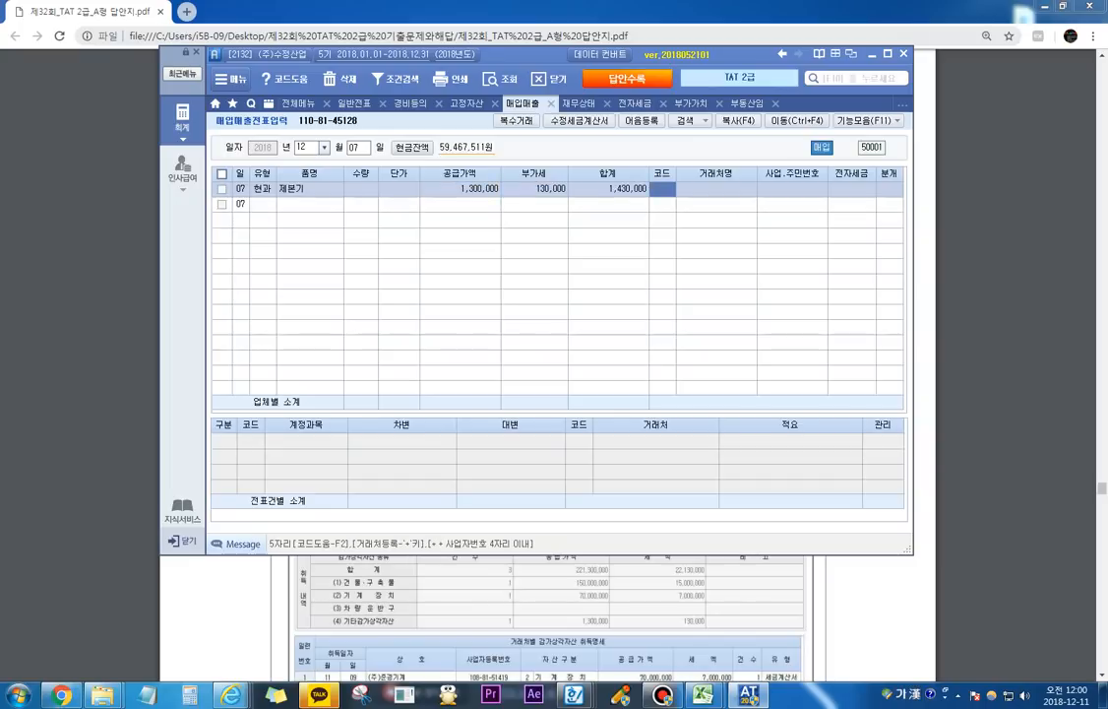
Step: Set the 제본기 slip's 거래처 to (주)규리전자 and 분개 to 1.현금, and complete its journal line
text(규리)
key(Return)
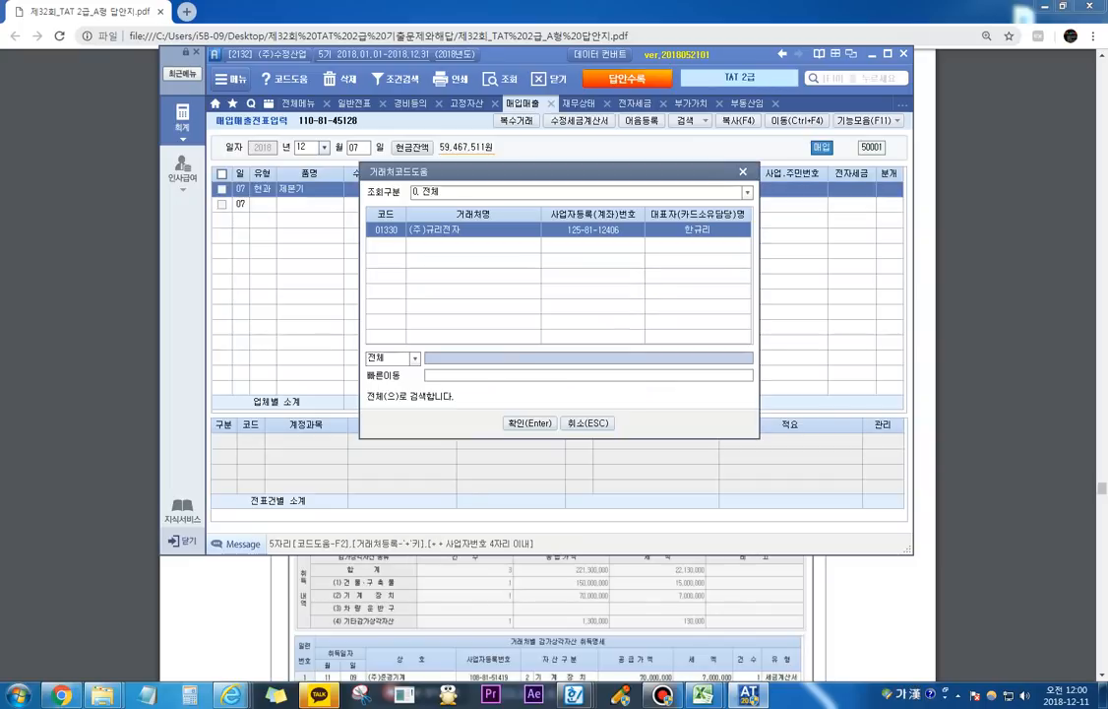
key(Return)
click(889, 188)
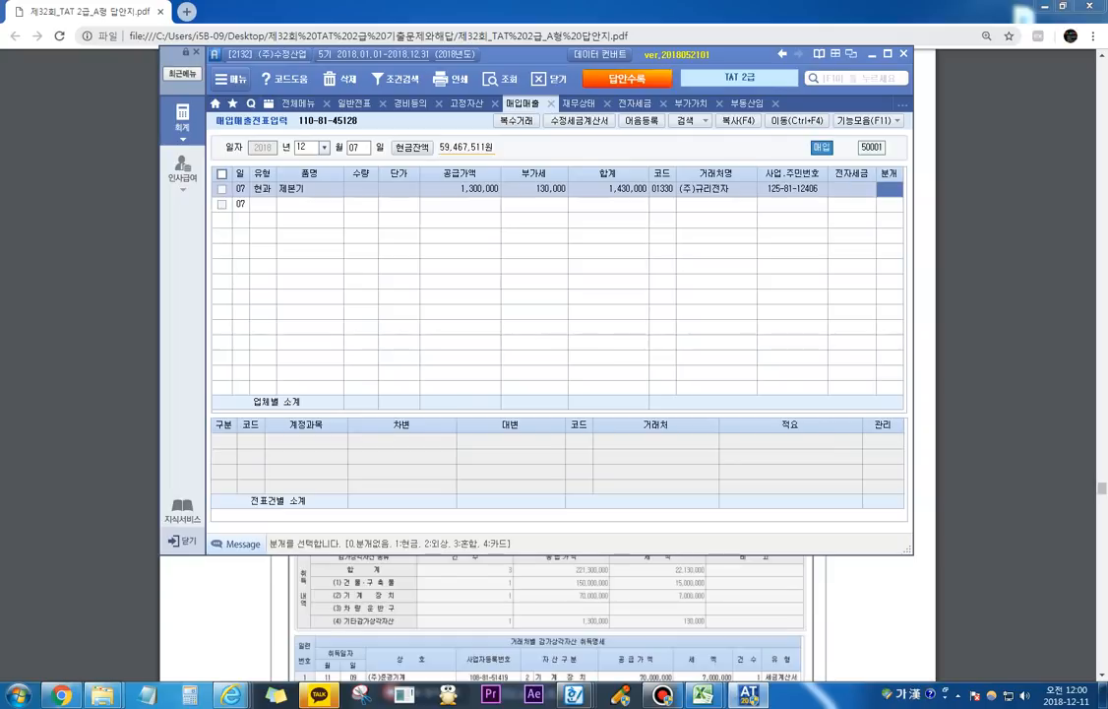
text(1)
key(Return)
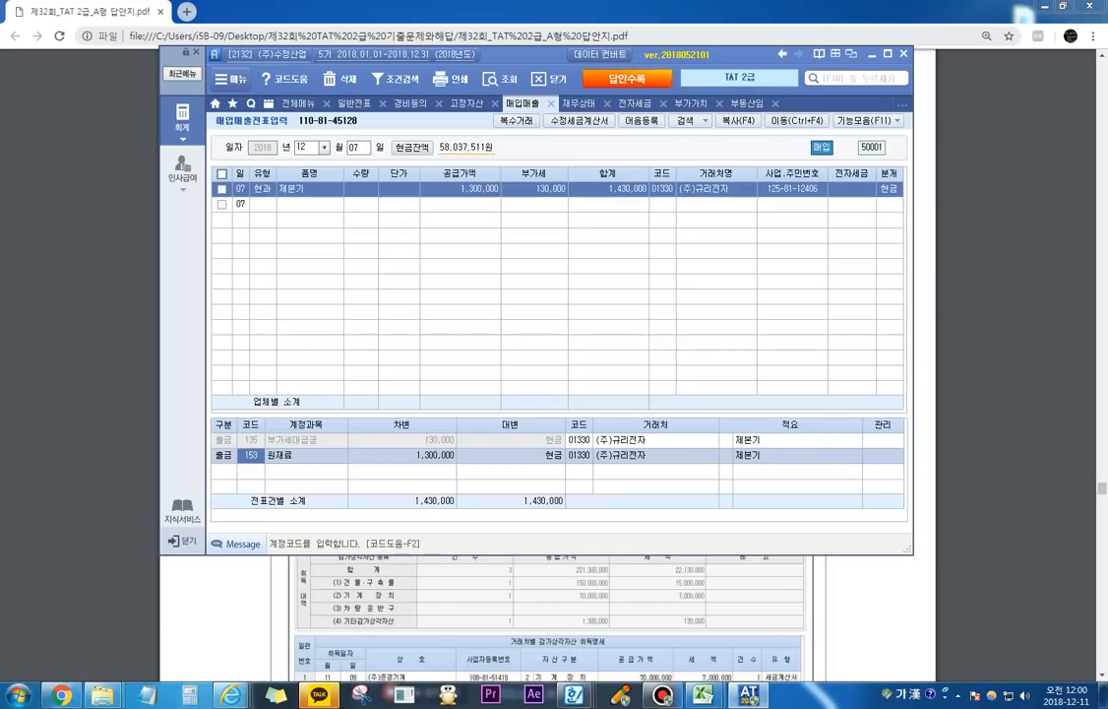
key(Return)
key(Return)
key(Return)
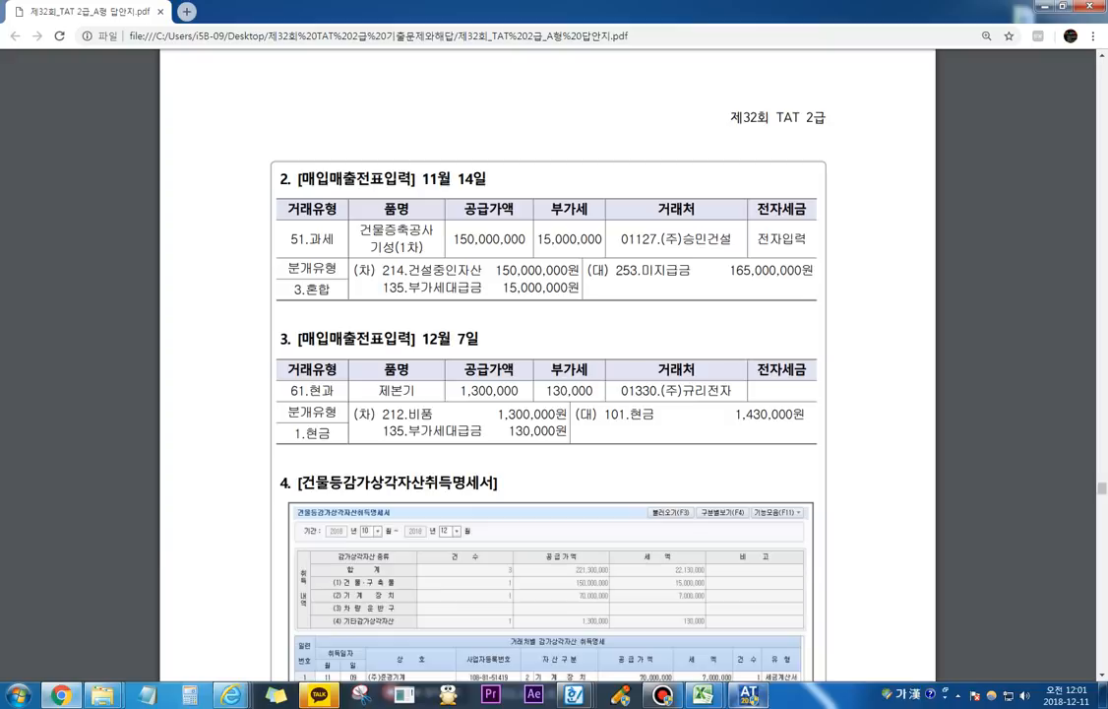
Step: Open the 부가가치세신고서, save the data of the July–September period, and load the return for 10월 to 12월
click(667, 618)
key(alt+Tab)
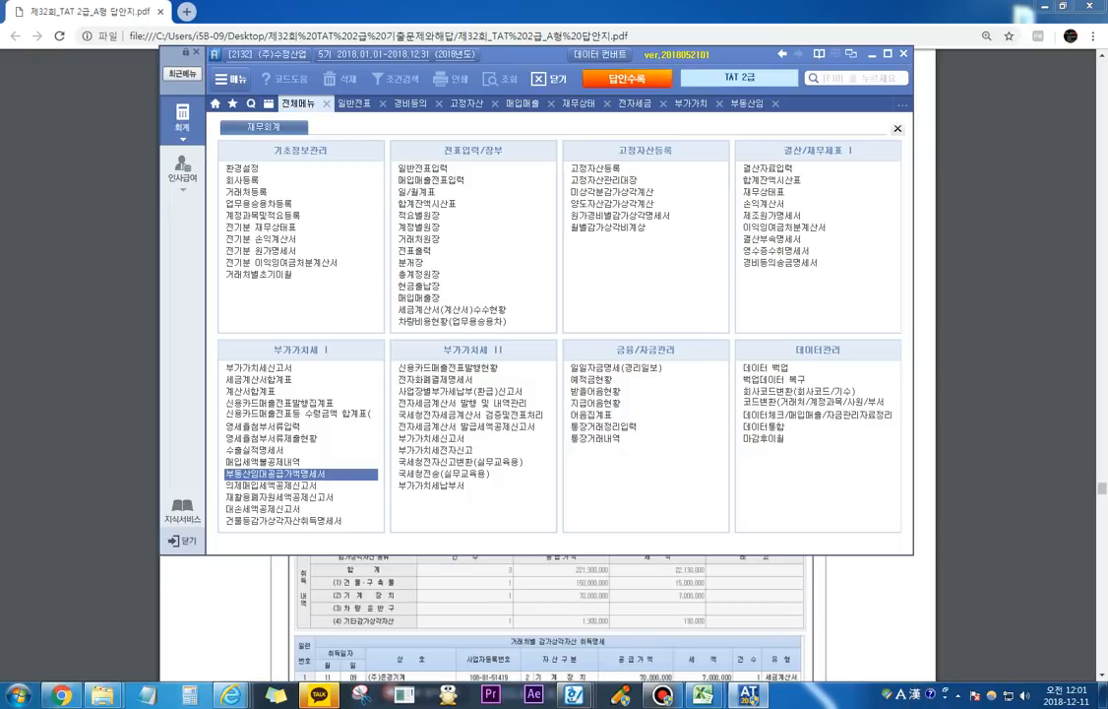
click(259, 367)
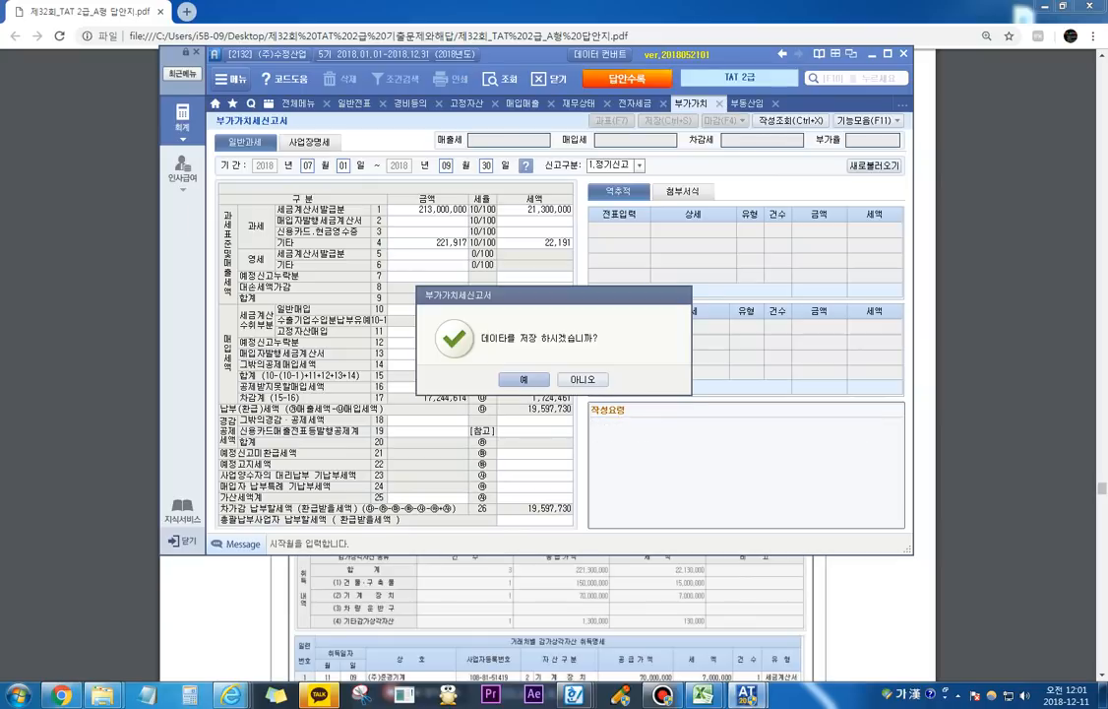
key(Return)
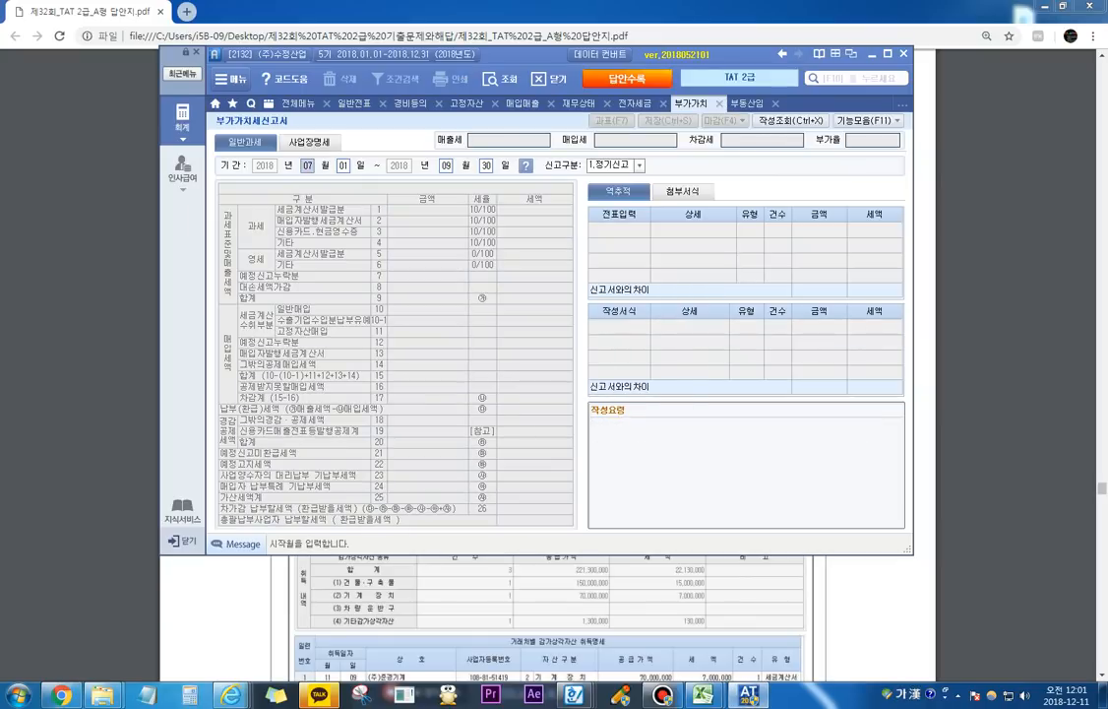
text(10)
key(Return)
text(12)
key(Return)
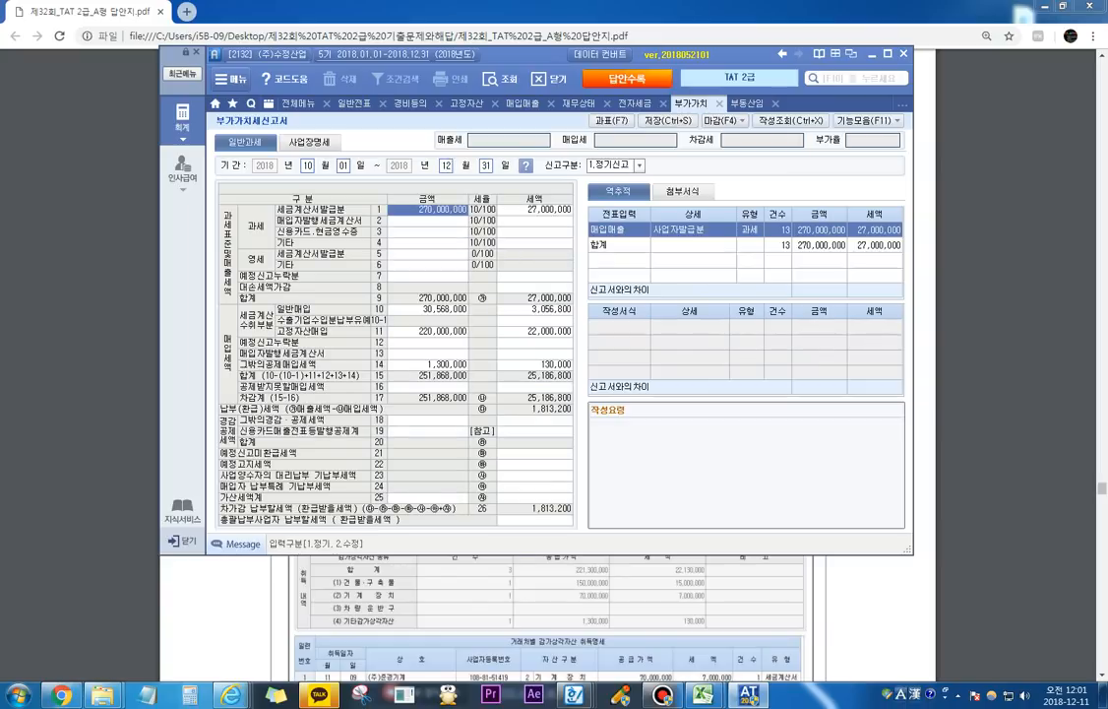
Step: Examine the 고정자산매입 amount, tax and source entries and the 과세표준명세 of the 부가가치세신고서
click(427, 331)
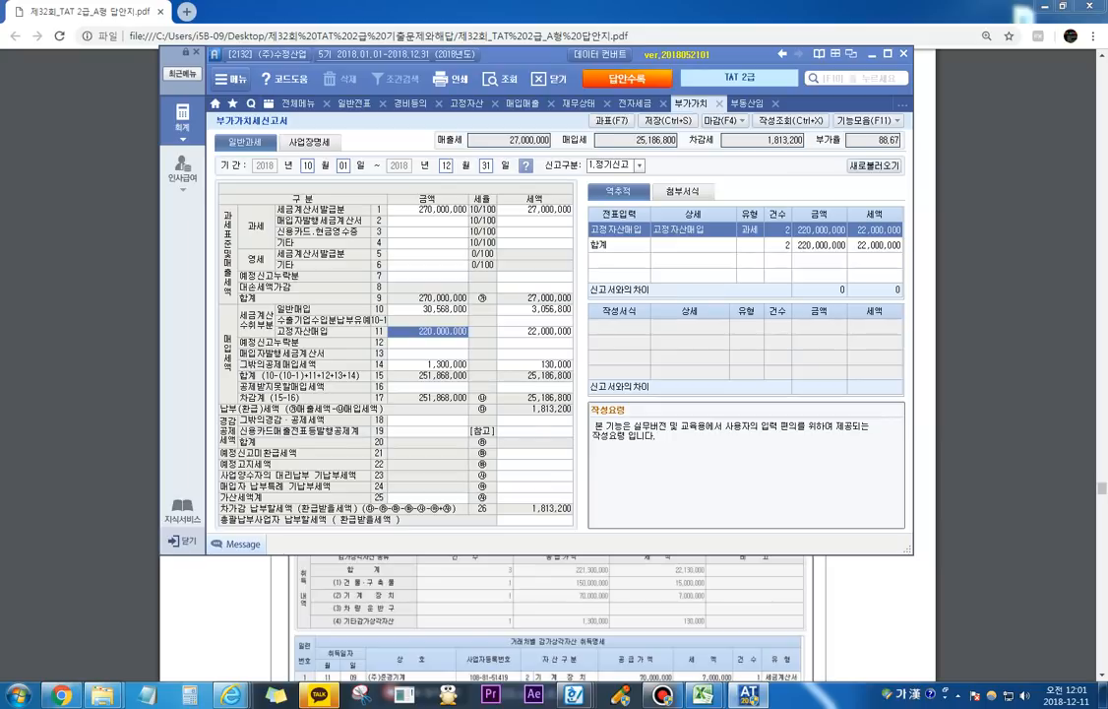
key(F7)
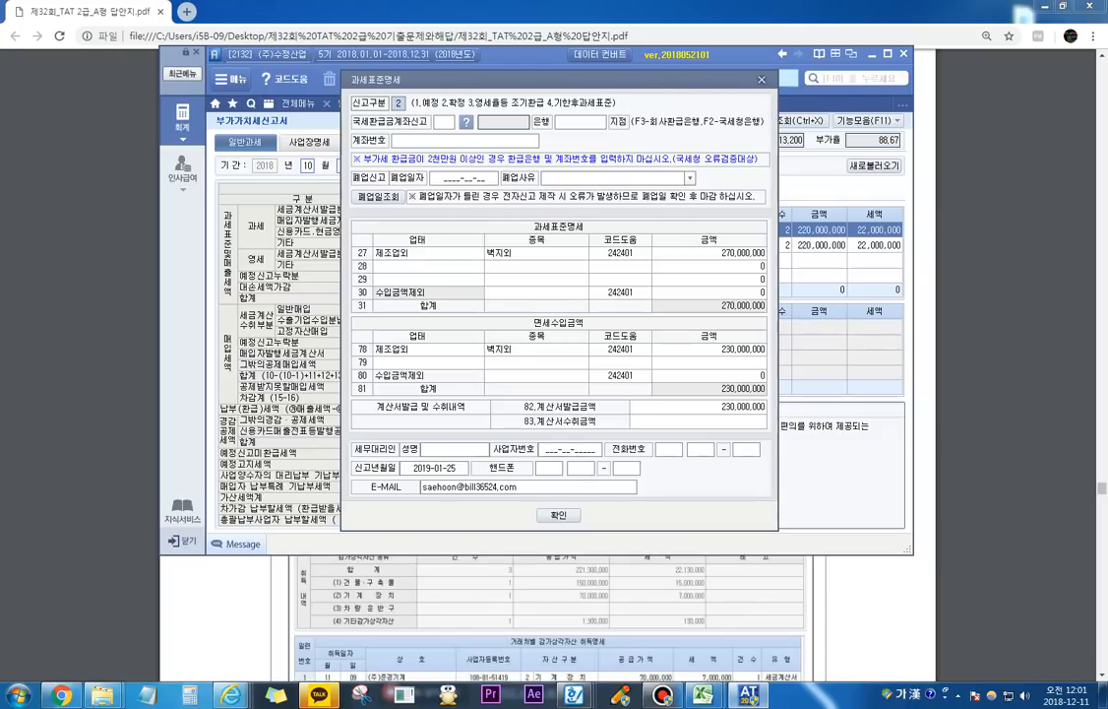
key(Escape)
key(Return)
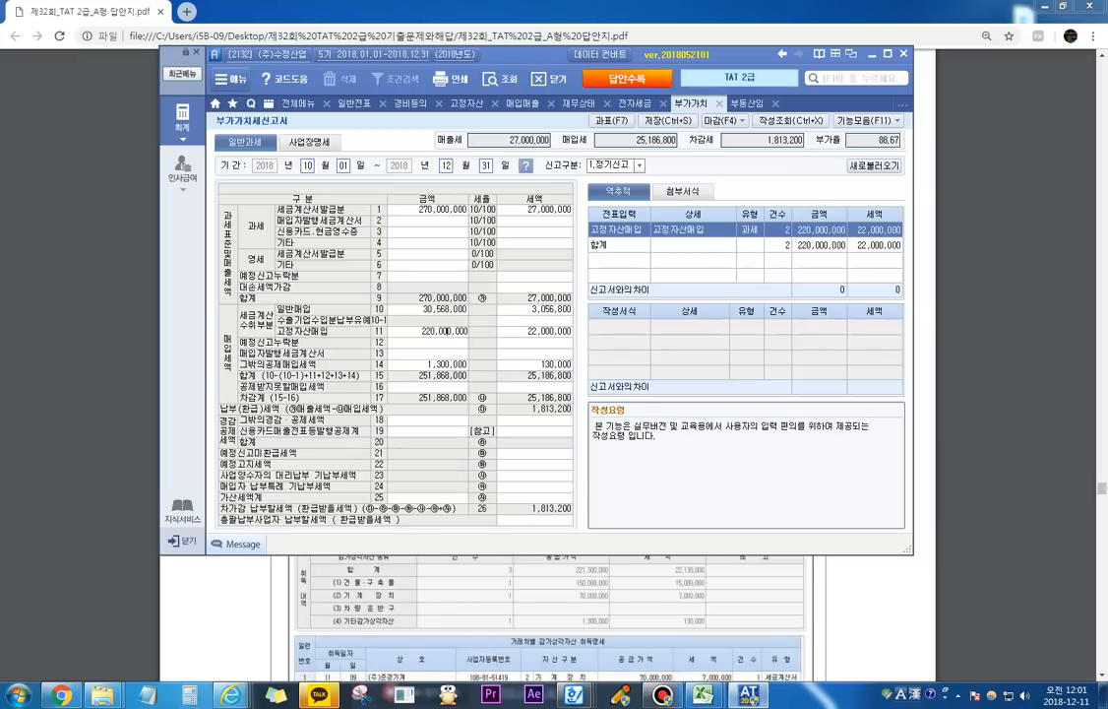
click(427, 331)
click(534, 332)
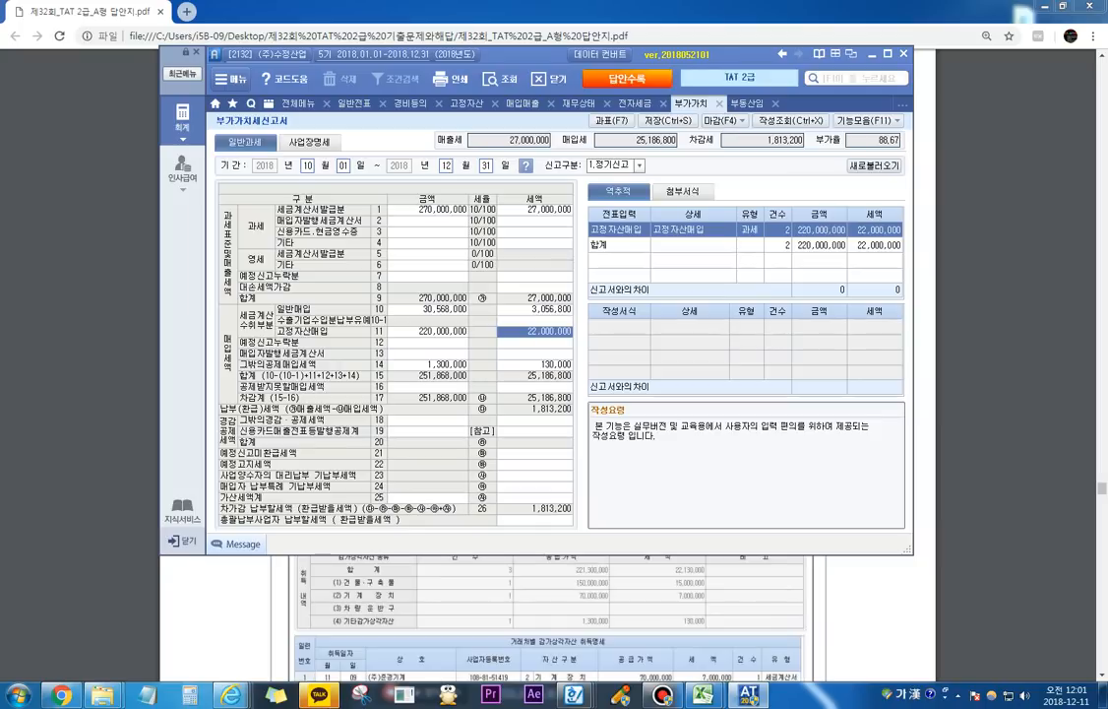
Step: Examine the 그밖의공제매입세액명세 breakdown behind line 14, pointing out the 신용매출전표수취/고정 entry
click(427, 364)
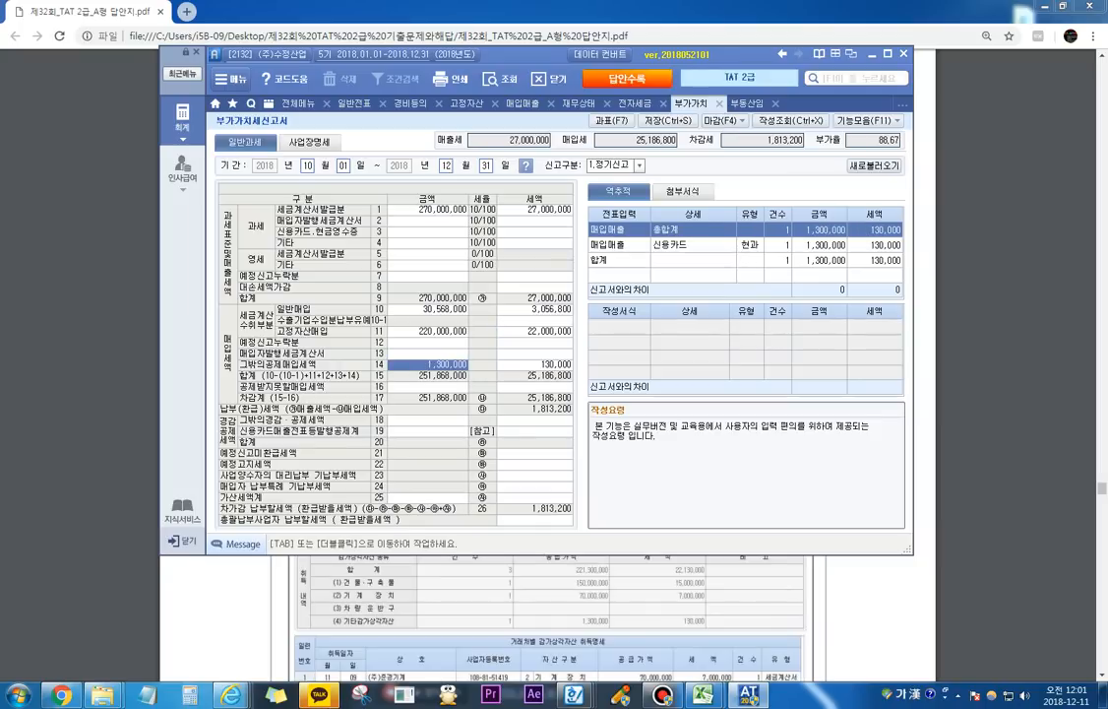
key(Tab)
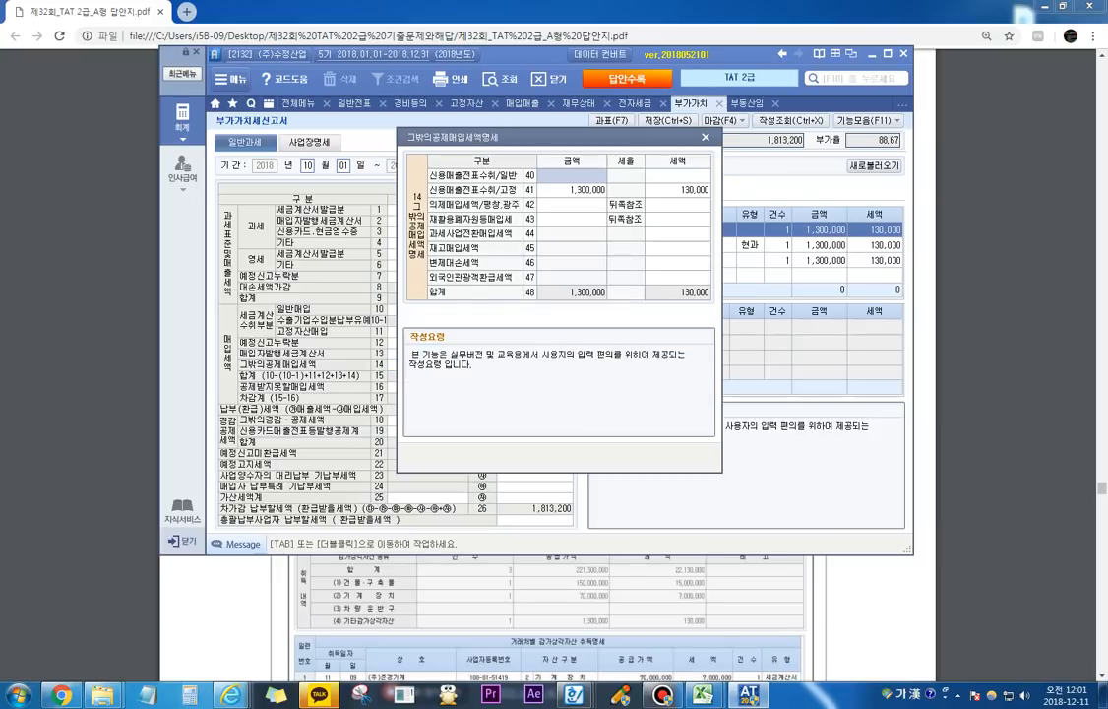
key(F12)
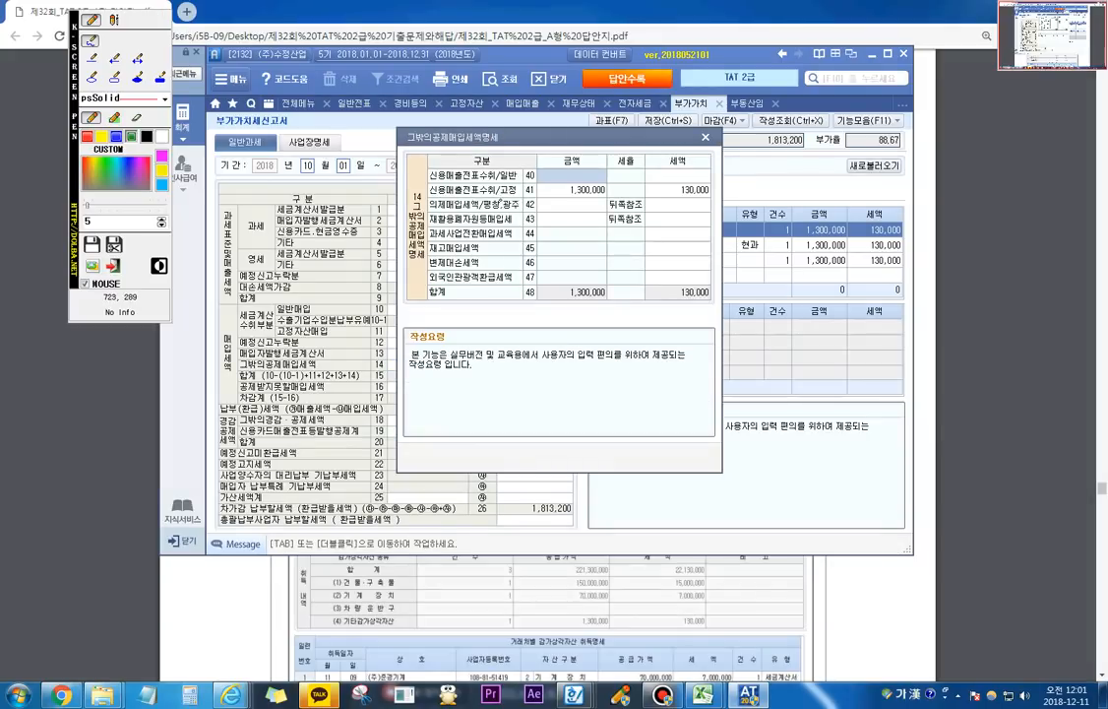
mouse_move(502, 198)
mouse_down()
mouse_move(518, 192)
mouse_move(504, 195)
mouse_up()
key(Escape)
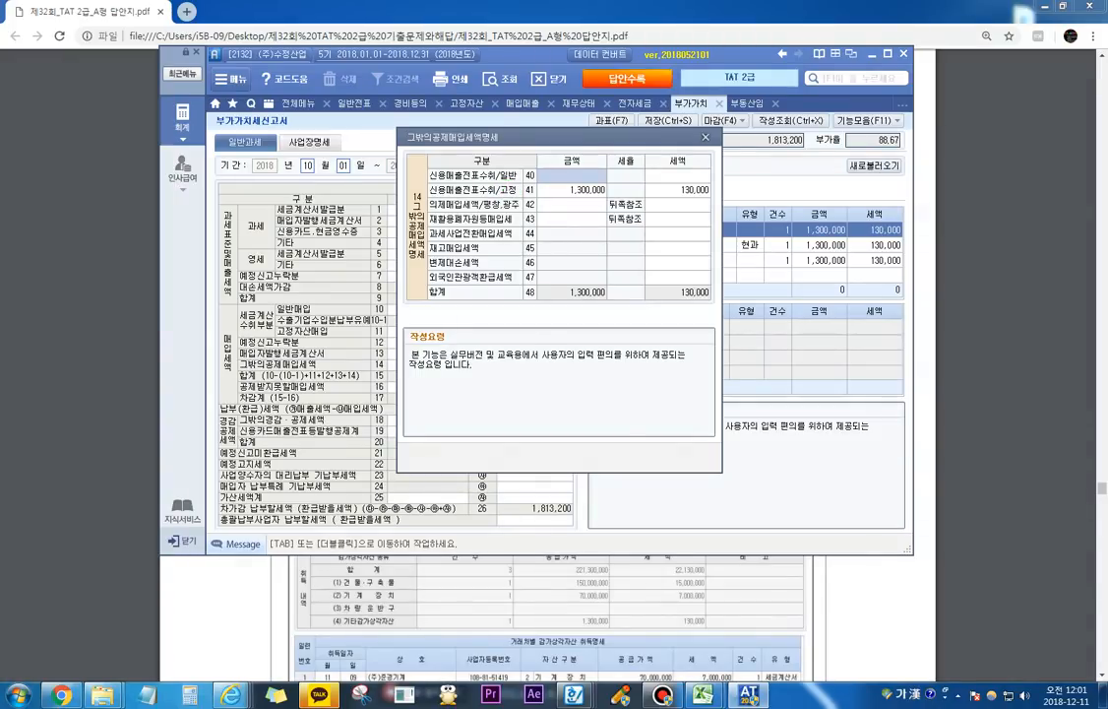
key(Escape)
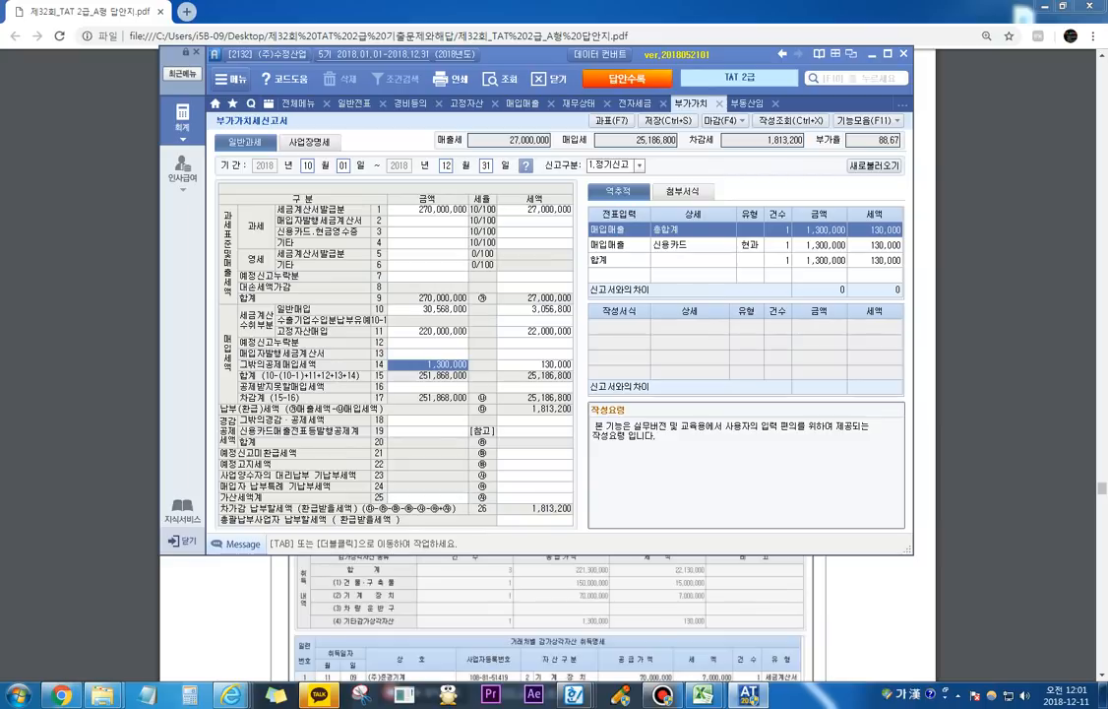
Step: Review question 4's 평가문제 in the answer PDF, underlining the instruction to prepare the 건물등감가상각자산취득명세서 for the return
key(alt+Tab)
scroll(547, 374, down, 7)
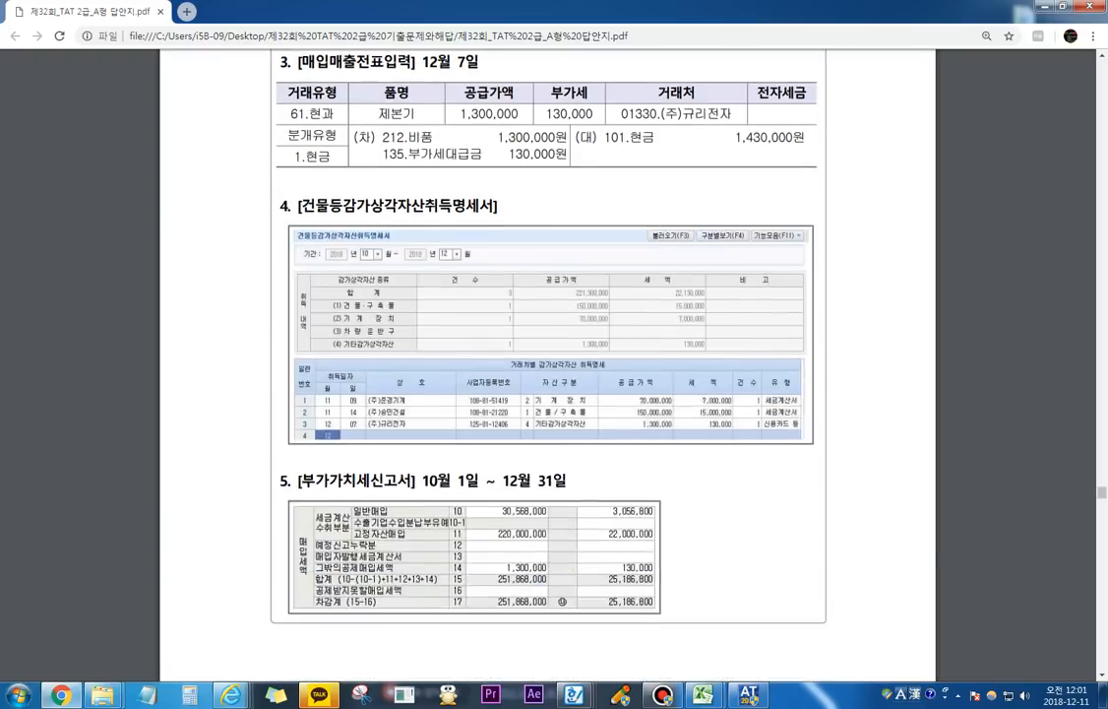
scroll(547, 374, up, 15)
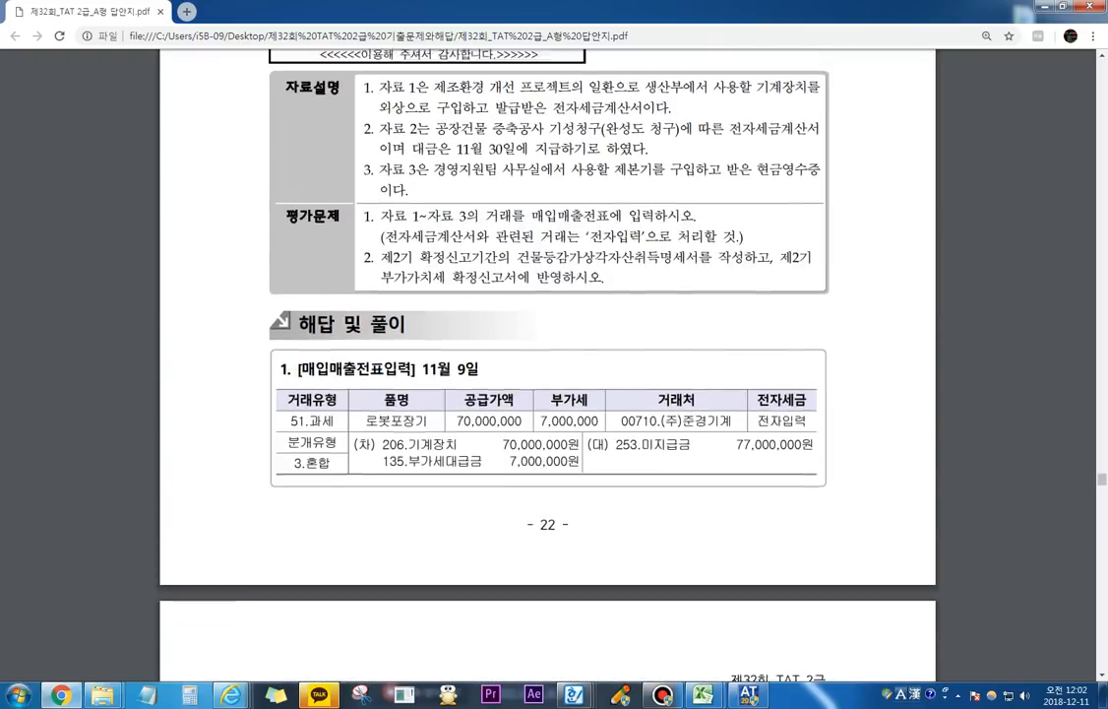
click(620, 695)
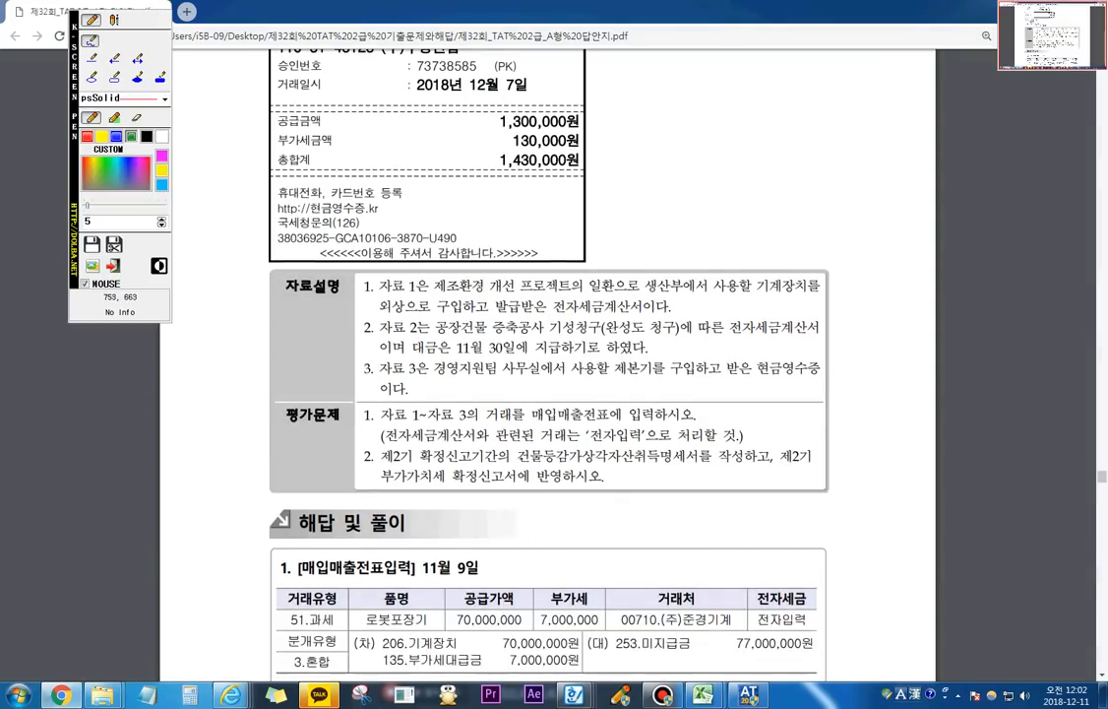
drag(553, 462, 742, 473)
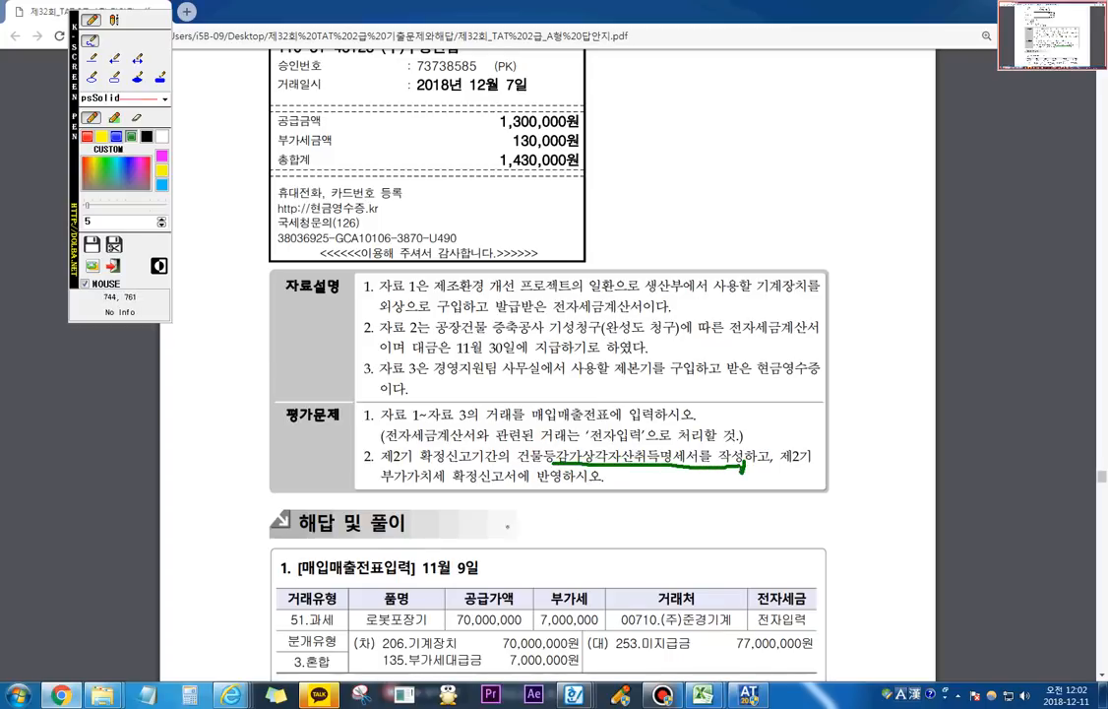
drag(412, 504, 501, 496)
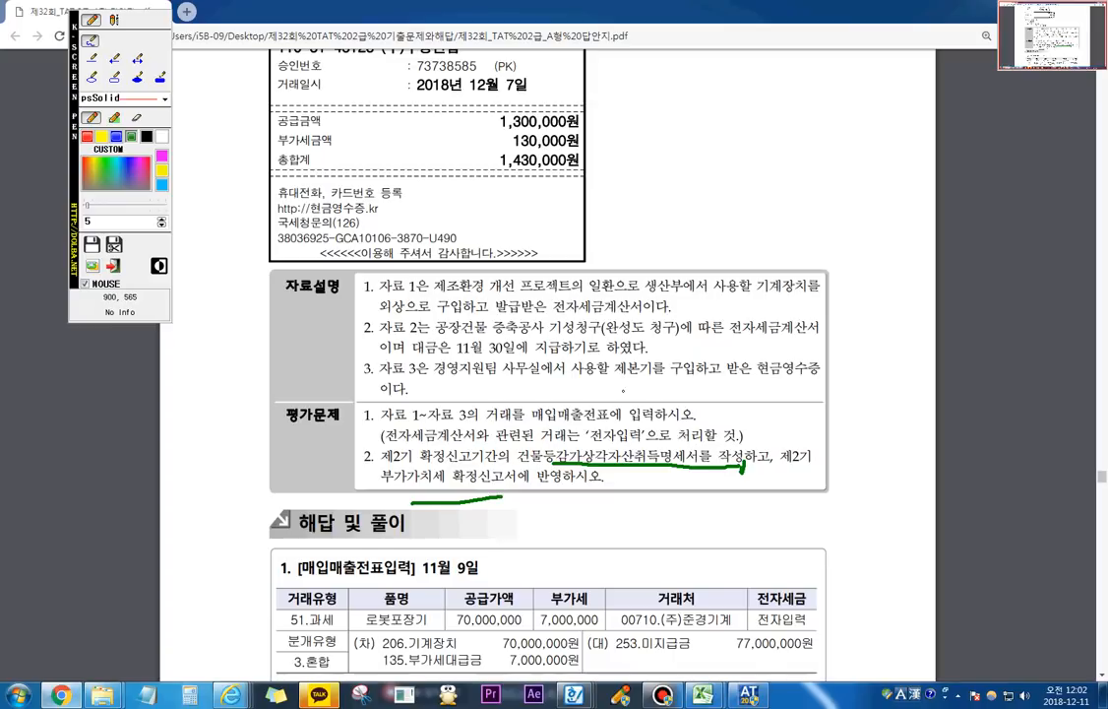
key(Escape)
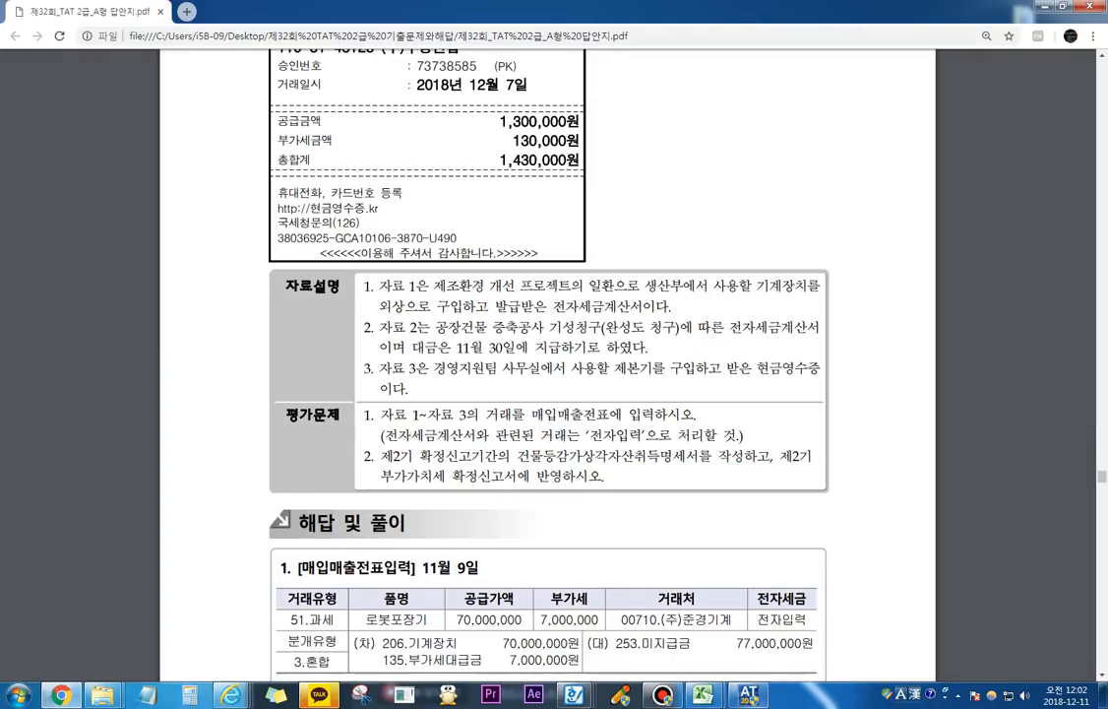
Step: Switch back to the accounting program, save the 10월–12월 부가가치세신고서 and return to the full menu
click(749, 696)
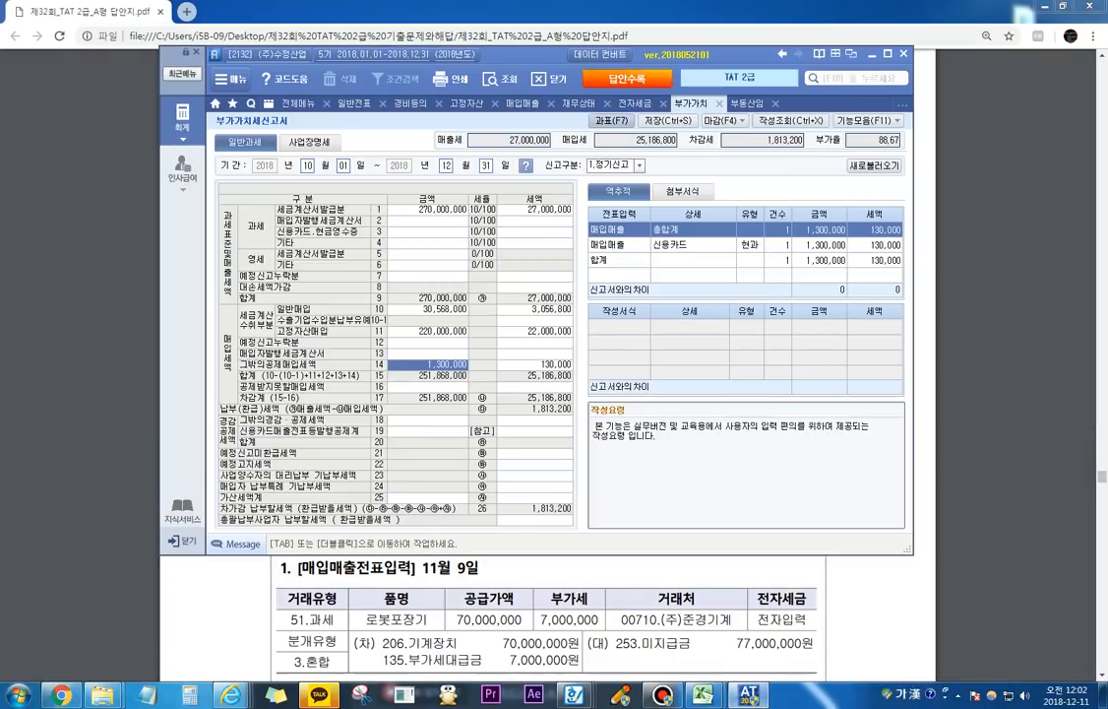
key(ctrl+s)
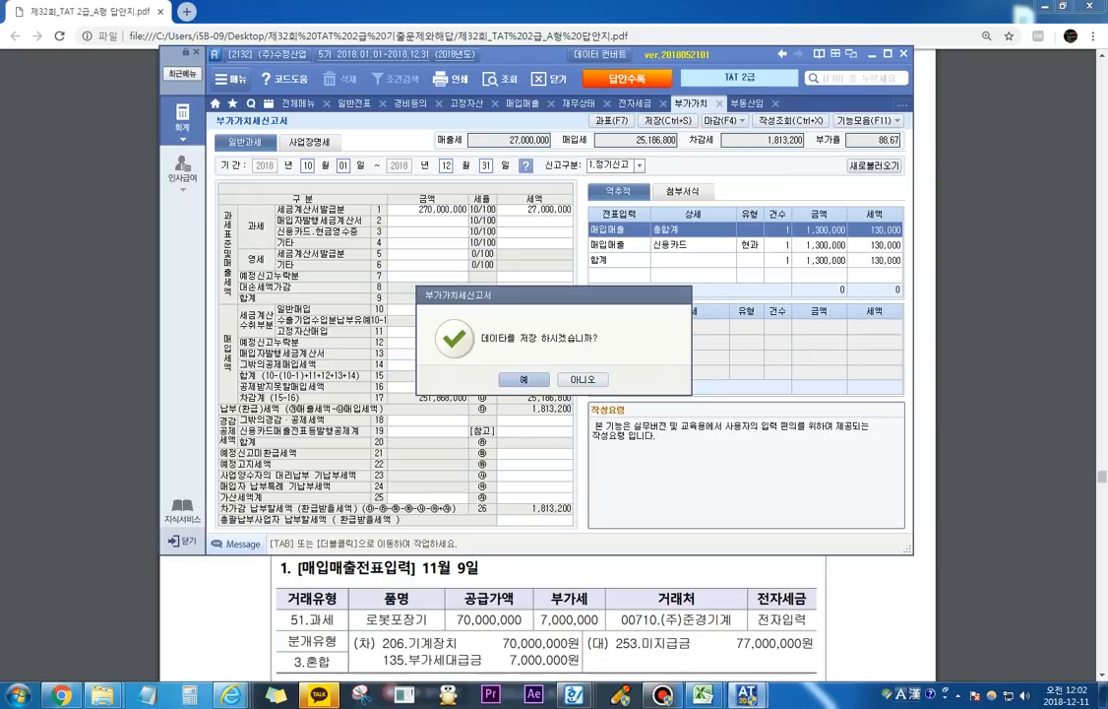
key(Return)
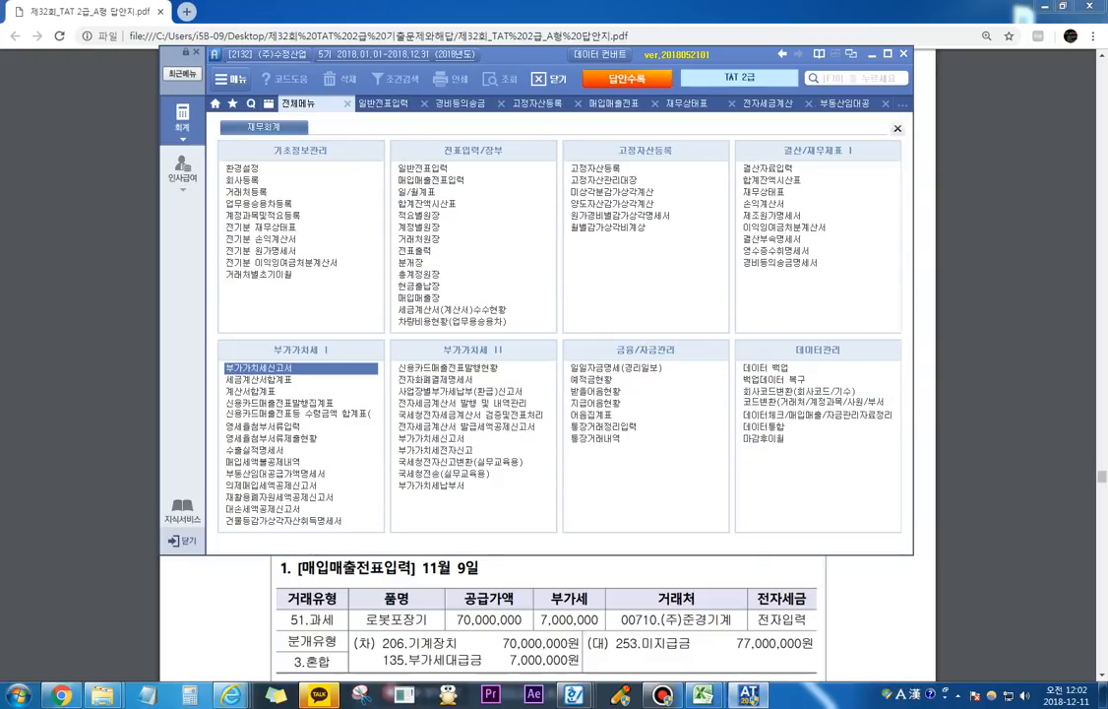
Step: Open the 건물등감가상각자산취득명세서 for 10월 to 12월 and load its entries from the slips with the default account codes
click(284, 521)
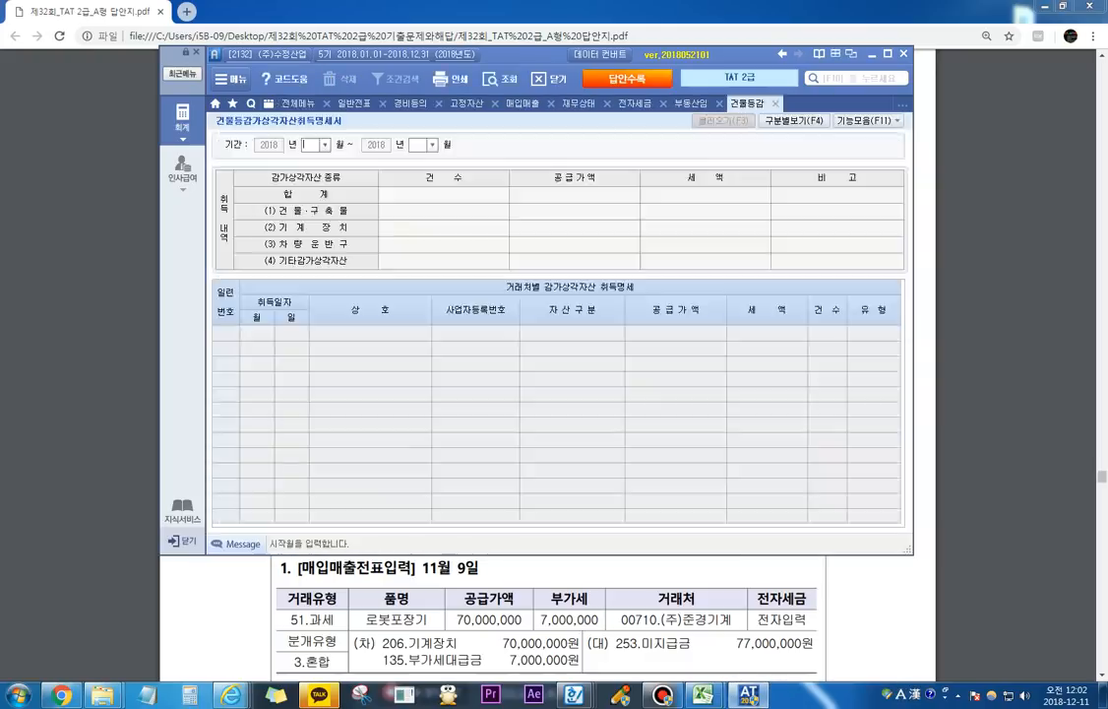
text(10)
key(Return)
text(12)
key(Return)
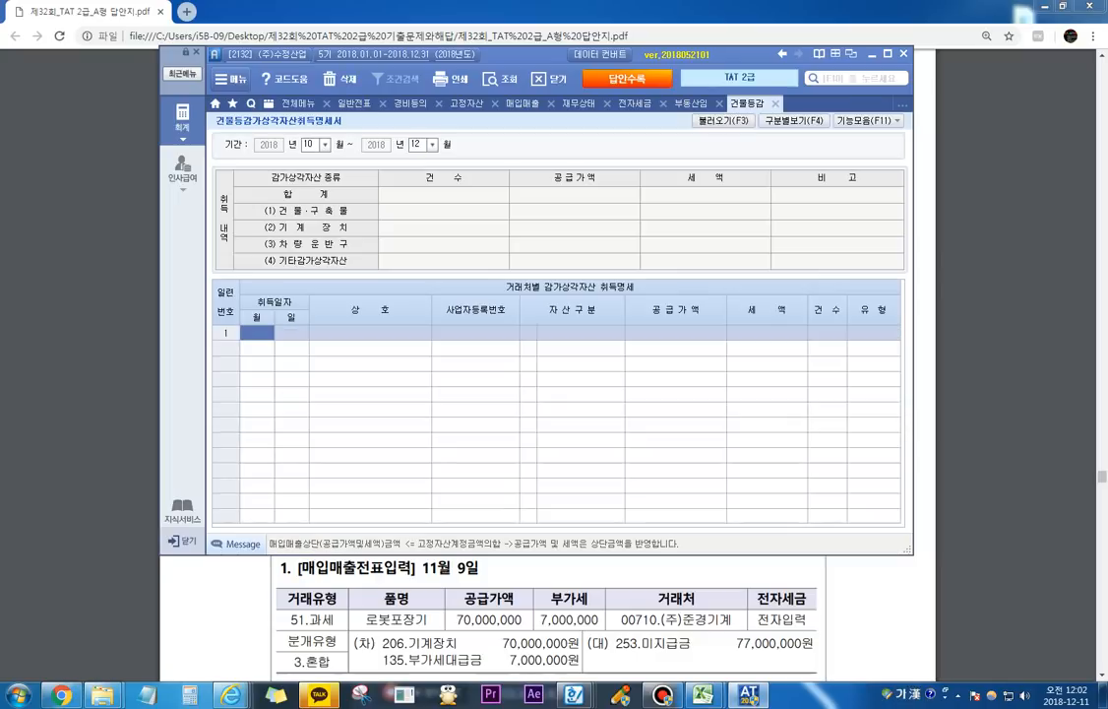
key(F3)
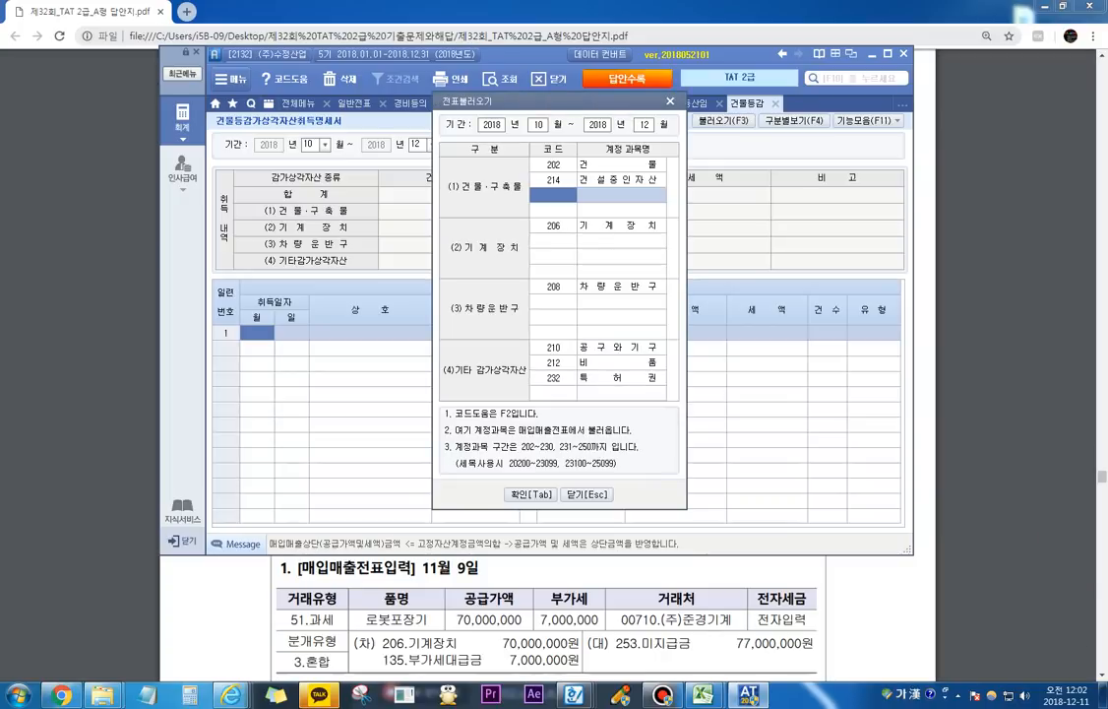
key(Tab)
key(Return)
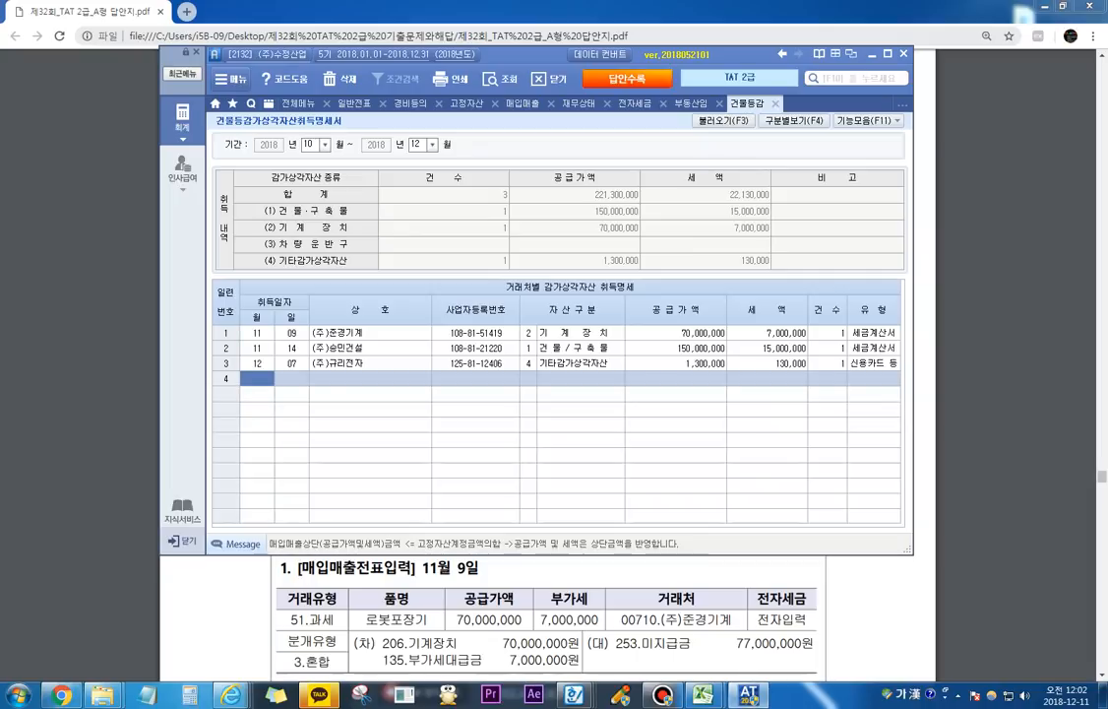
Step: Close all the open forms down to the full menu, saving the unsaved 경비등의송금명세서
click(688, 103)
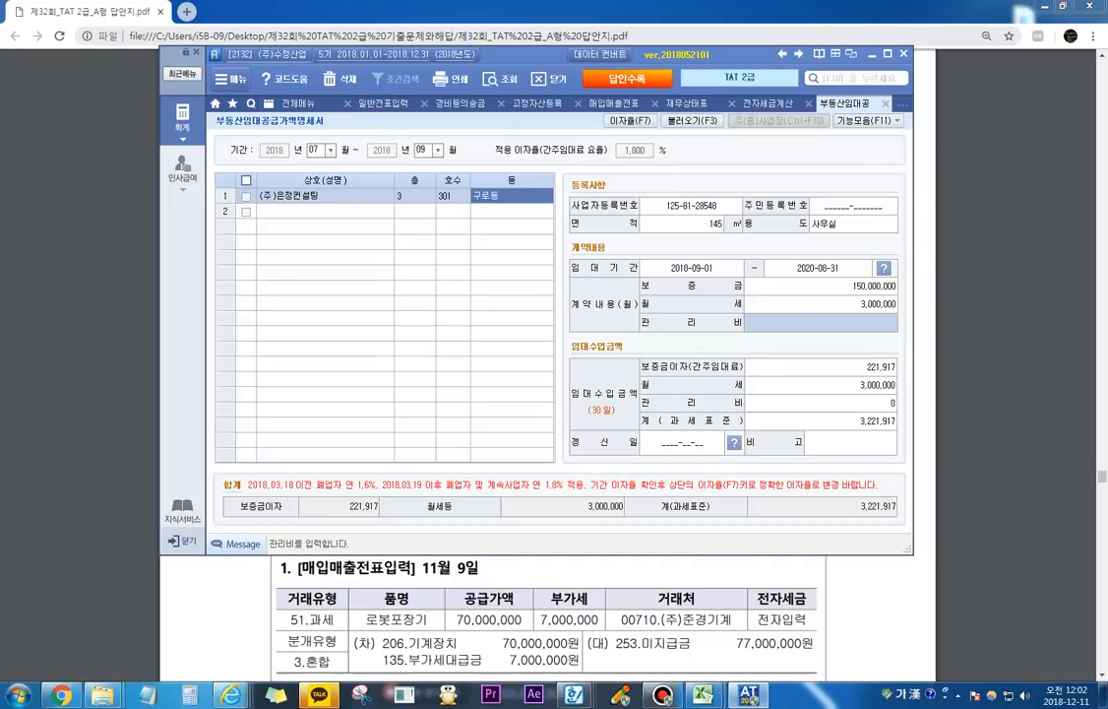
key(Escape)
key(Escape)
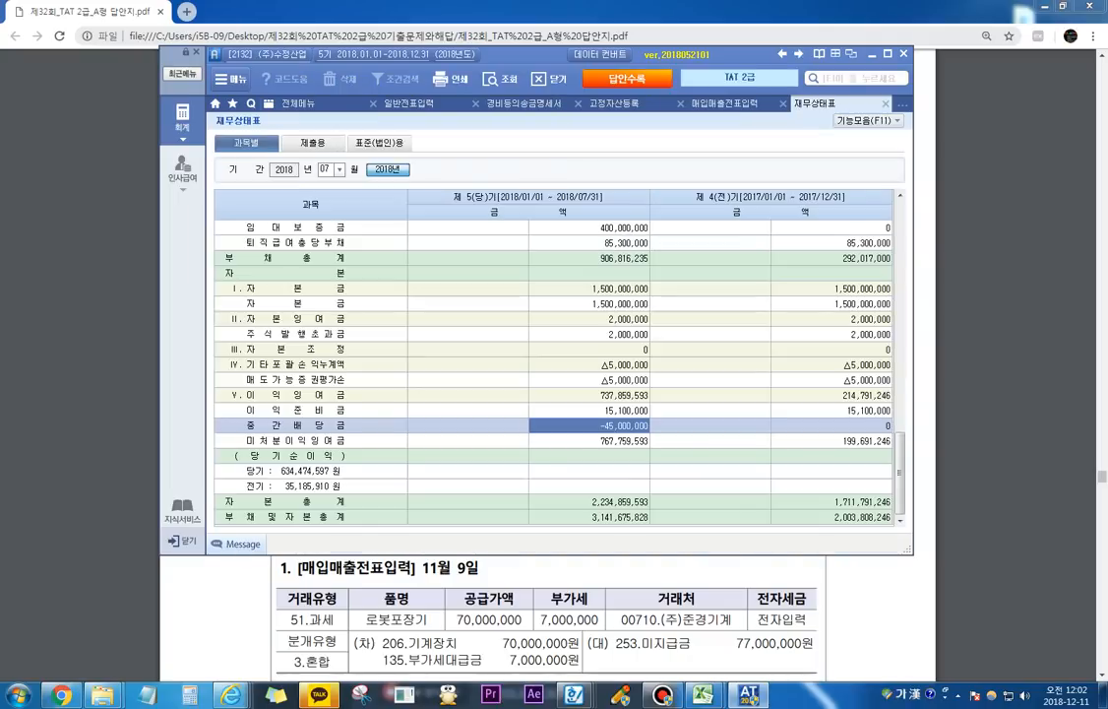
key(Escape)
key(Escape)
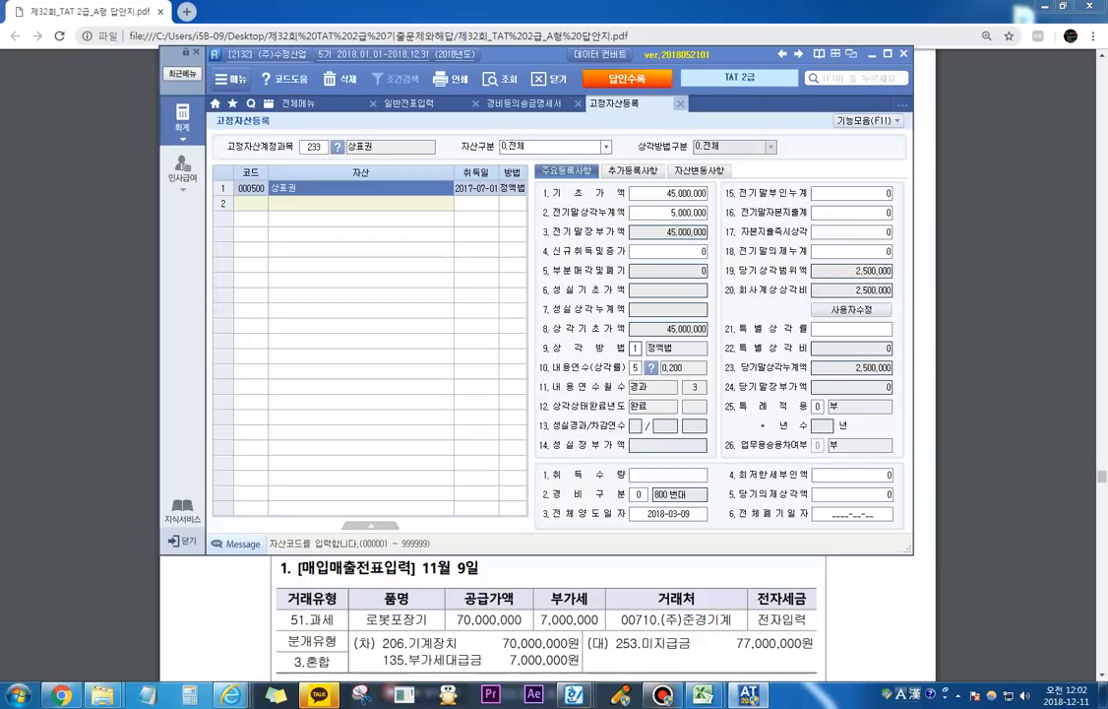
key(Escape)
key(Escape)
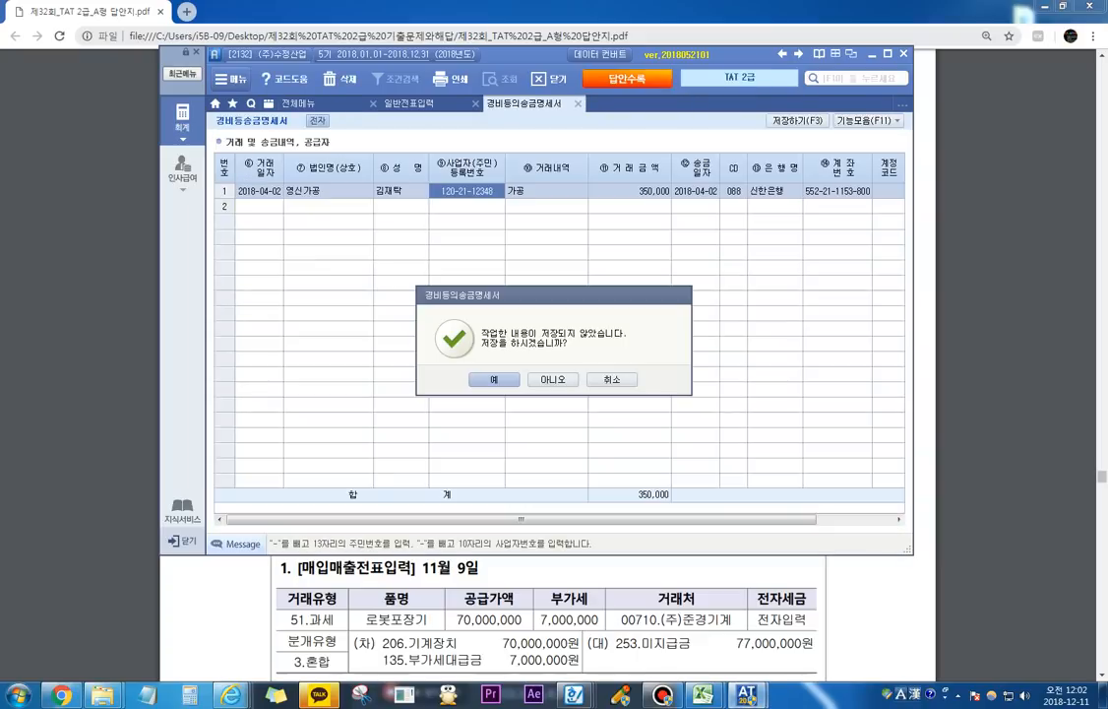
key(Return)
key(Return)
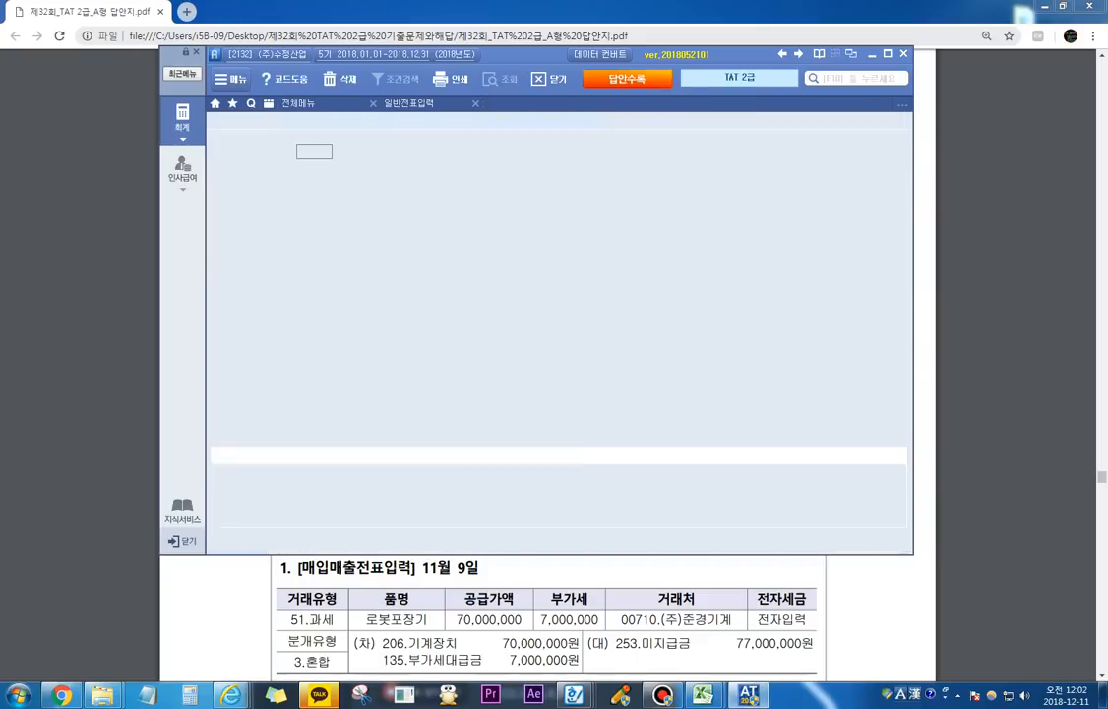
key(Escape)
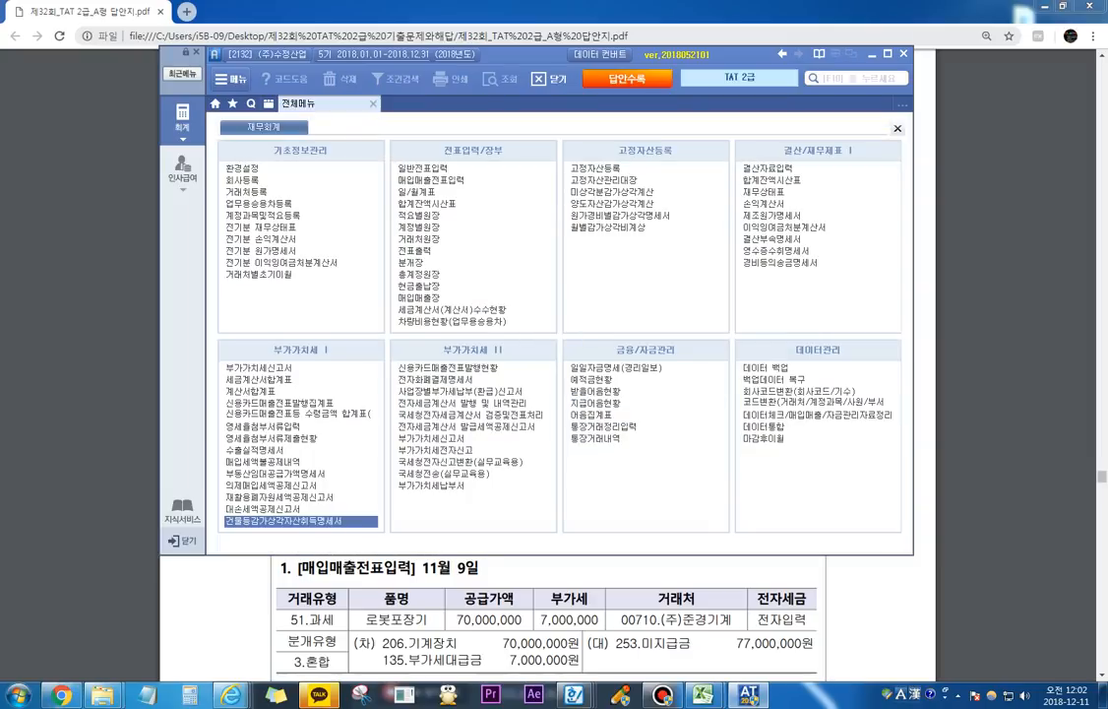
Step: Switch to the answer PDF and read 문제 3 결산, item 1, on accruing the long-term loan interest
key(alt+Tab)
scroll(547, 364, down, 20)
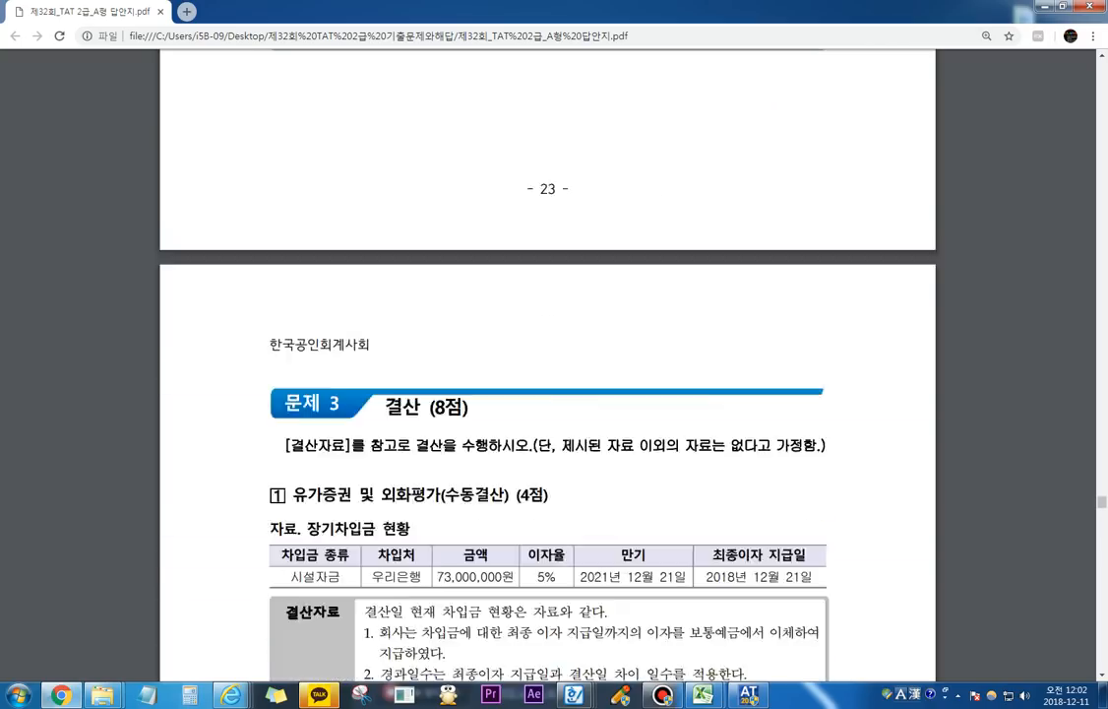
scroll(547, 364, down, 4)
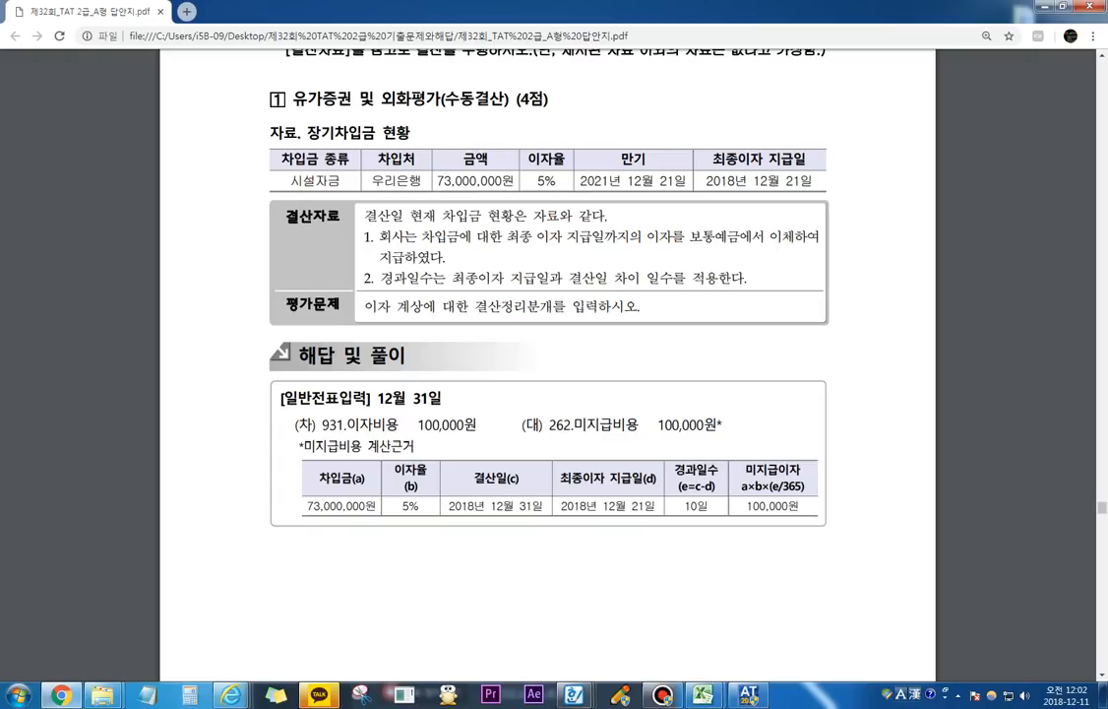
Step: Mark the 장기차입금 amount, 5% rate, maturity, last interest payment date and 결산자료 item 1 with the screen pen
key(F2)
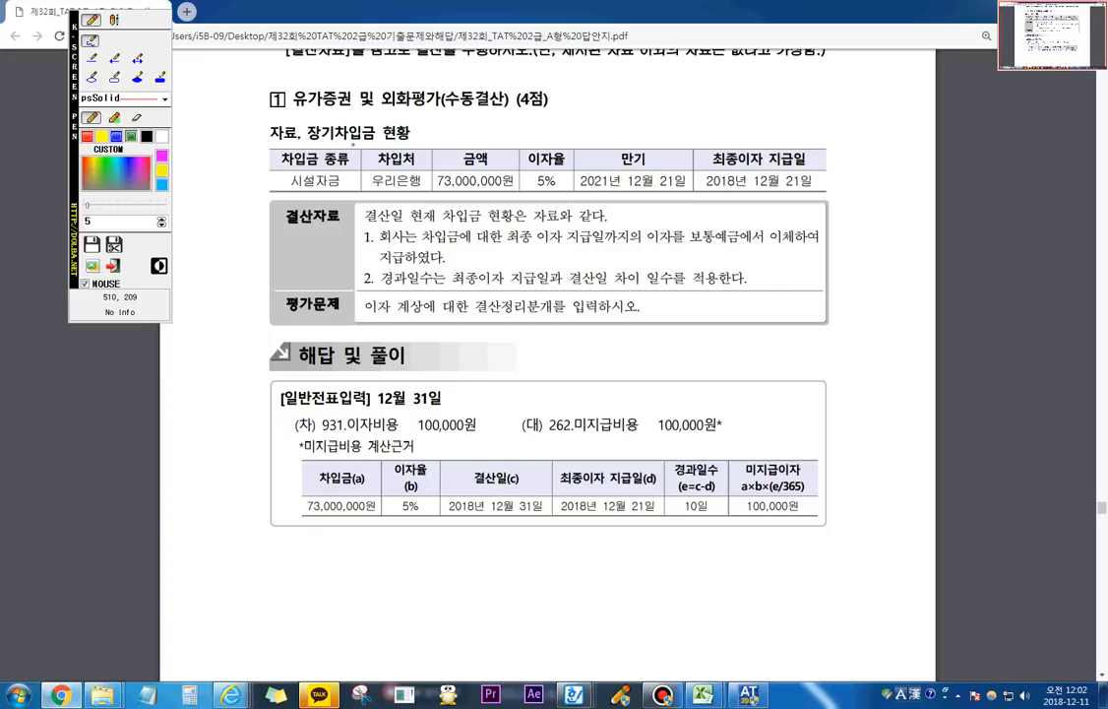
mouse_move(304, 143)
mouse_down()
mouse_move(354, 145)
mouse_move(369, 118)
mouse_move(317, 117)
mouse_move(305, 138)
mouse_up()
mouse_move(438, 188)
mouse_down()
mouse_move(512, 185)
mouse_move(561, 164)
mouse_move(557, 191)
mouse_move(610, 193)
mouse_up()
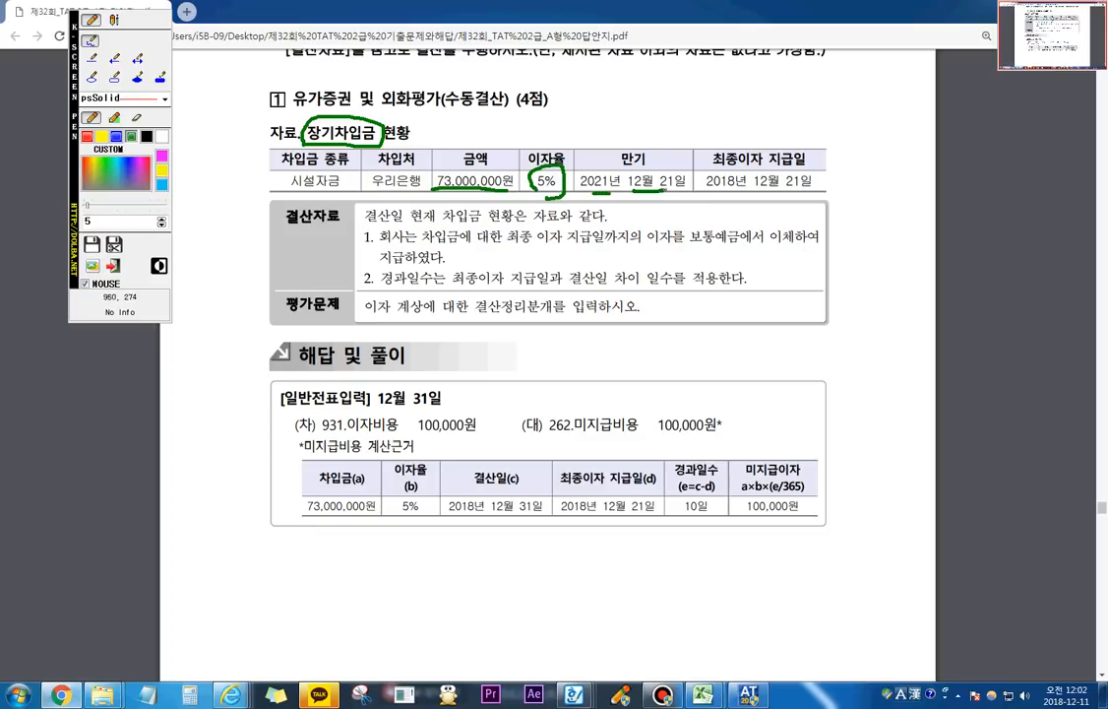
drag(635, 192, 800, 192)
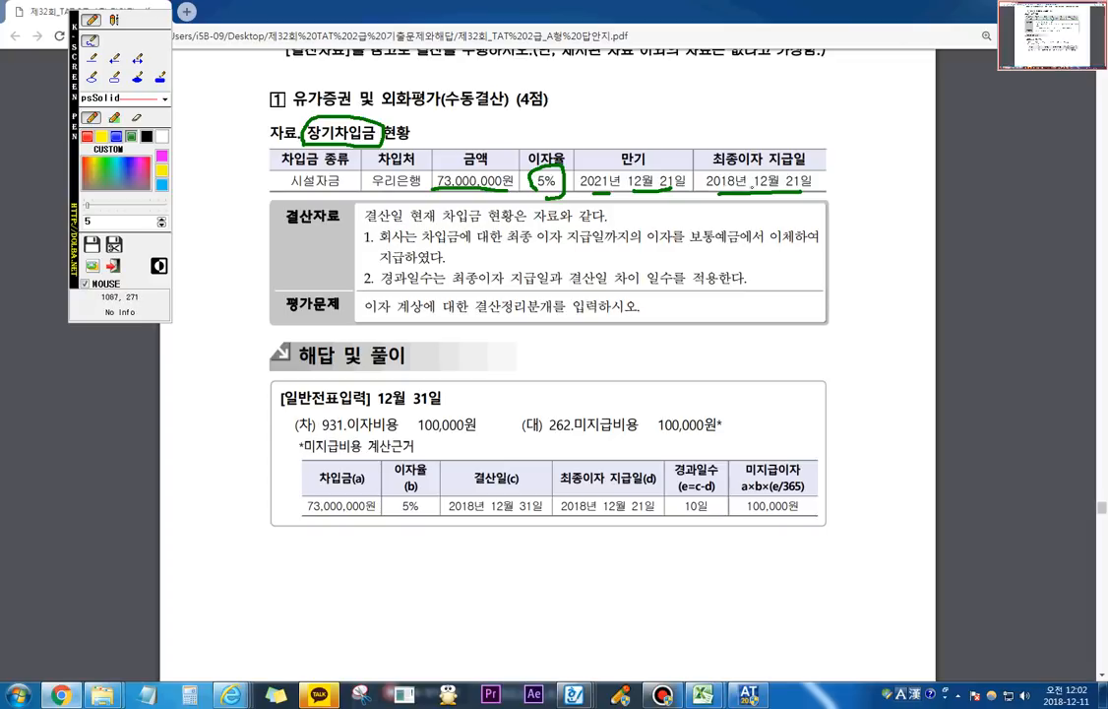
drag(404, 242, 768, 237)
drag(388, 264, 417, 261)
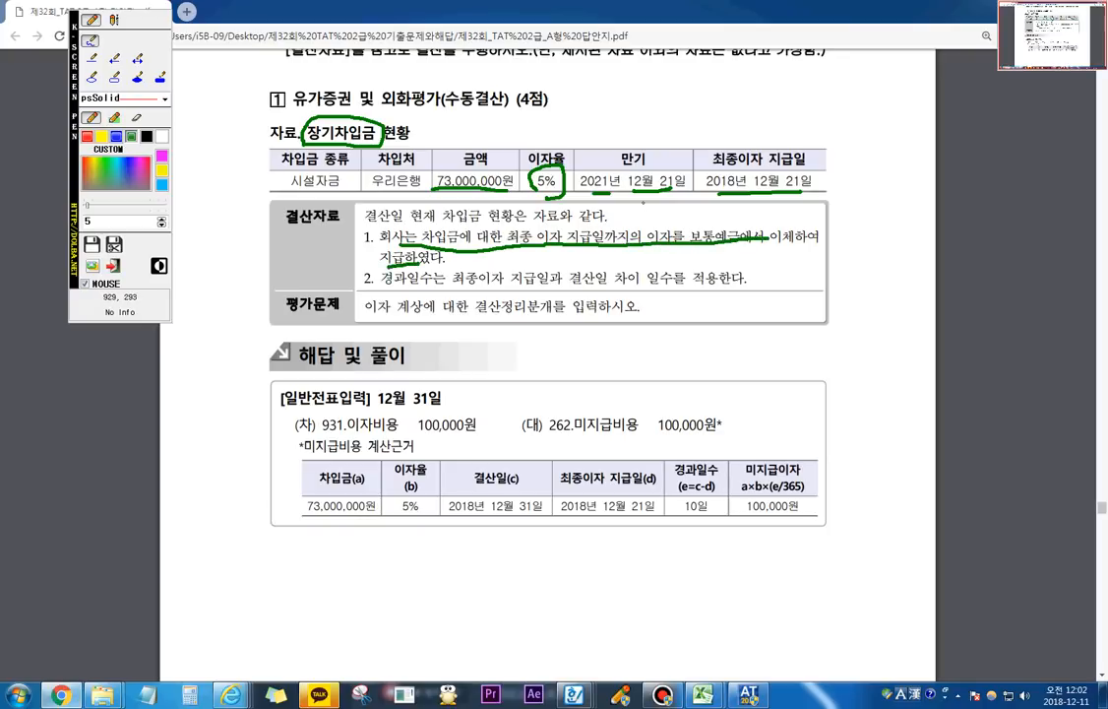
mouse_move(806, 196)
mouse_down()
mouse_move(749, 194)
mouse_move(796, 160)
mouse_move(814, 184)
mouse_move(803, 191)
mouse_up()
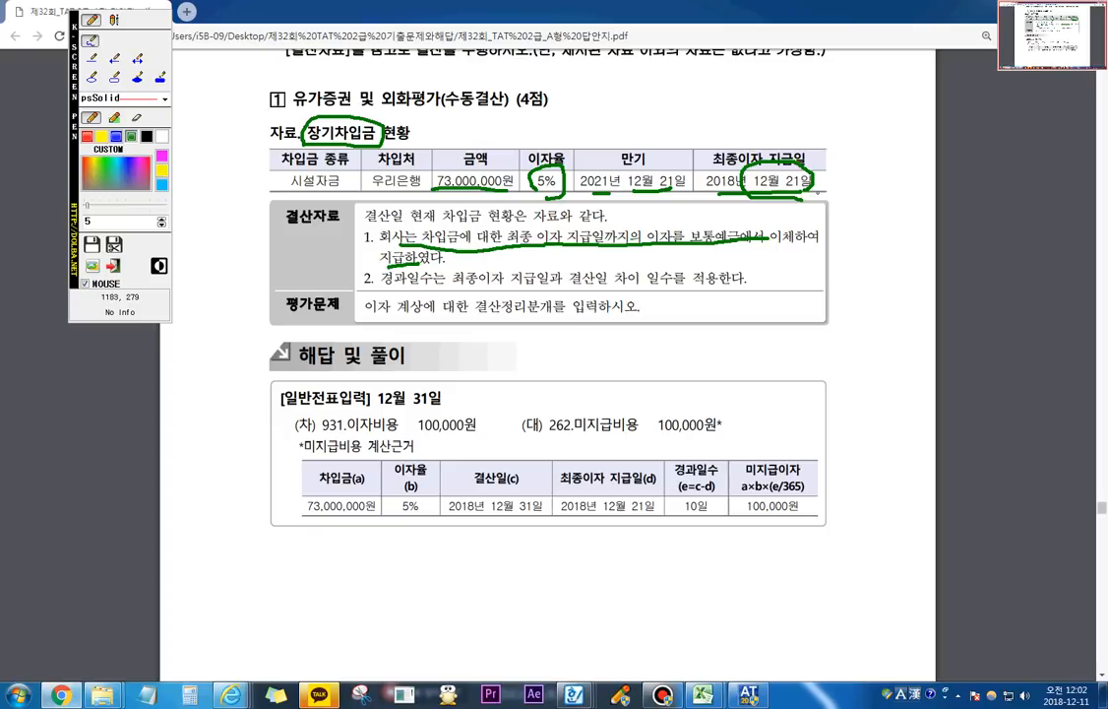
Step: Sketch a timeline bracketing 12/21 to 12/31 and mark the 경과일수 condition in 결산자료 item 2
mouse_move(490, 338)
mouse_down()
mouse_move(492, 346)
mouse_move(890, 334)
mouse_move(885, 354)
mouse_up()
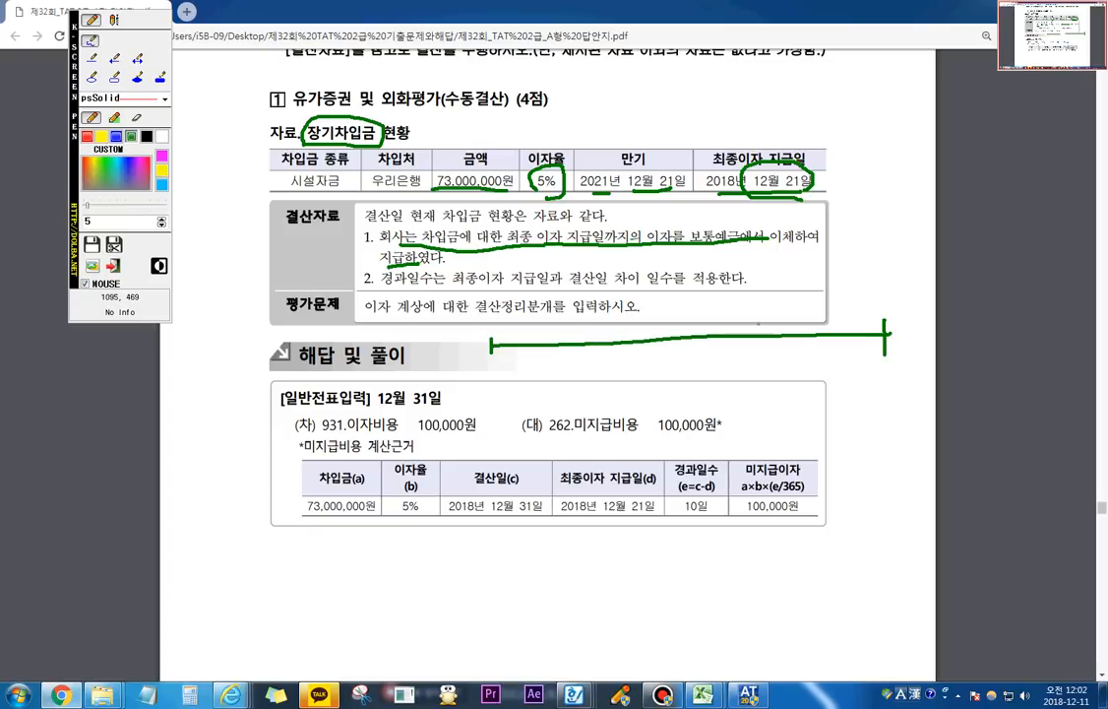
mouse_move(760, 323)
mouse_down()
mouse_move(738, 363)
mouse_move(765, 376)
mouse_move(780, 376)
mouse_move(760, 313)
mouse_move(855, 307)
mouse_move(883, 334)
mouse_move(873, 371)
mouse_move(889, 365)
mouse_move(907, 377)
mouse_up()
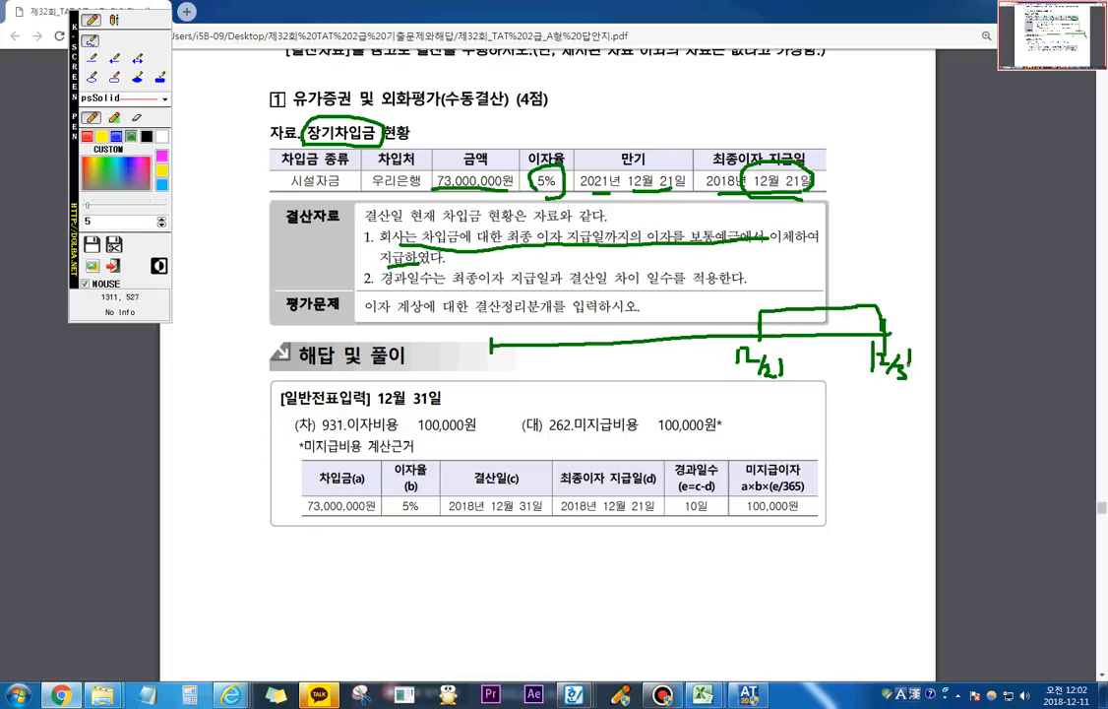
mouse_move(809, 318)
mouse_down()
mouse_move(818, 298)
mouse_move(831, 321)
mouse_move(846, 299)
mouse_move(833, 321)
mouse_up()
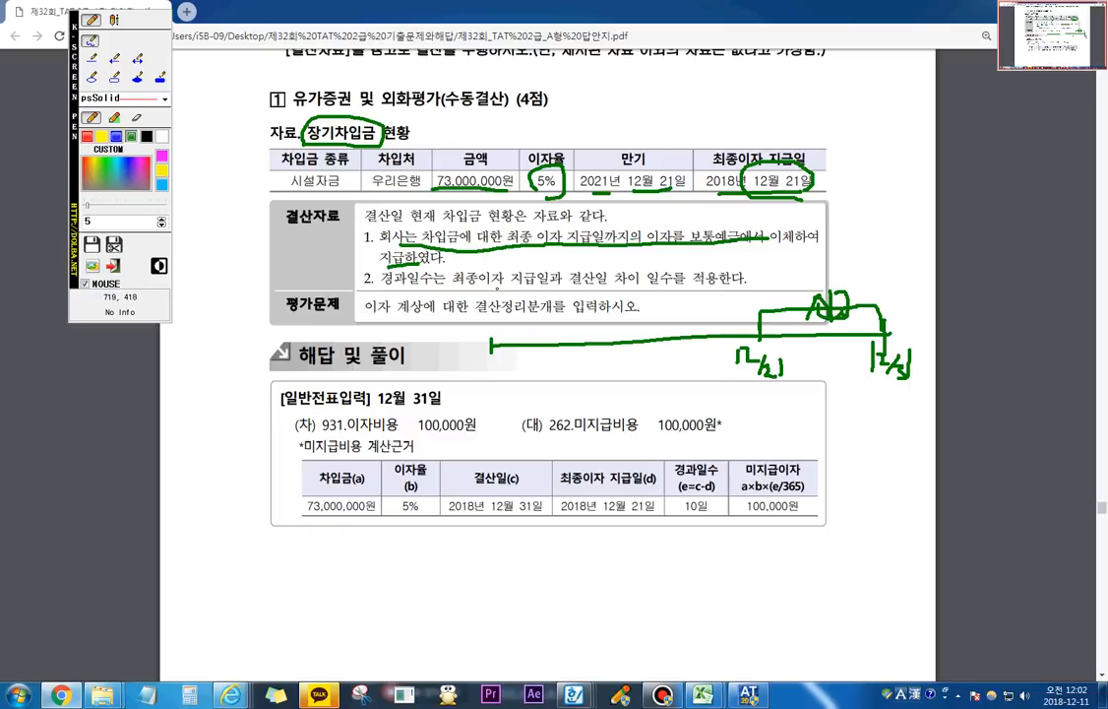
drag(468, 291, 673, 292)
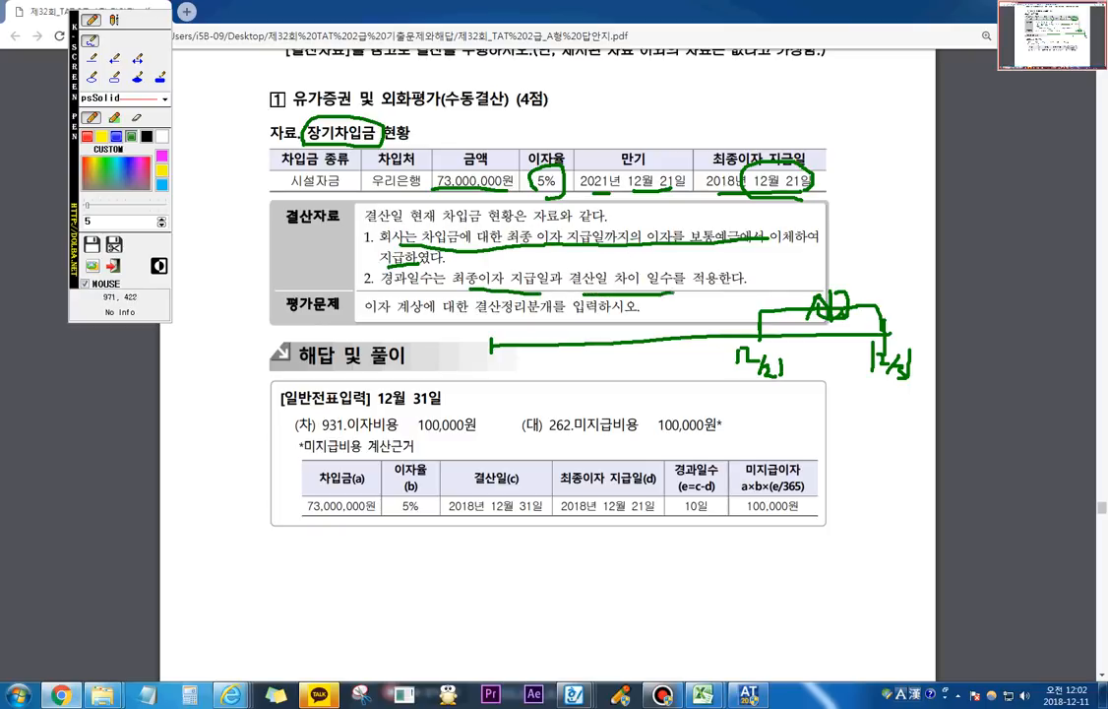
mouse_move(438, 261)
mouse_down()
mouse_move(382, 275)
mouse_move(448, 288)
mouse_up()
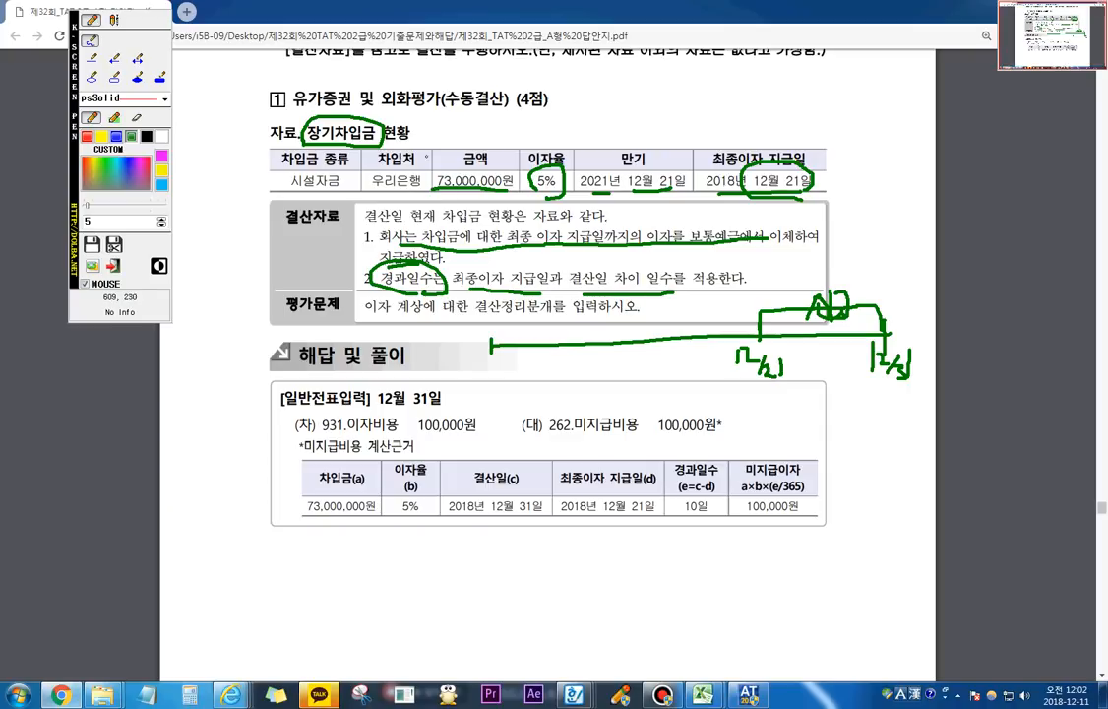
Step: Mark the accrued interest calculation over the answer table as loan amount × 5% × 10/365 and close the screen pen
mouse_move(325, 476)
mouse_down()
mouse_move(299, 519)
mouse_move(347, 483)
mouse_move(386, 512)
mouse_move(423, 506)
mouse_move(494, 524)
mouse_up()
mouse_move(499, 475)
mouse_down()
mouse_move(468, 529)
mouse_move(530, 575)
mouse_move(510, 569)
mouse_up()
mouse_move(572, 544)
mouse_down()
mouse_move(561, 579)
mouse_move(567, 561)
mouse_move(589, 577)
mouse_move(615, 547)
mouse_up()
mouse_move(506, 529)
mouse_down()
mouse_move(584, 522)
mouse_move(561, 504)
mouse_move(577, 478)
mouse_up()
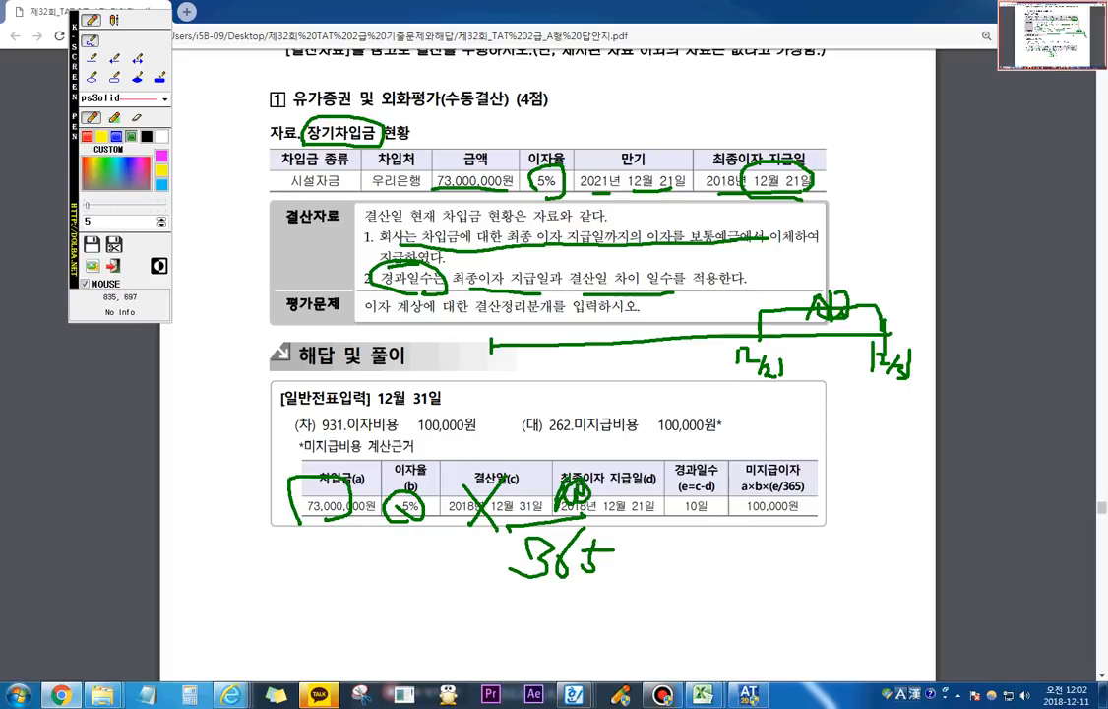
mouse_move(762, 522)
mouse_down()
mouse_move(745, 513)
mouse_move(827, 502)
mouse_move(758, 524)
mouse_up()
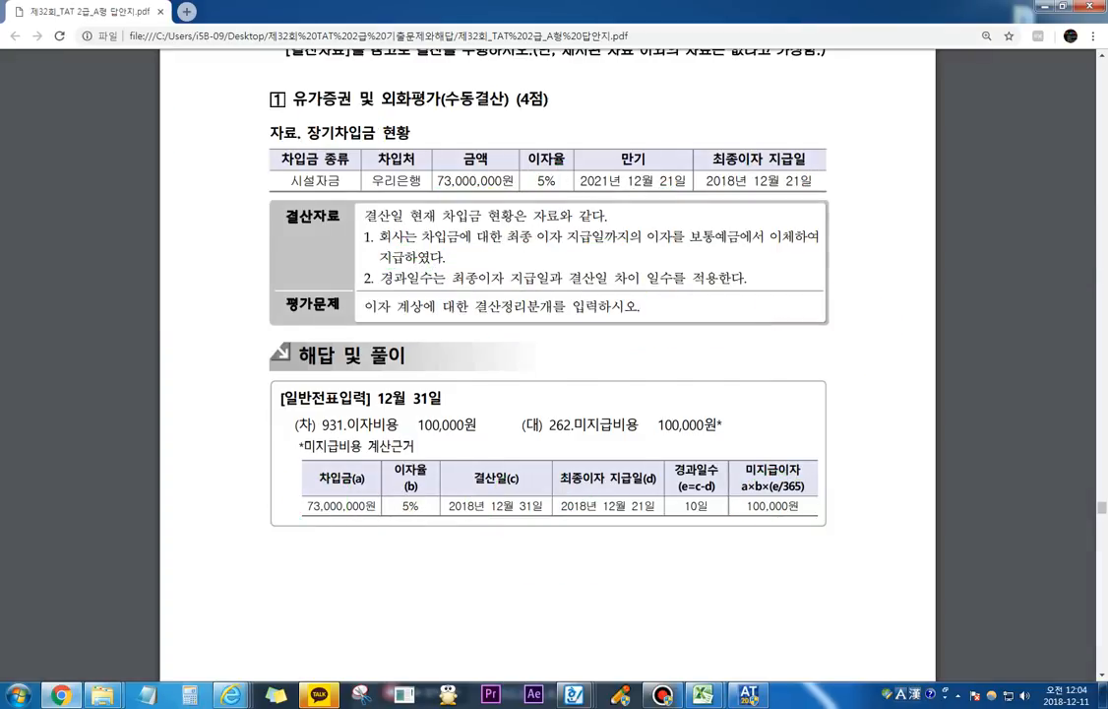
Step: Switch to the accounting program and open 일반전표입력 for 12월 31일
key(alt+Tab)
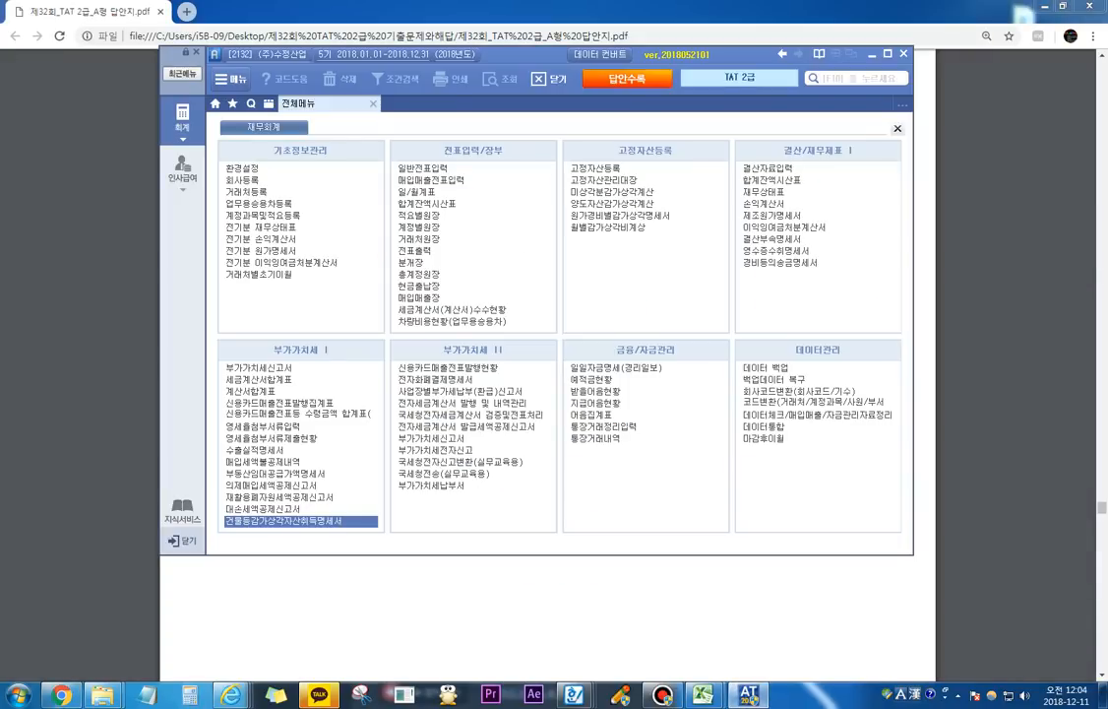
click(422, 168)
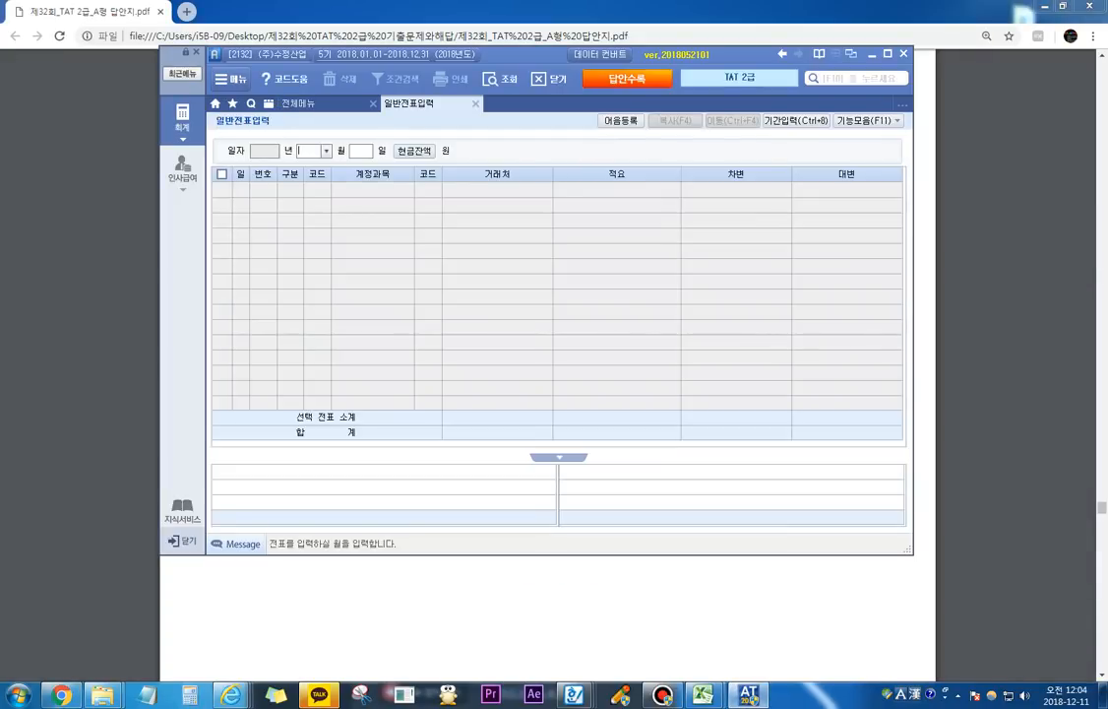
text(12)
key(Return)
text(31)
key(Return)
Step: Enter a 차변 line for 931 이자비용 of 100,000 with no 거래처
text(3)
key(Return)
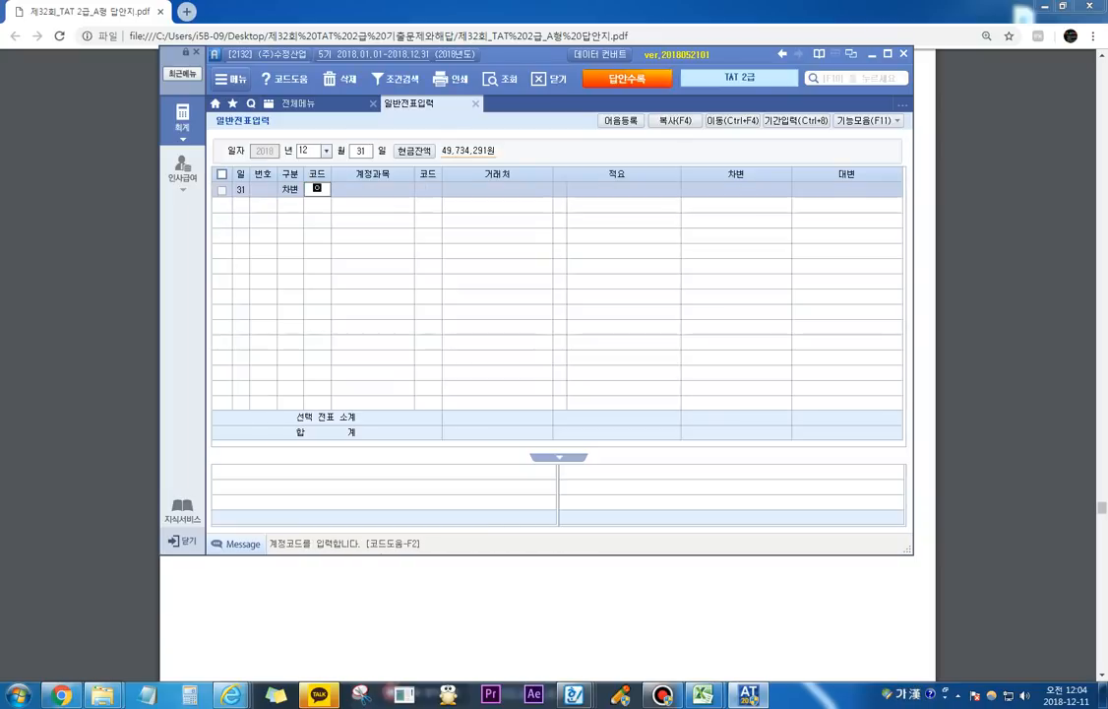
text(이자)
key(Return)
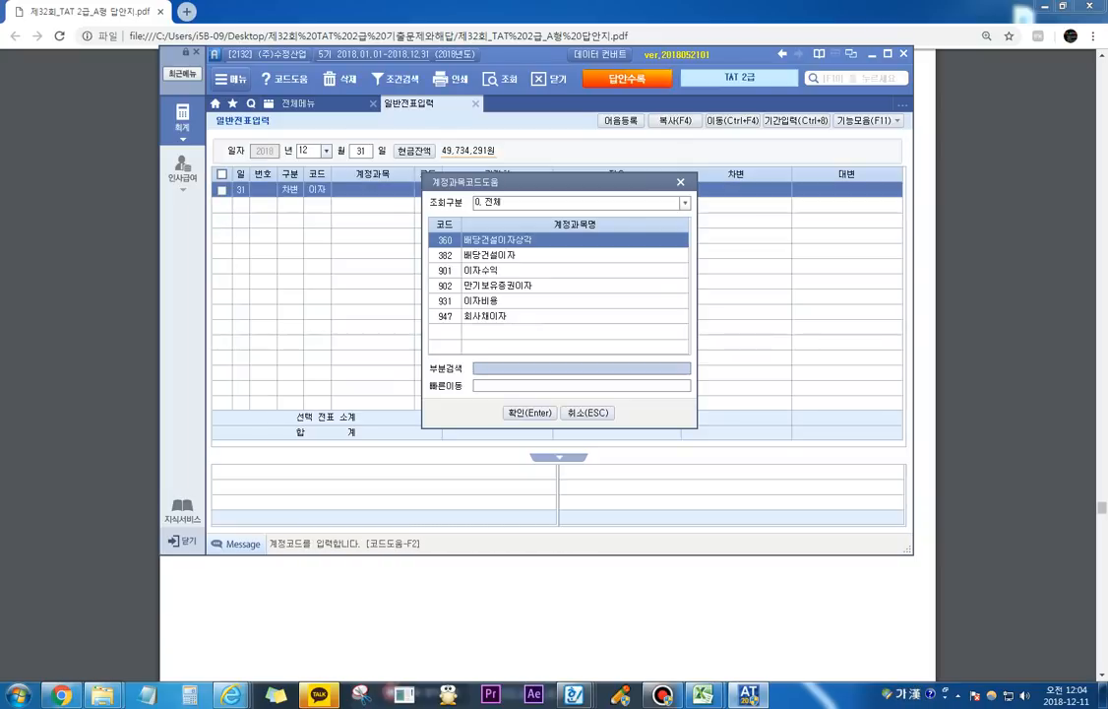
key(Down)
key(Down)
key(Down)
key(Down)
key(Return)
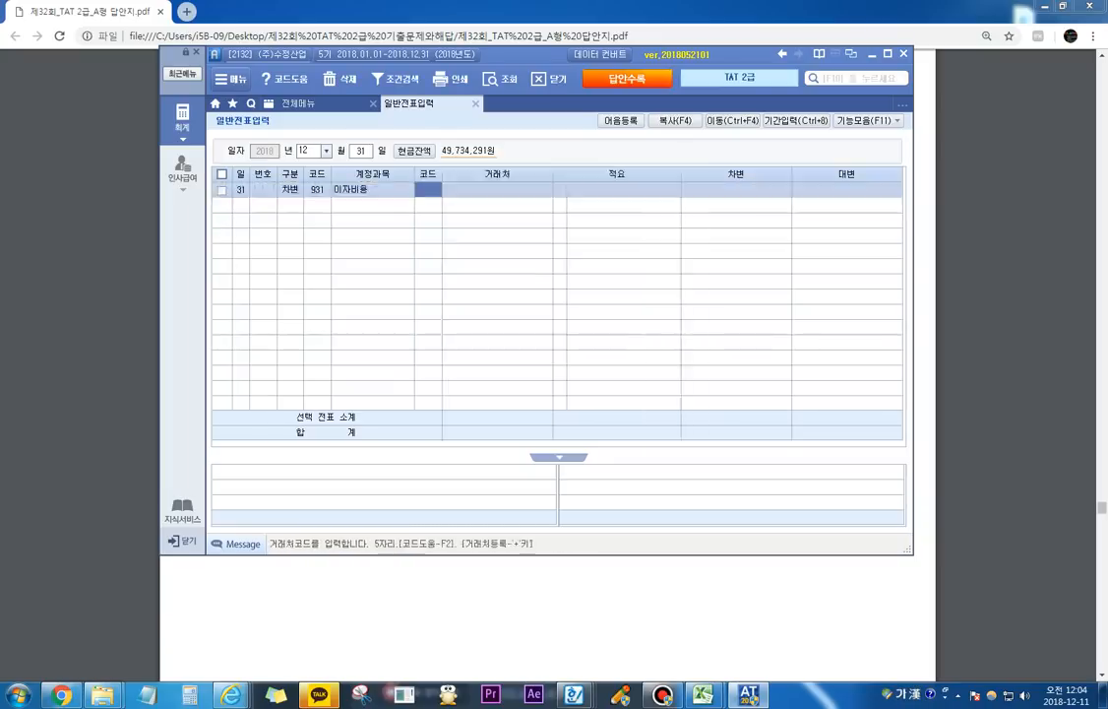
key(Return)
text(1000000)
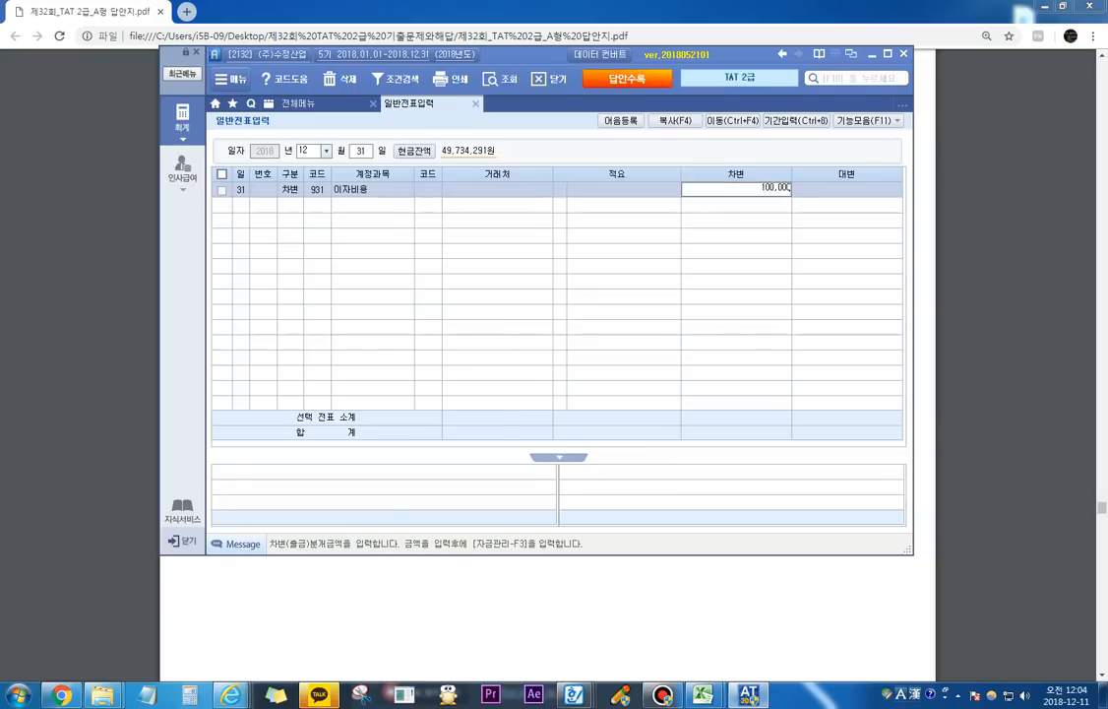
key(Return)
Step: Enter the matching 대변 line for 262 미지급비용 of 100,000
text(4)
key(Return)
text(미지)
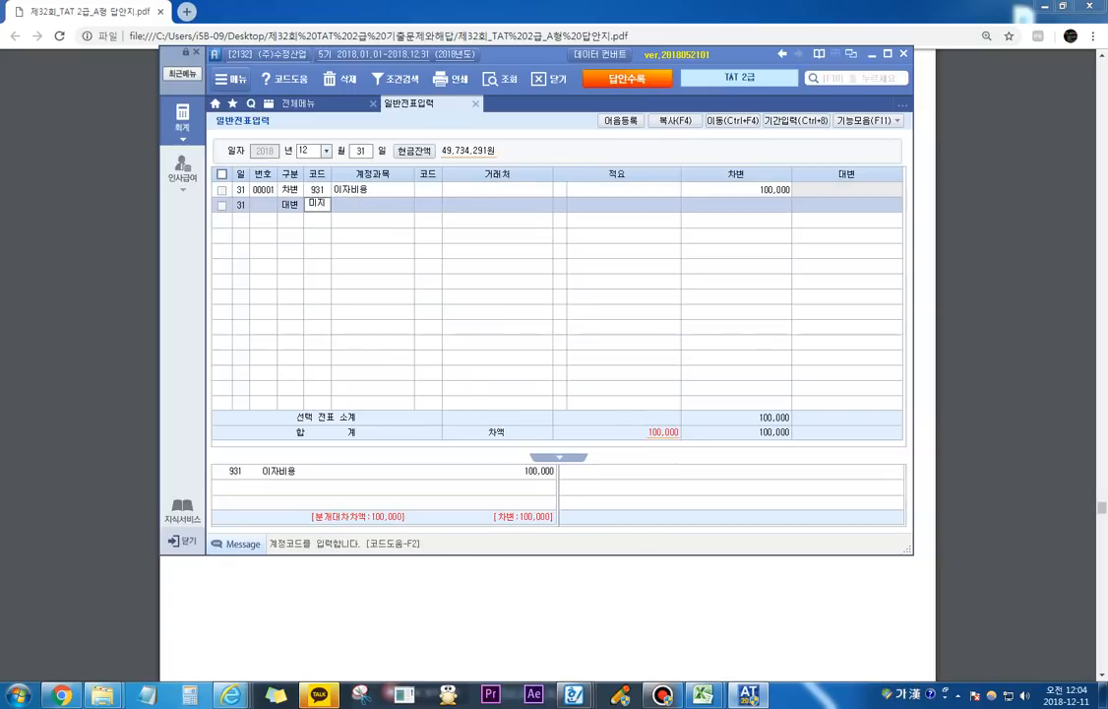
key(Return)
key(Down)
key(Down)
key(Return)
key(Return)
key(Return)
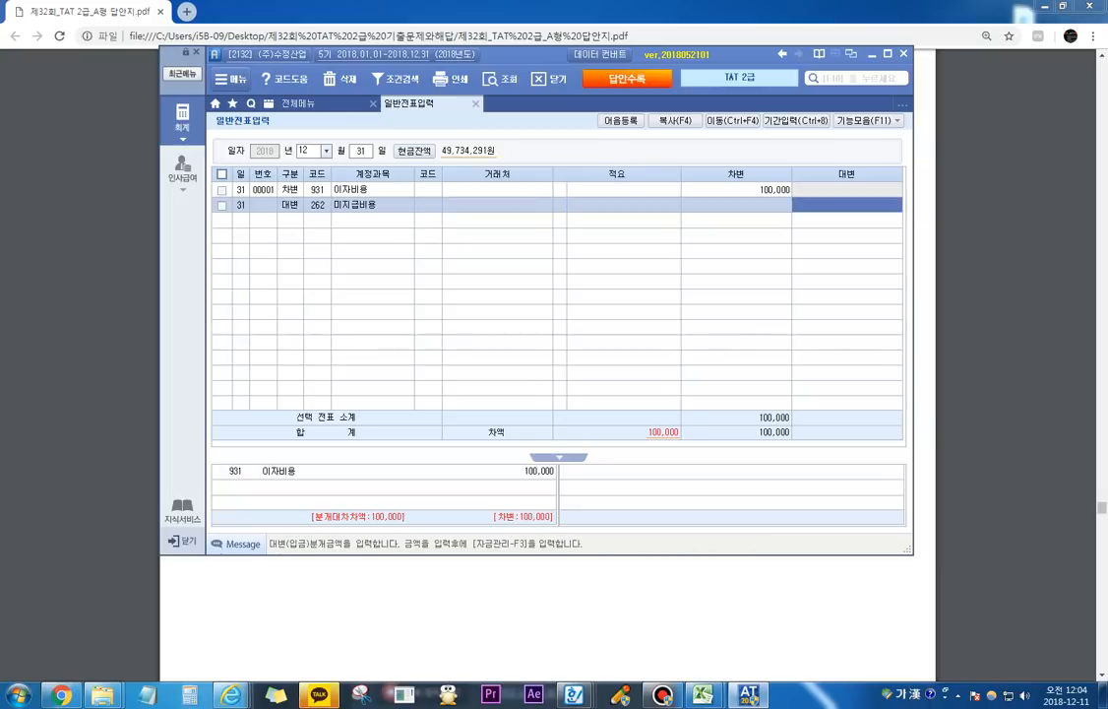
text(1000000)
key(Return)
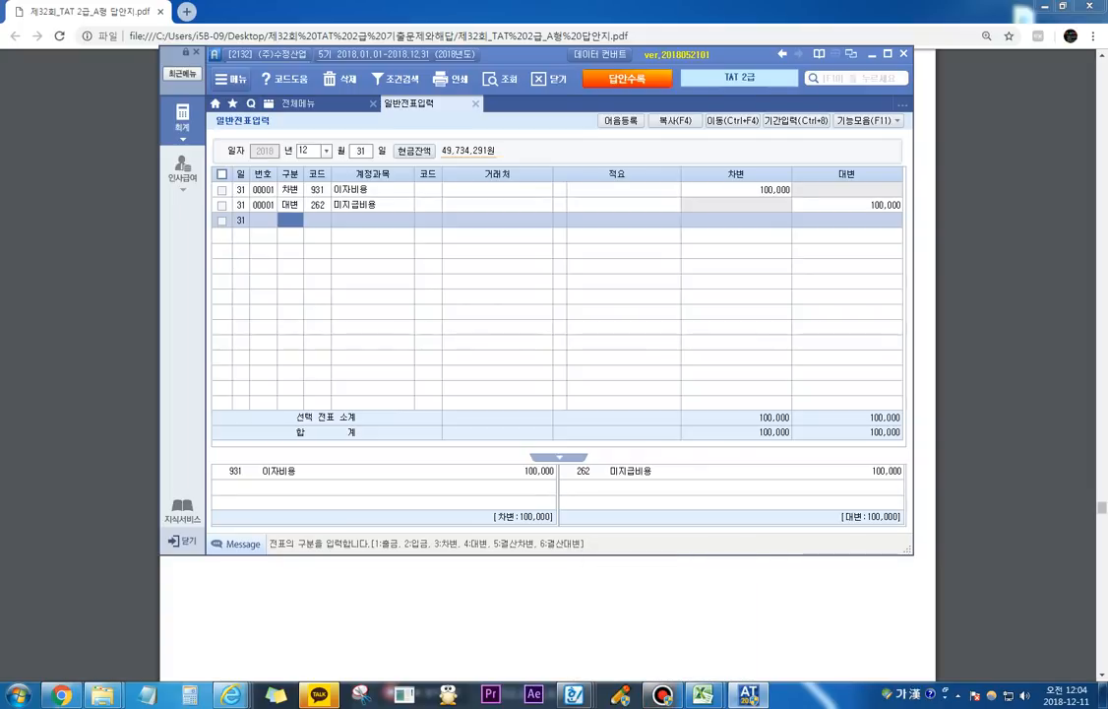
Step: Add an example 대변 line for 901 이자수익 of 100,000 below the interest expense entry
text(4)
text(이자)
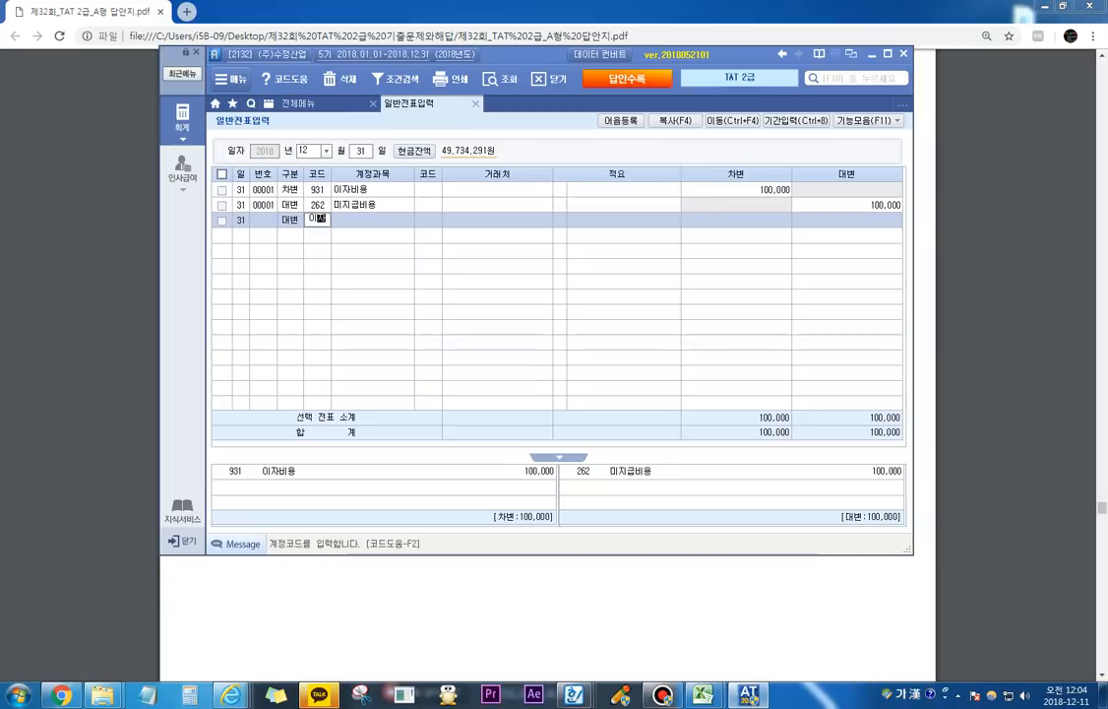
key(Return)
key(Down)
key(Down)
key(Return)
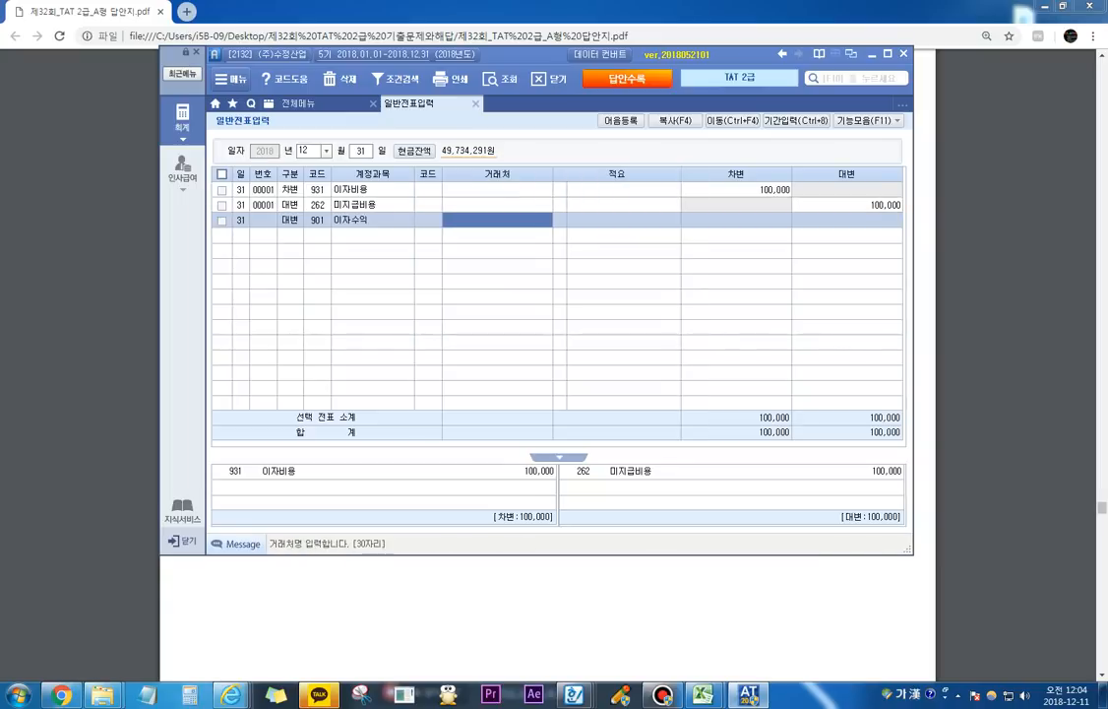
key(Return)
key(Return)
text(100000)
key(Return)
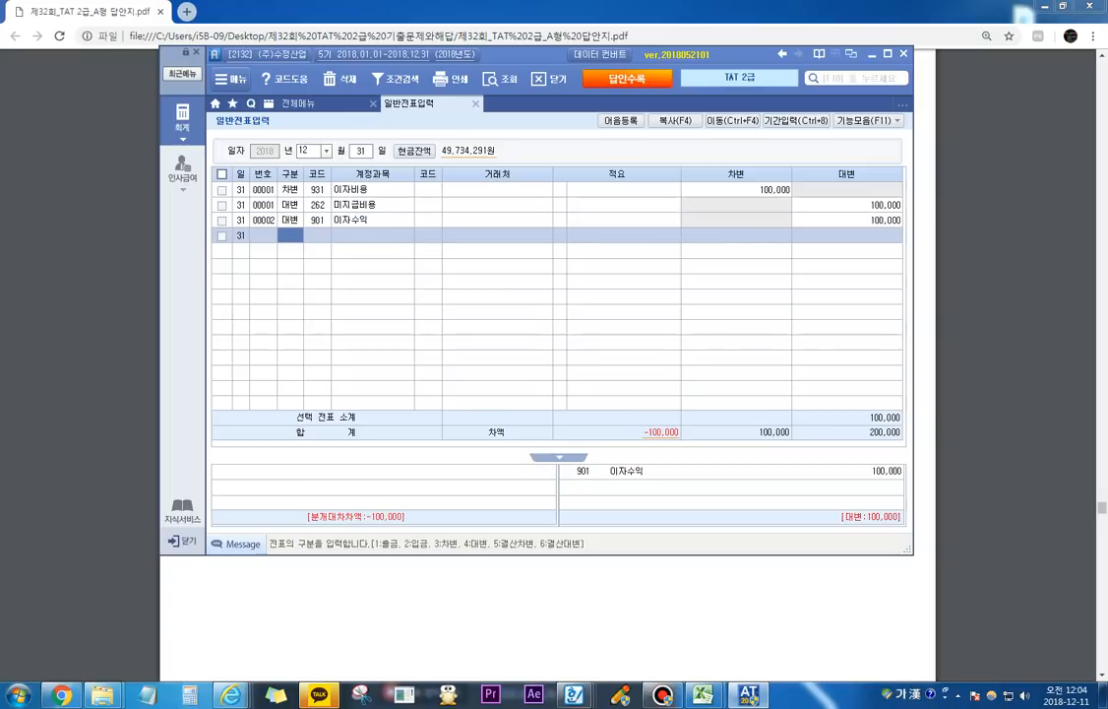
Step: Balance the 이자수익 entry with a 차변 line for 116 미수수익 of 100,000
text(3)
key(Hangul)
text(ㅁㅣ수)
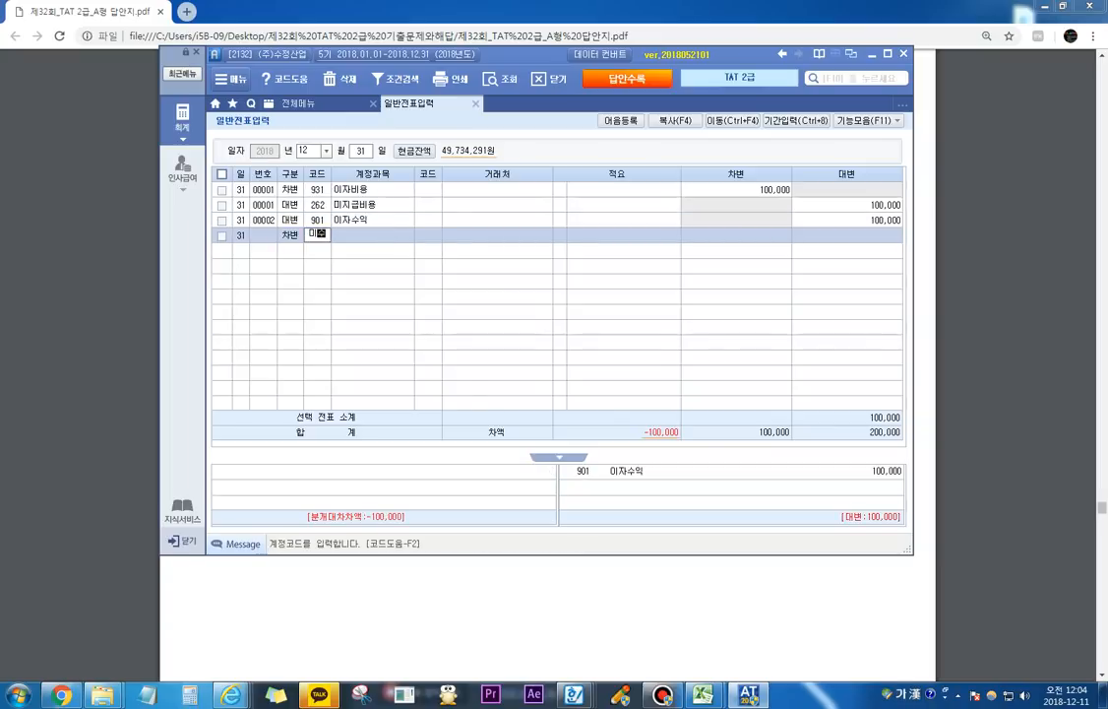
key(Return)
key(Down)
key(Return)
key(Return)
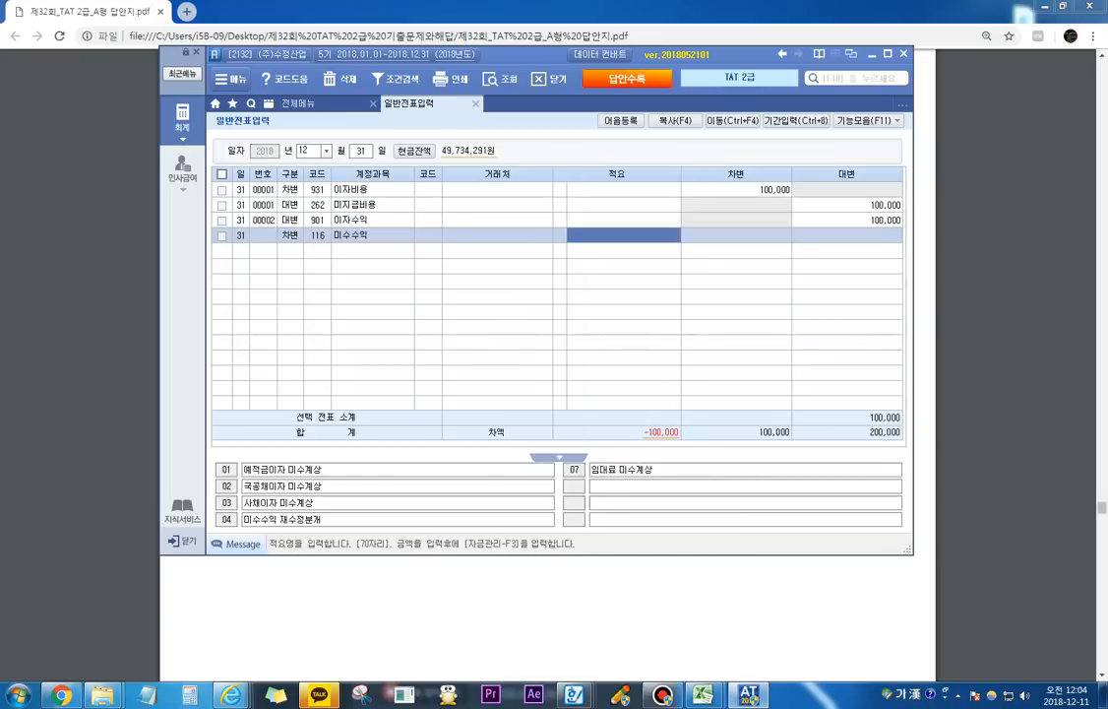
key(Return)
text(100,000)
key(Return)
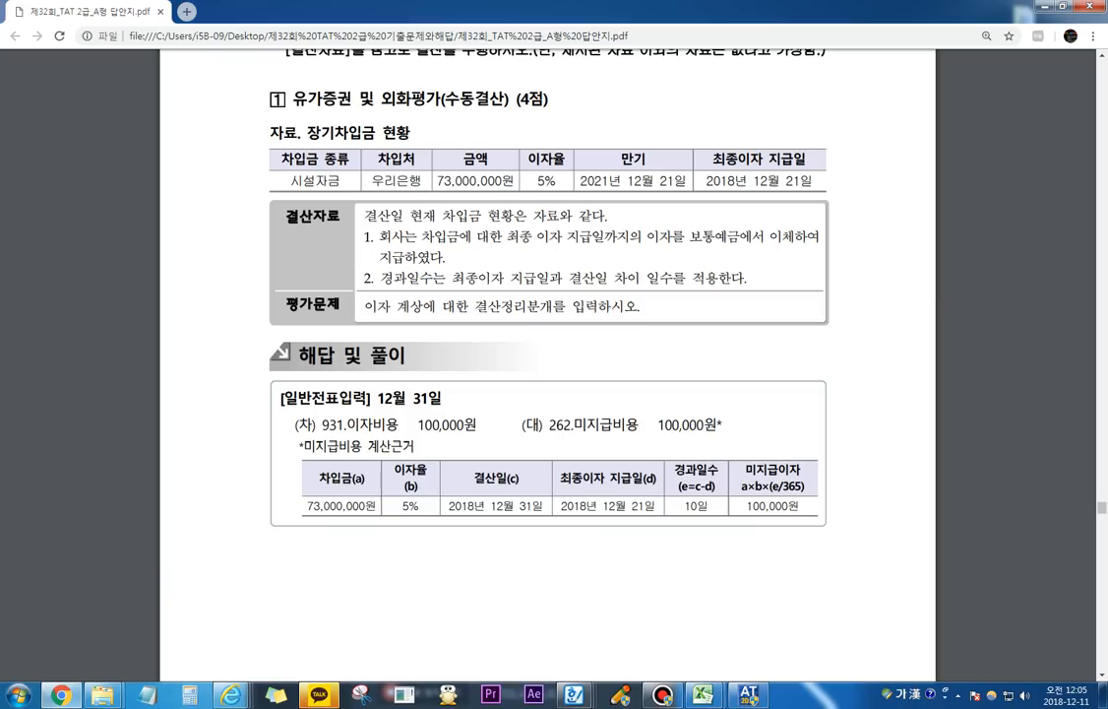
Step: Switch to the answer PDF and mark the 법인세등 amount and 선납세금 note in 결산 item 2 with the screen pen
scroll(547, 394, down, 10)
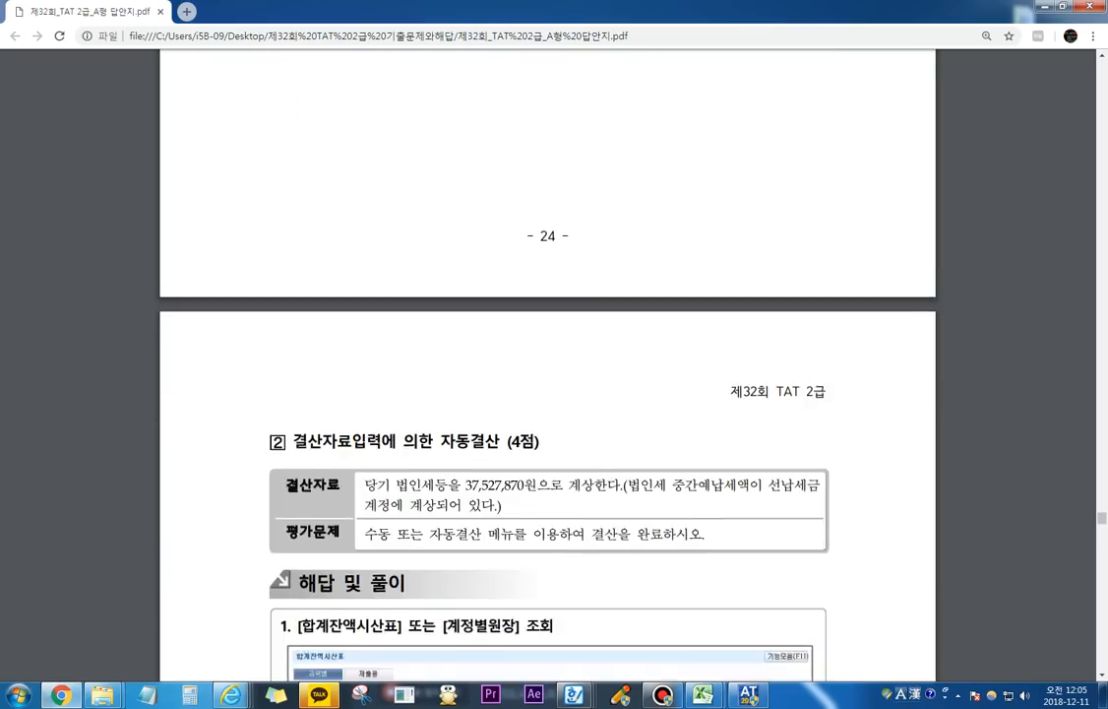
scroll(547, 394, down, 1)
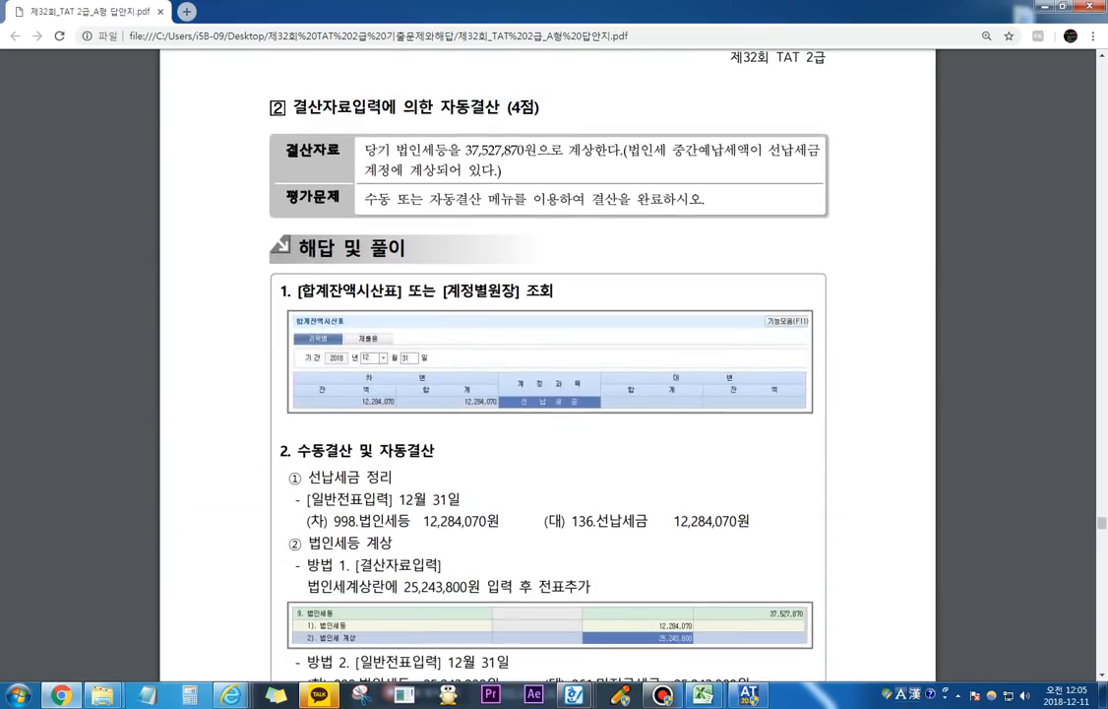
mouse_move(464, 156)
mouse_down()
mouse_move(525, 153)
mouse_move(525, 139)
mouse_move(460, 137)
mouse_move(463, 156)
mouse_up()
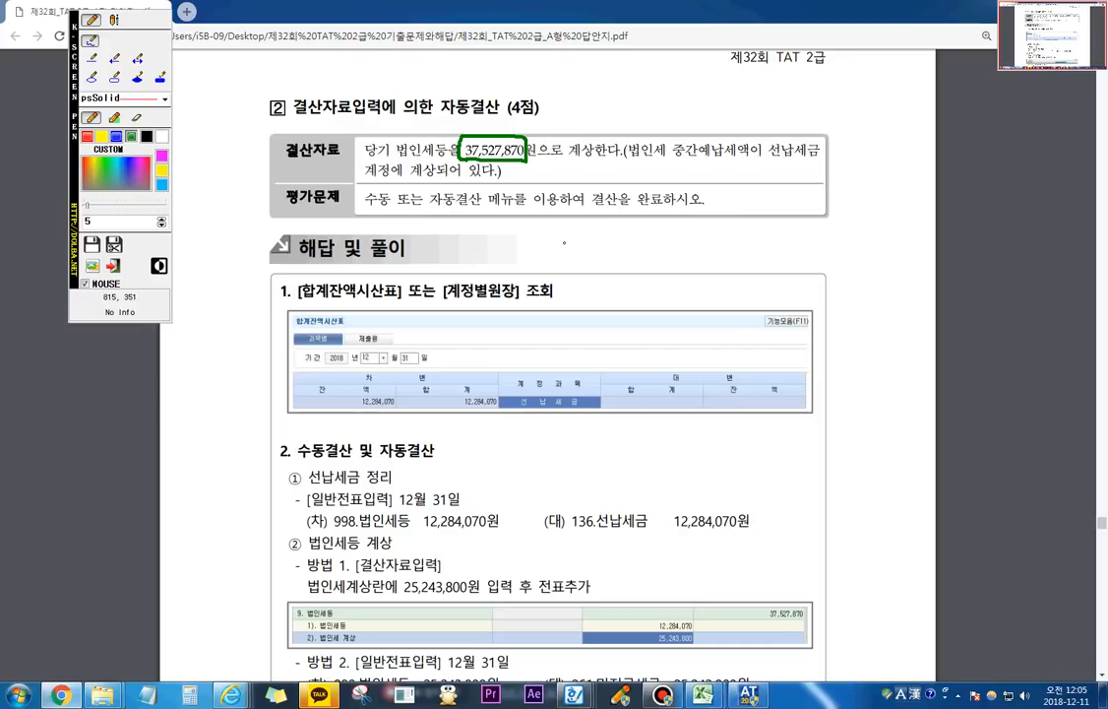
drag(667, 156, 785, 156)
drag(366, 180, 466, 184)
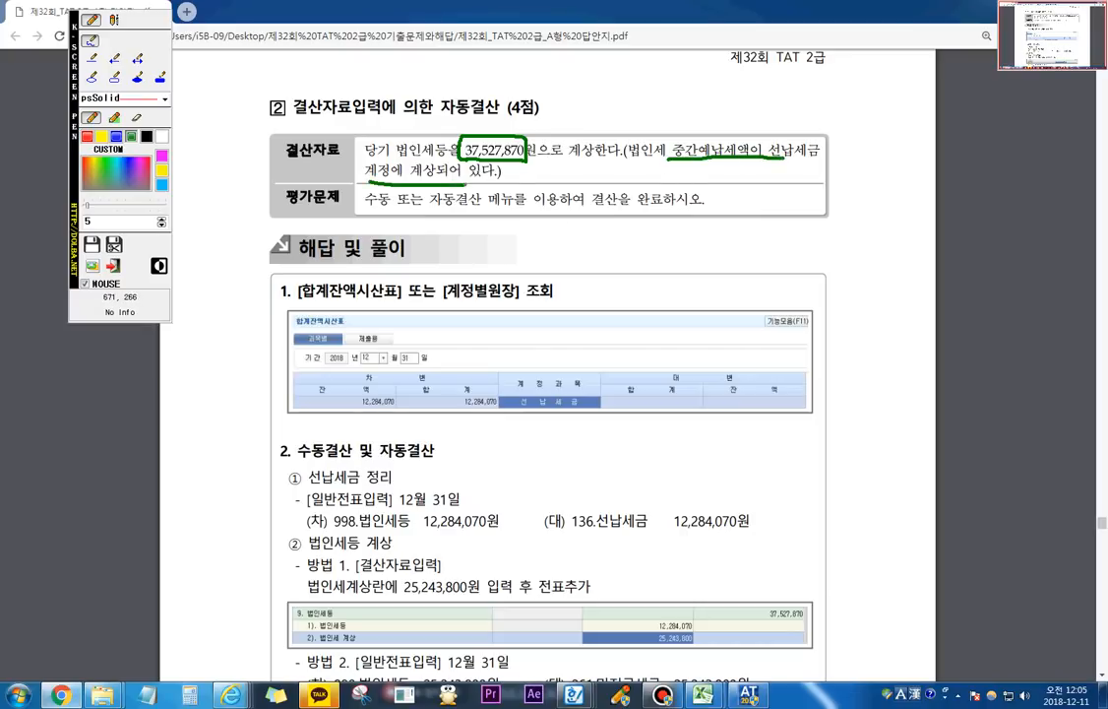
key(Escape)
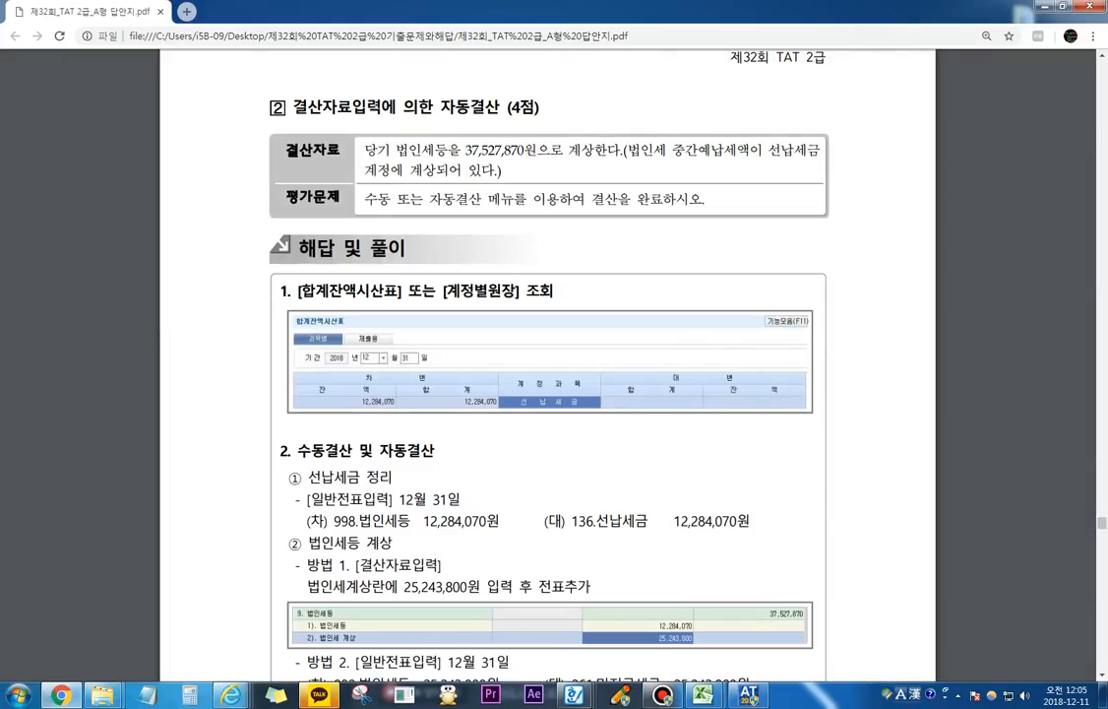
Step: Switch back to the accounting program and open the 합계잔액시산표 as of 12월 31일
click(749, 695)
click(299, 103)
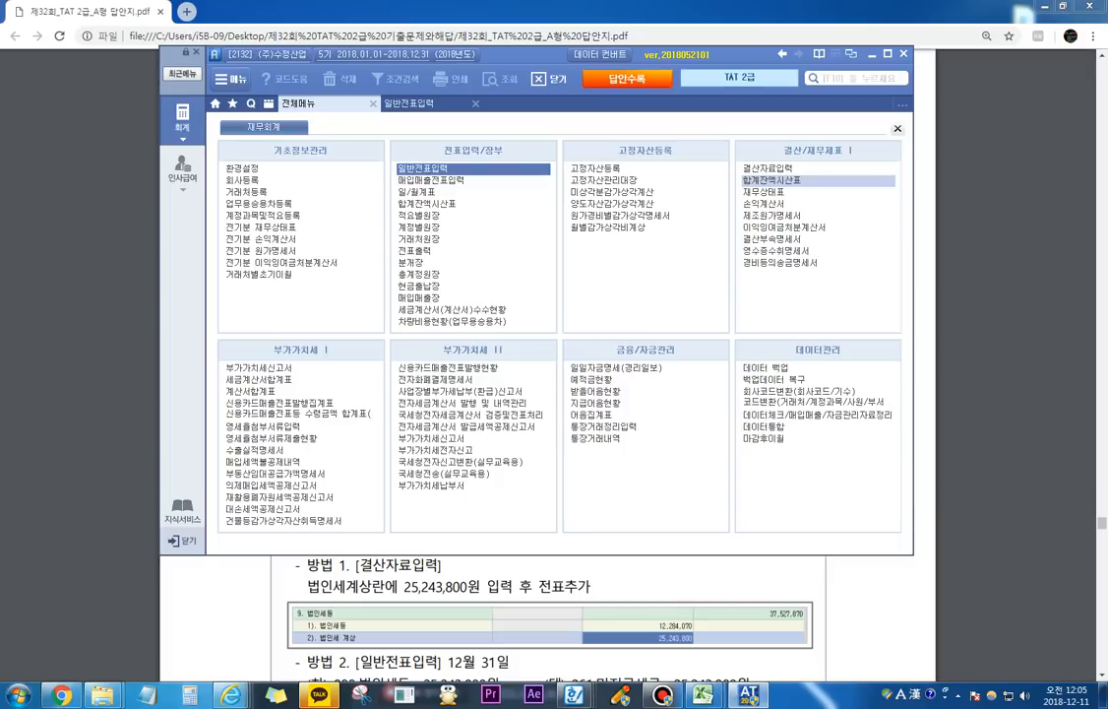
click(770, 180)
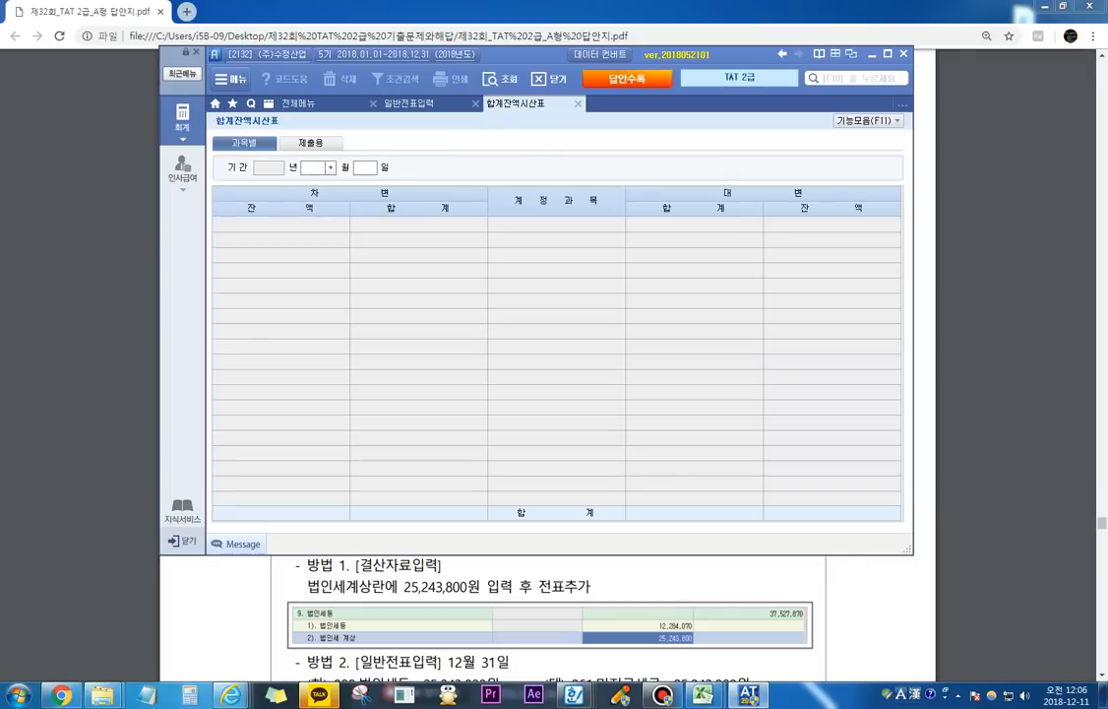
text(12)
key(Return)
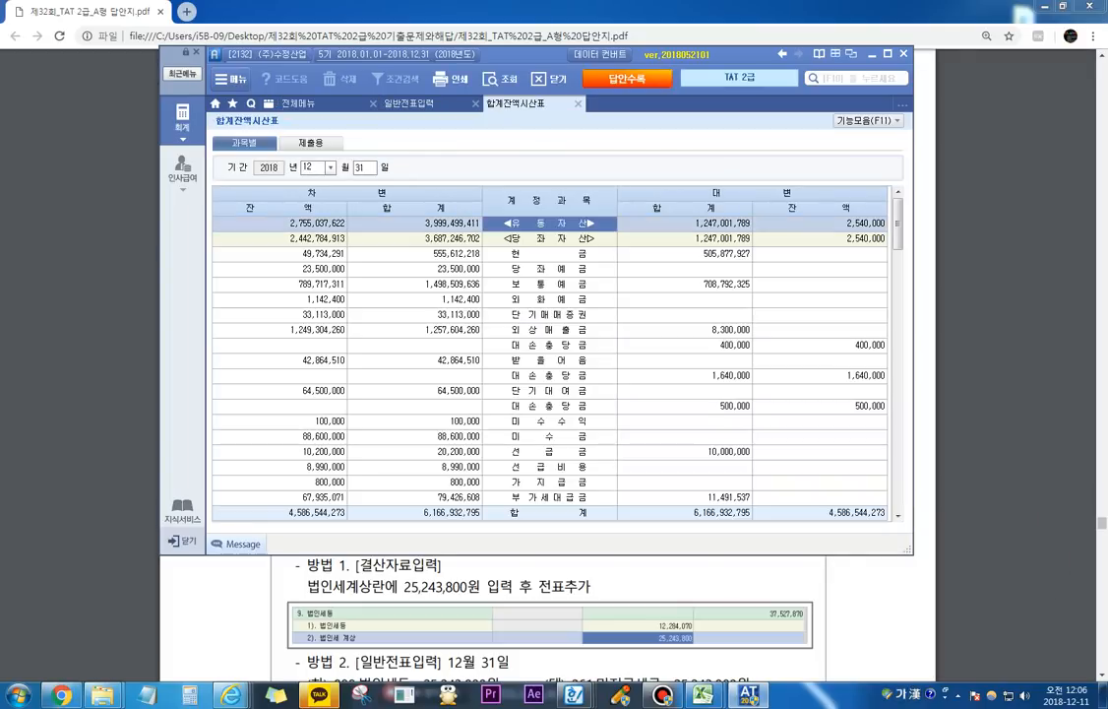
Step: Search the 합계잔액시산표 for 선납 and check the 차변 잔액 of 선납세금
key(ctrl+f)
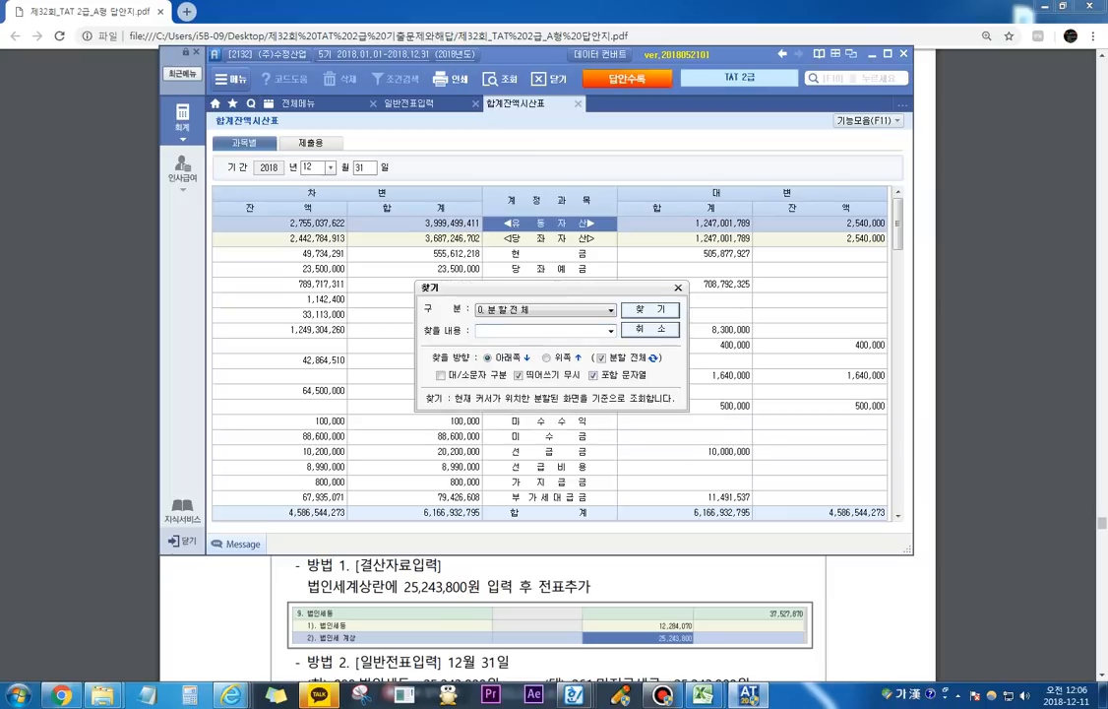
text(선납)
key(Return)
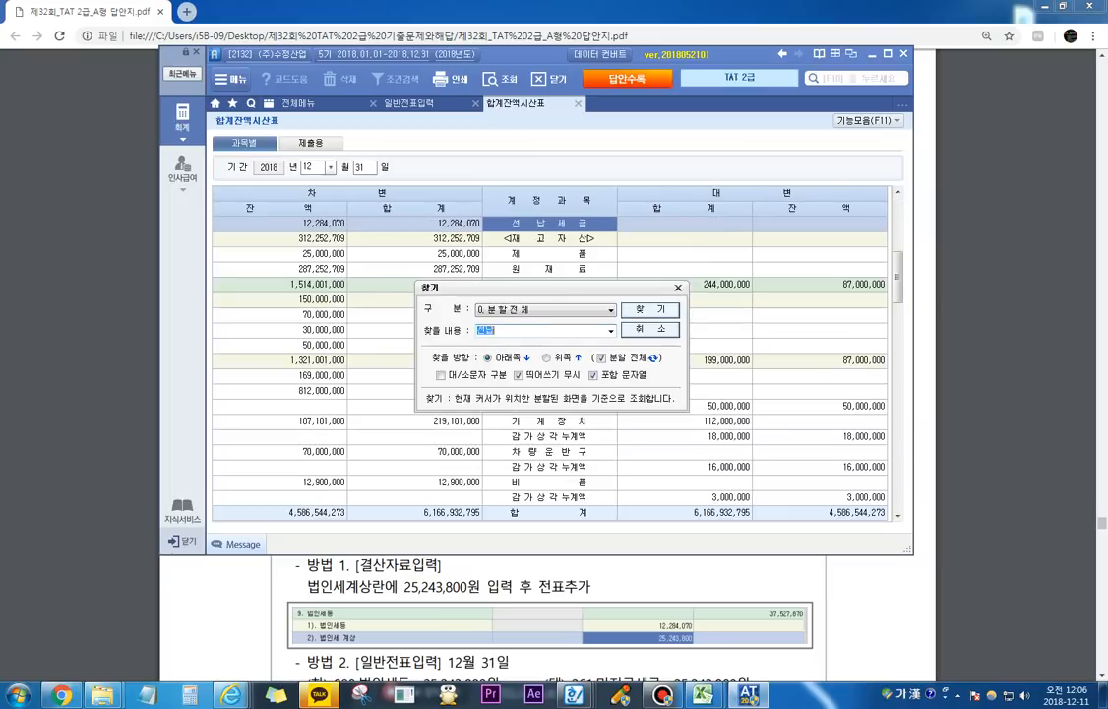
key(Escape)
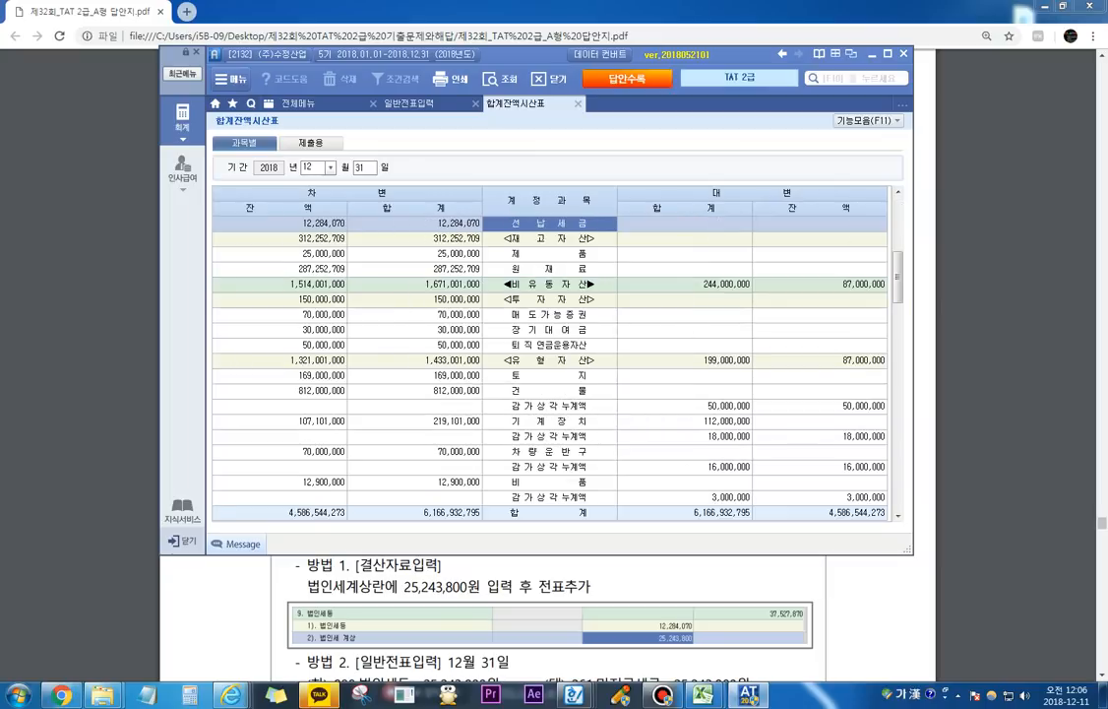
click(296, 224)
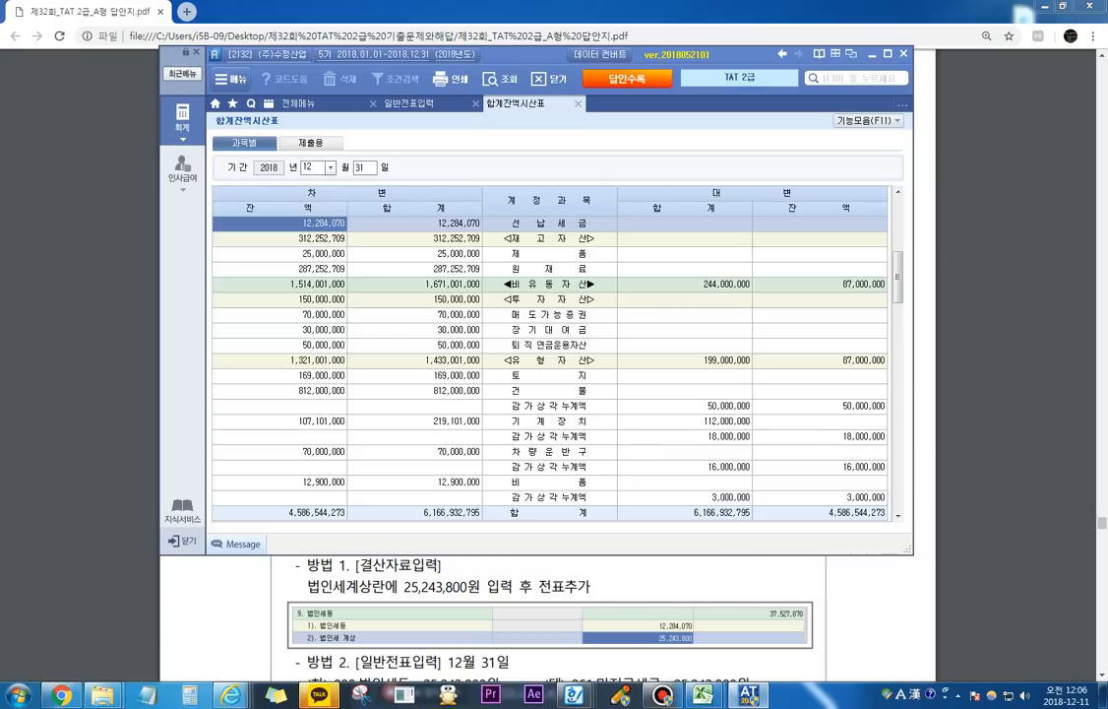
Step: Return to 일반전표입력 for 12월 31일 and add a 차변 line for 998 법인세등 of 12,284,070
click(409, 103)
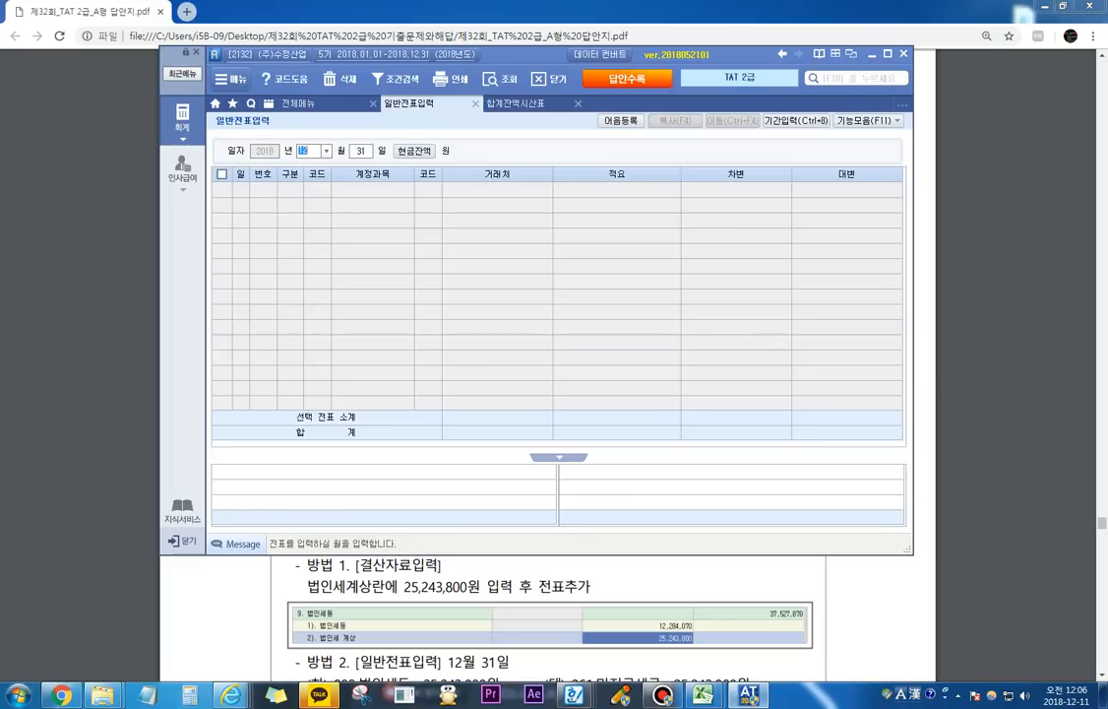
key(Return)
key(Return)
text(3)
key(Return)
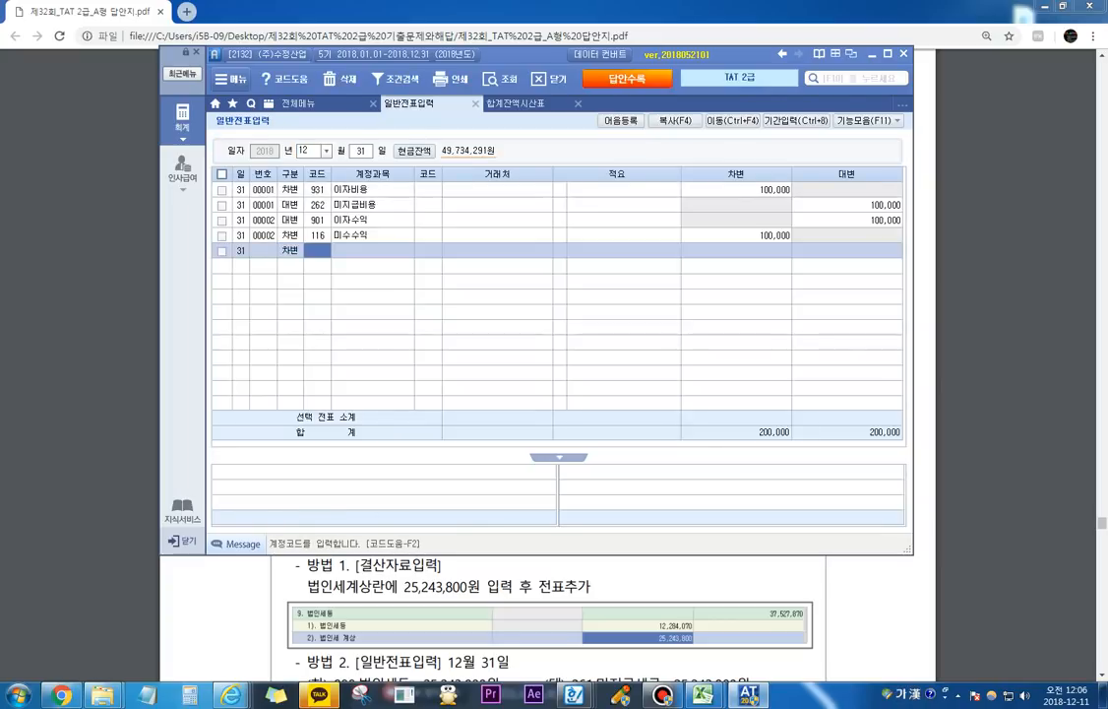
text(법인)
key(Return)
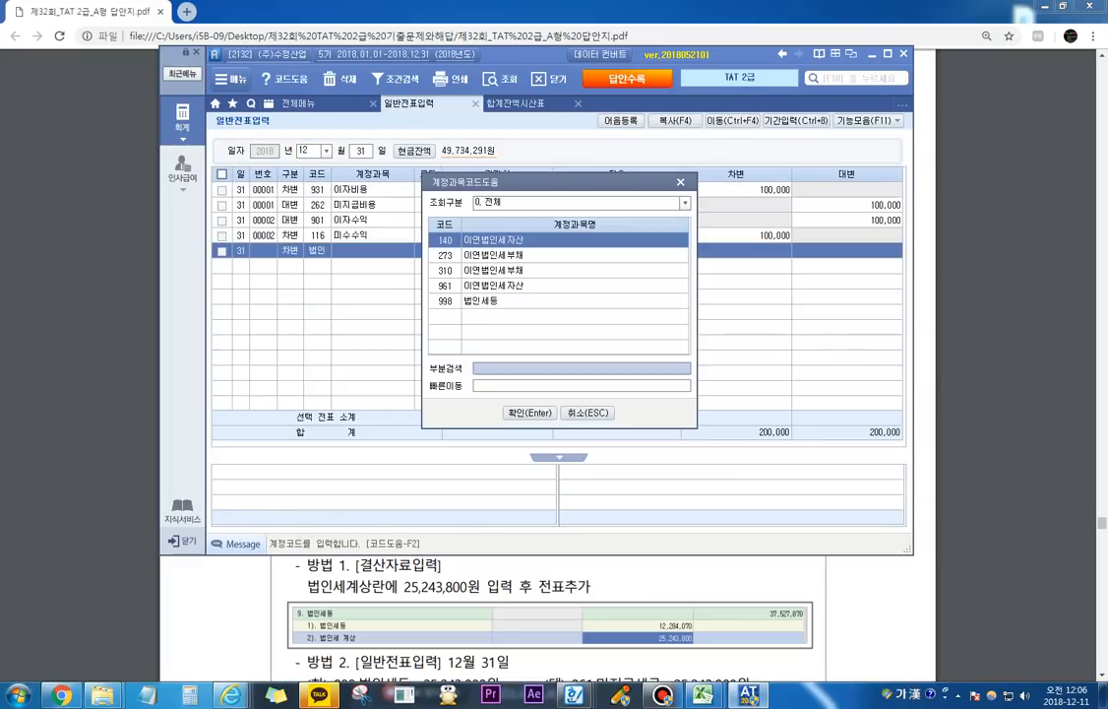
key(Down)
key(Down)
key(Down)
key(Down)
key(Return)
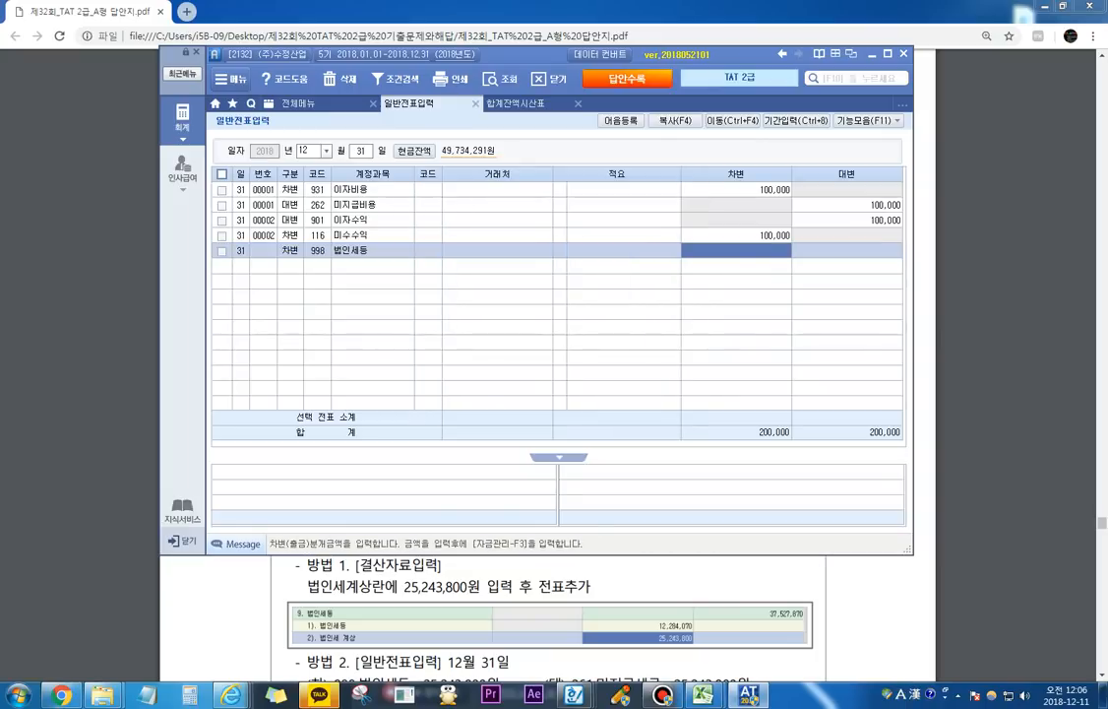
text(12,284,0)
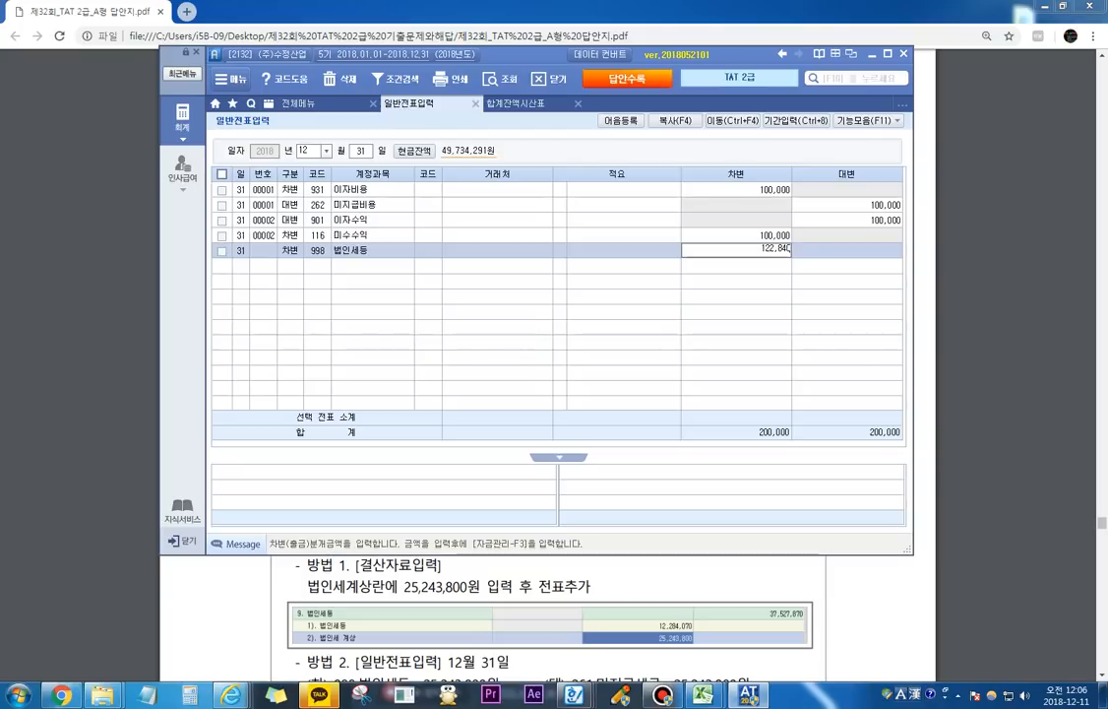
text(70)
key(Return)
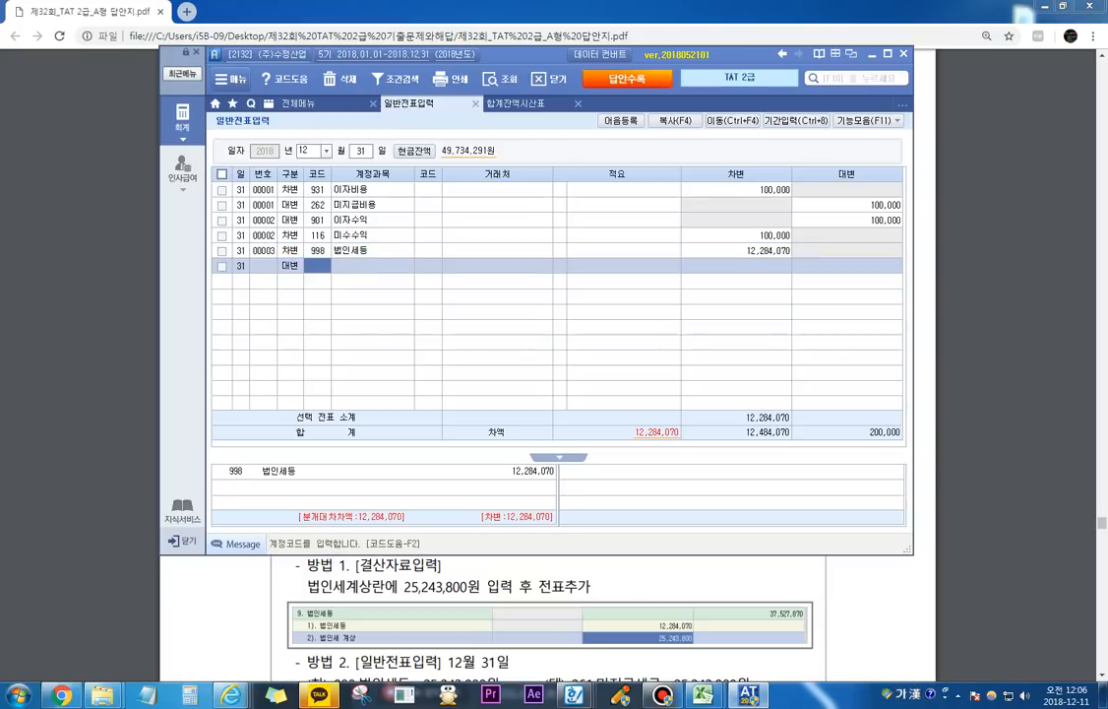
Step: Balance the 법인세등 entry with a 대변 line for 136 선납세금 of 12,284,070
text(136)
key(Return)
key(Return)
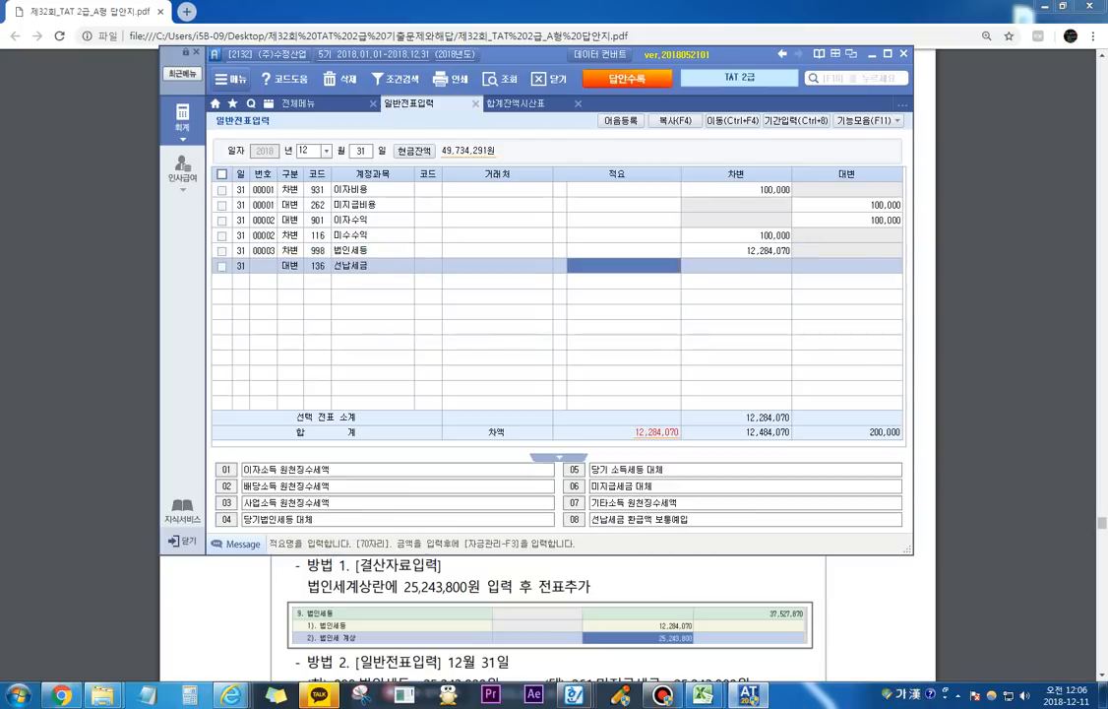
key(Return)
text(12,284,070)
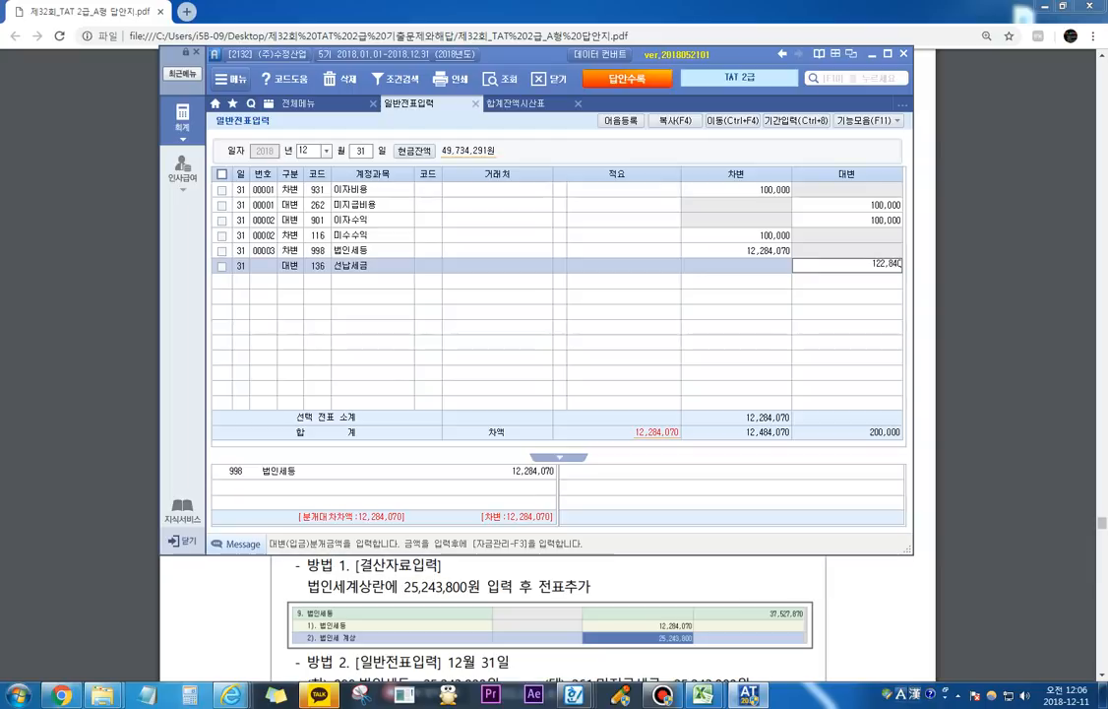
key(Return)
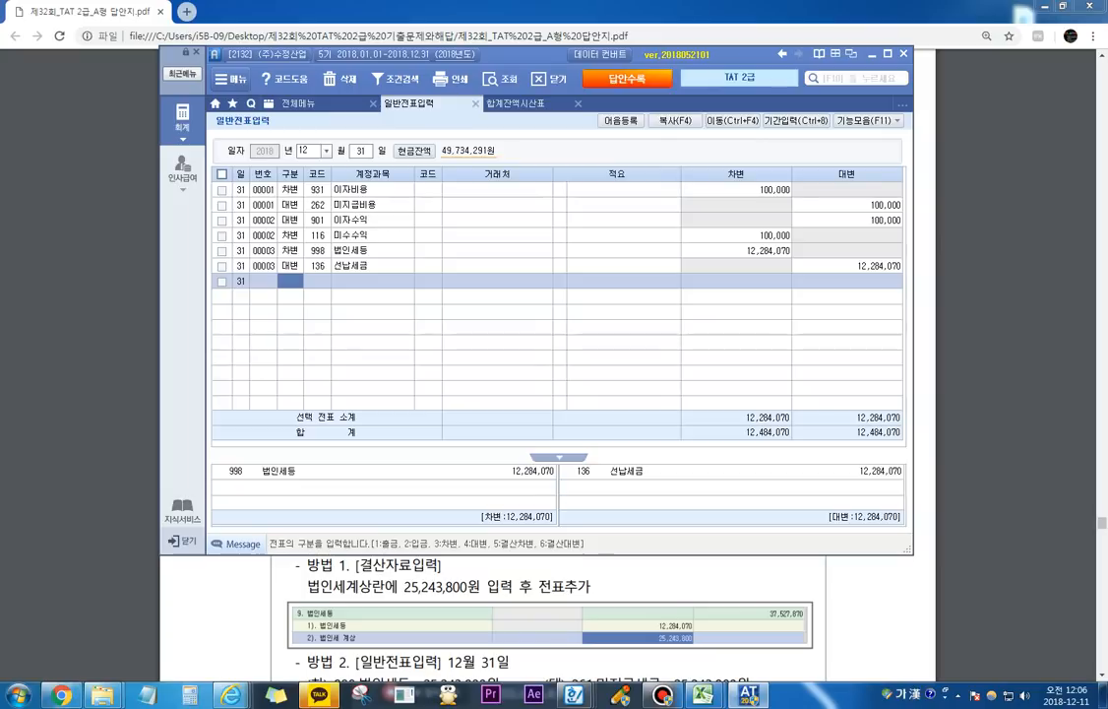
Step: Open 결산자료입력 and load the closing data for 01월 through 12월
click(298, 103)
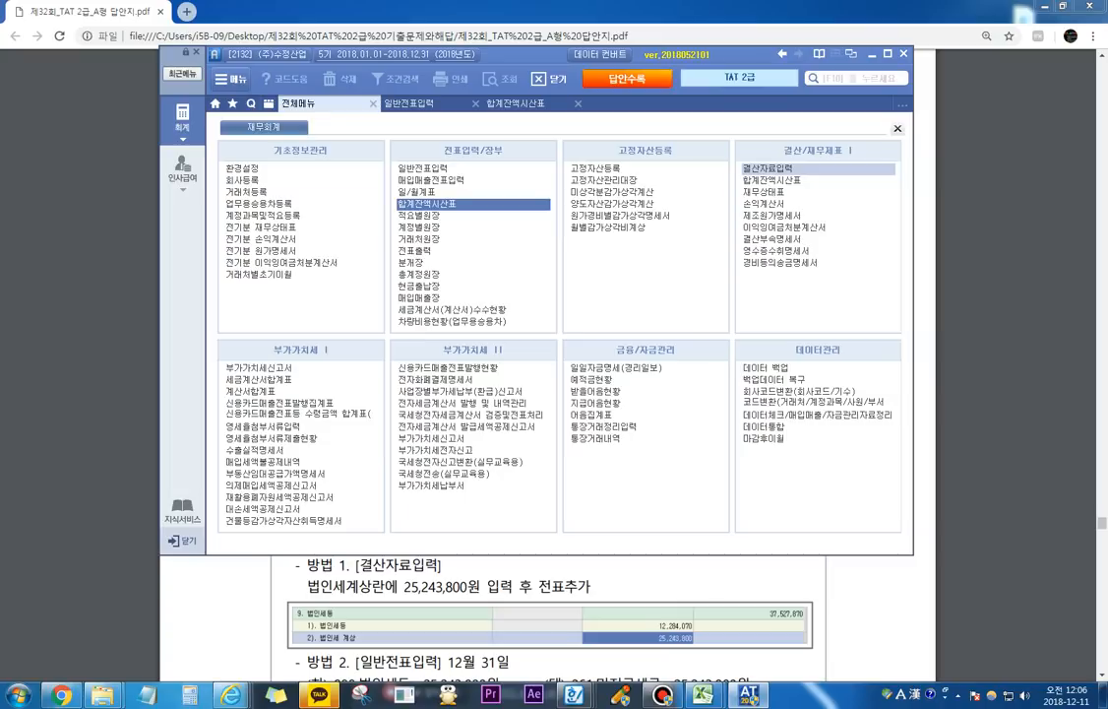
click(768, 168)
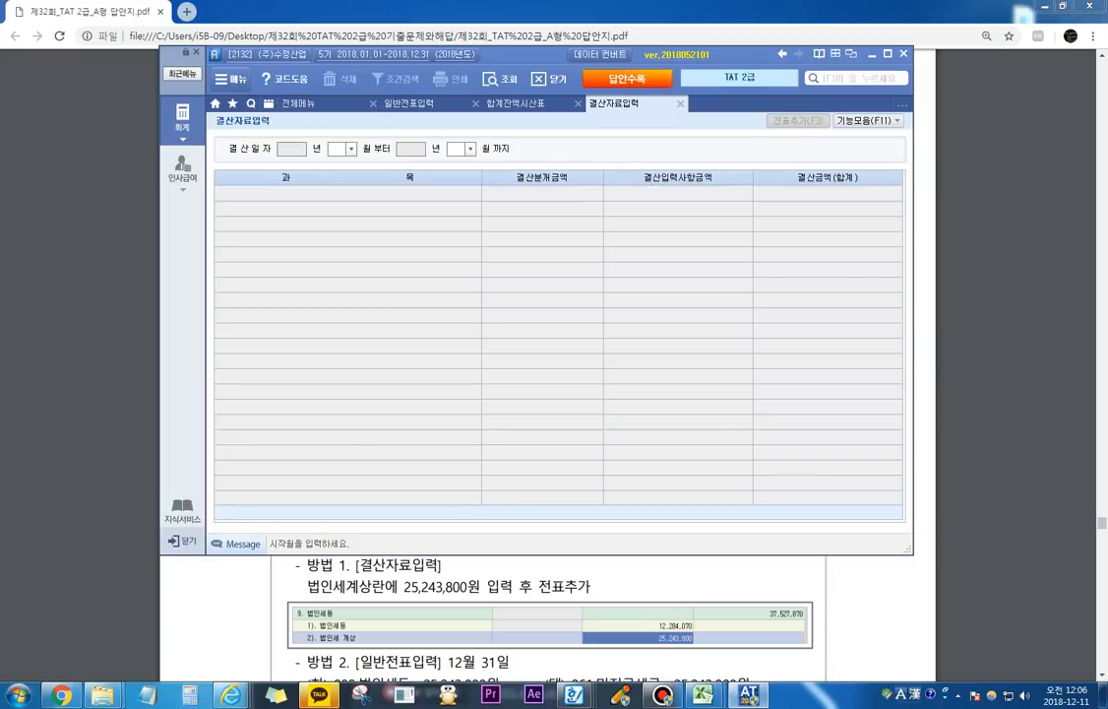
text(12)
key(Return)
click(335, 148)
text(0112)
key(Return)
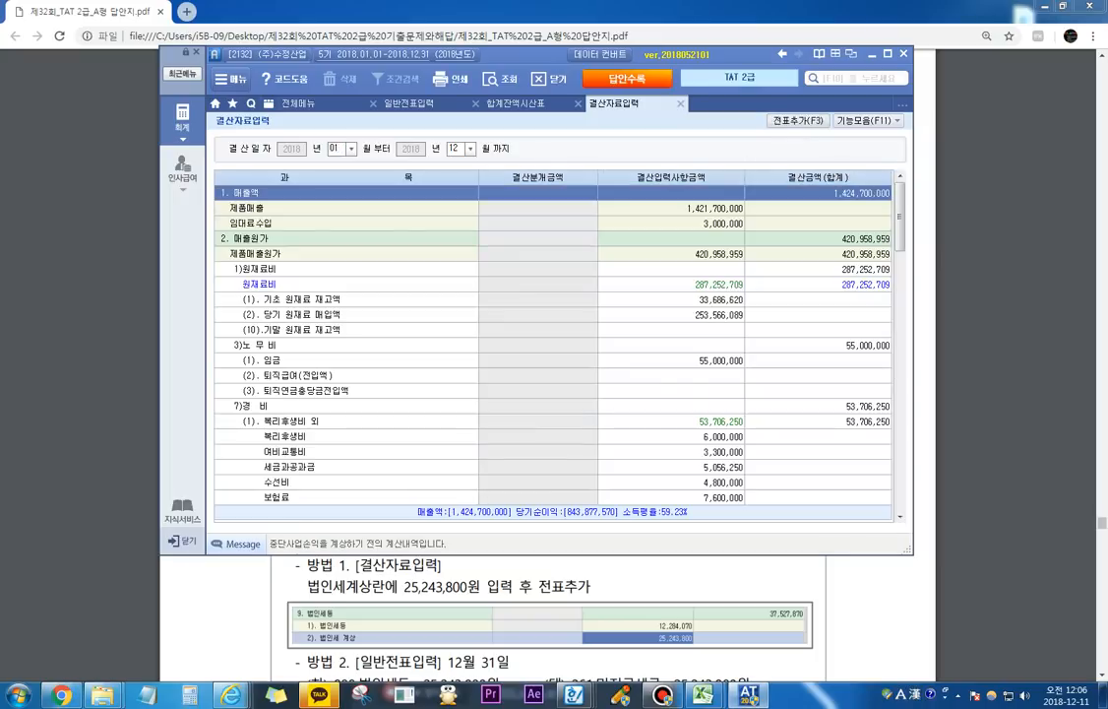
Step: Search the 결산자료입력 list for 선납
key(ctrl+f)
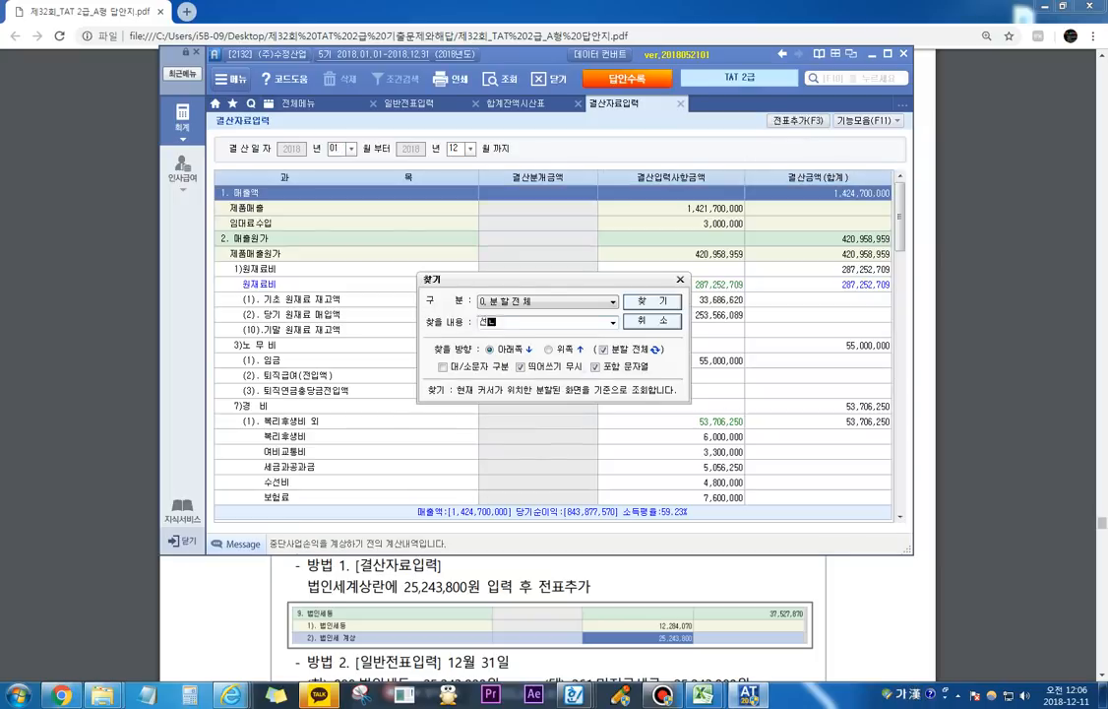
text(선납)
key(Return)
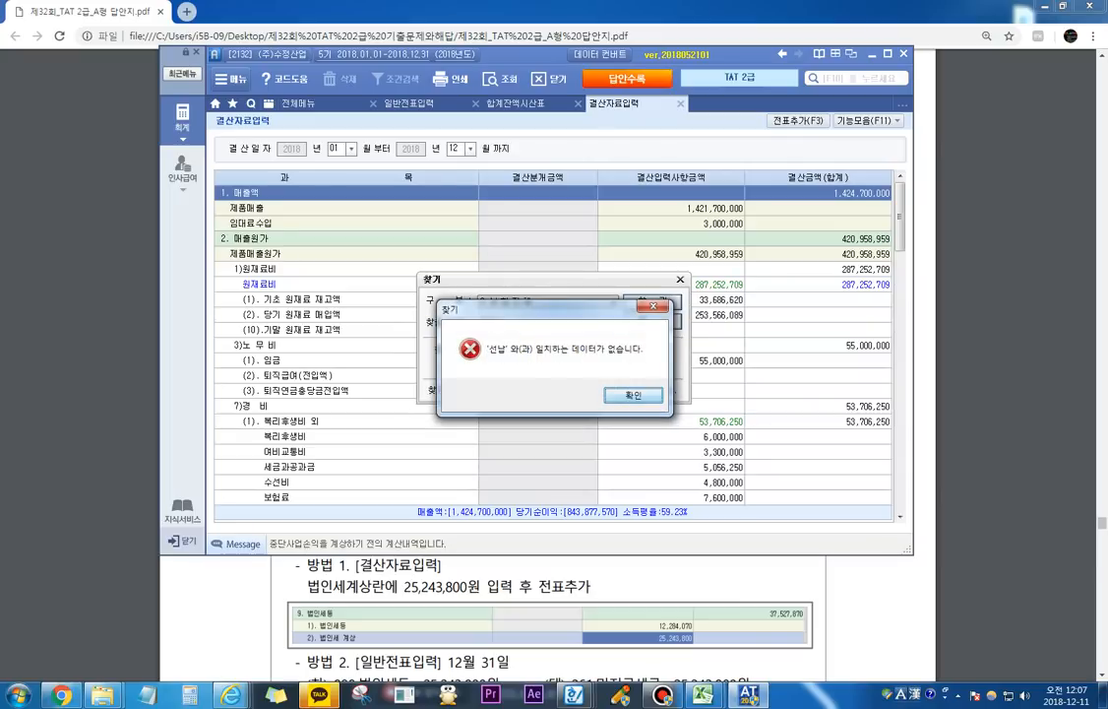
key(Return)
key(Escape)
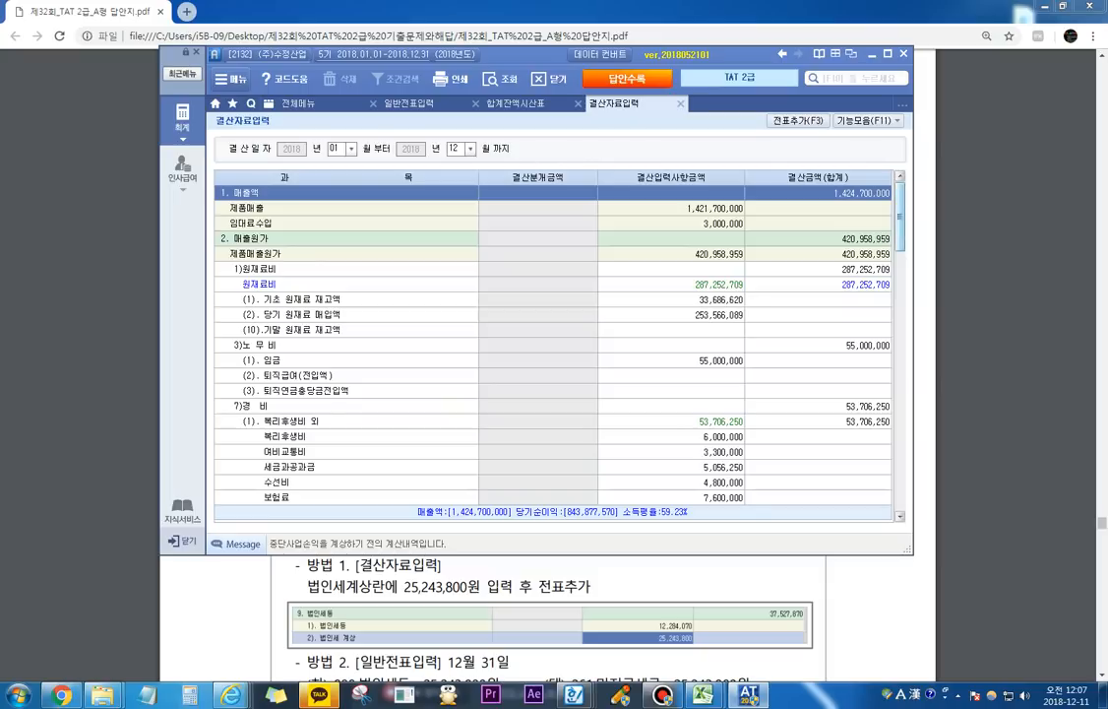
Step: Find section 9. 법인세등 at the end of the list and select the 결산입력사항금액 of 법인세 계상
scroll(553, 344, down, 10)
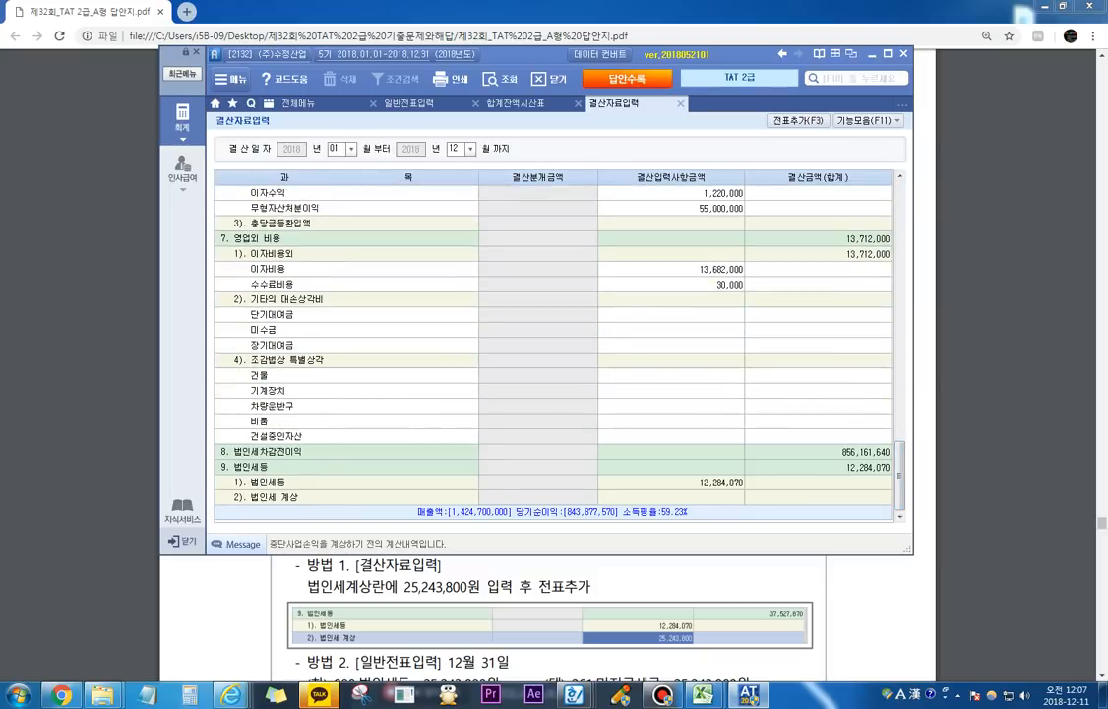
click(671, 482)
click(671, 497)
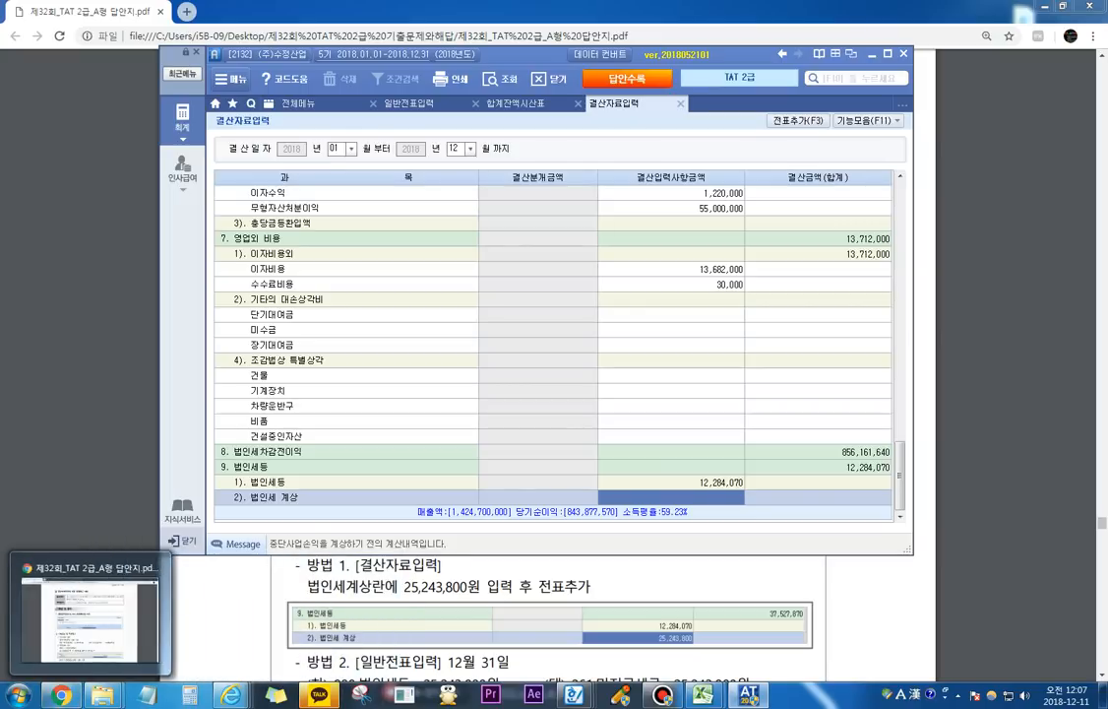
Step: Subtract 12284070 from 37527870 in the Windows calculator, and close it
click(18, 695)
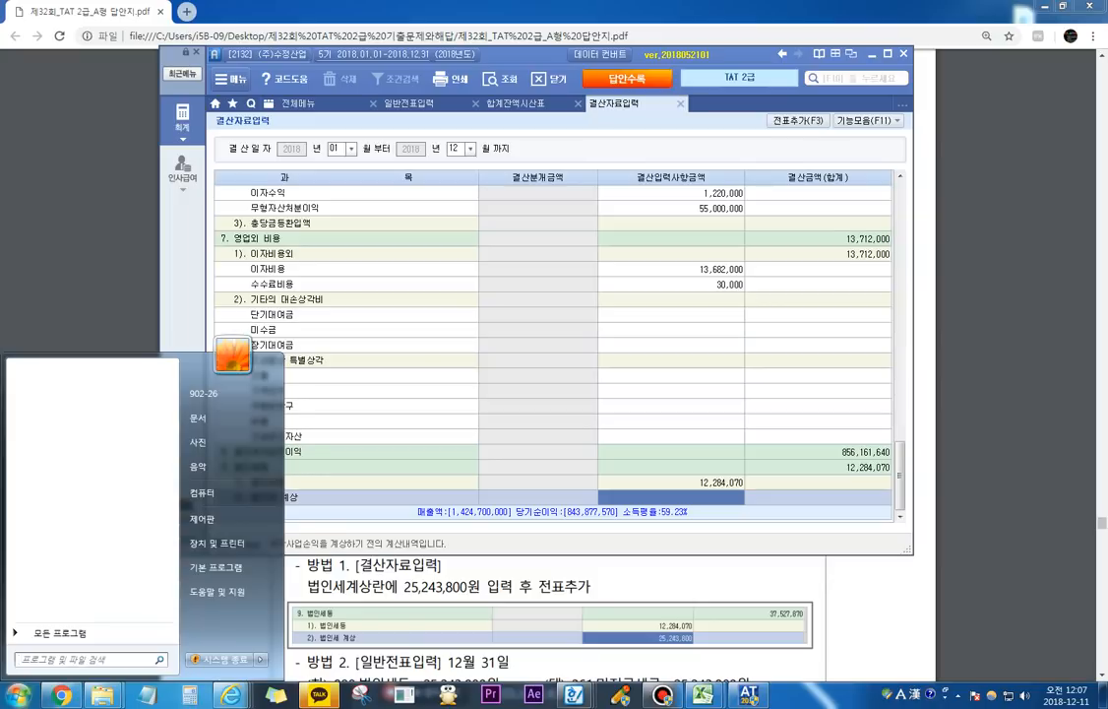
click(190, 695)
text(37)
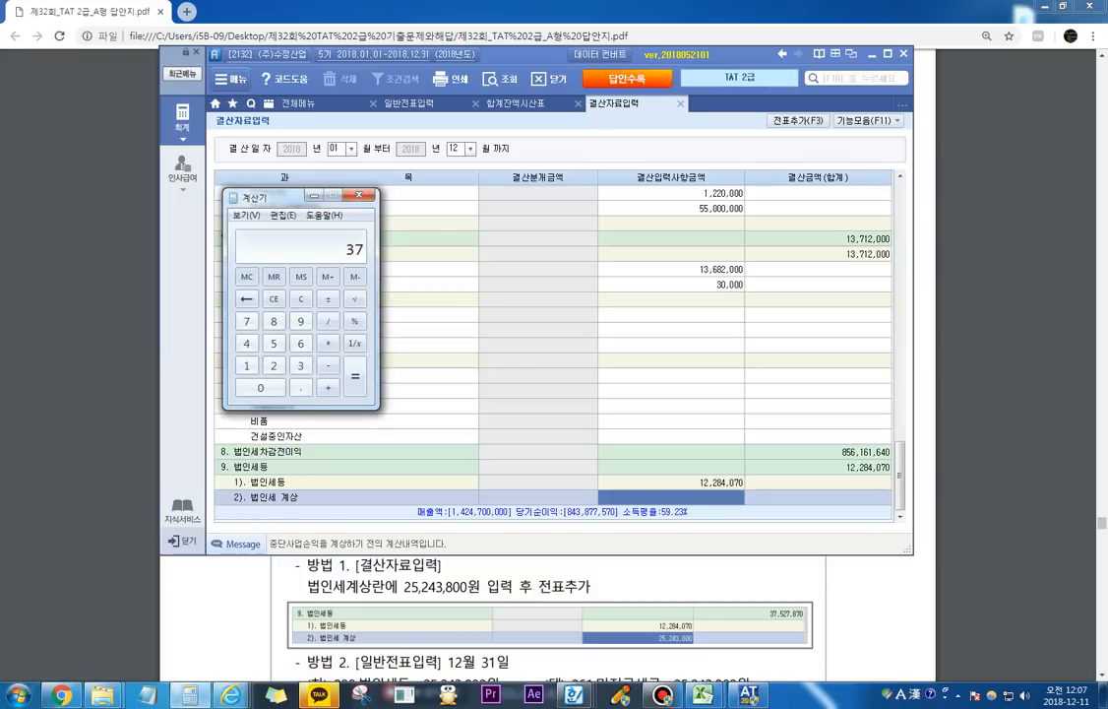
text(527870)
key(minus)
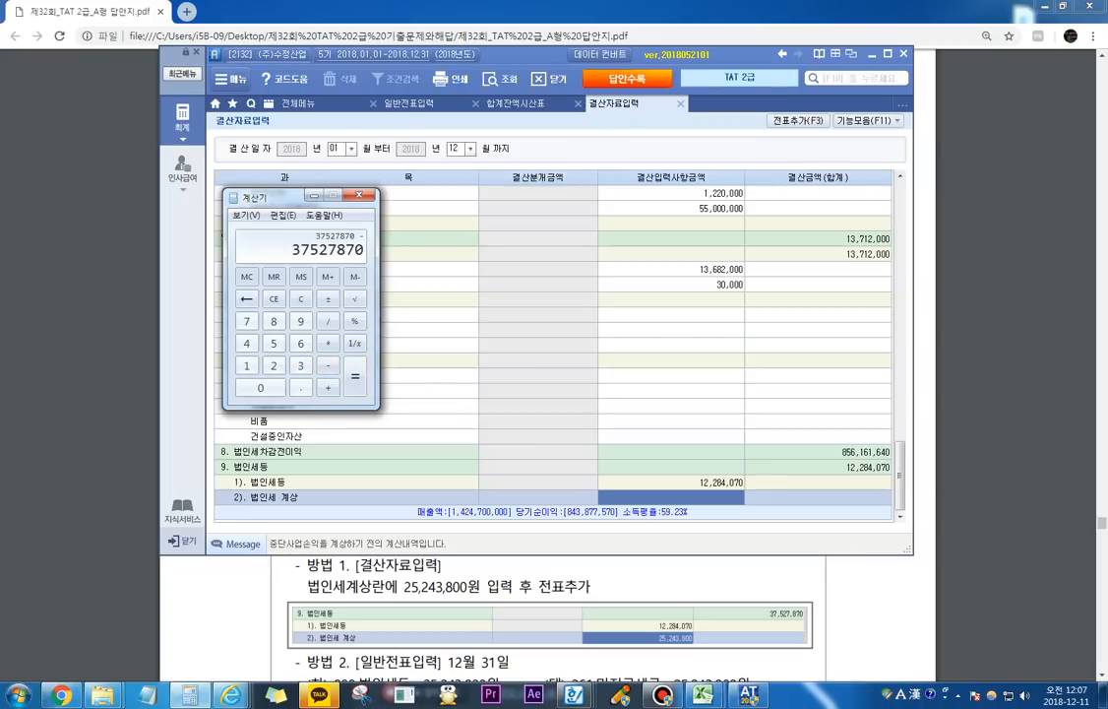
text(12,284,0)
text(70)
key(Return)
click(360, 195)
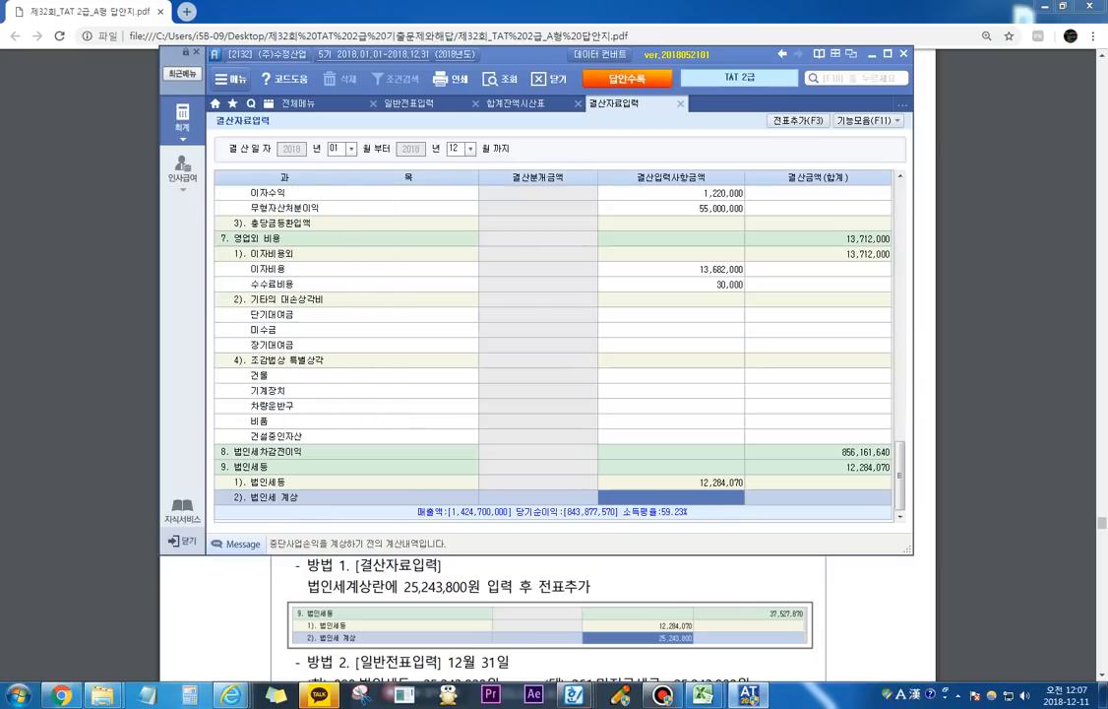
Step: Enter 25,243,800 as the 결산입력사항금액 of 법인세 계상
text(25,)
text(25)
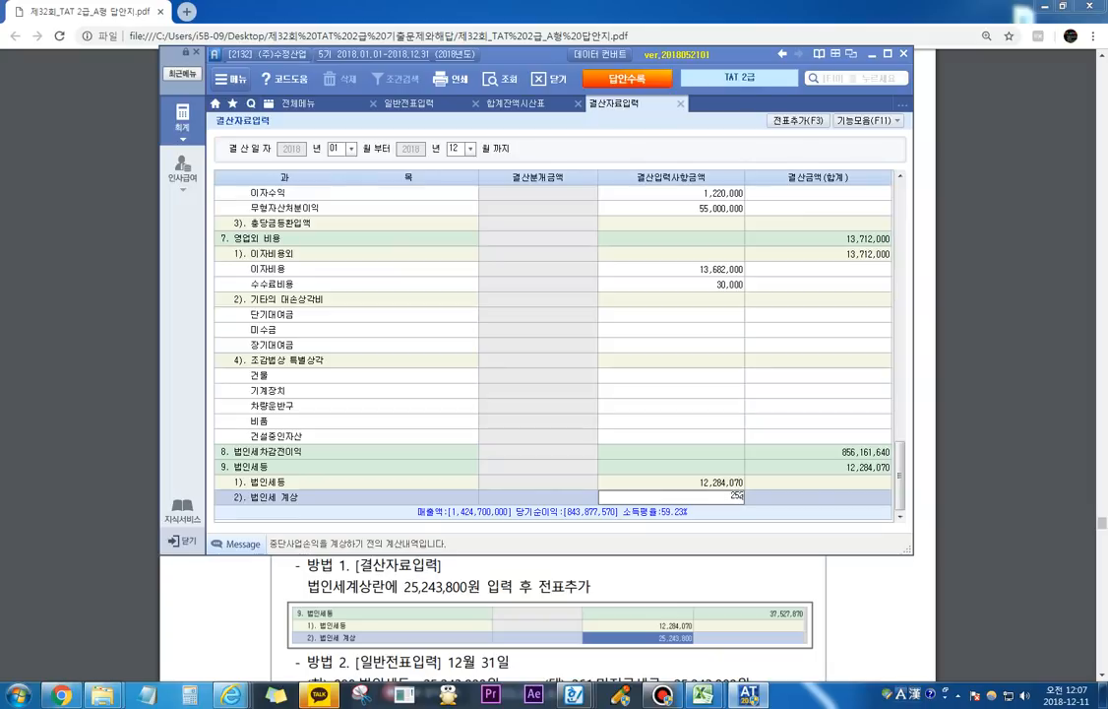
text(43,800)
key(Return)
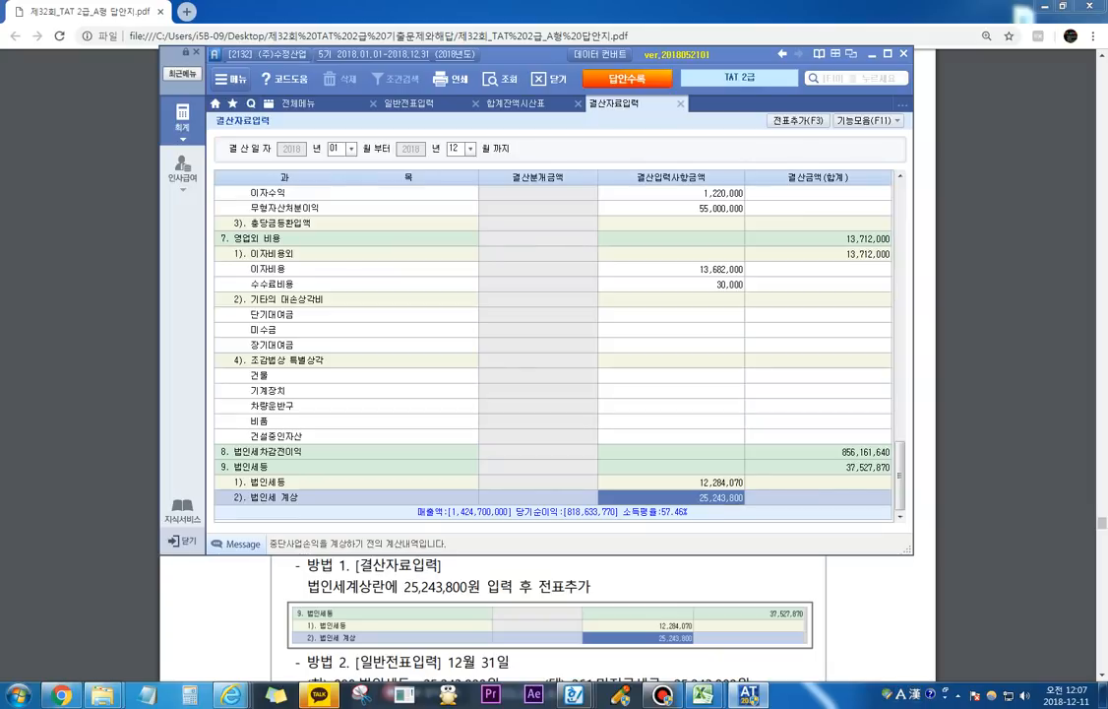
Step: Box the 결산금액 total of 9. 법인세등 with the screen pen, and exit the pen
key(F9)
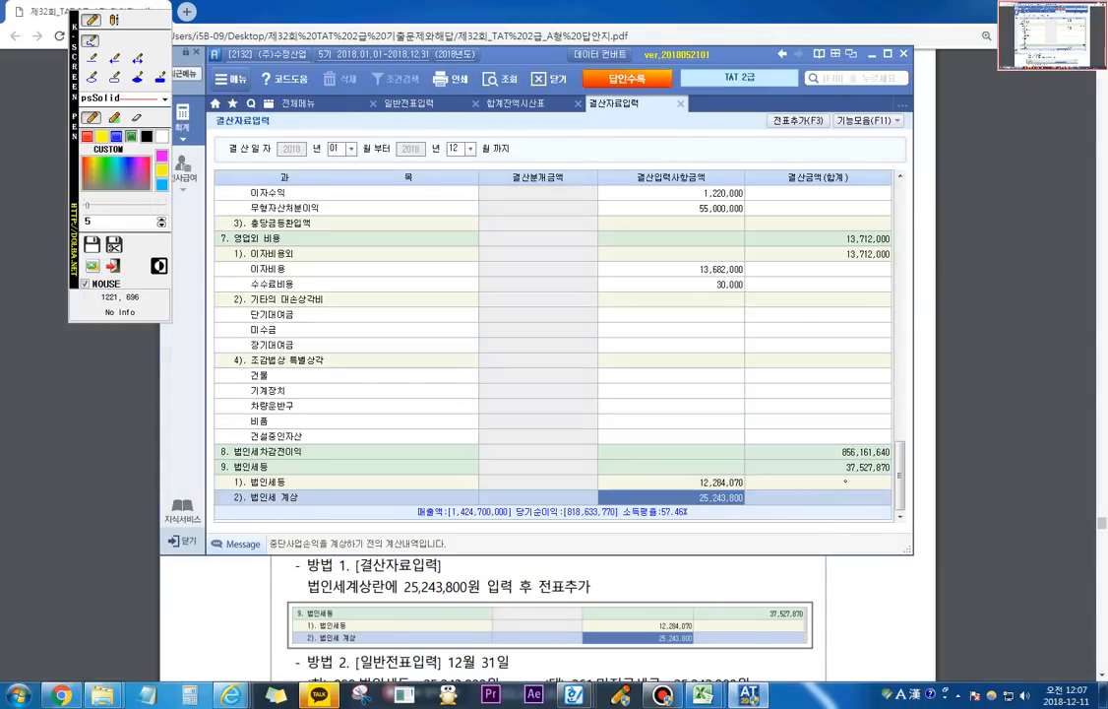
mouse_move(847, 476)
mouse_down()
mouse_move(888, 478)
mouse_move(894, 462)
mouse_move(847, 458)
mouse_move(844, 475)
mouse_up()
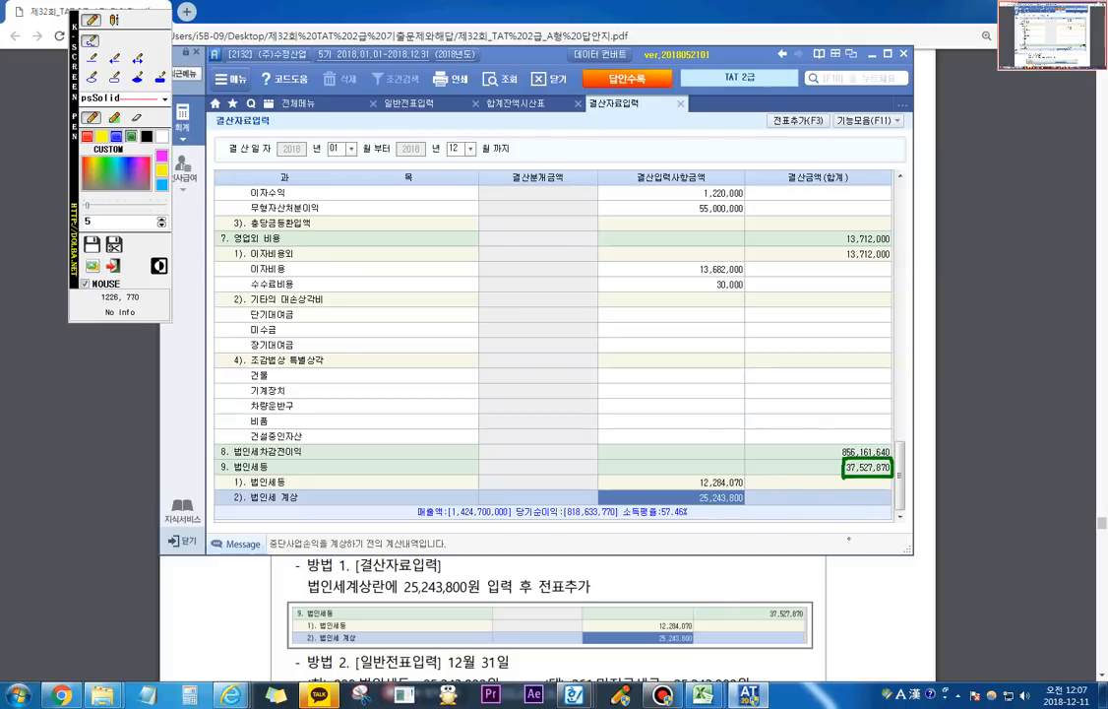
click(113, 266)
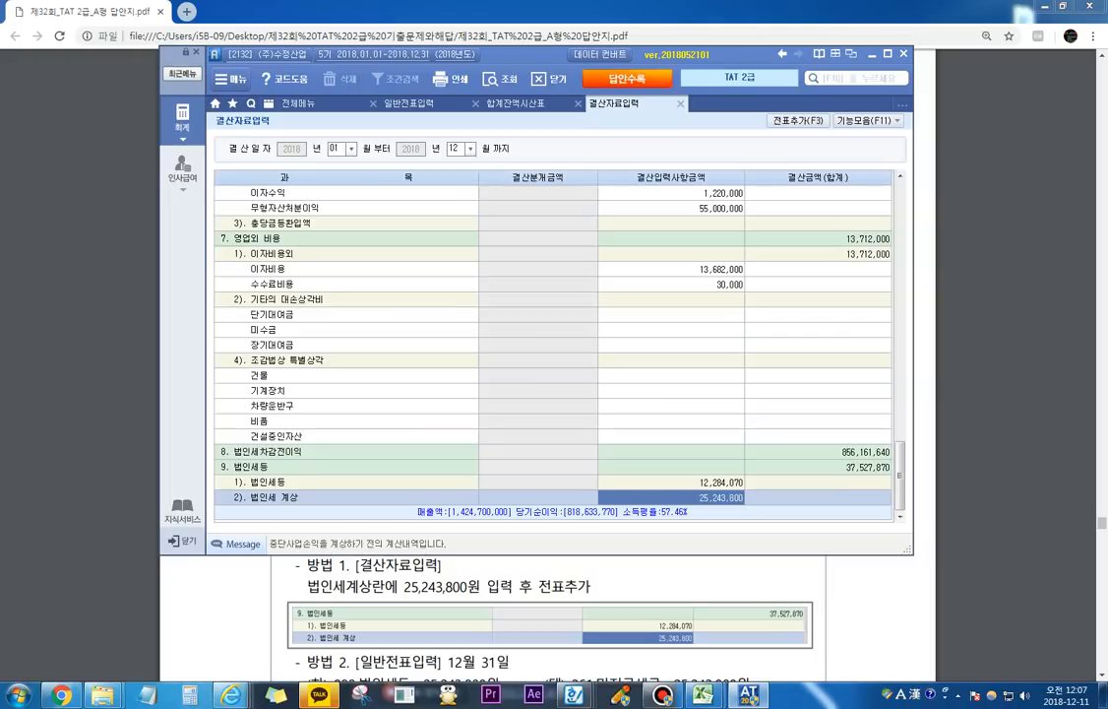
Step: Add the closing entries from 결산자료입력 to the 일반전표 with 전표추가 and confirm
key(F3)
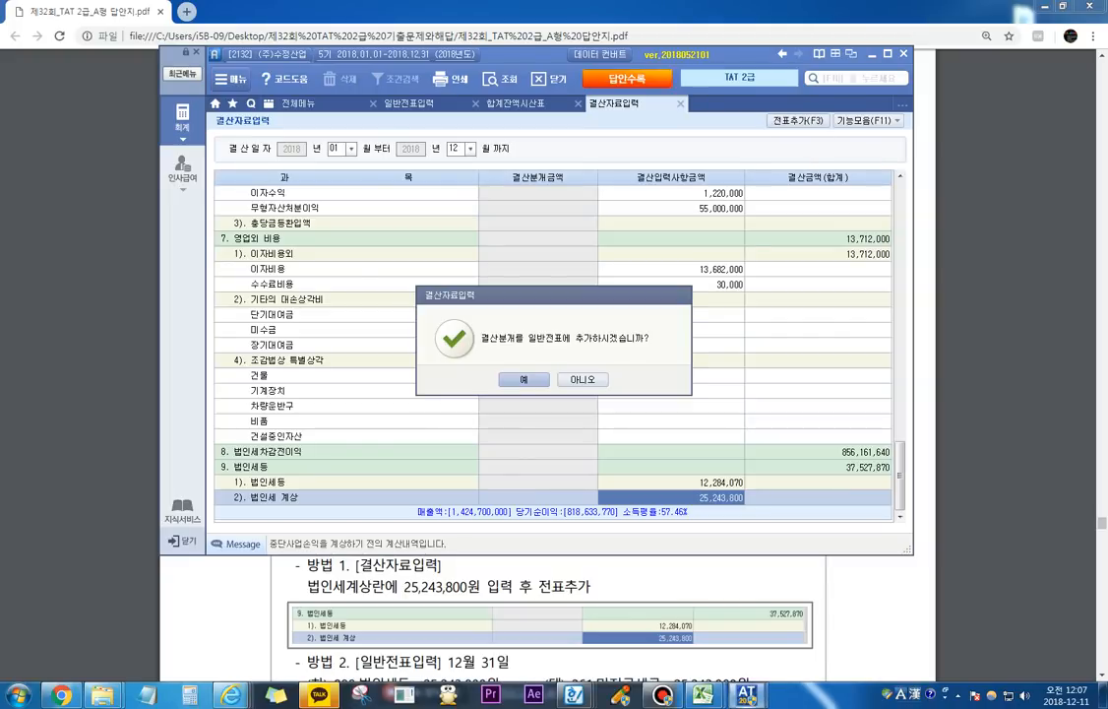
key(Return)
key(Return)
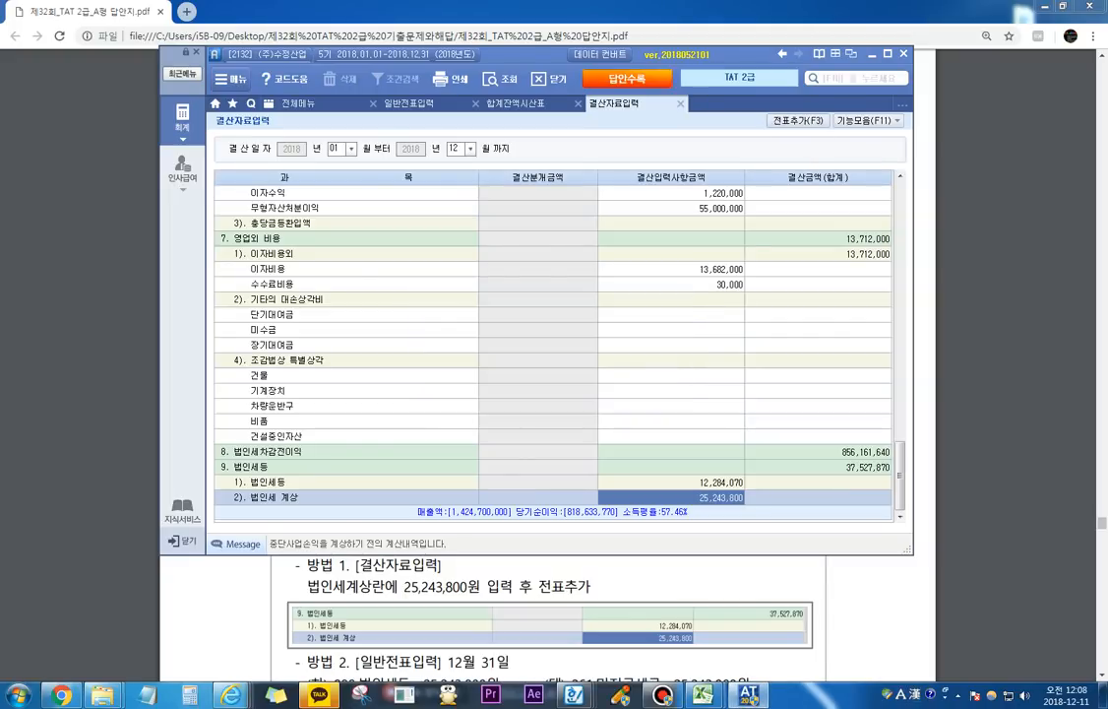
Step: Return to 일반전표입력 and list the 12월 31일 vouchers to check the generated closing entries
click(299, 102)
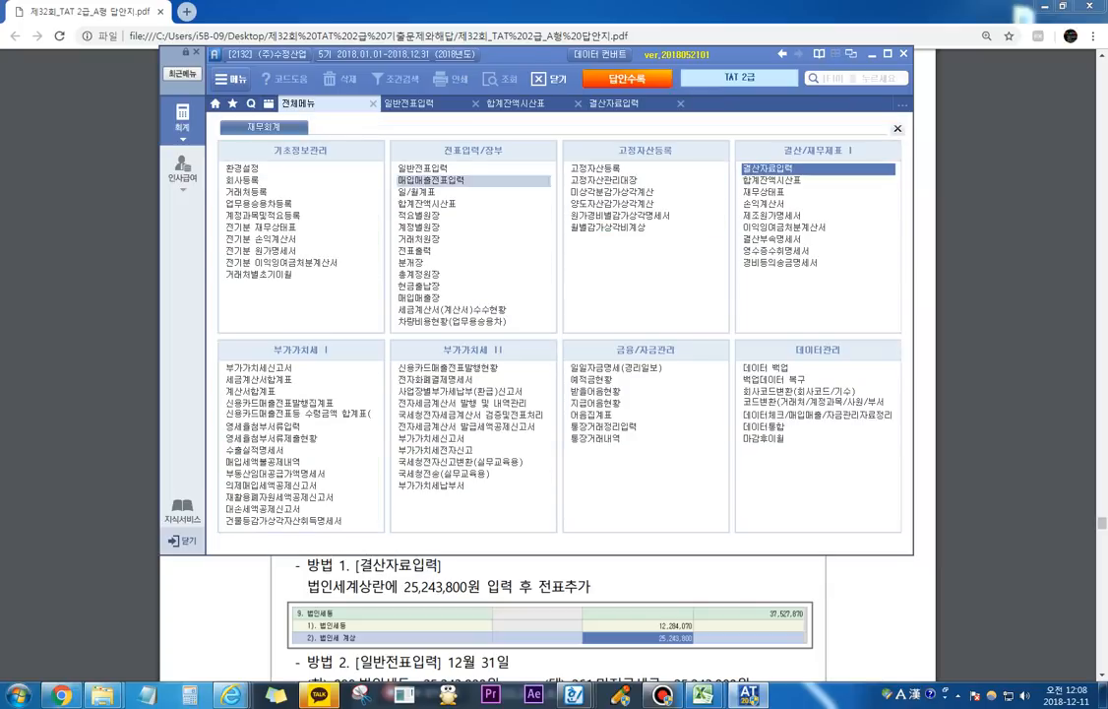
click(414, 150)
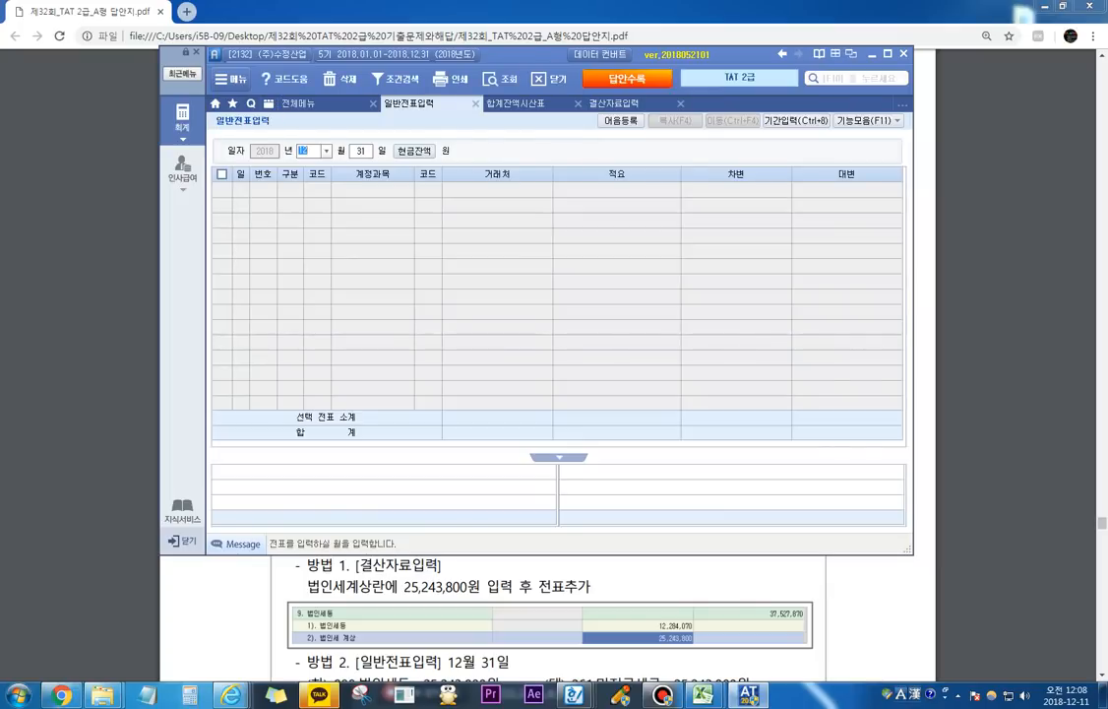
key(Return)
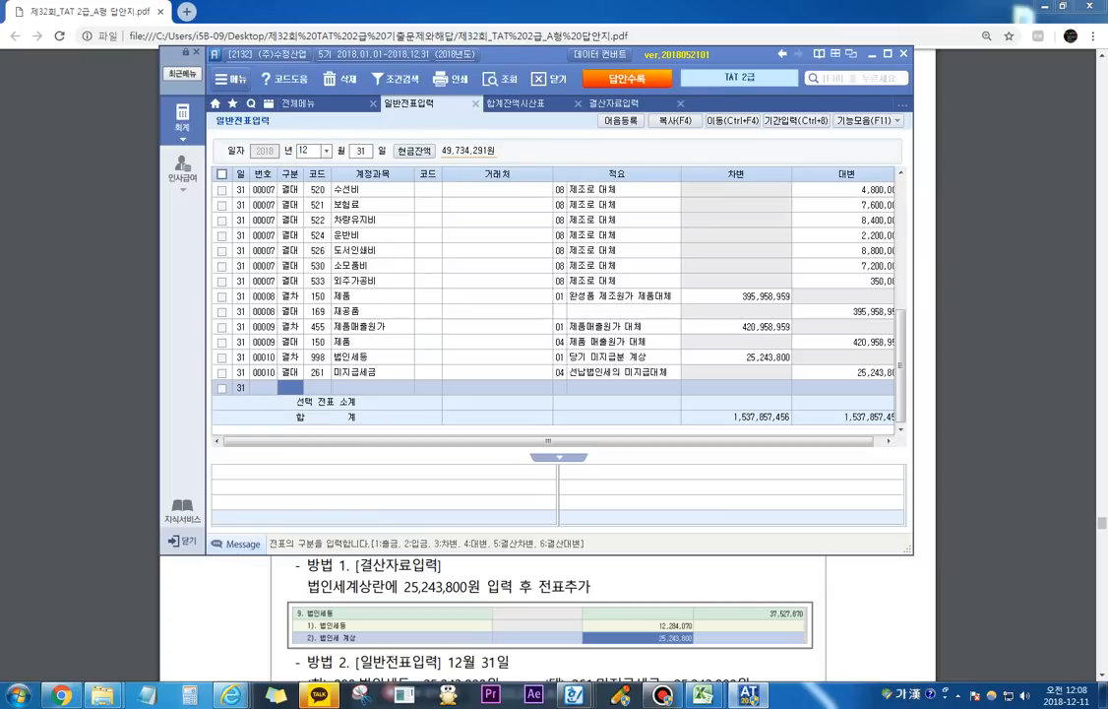
Step: Compare the generated 법인세등/미지급세금 voucher 00010 with the earlier 법인세등/선납세금 voucher 00003
key(Up)
key(Up)
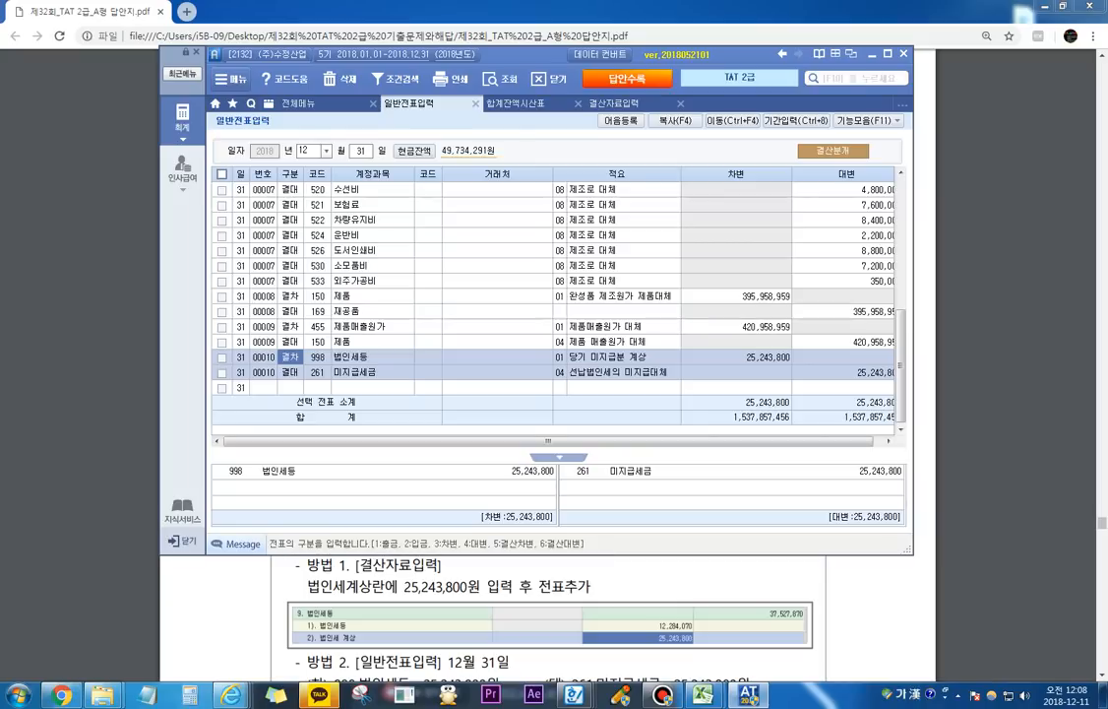
click(738, 357)
click(838, 372)
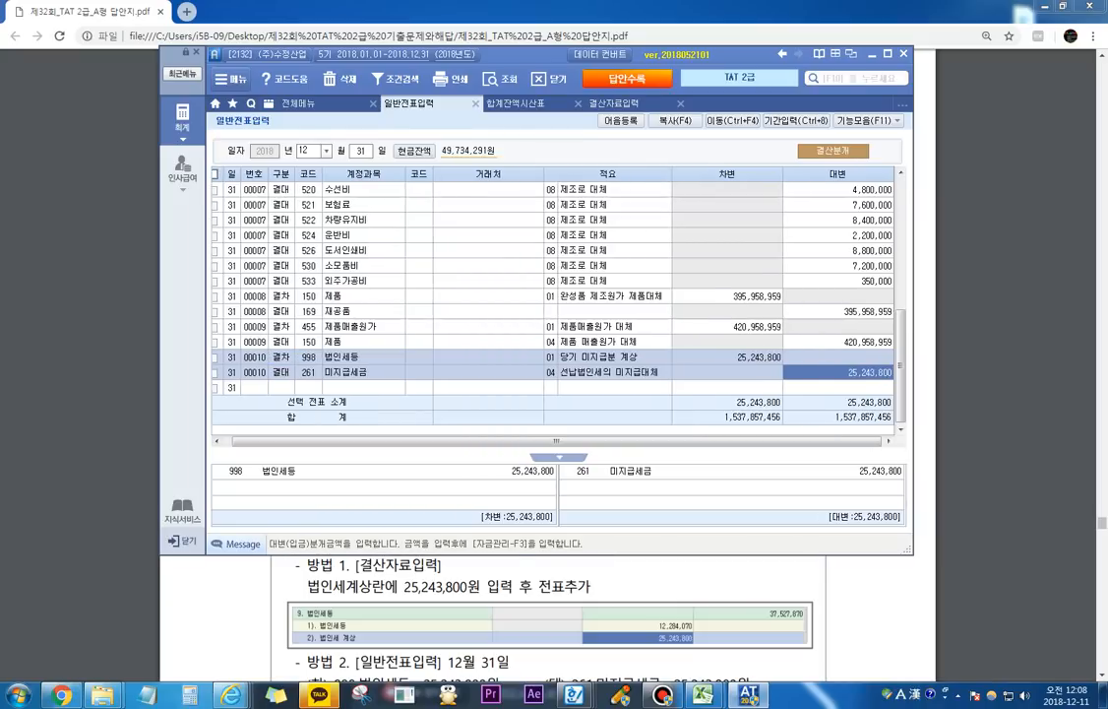
scroll(556, 295, up, 5)
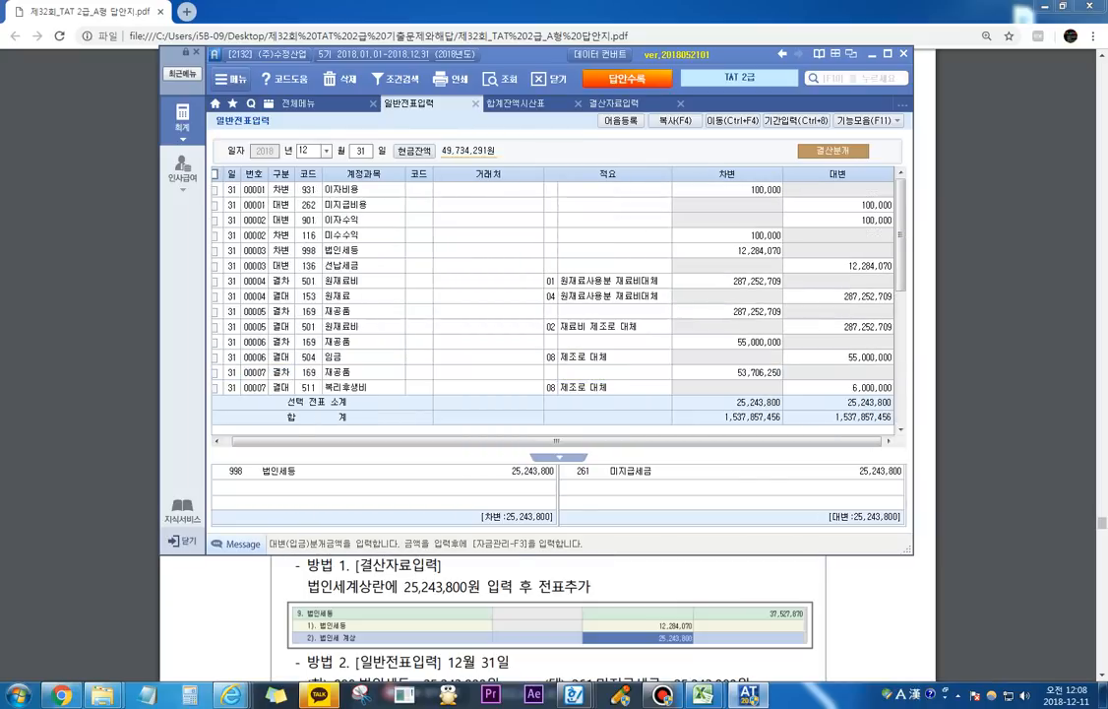
click(728, 250)
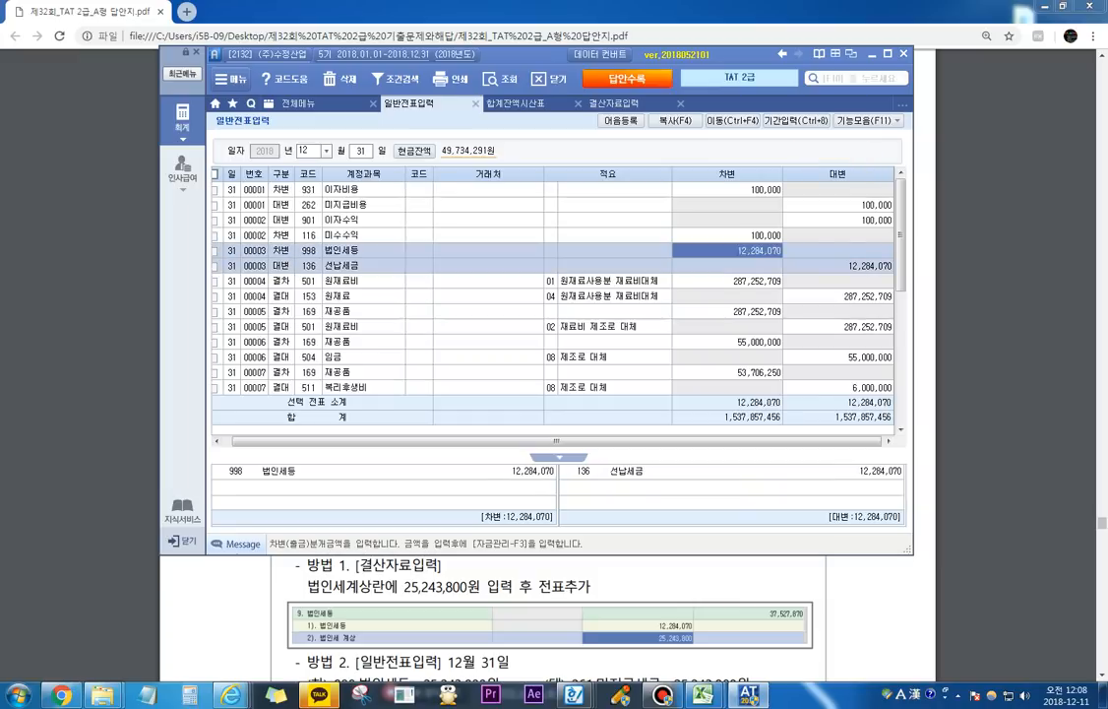
scroll(556, 295, down, 5)
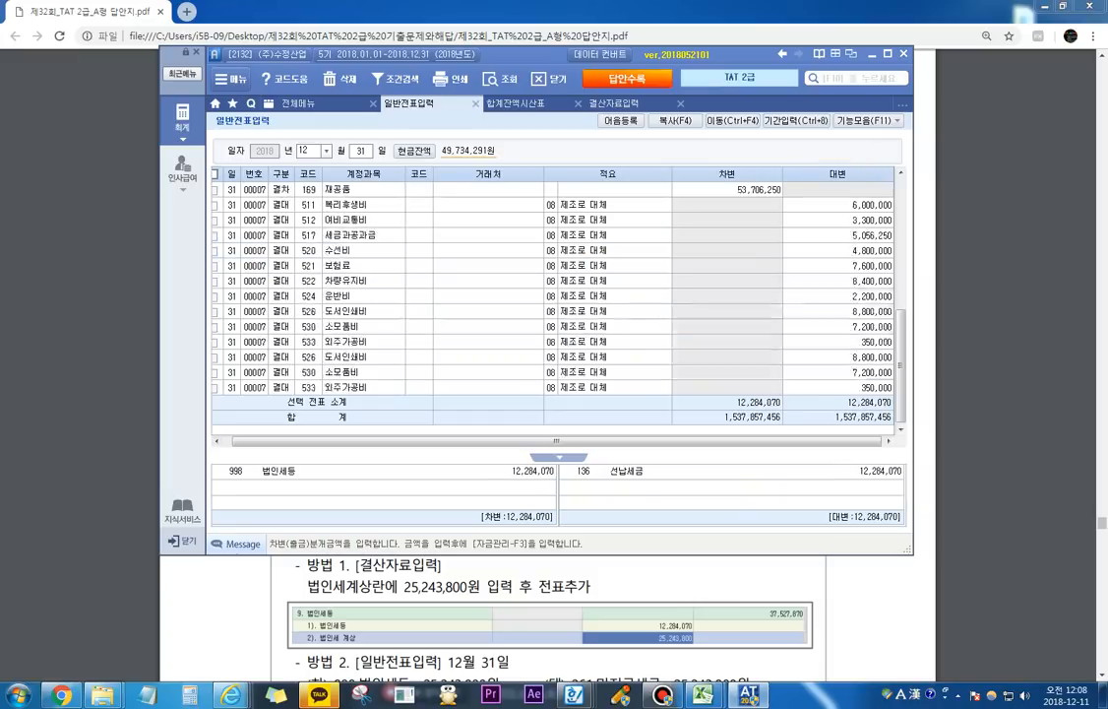
Step: Write "법인세 37,527,870 / 선납세금 12,284,070" over the voucher list with the screen pen's text tool
key(F12)
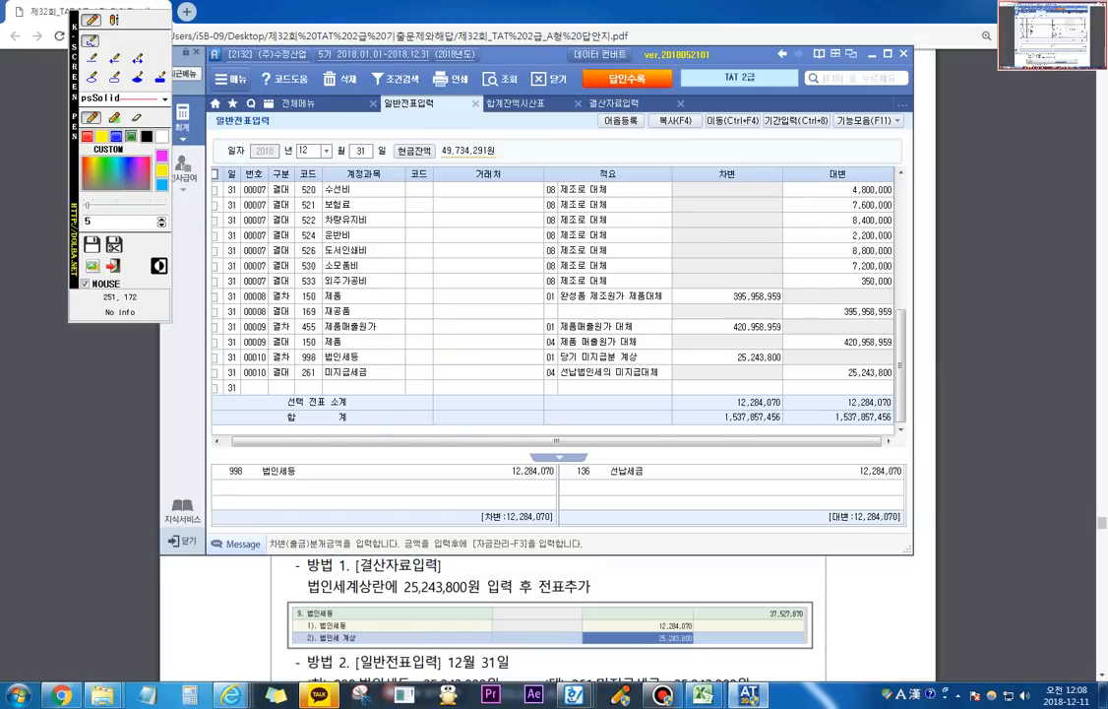
mouse_move(236, 246)
mouse_down()
mouse_move(254, 264)
mouse_move(268, 258)
mouse_move(276, 286)
mouse_move(263, 288)
mouse_up()
drag(291, 248, 306, 281)
drag(284, 276, 313, 292)
drag(327, 246, 315, 281)
drag(326, 261, 340, 278)
drag(339, 262, 353, 262)
drag(351, 244, 352, 281)
mouse_move(366, 241)
mouse_down()
mouse_move(366, 286)
mouse_move(377, 285)
mouse_up()
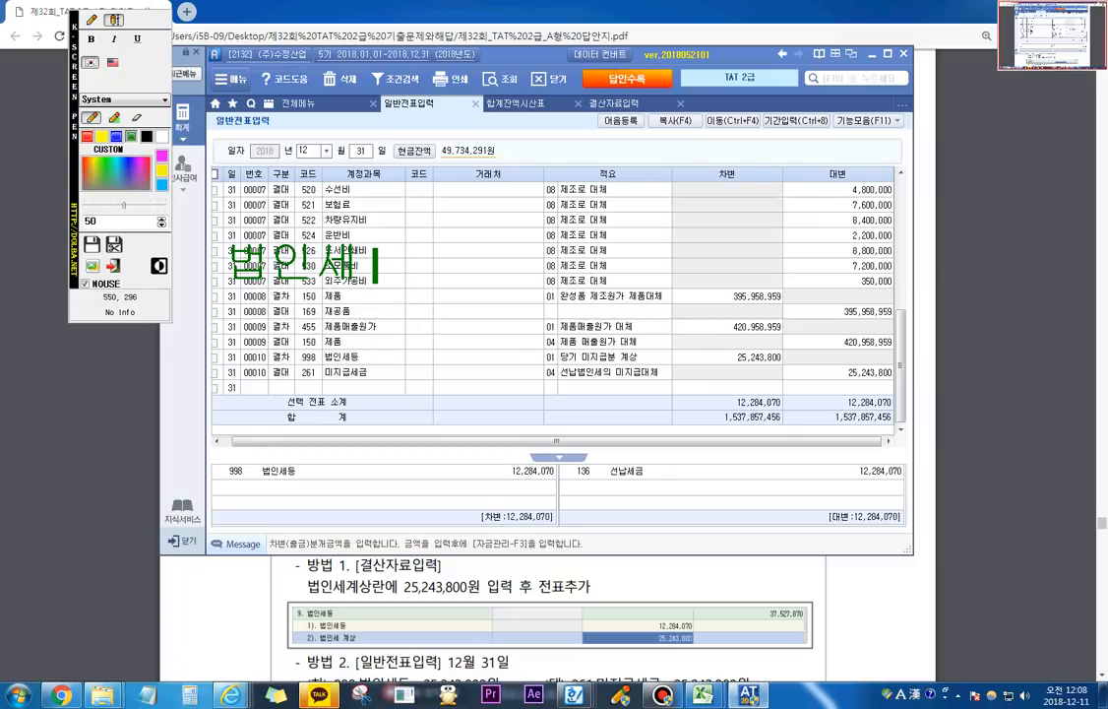
text(37,)
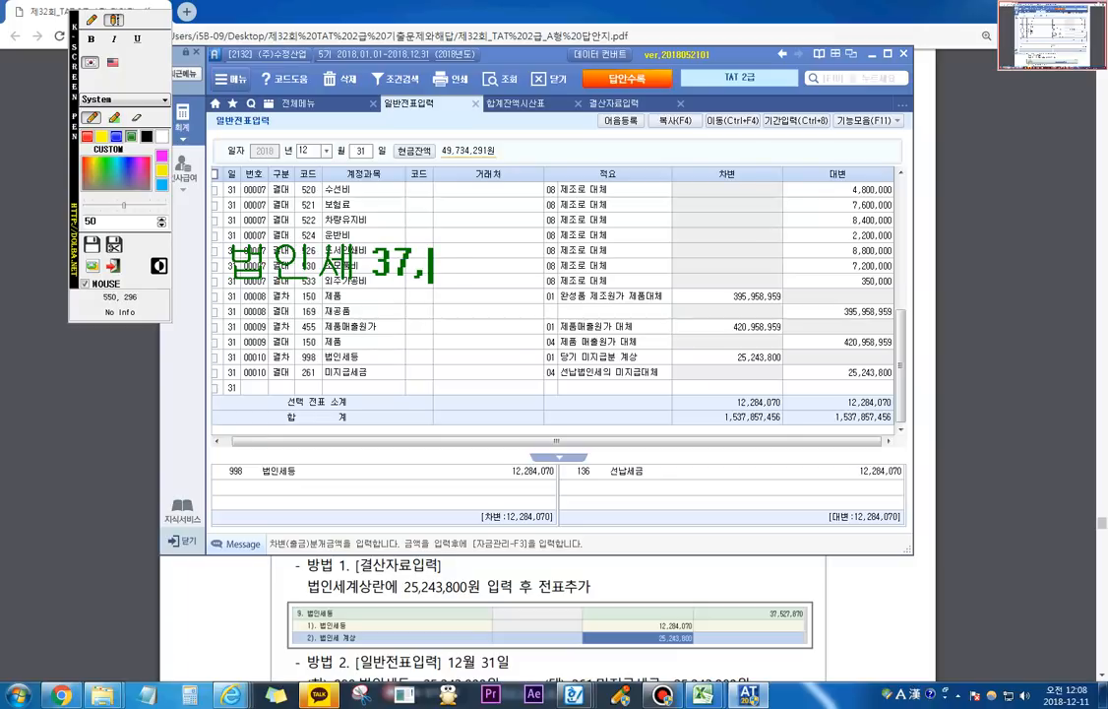
text(527,87)
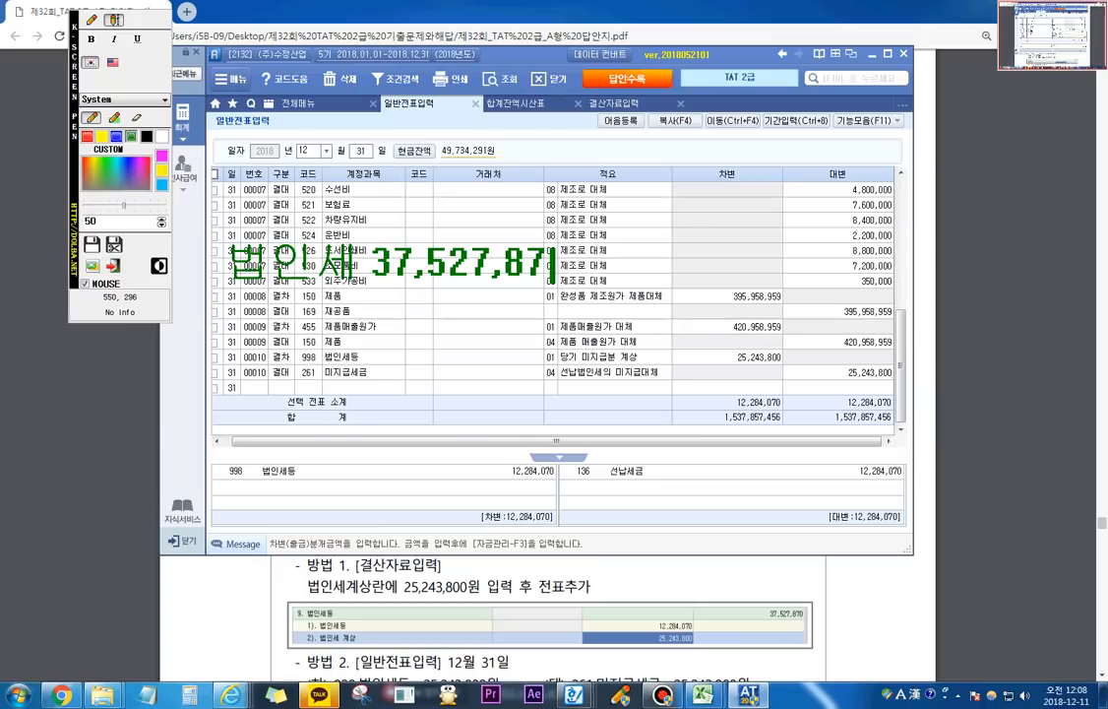
text(0원 )
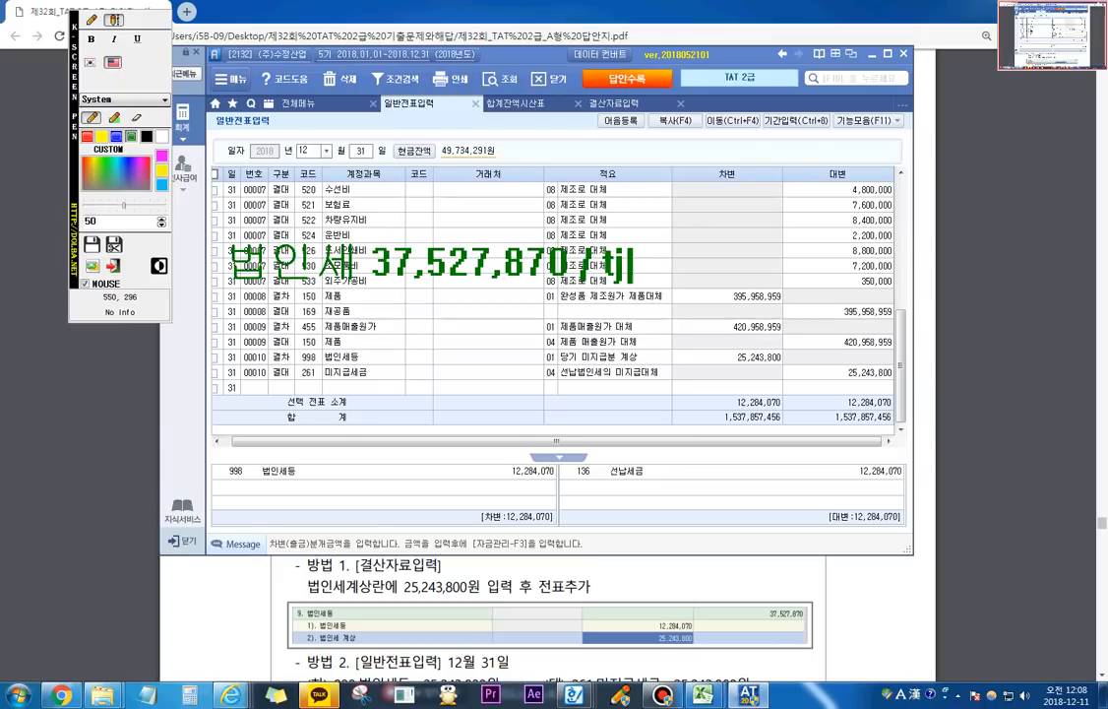
text(선납세금)
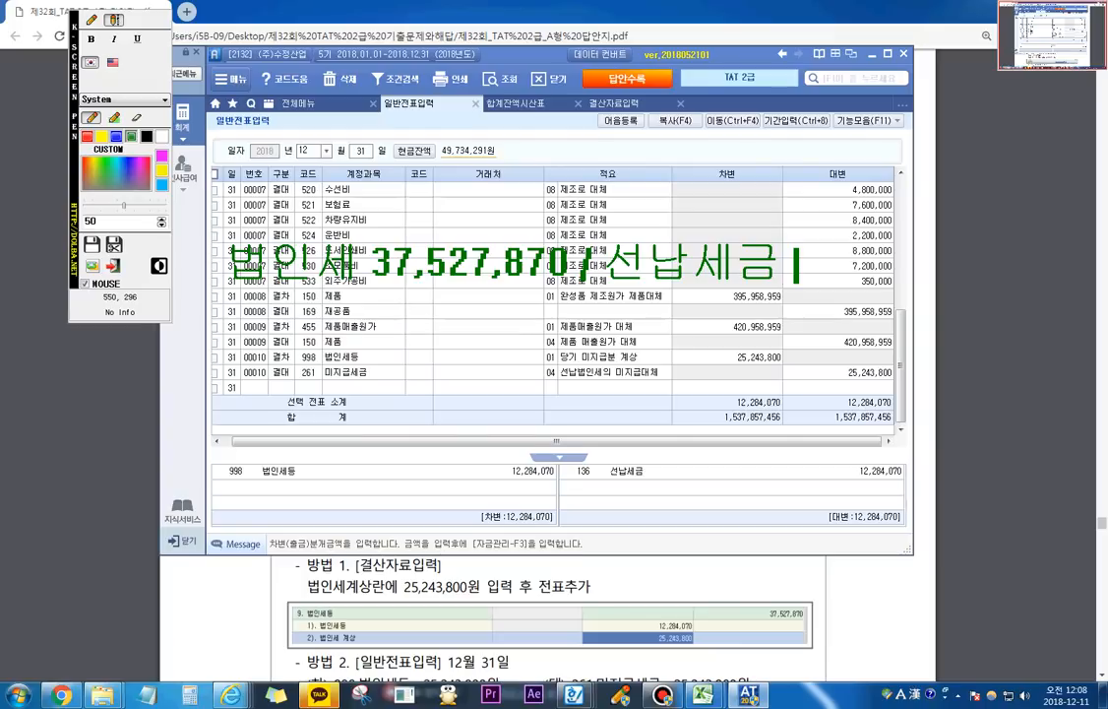
text( 12,2)
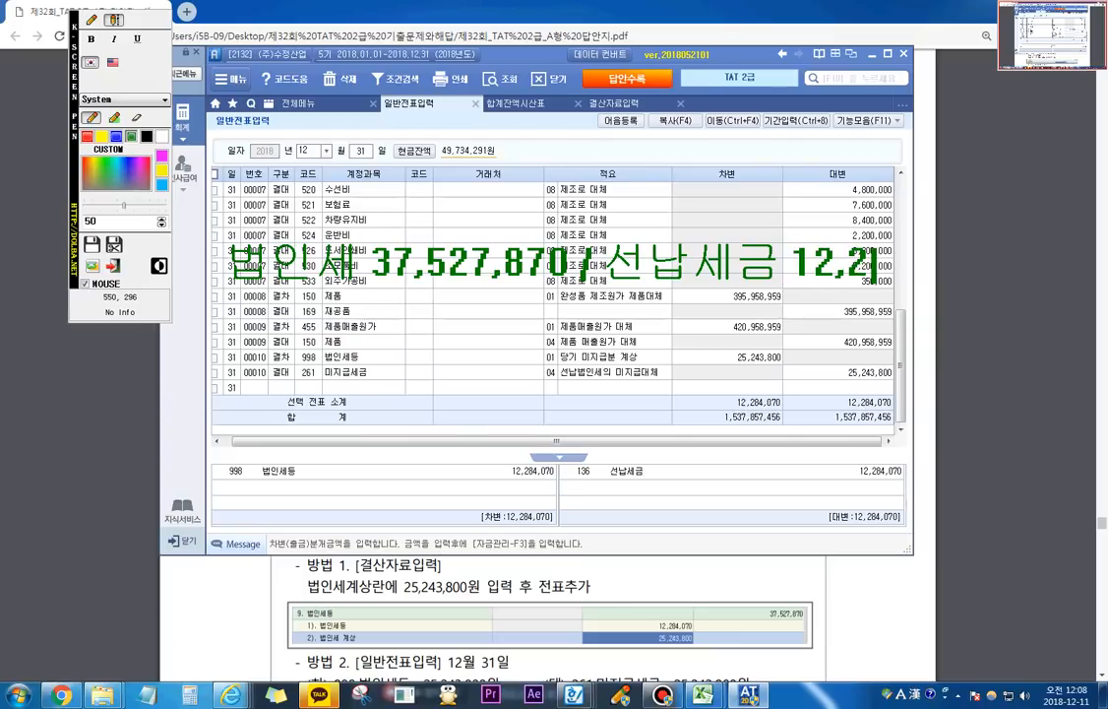
text(84,070)
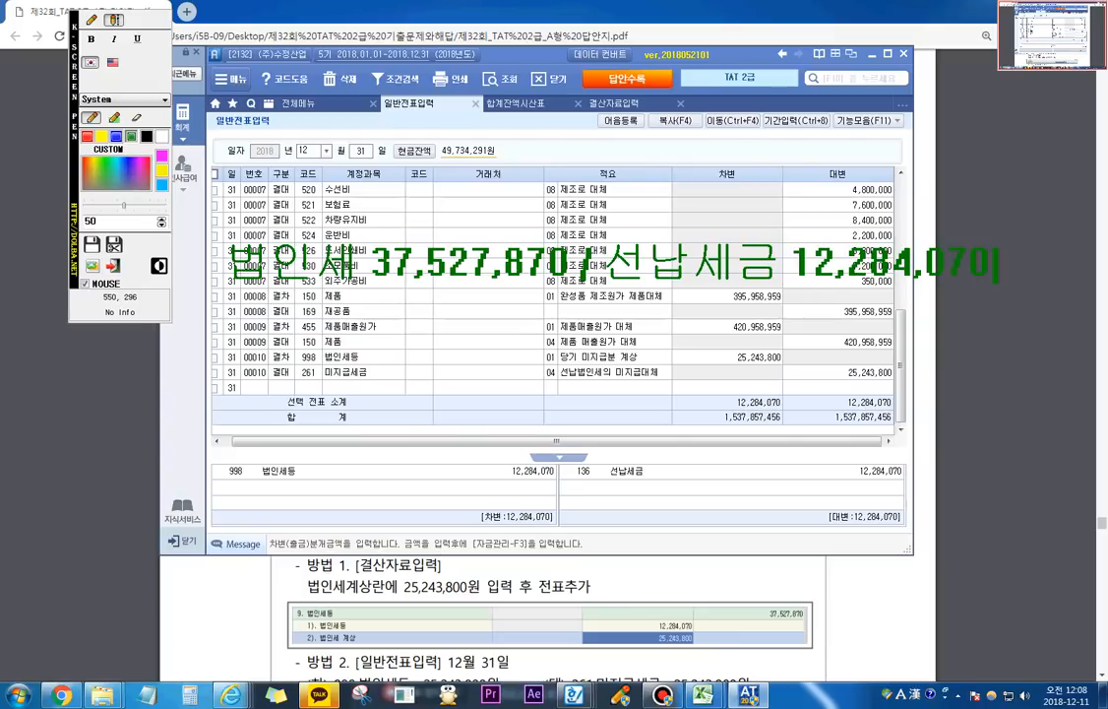
Step: Add a second line "미지급세금 25,243,800" beneath 선납세금 in the on-screen journal entry note, and exit the pen
key(Escape)
key(ctrl+z)
key(Return)
text(미지그ㅂ세금)
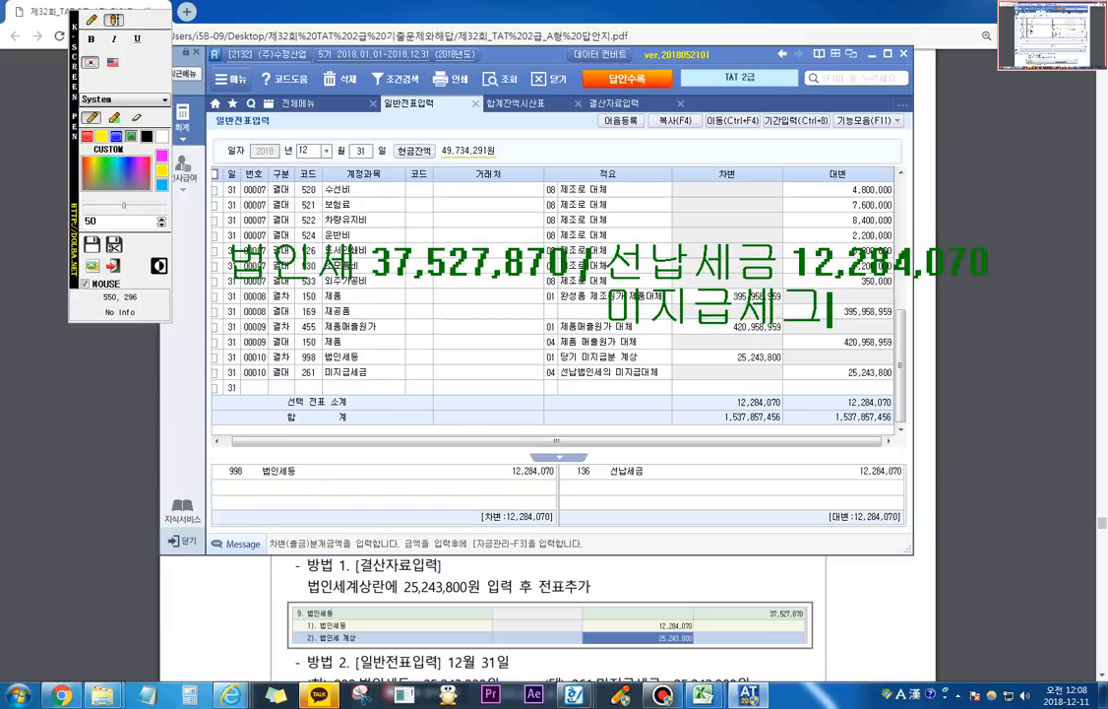
text( 25)
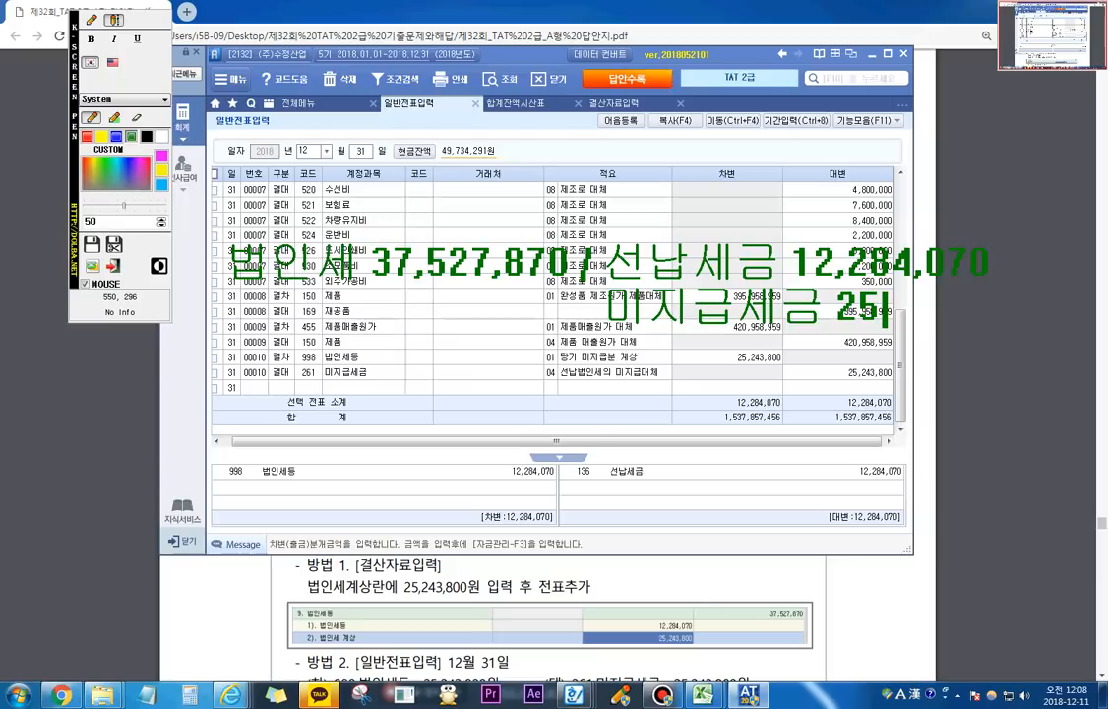
text(,243,8)
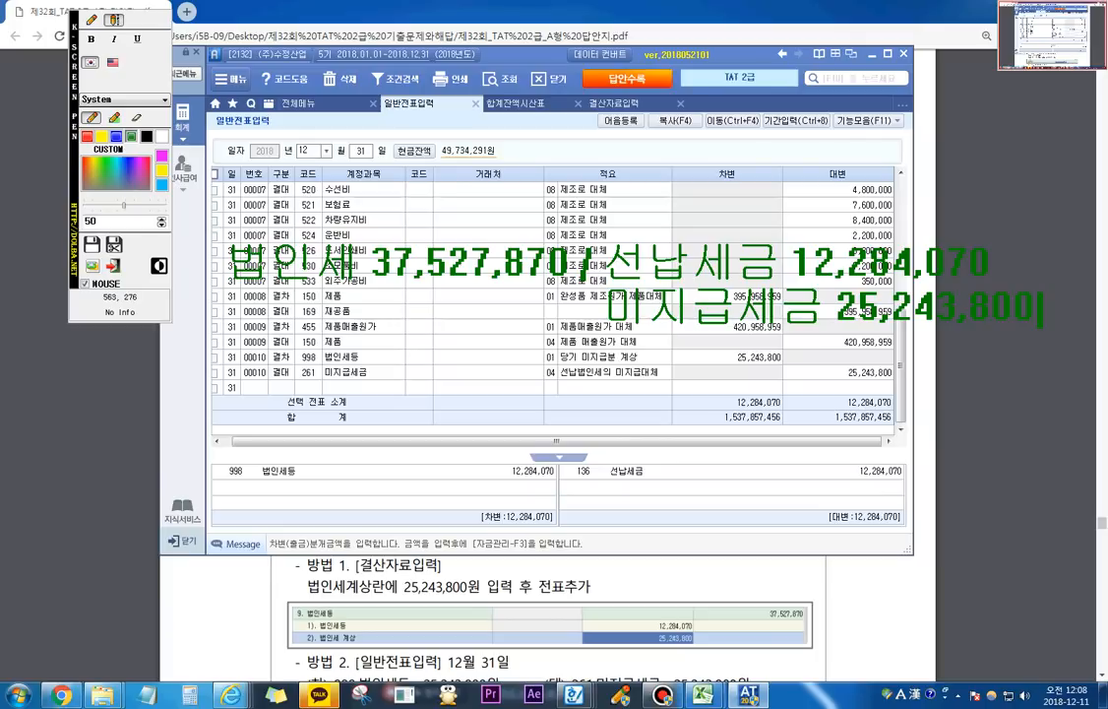
key(Return)
key(Return)
key(Escape)
click(663, 695)
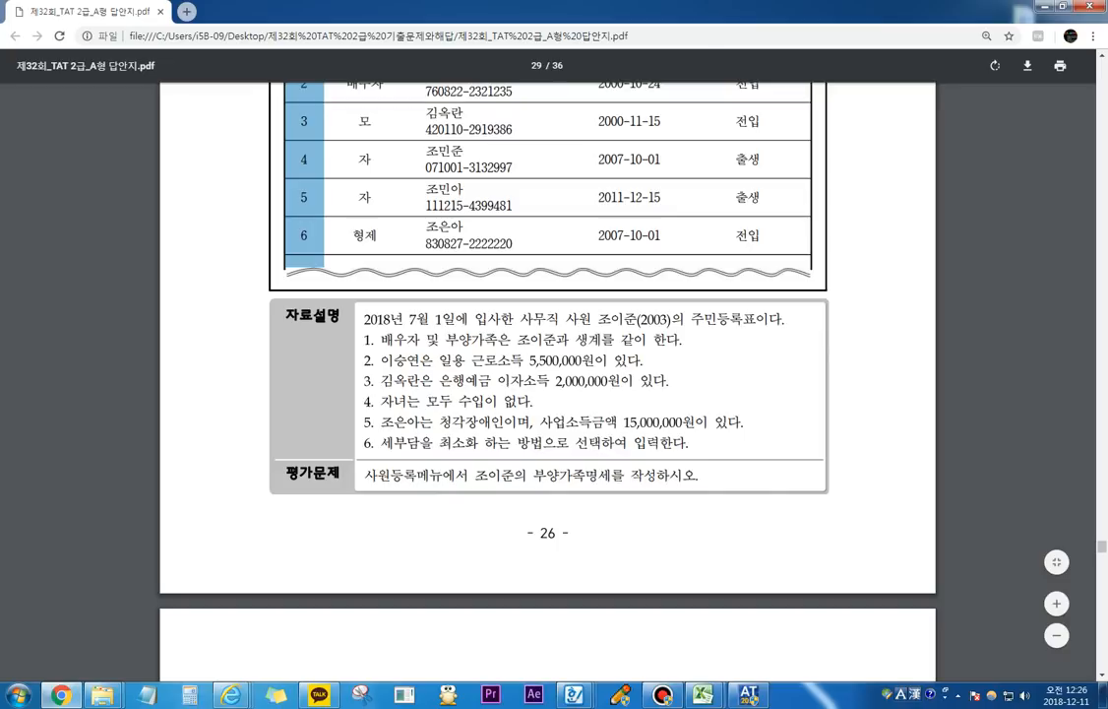
Step: Mark the 5,500,000원 and 2,000,000원 incomes, 수입이 없다, 청각장애인 and 사업소득금액 15,000,000원 in 자료설명 with the screen pen
scroll(547, 374, up, 1)
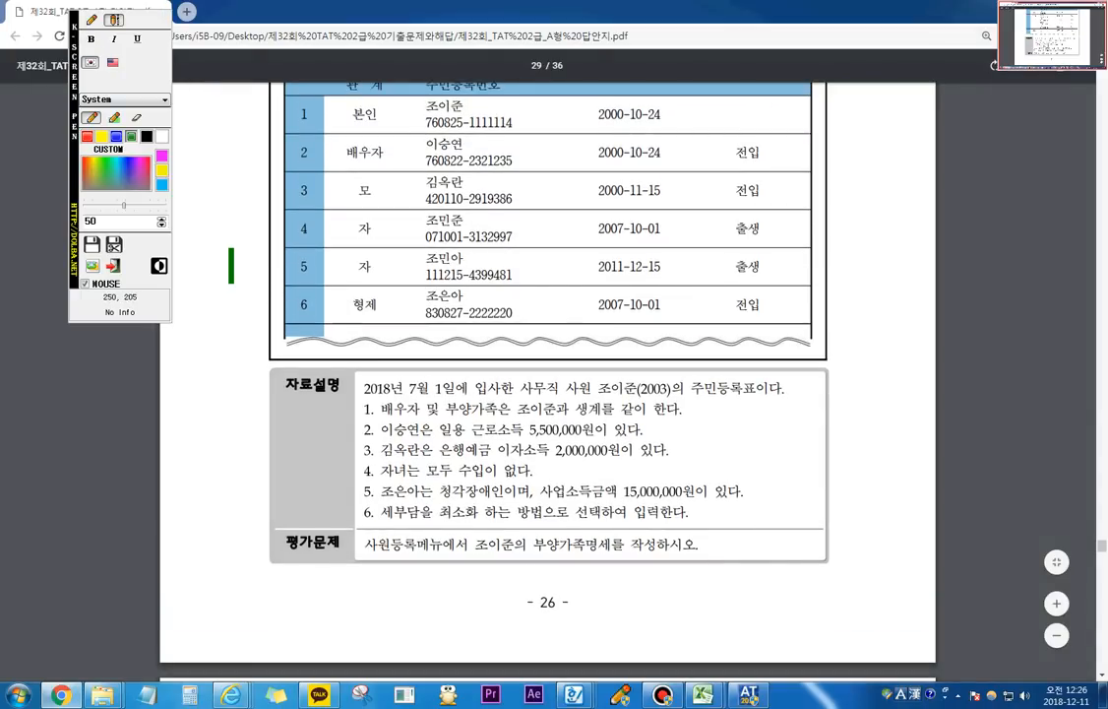
click(91, 20)
mouse_move(532, 433)
mouse_down()
mouse_move(600, 410)
mouse_move(537, 426)
mouse_up()
drag(610, 431, 689, 397)
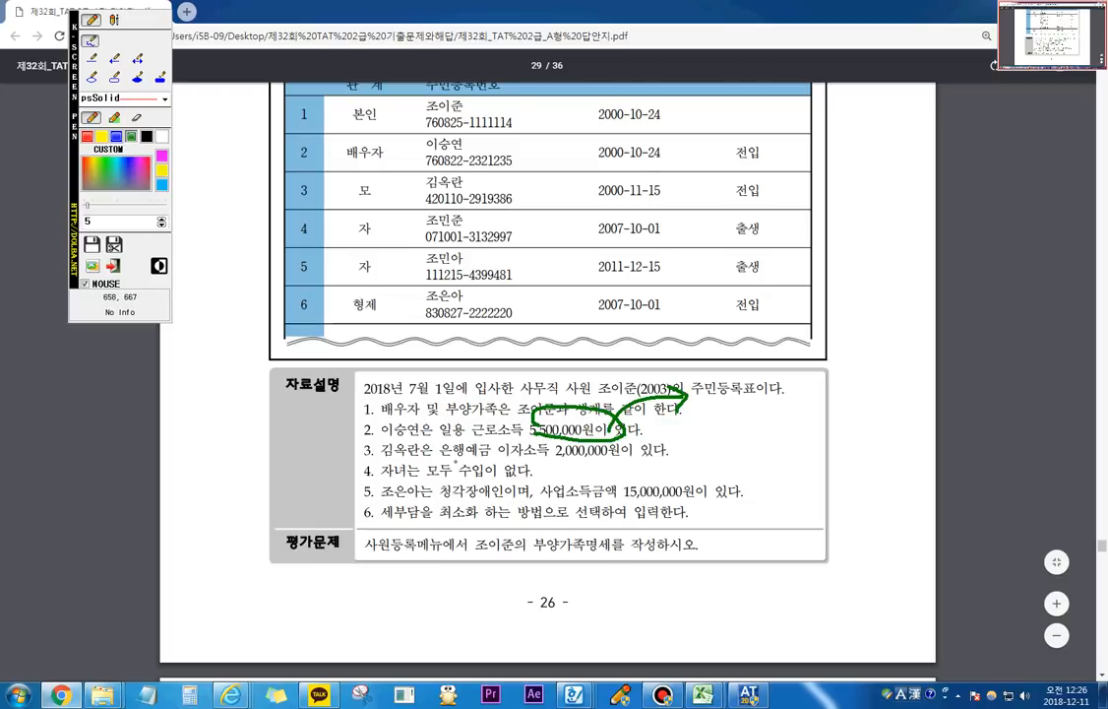
mouse_move(457, 462)
mouse_down()
mouse_move(614, 461)
mouse_move(548, 454)
mouse_move(627, 456)
mouse_move(693, 436)
mouse_move(695, 453)
mouse_up()
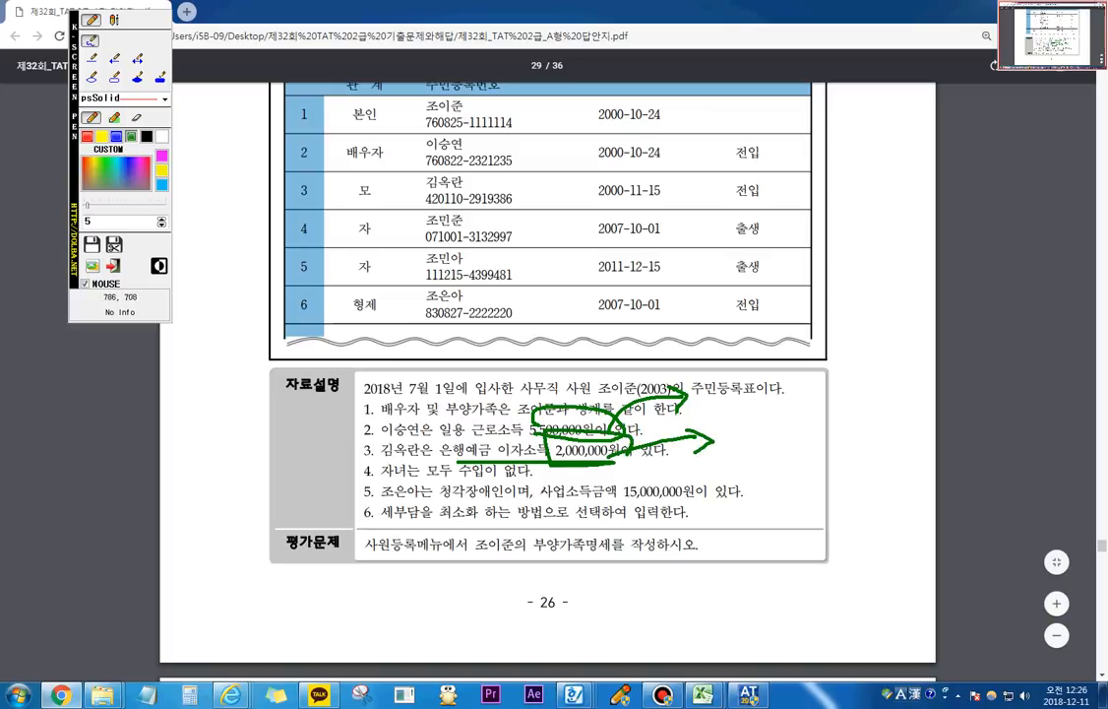
drag(429, 480, 496, 480)
mouse_move(440, 498)
mouse_down()
mouse_move(503, 502)
mouse_move(596, 463)
mouse_move(692, 507)
mouse_move(525, 518)
mouse_up()
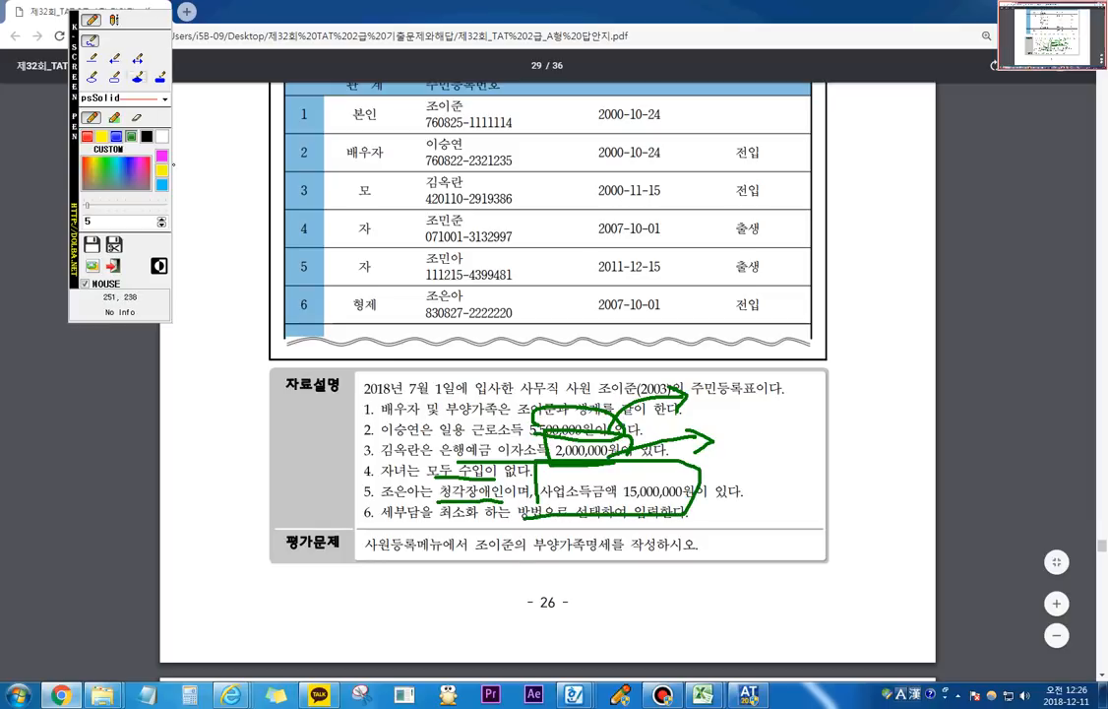
Step: Write a text note beside 자료설명 with 사업소득, 필요경비 and =사업소득금액 on three lines, and exit the pen
click(114, 19)
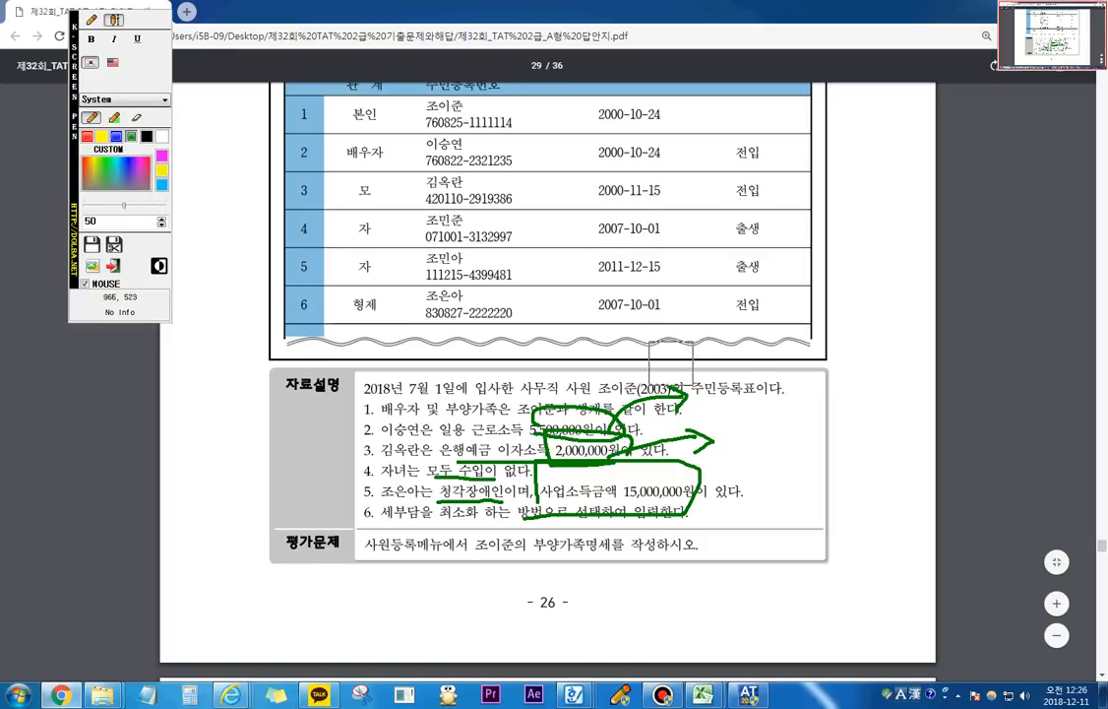
text(사업소득)
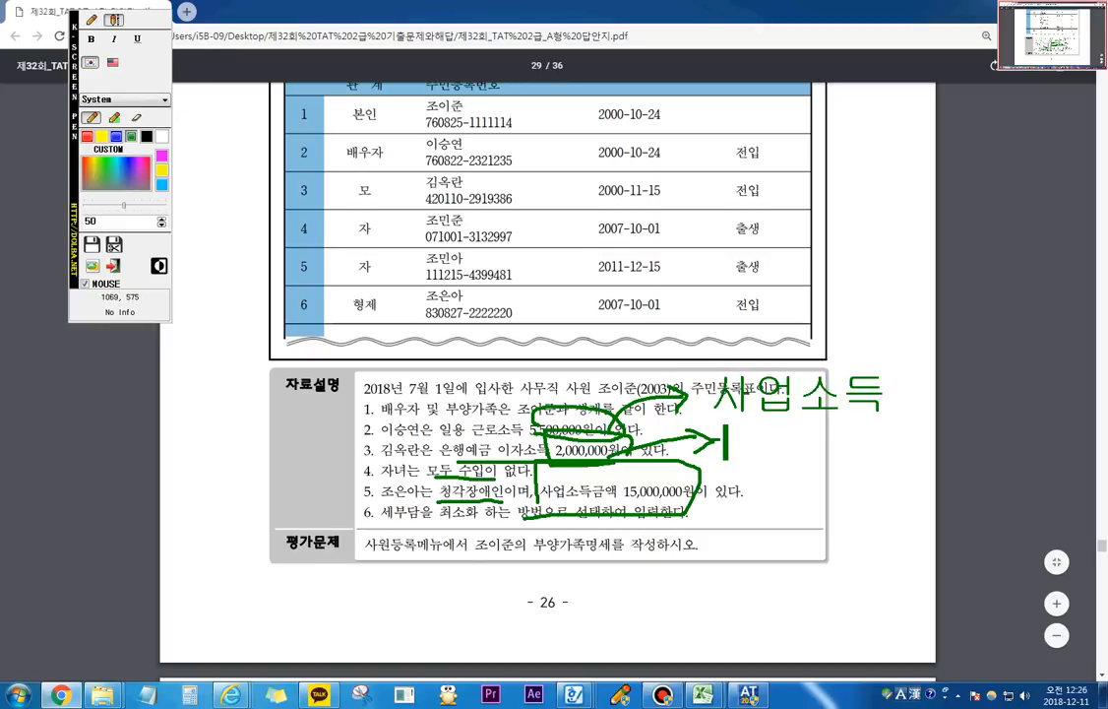
text(피)
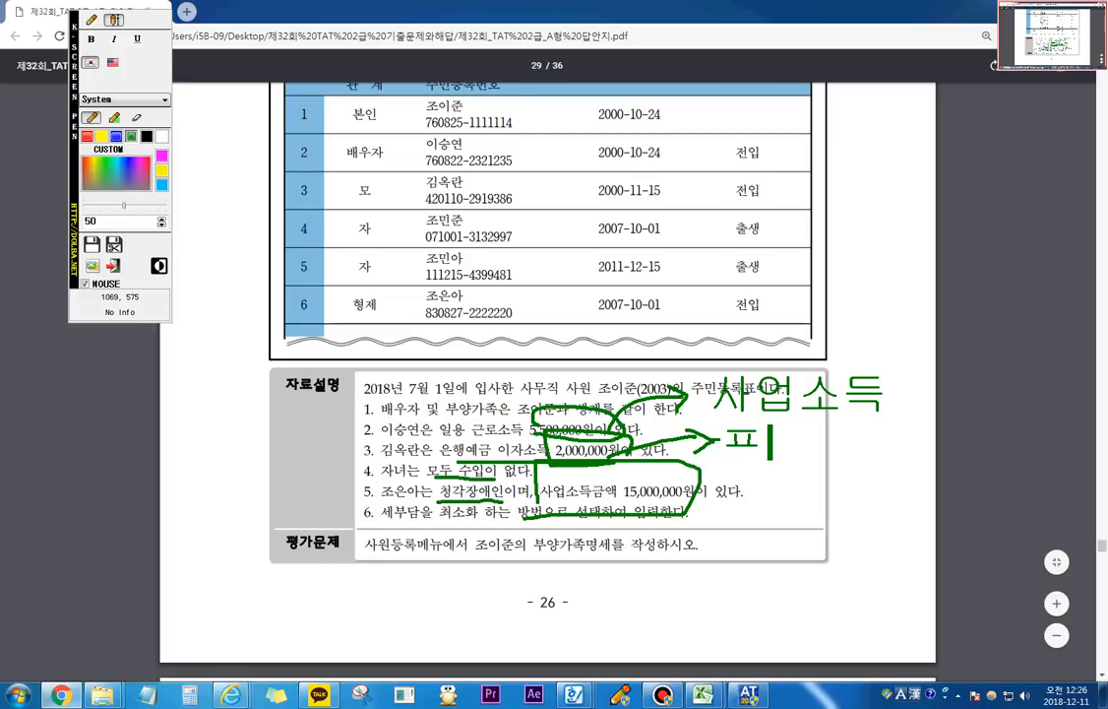
text(ㄹ요경비)
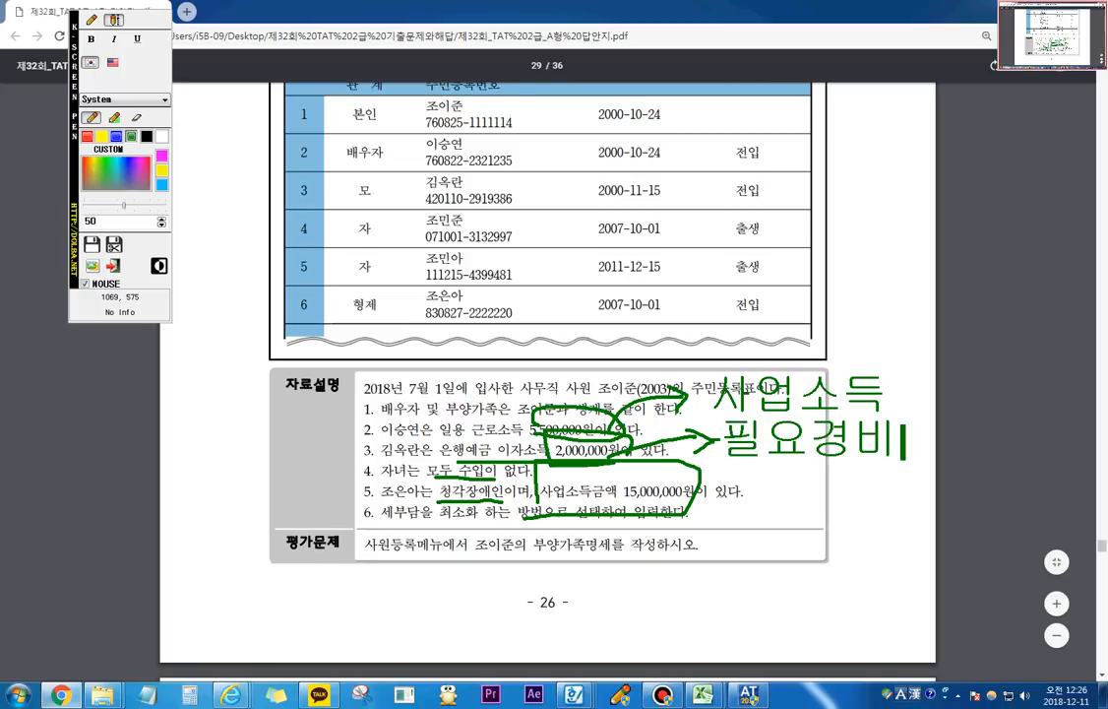
key(Return)
text(=사어)
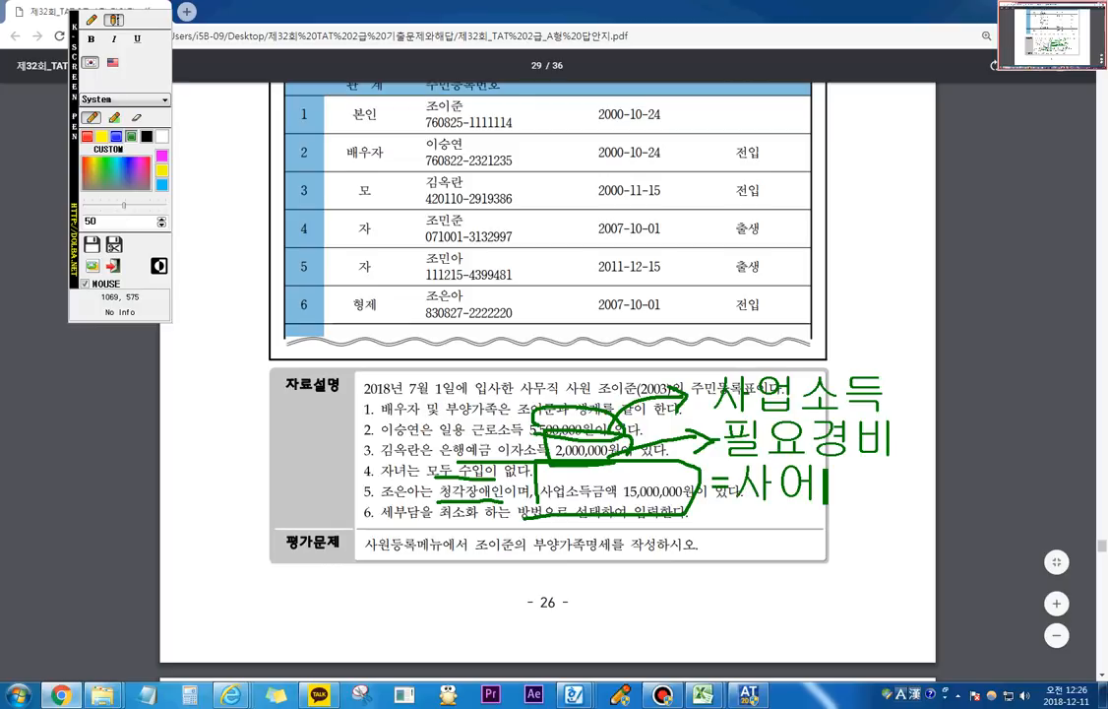
text(ㅂ소득금액)
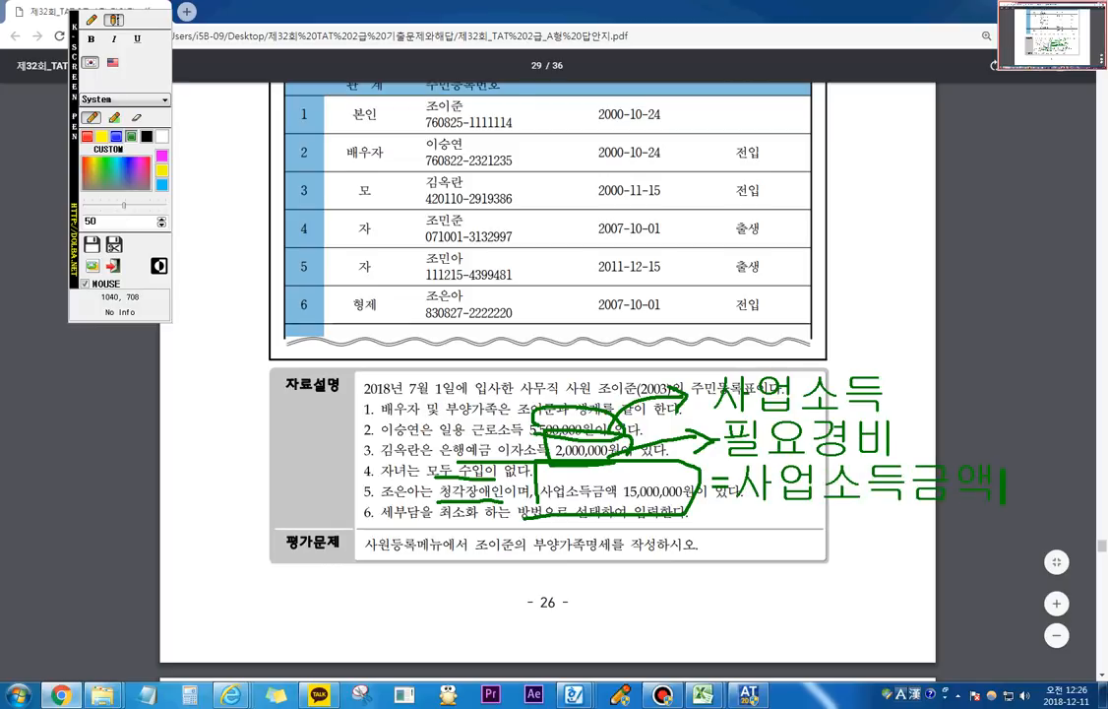
key(Escape)
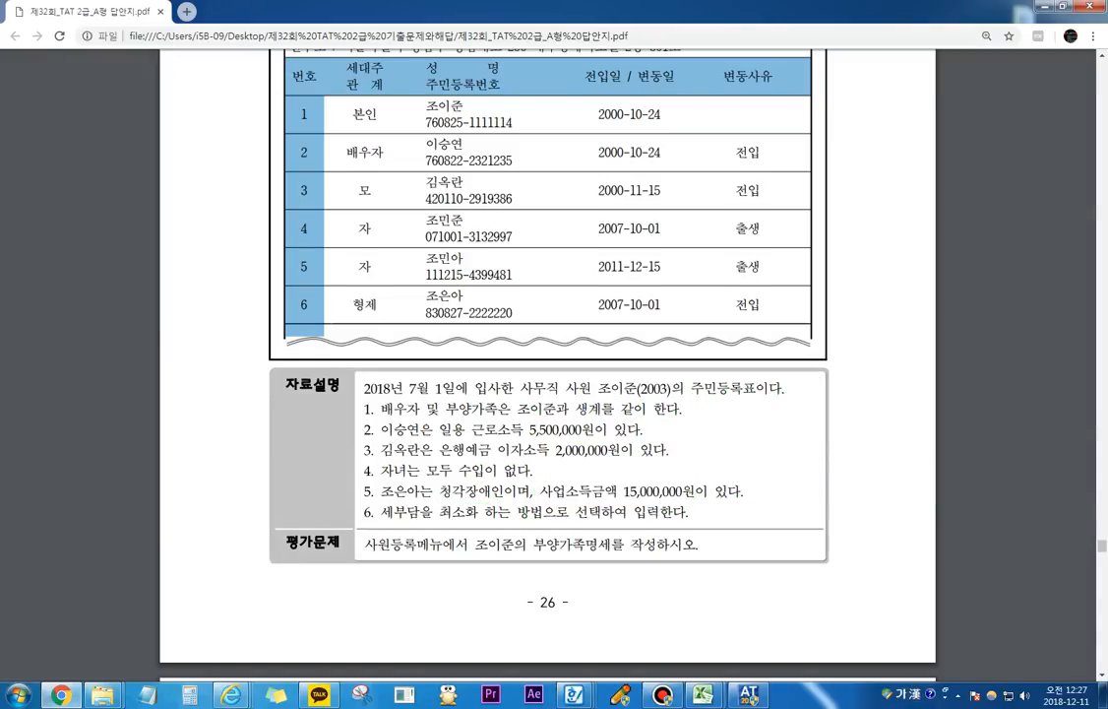
Step: Review the 부양가족명세 table and its explanations in the 해답 및 풀이 section of the answer PDF
scroll(705, 490, down, 2)
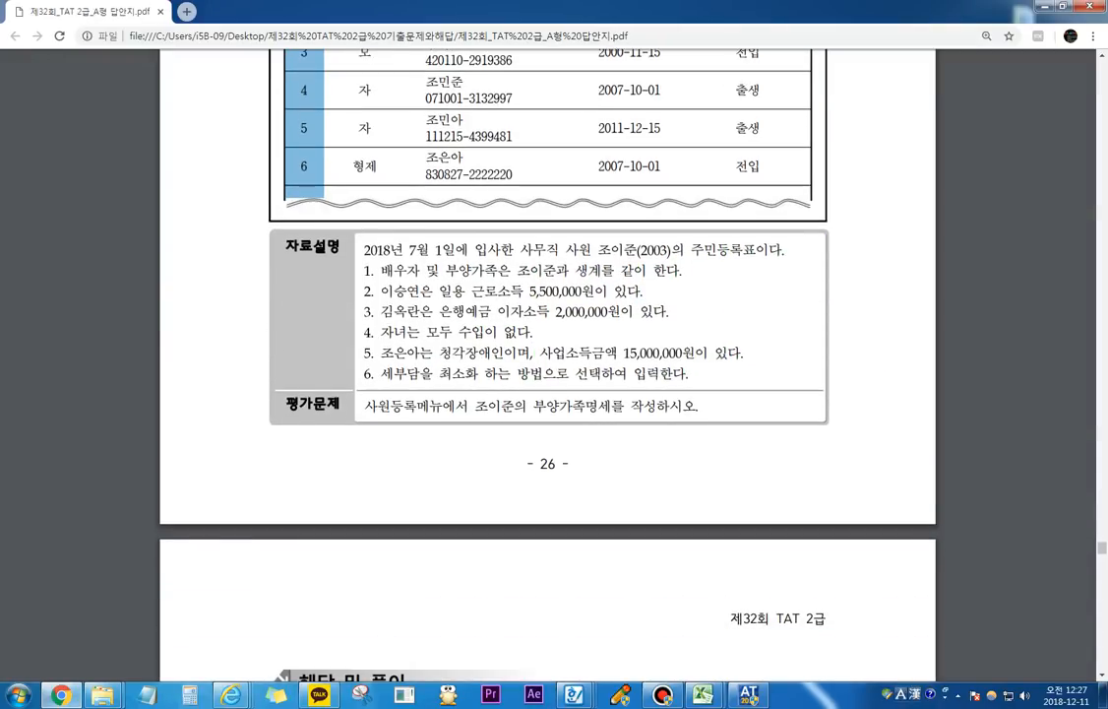
scroll(547, 364, down, 1)
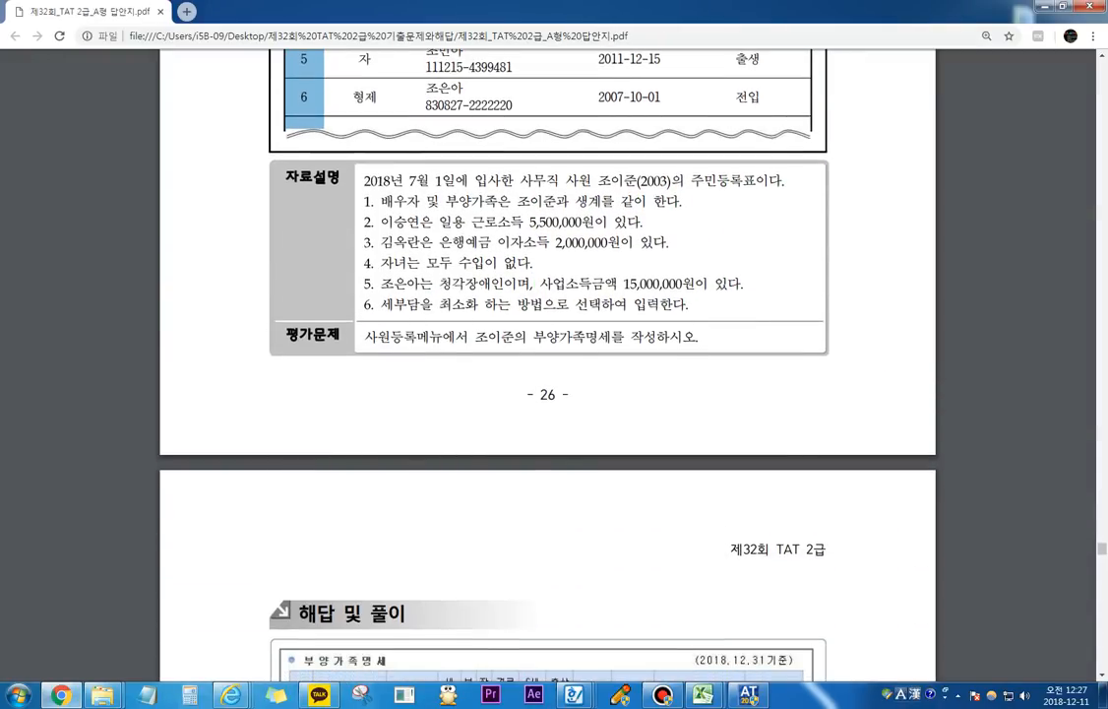
scroll(547, 364, down, 2)
scroll(547, 364, down, 2)
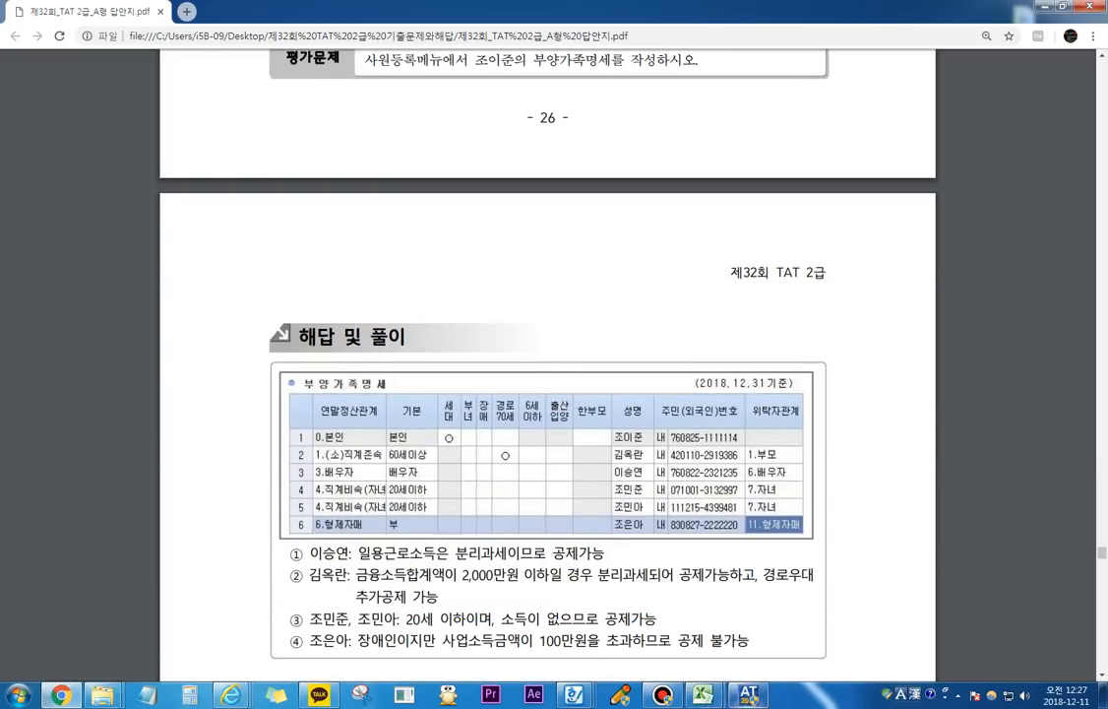
Step: Switch to the accounting program, close the 계정별원장 조회 window, and open 사원등록 from 인사급여
key(alt+Tab)
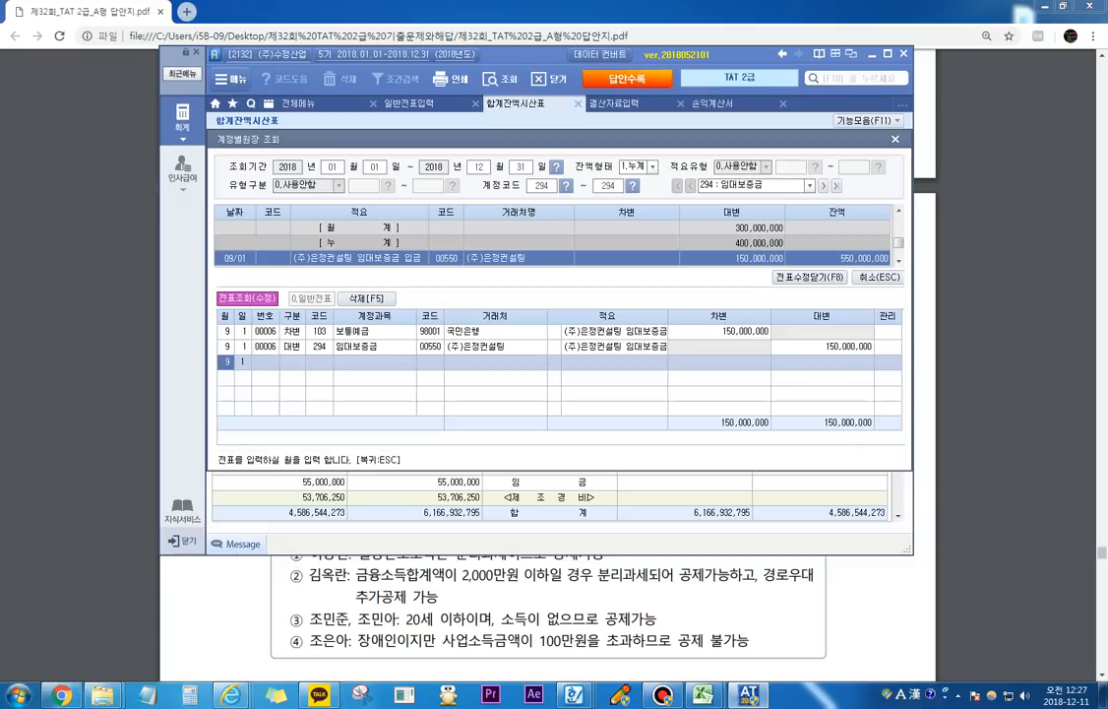
click(894, 139)
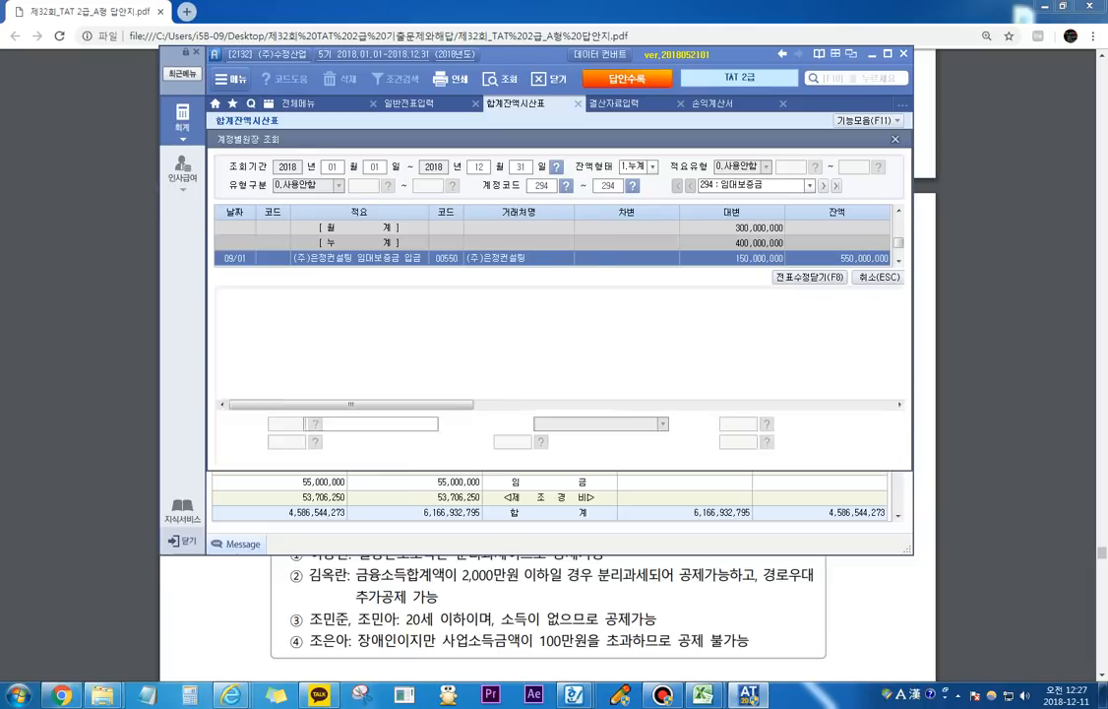
click(183, 170)
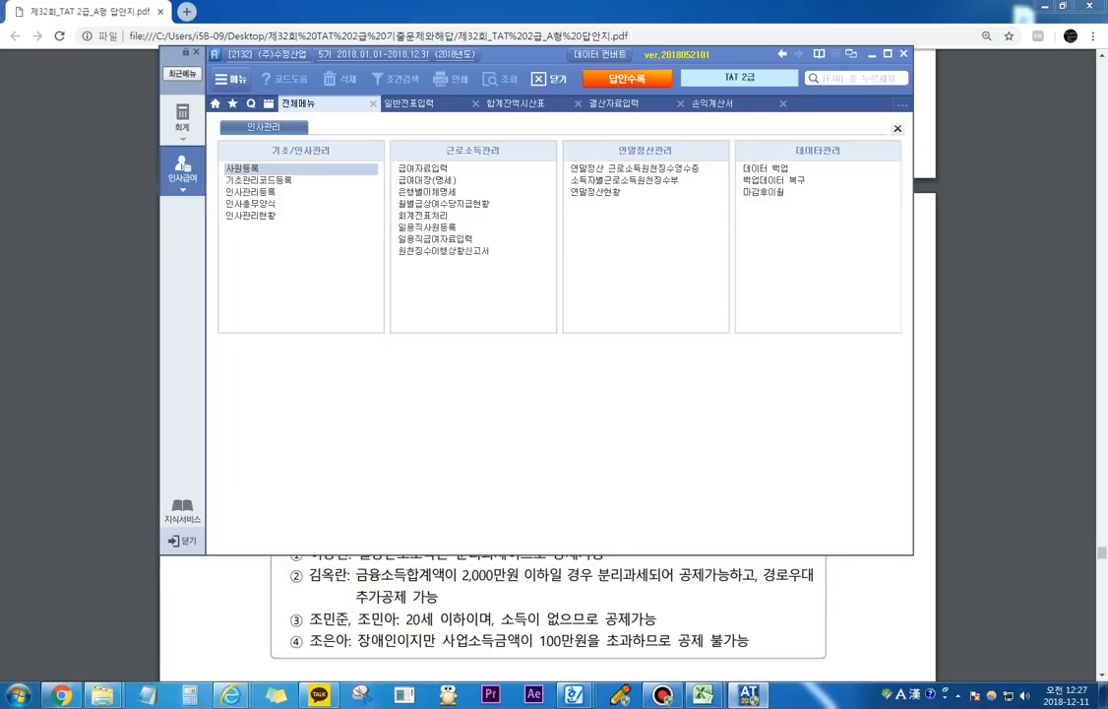
click(243, 169)
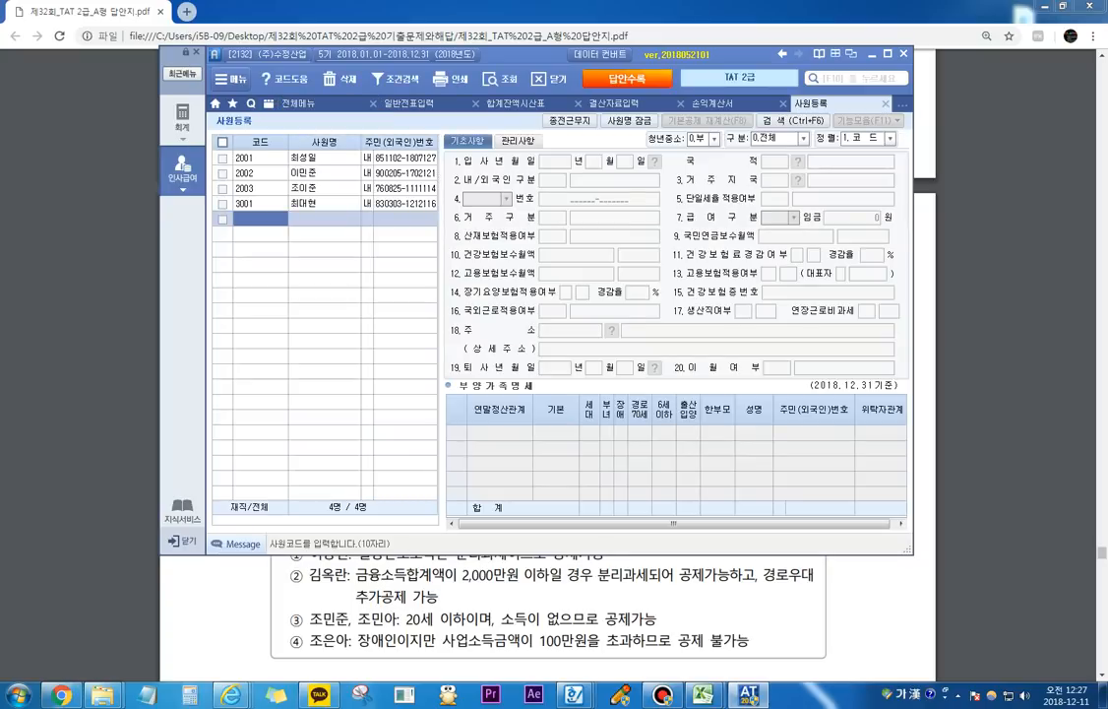
Step: Select employee 2003 in 사원등록 and go to the 연말정산관계 cell in the second row of 부양가족명세
click(324, 188)
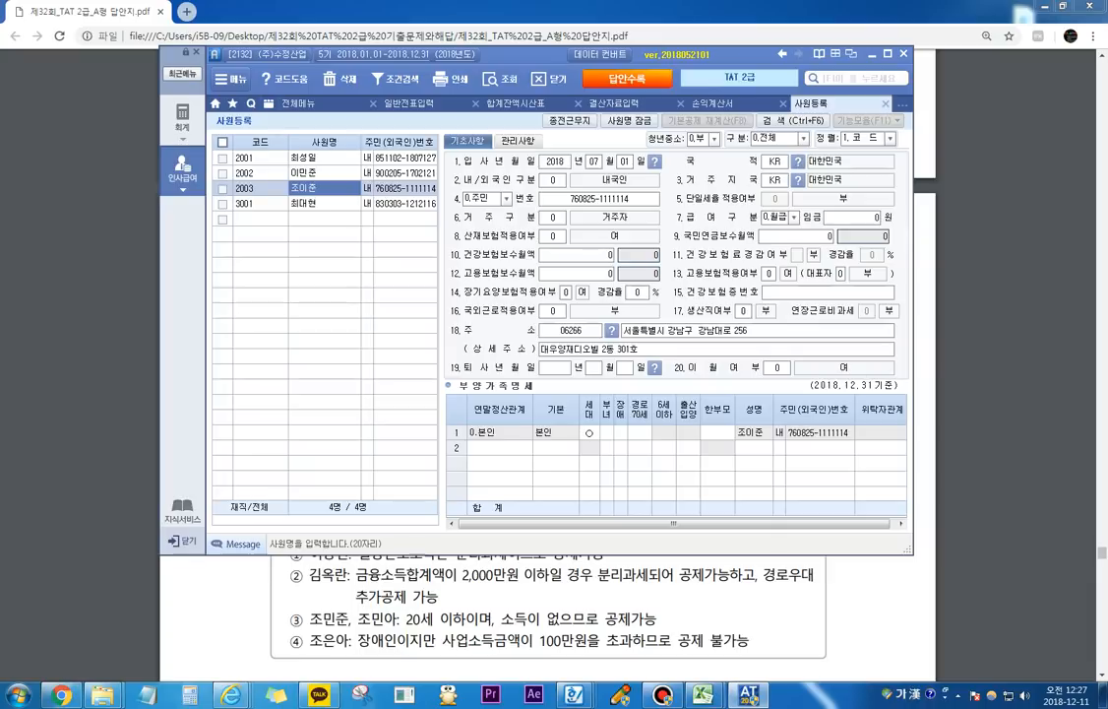
click(590, 433)
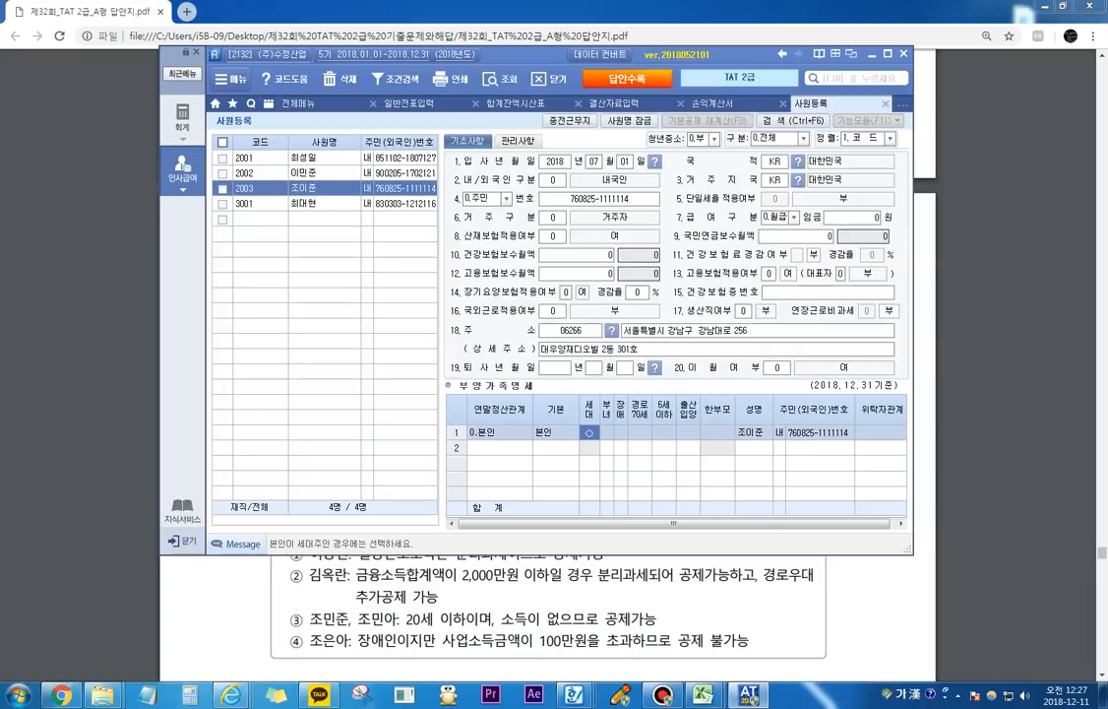
click(662, 695)
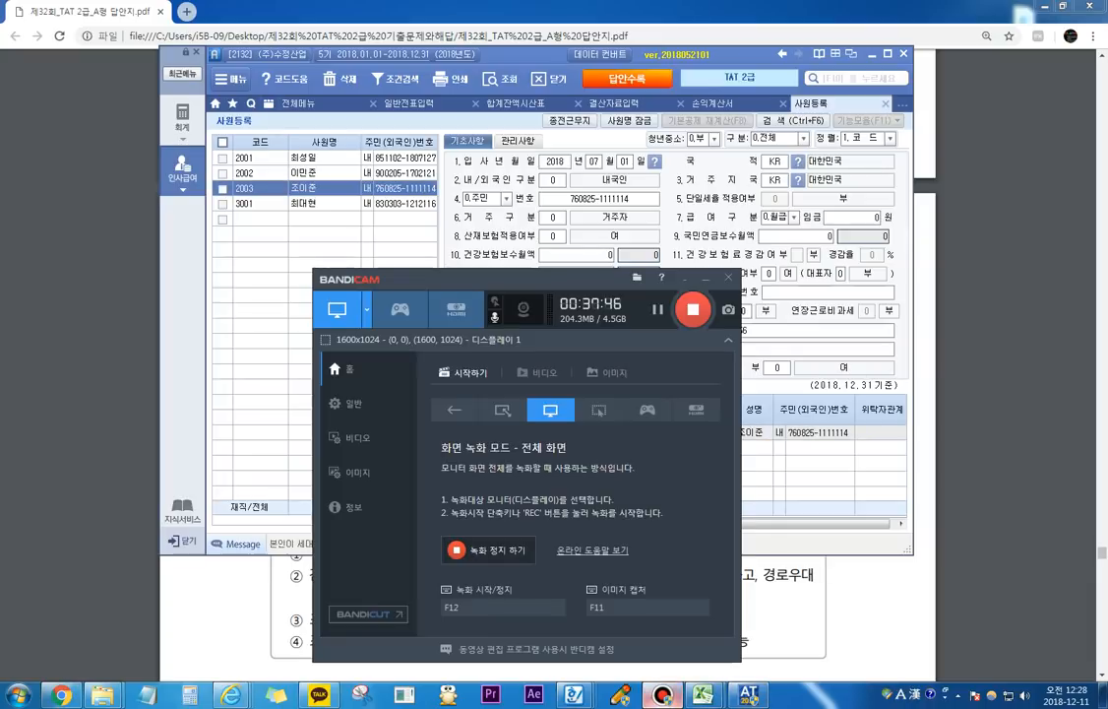
click(663, 695)
click(500, 448)
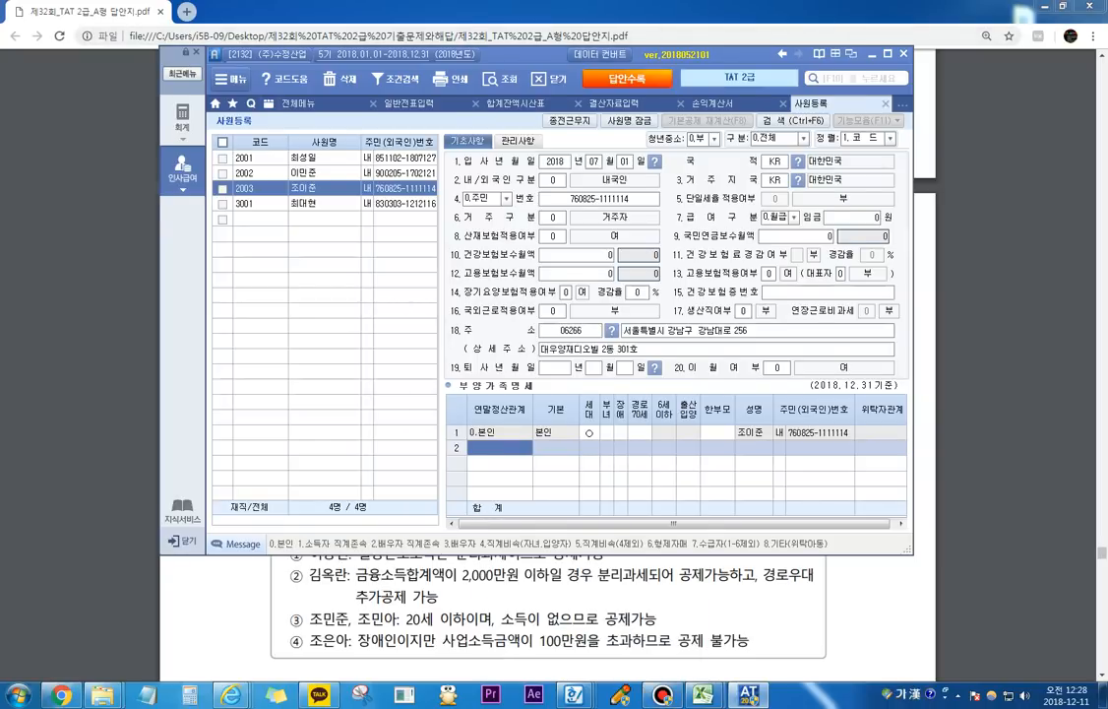
Step: Switch to the answer PDF and bring employee 2003's family register table and 자료설명 into view
drag(532, 54, 546, 248)
click(547, 222)
scroll(548, 222, up, 1)
scroll(548, 374, up, 5)
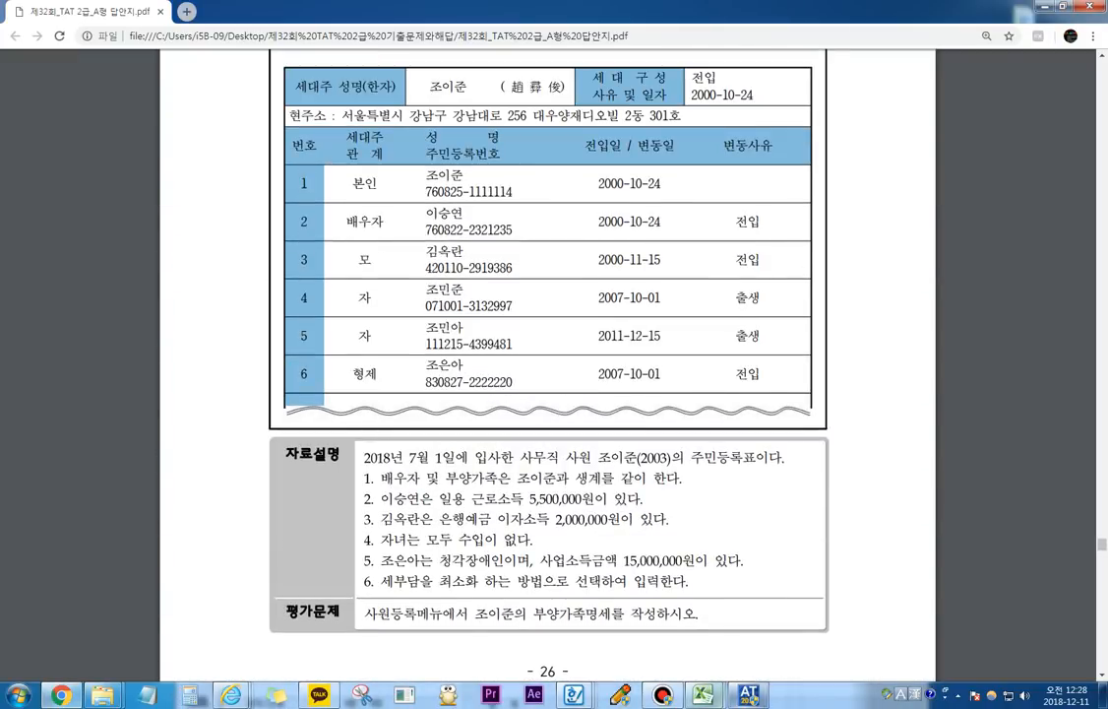
Step: Place the accounting window below the register's 배우자 entry and add a 3.배우자 dependent in the second row of 부양가족명세
click(749, 695)
drag(547, 248, 554, 265)
drag(448, 258, 448, 236)
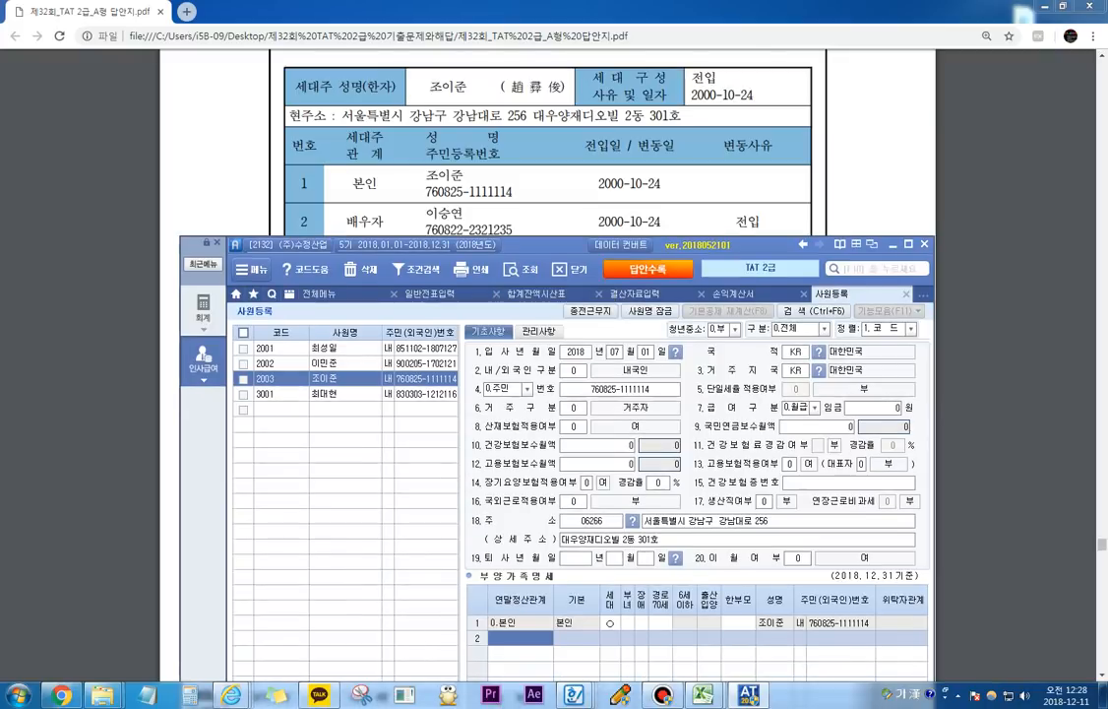
text(3)
key(Return)
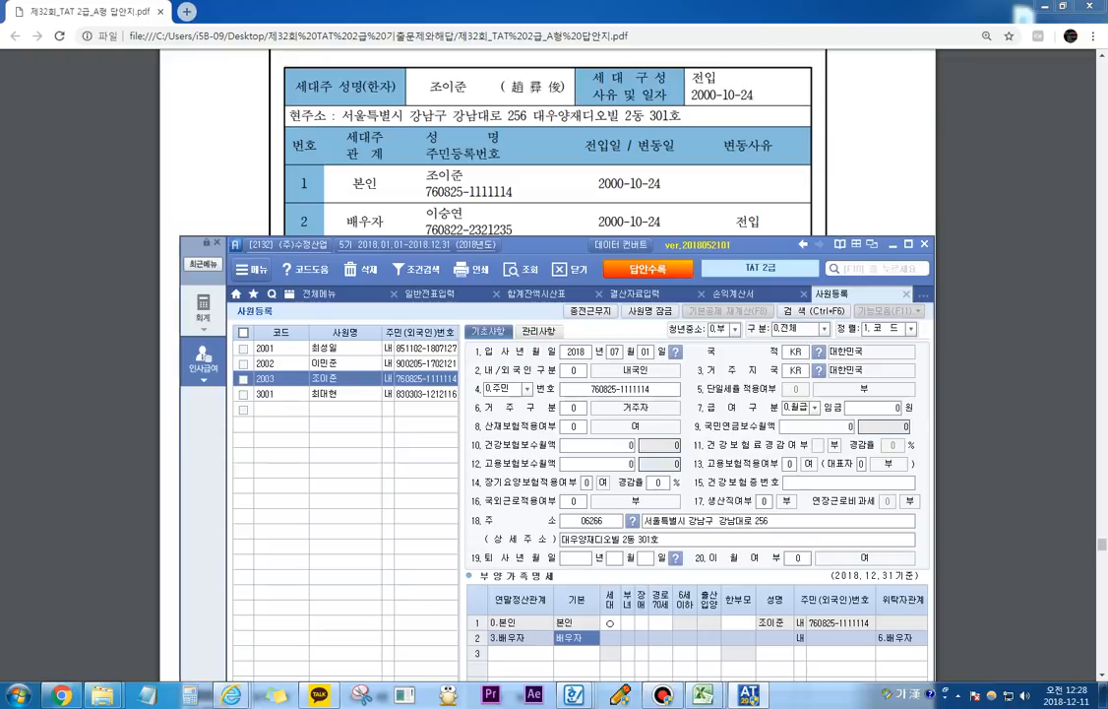
Step: Uncover the PDF and highlight the spouse's 근로소득 5,500,000원 in item 2 of 자료설명
drag(551, 244, 533, 503)
drag(522, 457, 532, 459)
scroll(547, 375, down, 4)
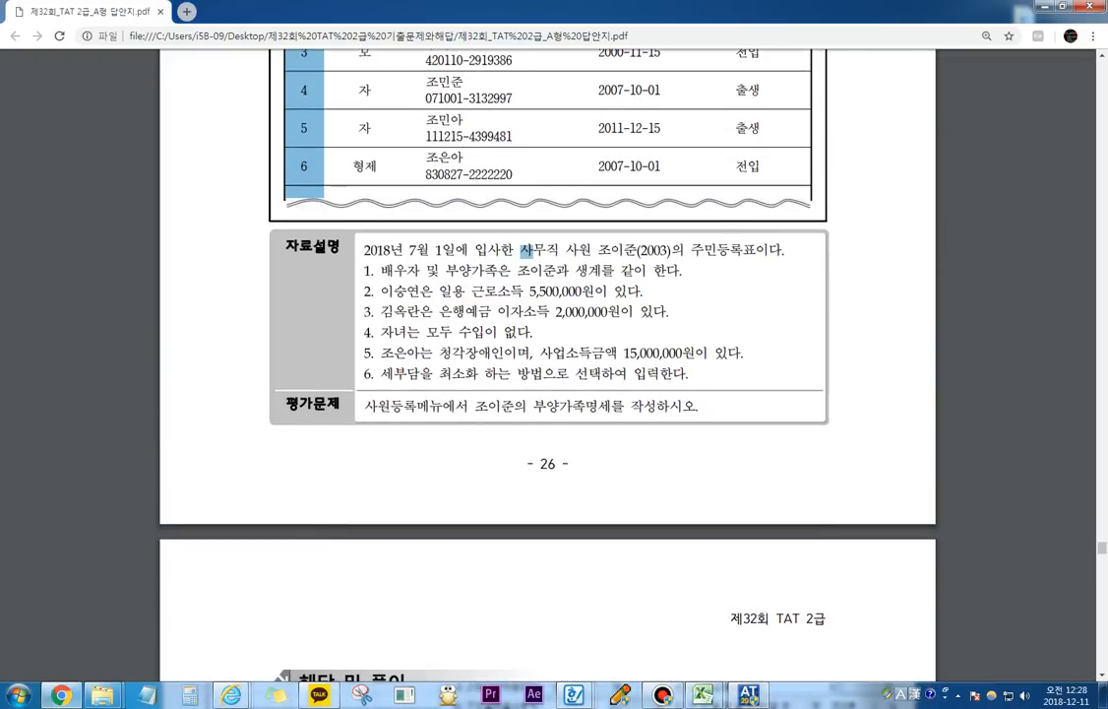
scroll(547, 374, up, 1)
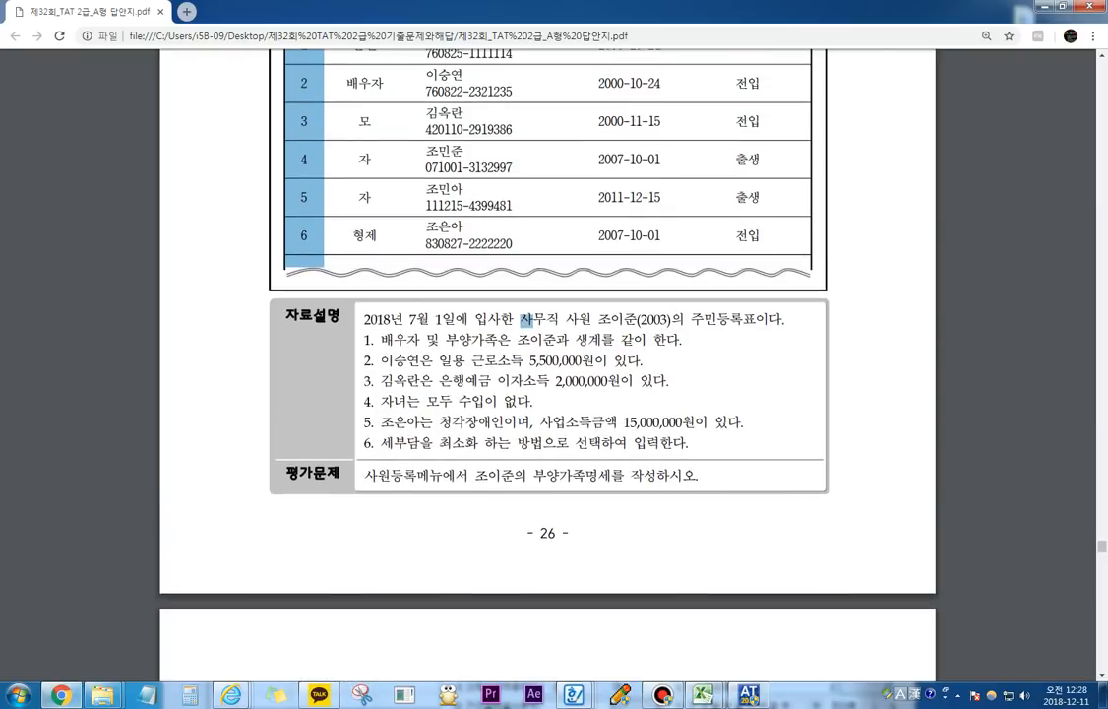
drag(484, 360, 591, 360)
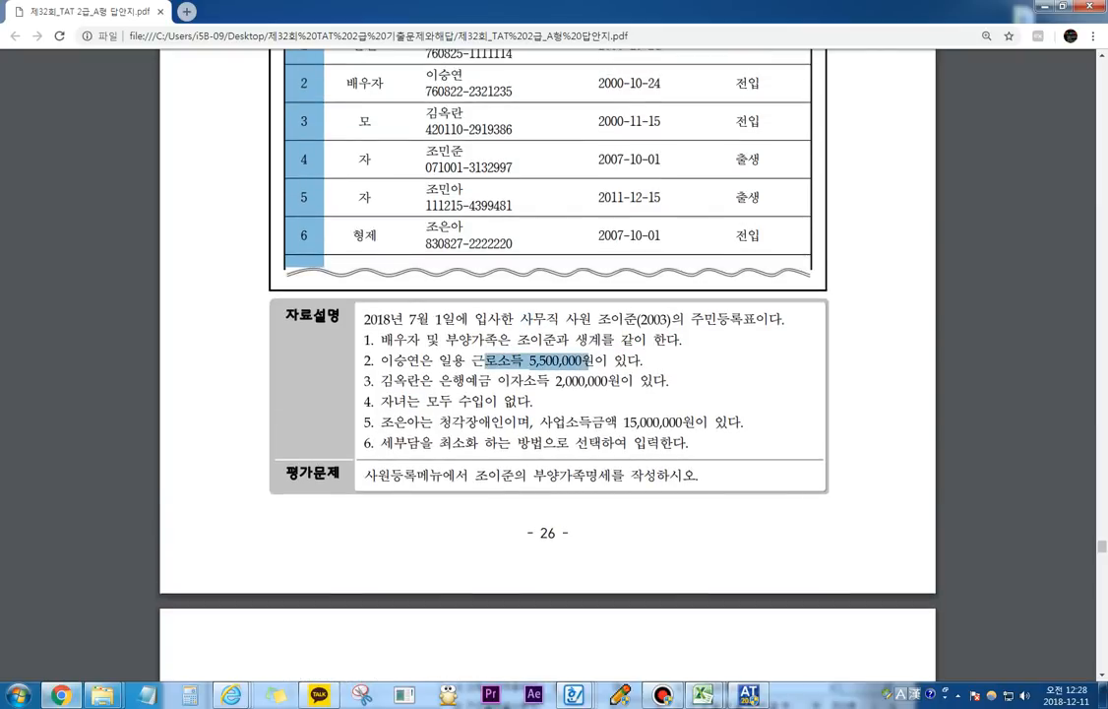
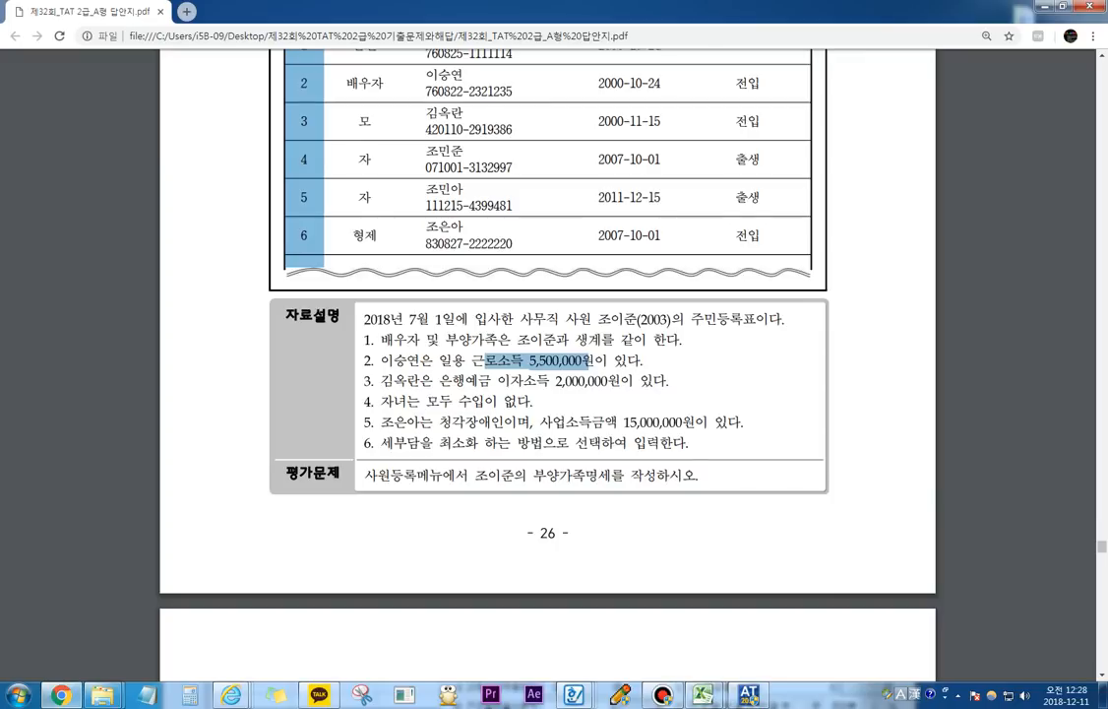
Step: Return to the accounting window and enter the spouse's name in the 3.배우자 row of 부양가족명세
key(F12)
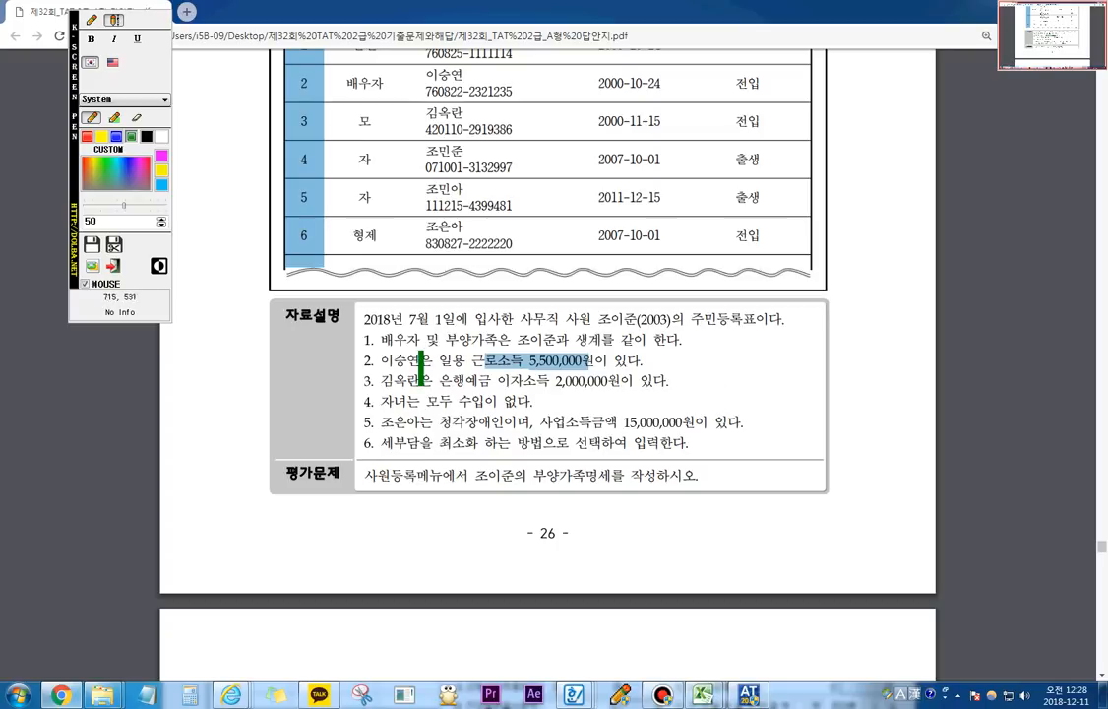
key(F12)
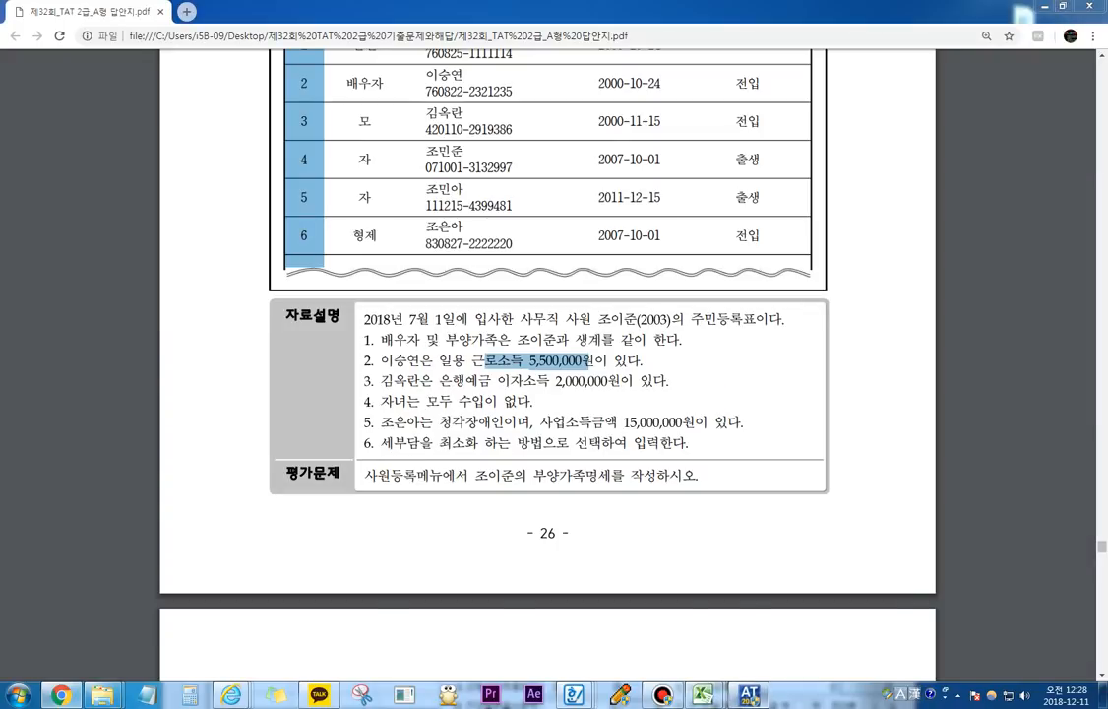
key(alt+Tab)
drag(552, 505, 526, 133)
click(598, 523)
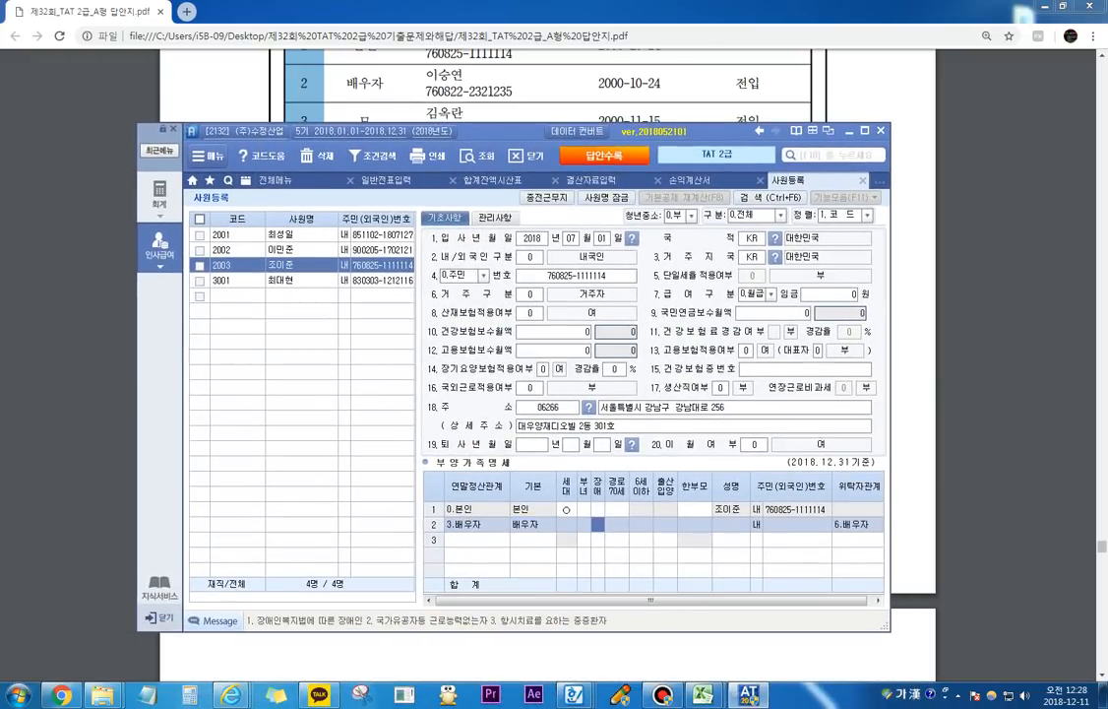
click(731, 524)
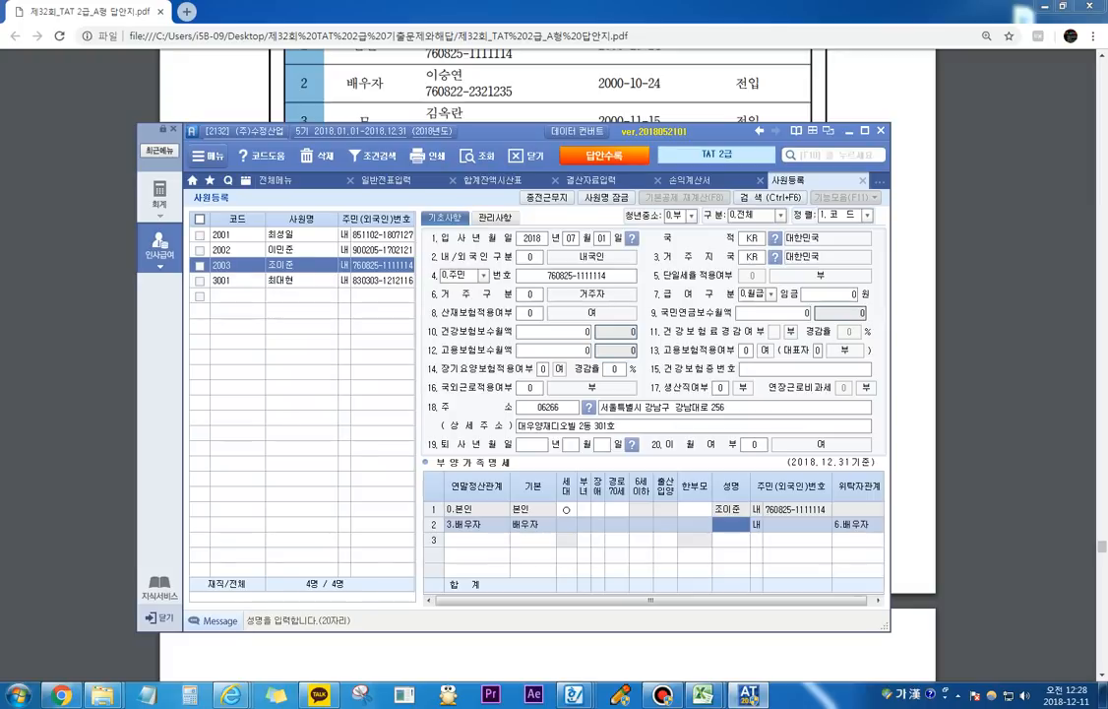
key(Return)
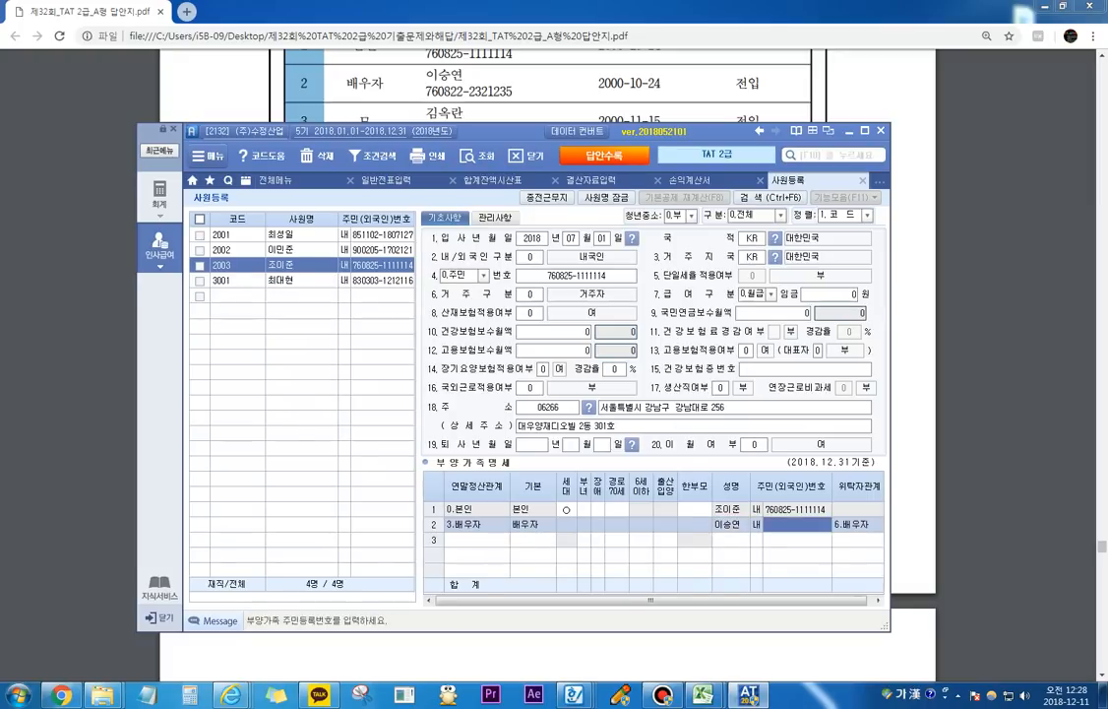
key(Return)
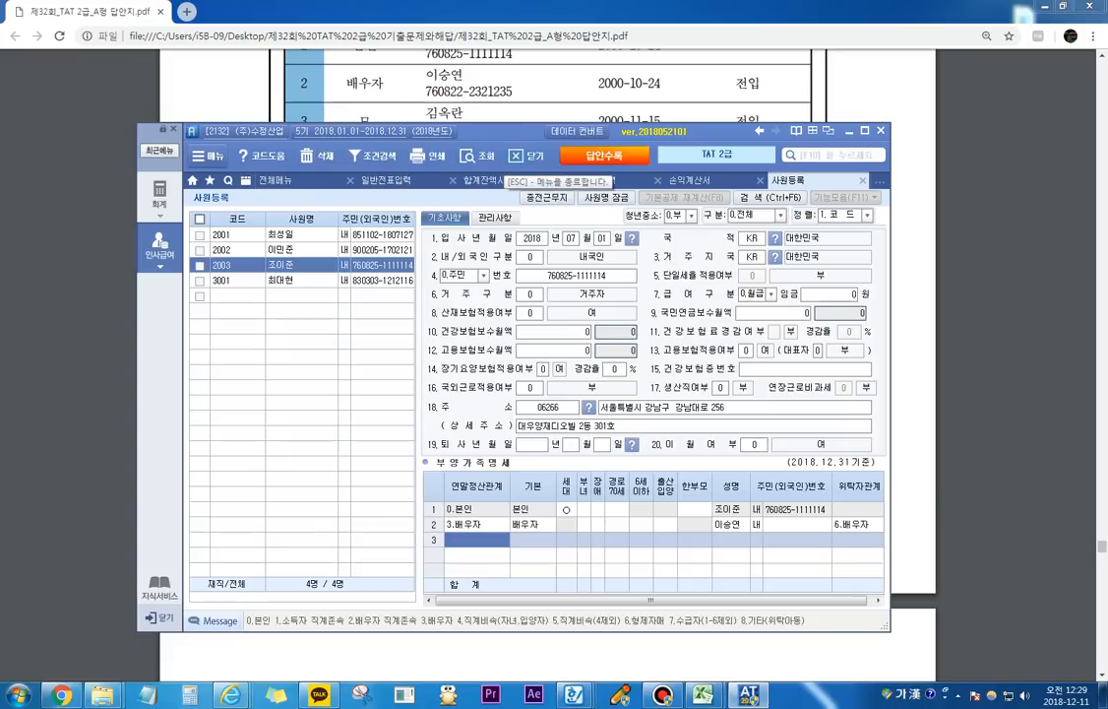
Step: Add the mother as a 1.(소)직계존속 dependent in row 3 with 기본 60세이상 and mark 경로70세
drag(650, 130, 650, 151)
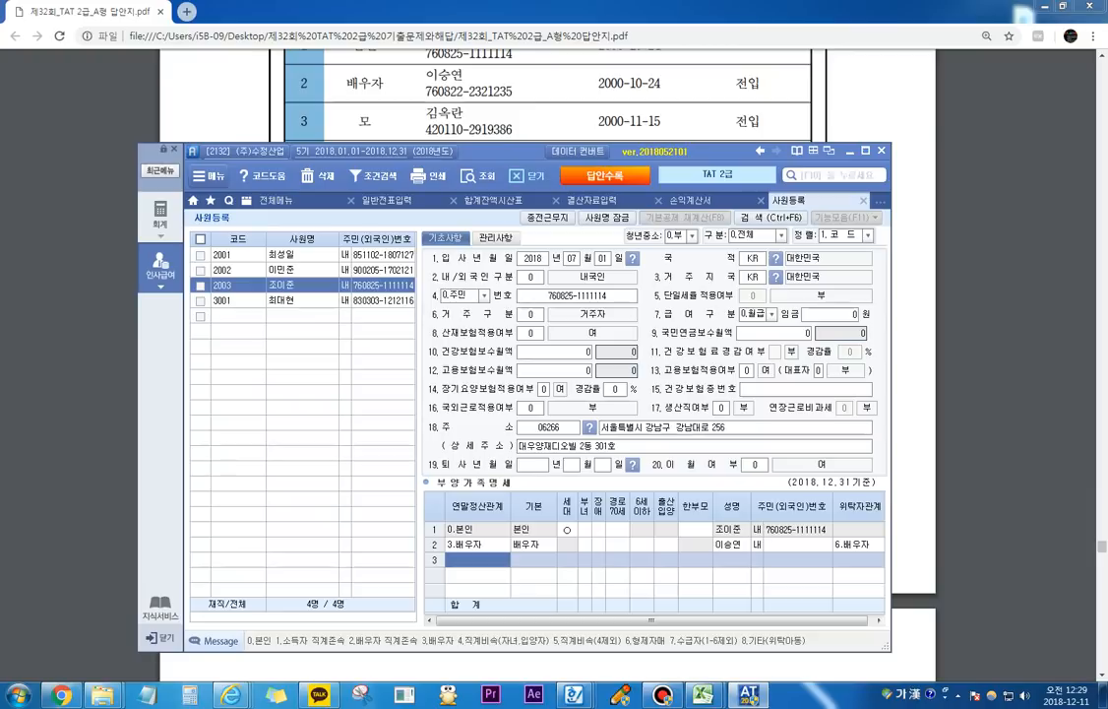
text(1)
key(Return)
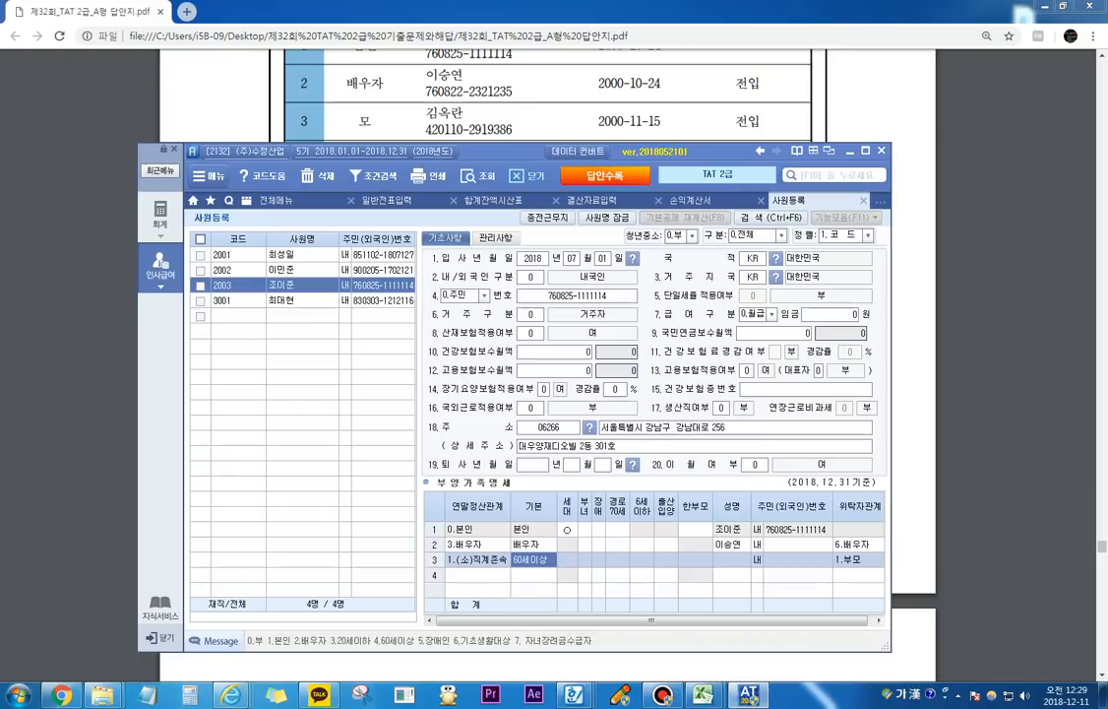
click(599, 559)
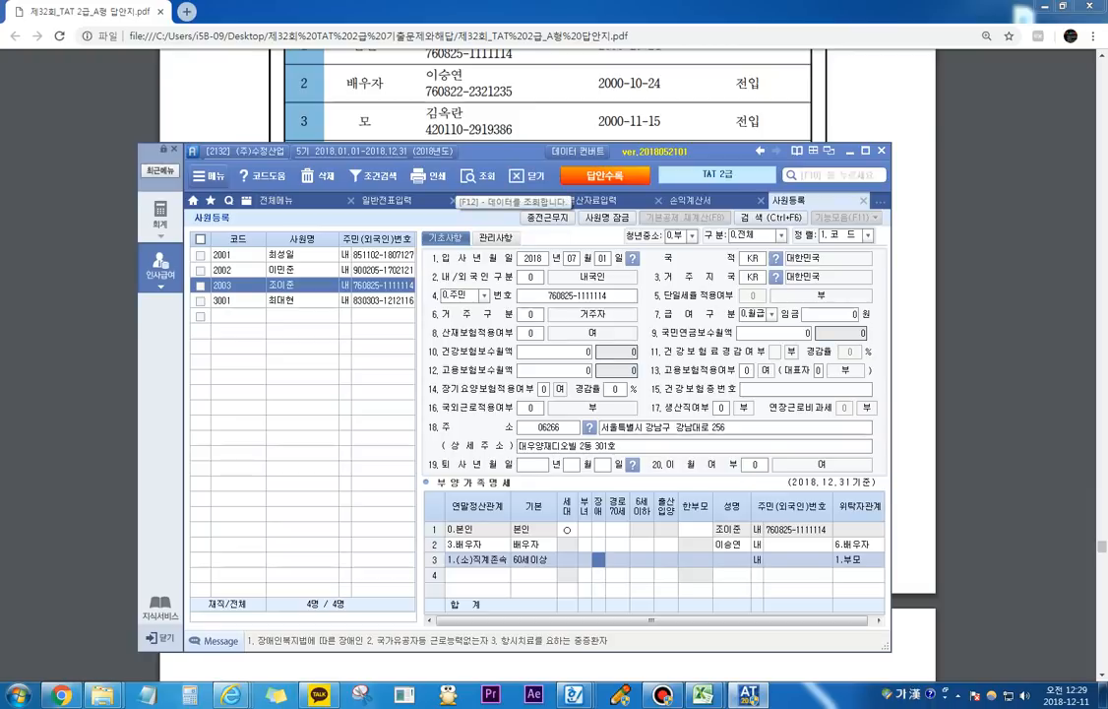
click(617, 559)
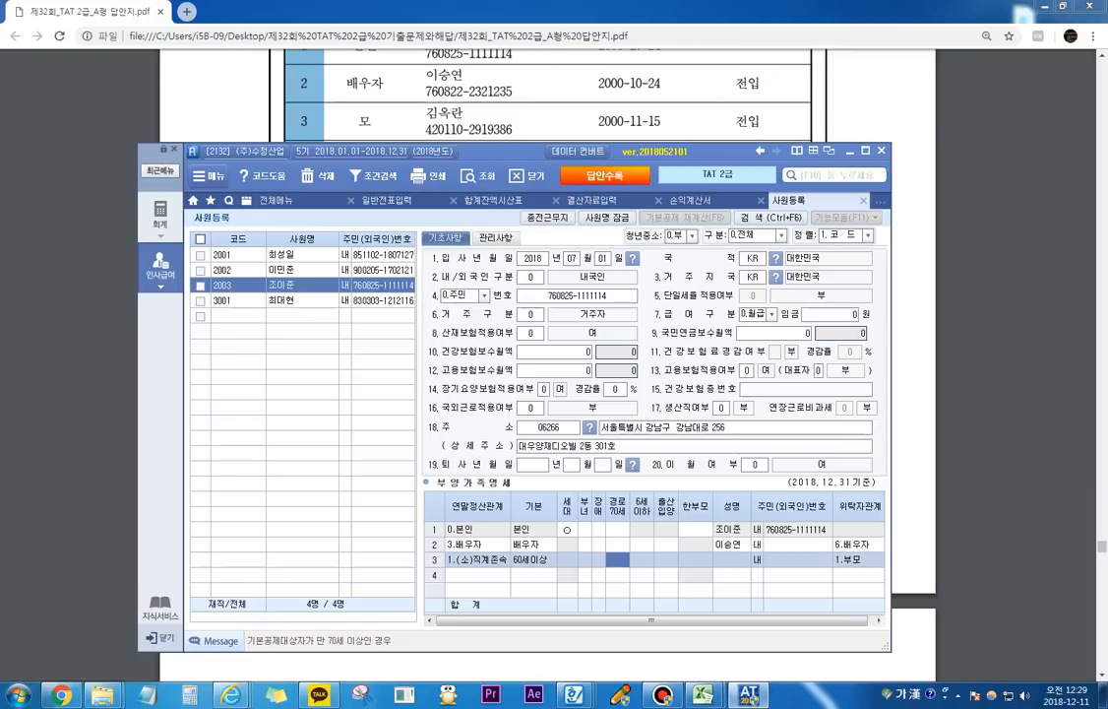
text(1)
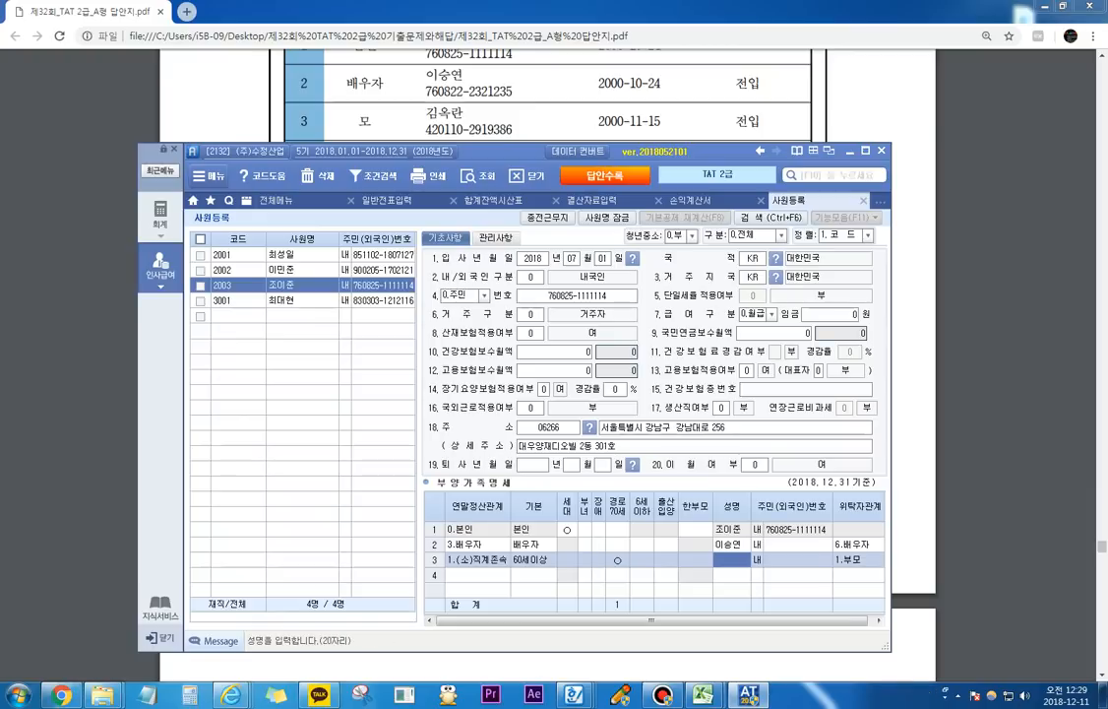
Step: Enter the mother's name in the 성명 field of row 3 and complete the row
key(Return)
key(Hangul)
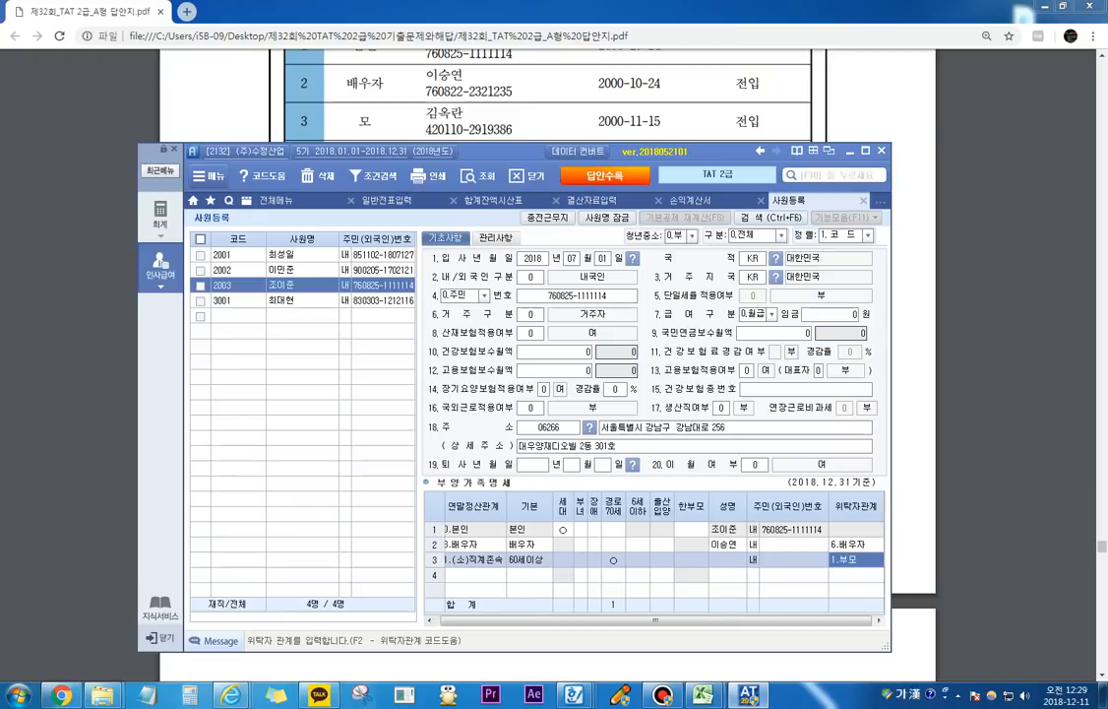
key(Return)
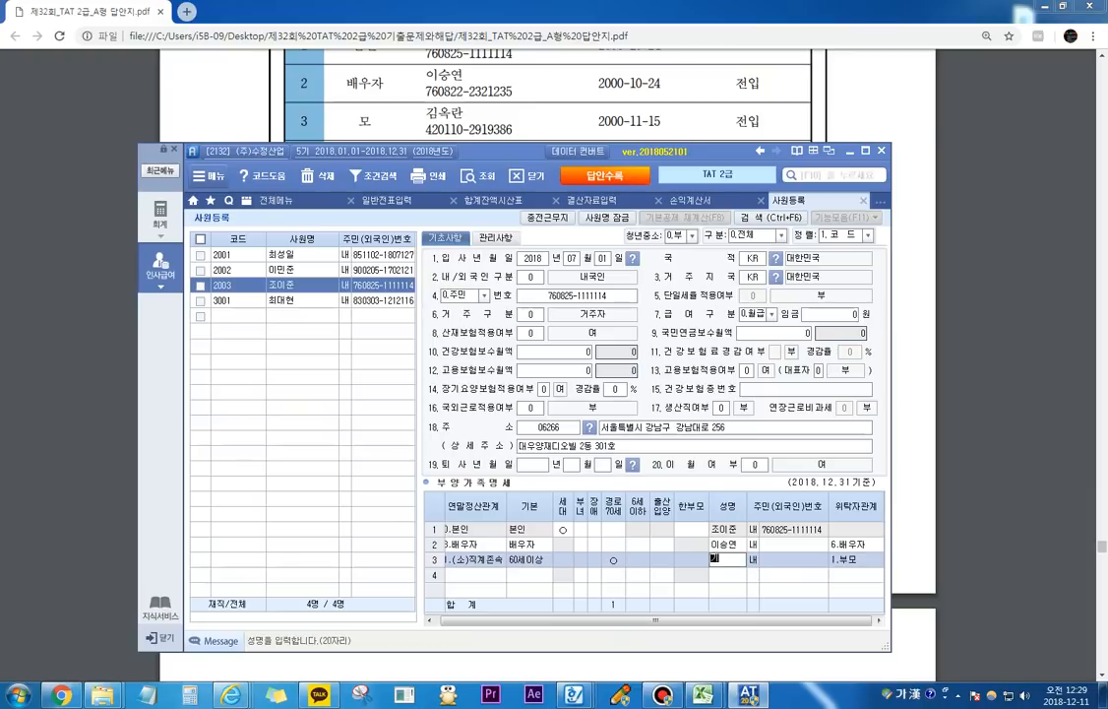
key(Return)
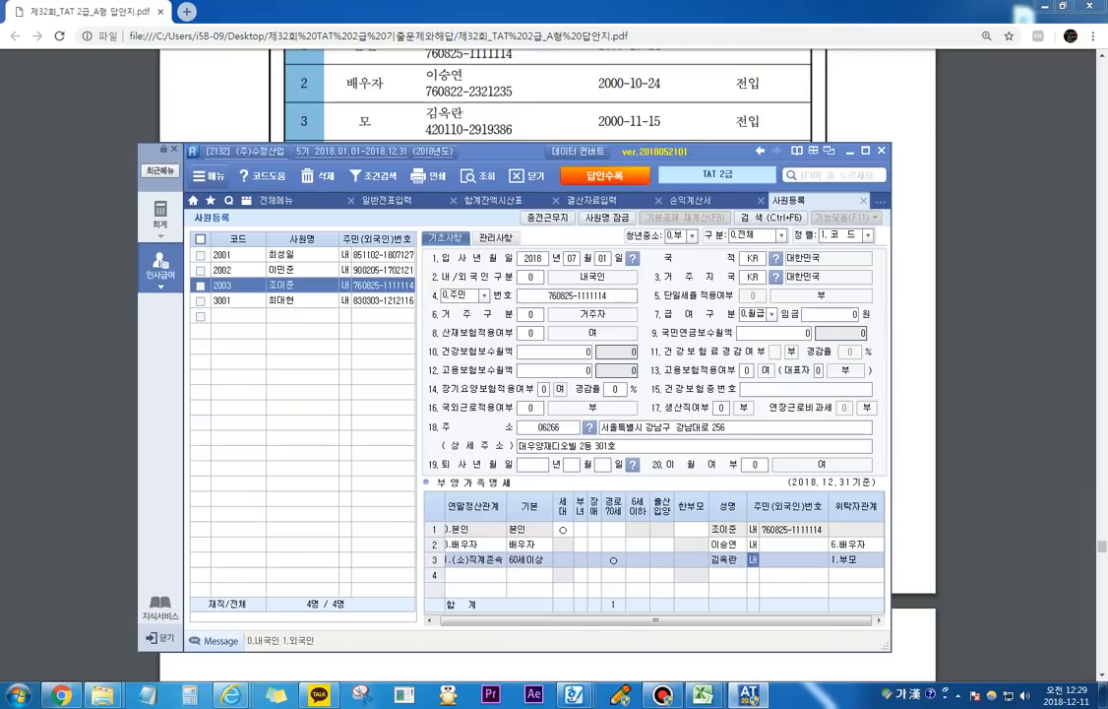
key(Return)
Step: Uncover the first child's register entry and add a 4.직계비속 dependent with 기본 20세이하 in row 4
drag(443, 151, 450, 185)
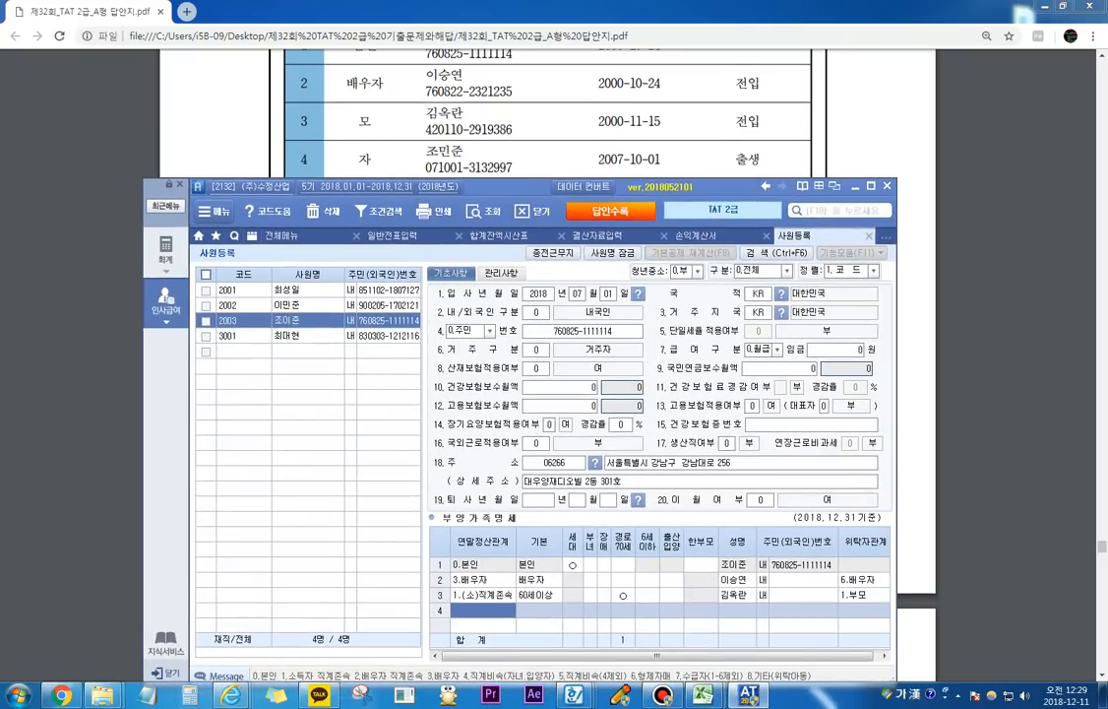
text(4)
key(Return)
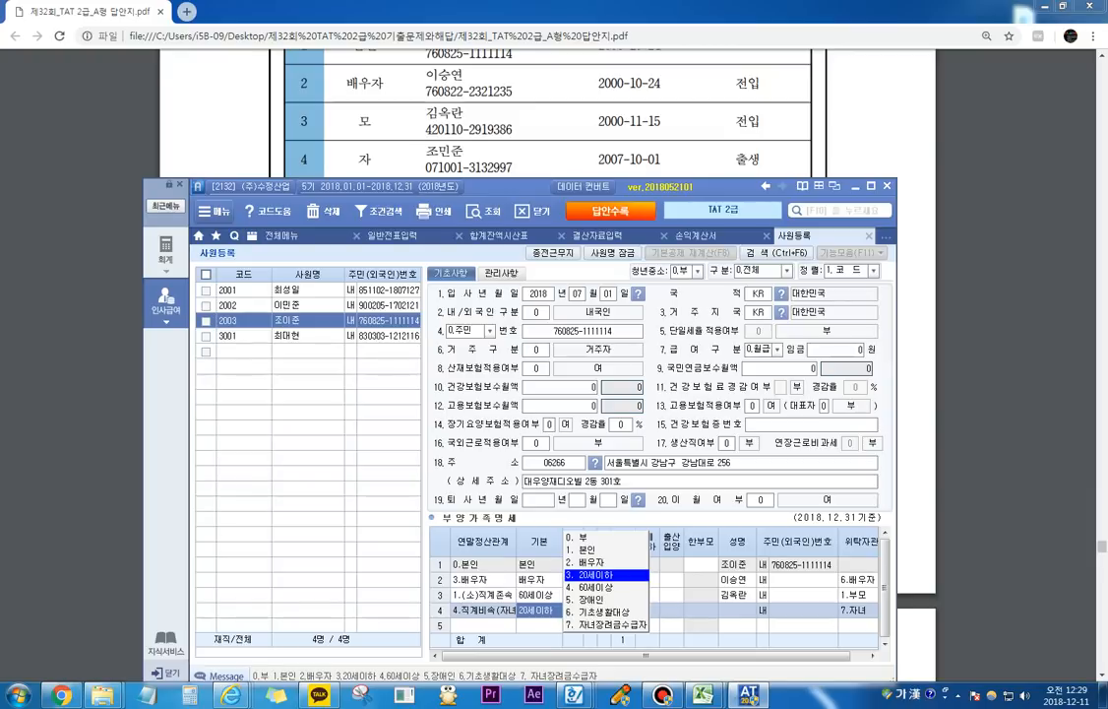
key(Return)
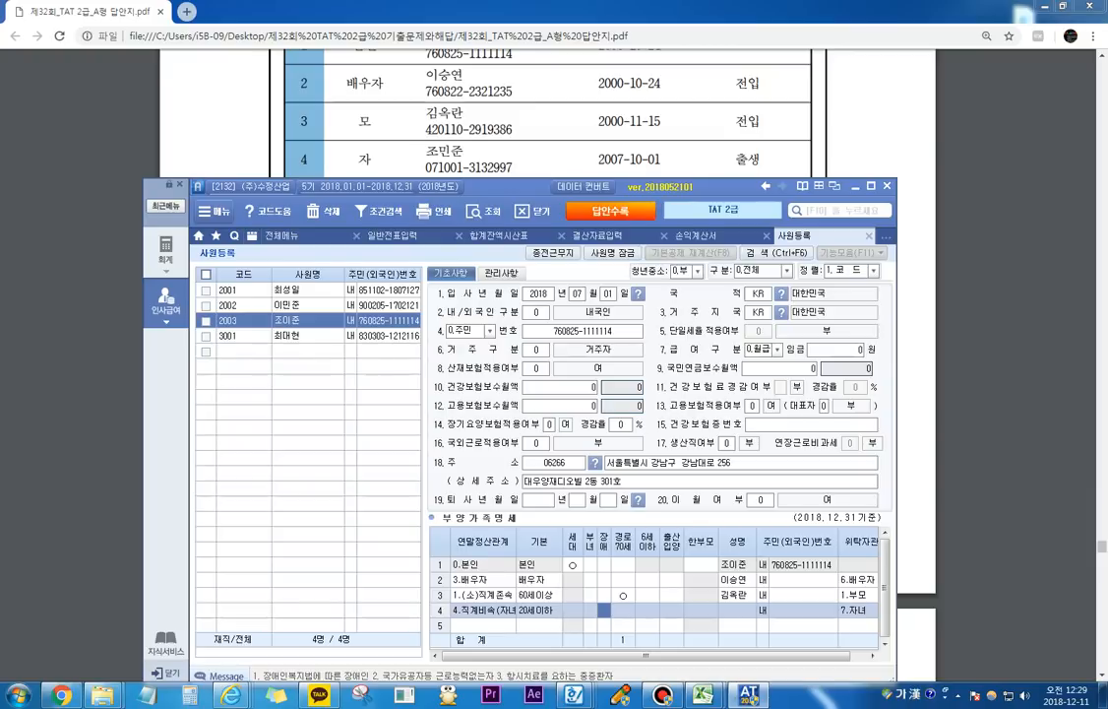
key(Return)
key(Return)
key(Return)
key(Return)
key(Return)
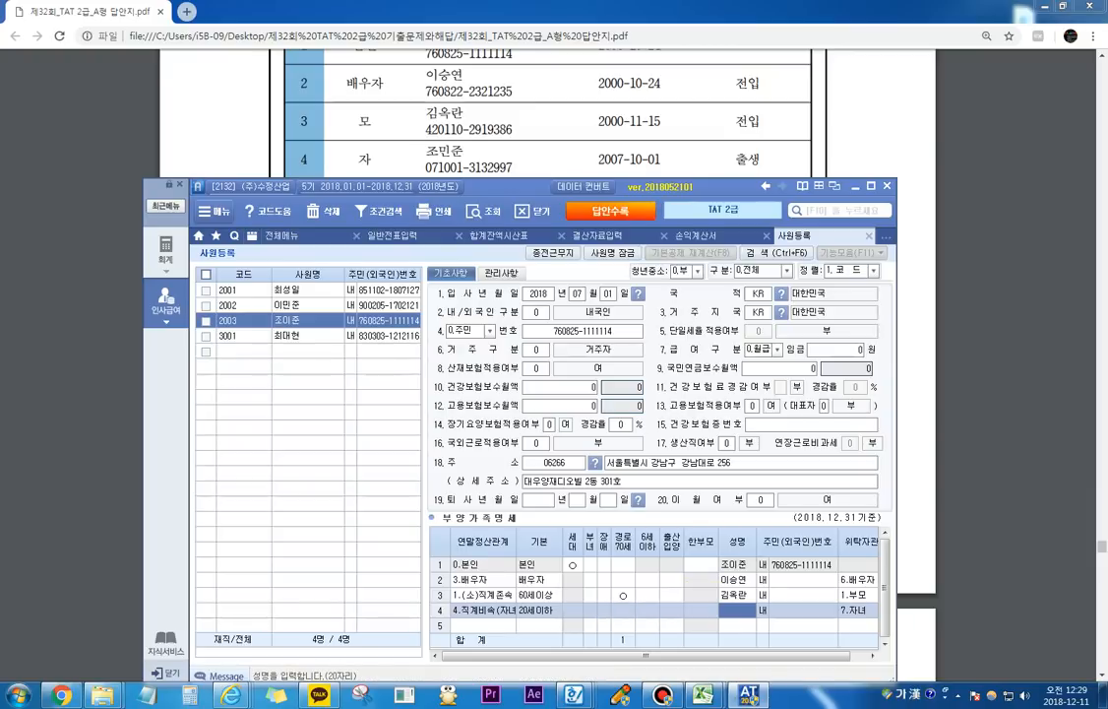
Step: Enter the first child's name in the 성명 field of row 4 and complete the row
text(조민)
key(BackSpace)
key(BackSpace)
text(민준)
key(Return)
Step: Add the second child in row 5 as 4.직계비속 with 기본 20세이하 and enter the child's name
key(Return)
key(Return)
key(Return)
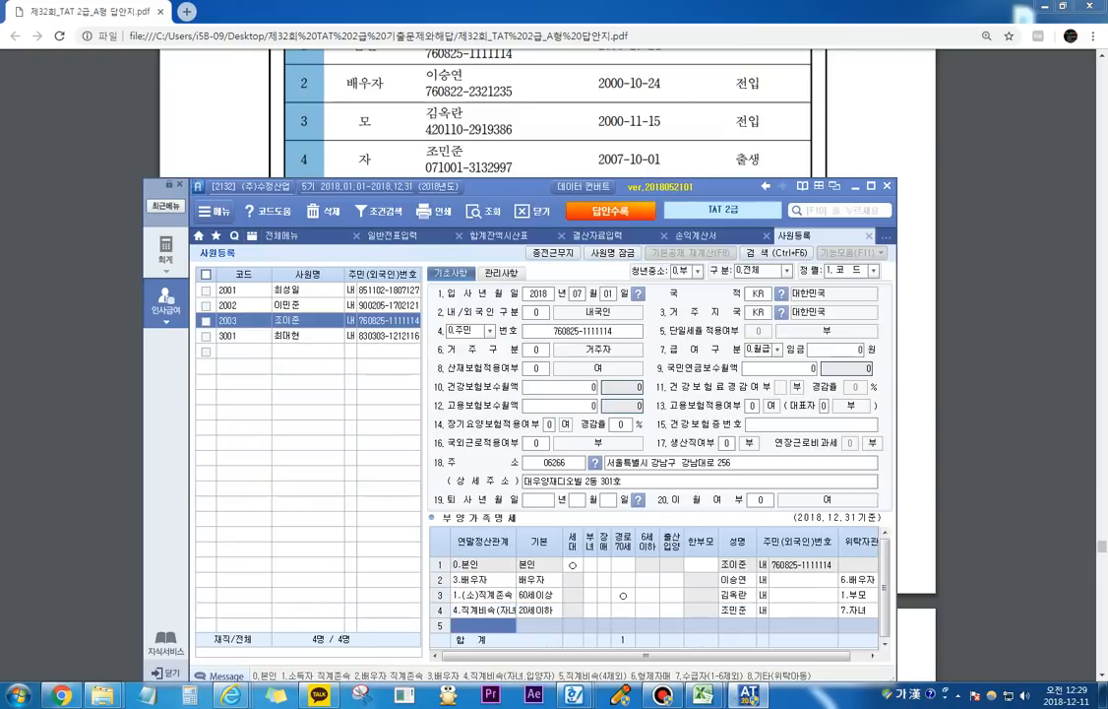
text(4)
key(Return)
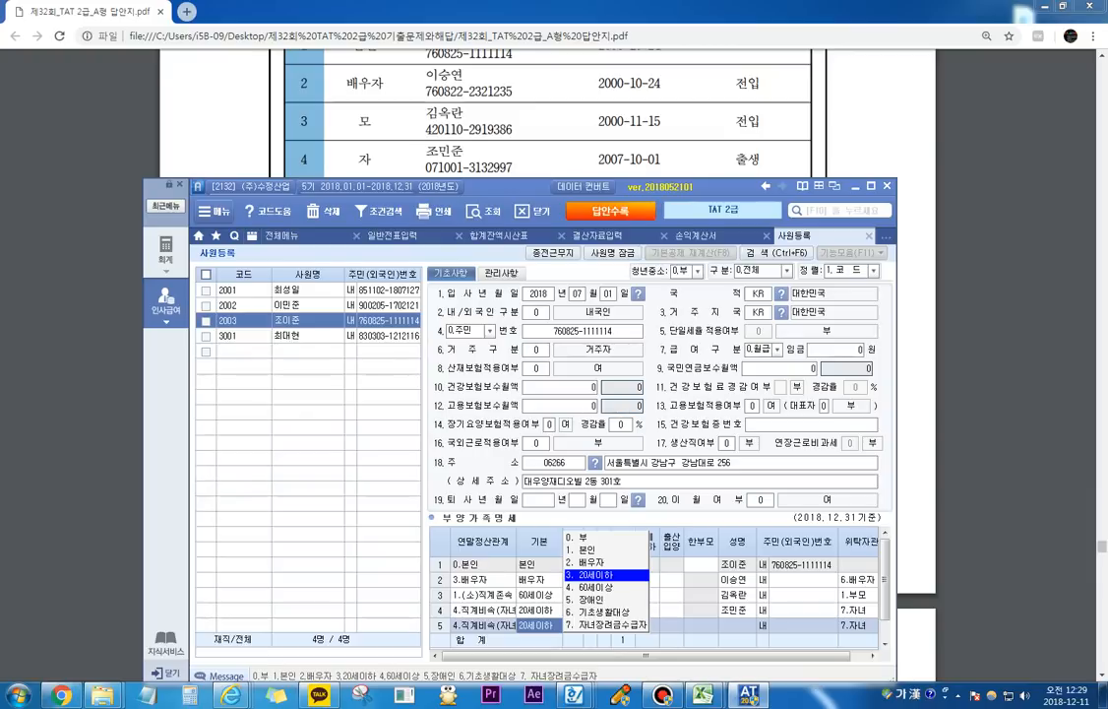
drag(511, 186, 513, 223)
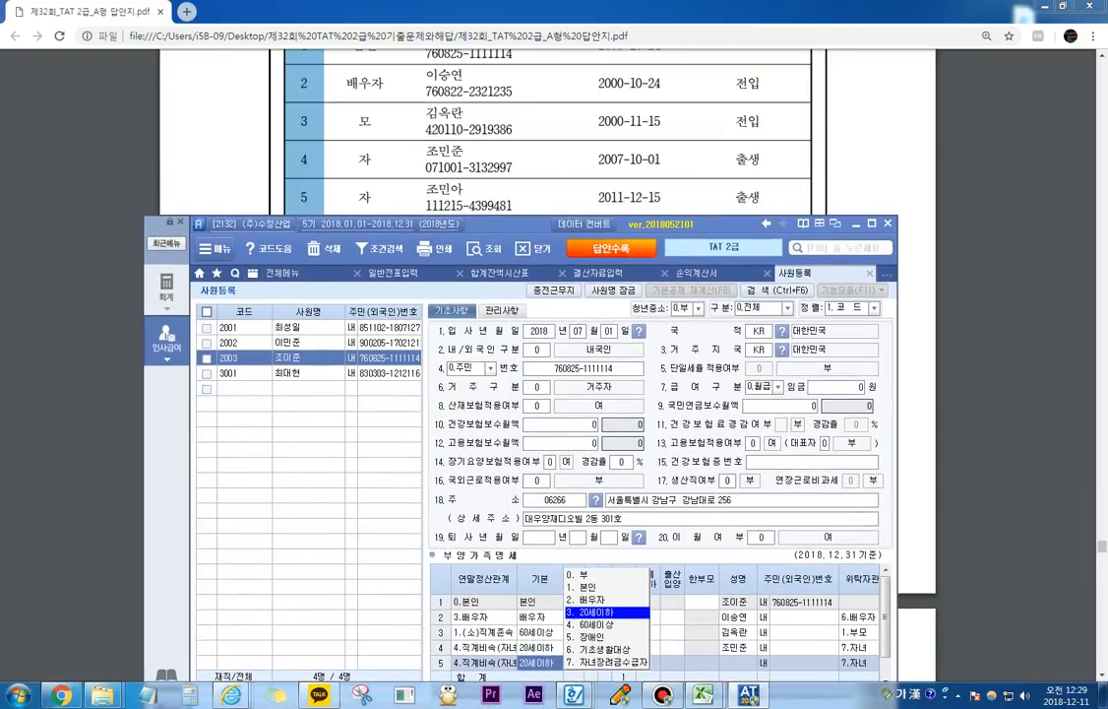
key(Return)
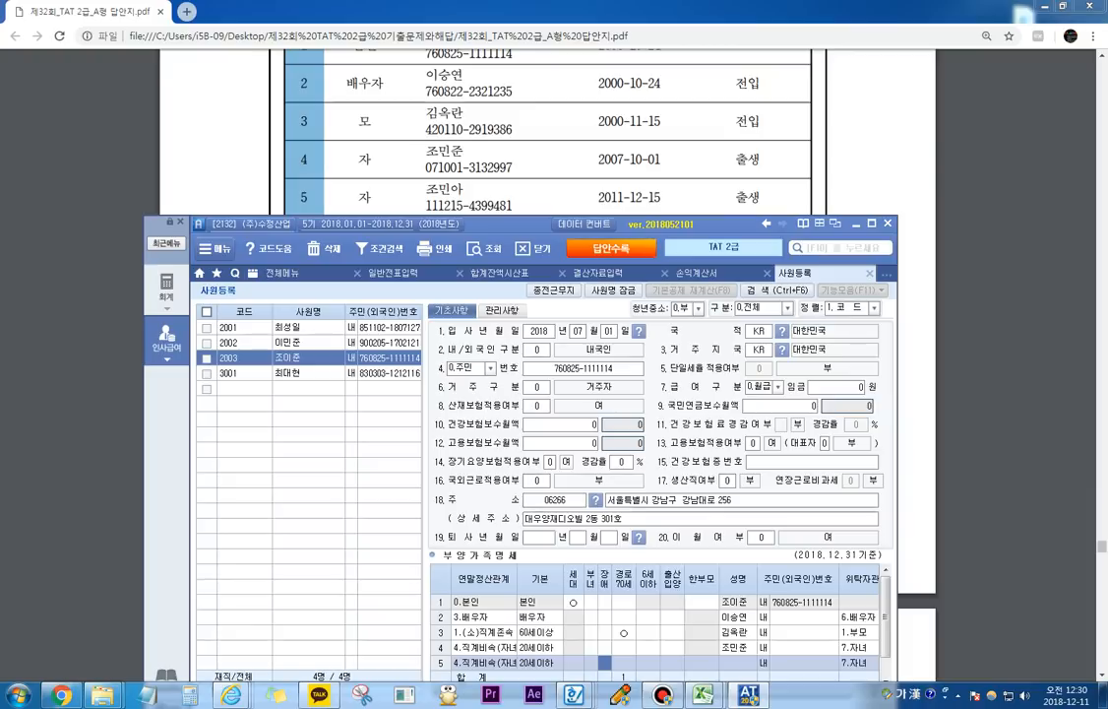
key(Return)
key(Return)
key(Return)
key(Return)
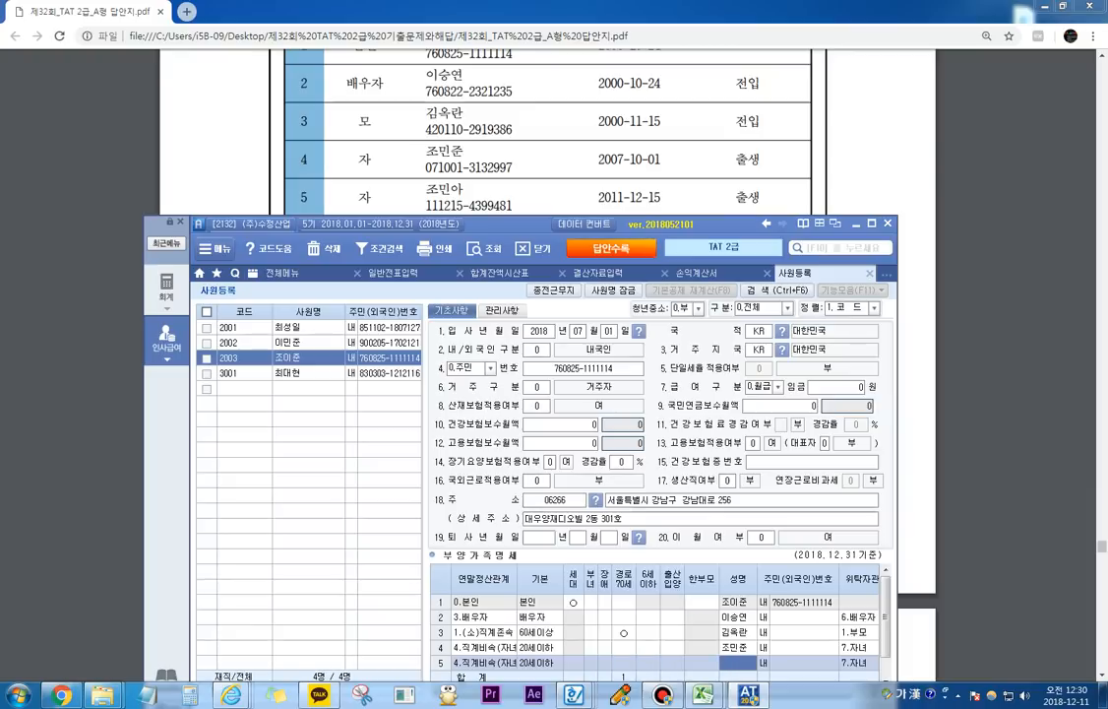
key(Return)
key(Return)
key(Return)
key(Return)
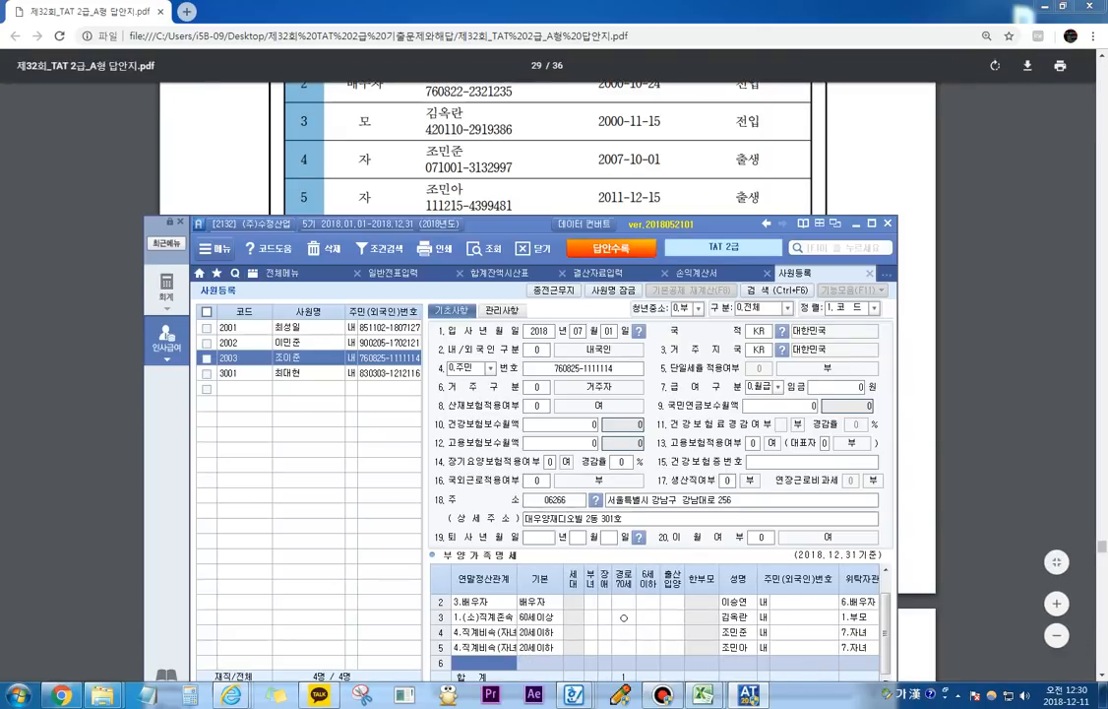
Step: Move the accounting window back up and add a 6.형제자매 dependent in row 6 with 기본 set to 0.부
mouse_move(507, 223)
mouse_down()
mouse_move(502, 264)
mouse_move(522, 195)
mouse_move(526, 244)
mouse_move(516, 216)
mouse_up()
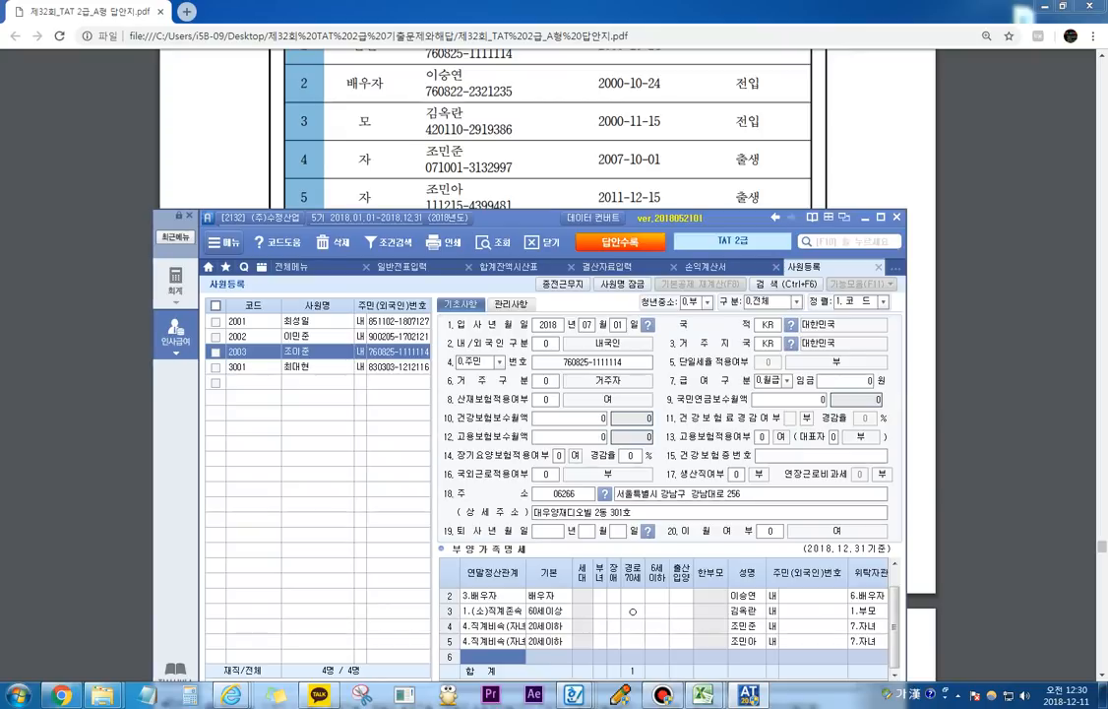
drag(522, 218, 502, 123)
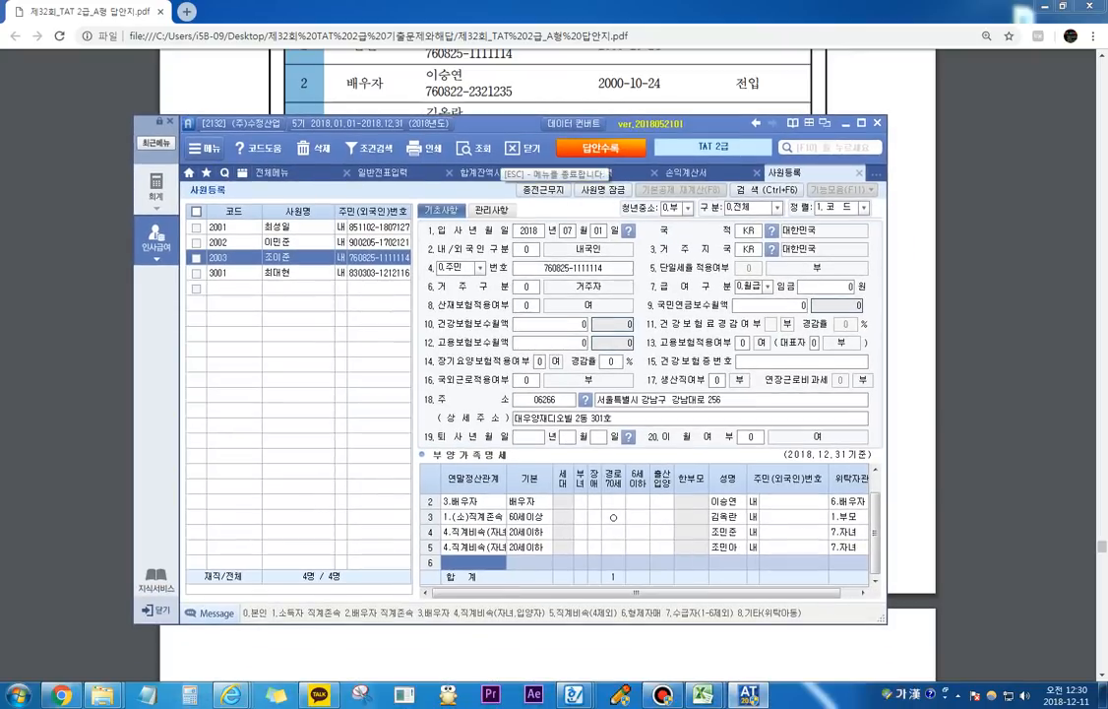
text(6)
key(Return)
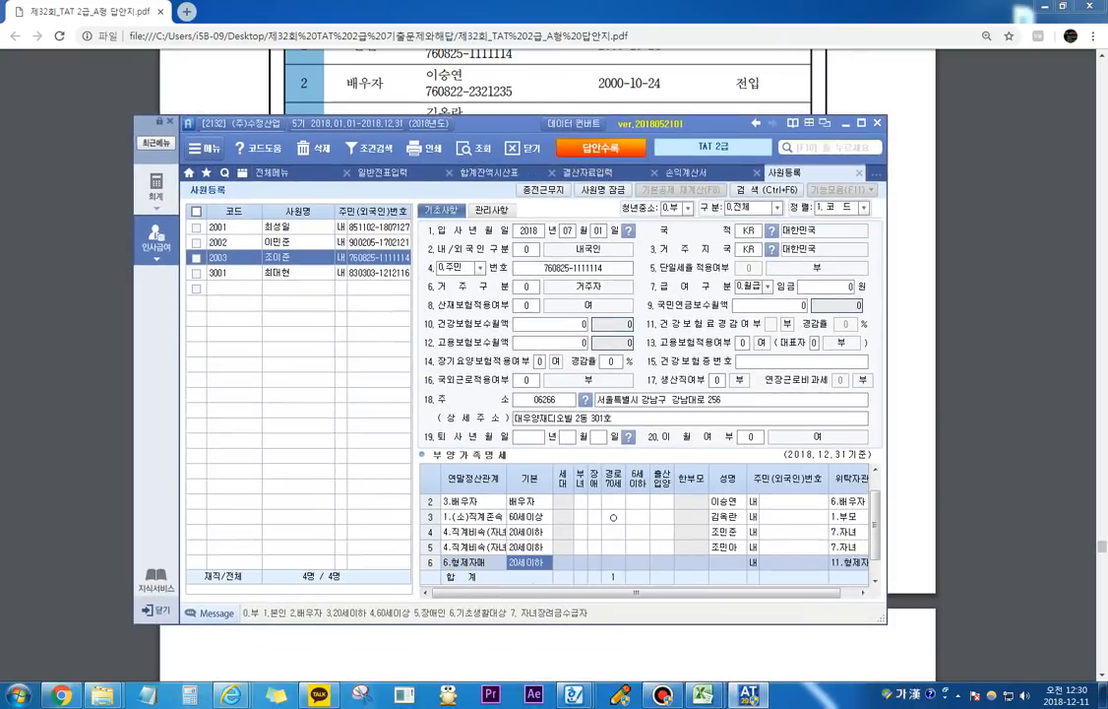
text(0)
key(Return)
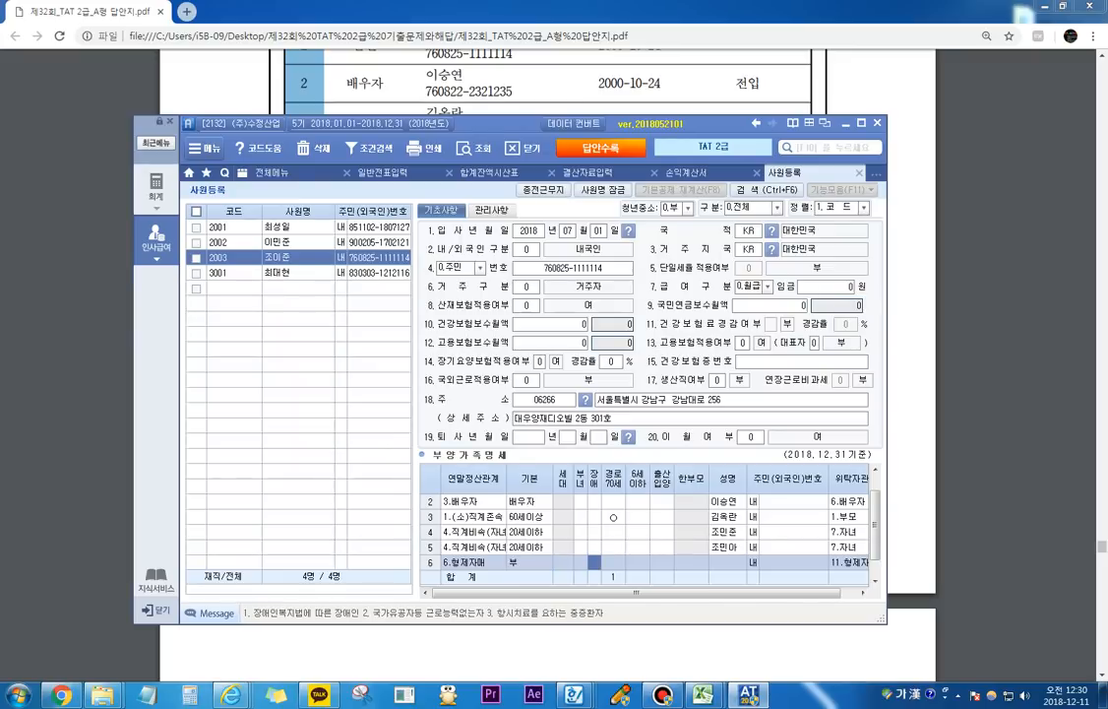
Step: Enter the sibling's name in row 6 of 부양가족명세 and return to the first rows of the list
key(Return)
key(Return)
key(Return)
key(Return)
key(Return)
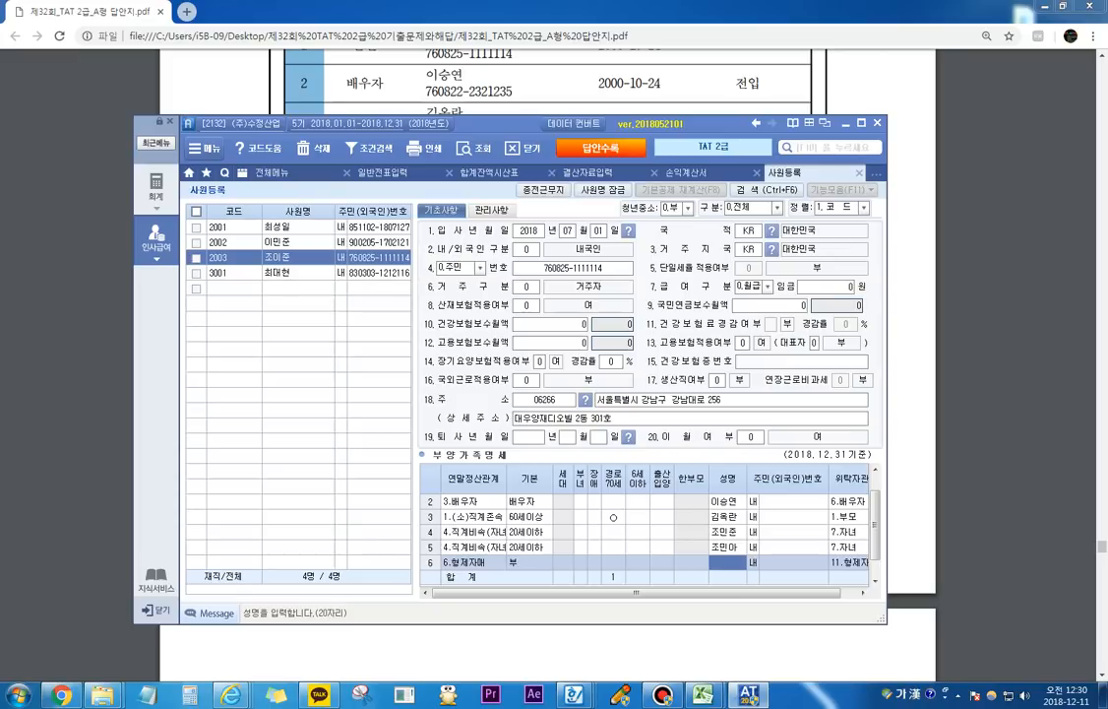
text(ㅈ)
key(BackSpace)
key(Return)
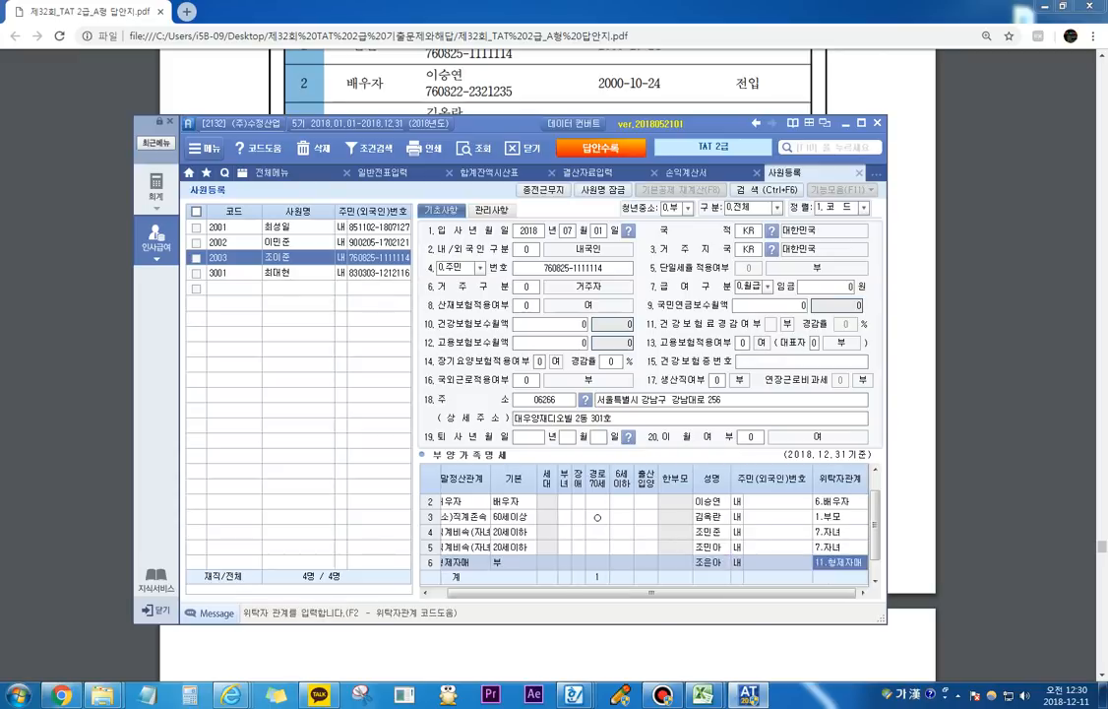
scroll(650, 532, up, 1)
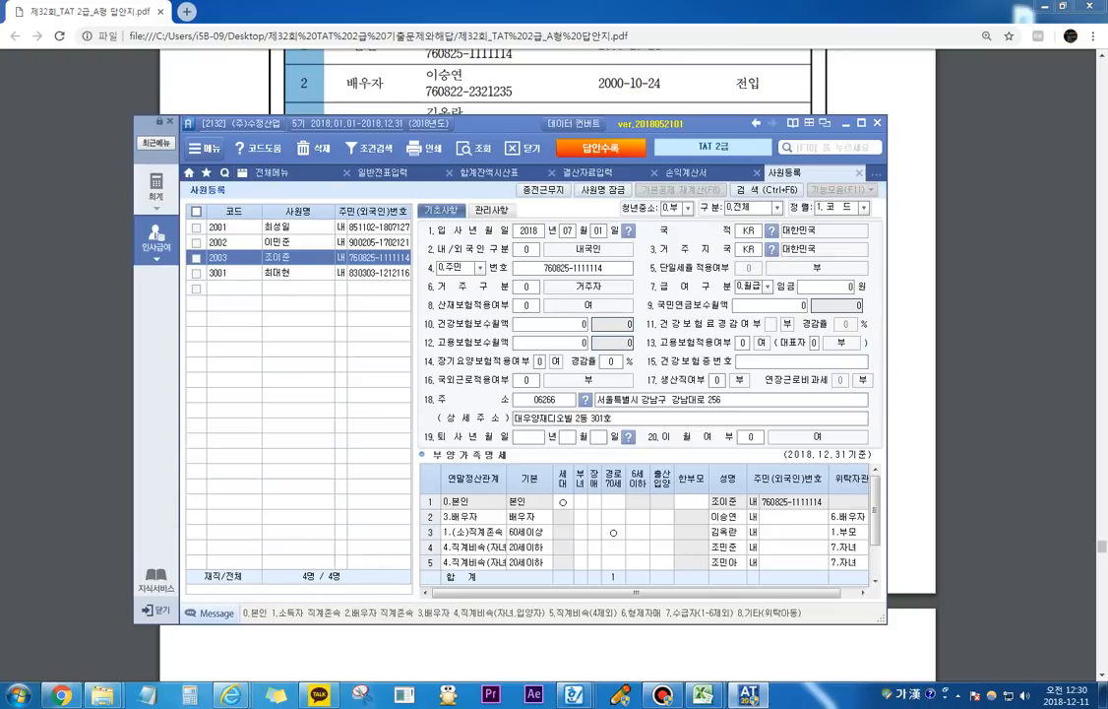
Step: Switch to the answer PDF, view the 부양가족명세 solution and continue to the 급여명세에 의한 급여자료 problem
click(910, 394)
scroll(911, 394, down, 10)
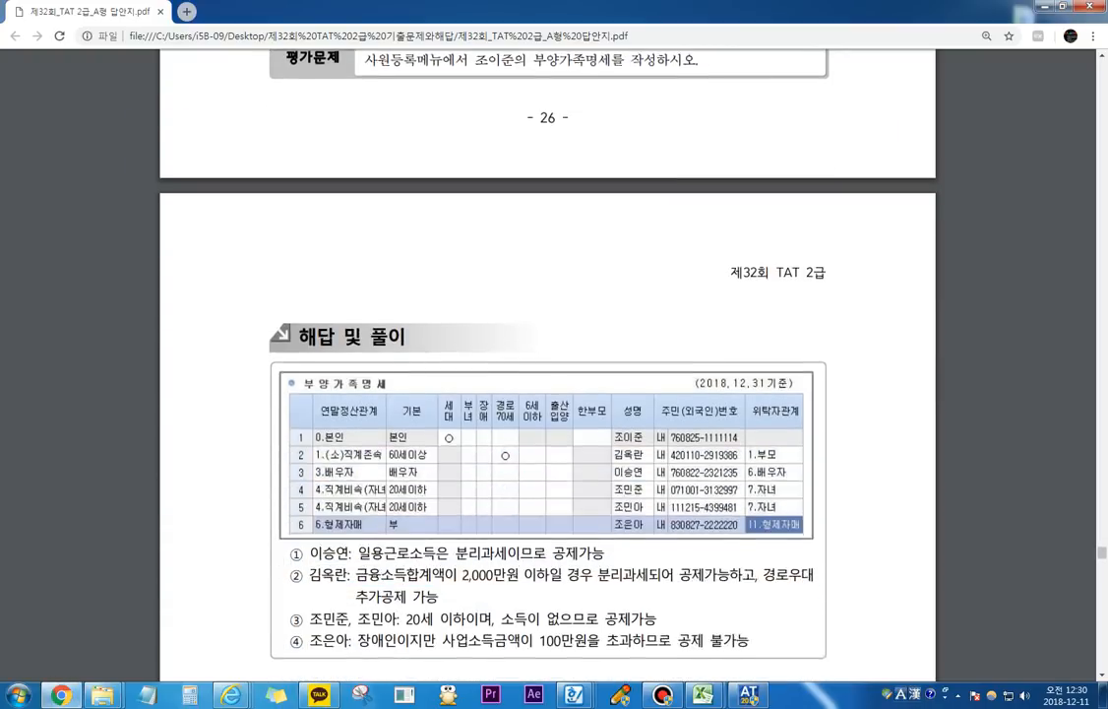
scroll(548, 364, down, 3)
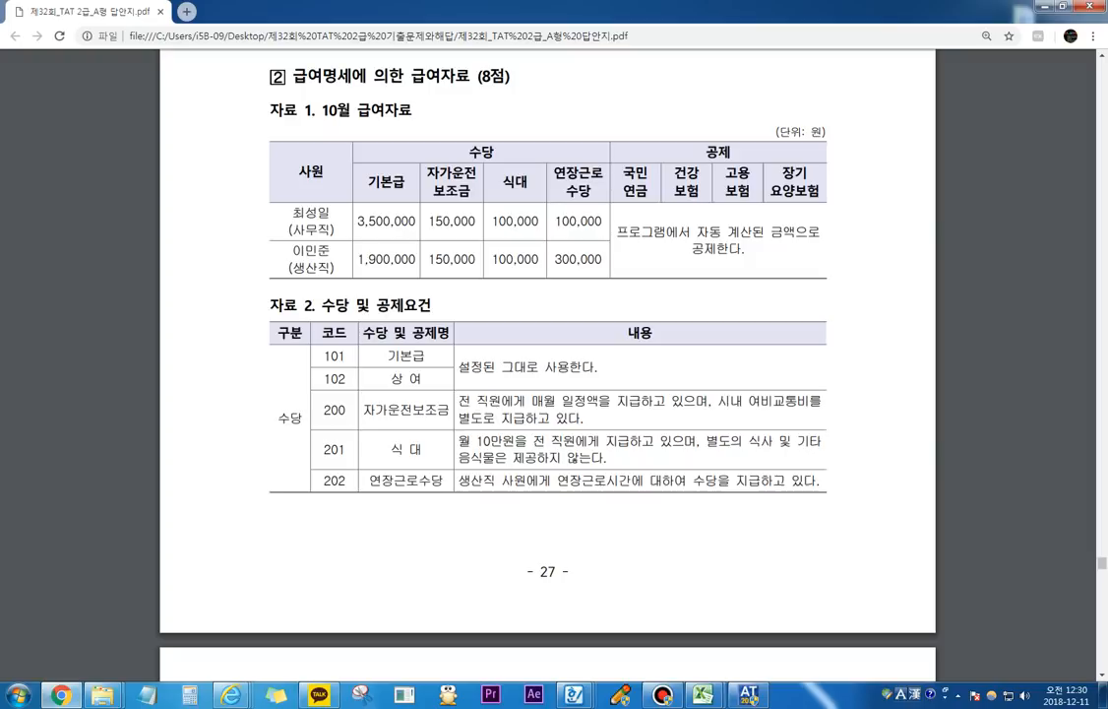
Step: Mark the 자가운전보조금 and 식대 conditions and their pay columns on the PDF in green with the screen pen's freehand tool
key(F2)
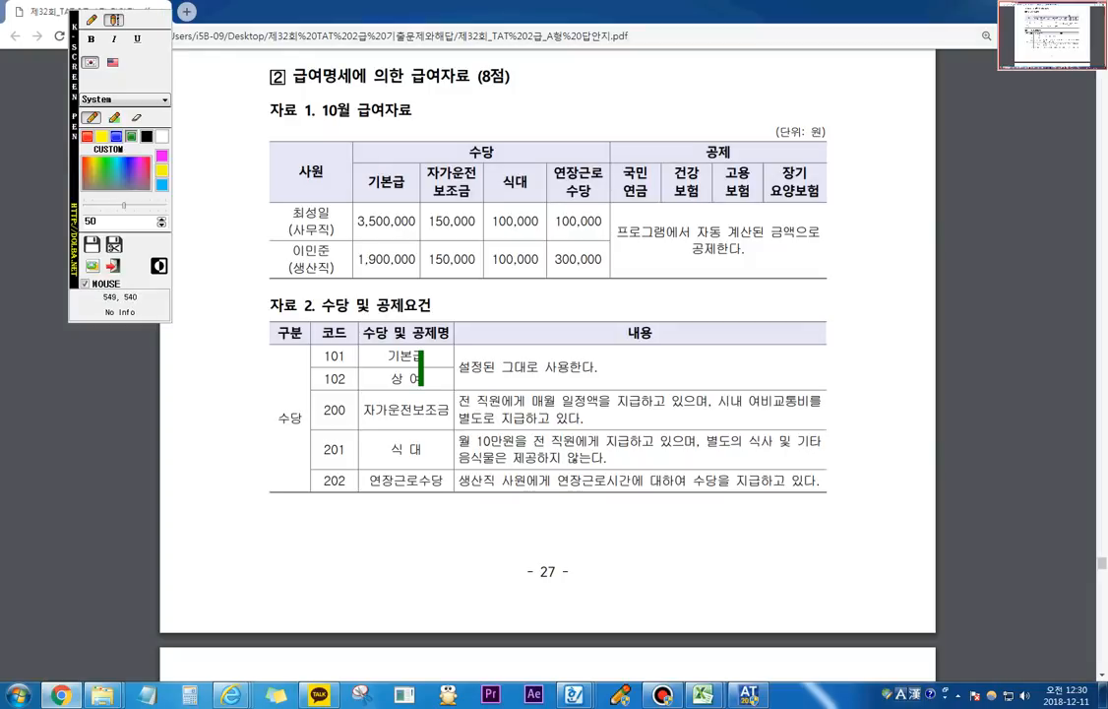
click(92, 19)
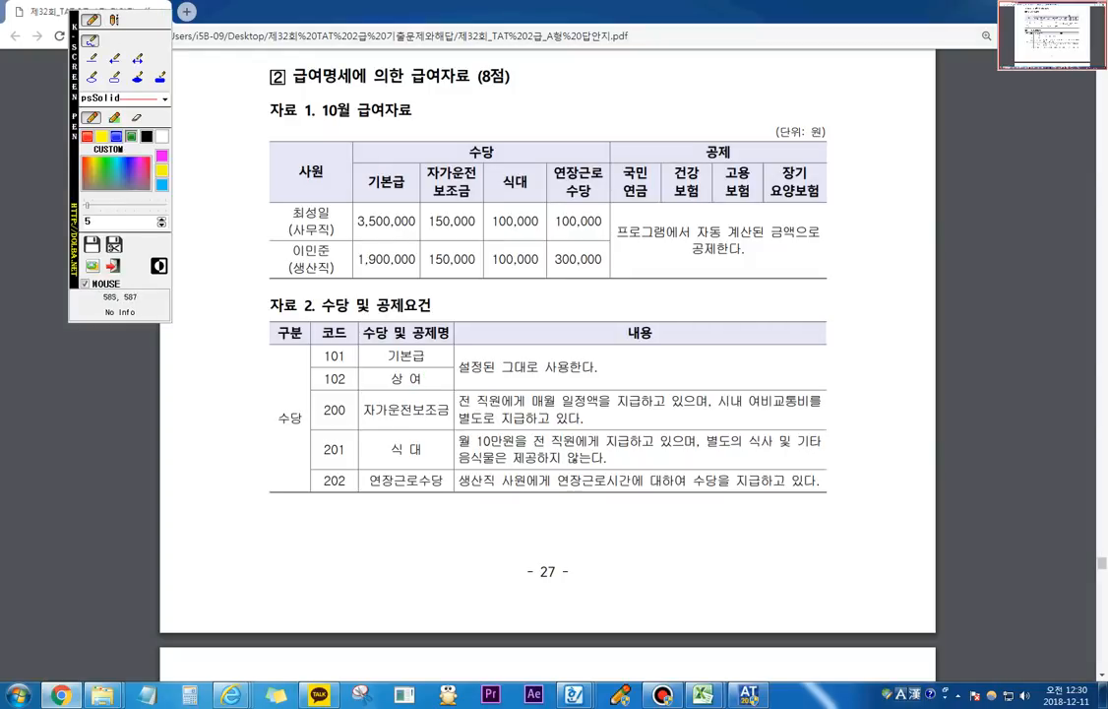
drag(365, 418, 785, 402)
drag(467, 426, 568, 424)
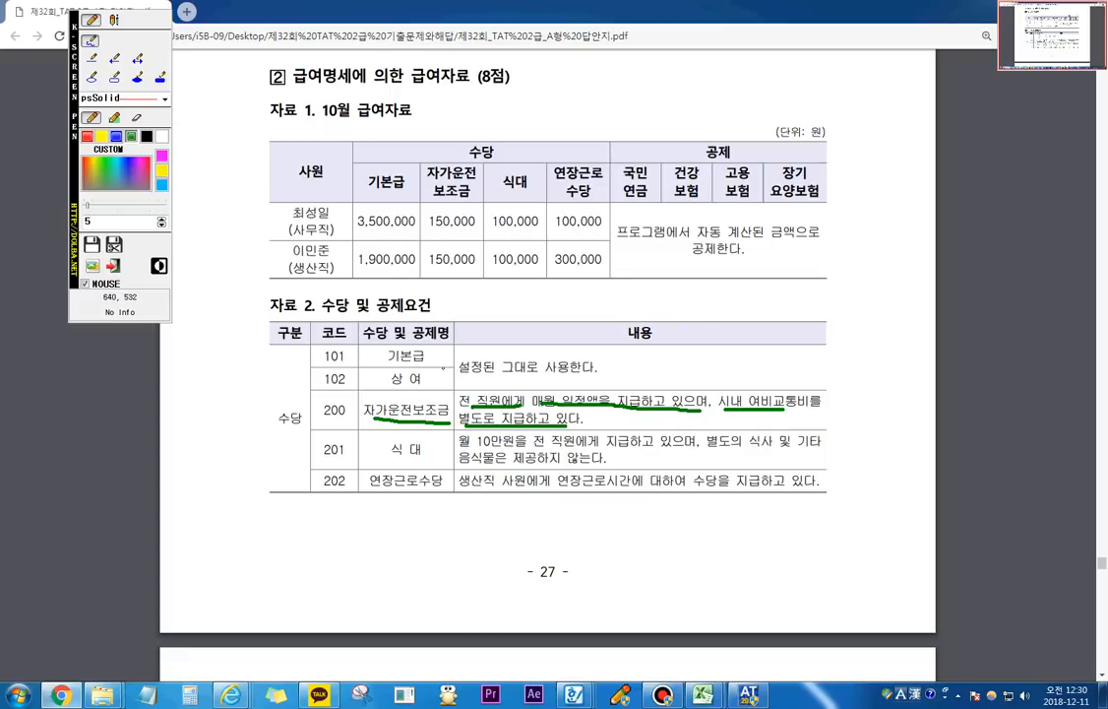
mouse_move(406, 209)
mouse_down()
mouse_move(358, 195)
mouse_move(457, 210)
mouse_up()
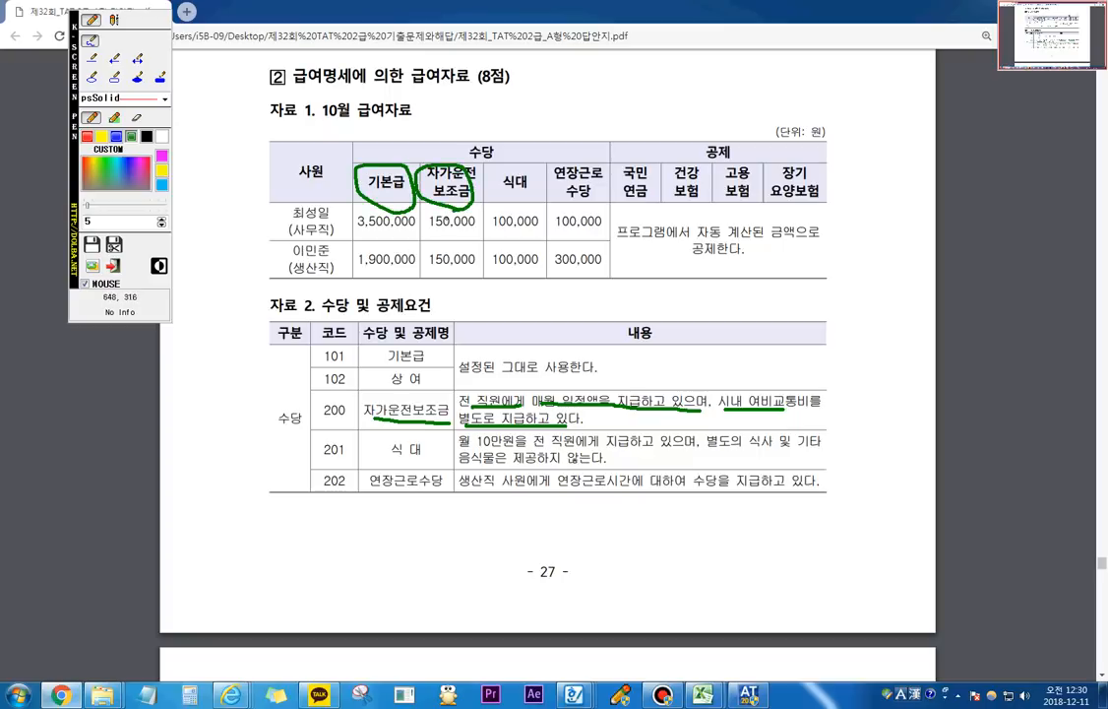
mouse_move(504, 200)
mouse_down()
mouse_move(500, 181)
mouse_move(527, 199)
mouse_up()
mouse_move(390, 459)
mouse_down()
mouse_move(675, 449)
mouse_move(814, 467)
mouse_up()
drag(495, 468, 547, 470)
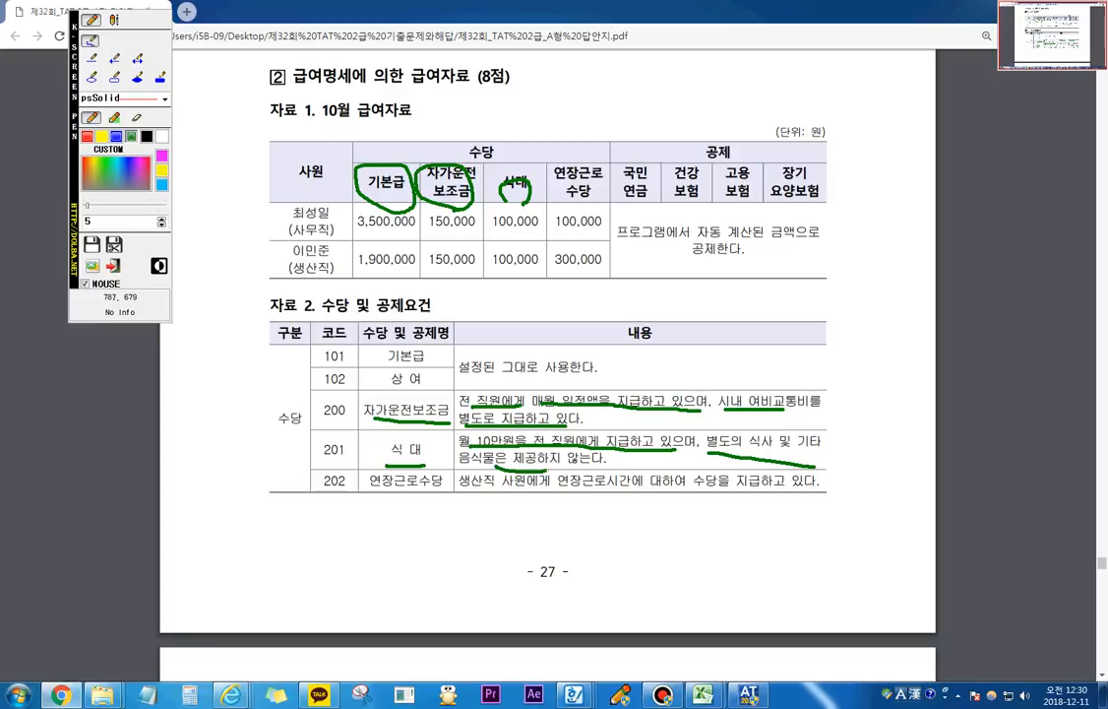
Step: Label 식대 and 연장근로수당 with 비, mark the overtime allowance condition for production workers, and exit the screen pen
mouse_move(511, 146)
mouse_down()
mouse_move(513, 178)
mouse_move(521, 153)
mouse_move(533, 181)
mouse_up()
drag(482, 485, 773, 489)
mouse_move(595, 212)
mouse_down()
mouse_move(532, 199)
mouse_move(591, 213)
mouse_up()
drag(588, 112, 589, 128)
drag(602, 112, 606, 158)
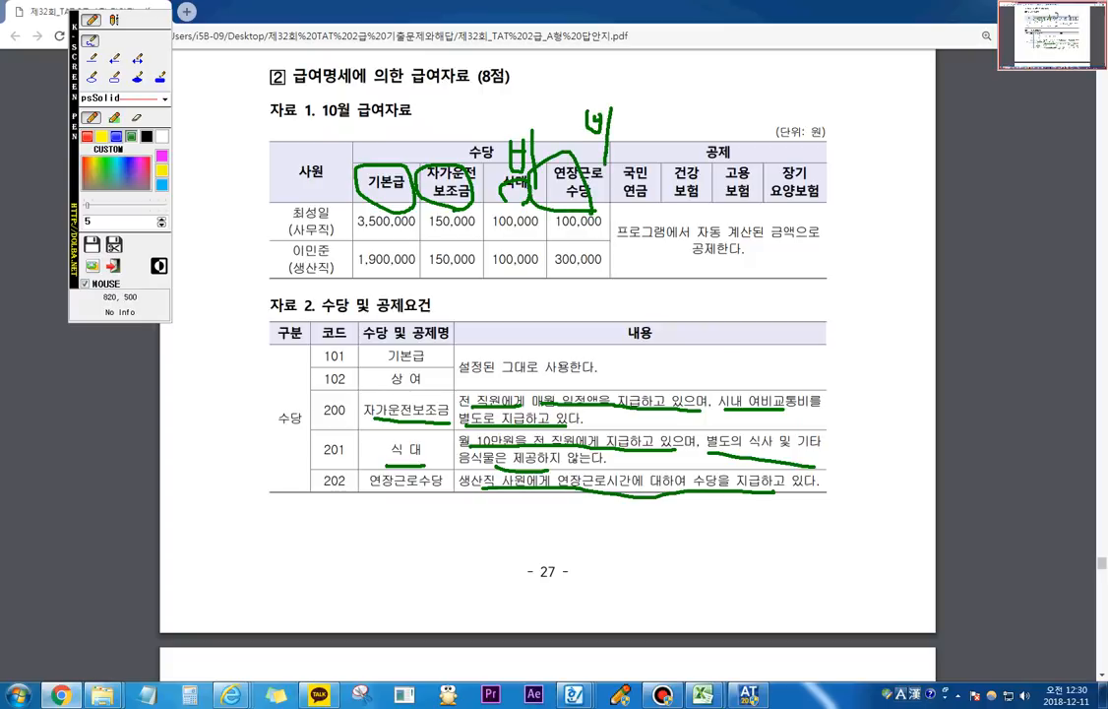
key(Escape)
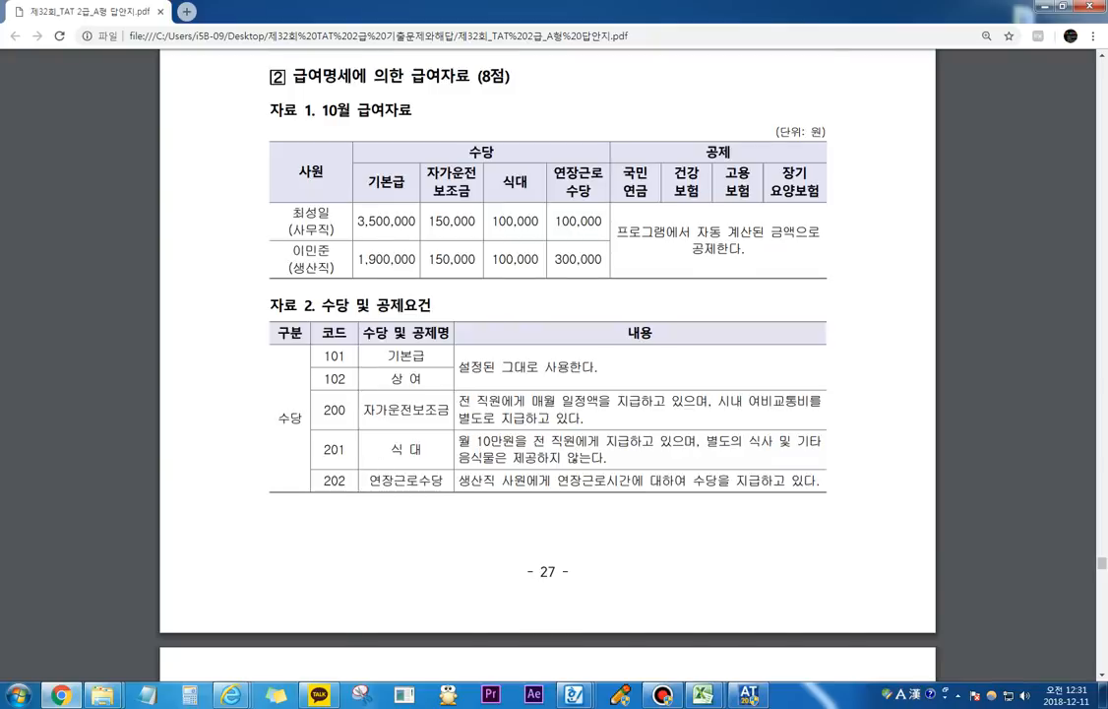
Step: Continue to 자료설명 and 평가문제 on the following page and underline the key conditions with the screen pen, closing it when done
scroll(485, 320, down, 5)
scroll(547, 374, down, 1)
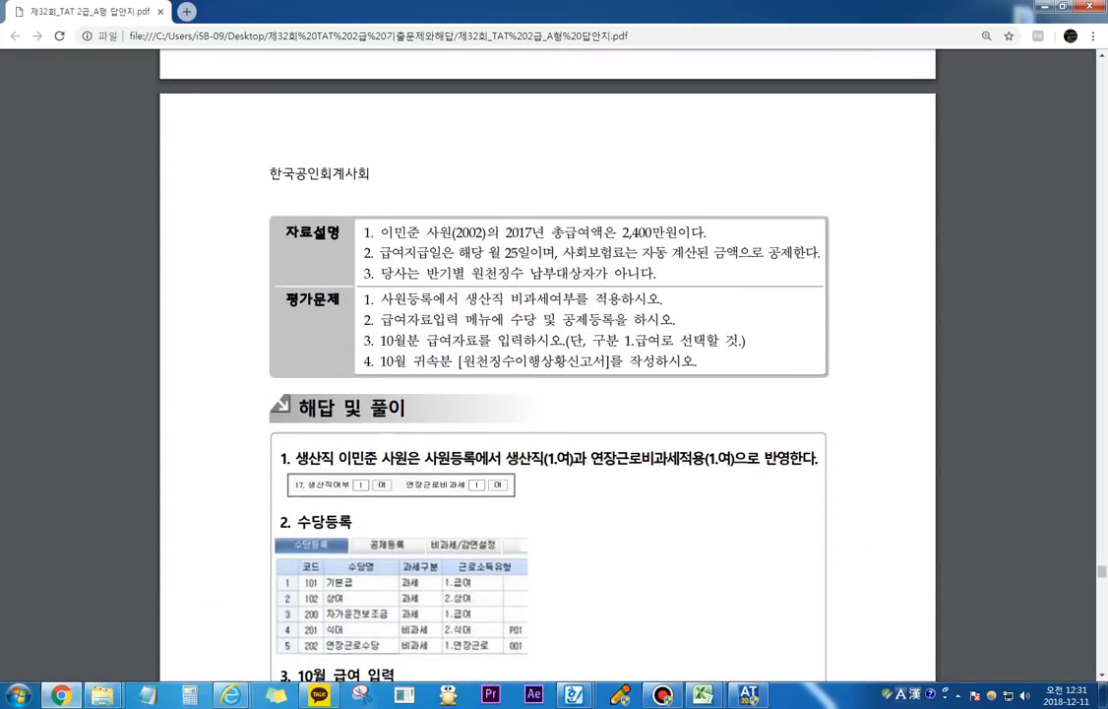
key(F9)
mouse_move(427, 238)
mouse_down()
mouse_move(675, 228)
mouse_move(463, 217)
mouse_move(426, 236)
mouse_move(518, 242)
mouse_up()
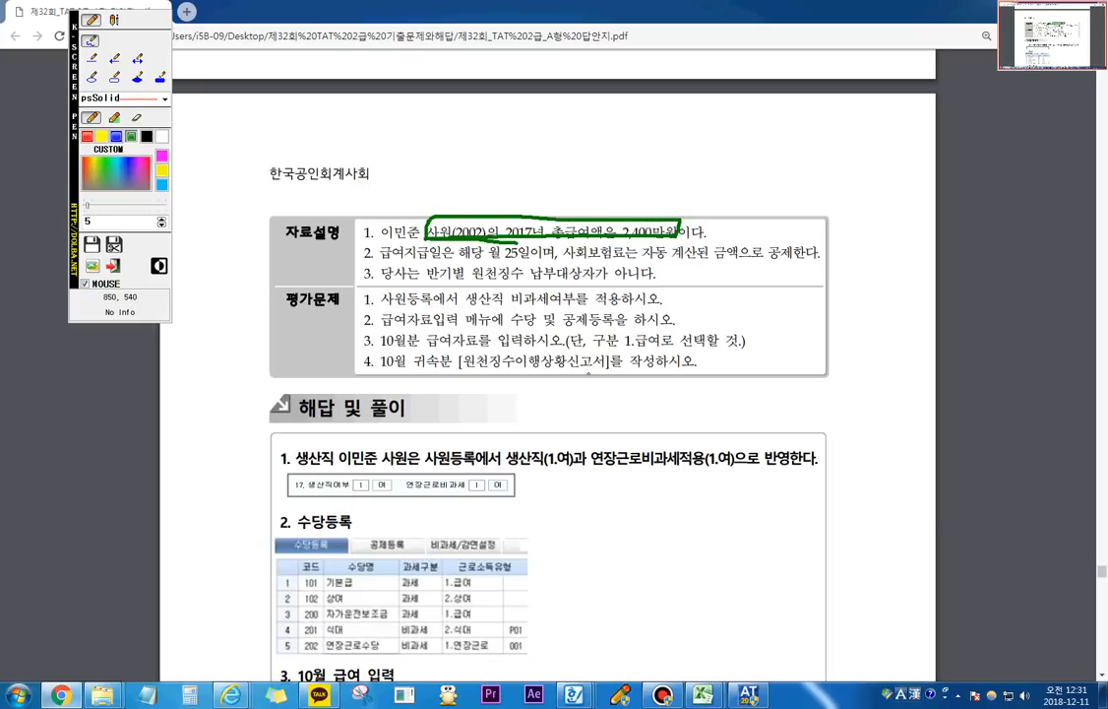
drag(450, 265, 764, 263)
drag(428, 283, 609, 282)
drag(385, 308, 546, 309)
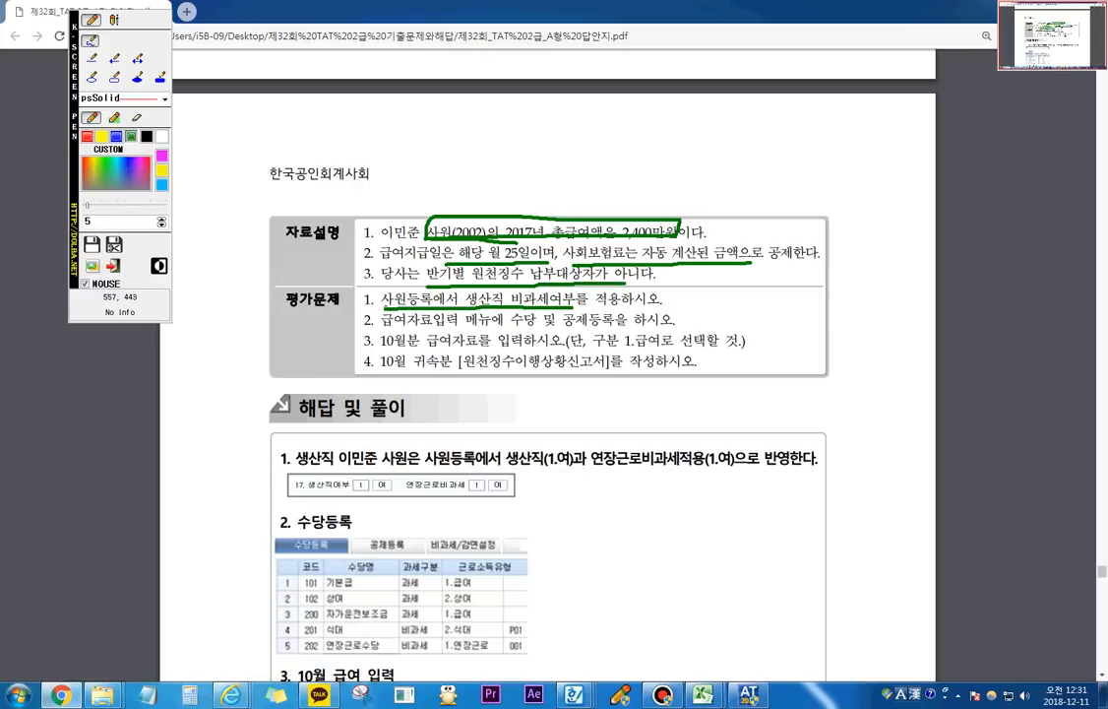
click(113, 266)
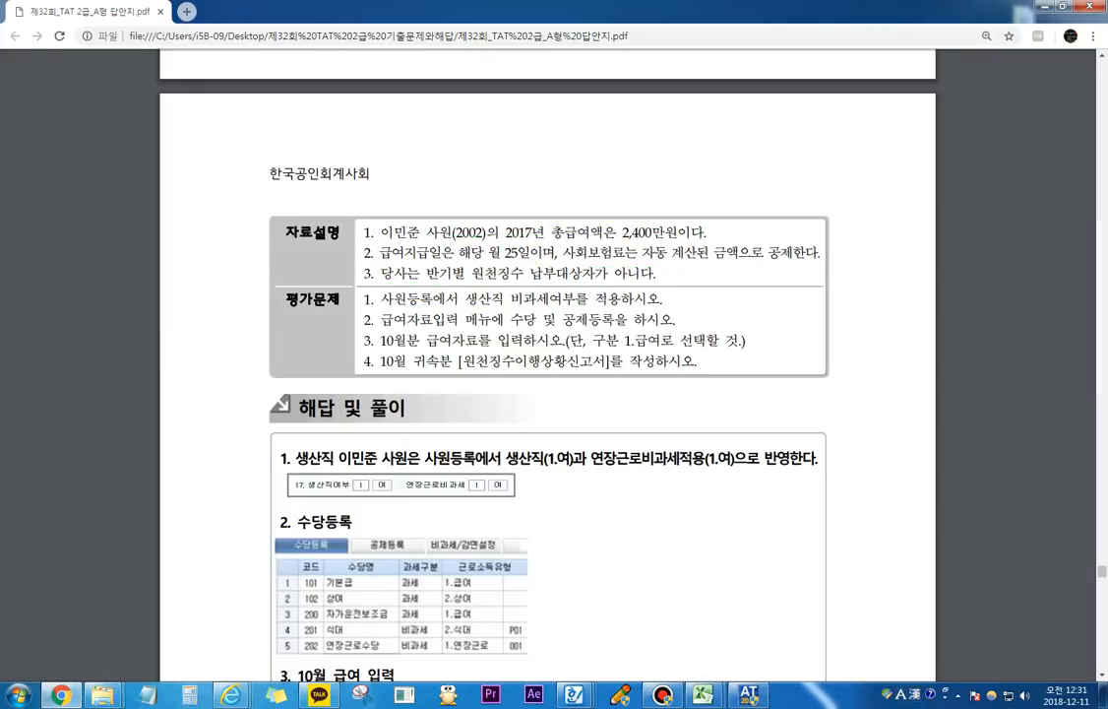
Step: Switch to the accounting program and, in 사원등록 for employee 2002, set 생산직여부 to 1.여 and 연장근로비과세 to 1.여
key(alt+Tab)
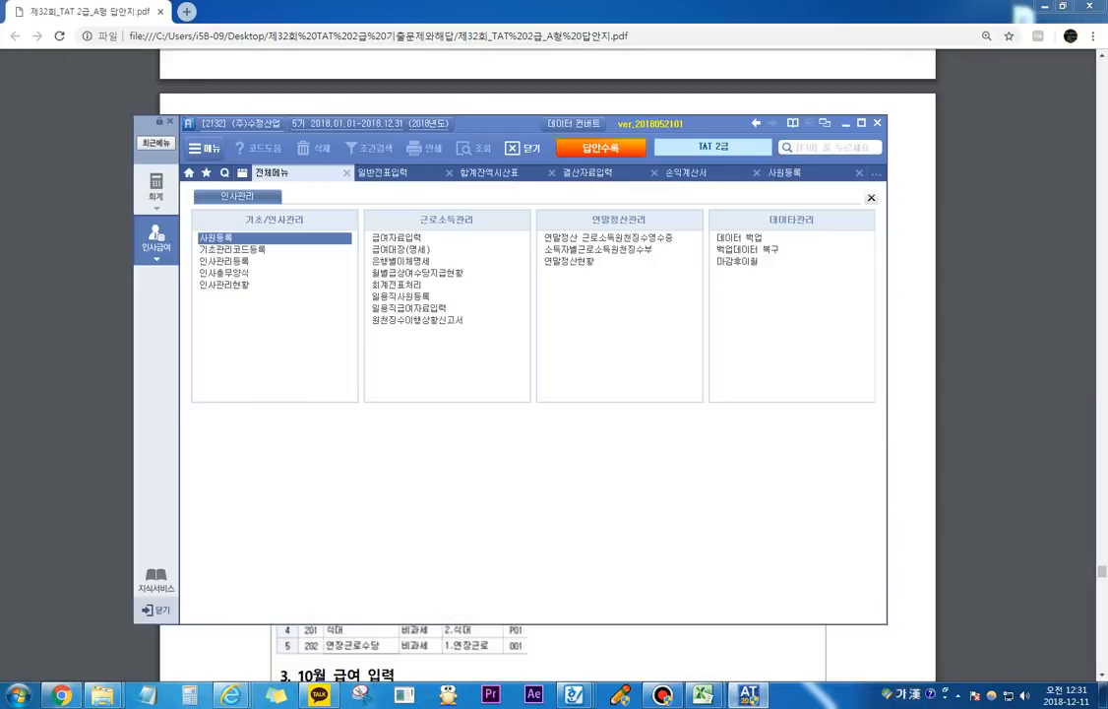
key(Return)
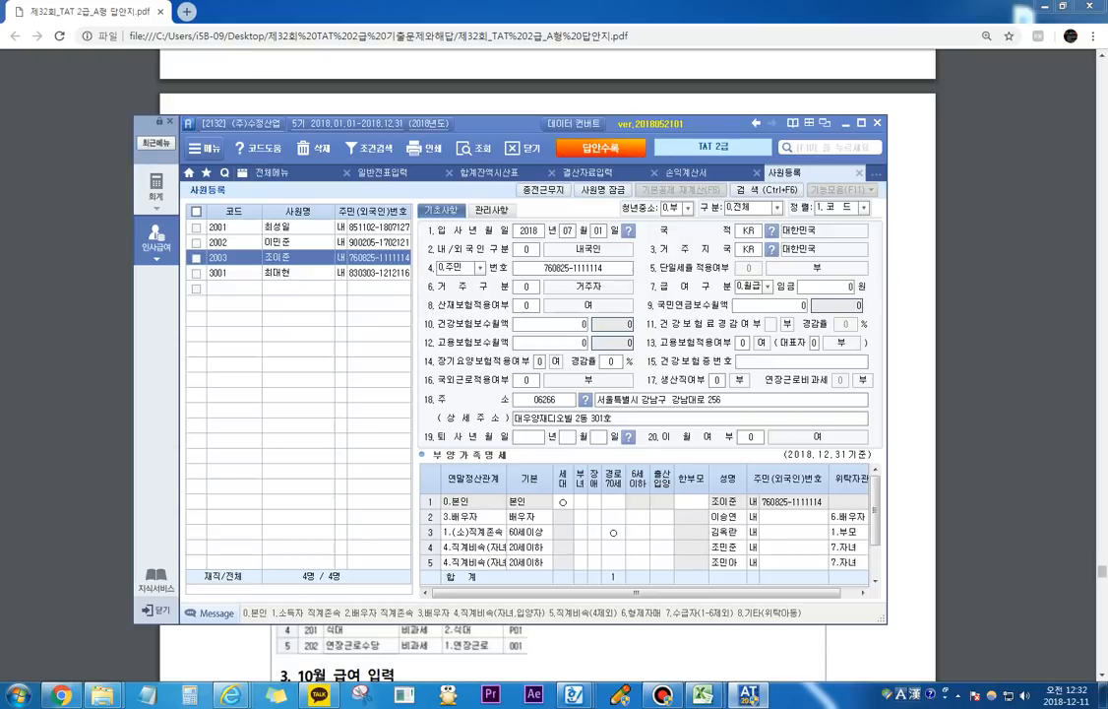
click(290, 241)
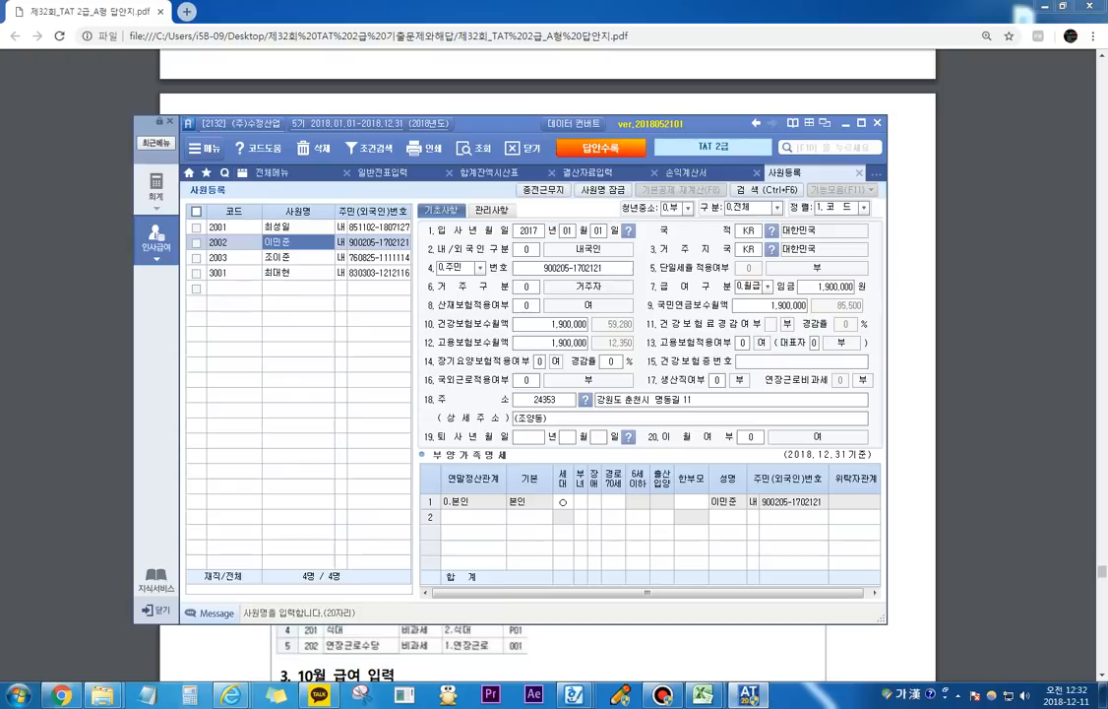
click(717, 380)
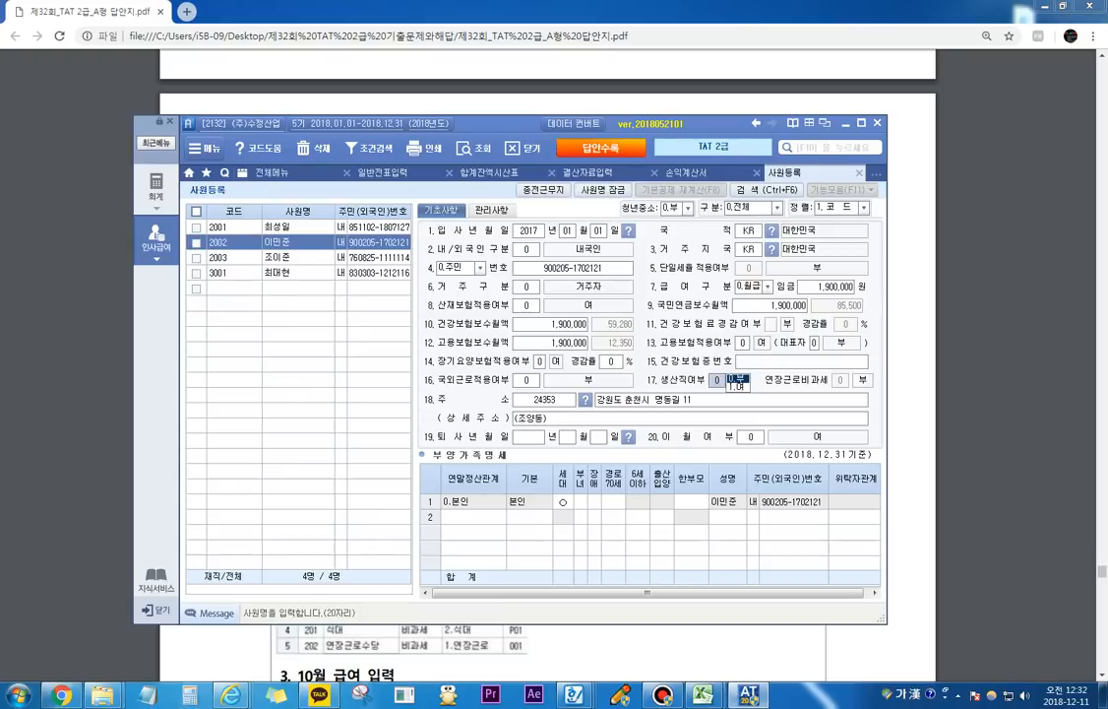
text(1)
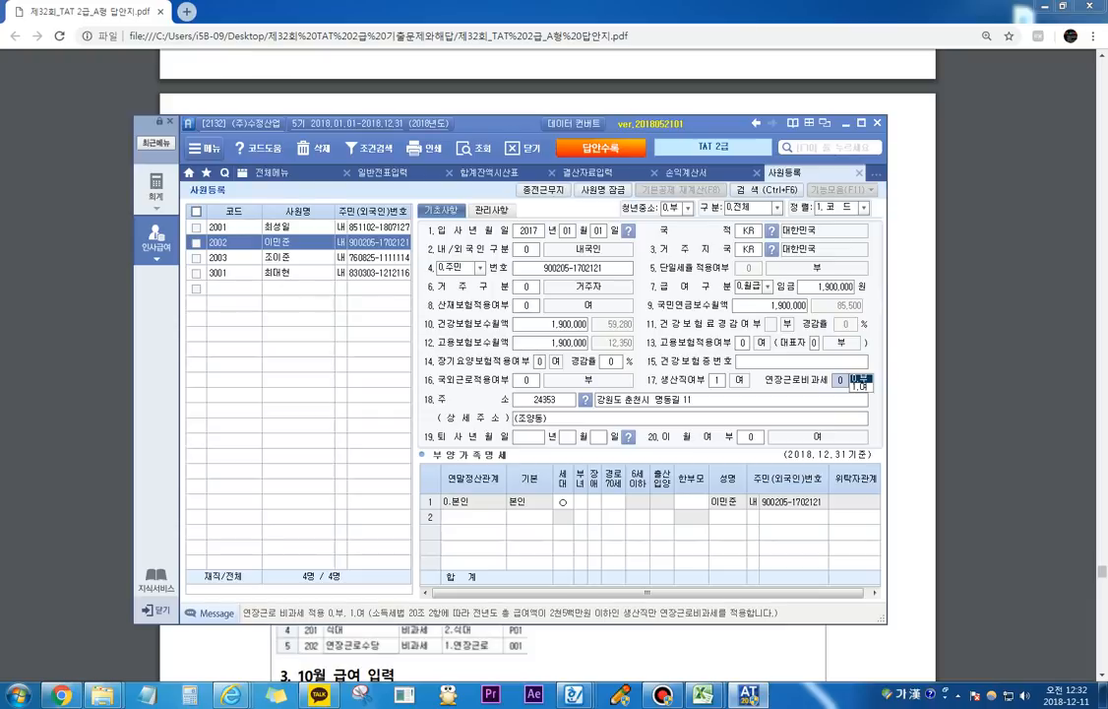
text(1)
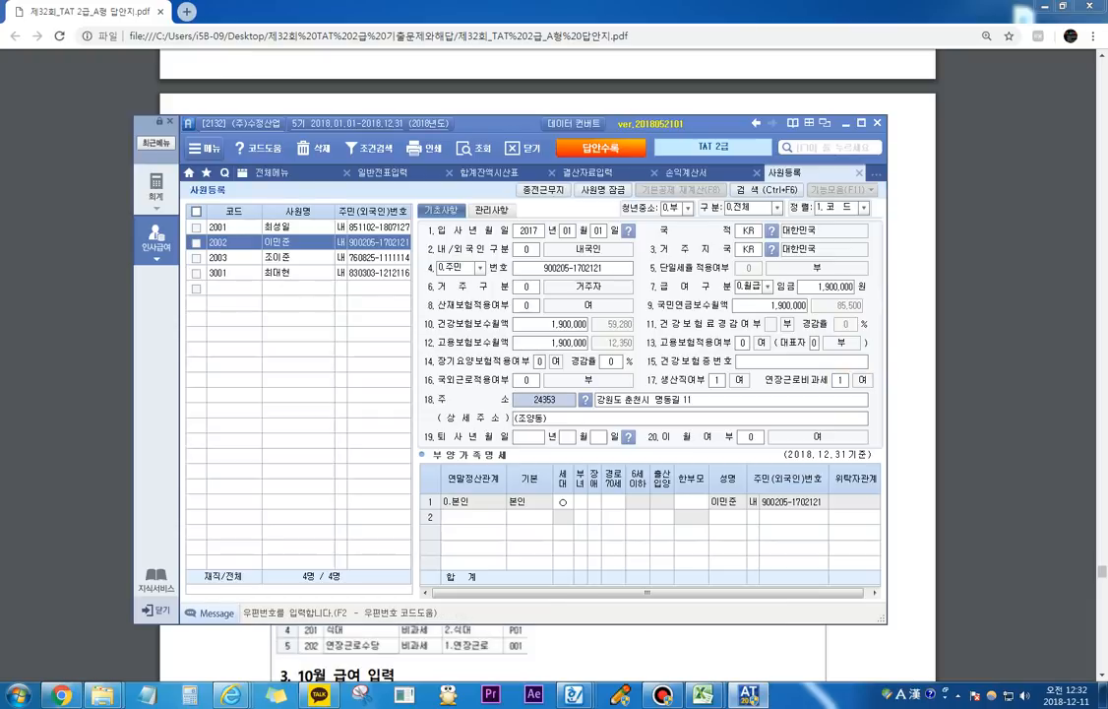
key(Return)
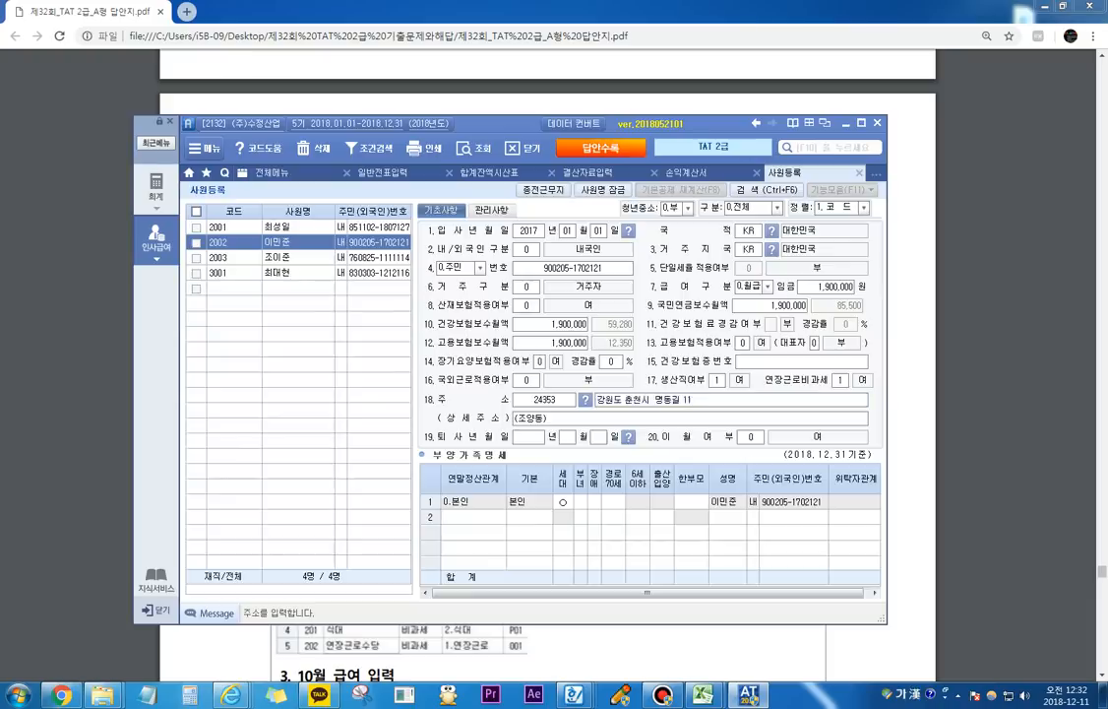
Step: Open 수당등록 in 급여자료입력 and add 자가운전보조금 in row 3 as 과세 with income type 1.급여
click(272, 172)
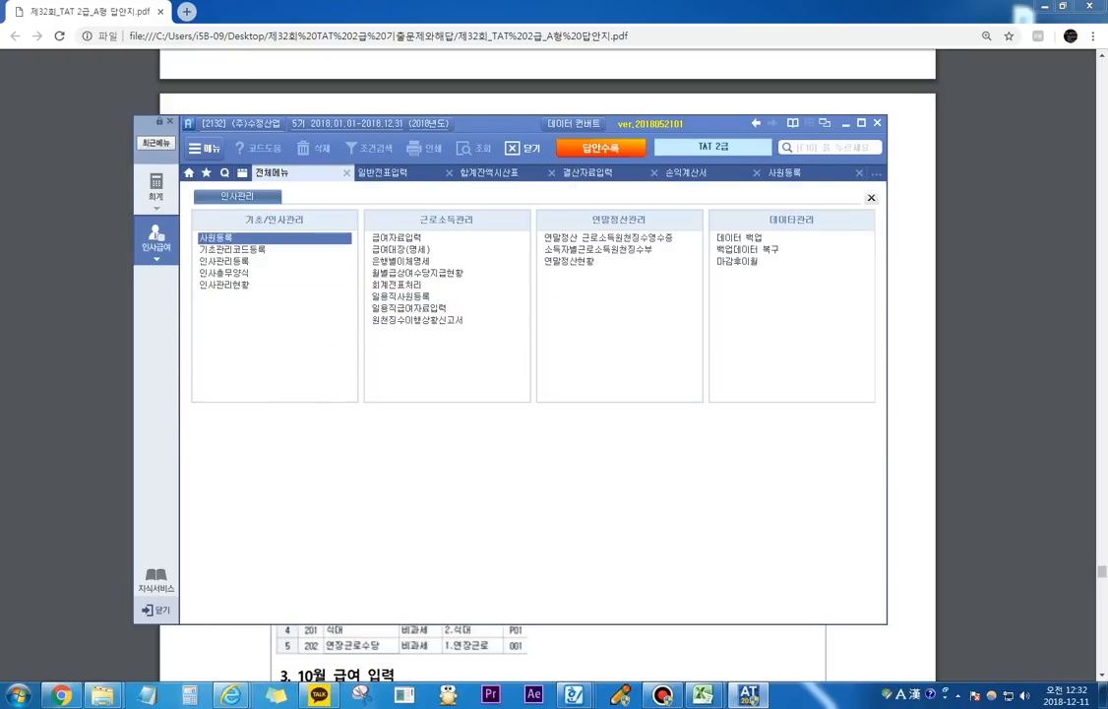
click(396, 237)
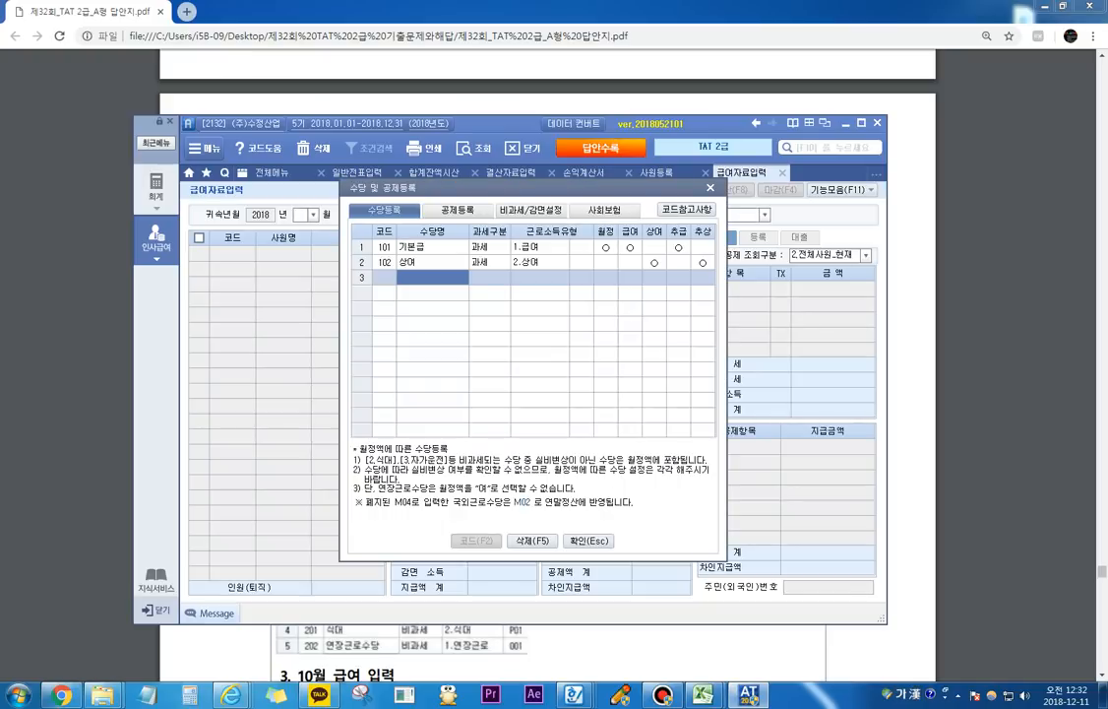
text(자가)
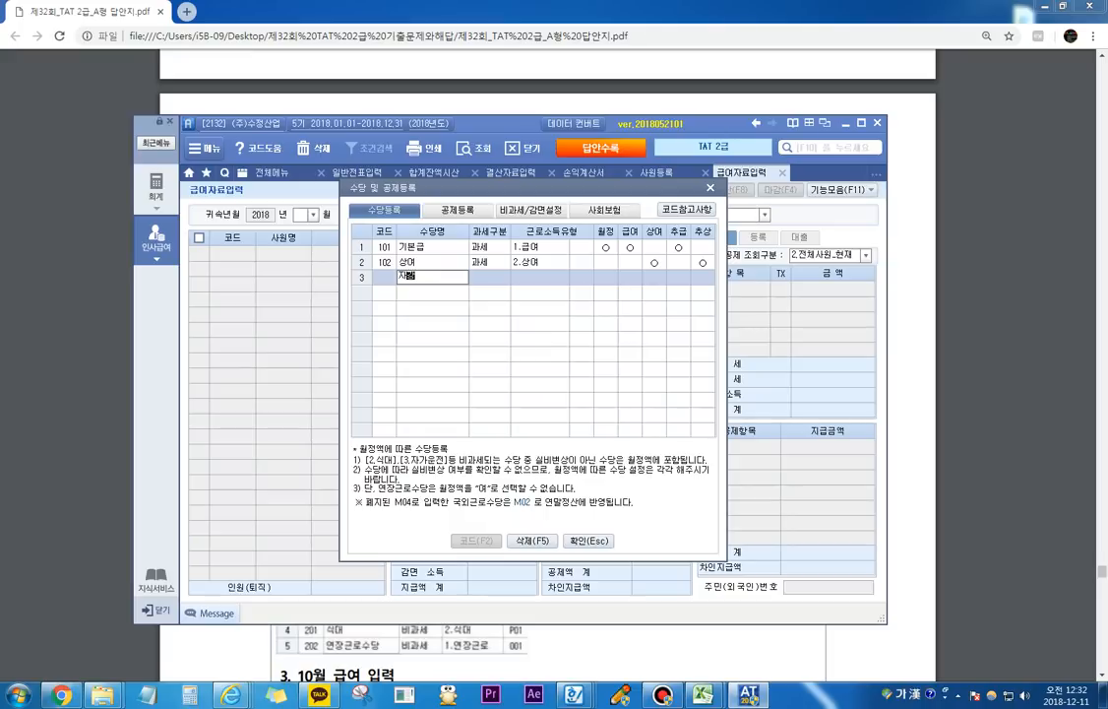
text(운저ㄴ보조금)
key(Return)
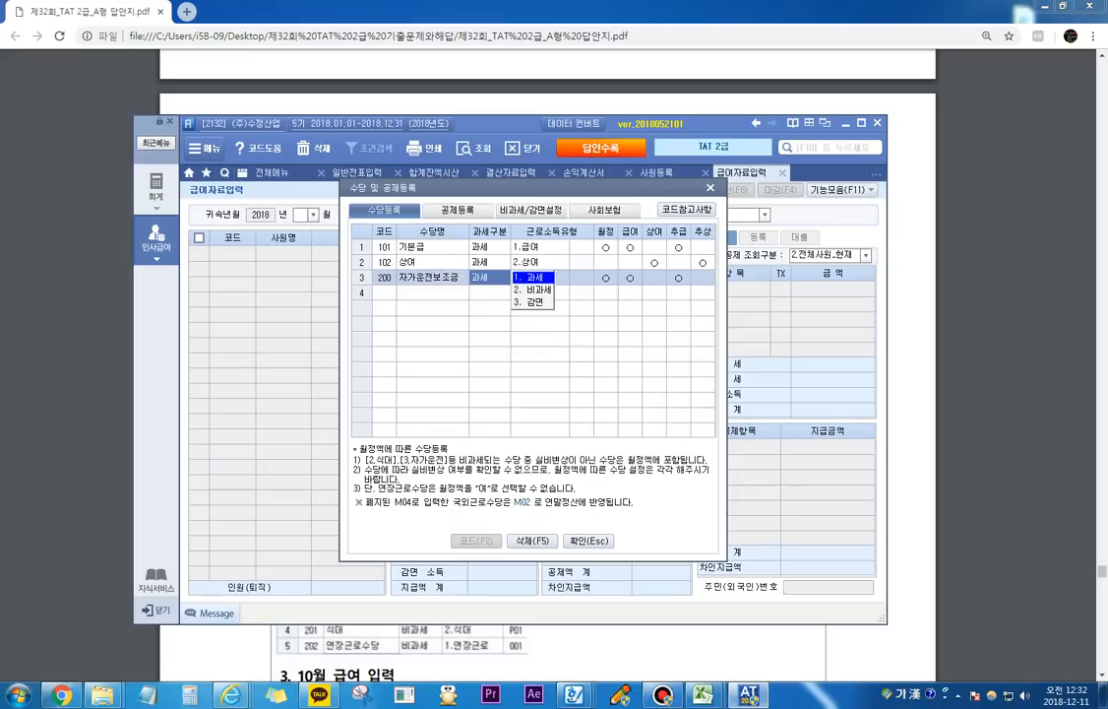
key(Return)
key(Return)
key(Return)
key(Return)
key(Return)
key(Return)
key(Return)
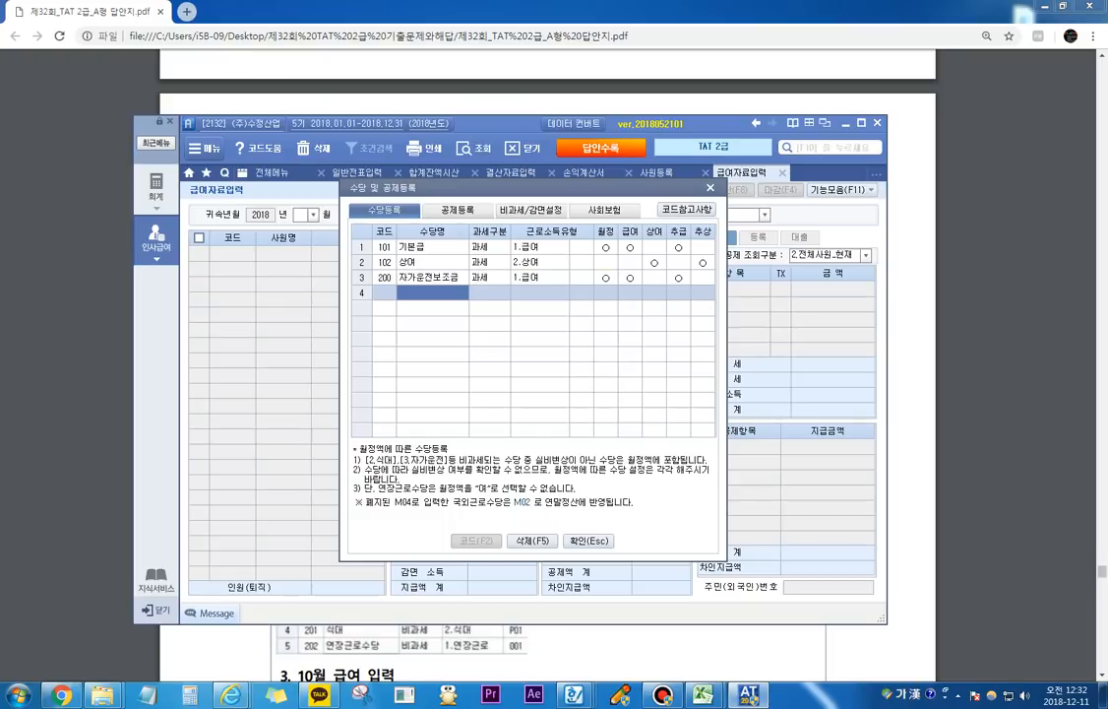
Step: Add 식대 in row 4 of 수당등록 as 비과세 with the tax-free item 2.식대
text(식대)
key(Return)
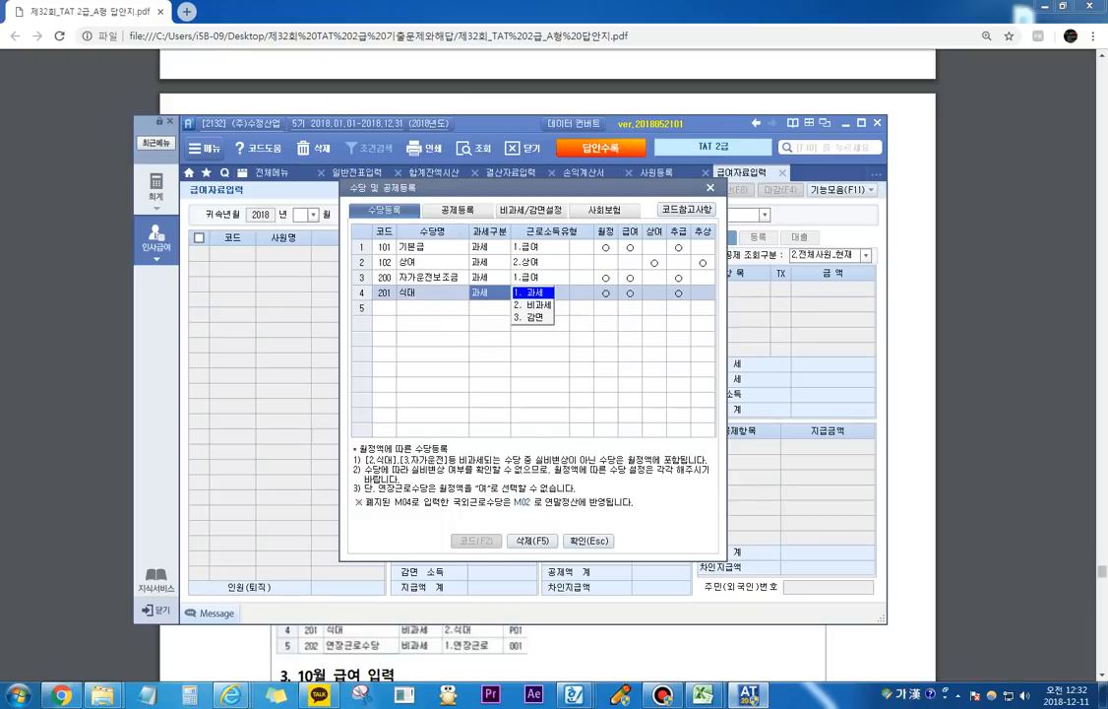
key(2)
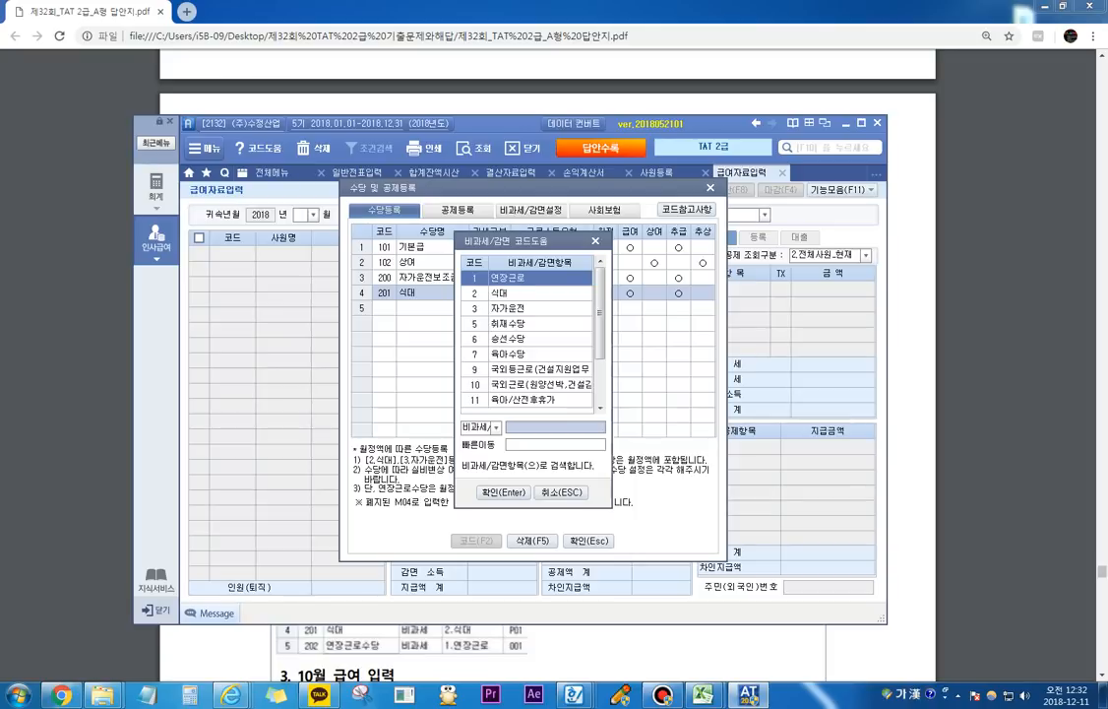
click(540, 293)
key(Return)
key(Return)
key(Return)
key(Return)
key(Return)
key(Return)
key(Return)
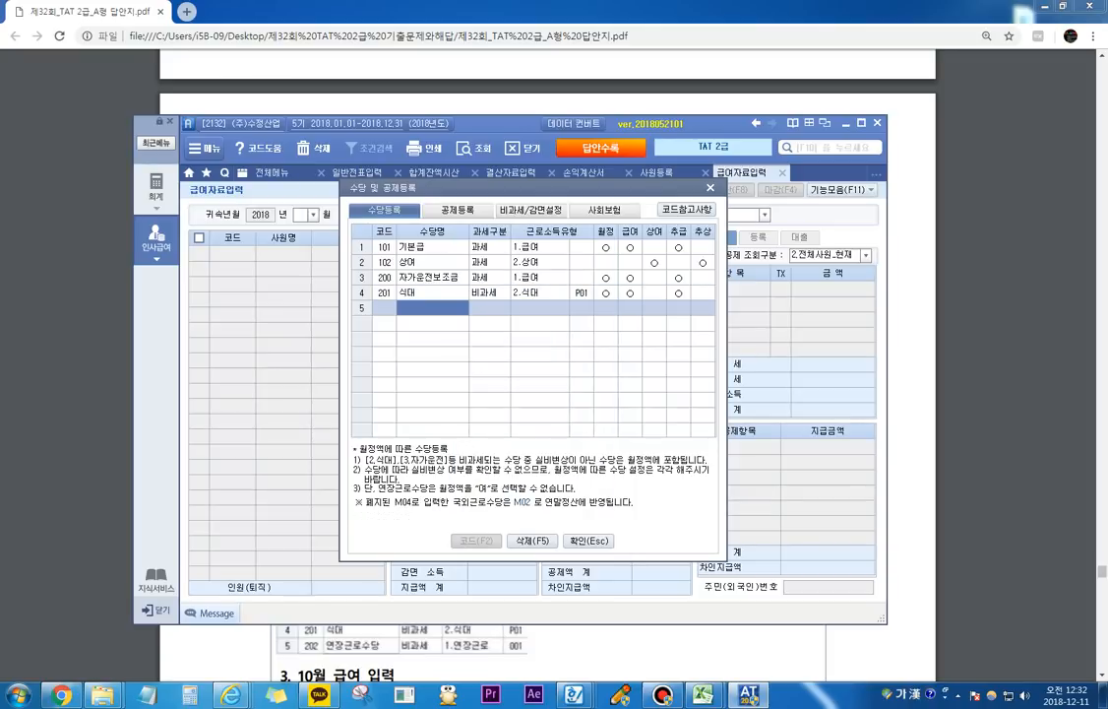
Step: Add 연장근로수당 in row 5 as 비과세 with the tax-free item 1.연장근로, and close the 수당 및 공제등록 dialog
text(연장근로)
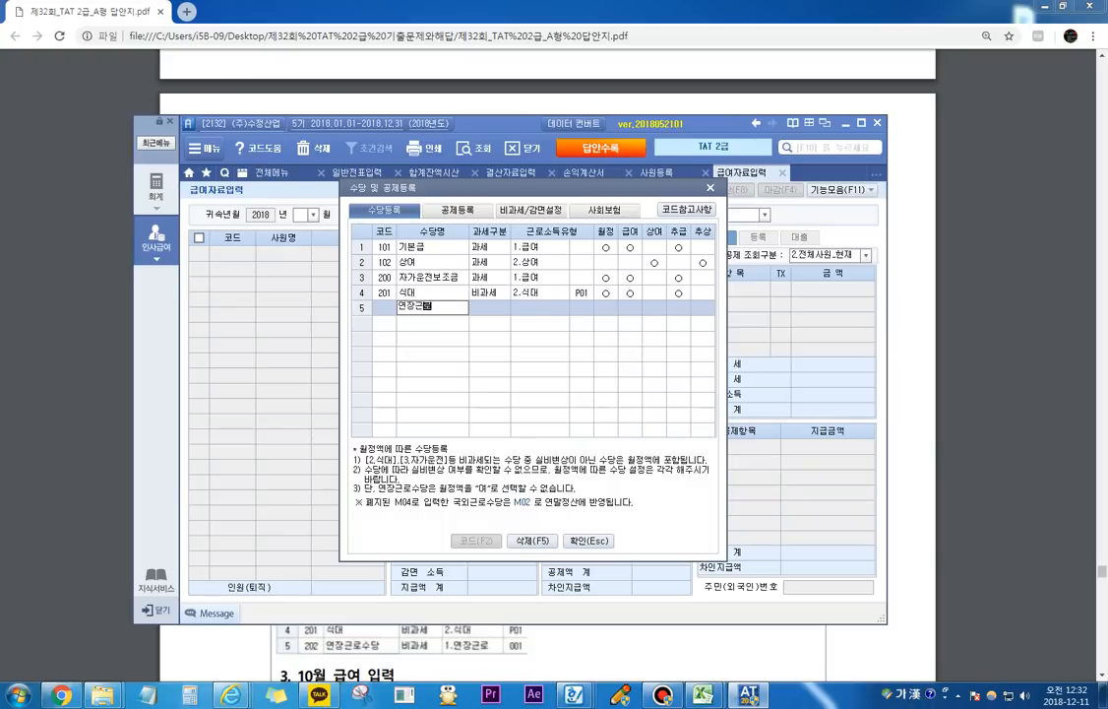
text(수당)
key(Return)
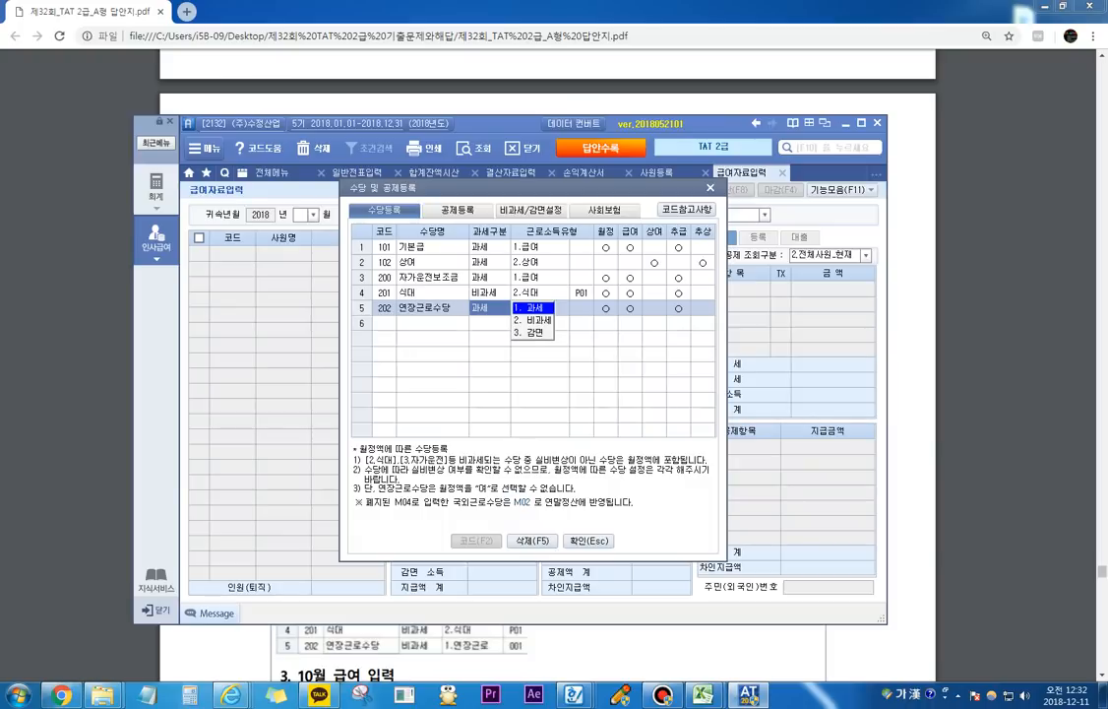
key(2)
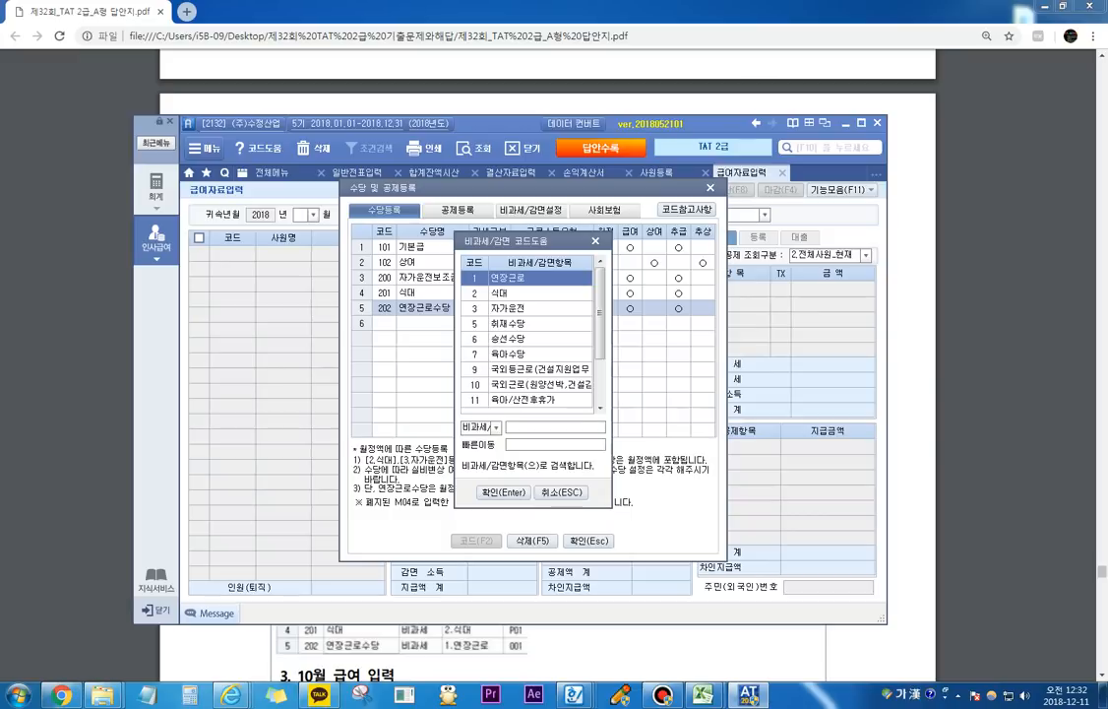
key(Return)
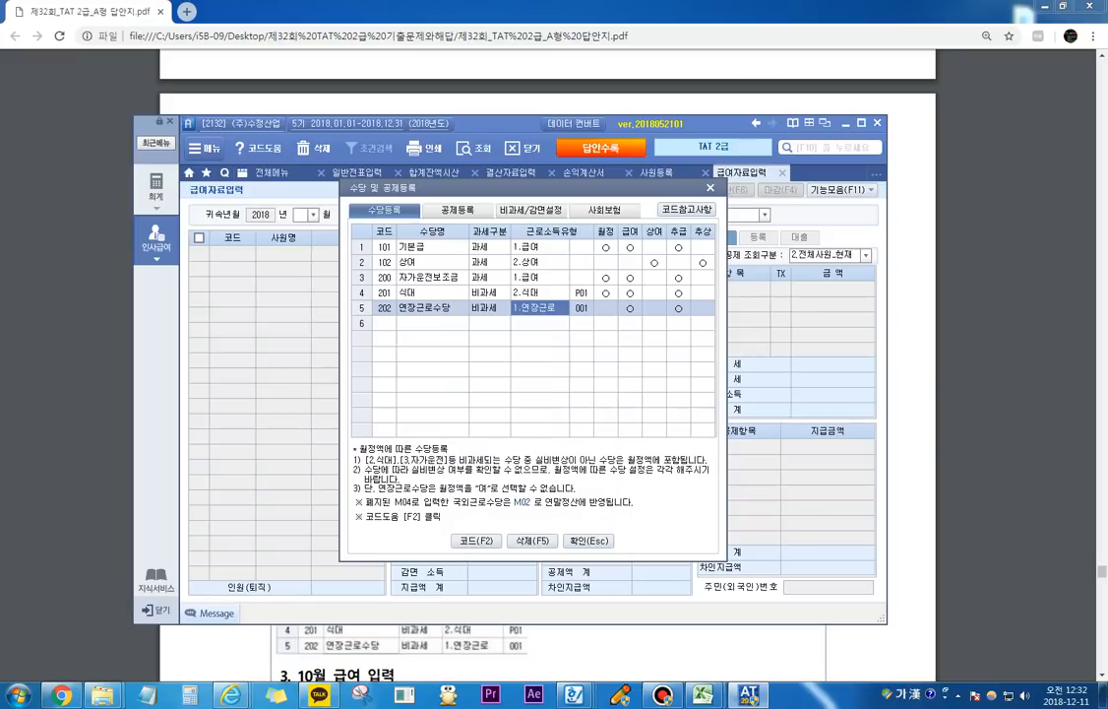
key(Return)
key(Return)
key(Return)
key(Return)
key(Return)
key(Return)
key(Return)
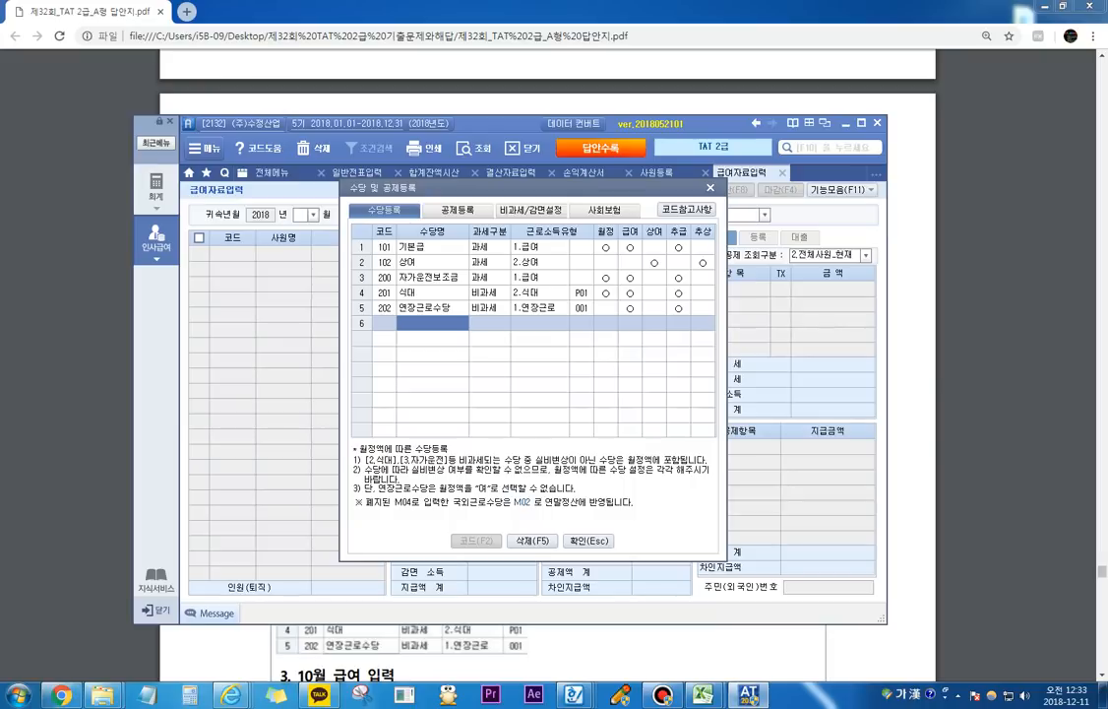
key(Tab)
key(Tab)
key(Return)
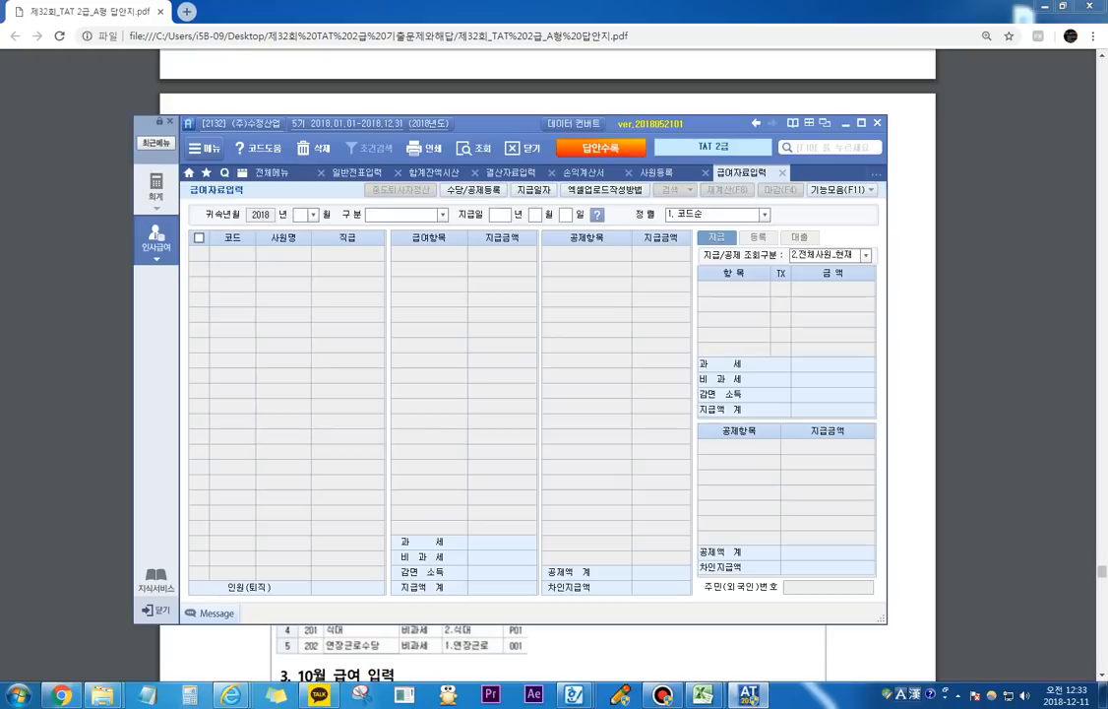
Step: Load the payroll entry for 귀속년월 2018년 10월 with 구분 1.급여 and 지급일 2018년 10월 25일
text(10)
key(Return)
text(1)
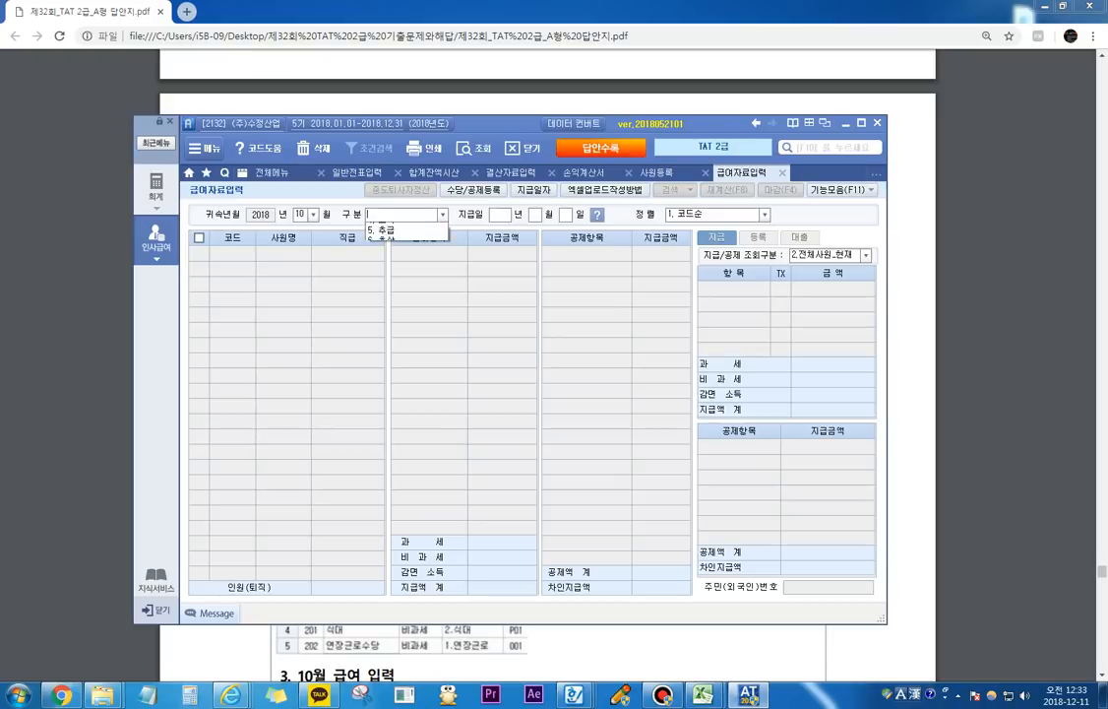
key(Return)
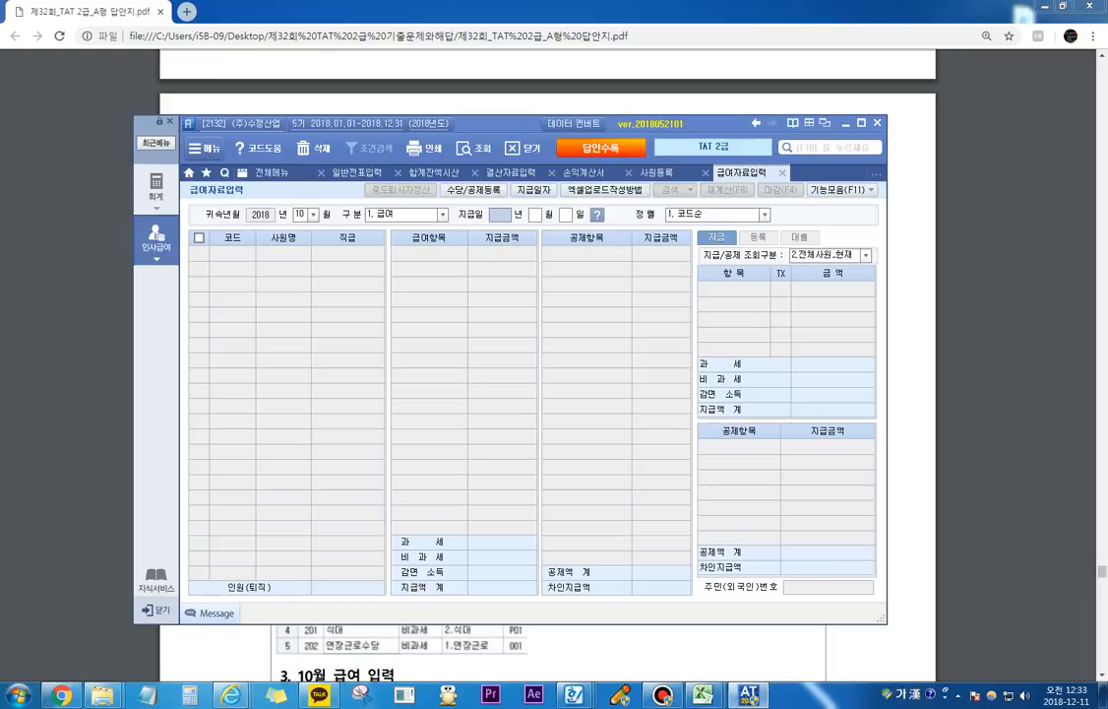
text(201801)
click(535, 215)
text(10 월 25)
key(Return)
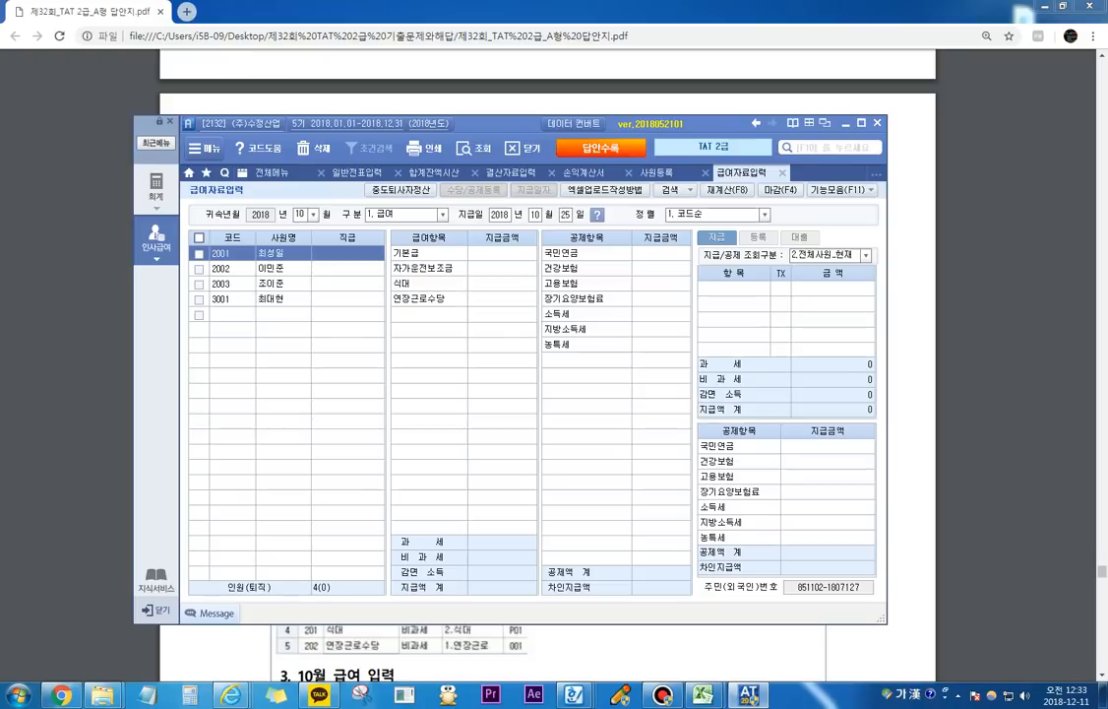
Step: Enter employee 2002's October pay: 기본급 3,500,000, 자가운전보조금 150,000, 식대 100,000 and 연장근로수당 300,000
click(282, 269)
click(502, 253)
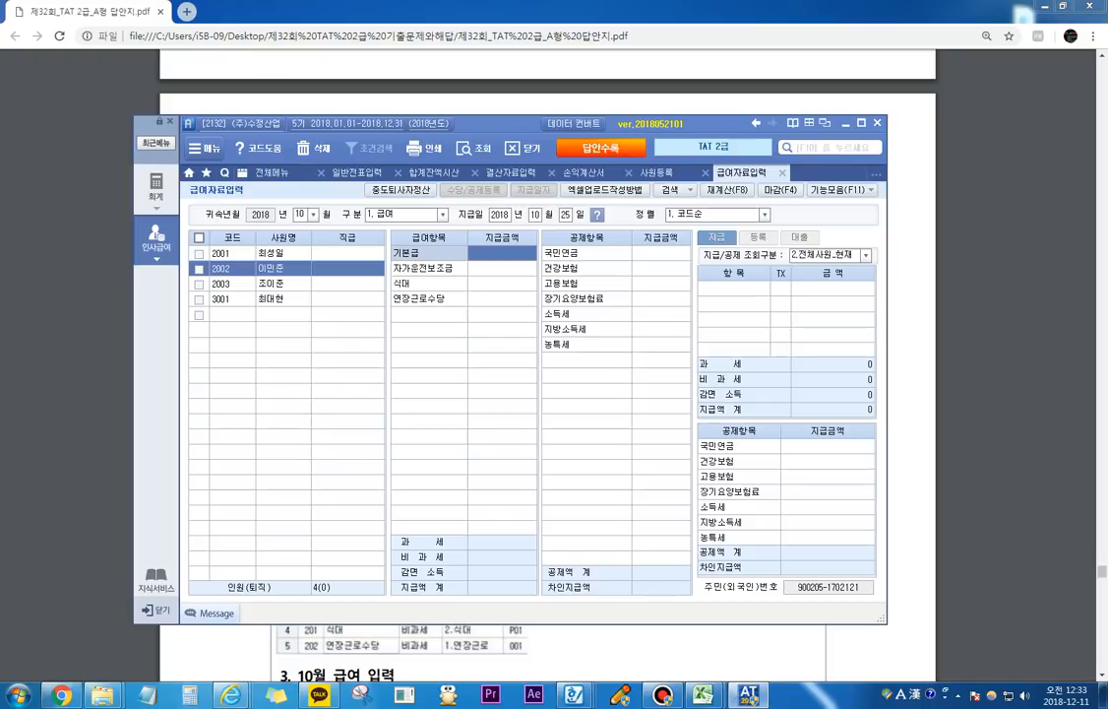
text(3500000)
key(Return)
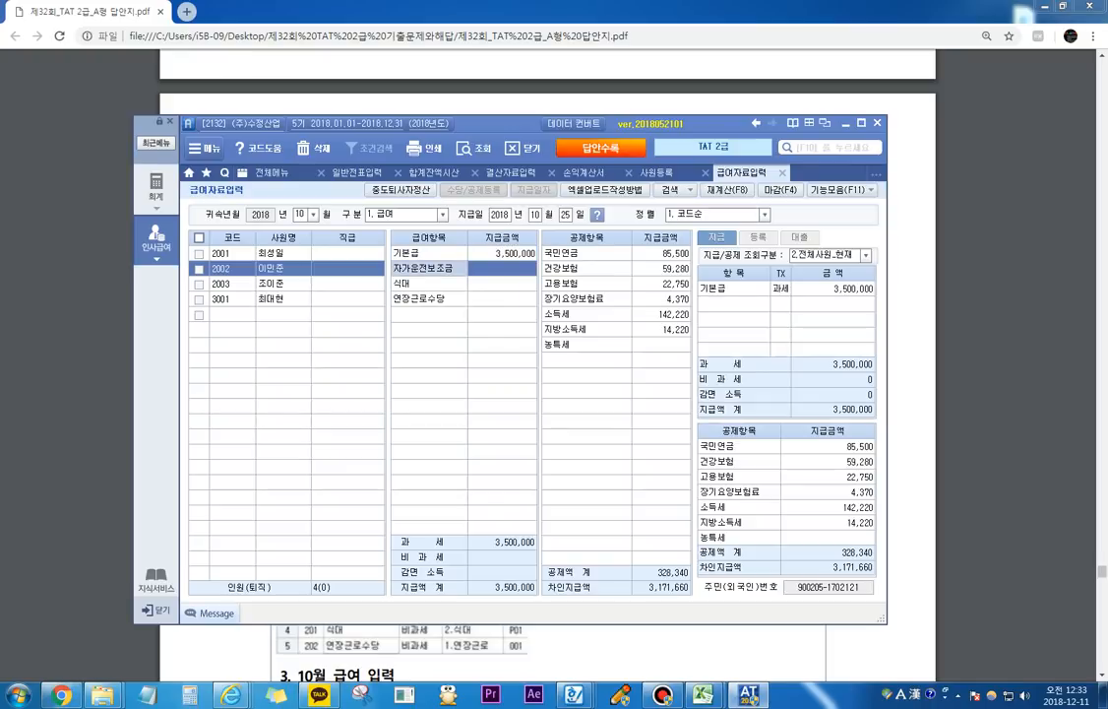
text(1500000)
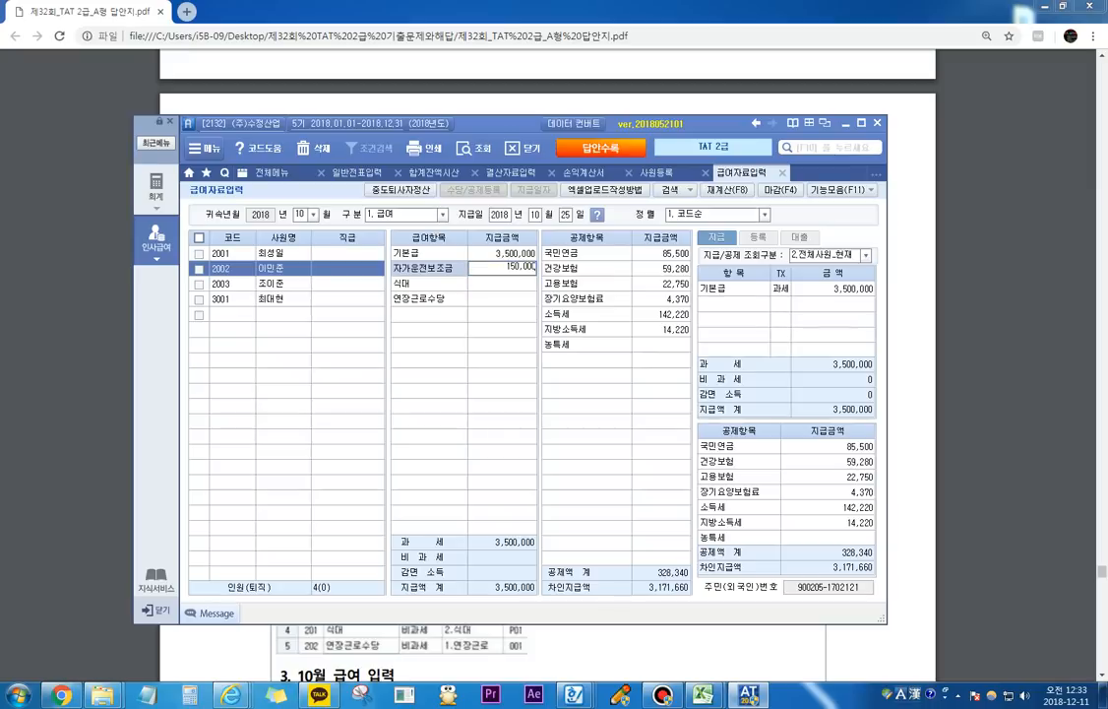
key(Return)
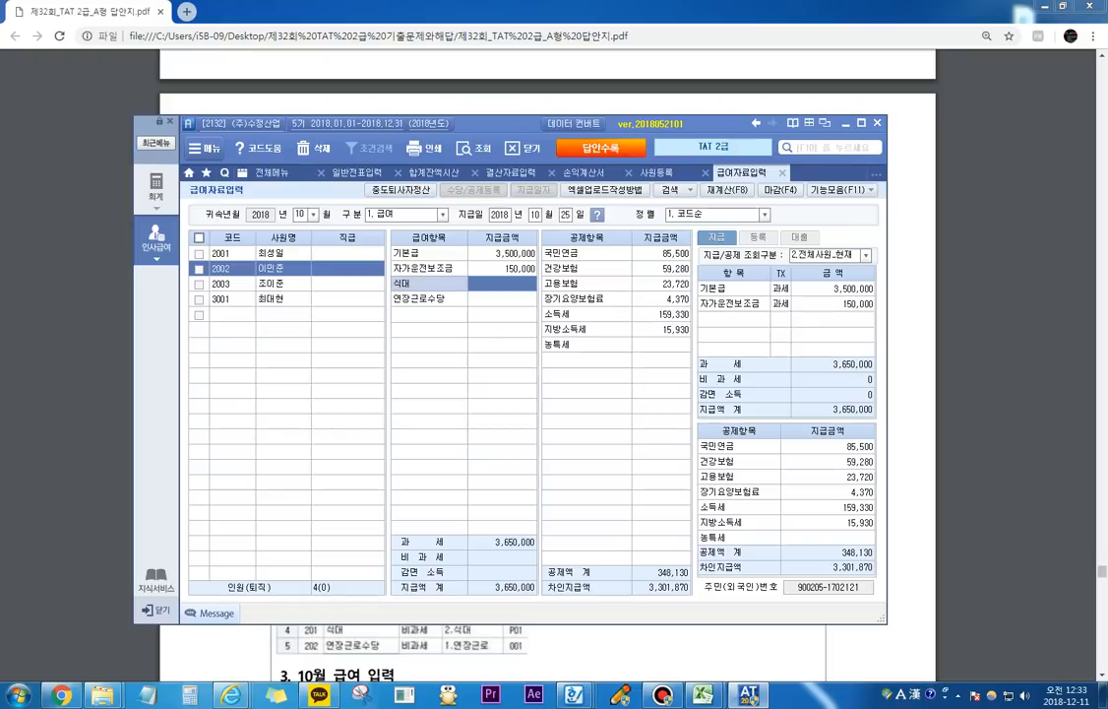
text(1000000)
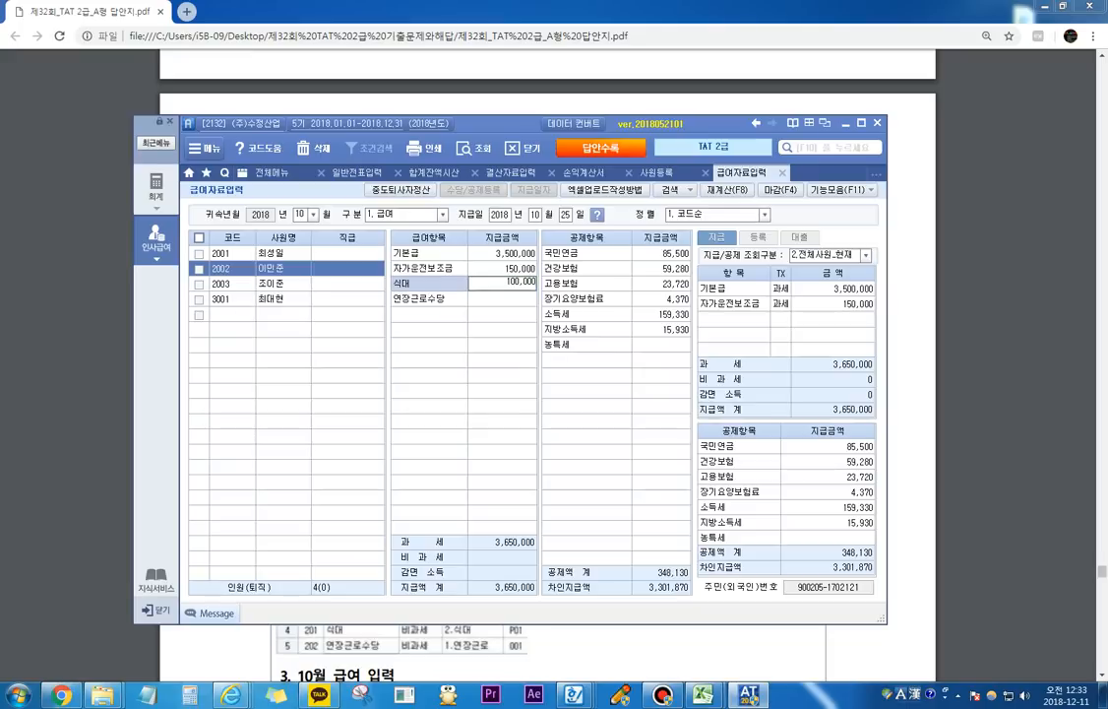
key(Return)
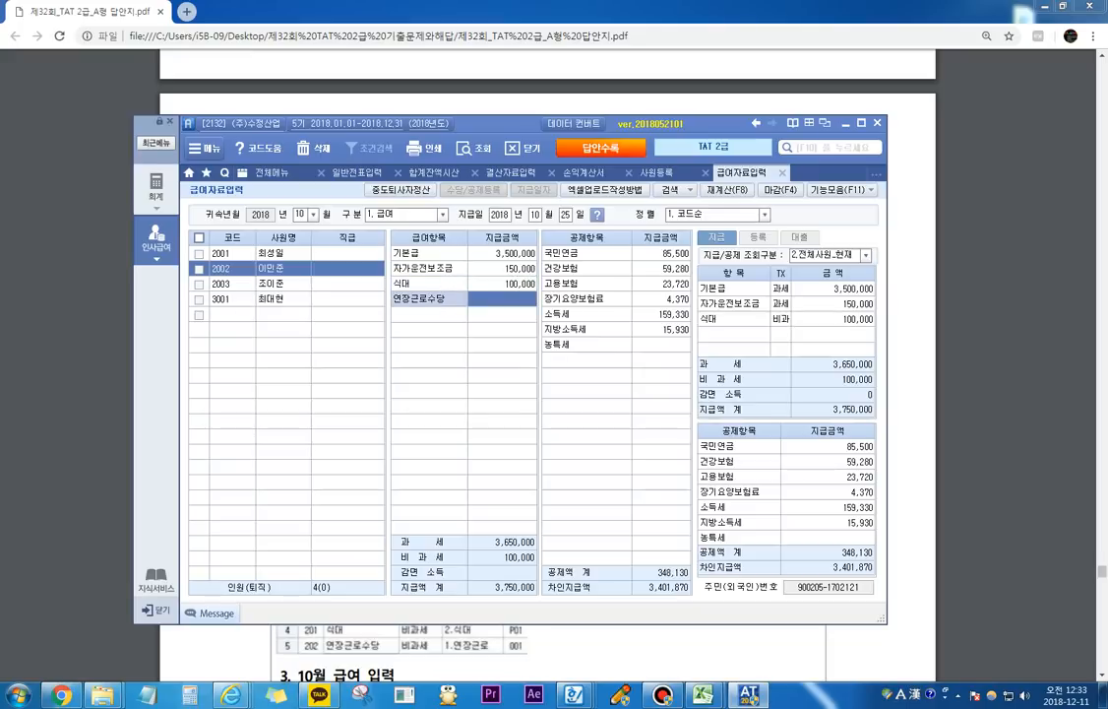
text(3000000)
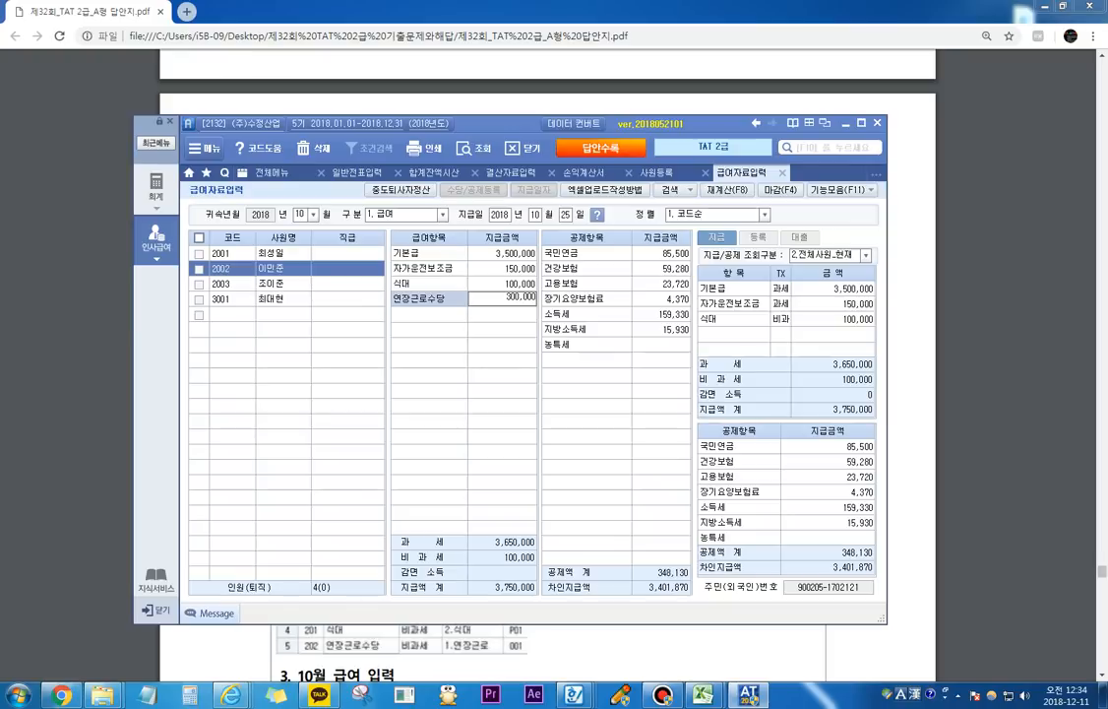
key(Return)
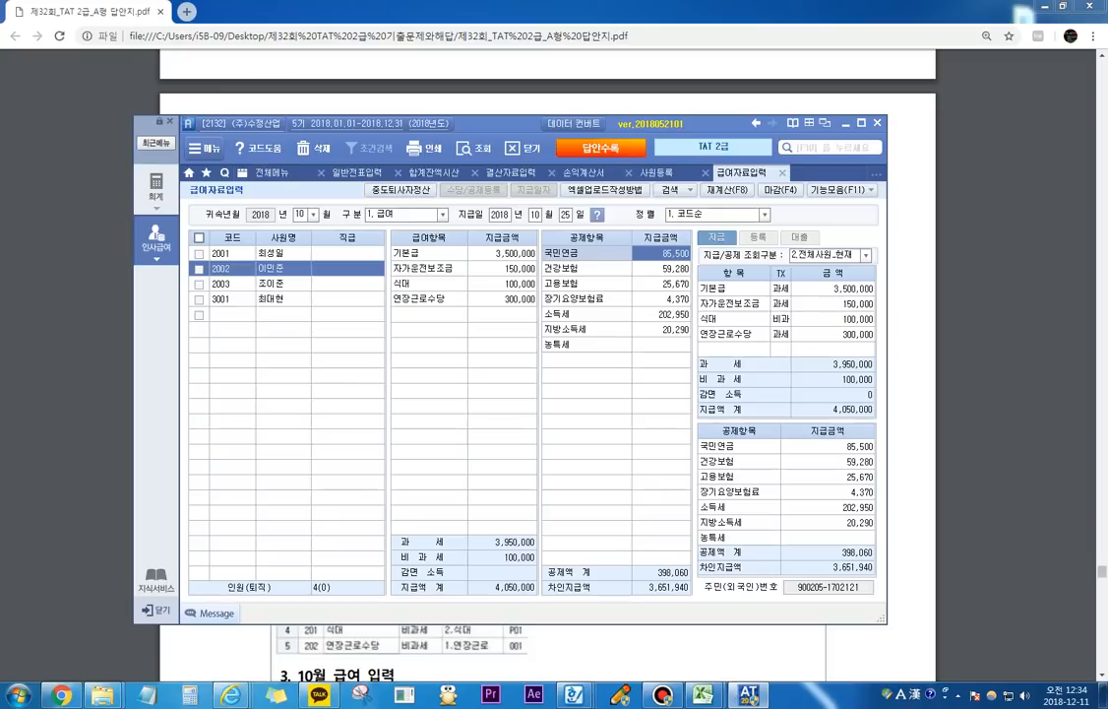
click(502, 254)
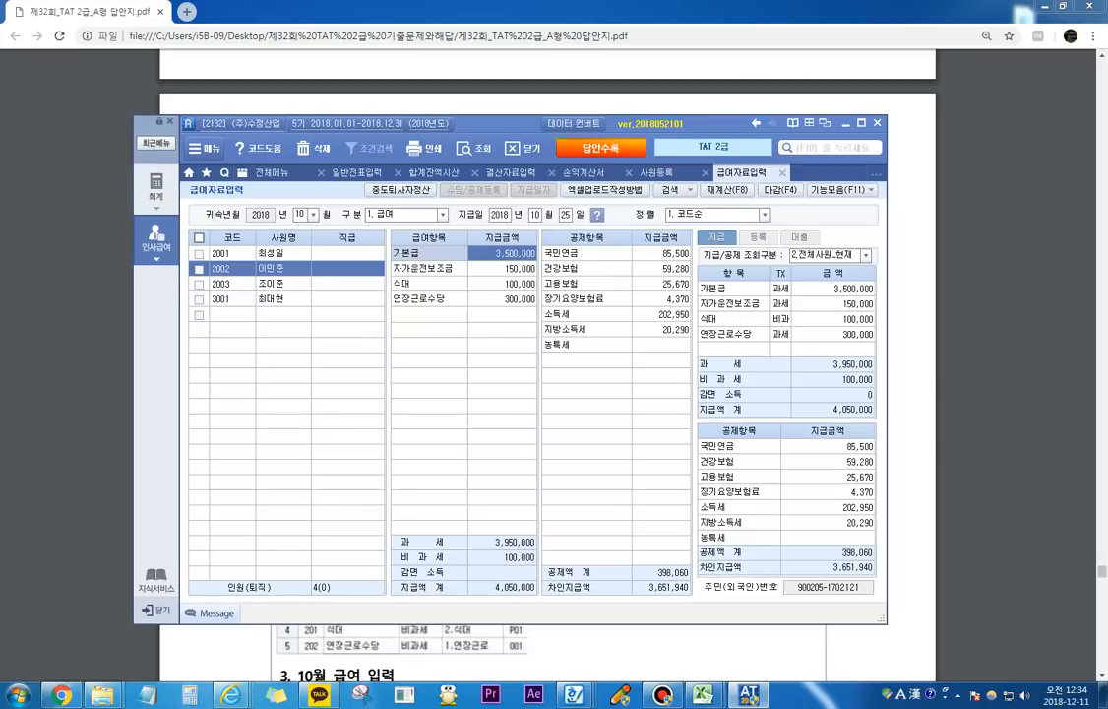
Step: Enter employee 2001's October pay as 기본급 3,500,000, 자가운전보조금 150,000, 식대 100,000 and 연장근로수당 100,000, and leave 급여자료입력
click(272, 253)
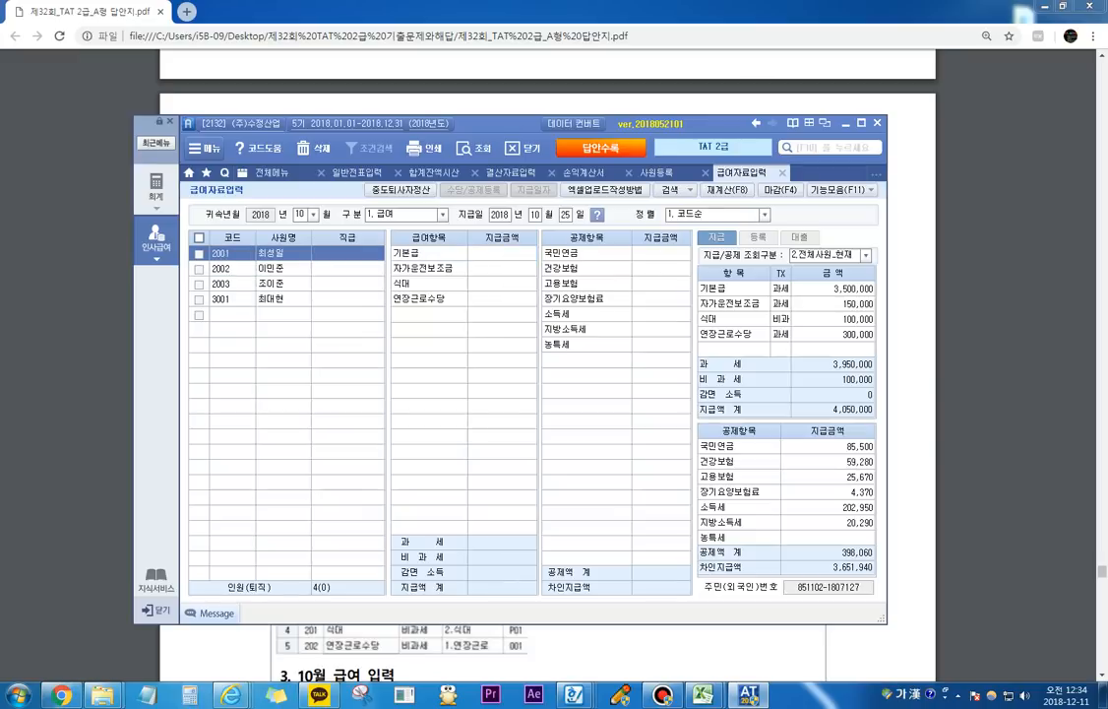
click(502, 253)
text(3500000)
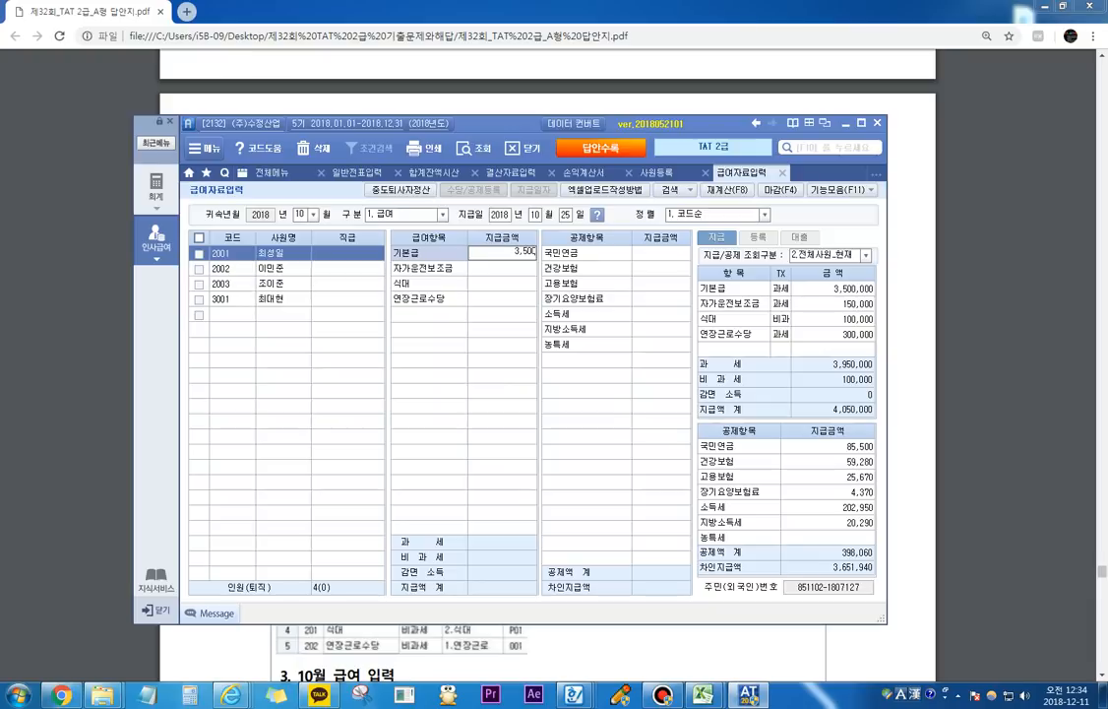
key(Return)
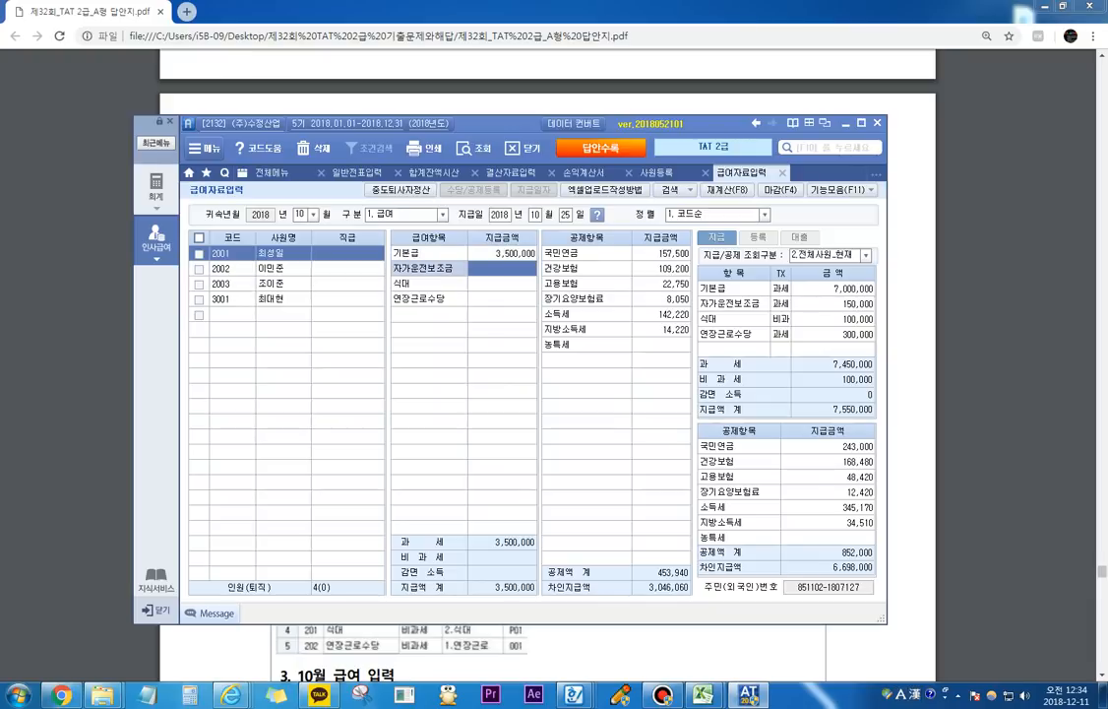
text(150000)
key(Return)
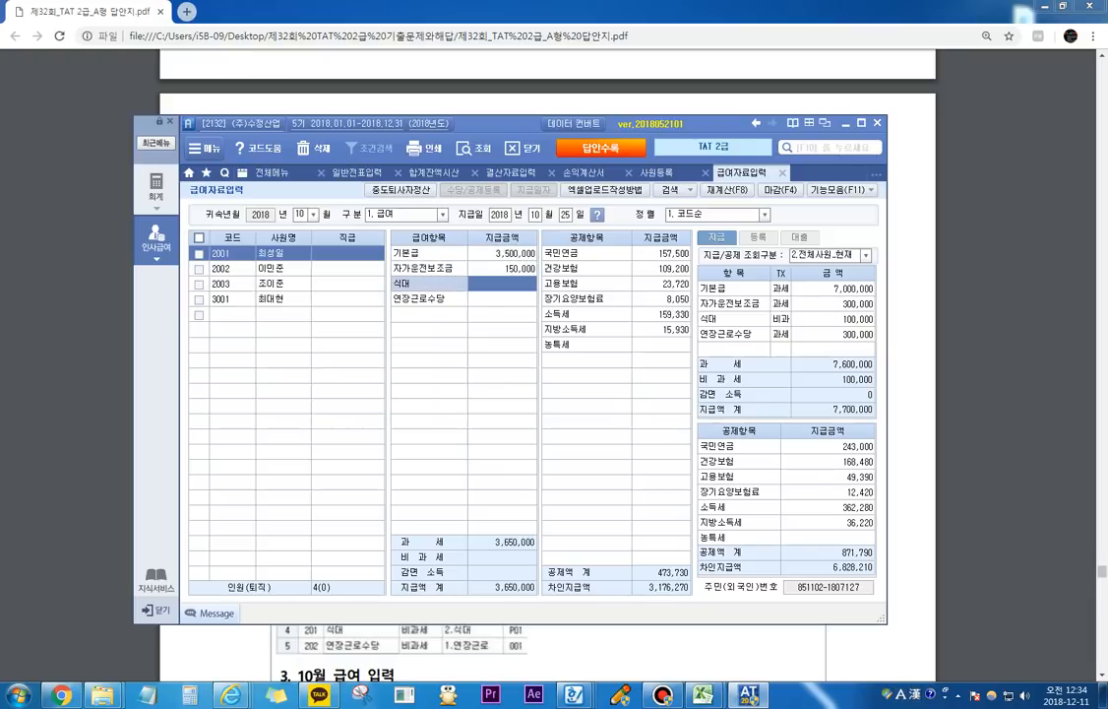
text(1000000)
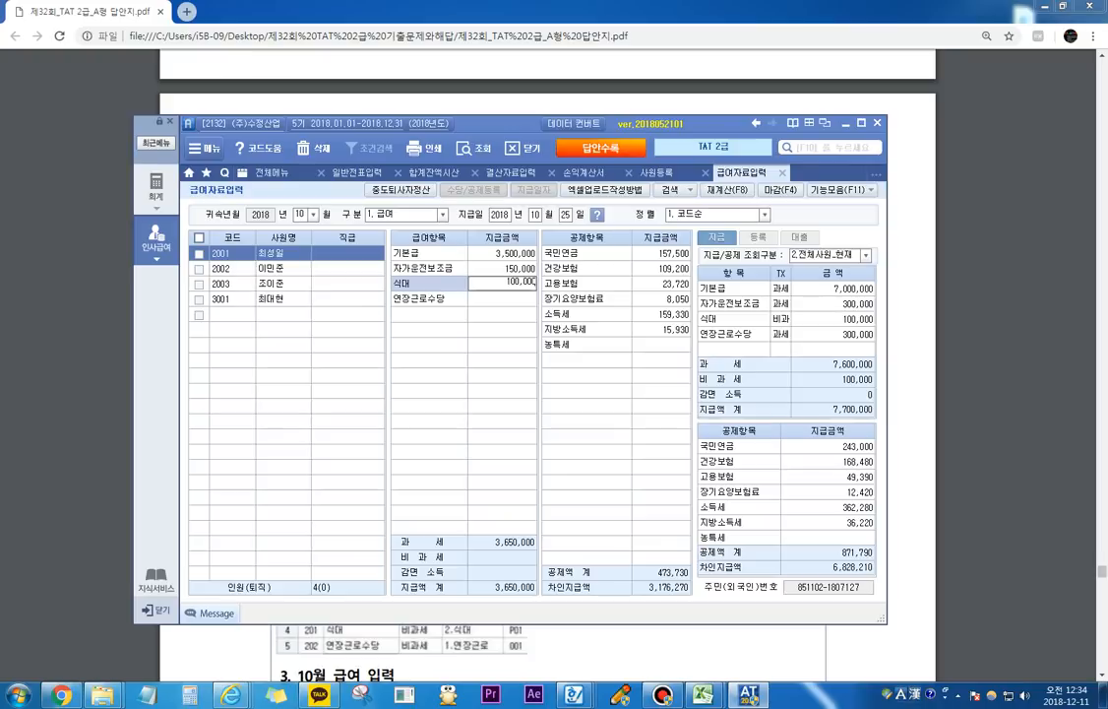
key(Return)
text(100,000)
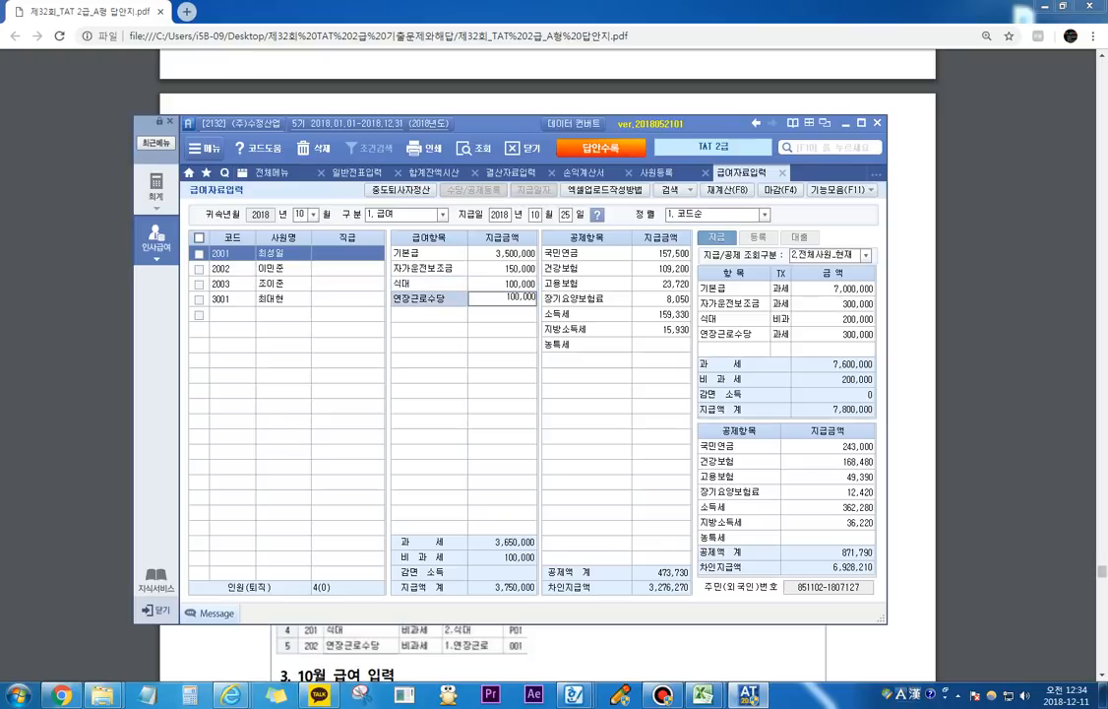
key(Return)
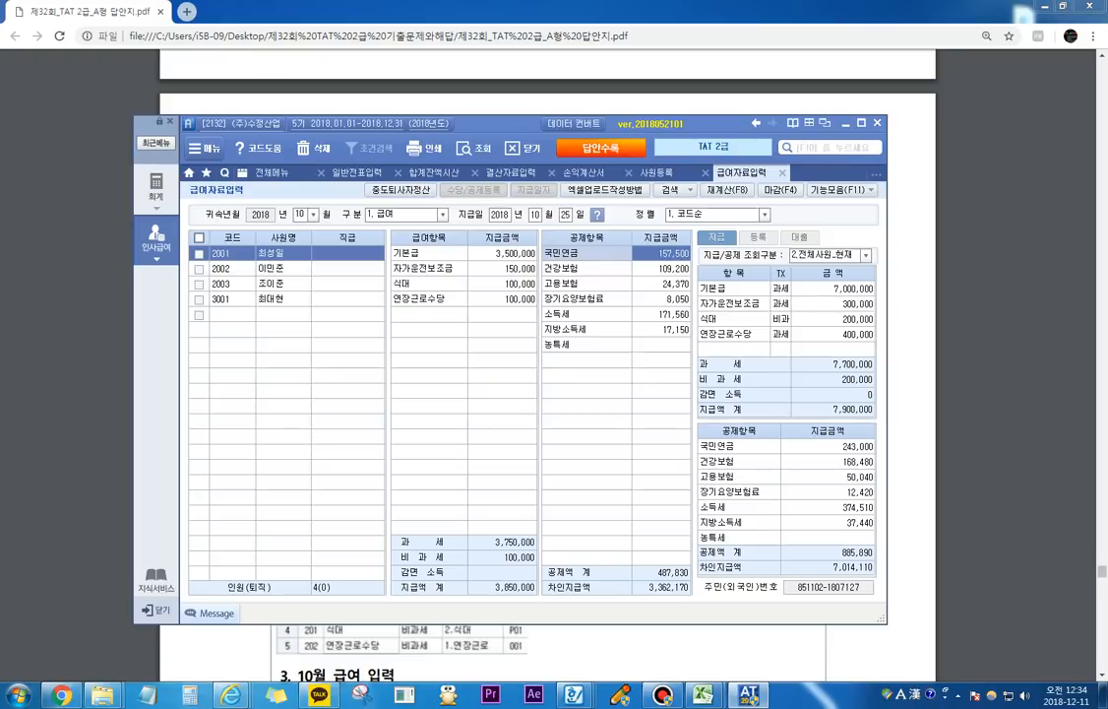
key(Return)
key(Return)
key(Return)
key(Return)
key(Return)
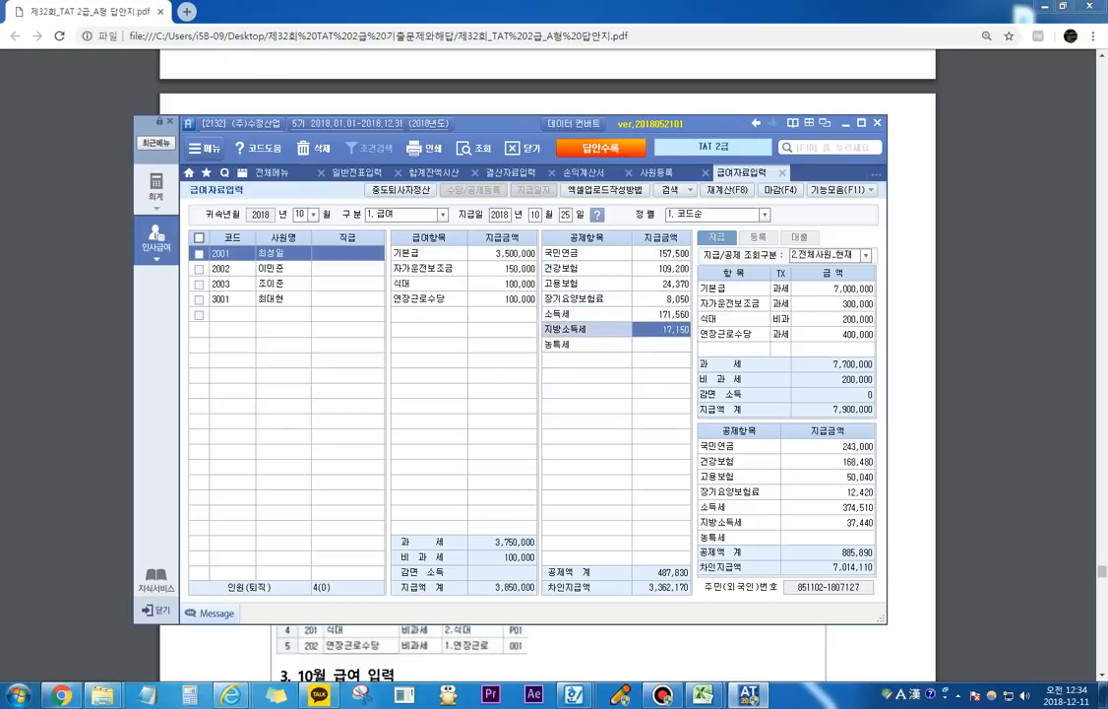
key(Return)
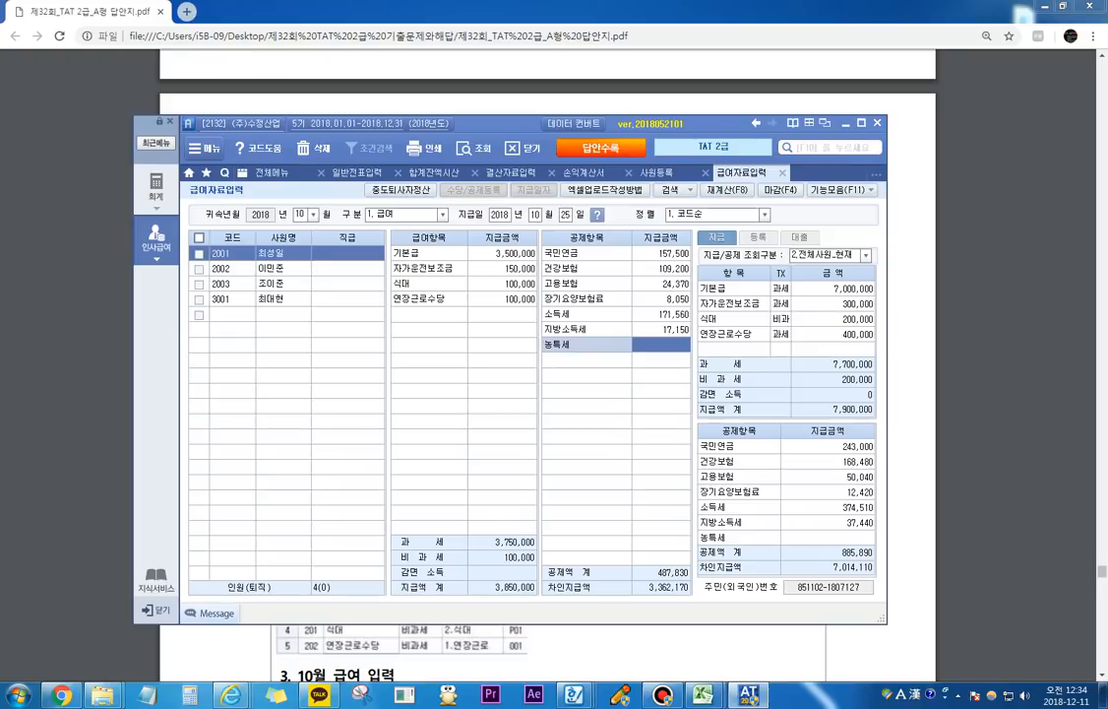
key(Escape)
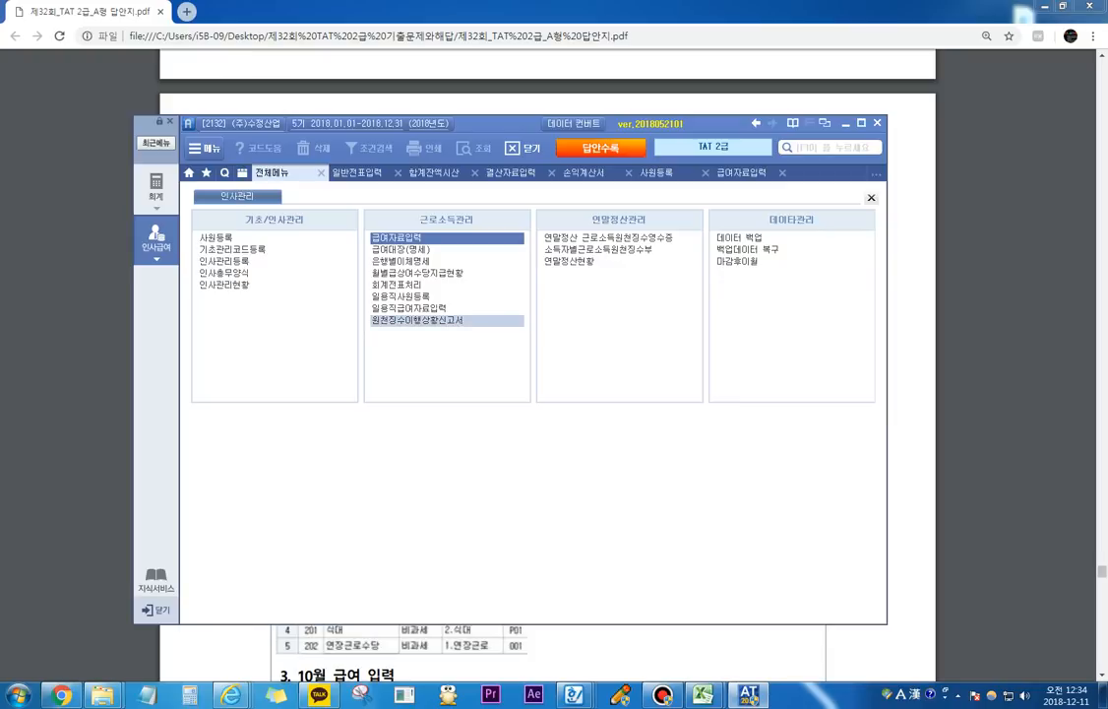
Step: Open 원천징수이행상황신고서 and set 귀속기간 from 2018년 10월 to 2018년 10월
click(418, 320)
text(10)
key(Return)
key(Return)
text(10)
key(Return)
key(Return)
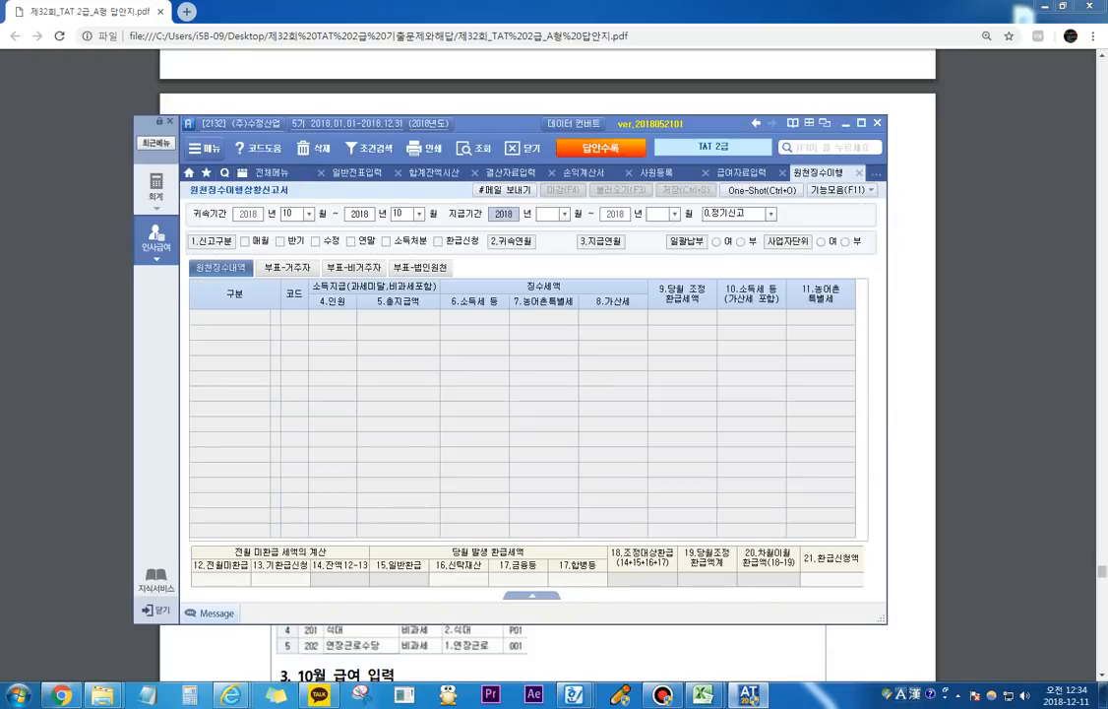
Step: Load the 정기신고 return for 지급기간 2018년 10월 to 2018년 10월, and leave the form
text(10)
key(Return)
key(Return)
text(10)
key(Return)
key(Return)
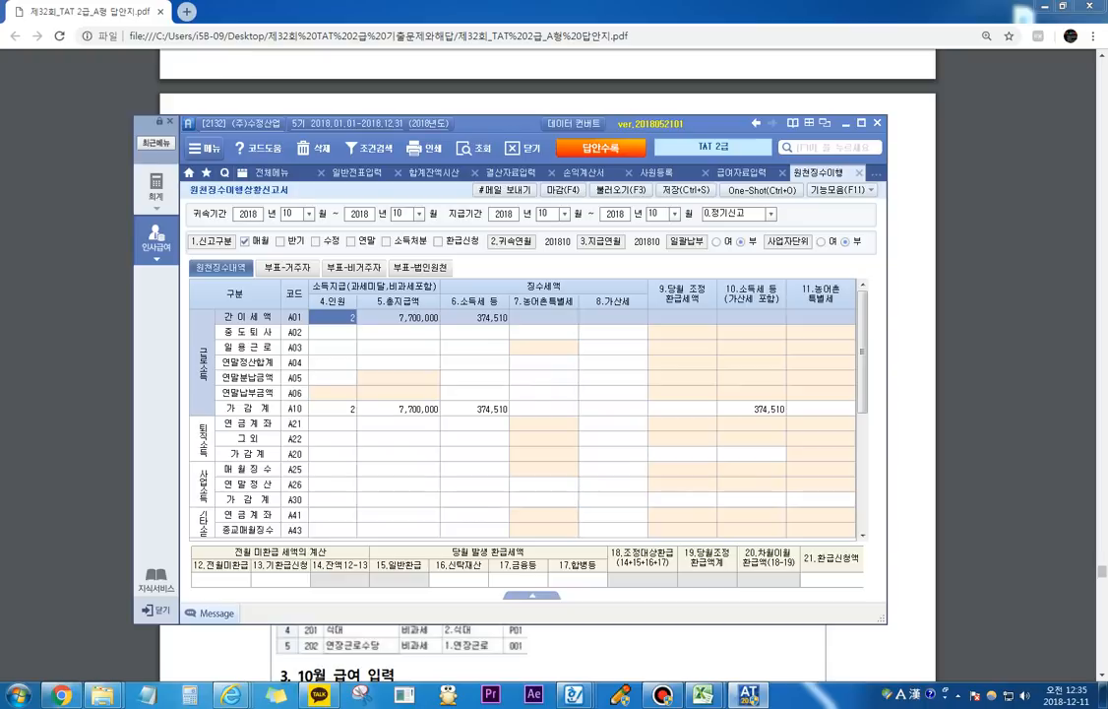
key(Escape)
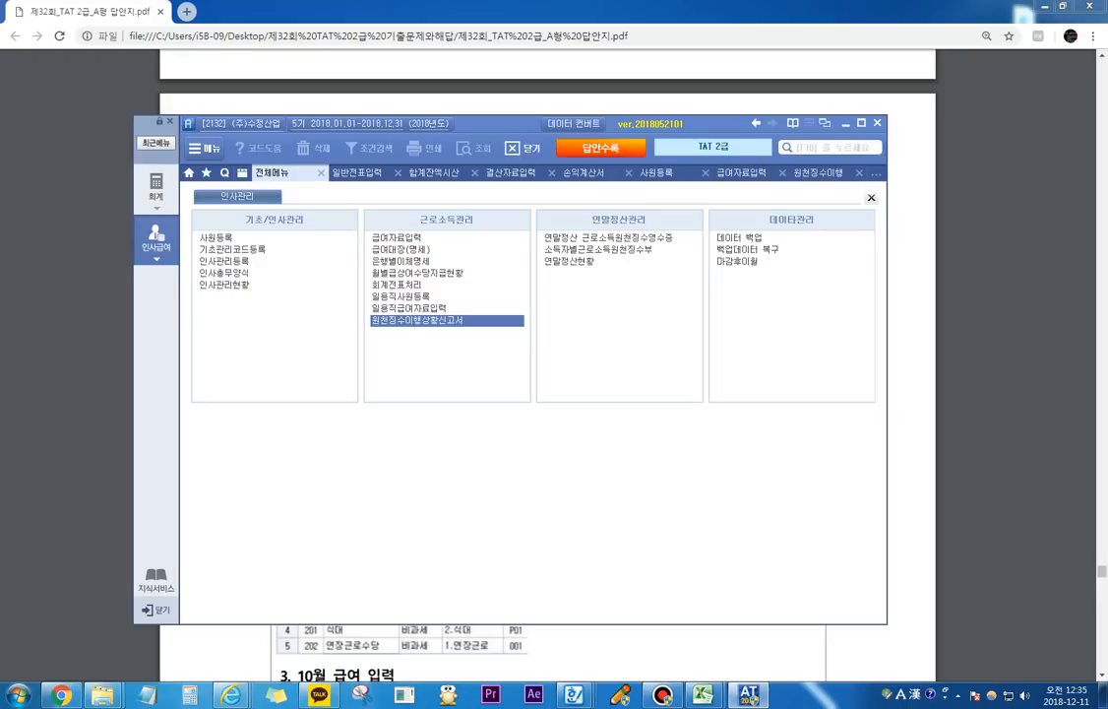
Step: Switch to the answer PDF in Chrome and read problem 3's year-end settlement notes, required input tabs and the birth report in 자료 1
click(984, 393)
scroll(985, 393, down, 13)
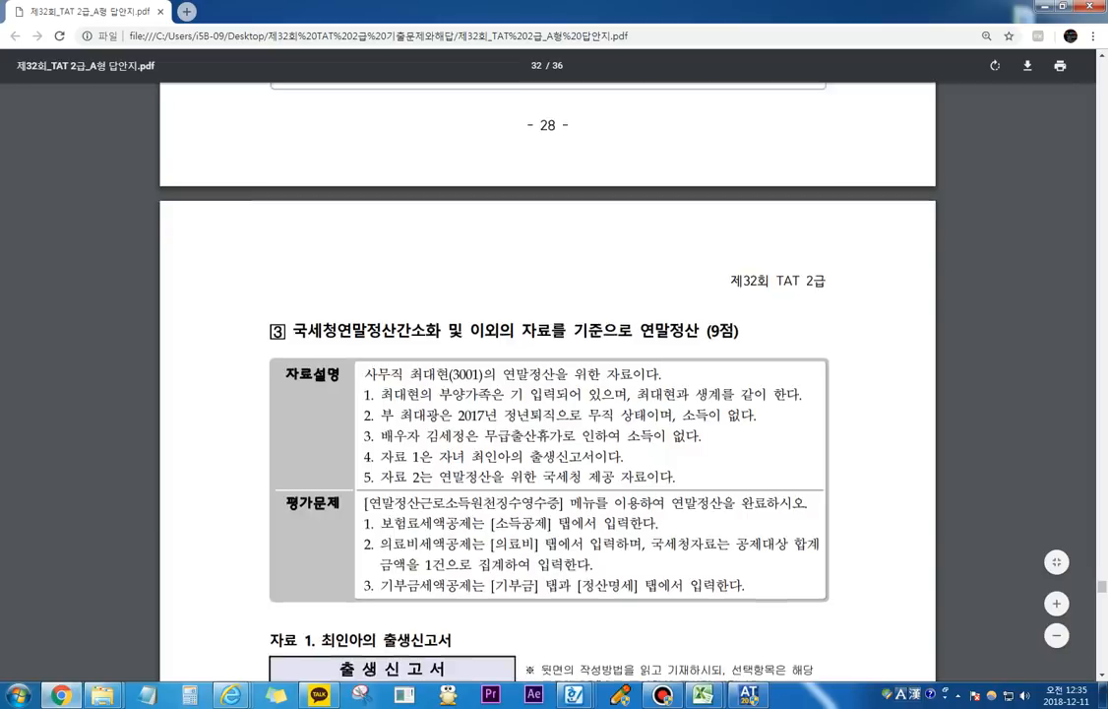
scroll(668, 448, down, 5)
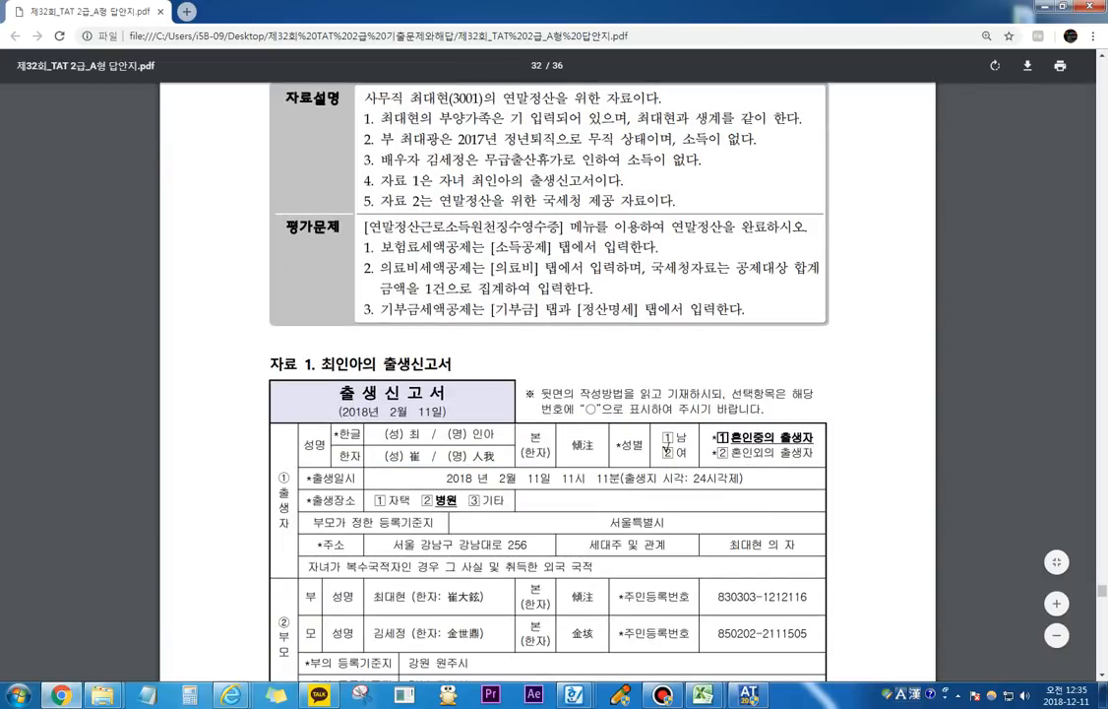
scroll(551, 394, up, 2)
scroll(552, 394, down, 5)
mouse_move(462, 425)
mouse_down()
mouse_move(630, 340)
mouse_move(433, 429)
mouse_up()
key(Escape)
scroll(551, 393, up, 3)
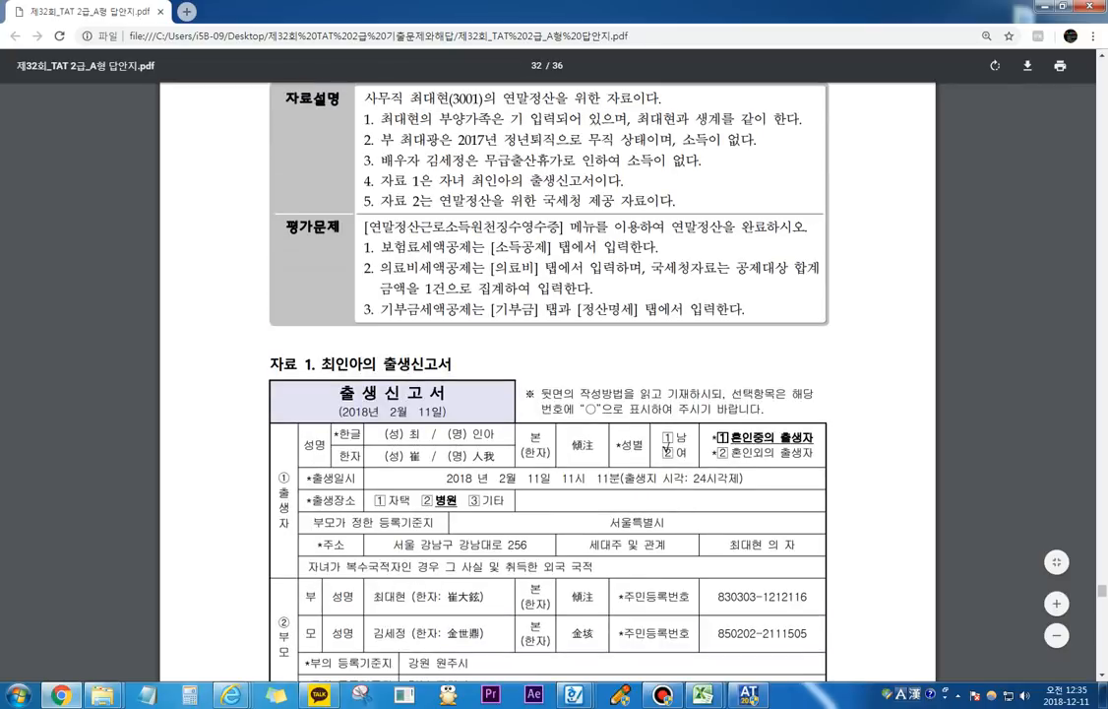
drag(506, 201, 533, 180)
click(533, 180)
drag(433, 226, 560, 227)
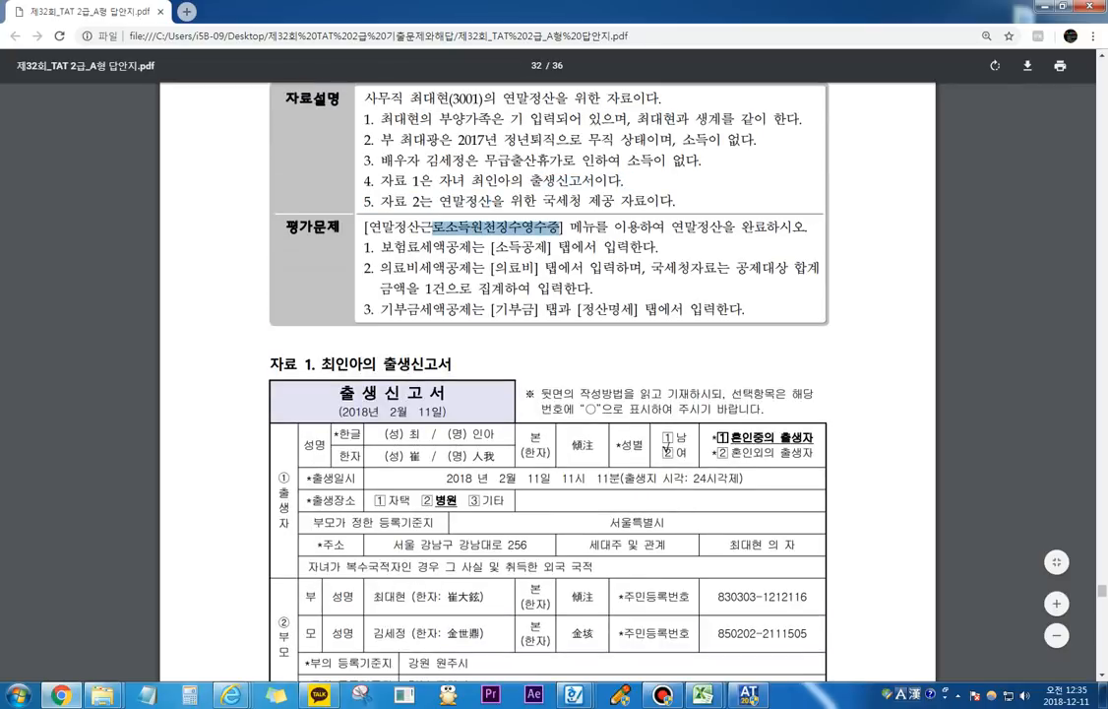
drag(433, 246, 532, 267)
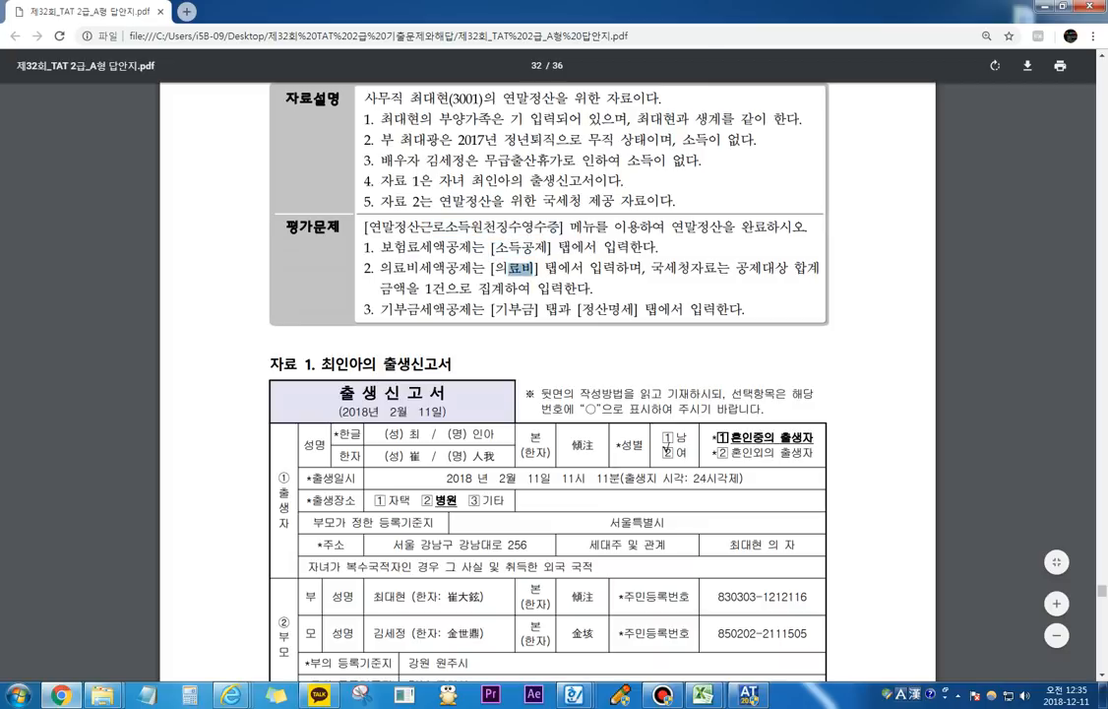
drag(490, 309, 635, 309)
Step: Examine the 보장성보험 payment table in 자료 2, circling the insured person of each policy with the screen pen
scroll(561, 394, down, 8)
scroll(548, 394, down, 2)
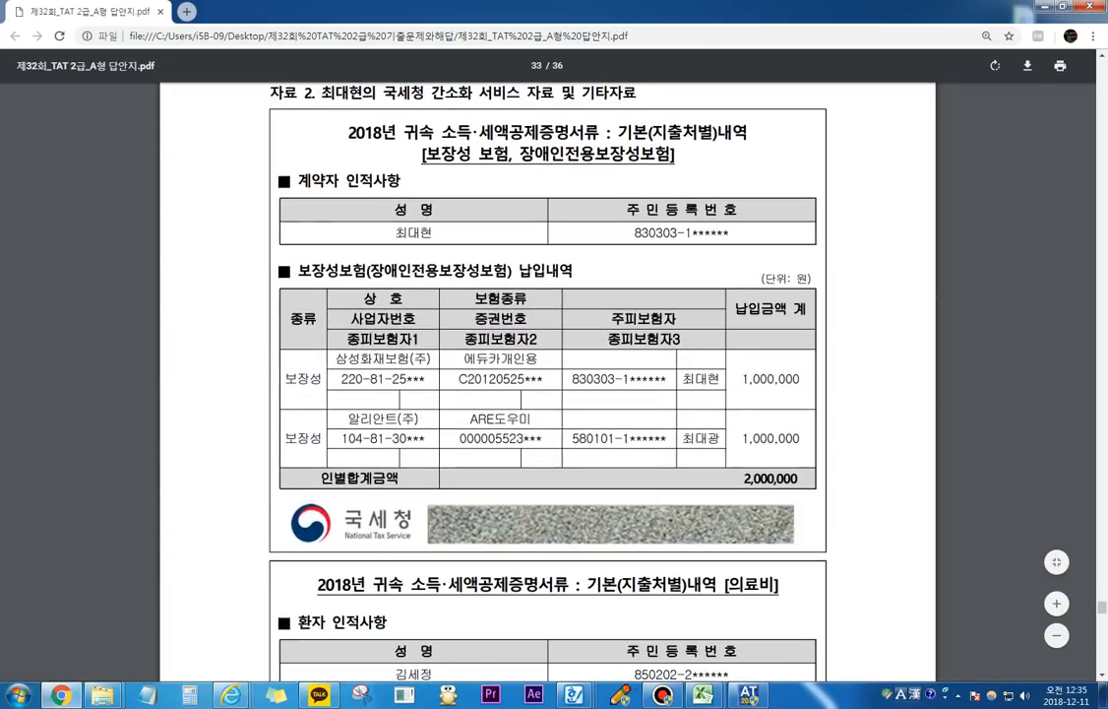
key(F11)
mouse_move(701, 362)
mouse_down()
mouse_move(689, 392)
mouse_move(703, 362)
mouse_up()
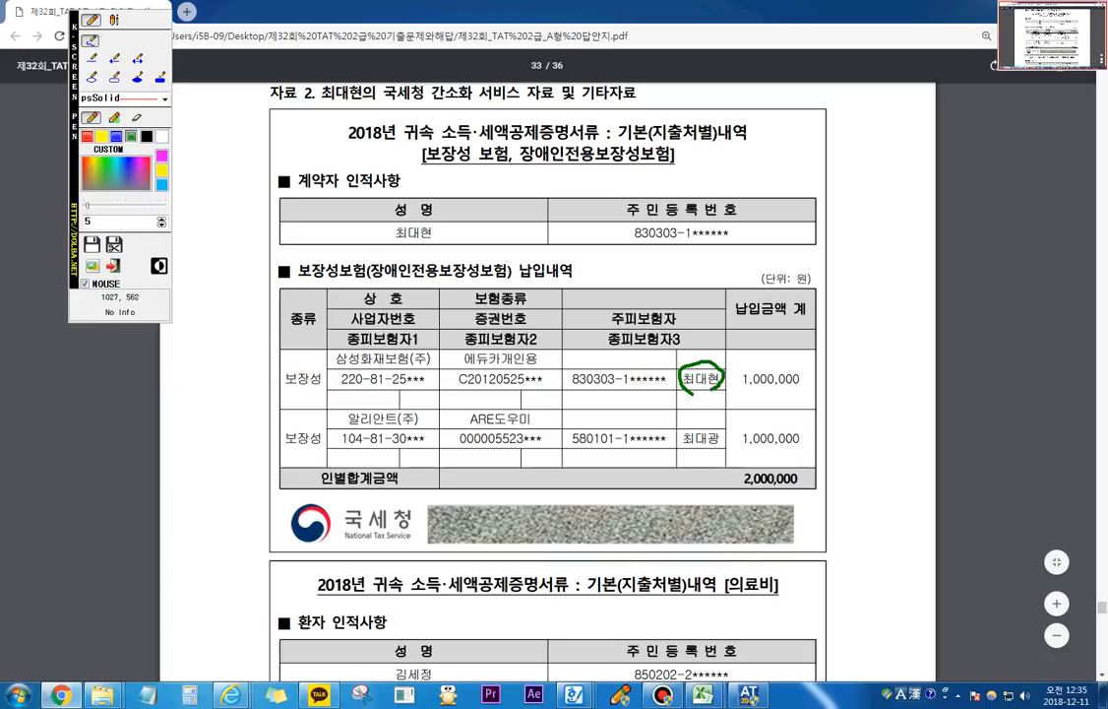
mouse_move(669, 440)
mouse_down()
mouse_move(709, 445)
mouse_move(671, 431)
mouse_up()
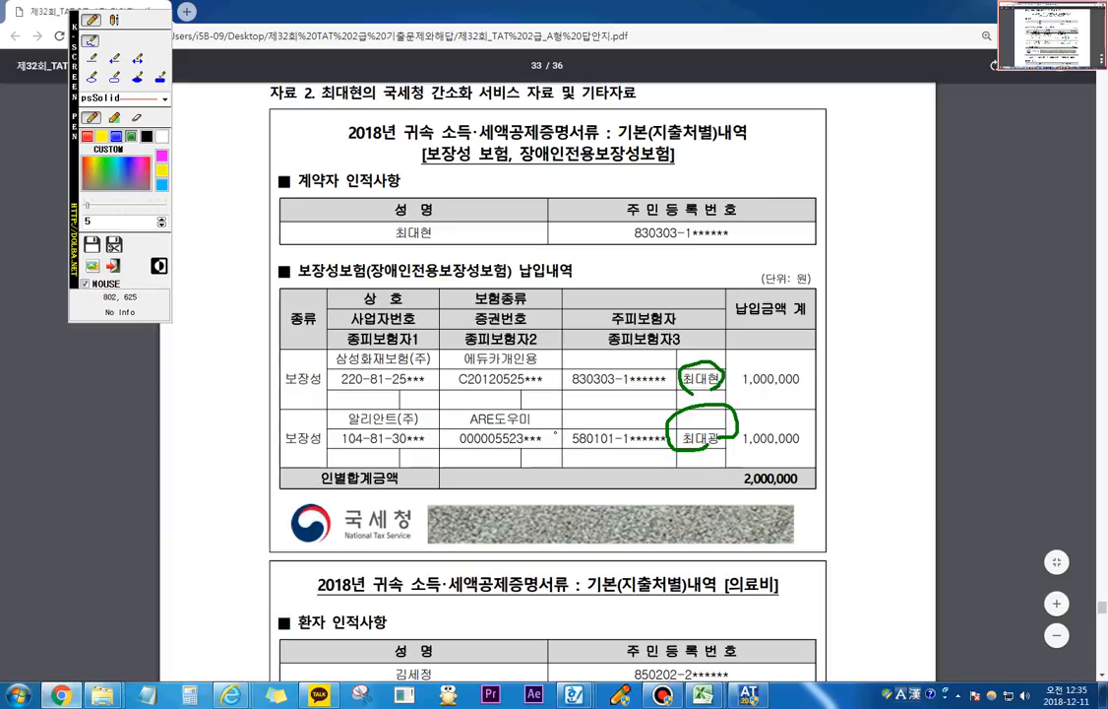
key(Escape)
Step: Switch to the payroll program, check the 기본 category of employee 3001's 직계존속 dependant in 사원등록, and return to the PDF
key(alt+Tab)
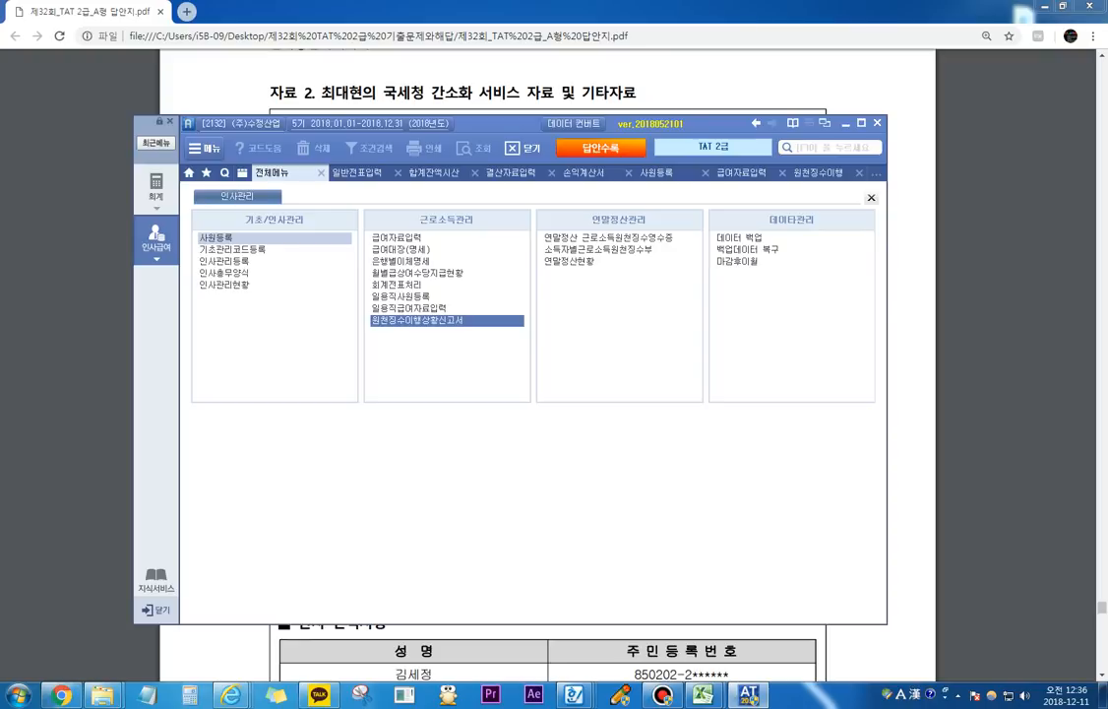
click(222, 237)
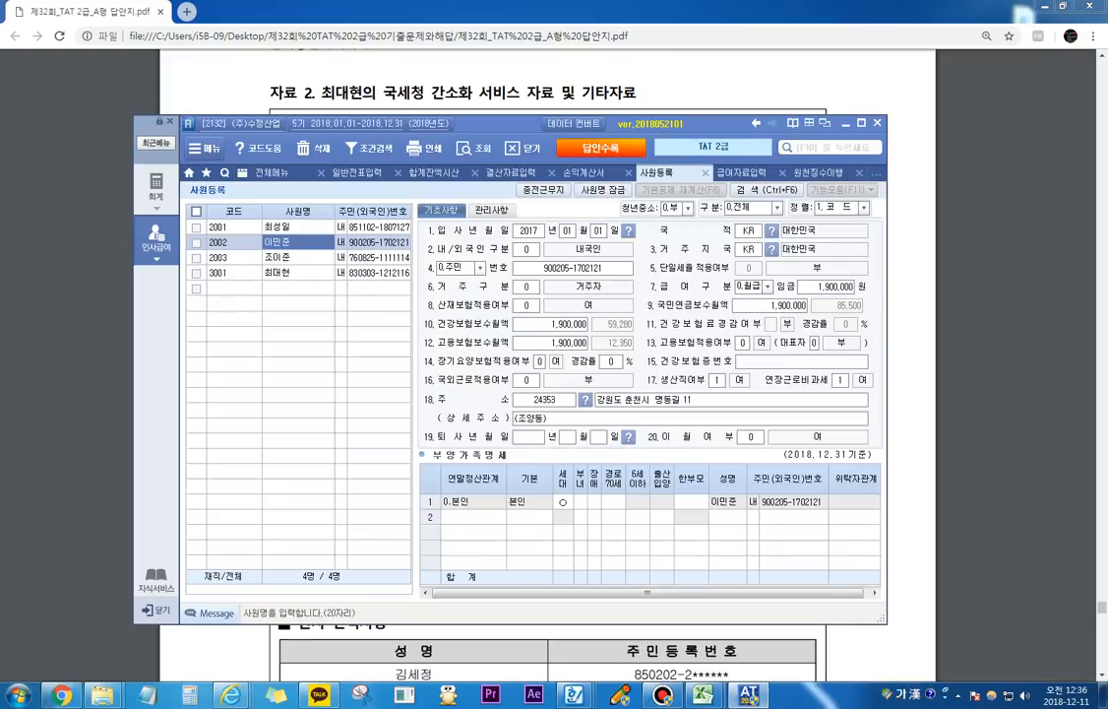
click(299, 273)
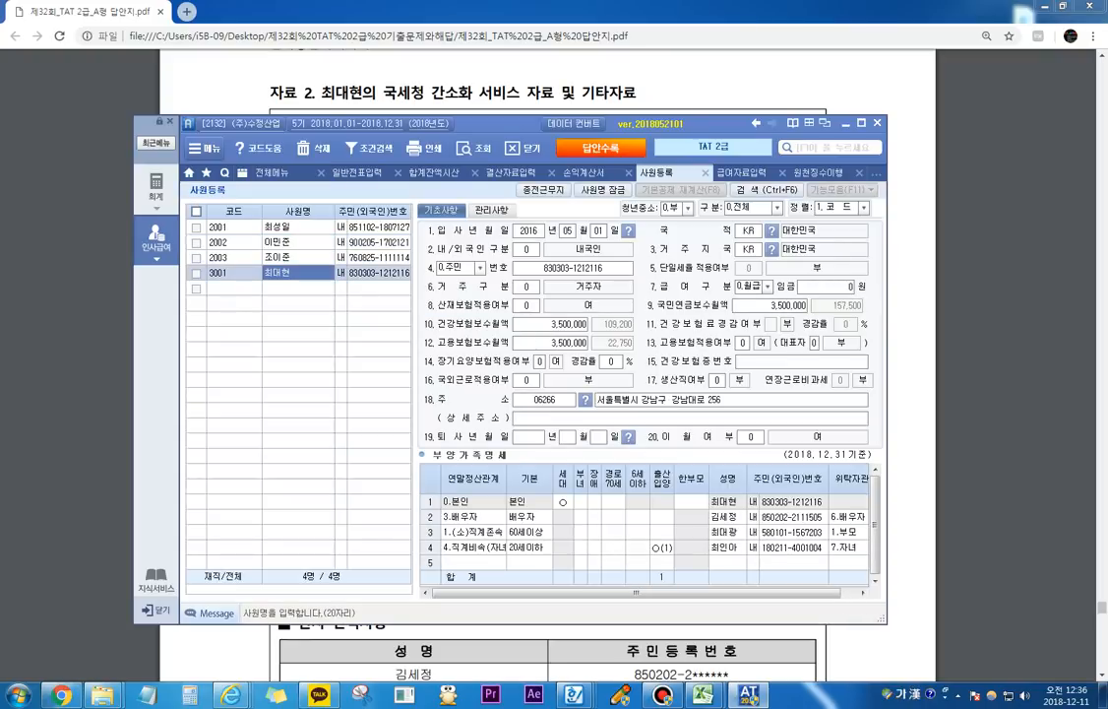
click(724, 531)
click(529, 531)
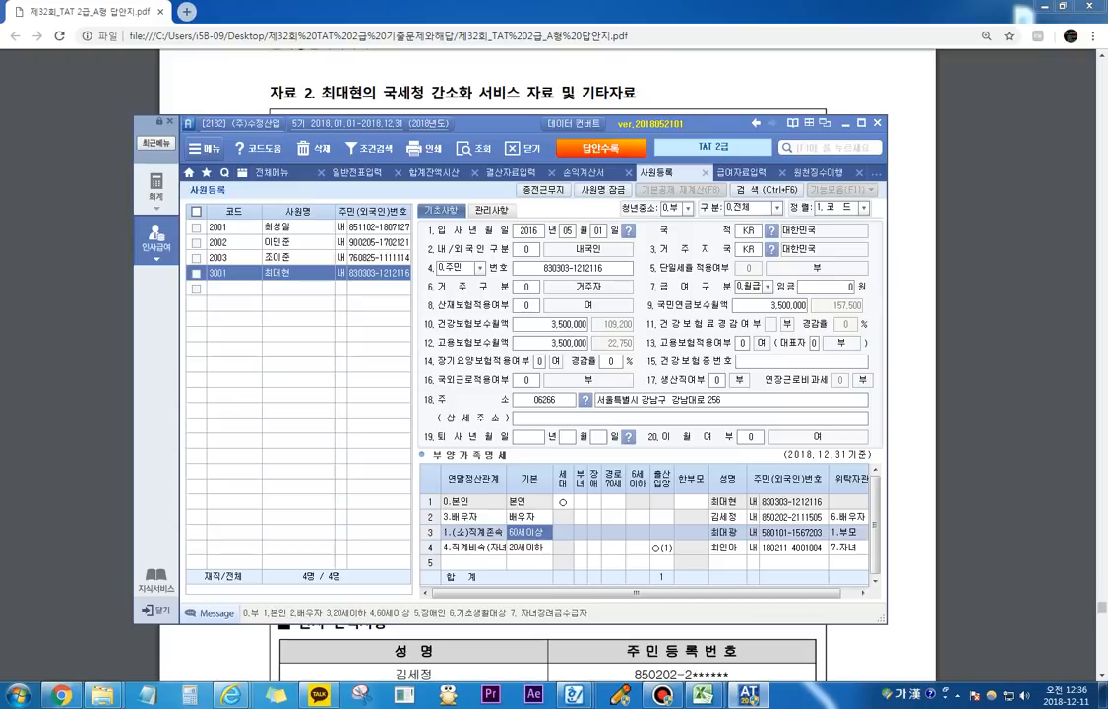
key(alt+Tab)
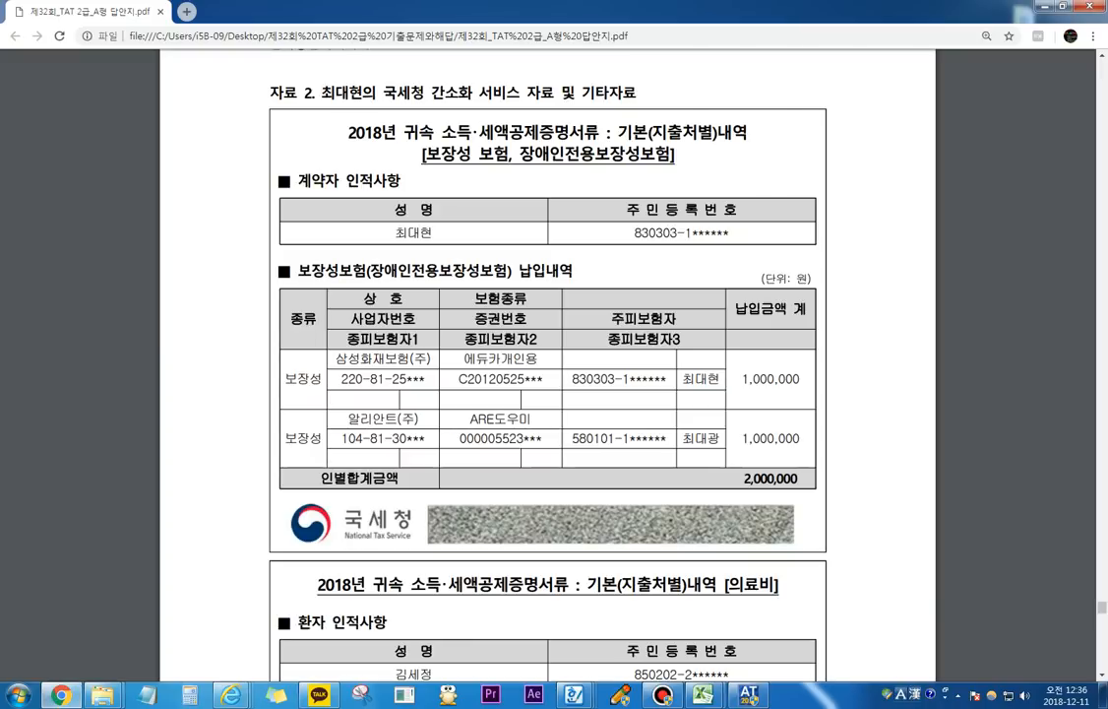
Step: Circle both policies' 납입금액 in the 보장성보험 table with the screen pen, and switch to the payroll program
mouse_move(770, 396)
mouse_down()
mouse_move(822, 359)
mouse_move(779, 395)
mouse_move(734, 473)
mouse_up()
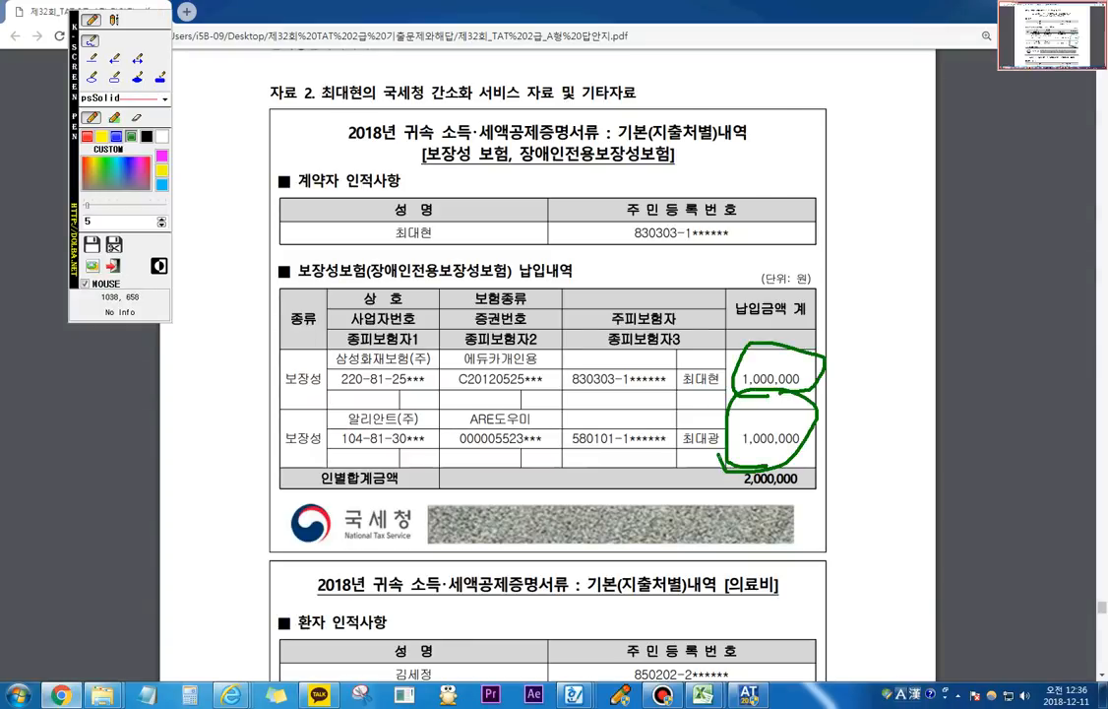
key(Escape)
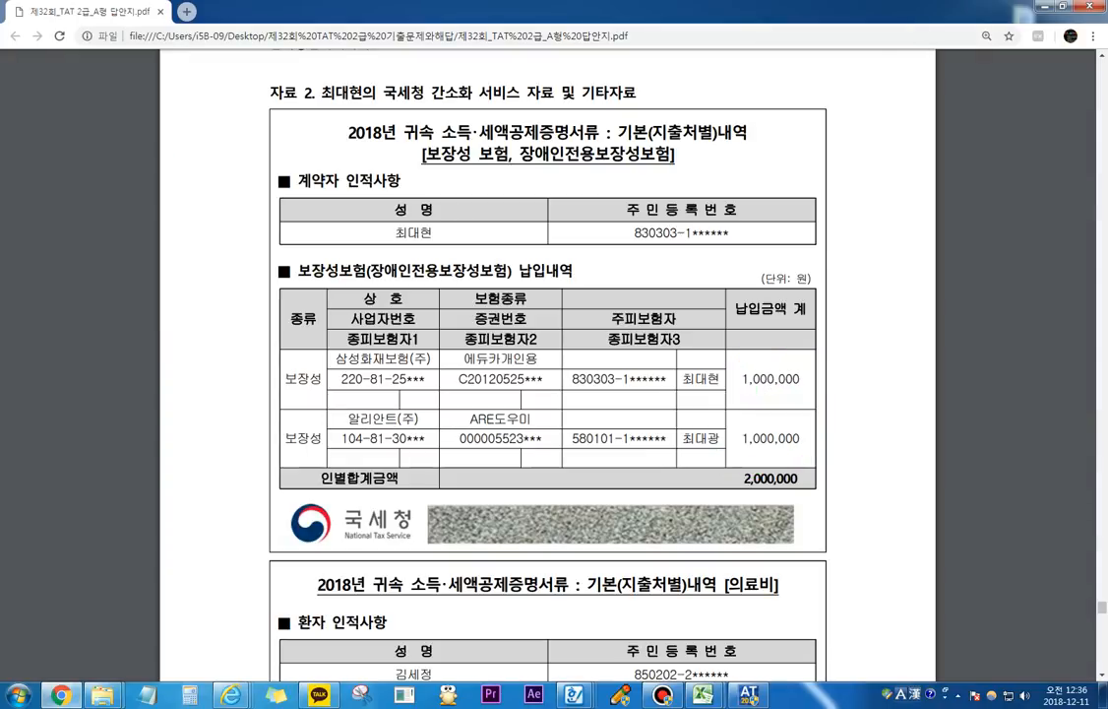
key(alt+Tab)
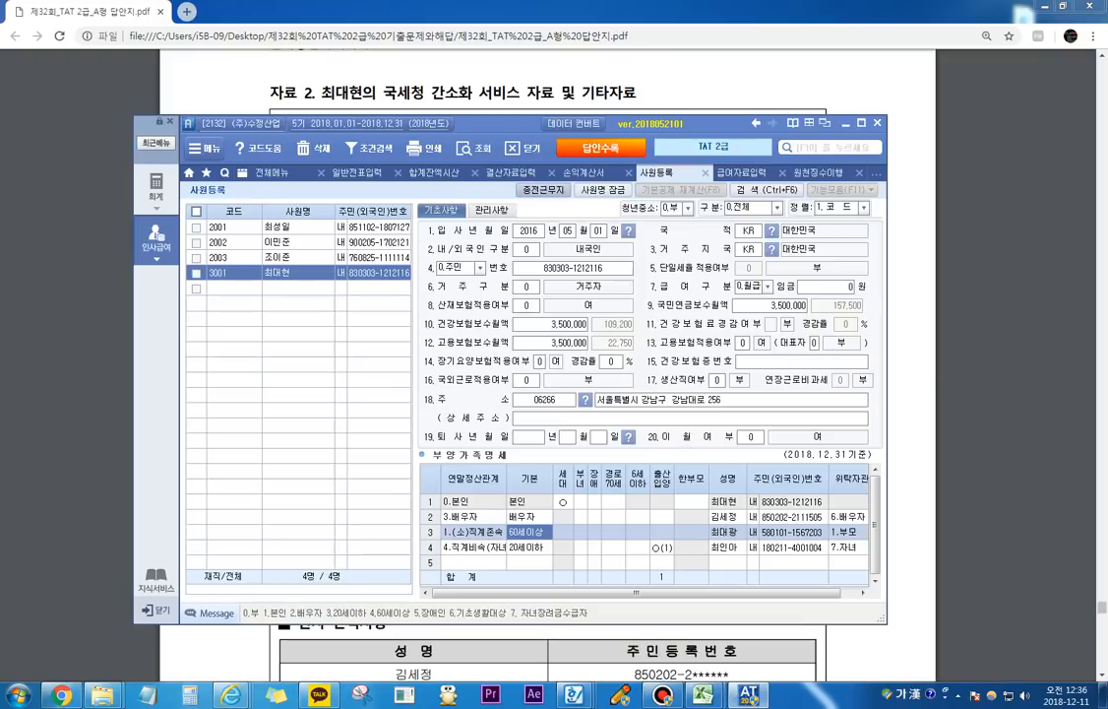
Step: Close the 원천징수이행상황신고서 form, saving its data
key(ctrl+Tab)
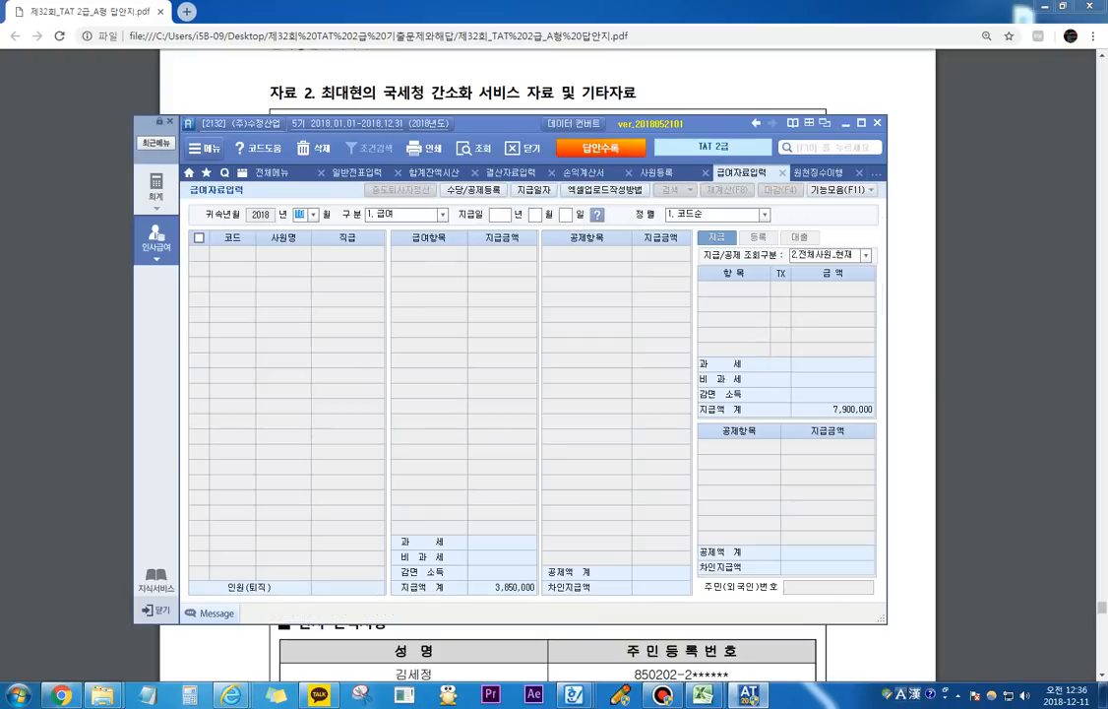
click(157, 239)
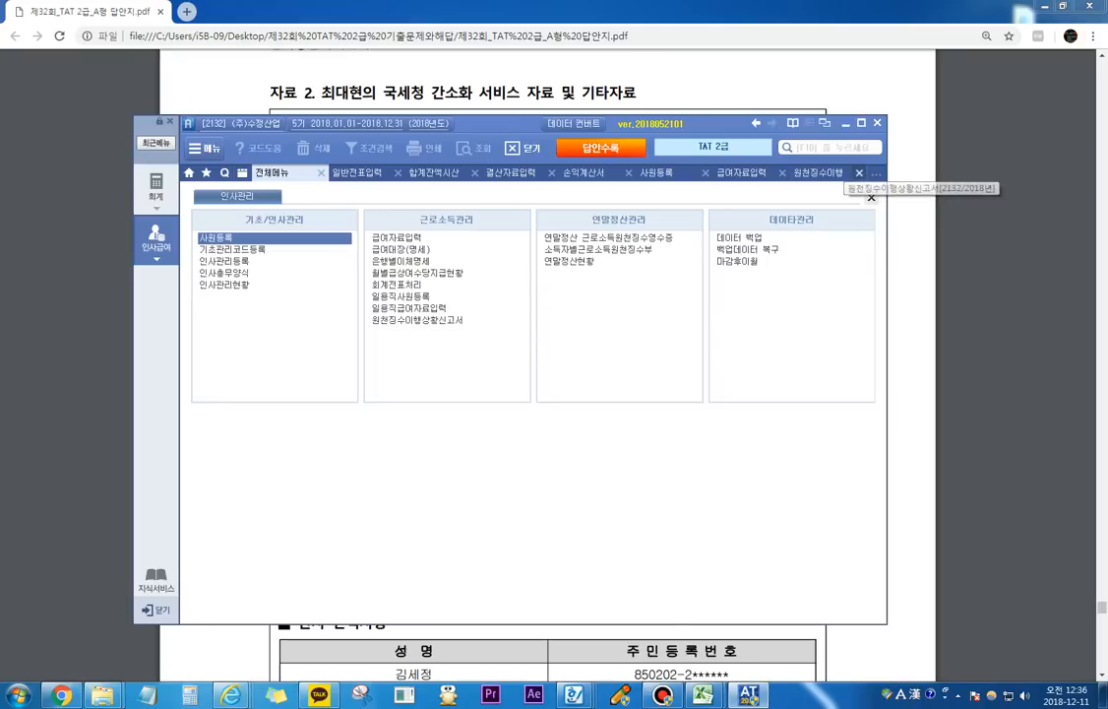
click(859, 173)
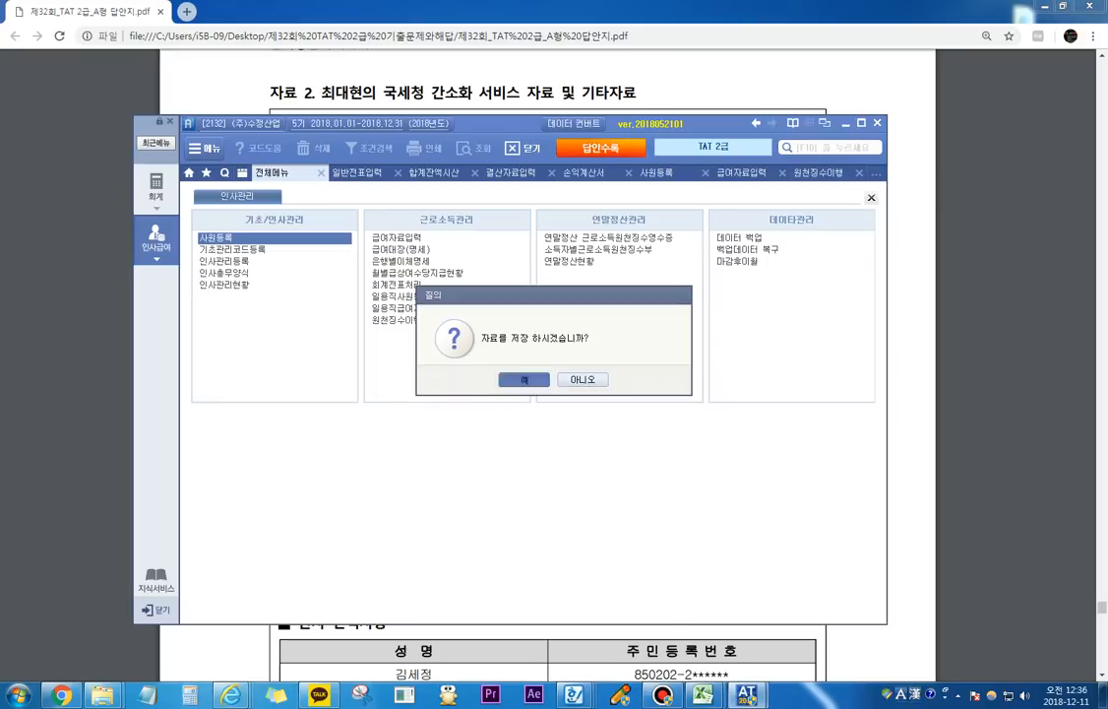
click(527, 380)
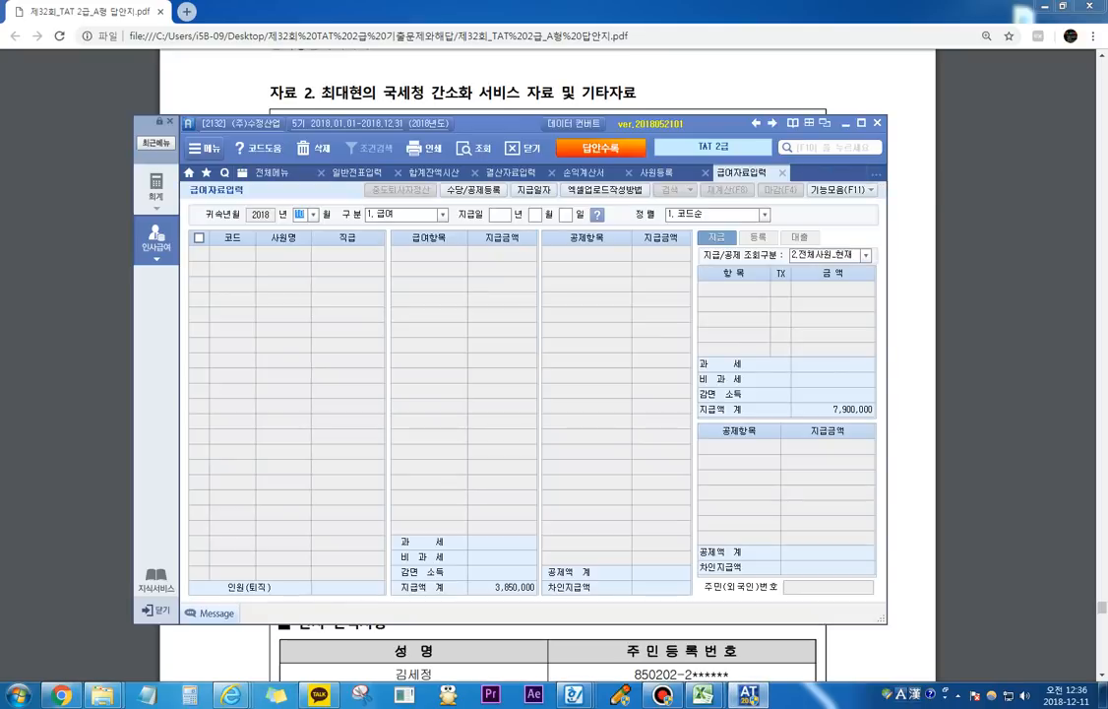
Step: Open 연말정산 근로소득원천징수영수증, load all employees, and select employee 3001 in the 소득공제 section
click(156, 239)
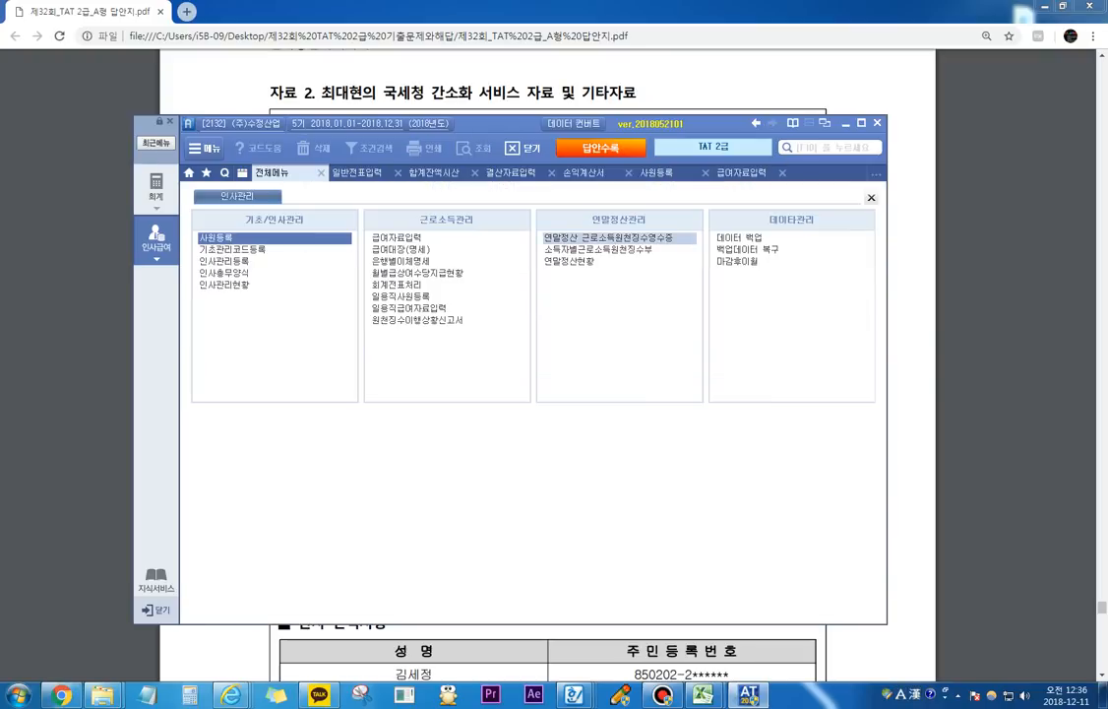
click(618, 237)
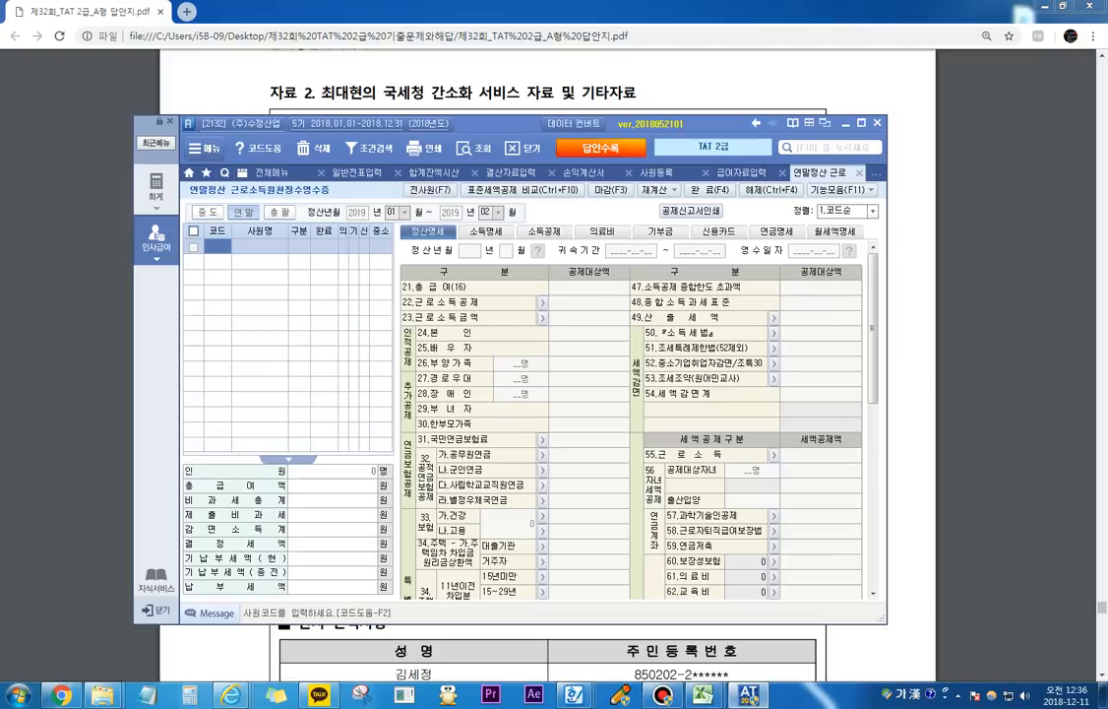
click(544, 231)
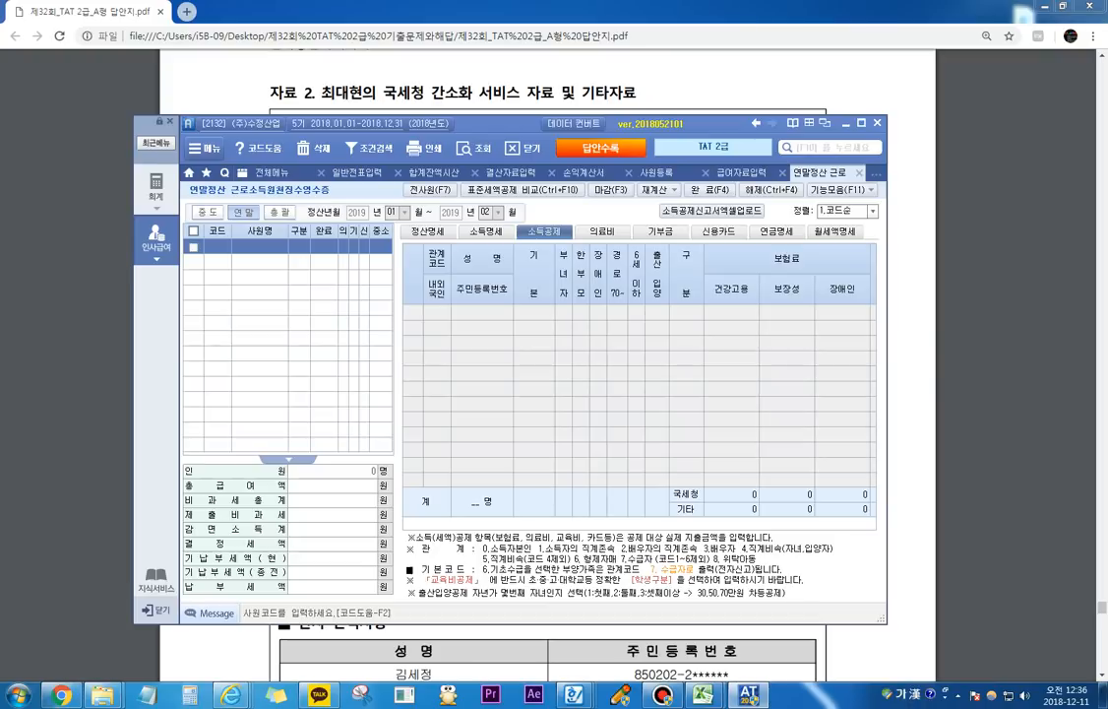
click(430, 190)
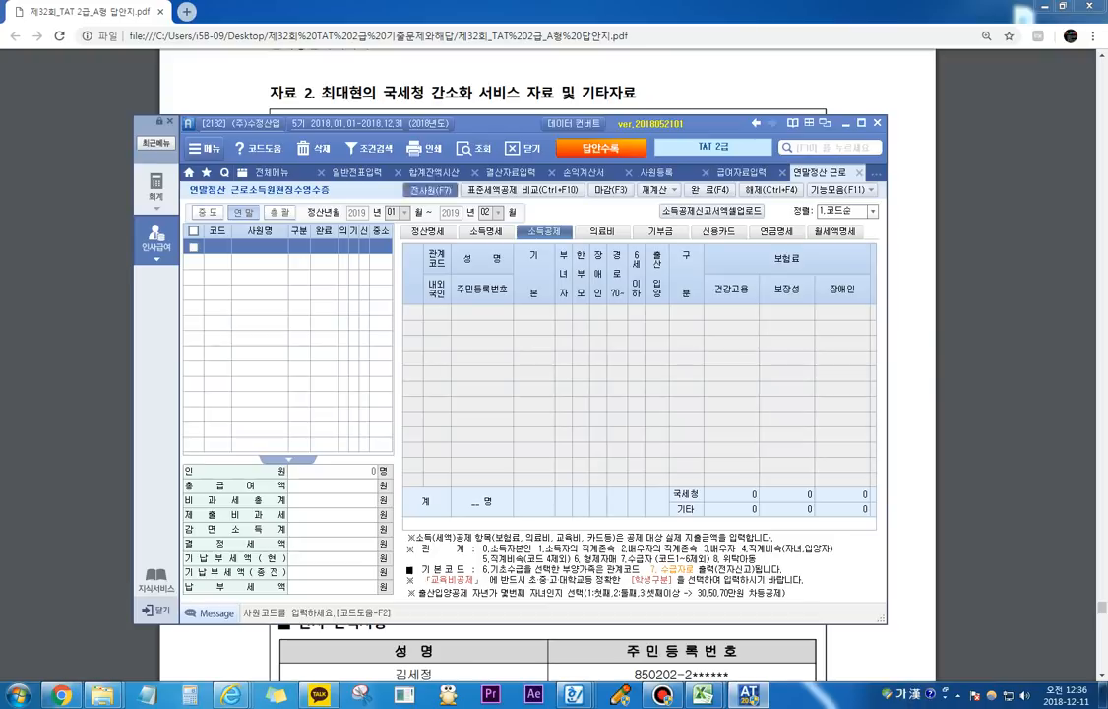
key(Return)
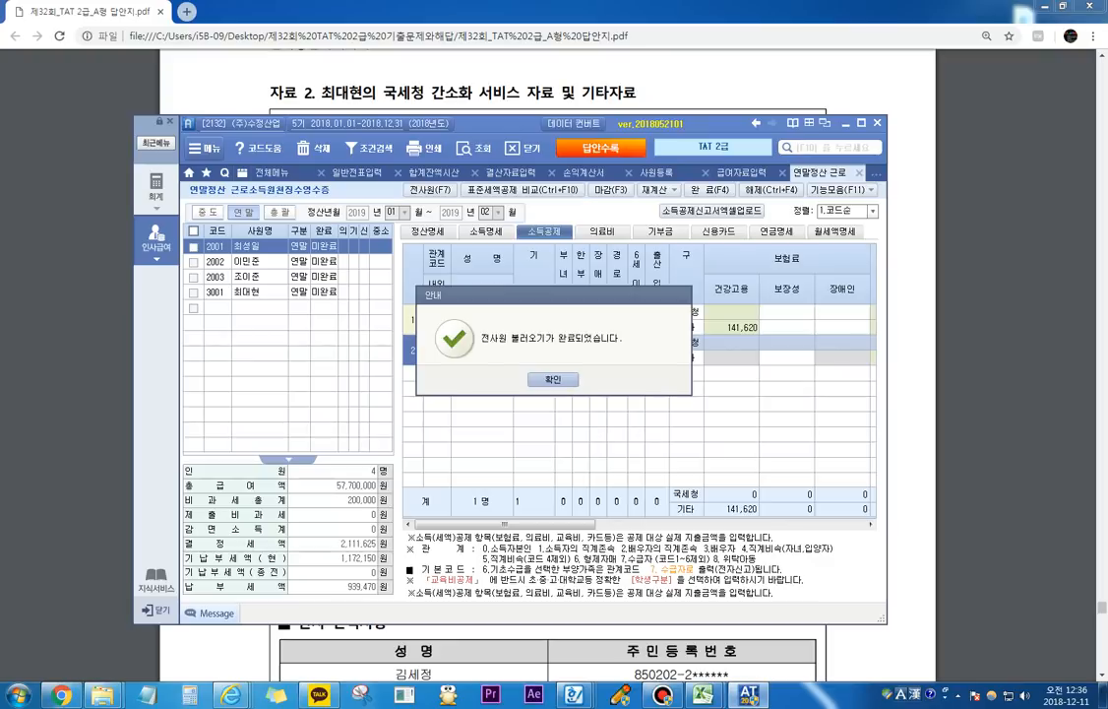
key(Return)
click(217, 292)
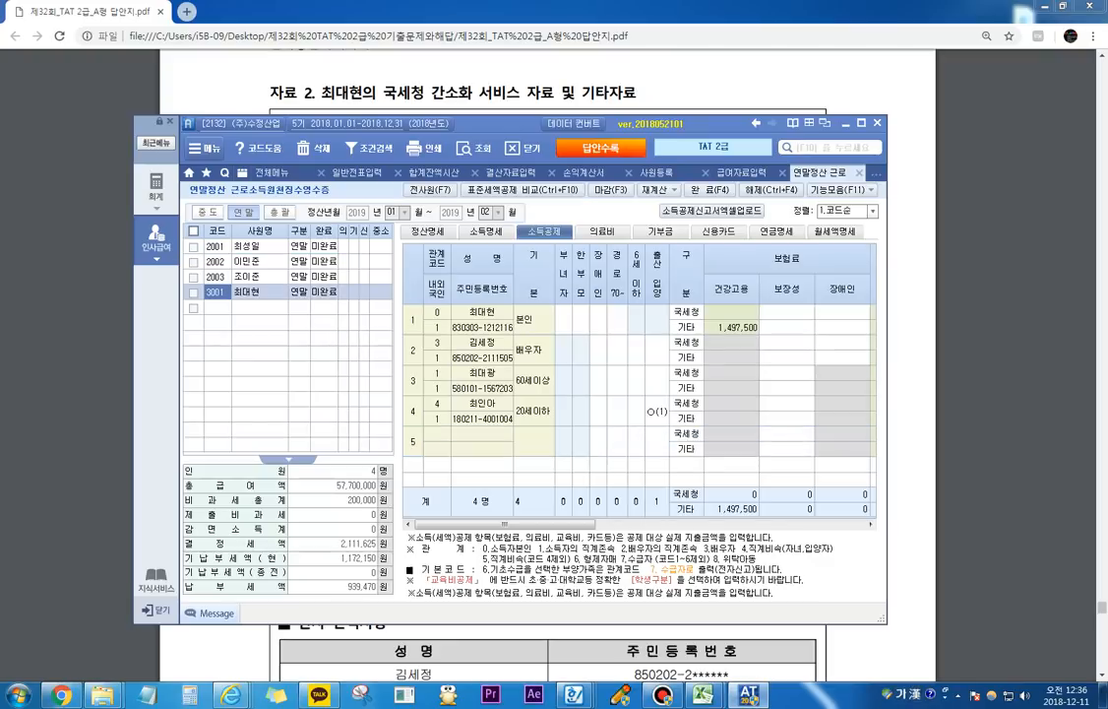
Step: Enter 국세청 보장성 insurance premiums of 1,000,000 for 본인 and 1,000,000 for the 60세이상 직계존속 dependant
click(580, 320)
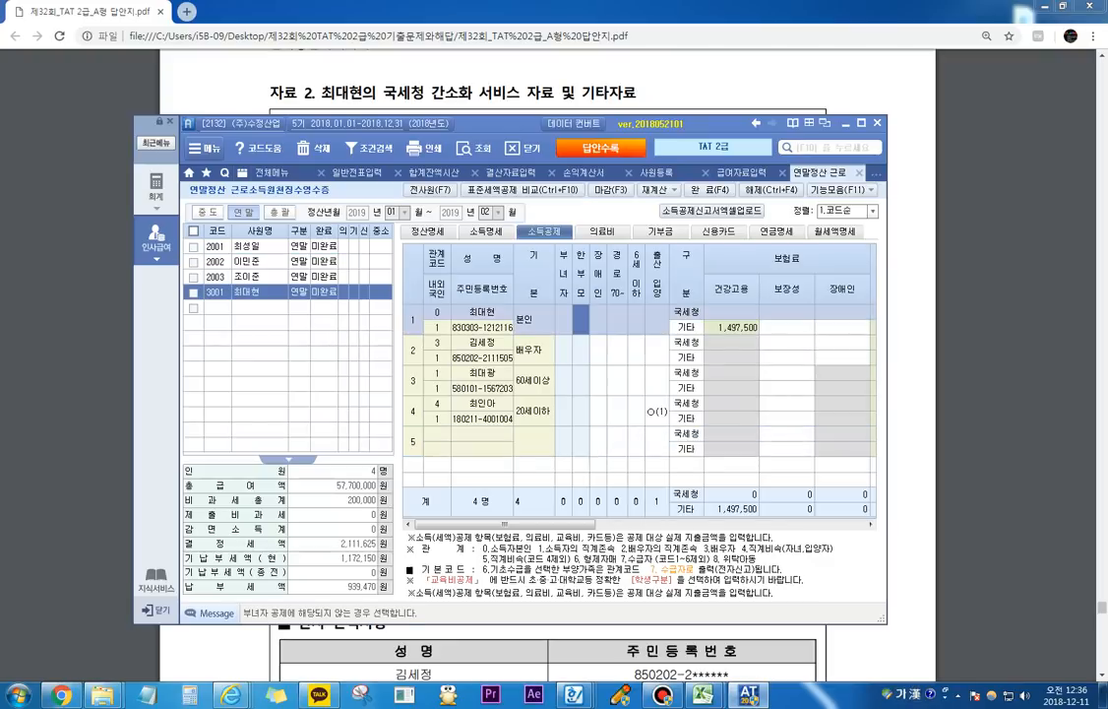
click(786, 312)
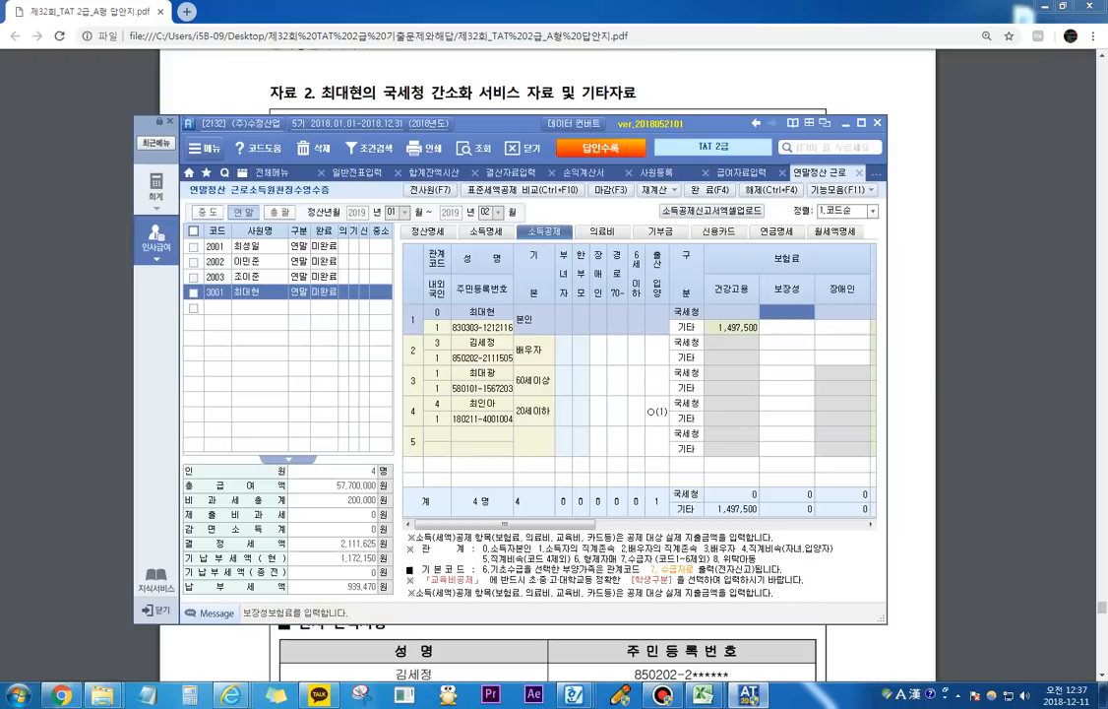
text(1000000)
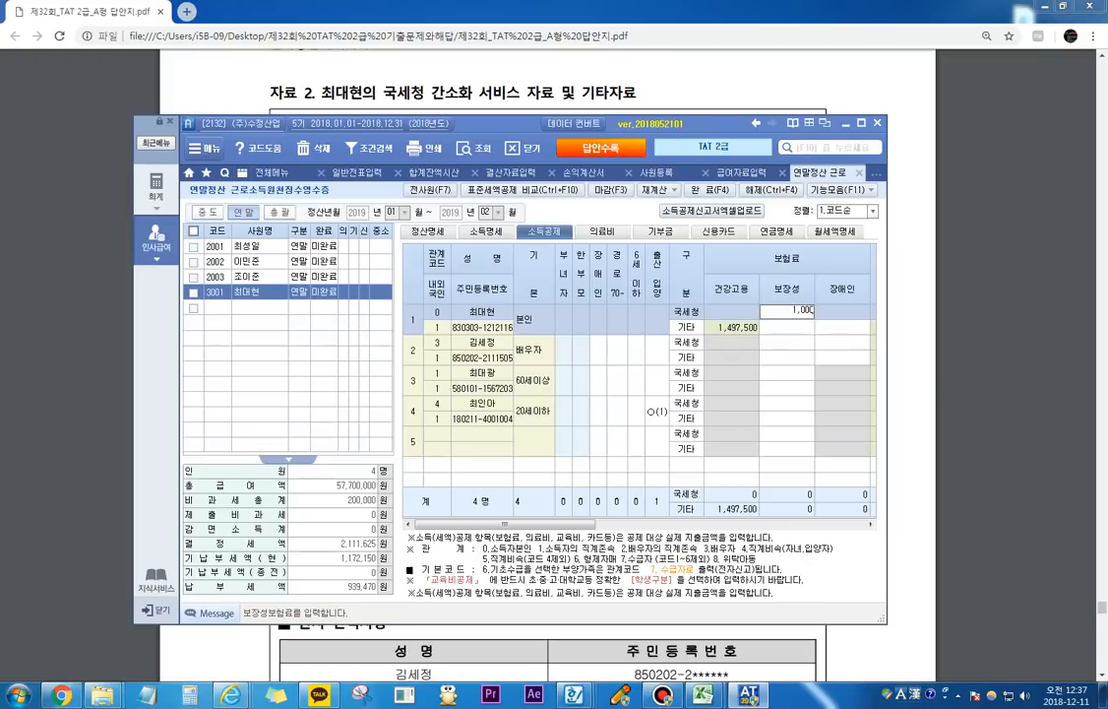
key(Return)
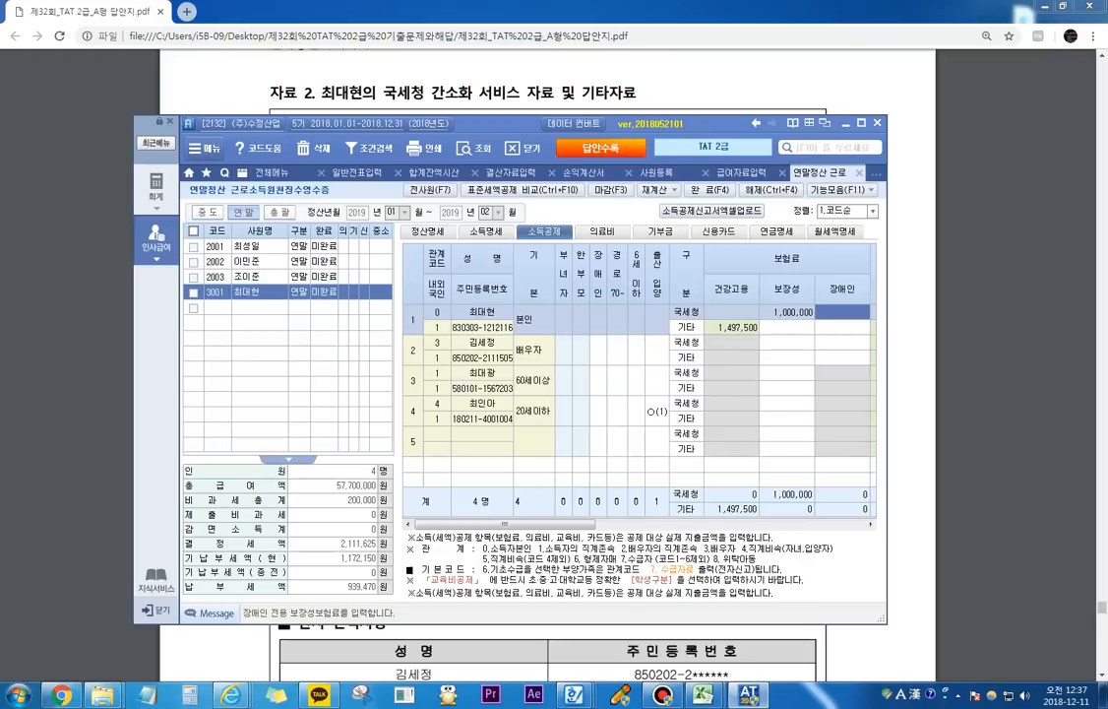
click(787, 374)
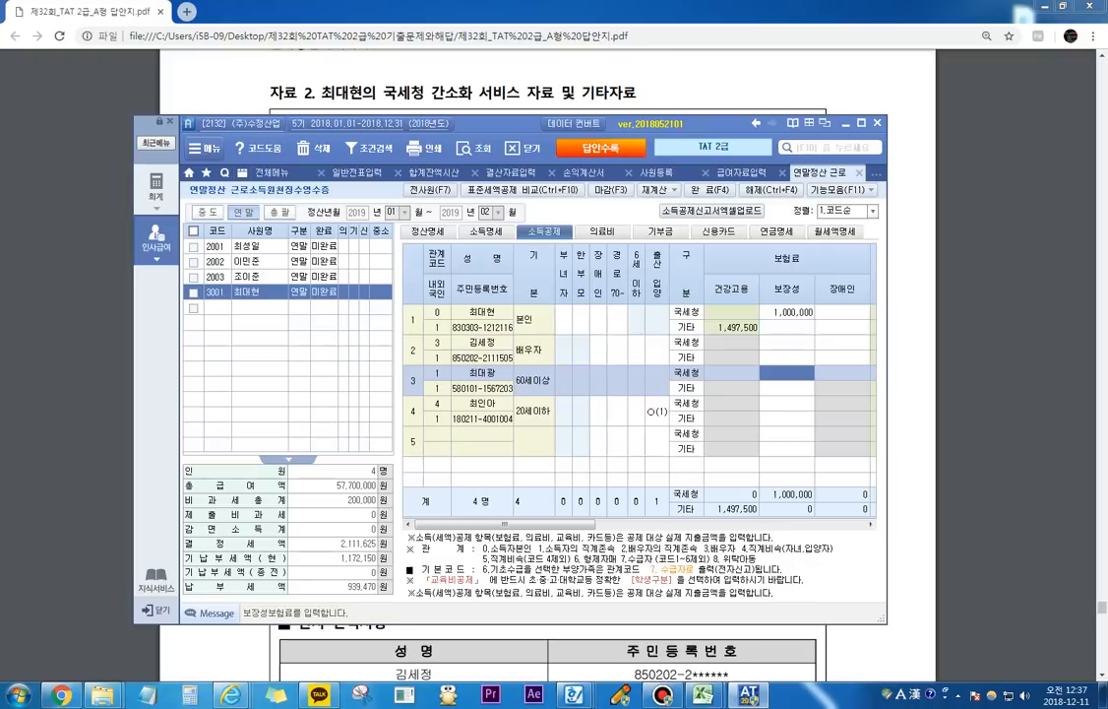
text(1000000)
key(Return)
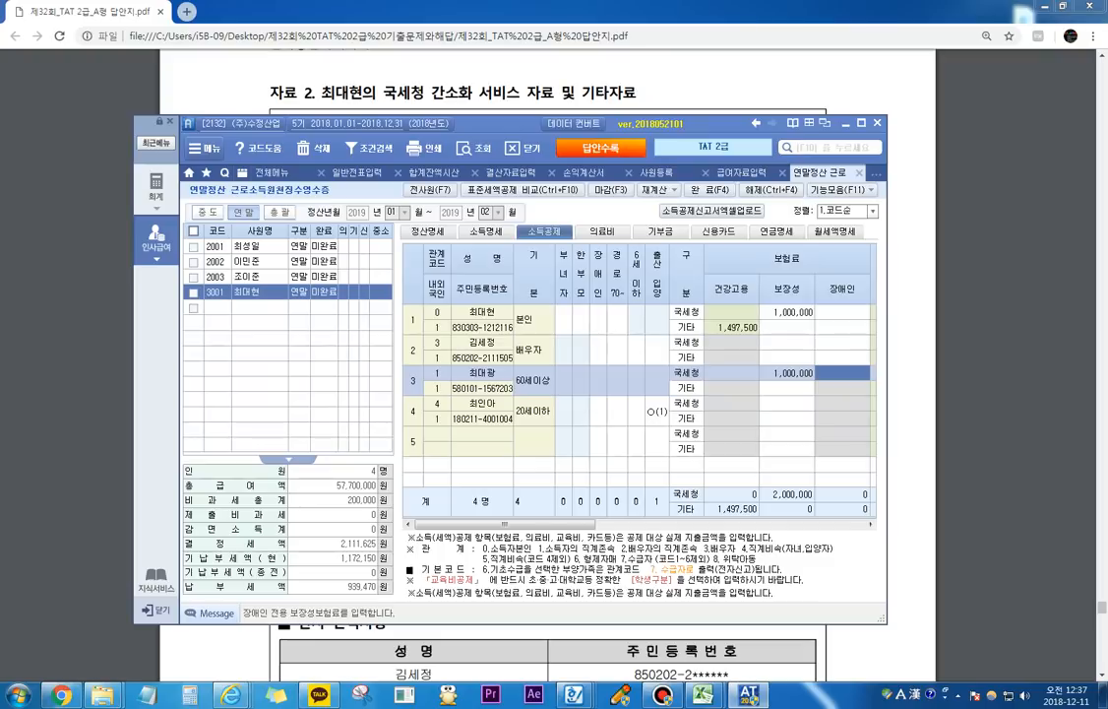
Step: Check the 보장성보험 tax credit in employee 3001's 정산명세, and return to the 소득공제 section
click(428, 231)
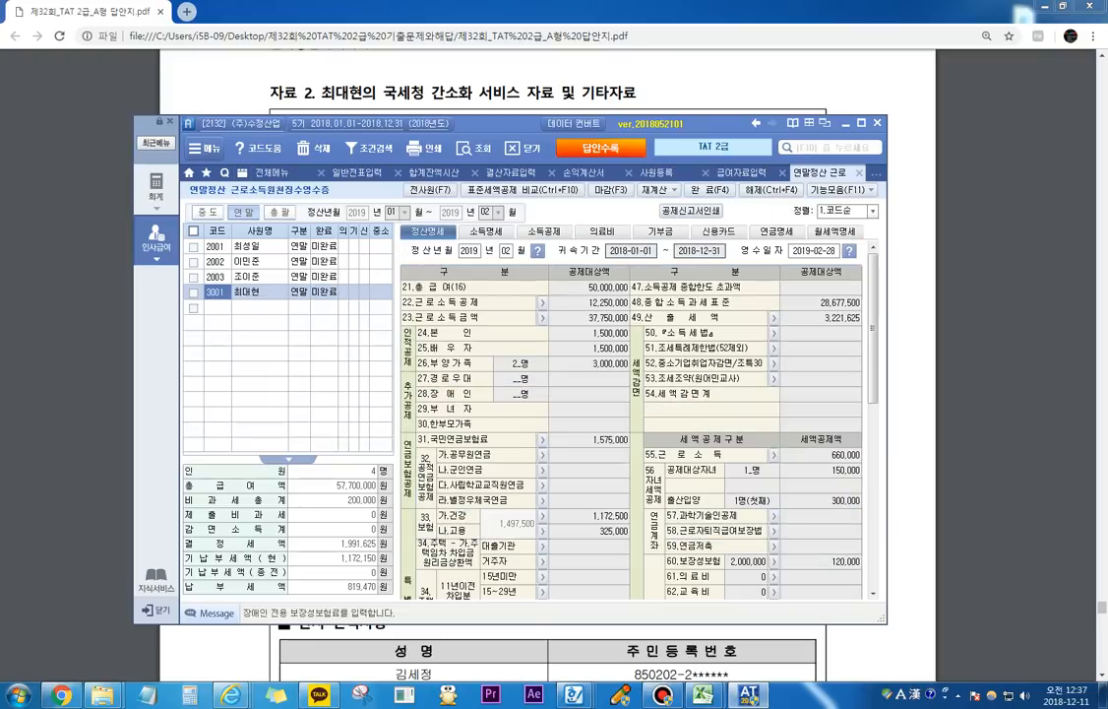
scroll(634, 414, down, 3)
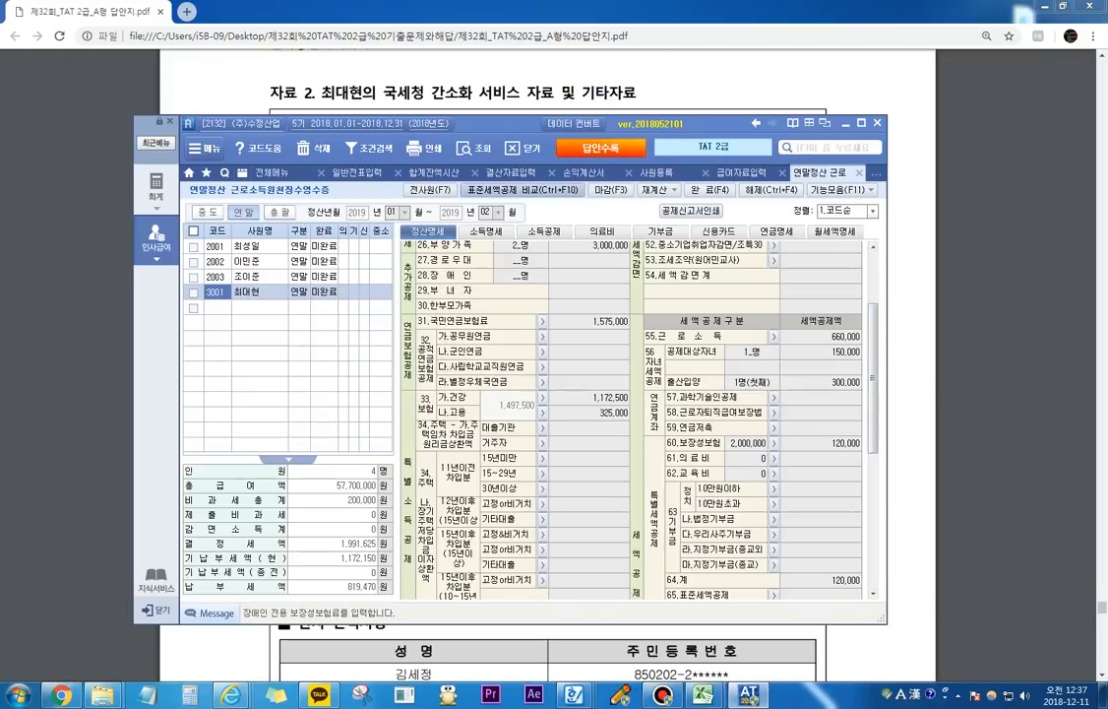
click(545, 231)
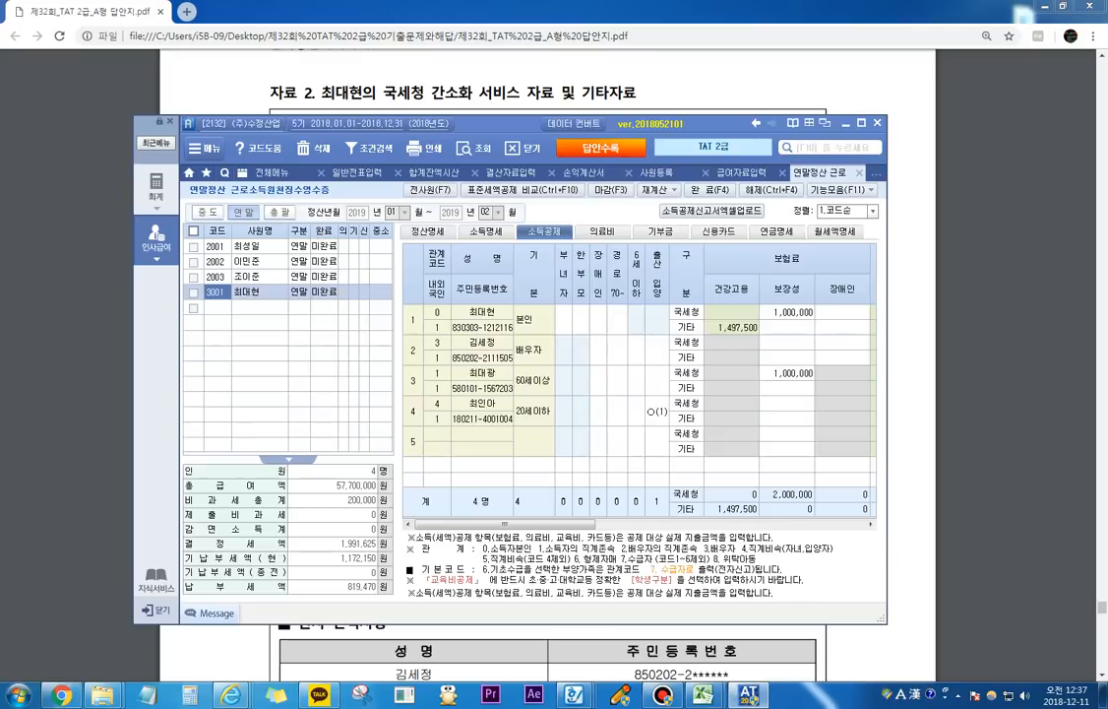
Step: Move the payroll window aside and read the 의료비 statements of the child and the spouse in the answer PDF
drag(502, 124, 301, 100)
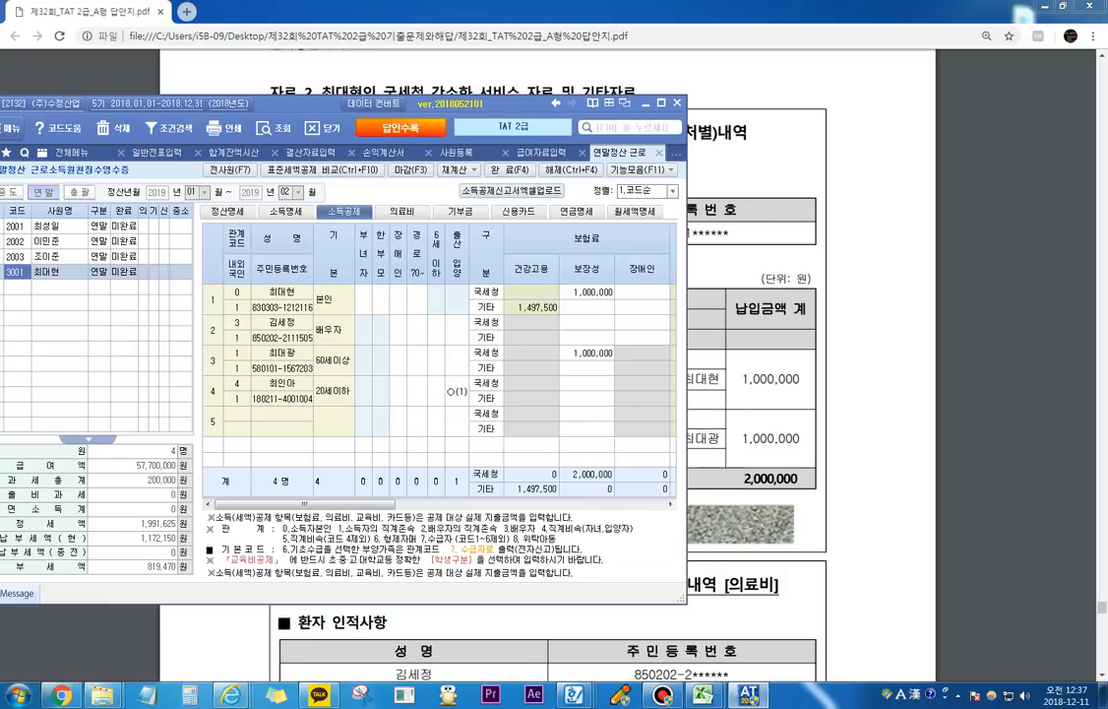
click(809, 374)
scroll(809, 374, down, 6)
scroll(548, 364, down, 8)
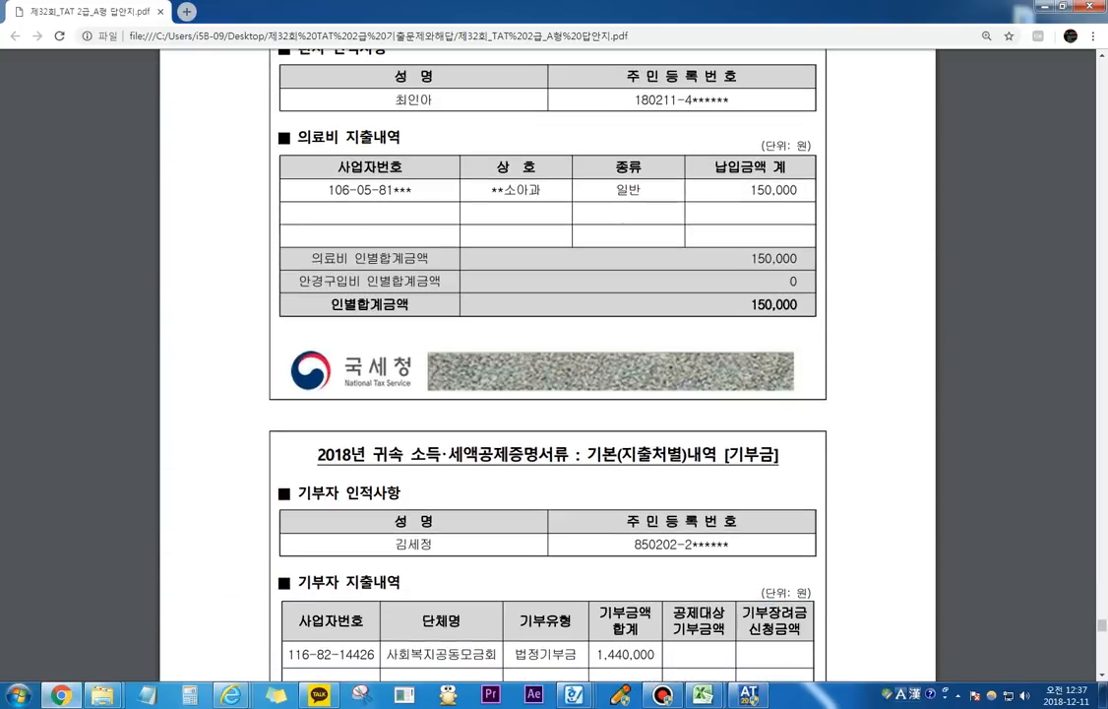
scroll(547, 365, up, 2)
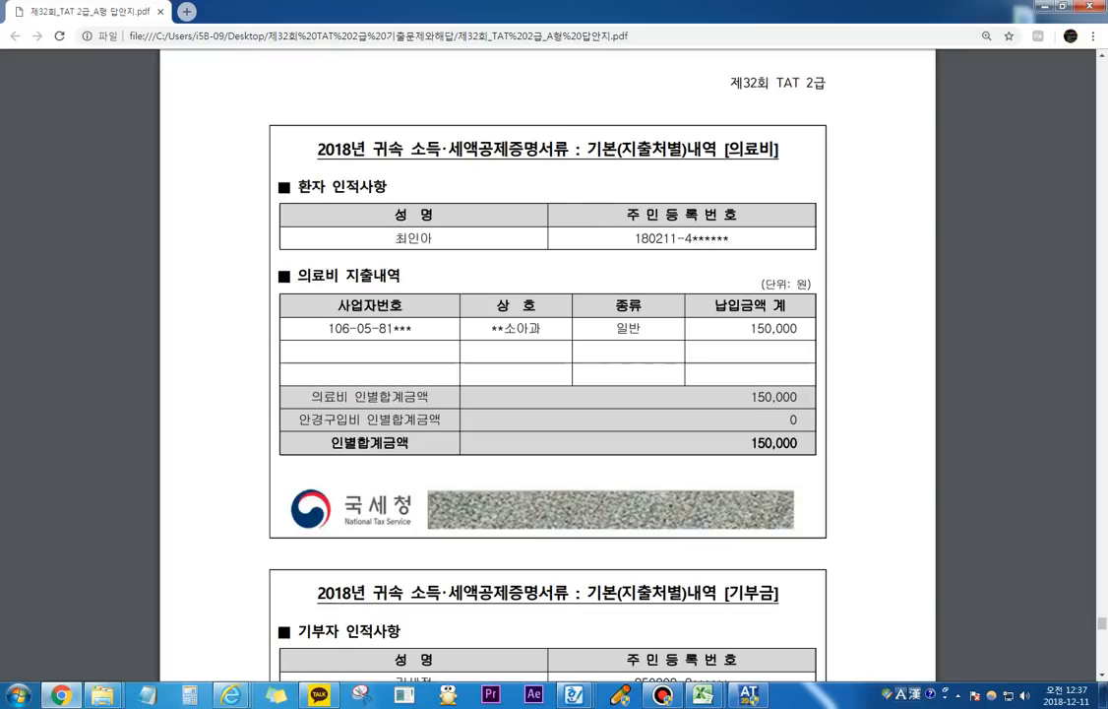
drag(751, 329, 798, 329)
scroll(547, 364, up, 7)
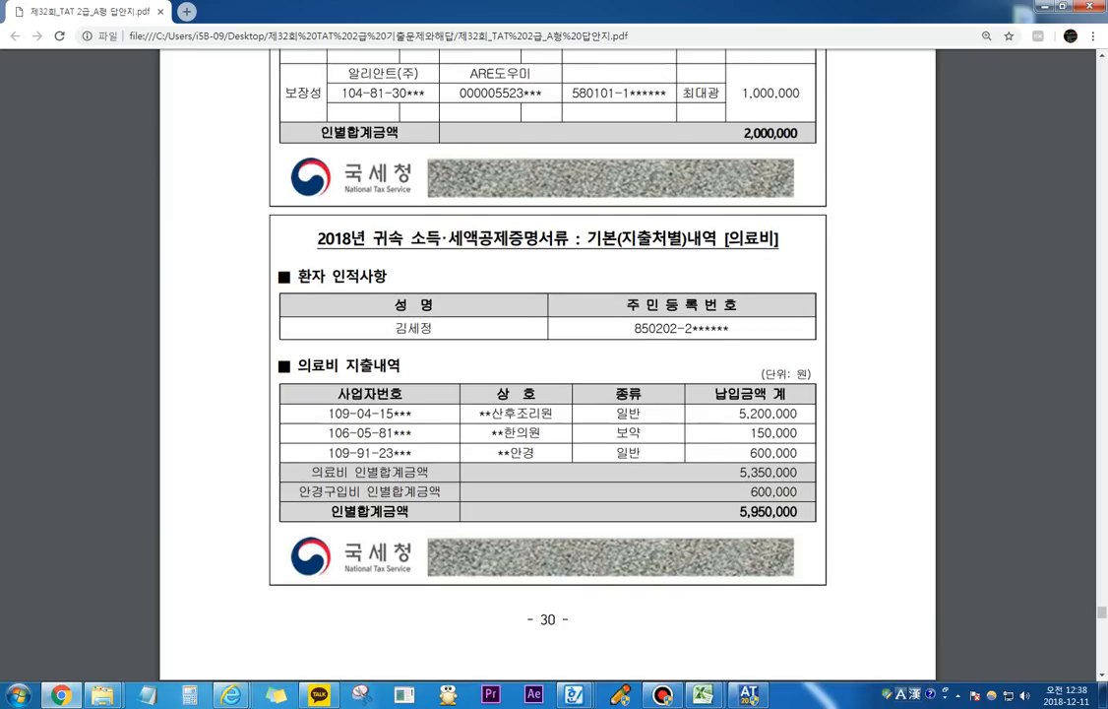
scroll(548, 364, up, 1)
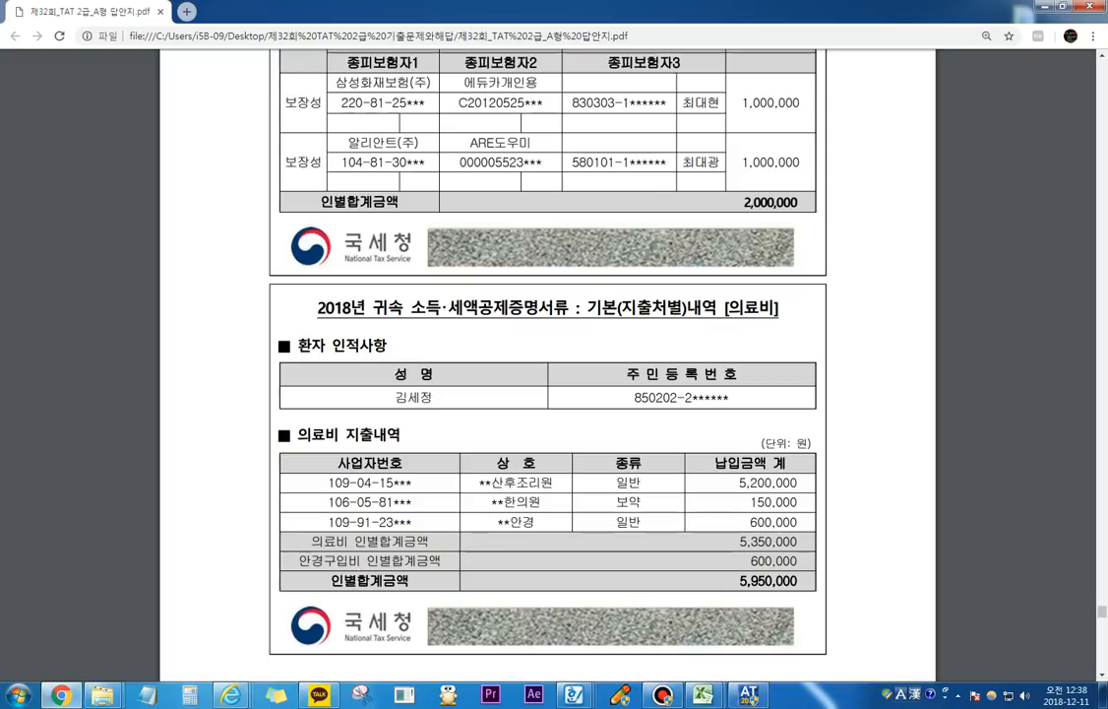
Step: Examine the spouse's 의료비 지출내역, marking the 산후조리원, 보약 and 안경 amounts with the screen pen, and close the pen
key(F9)
mouse_move(733, 490)
mouse_down()
mouse_move(800, 487)
mouse_move(730, 483)
mouse_move(748, 512)
mouse_move(760, 491)
mouse_move(816, 532)
mouse_move(816, 521)
mouse_move(818, 534)
mouse_move(844, 529)
mouse_up()
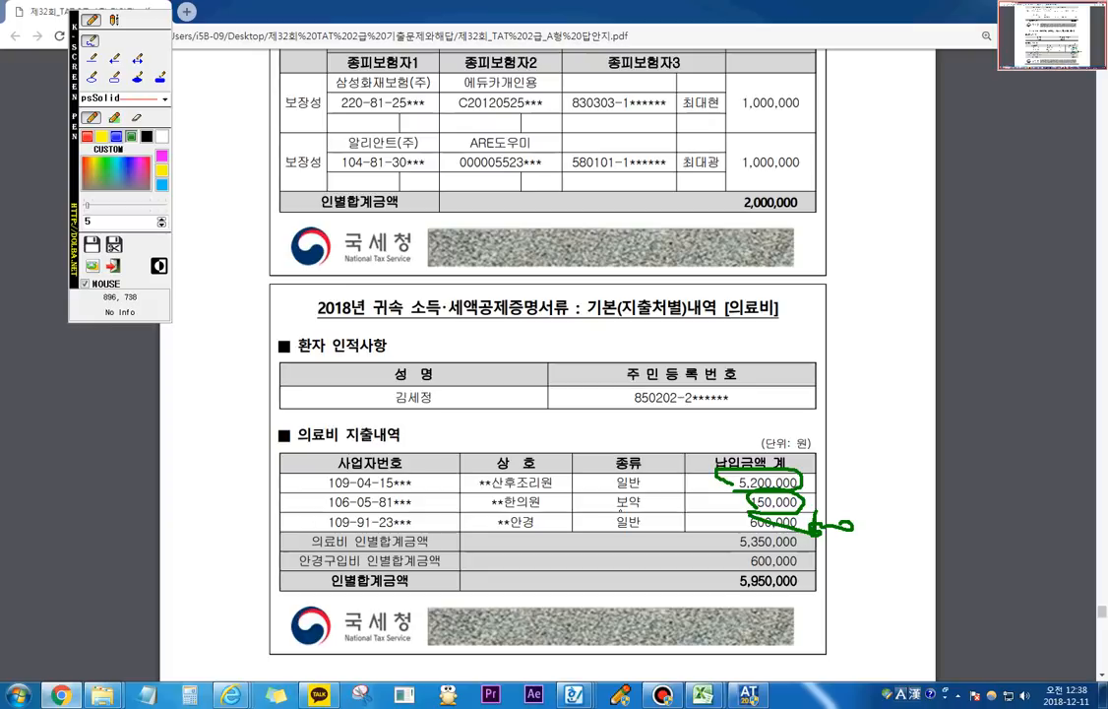
mouse_move(620, 498)
mouse_down()
mouse_move(628, 512)
mouse_move(725, 507)
mouse_move(856, 482)
mouse_move(815, 512)
mouse_move(728, 484)
mouse_move(804, 478)
mouse_move(731, 472)
mouse_move(747, 478)
mouse_up()
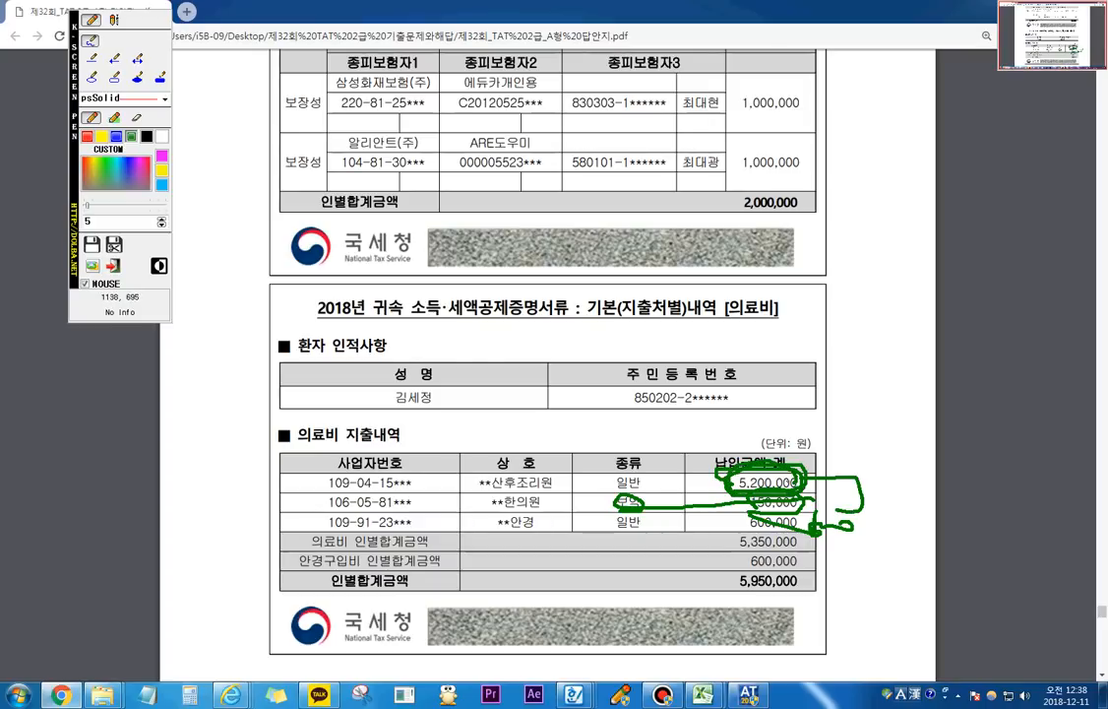
mouse_move(797, 481)
mouse_down()
mouse_move(870, 472)
mouse_move(870, 514)
mouse_move(812, 527)
mouse_move(854, 510)
mouse_move(826, 523)
mouse_move(863, 536)
mouse_move(845, 543)
mouse_up()
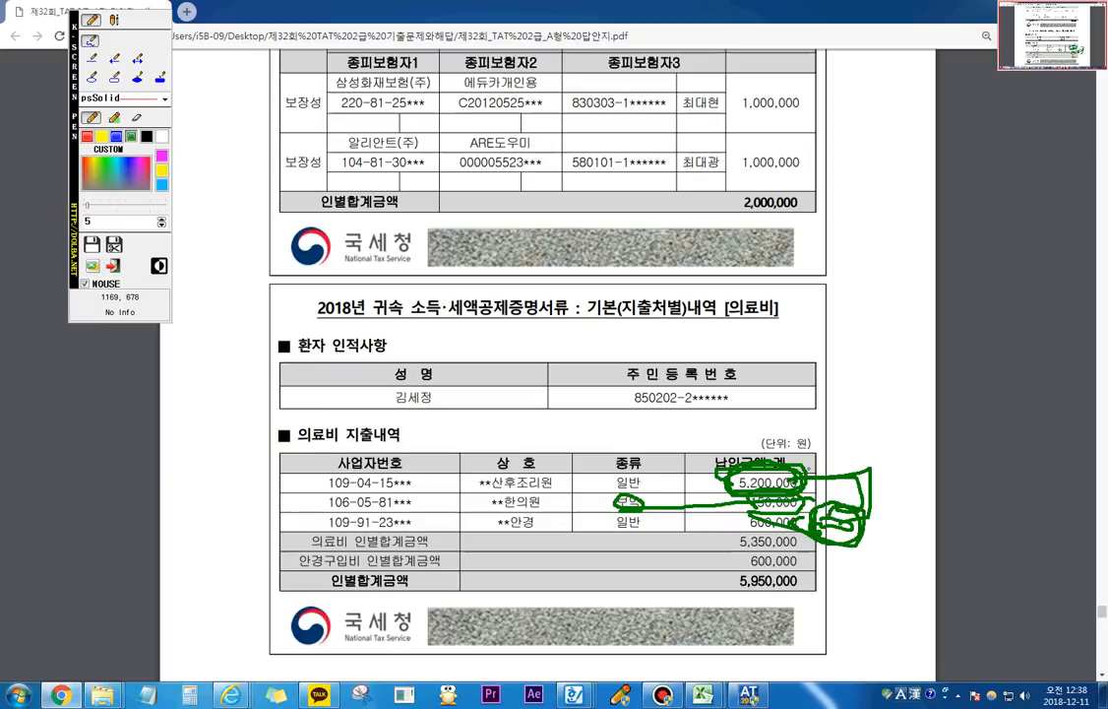
mouse_move(844, 468)
mouse_down()
mouse_move(875, 466)
mouse_move(873, 539)
mouse_up()
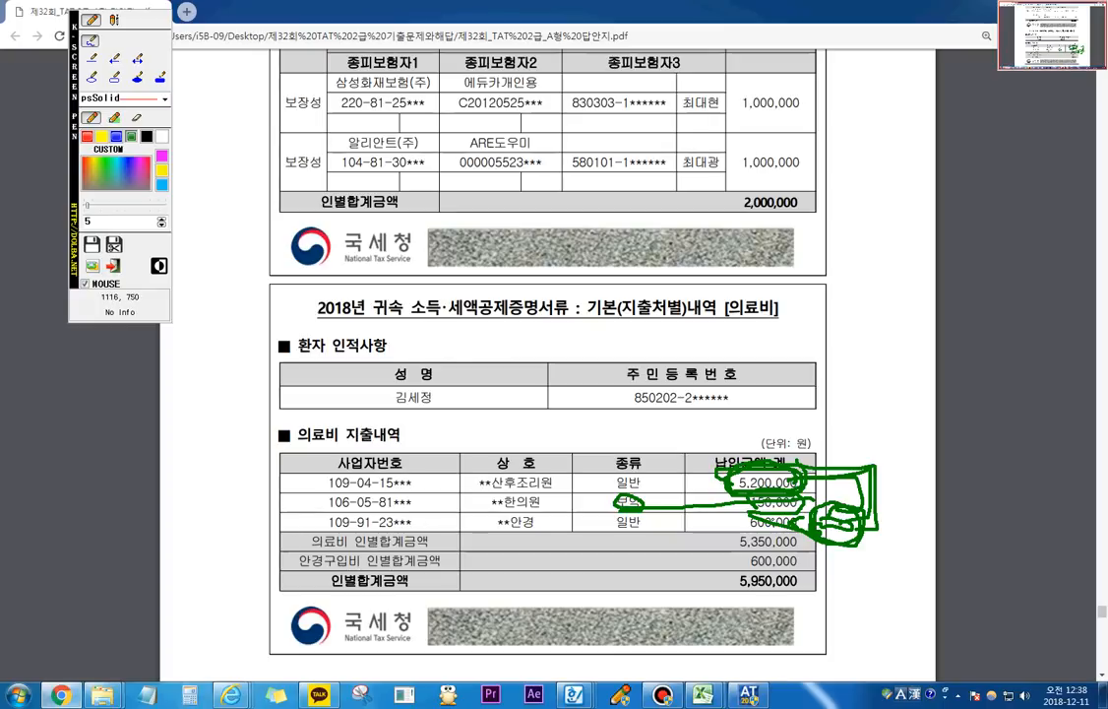
click(114, 265)
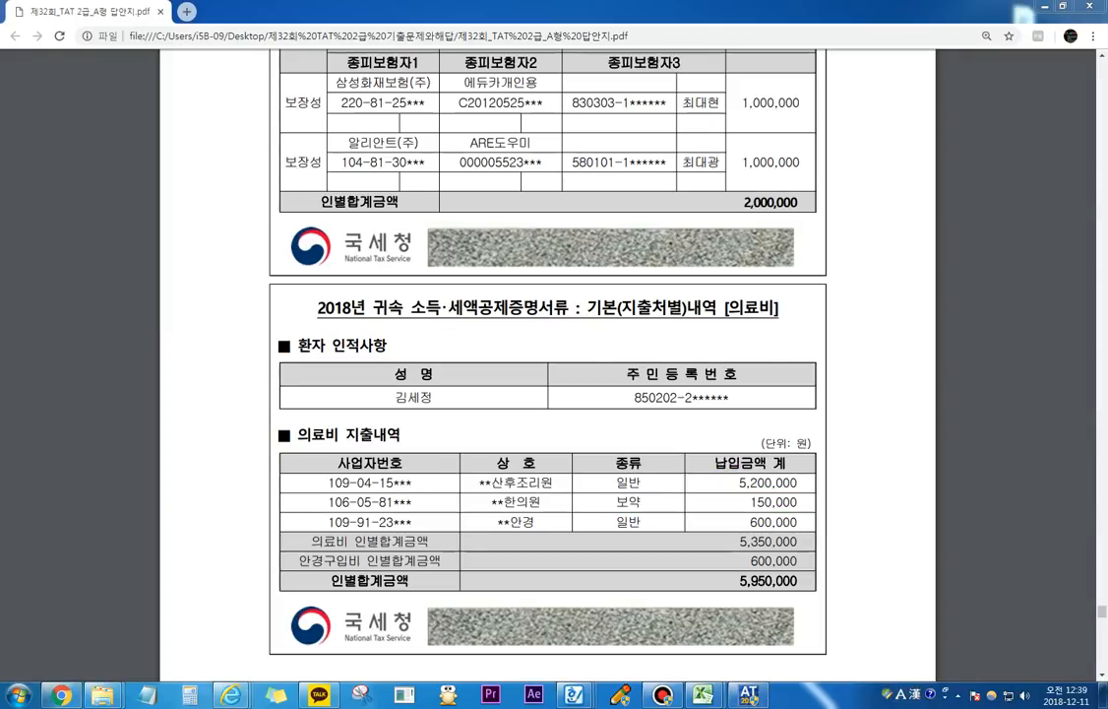
Step: Add the spouse (배우자) as the first recipient row in employee 3001's 의료비 payment list in the payroll program
key(alt+Tab)
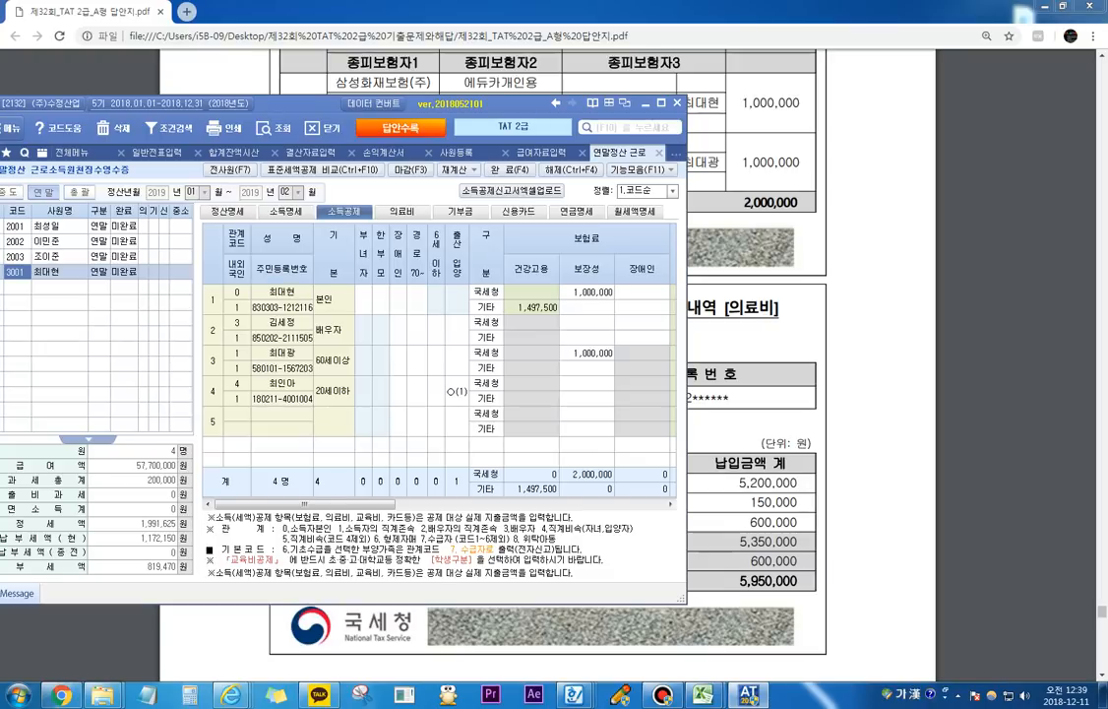
click(402, 211)
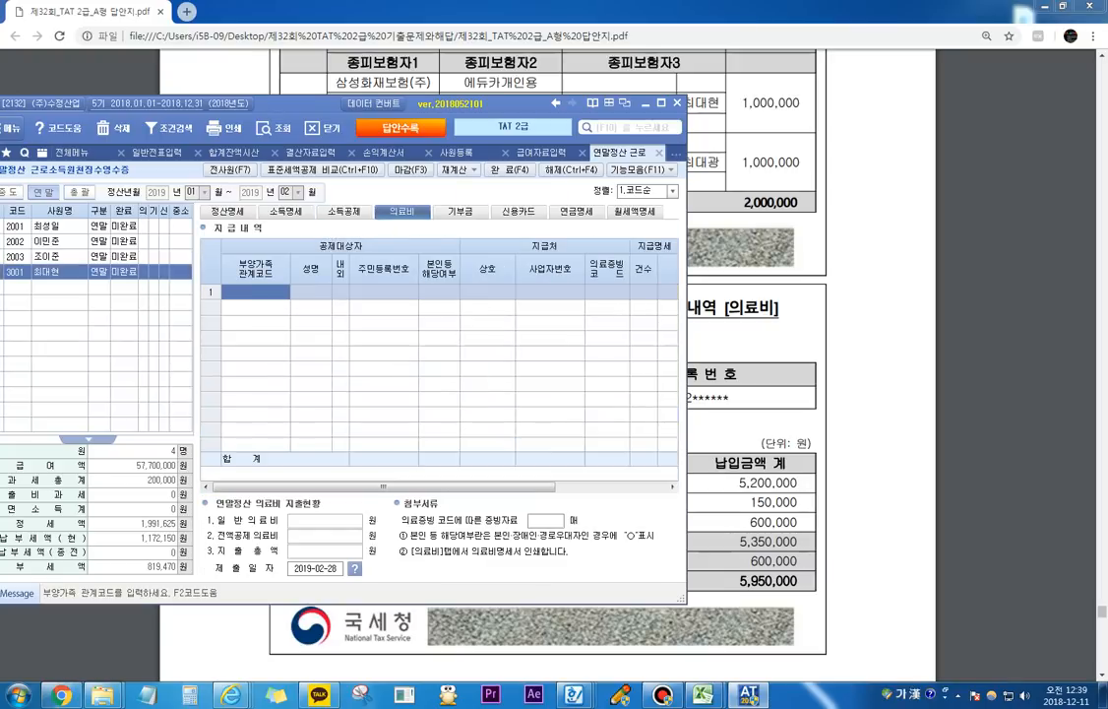
key(F2)
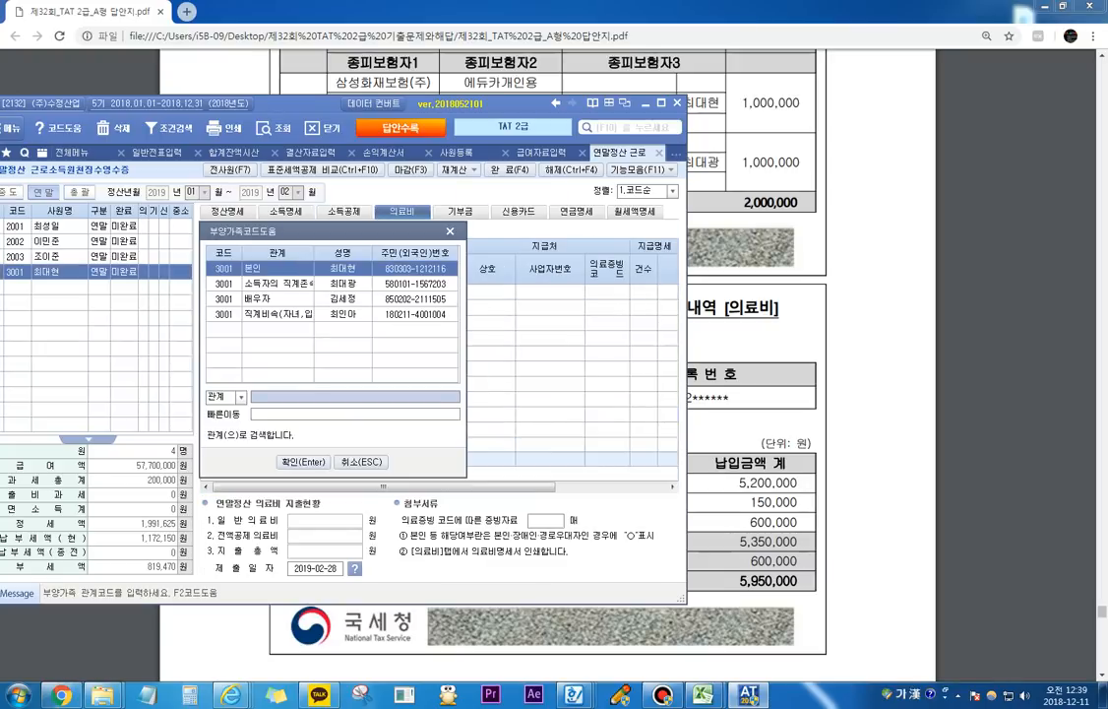
key(Down)
key(Down)
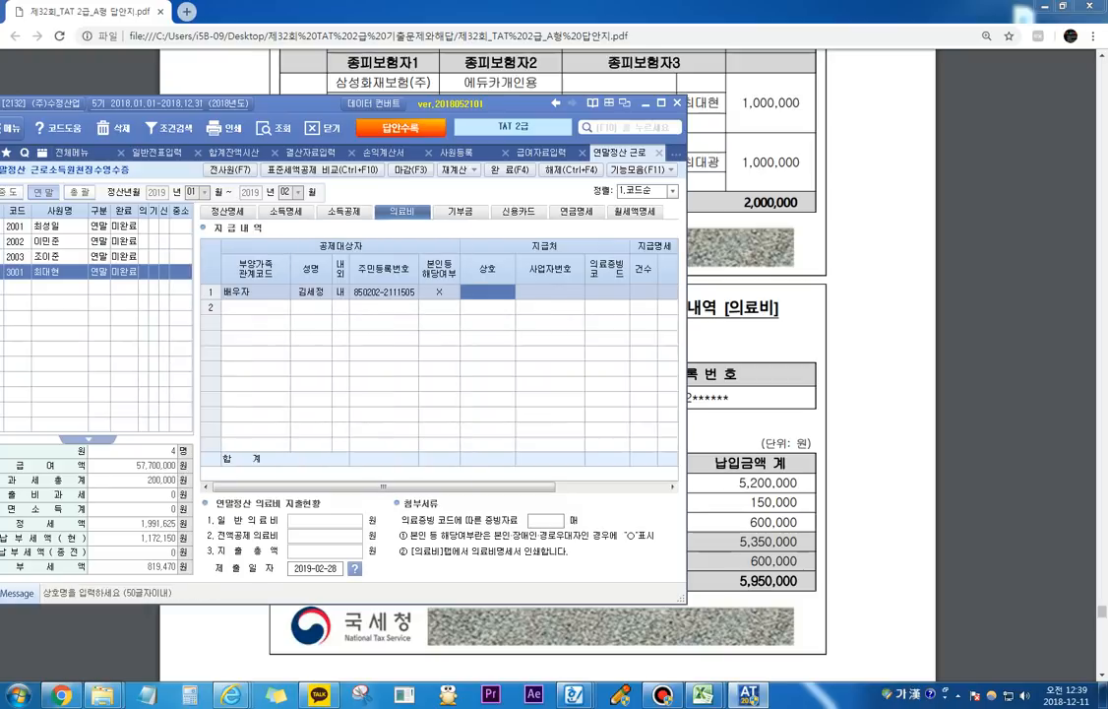
key(Return)
key(Return)
key(Return)
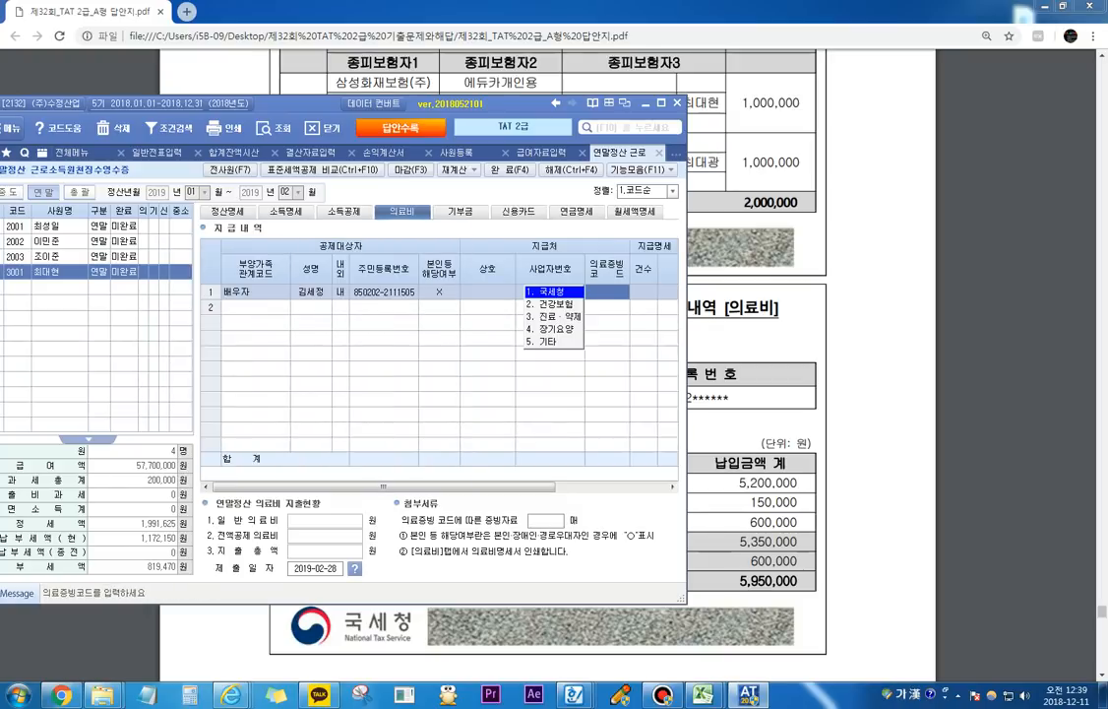
Step: Complete the spouse's 의료비 row with 의료증빙코드 국세청, 건수 1 and 지급액 5,700,000
key(Return)
text(1)
key(Return)
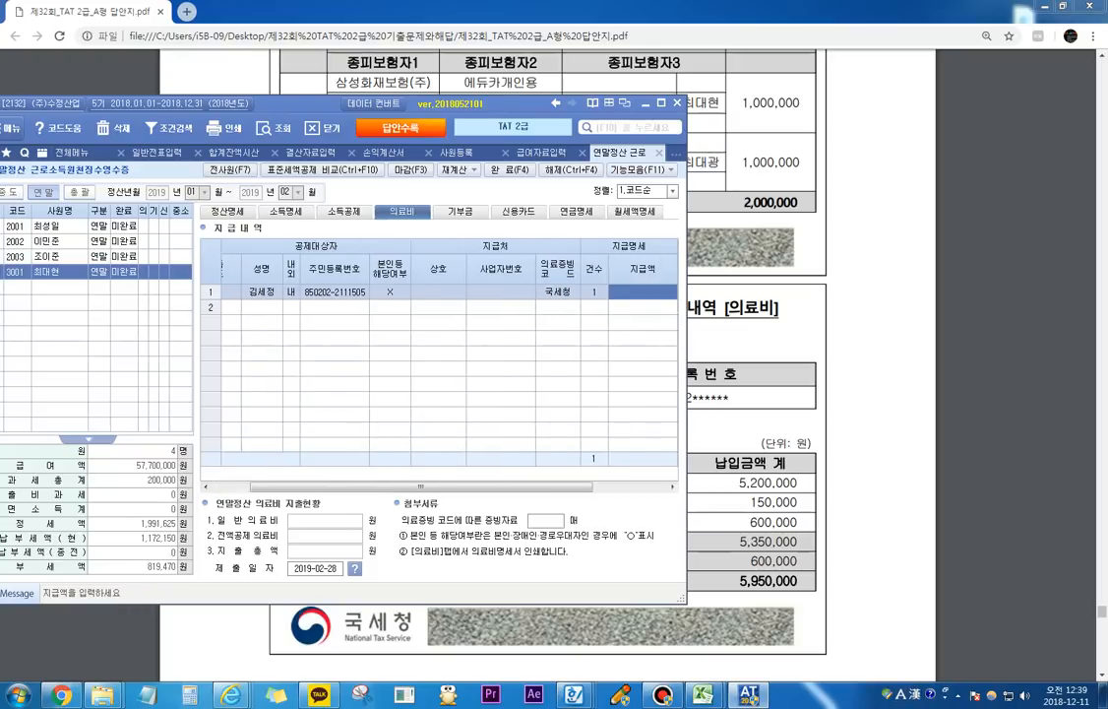
text(5700000)
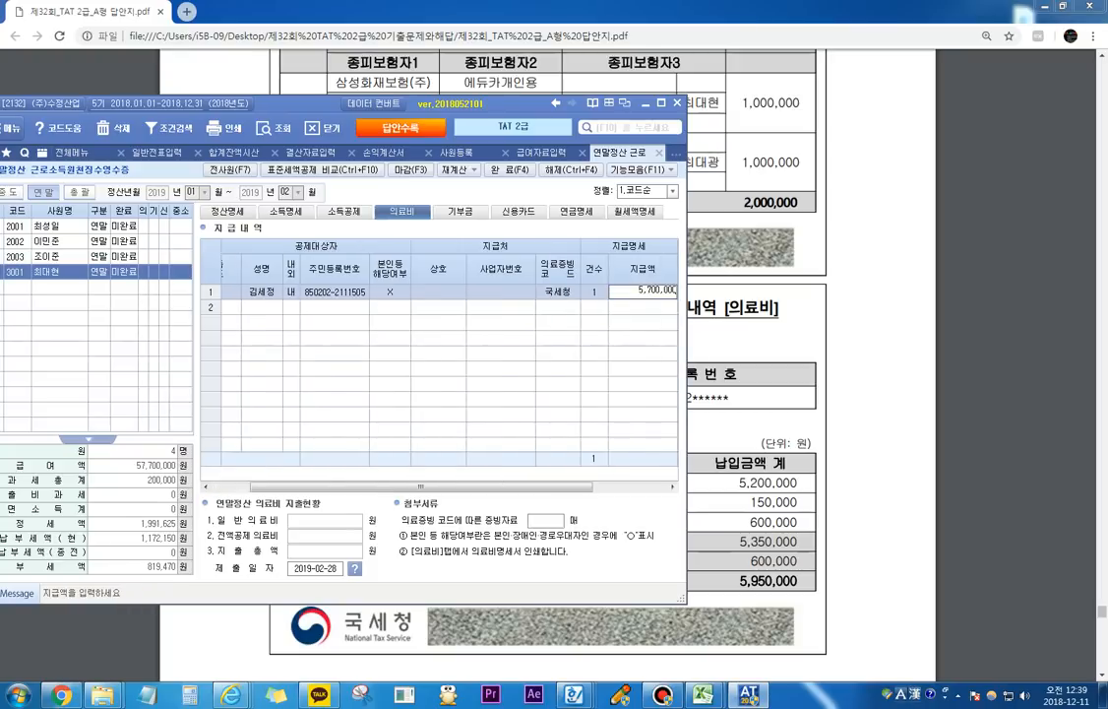
key(Return)
key(Return)
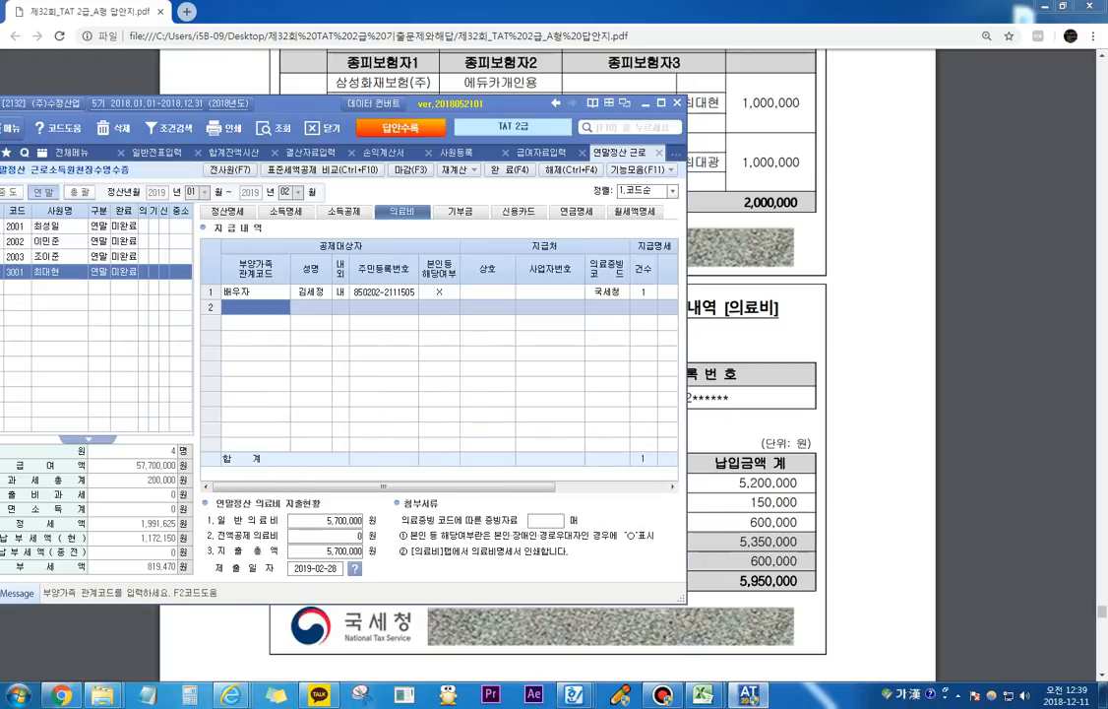
Step: Read the child's 의료비 statement in the answer PDF and add the 직계비속 dependant as the second 의료비 row
key(alt+Tab)
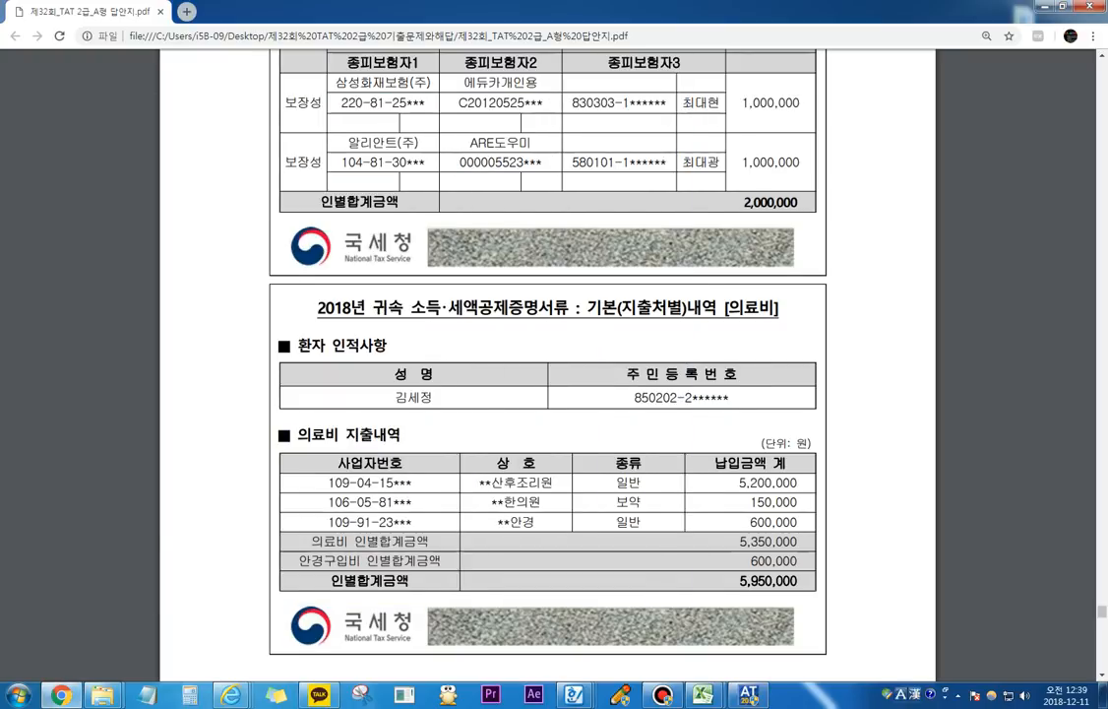
scroll(547, 374, down, 6)
scroll(547, 374, down, 1)
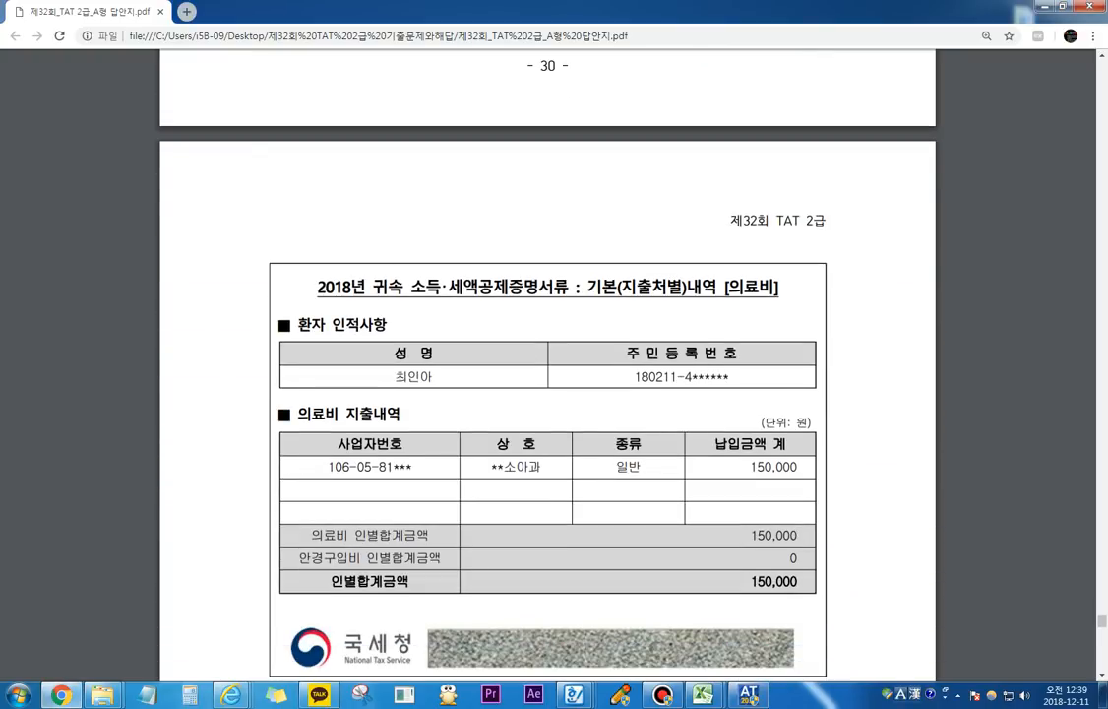
scroll(547, 374, down, 2)
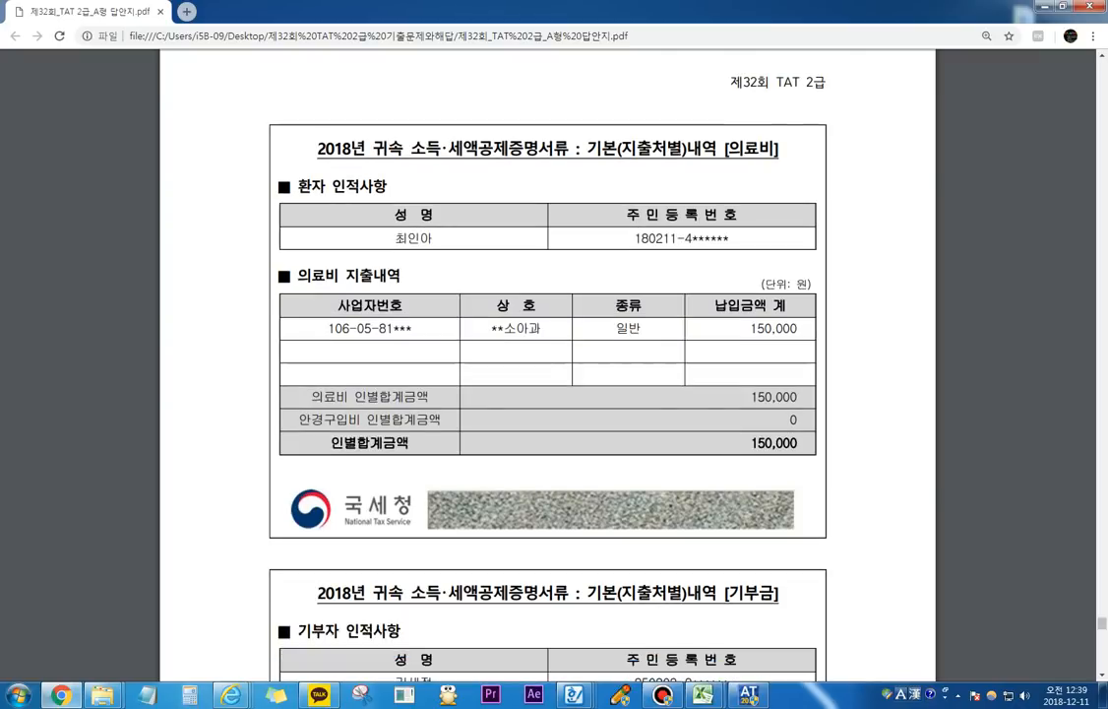
key(alt+Tab)
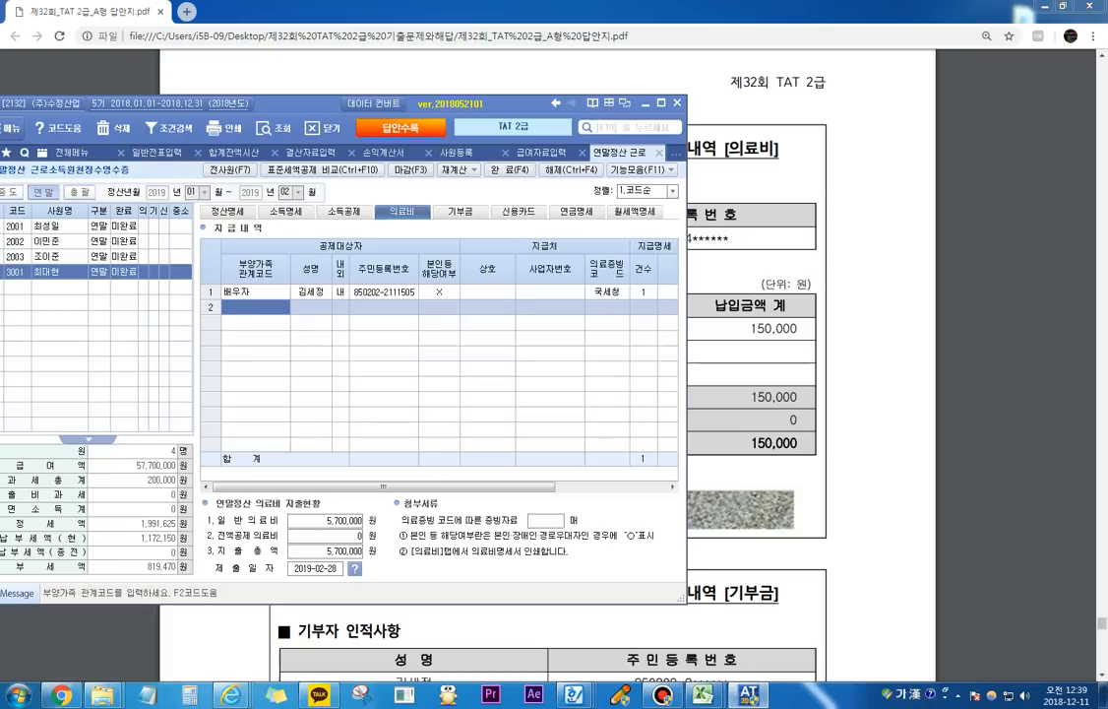
key(F2)
key(Down)
key(Down)
key(Down)
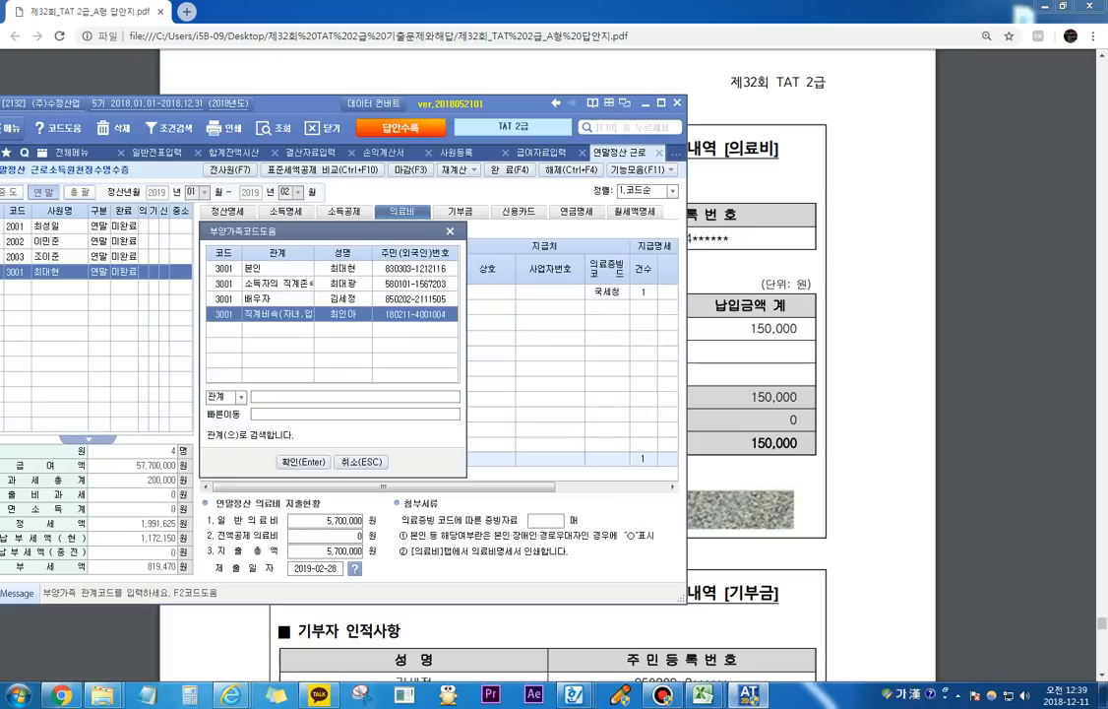
key(Return)
Step: Complete the child's 의료비 row with 의료증빙코드 국세청, 건수 1, 지급액 150,000 and 난임시술비 X
key(Return)
key(Return)
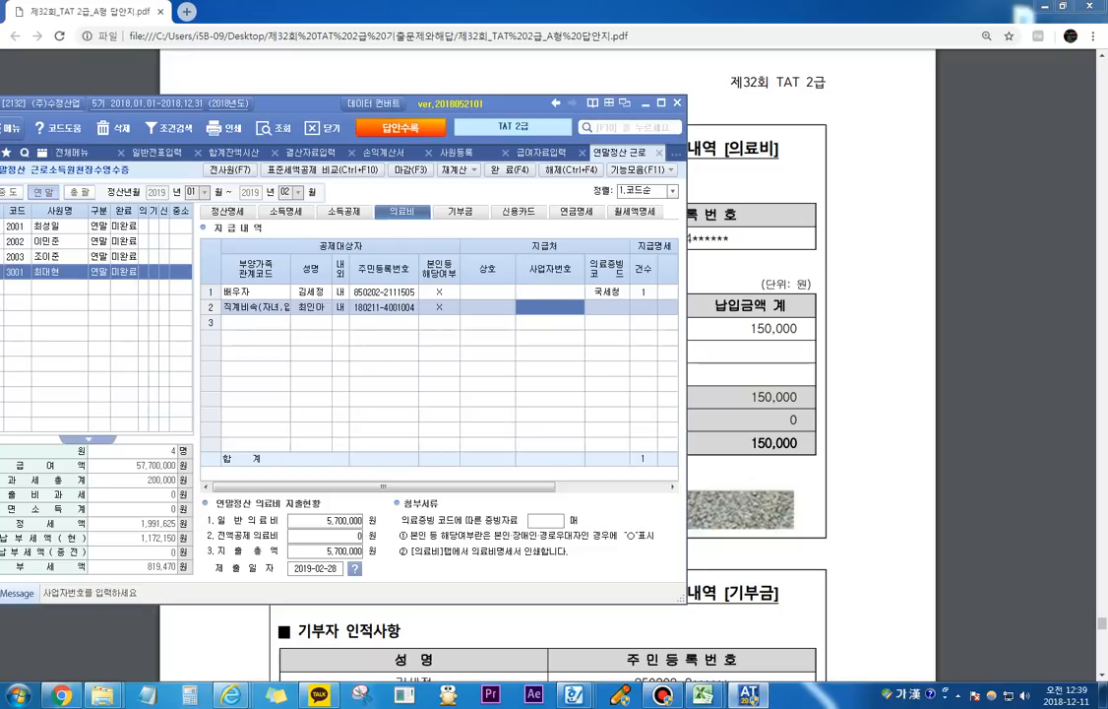
key(Return)
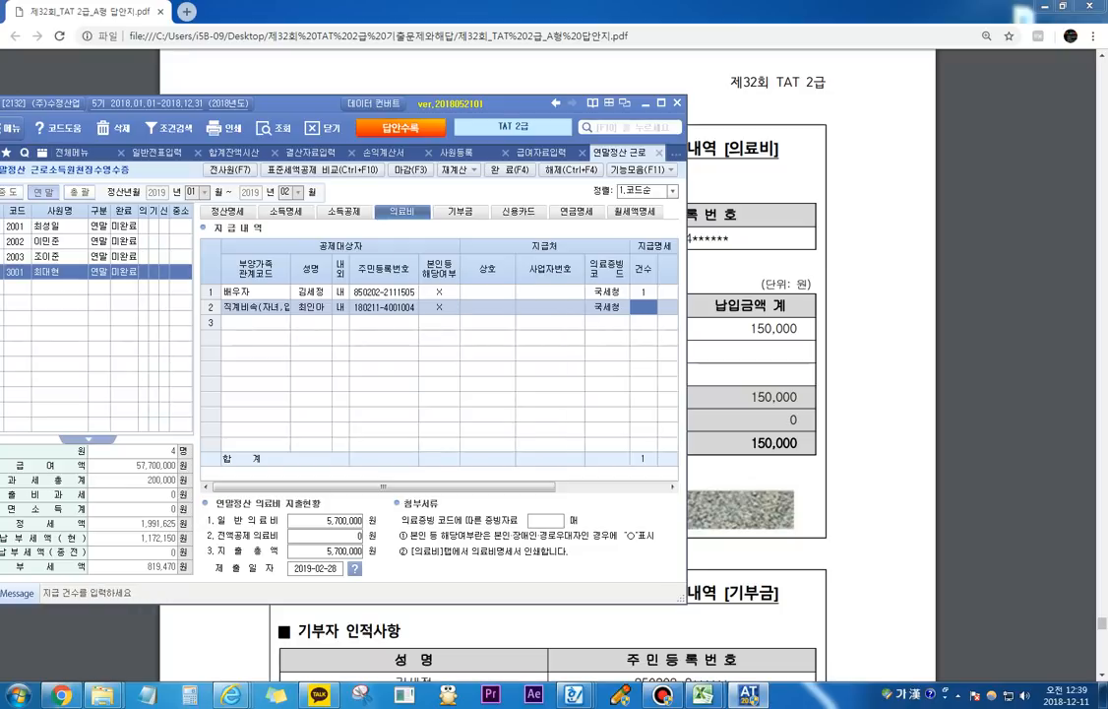
key(Return)
text(1500000)
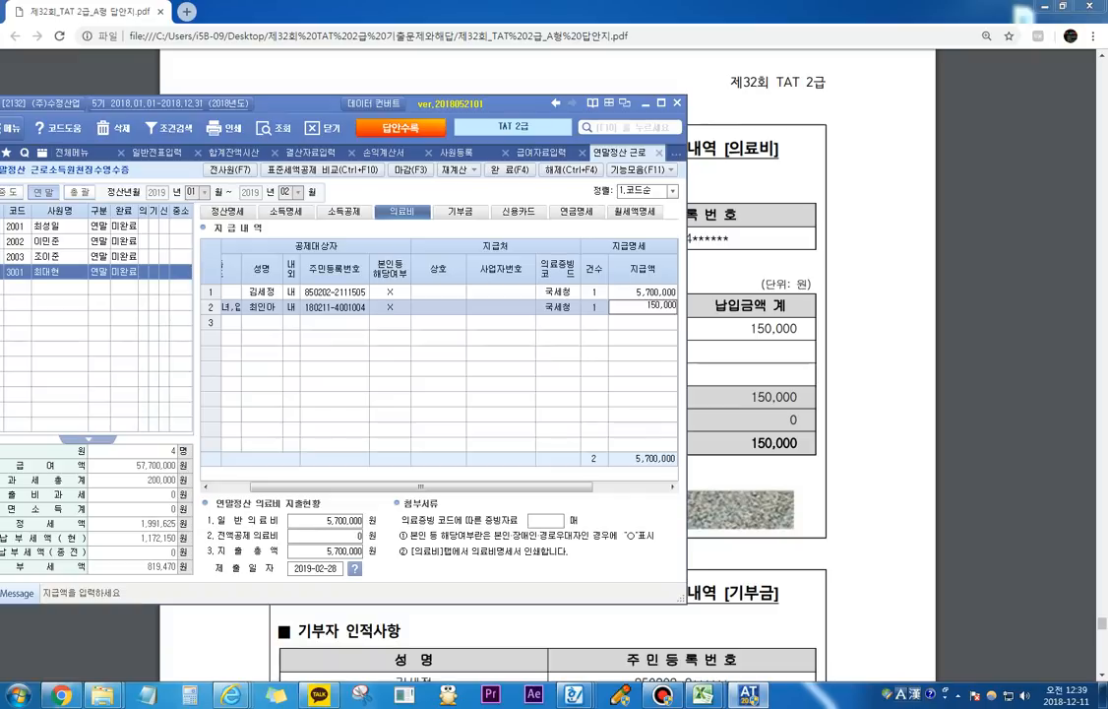
key(Return)
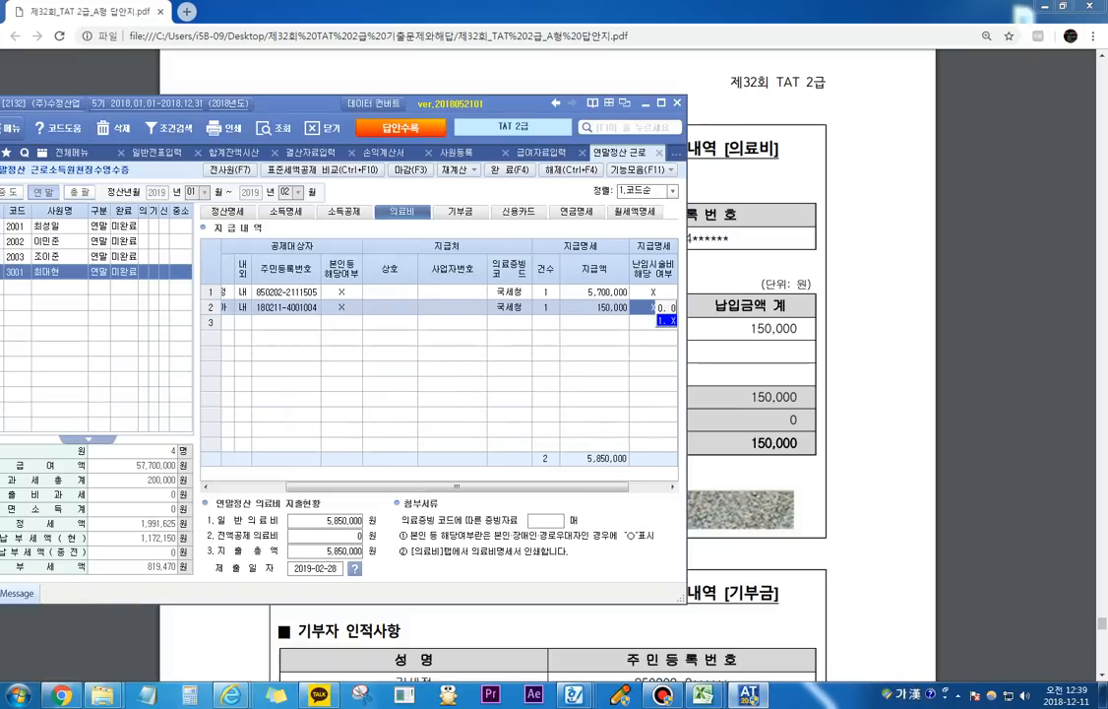
key(Return)
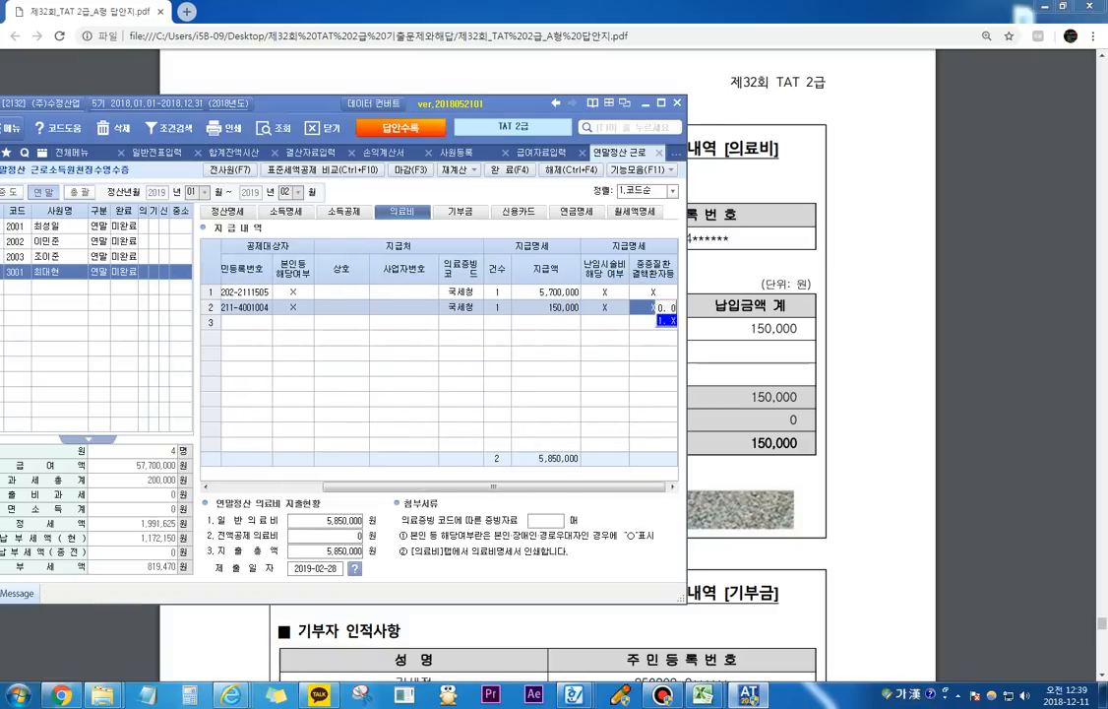
Step: Examine the spouse's 기부금 statement in the answer PDF, circling the organisation name with the screen pen, and close the pen
key(alt+Tab)
scroll(548, 364, down, 5)
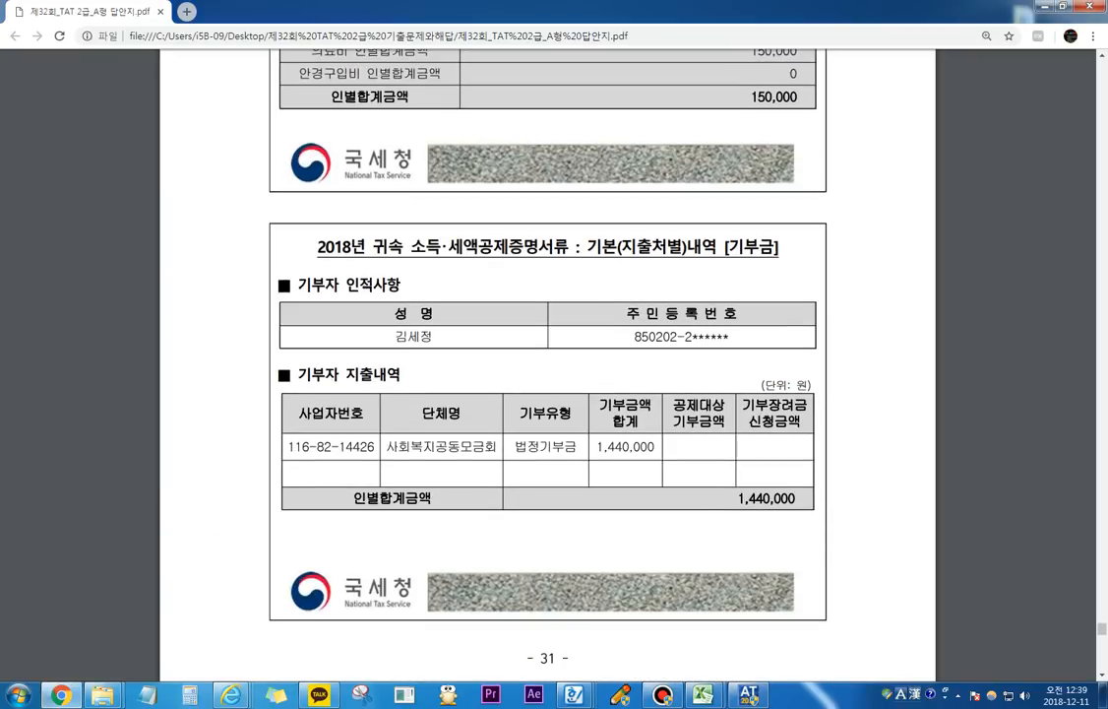
scroll(547, 364, up, 5)
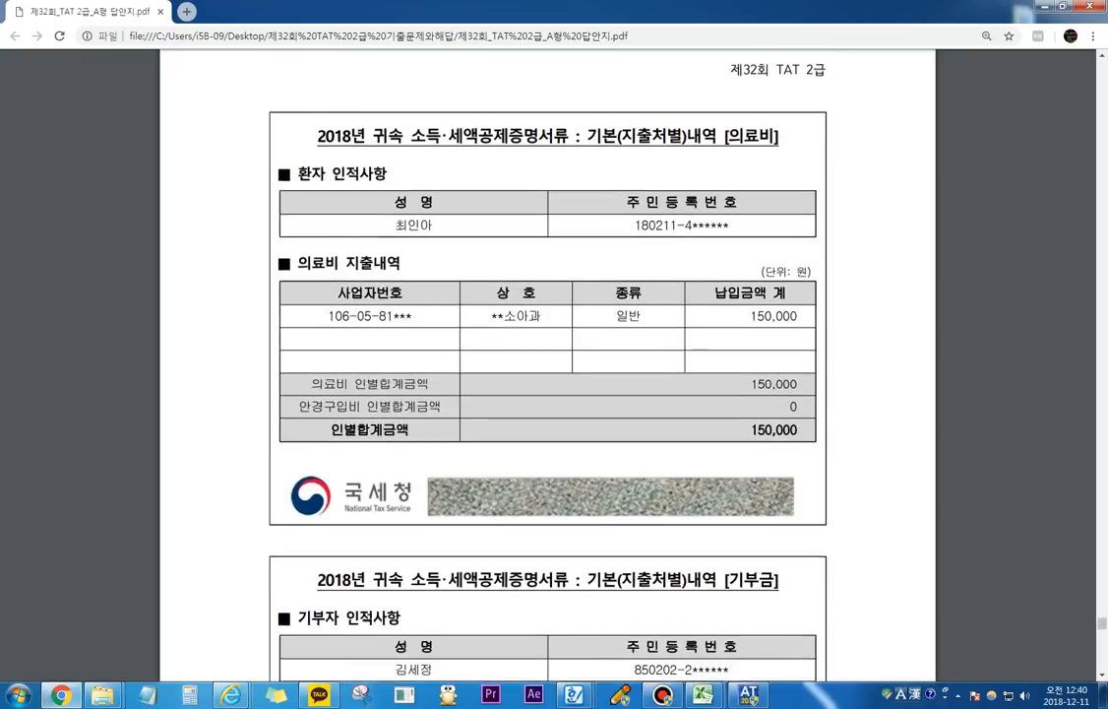
scroll(548, 364, up, 4)
scroll(547, 364, down, 10)
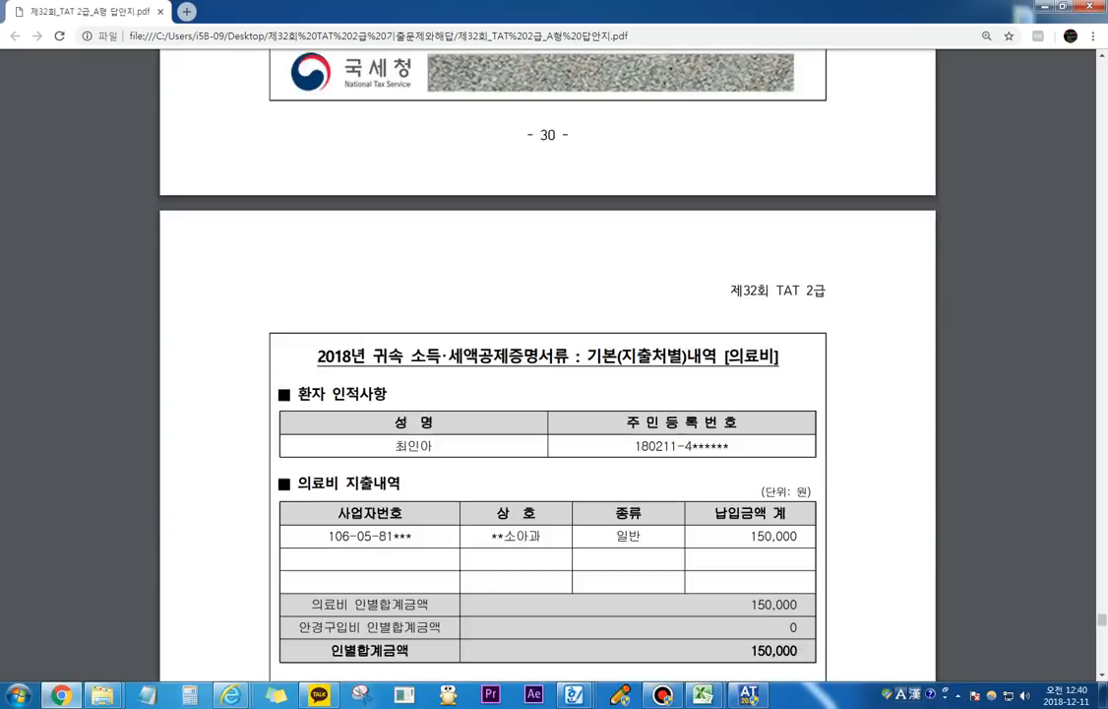
scroll(548, 365, down, 3)
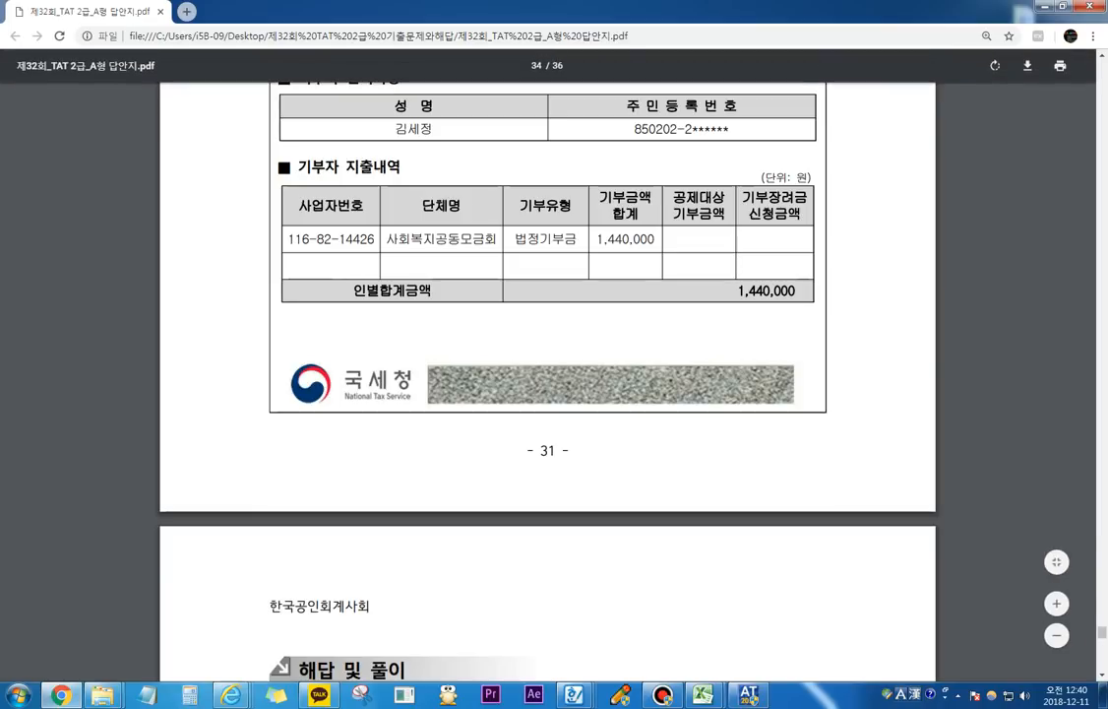
scroll(548, 374, up, 3)
key(ctrl+F1)
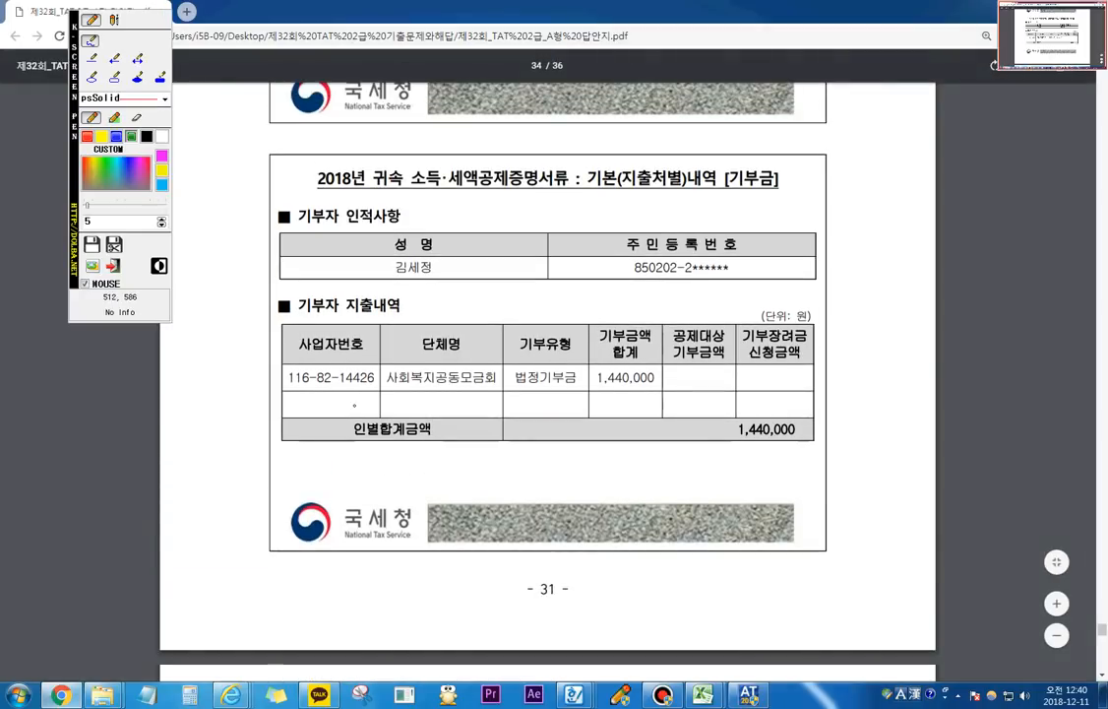
mouse_move(362, 398)
mouse_down()
mouse_move(447, 333)
mouse_move(373, 396)
mouse_up()
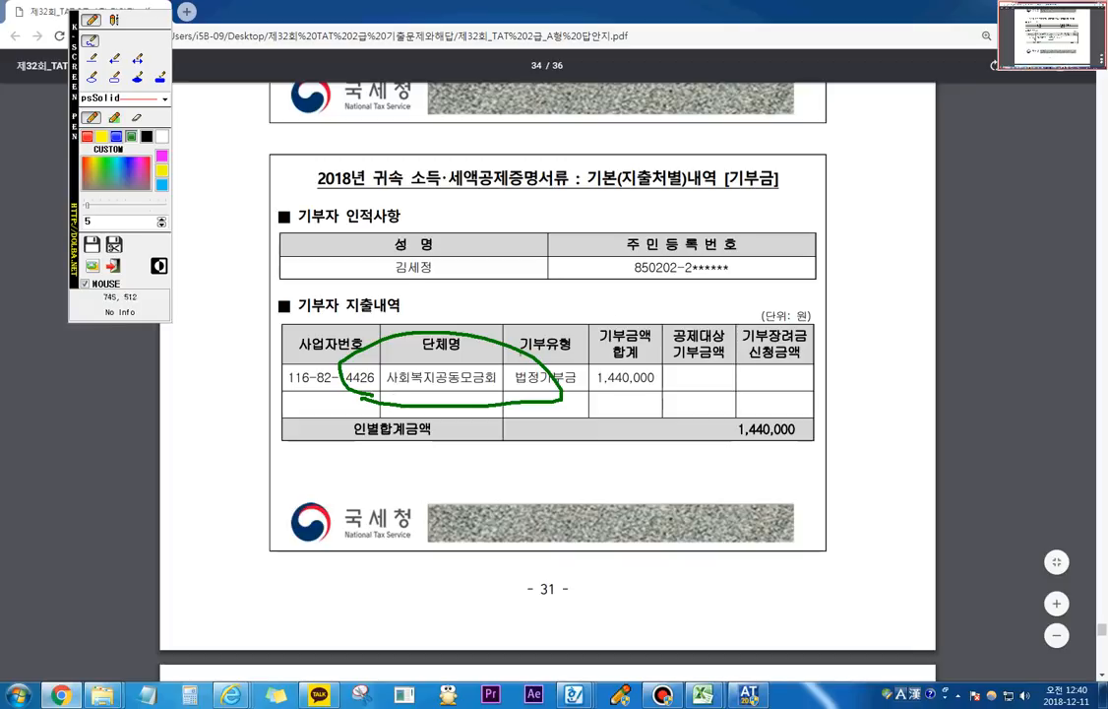
key(Escape)
Step: Check the 의료비 tax credit in employee 3001's 정산명세 and the 의료비 and 기부금 columns in 소득공제
key(alt+Tab)
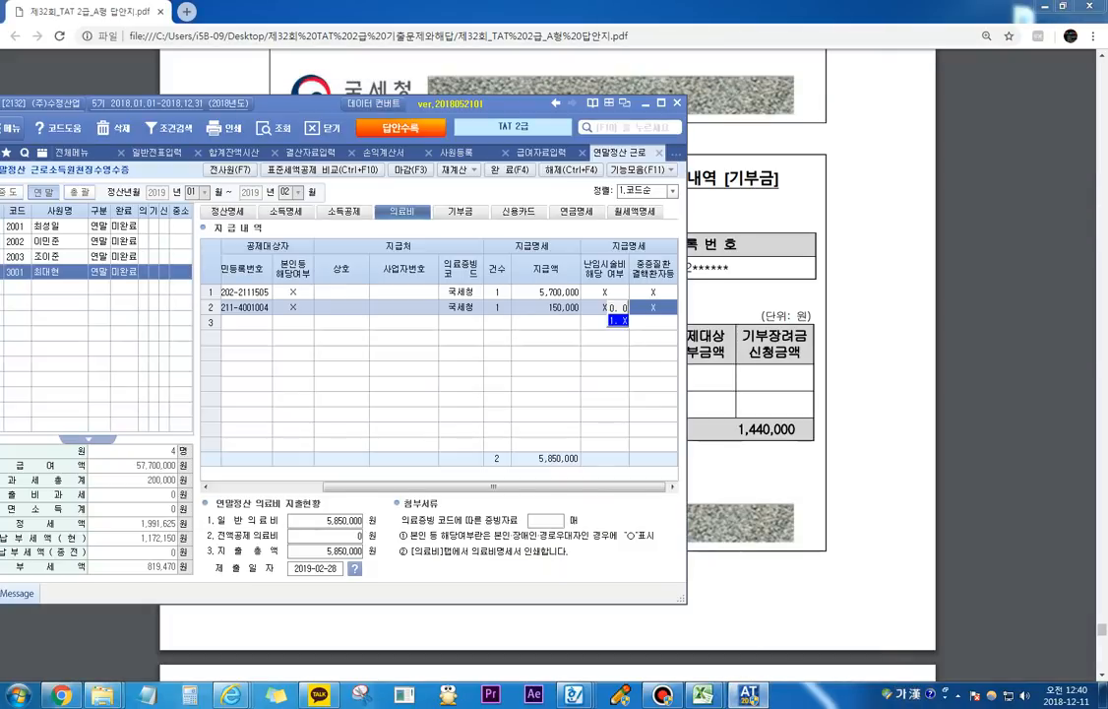
click(460, 212)
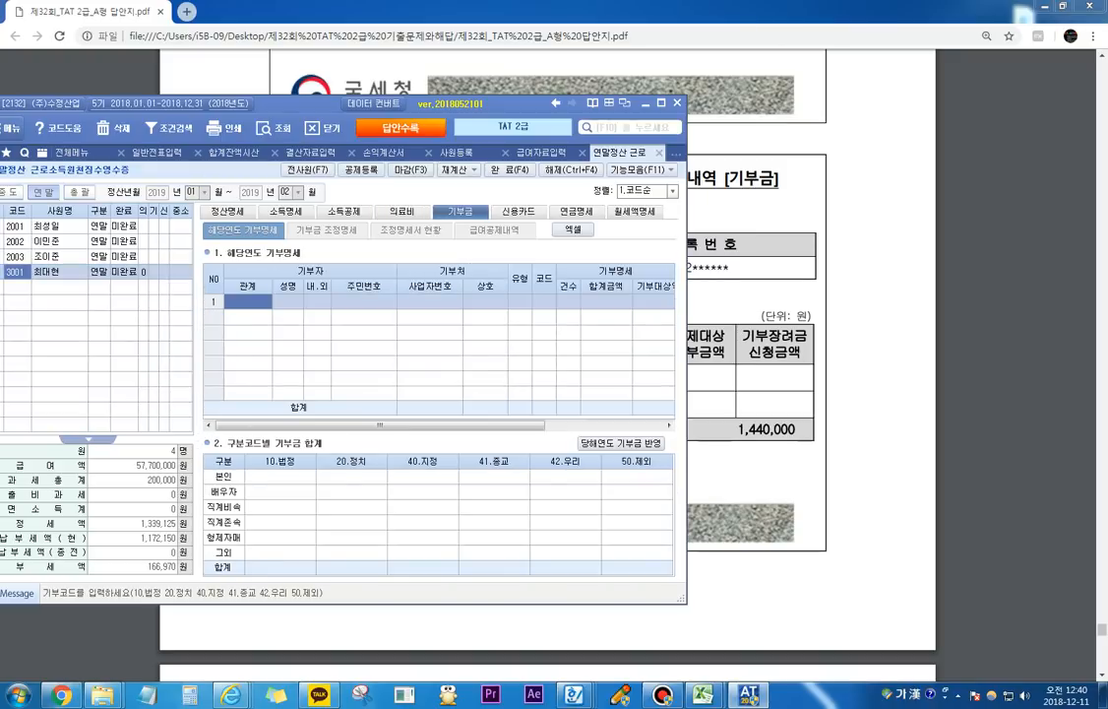
click(227, 210)
click(343, 211)
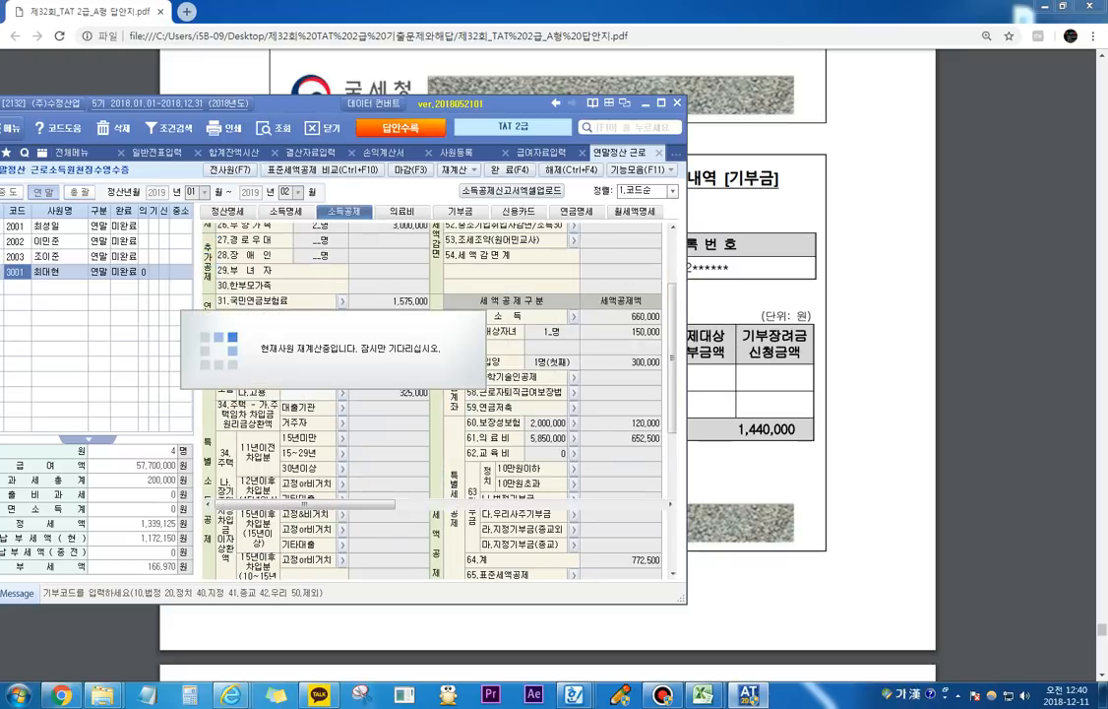
scroll(438, 354, right, 6)
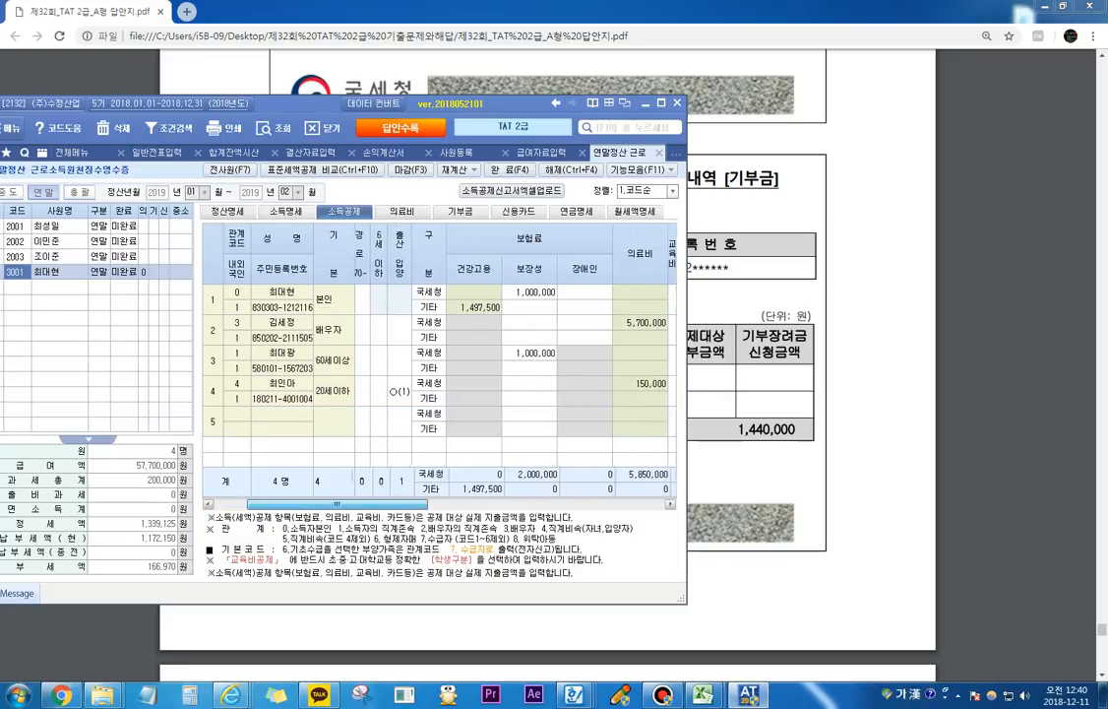
scroll(438, 354, right, 2)
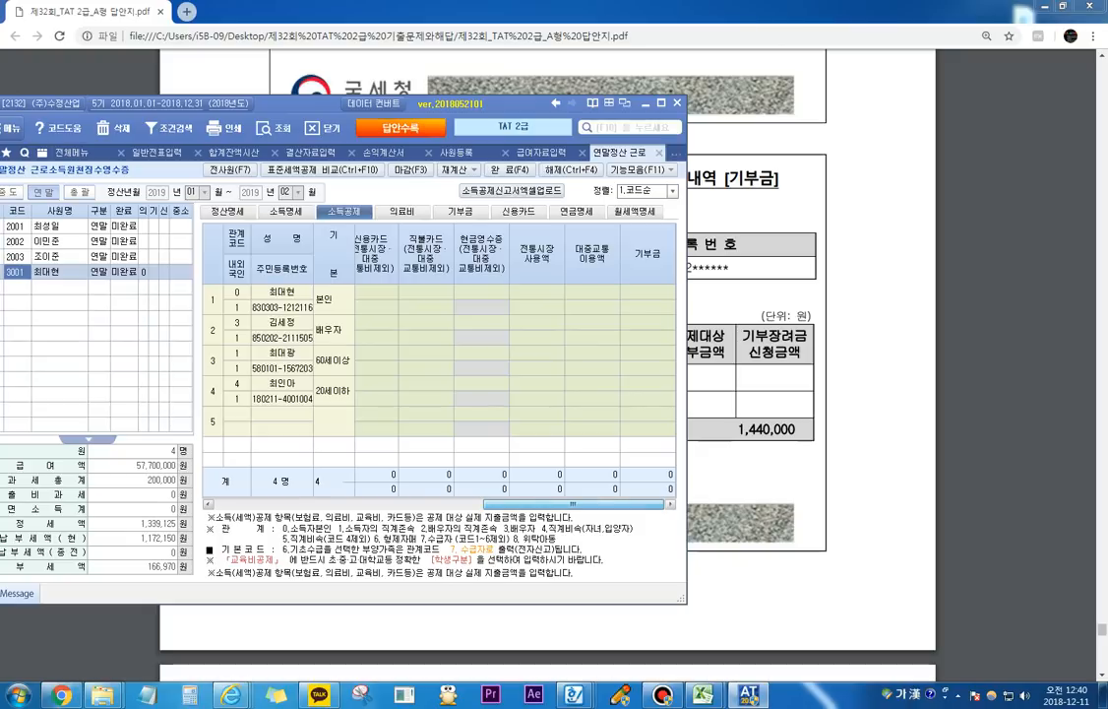
Step: Add the spouse (배우자) as the donor in the first row of the 해당연도 기부명세
click(459, 211)
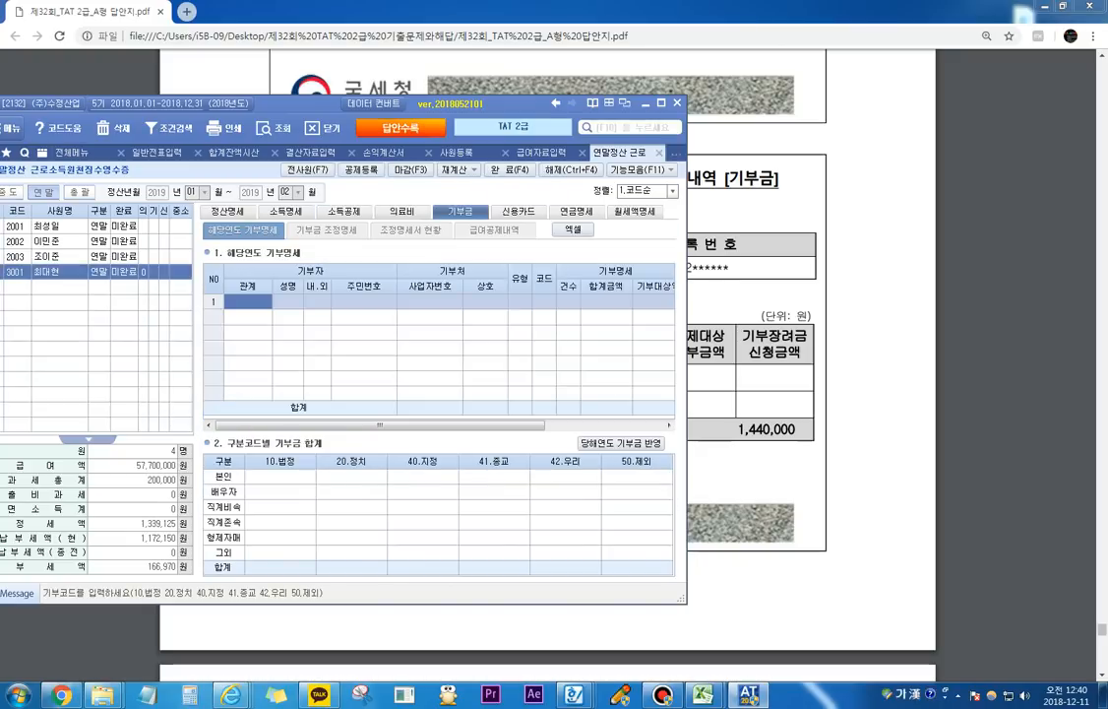
key(F2)
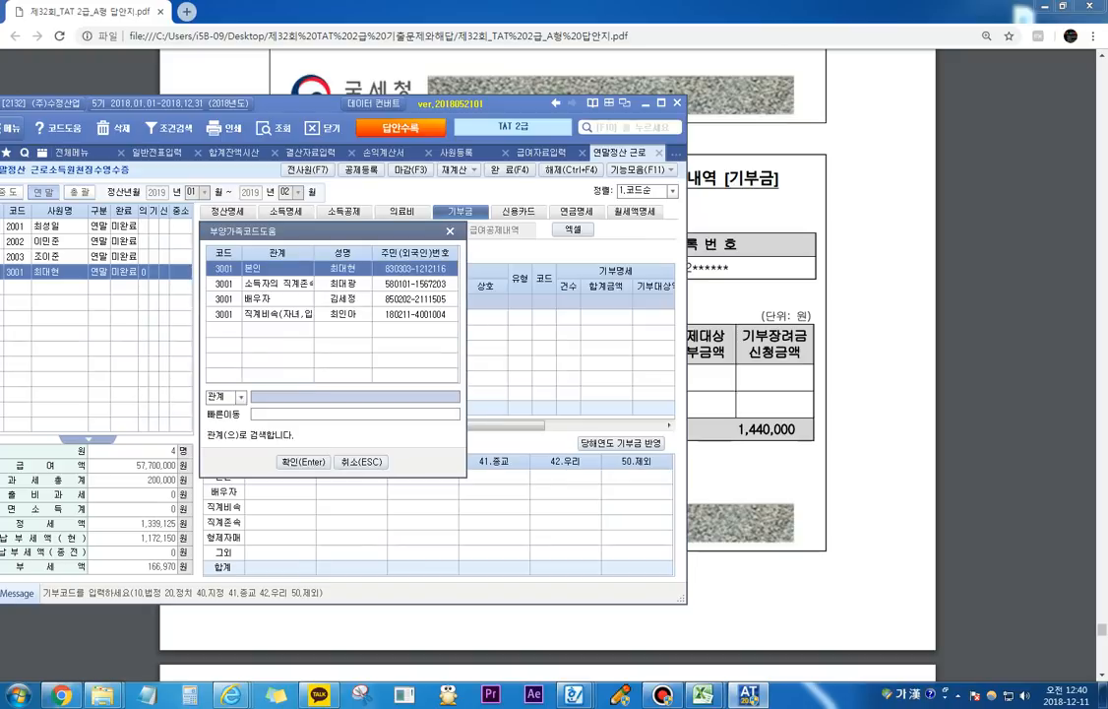
key(Down)
key(Down)
key(Return)
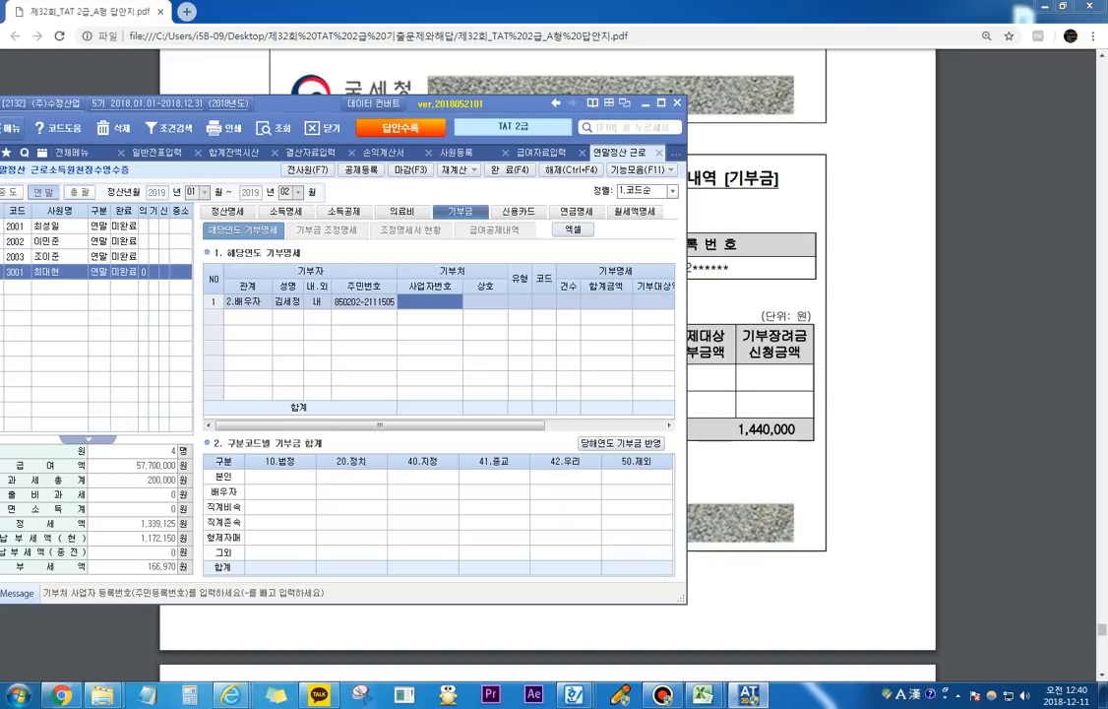
Step: Enter the organisation's 사업자번호 from the PDF and the 상호 사회복지공동모금회 in the spouse's donation row
drag(296, 103, 450, 203)
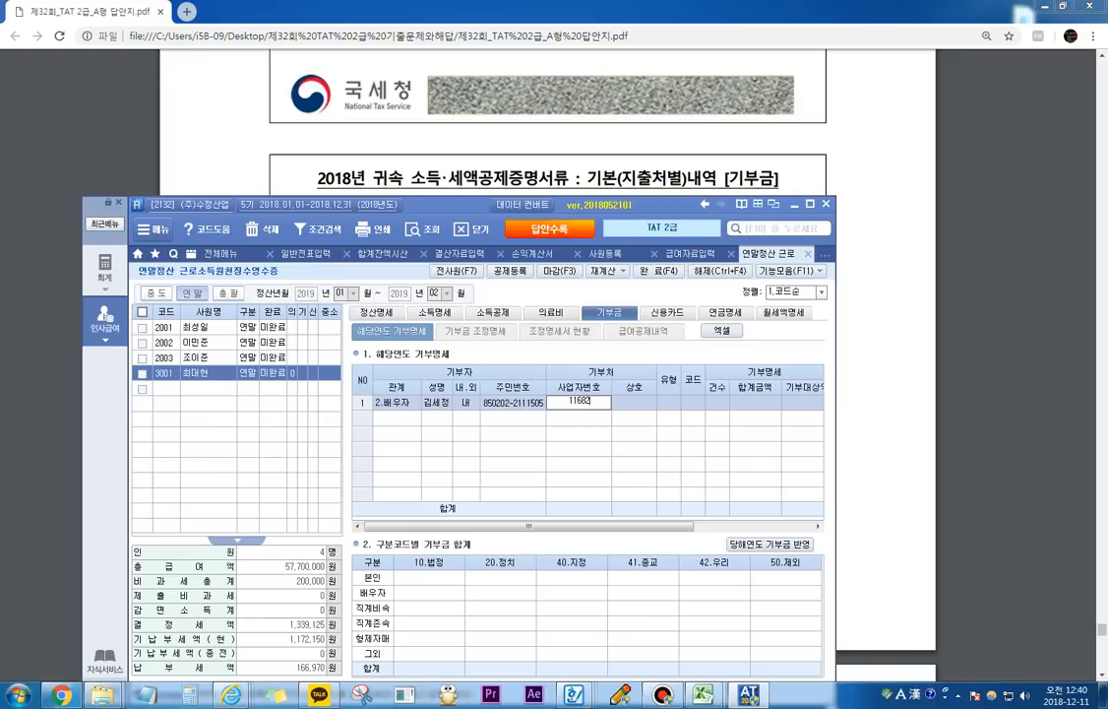
key(Return)
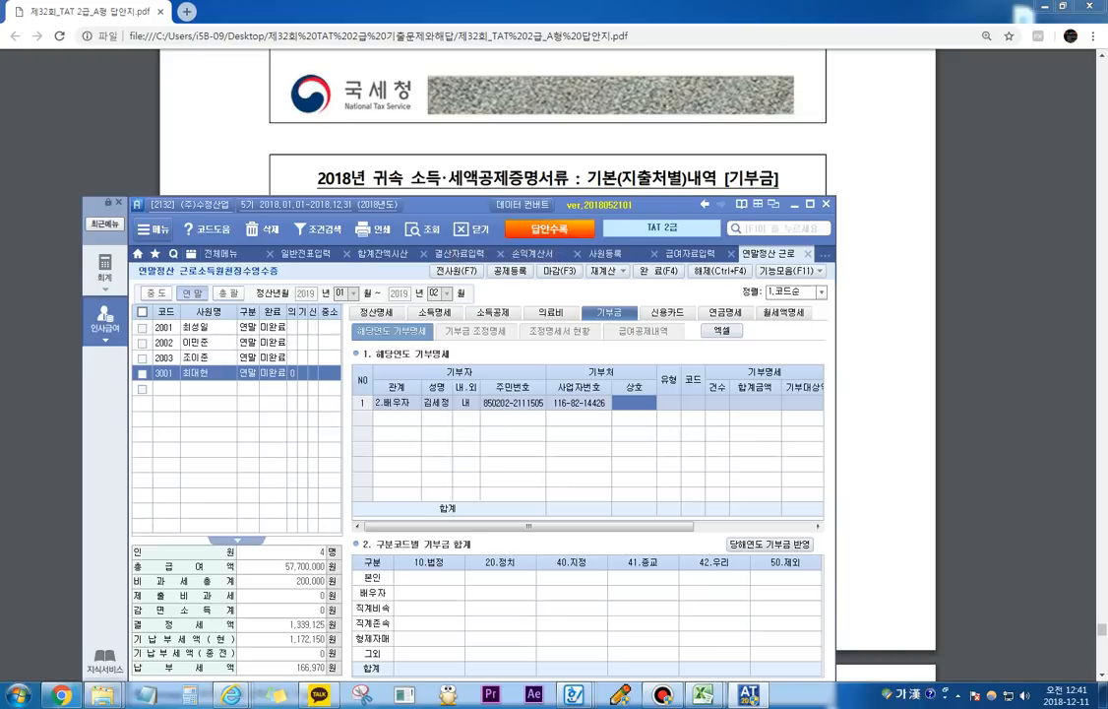
text(사회복지)
text(공)
key(Return)
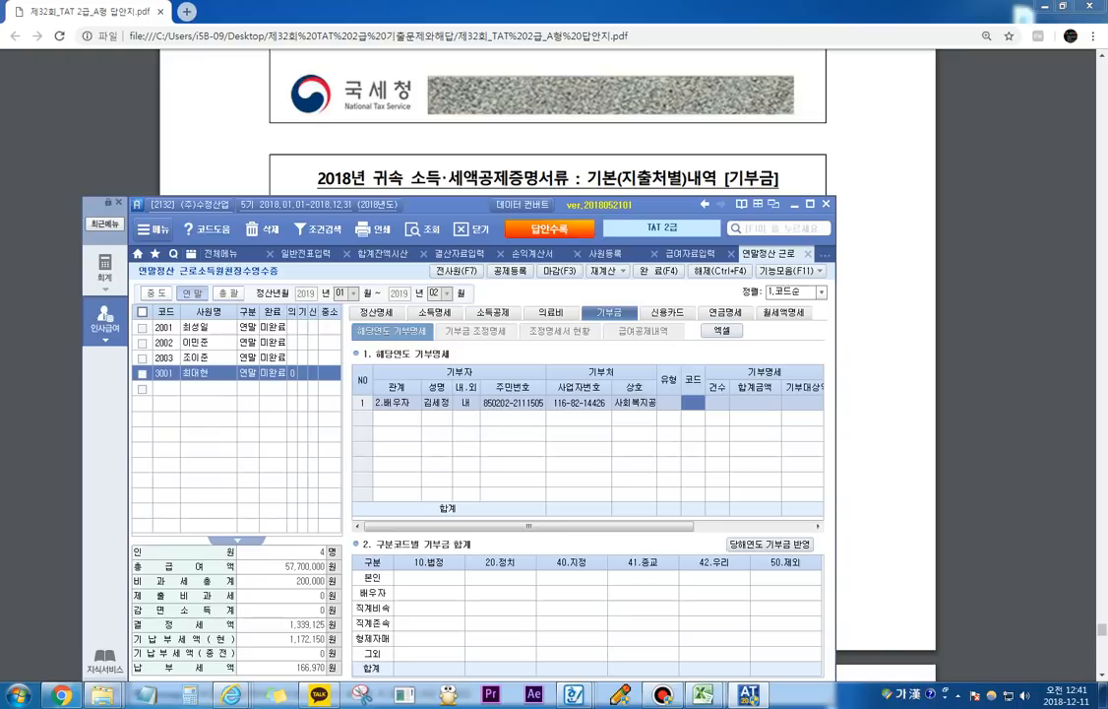
Step: Complete the spouse's donation row with code 10 (법정), 건수 1, 기부대상액 1,440,000 and 구분 국세청
drag(443, 204, 419, 106)
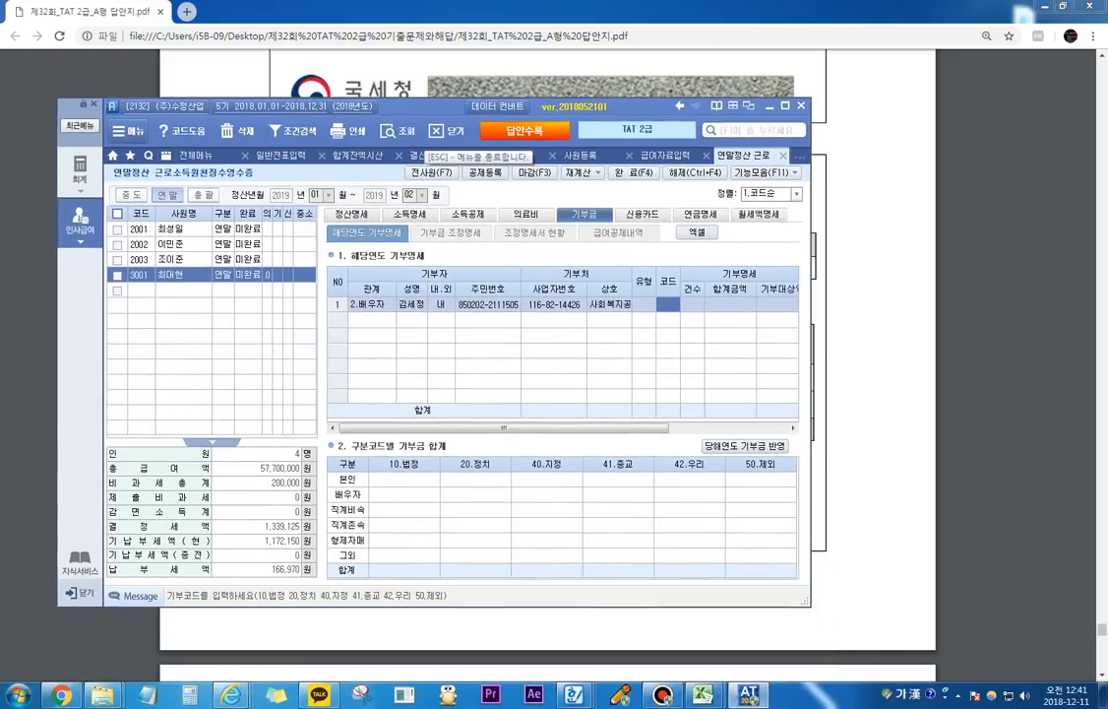
text(10)
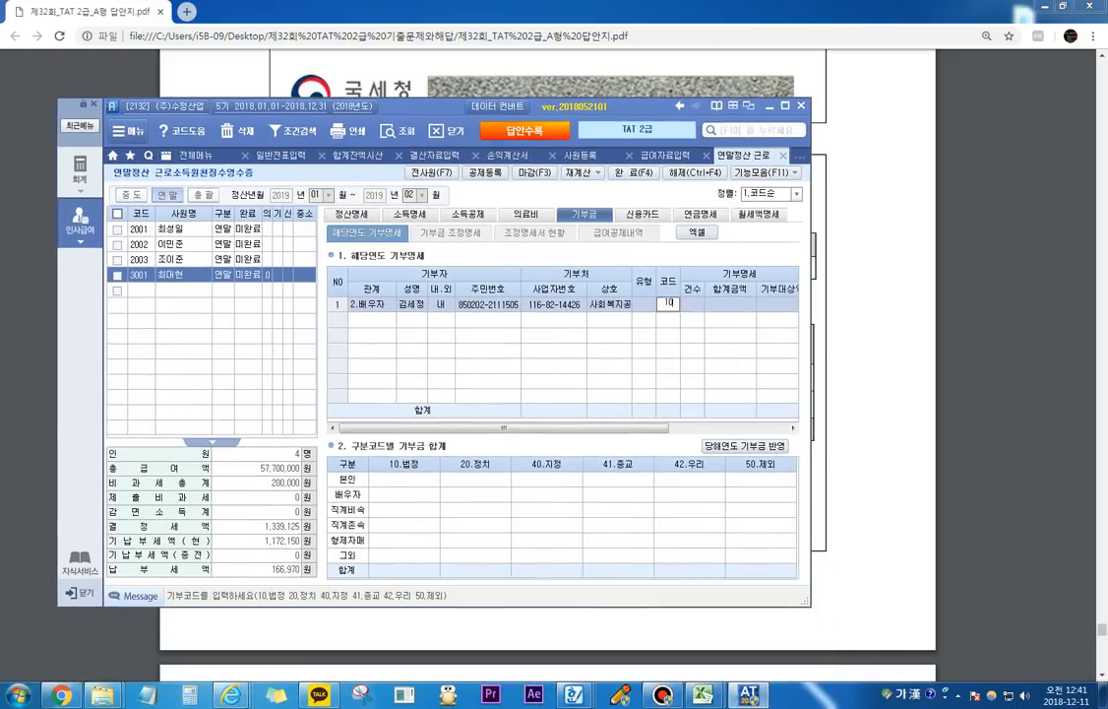
key(Return)
text(1)
key(Return)
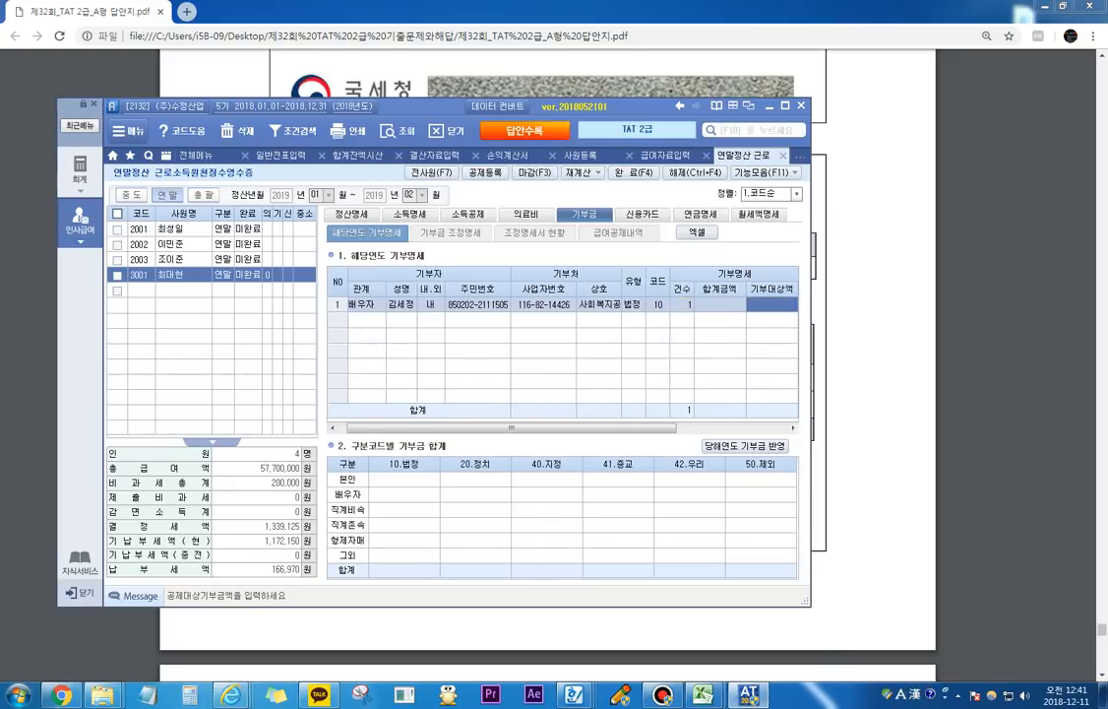
text(1440000)
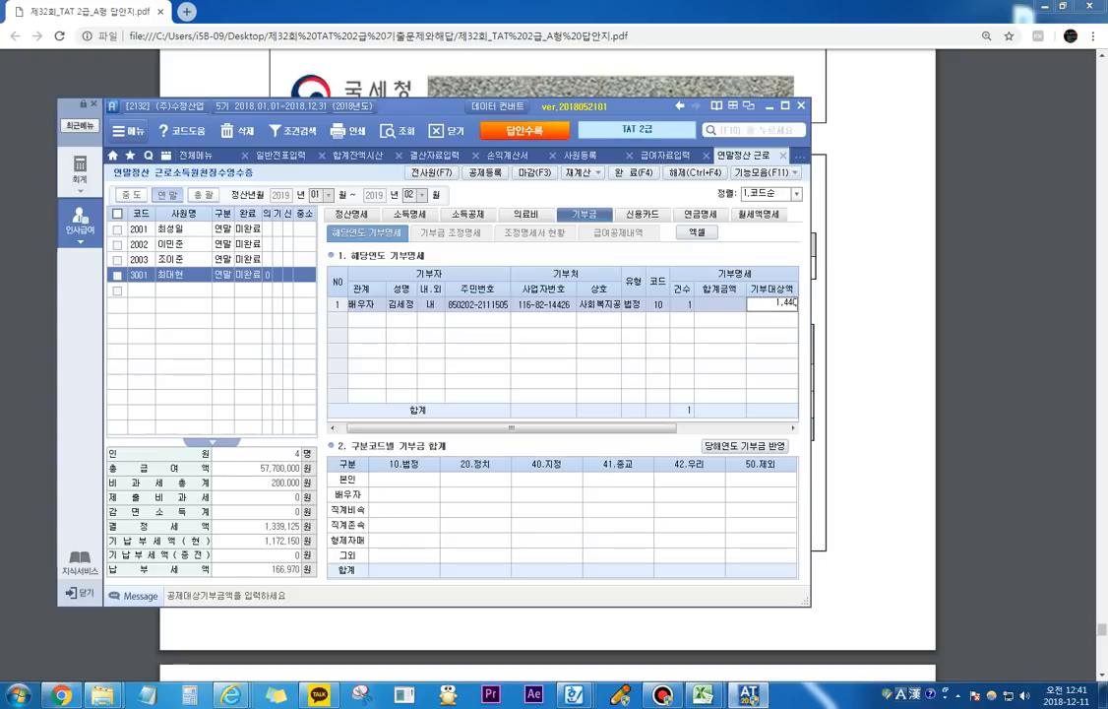
key(Return)
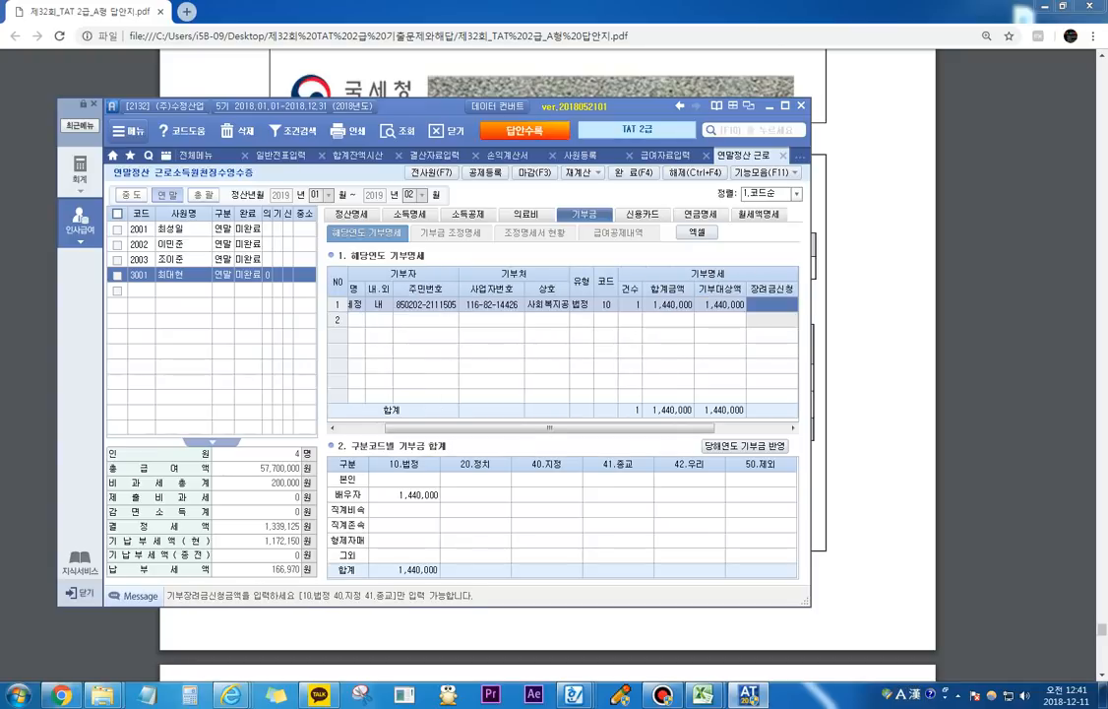
key(Return)
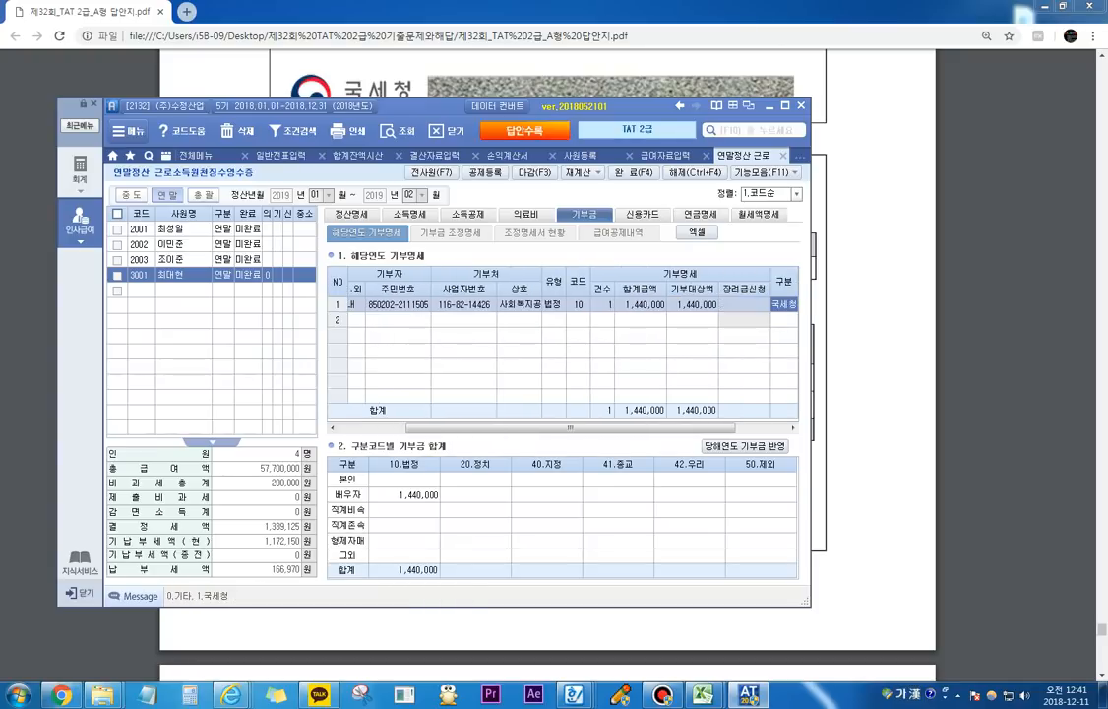
key(Return)
key(Return)
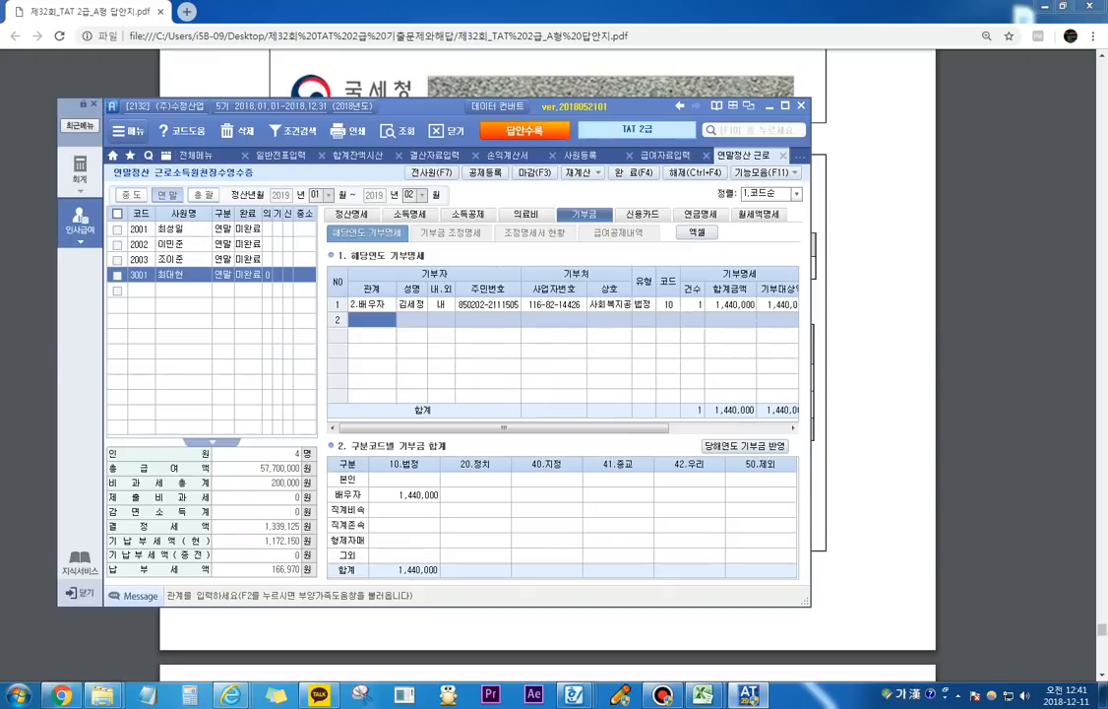
Step: Apply the calculated donation deduction from 기부금 조정명세 to the settlement (공제금액+정산명세 반영) and check the 기부금 tax credit in 정산명세
click(451, 233)
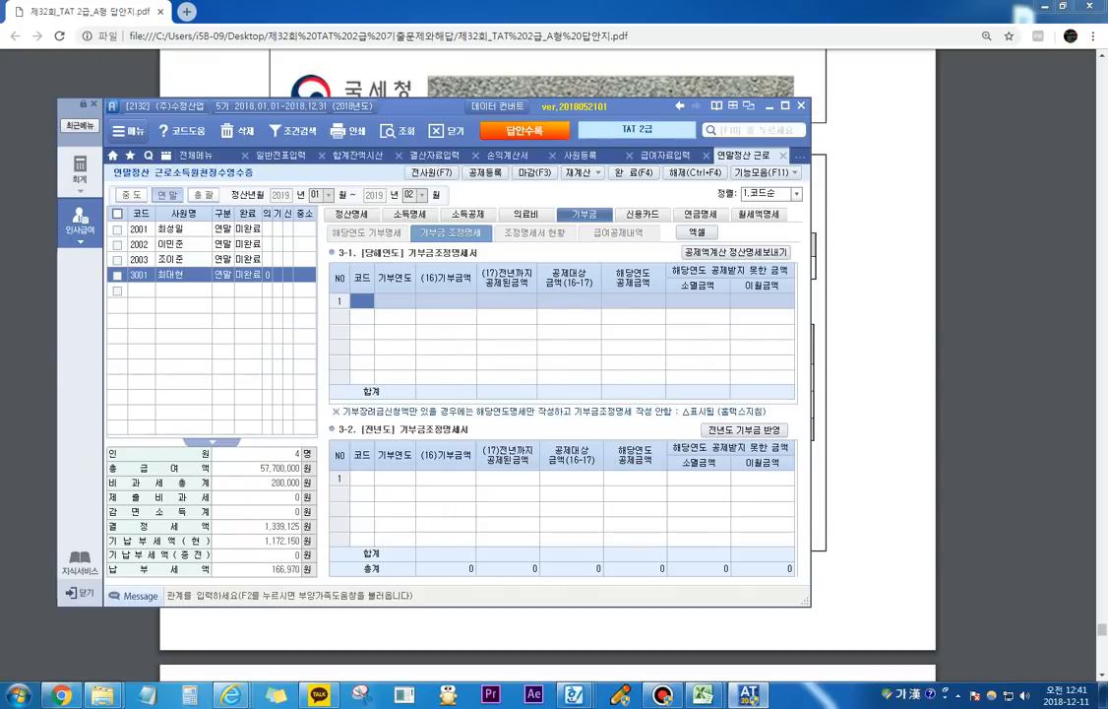
click(736, 252)
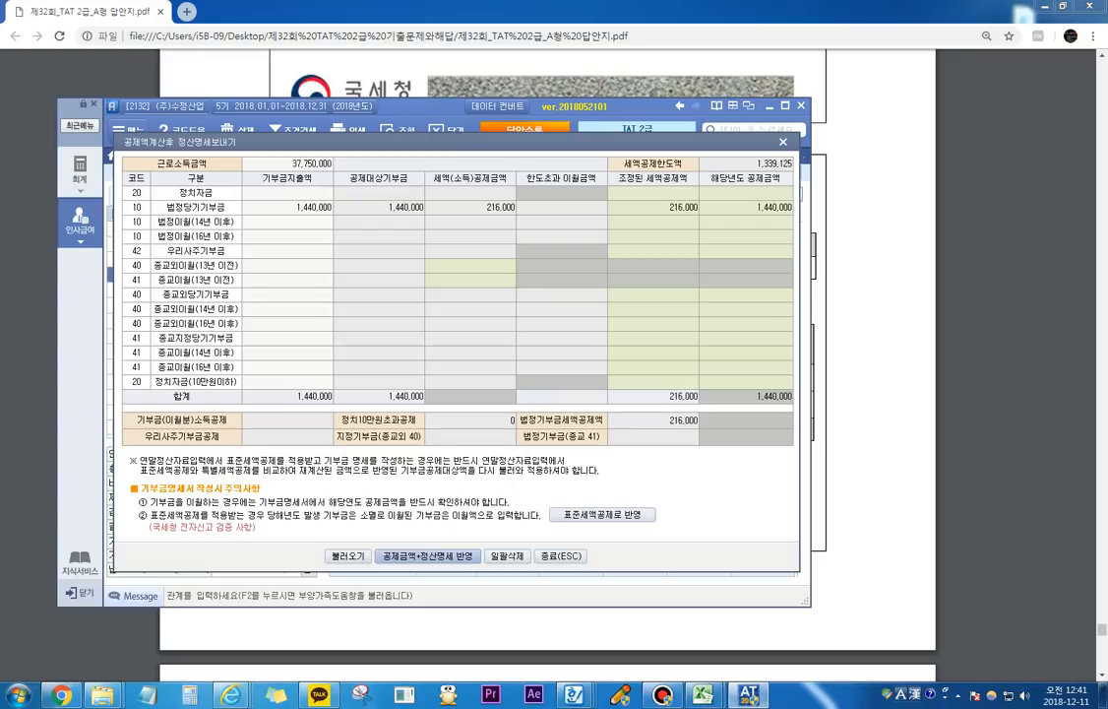
key(Return)
key(Return)
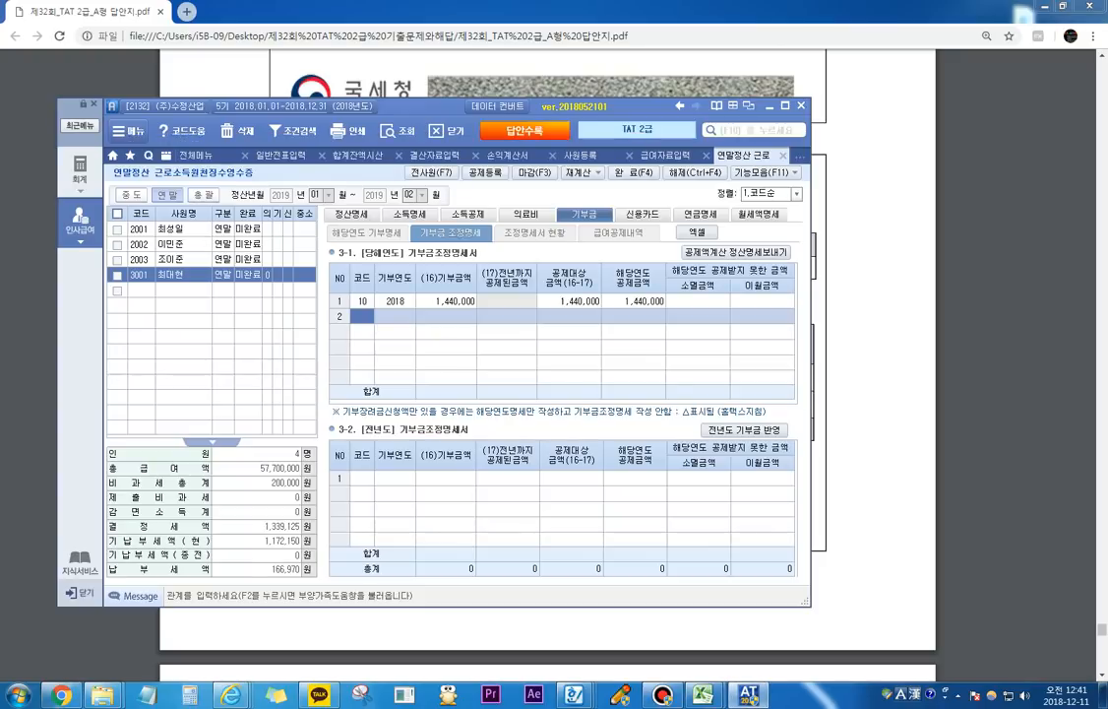
click(351, 214)
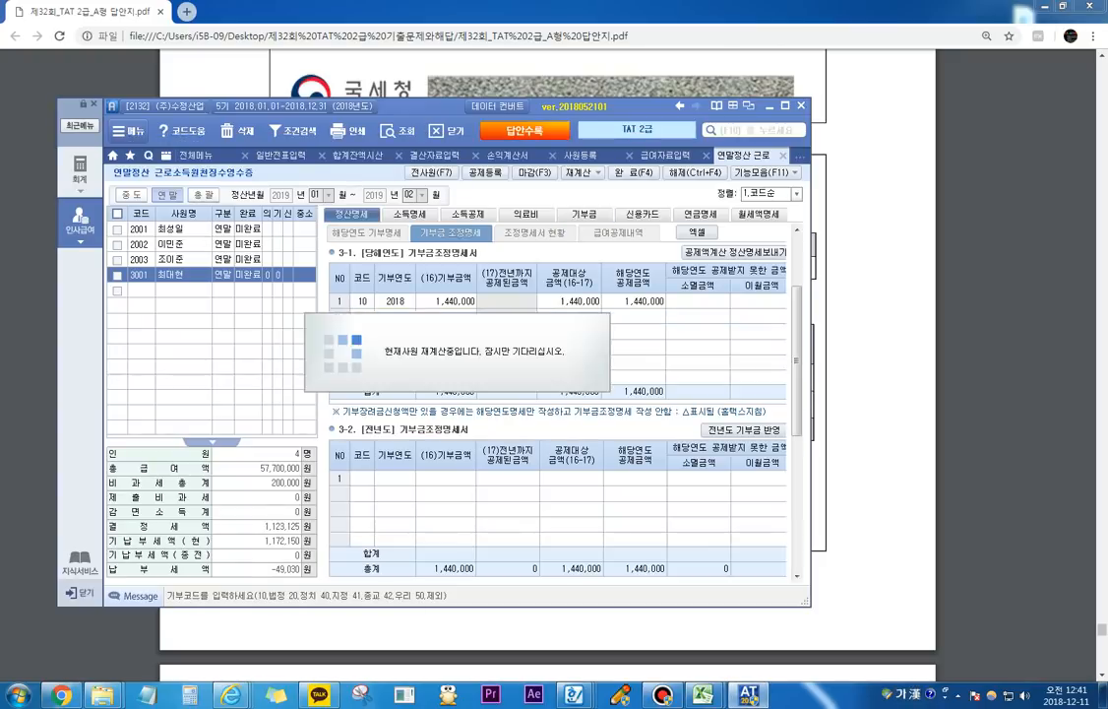
drag(797, 361, 796, 427)
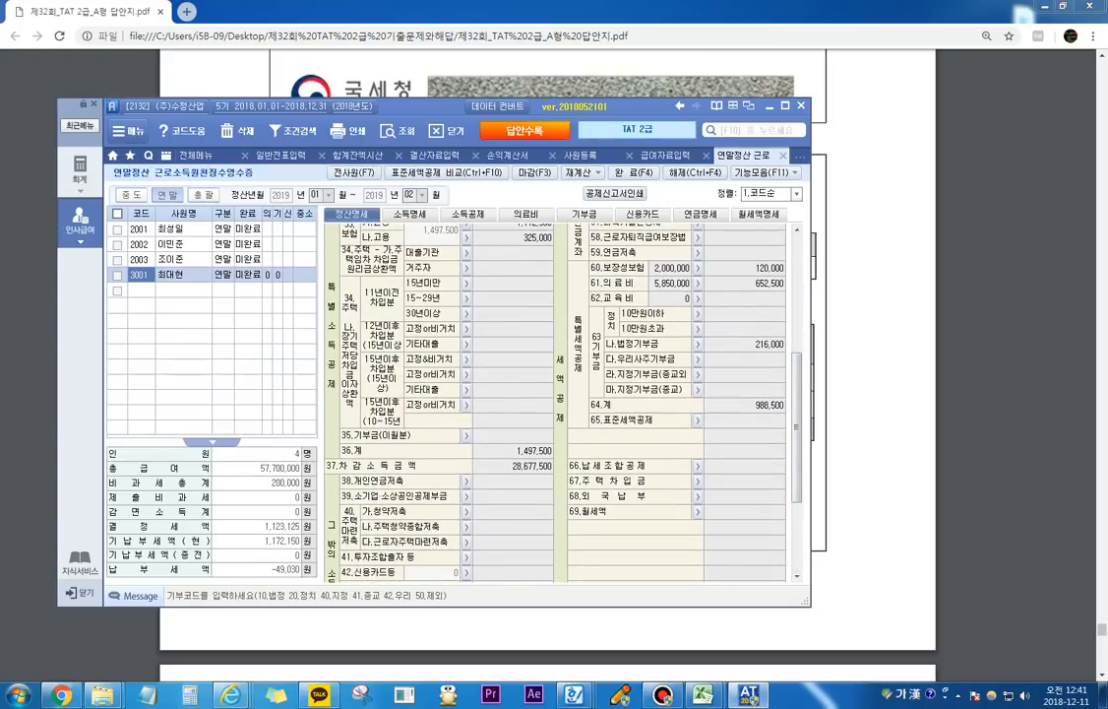